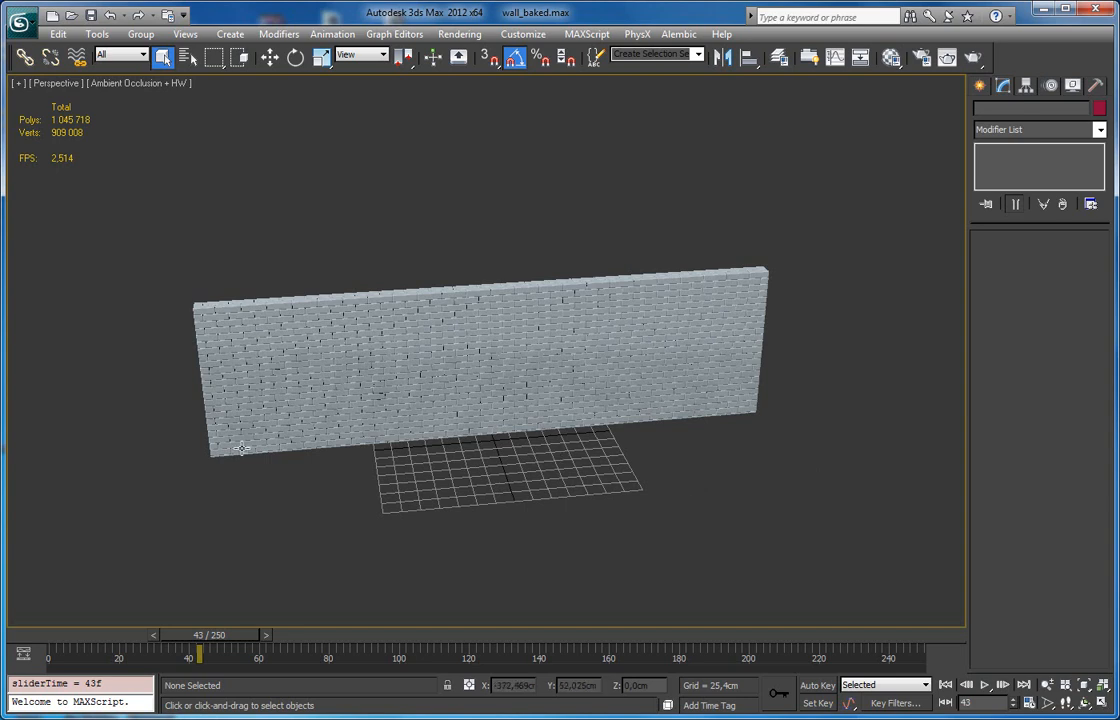
Scrub the brick wall's destruction animation and return to the intact wall at frame 32.
{"action": "left_click_drag", "start_coordinate": [257, 643], "coordinate": [352, 647]}
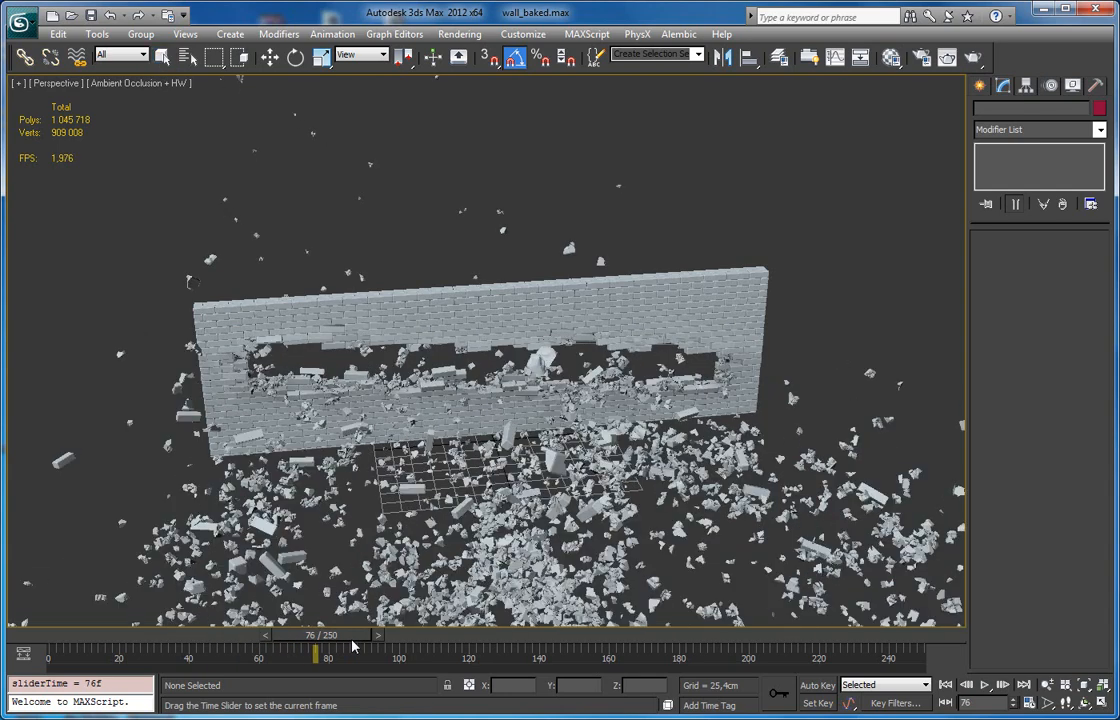
{"action": "middle_click_drag", "start_coordinate": [512, 370], "coordinate": [501, 254]}
{"action": "left_click_drag", "start_coordinate": [322, 641], "coordinate": [216, 630]}
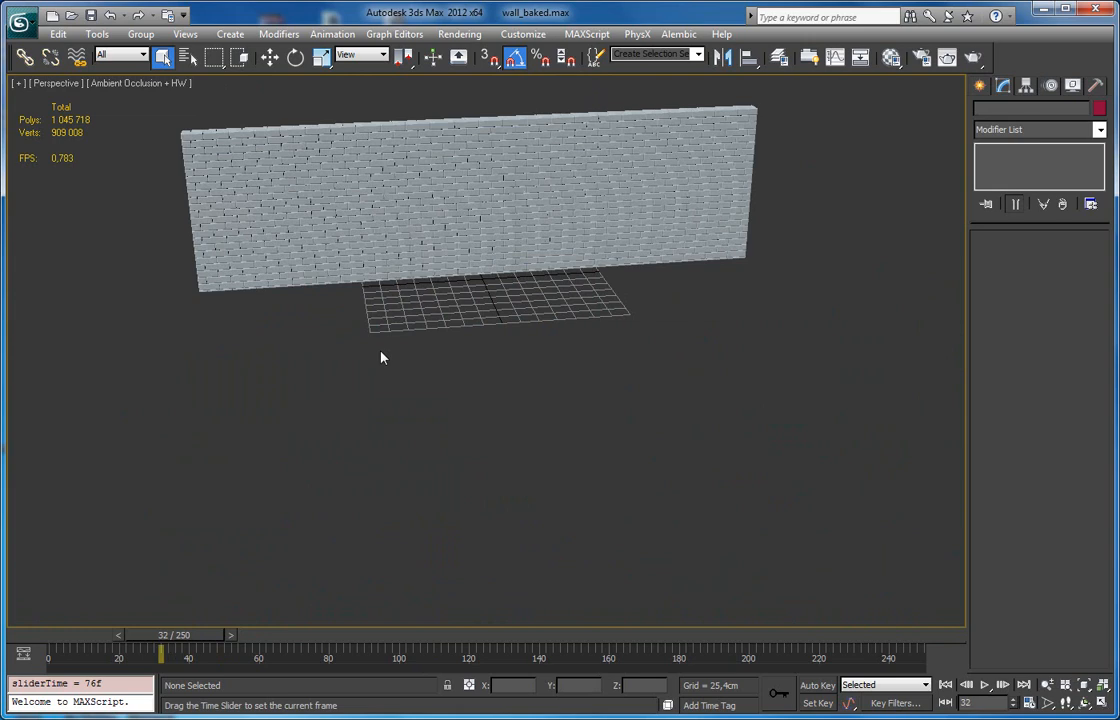
{"action": "middle_click_drag", "start_coordinate": [392, 387], "coordinate": [391, 274]}
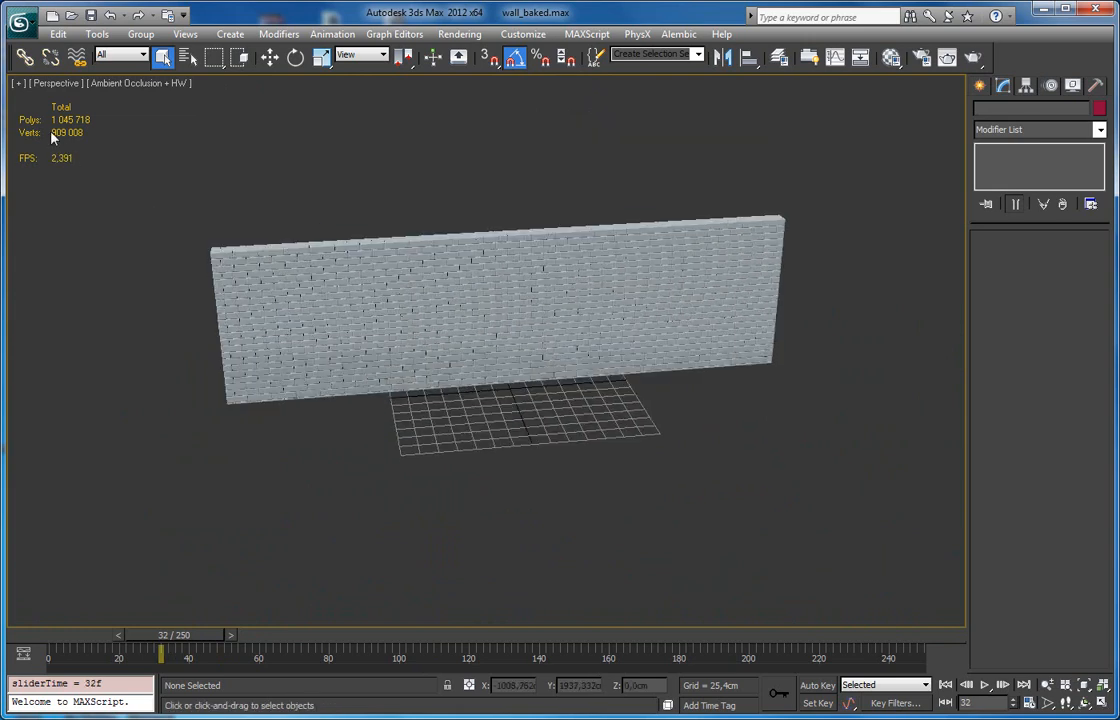
Select the whole brick wall to check how many objects it contains, and clear the selection.
{"action": "left_click_drag", "start_coordinate": [132, 176], "coordinate": [820, 477]}
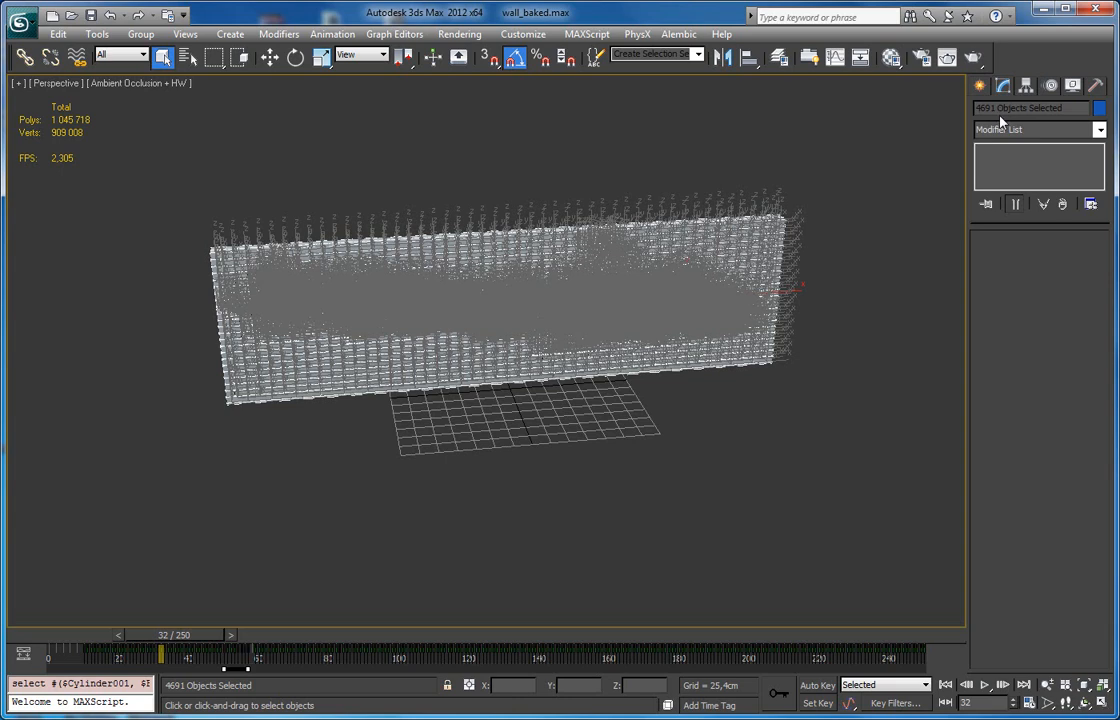
{"action": "left_click", "coordinate": [487, 524]}
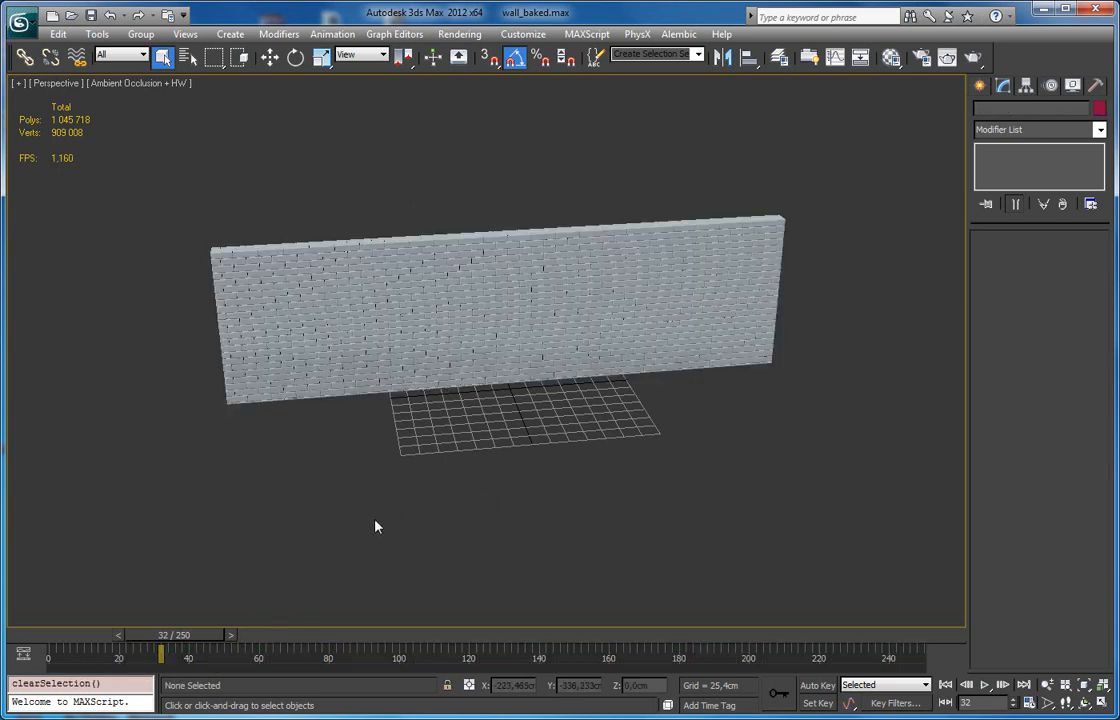
{"action": "middle_click_drag", "start_coordinate": [418, 521], "coordinate": [15, 158], "text": "alt"}
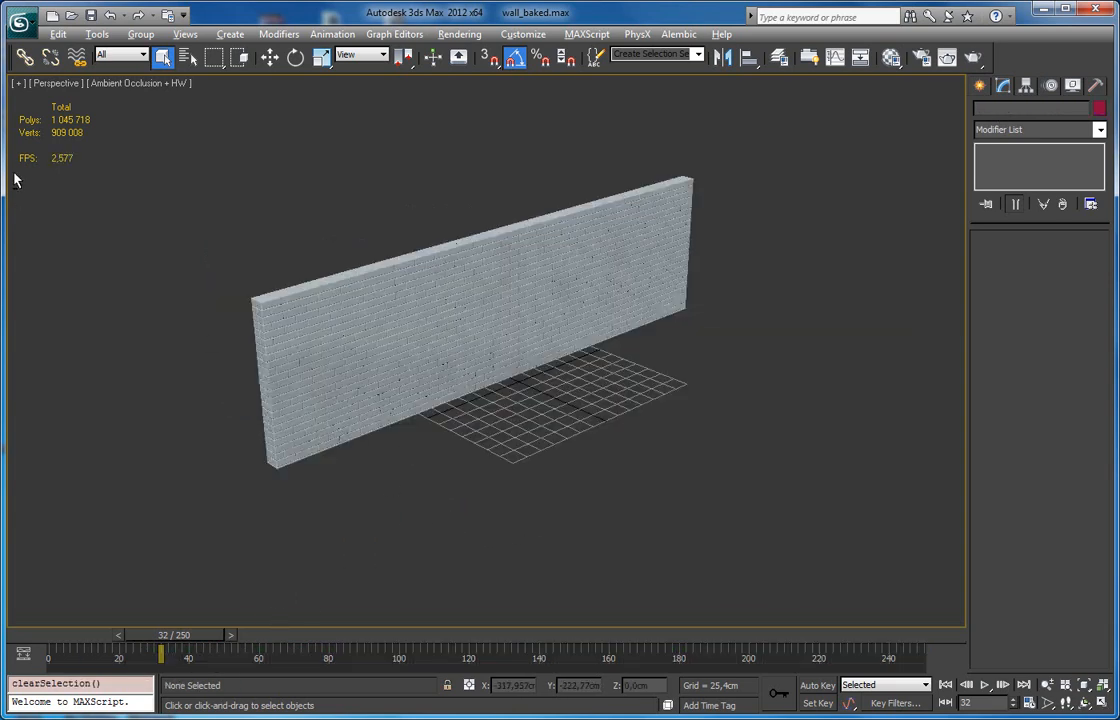
Check the size of wall_baked.max in the file browser without saving or opening anything.
{"action": "left_click", "coordinate": [20, 20]}
{"action": "left_click", "coordinate": [55, 127]}
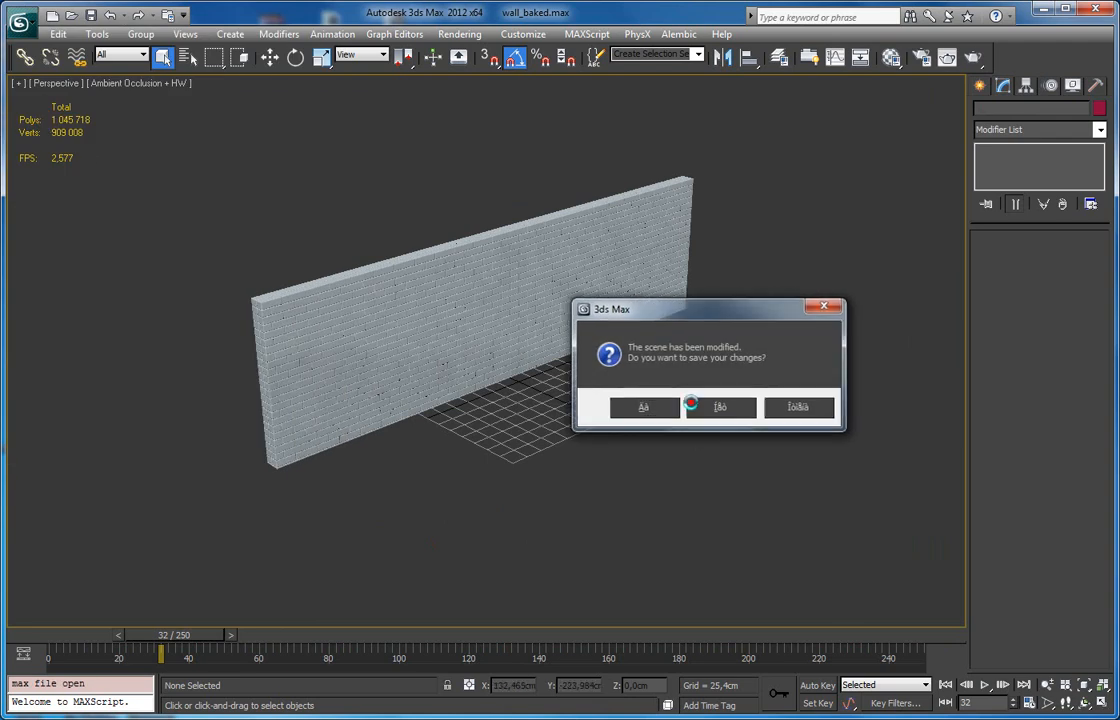
{"action": "left_click", "coordinate": [700, 407]}
{"action": "left_click", "coordinate": [70, 218]}
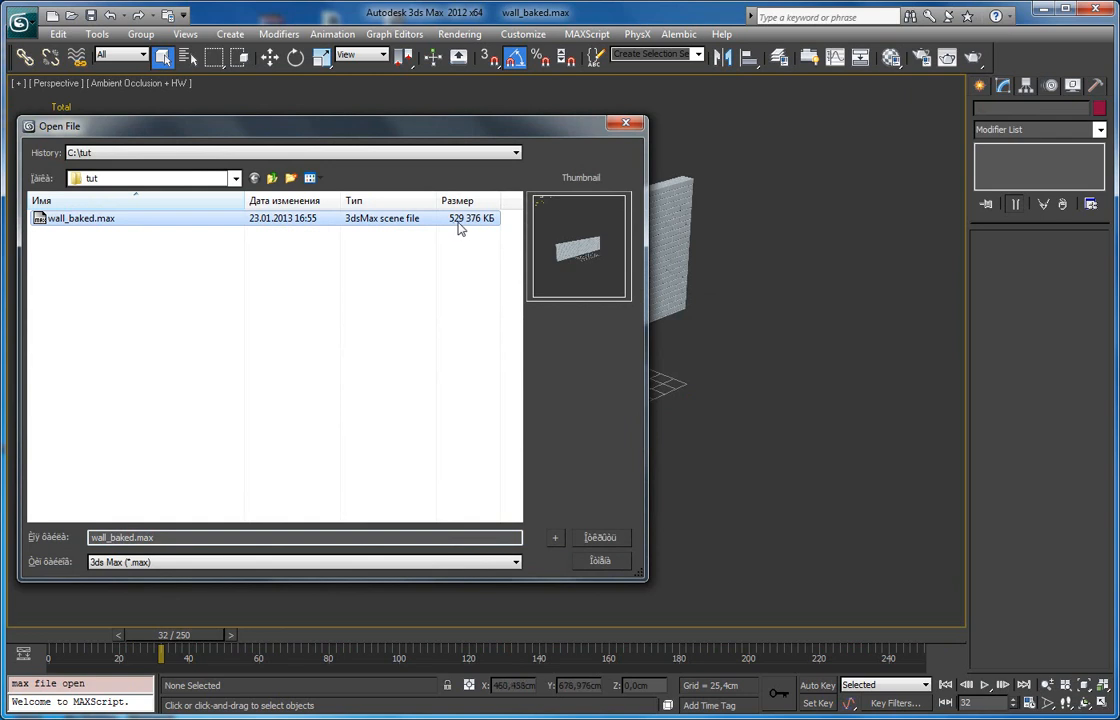
{"action": "left_click", "coordinate": [627, 124]}
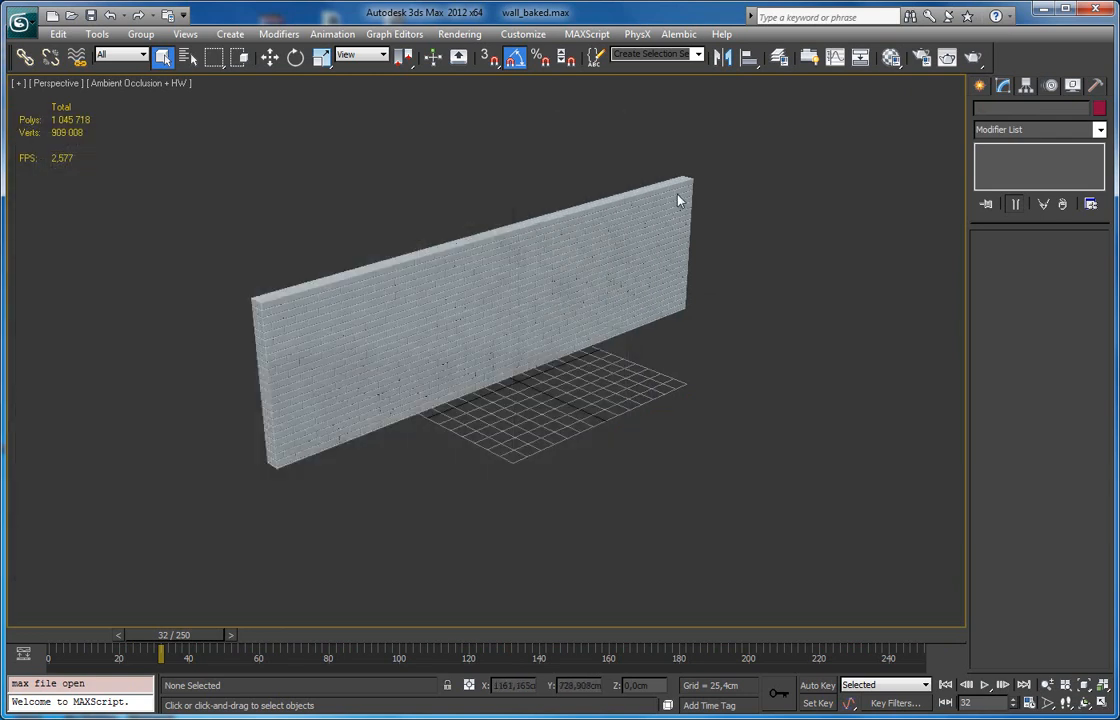
Inspect the baked keyframes of one fragment in the wall, play the destruction animation and return to frame 32.
{"action": "left_click", "coordinate": [565, 301]}
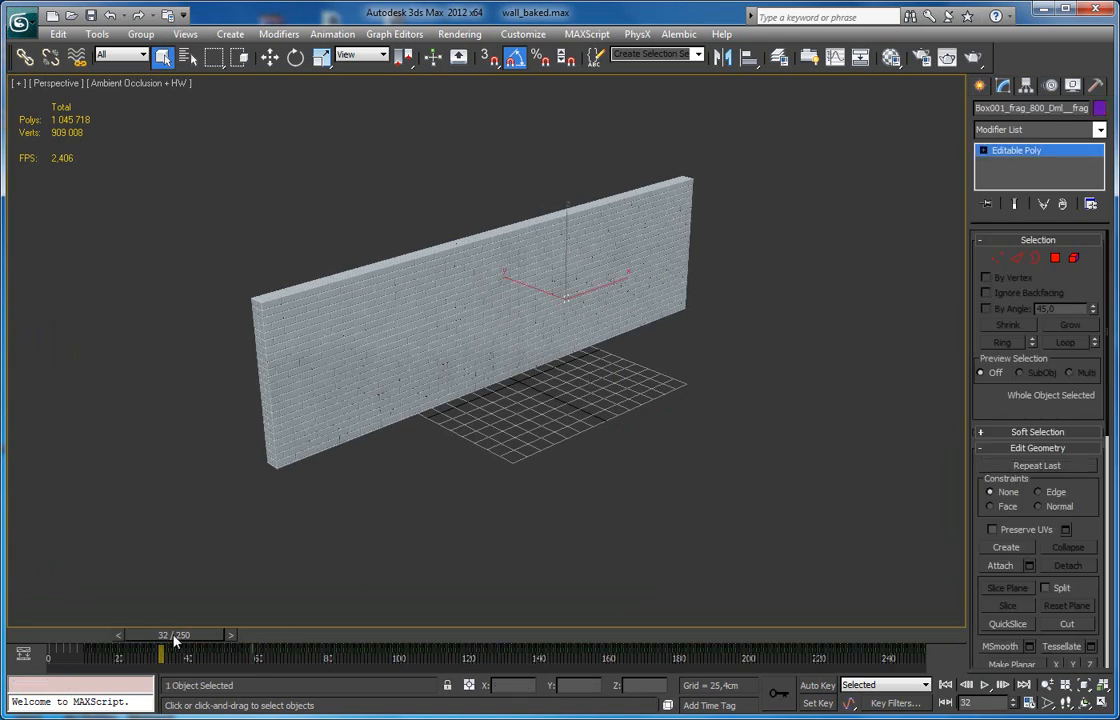
{"action": "left_click_drag", "start_coordinate": [197, 640], "coordinate": [160, 637]}
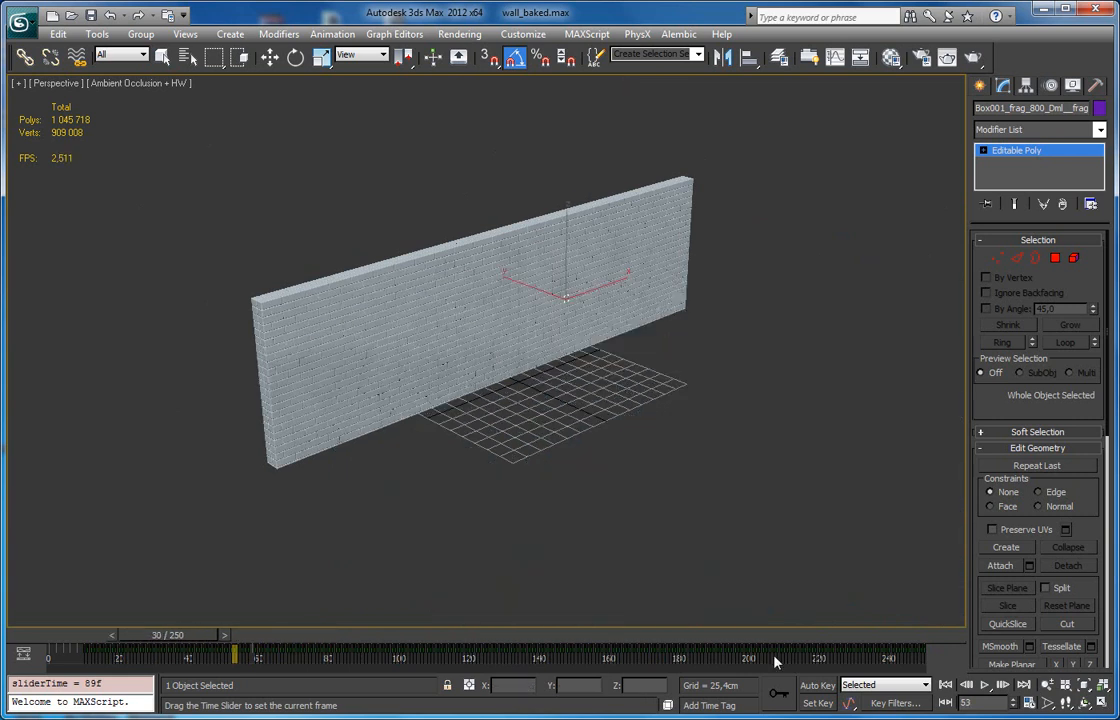
{"action": "left_click", "coordinate": [983, 686]}
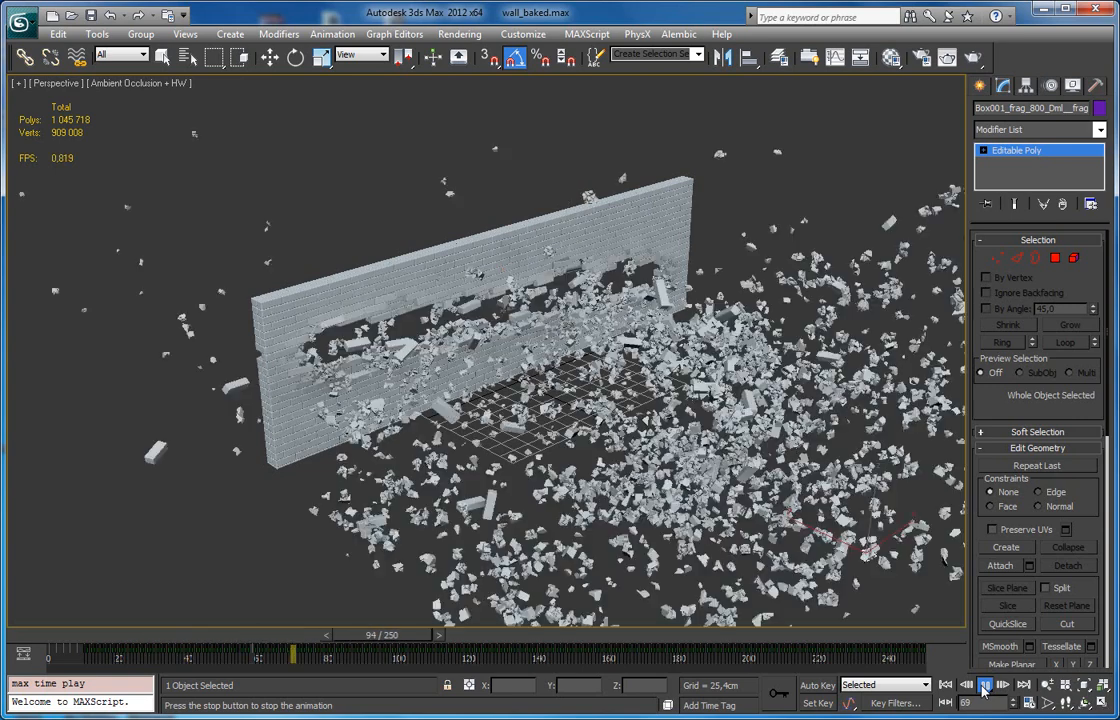
{"action": "left_click", "coordinate": [983, 687]}
{"action": "left_click_drag", "start_coordinate": [497, 636], "coordinate": [180, 618]}
Create a RayFire RF Cache object with an icon about 194 cm in size on the ground beside the wall and show its settings.
{"action": "left_click", "coordinate": [980, 87]}
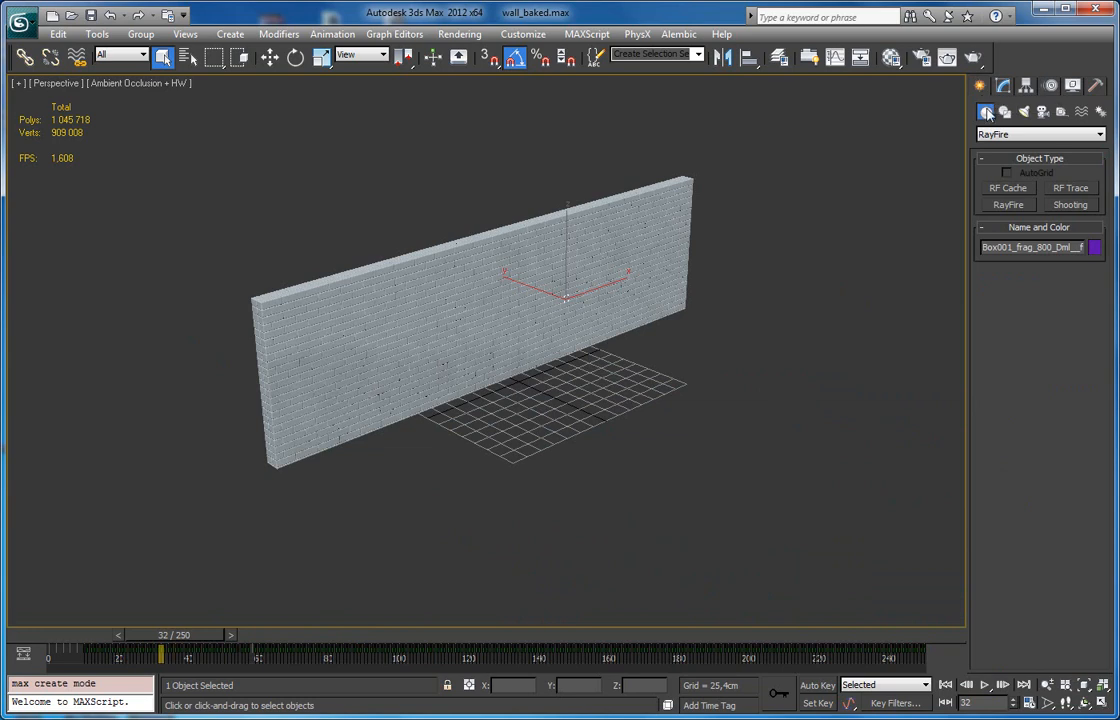
{"action": "left_click", "coordinate": [1005, 189]}
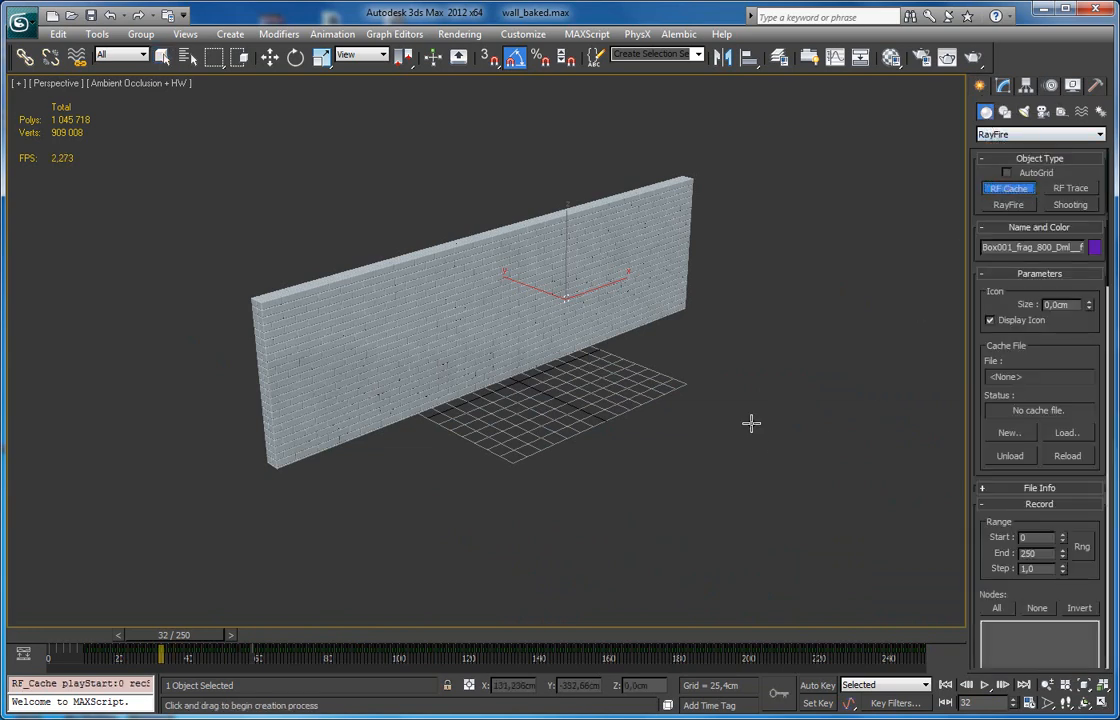
{"action": "left_click_drag", "start_coordinate": [734, 393], "coordinate": [754, 423]}
{"action": "left_click", "coordinate": [1003, 85]}
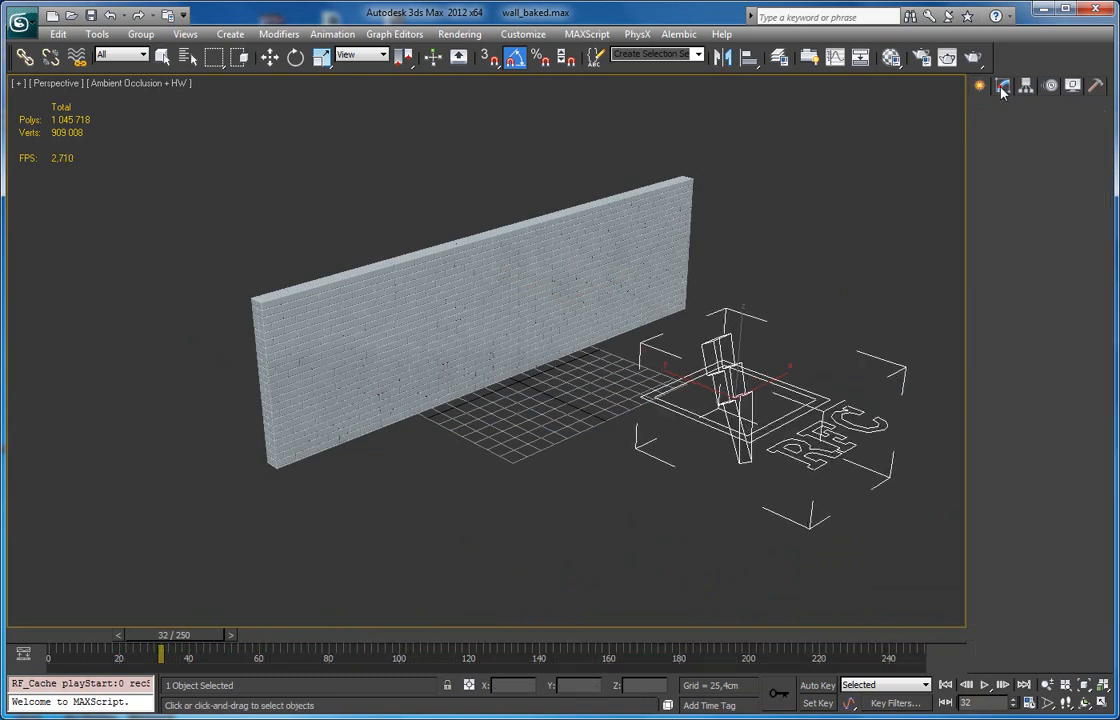
Examine the RF Cache's cache file and playback settings.
{"action": "left_click_drag", "start_coordinate": [991, 313], "coordinate": [978, 585]}
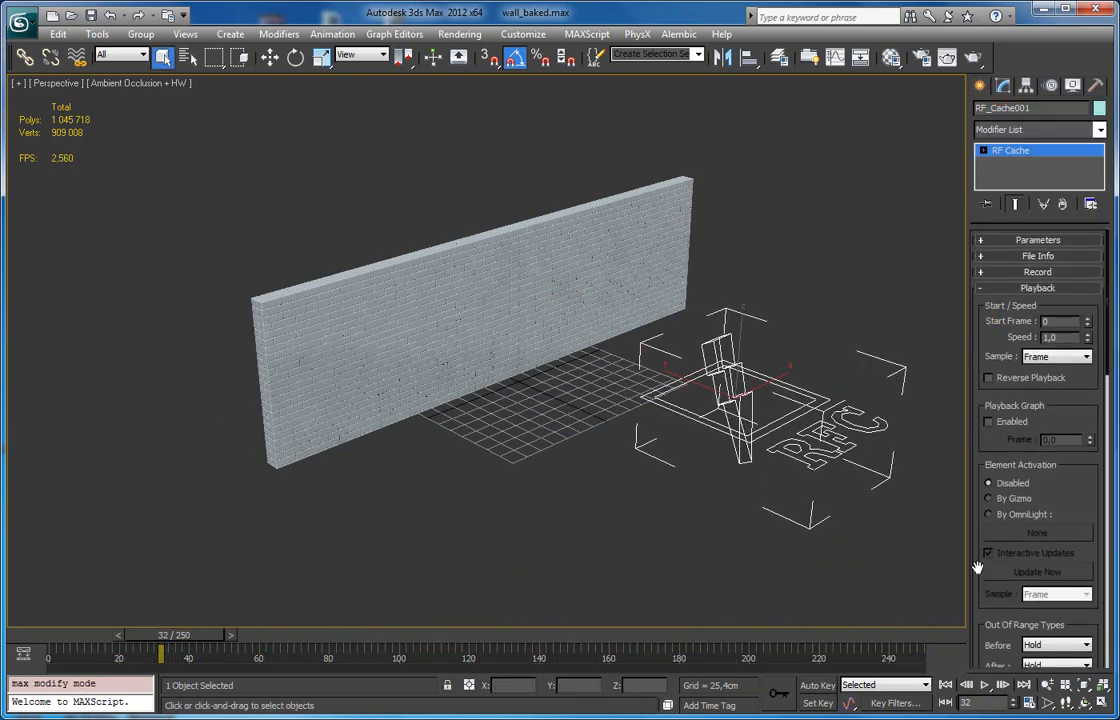
{"action": "left_click", "coordinate": [1068, 239]}
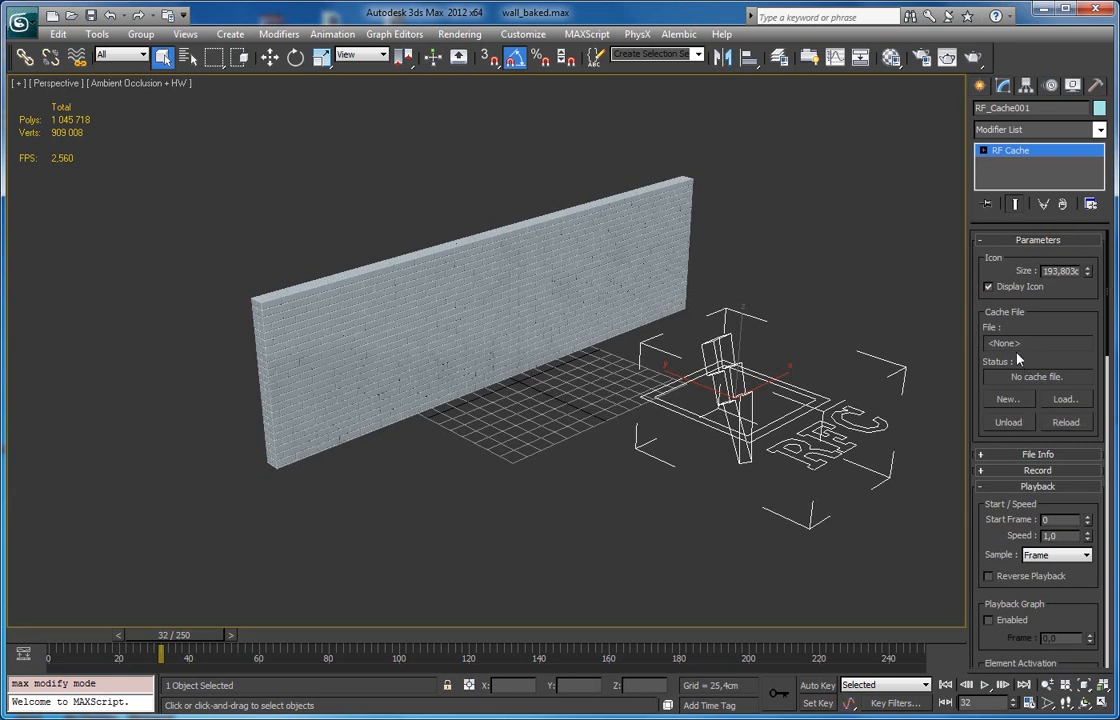
{"action": "left_click_drag", "start_coordinate": [968, 372], "coordinate": [979, 209]}
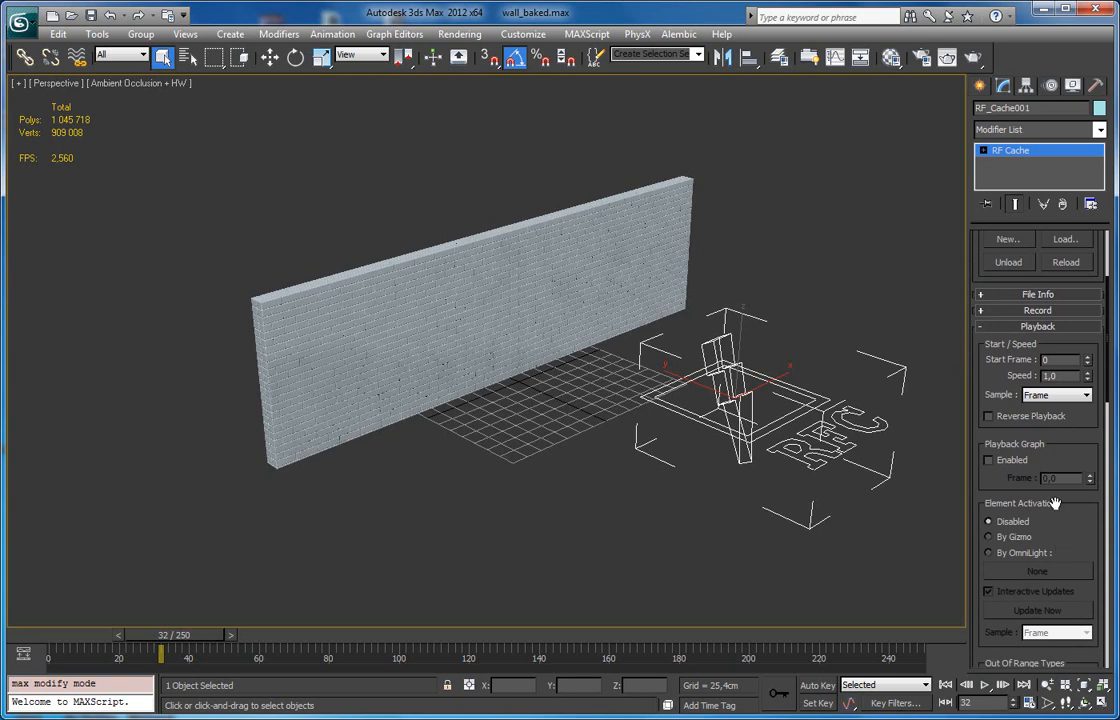
Try to record the cache over frames 0 to 250 with an empty node list.
{"action": "left_click", "coordinate": [1024, 310]}
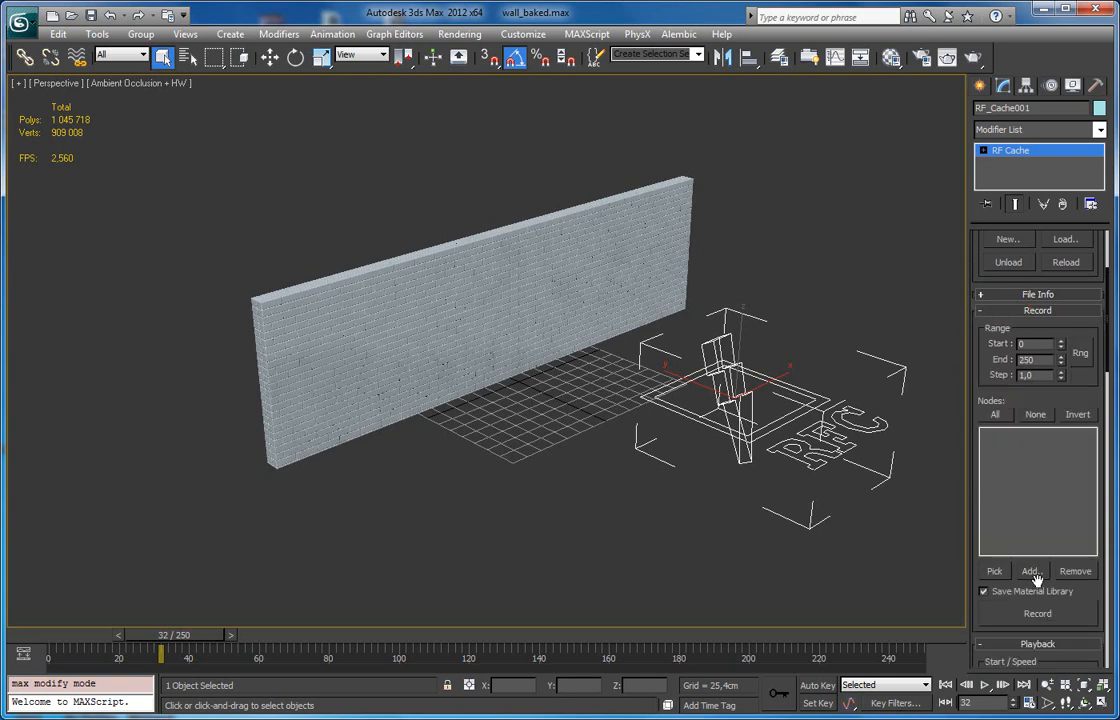
{"action": "left_click", "coordinate": [1037, 614]}
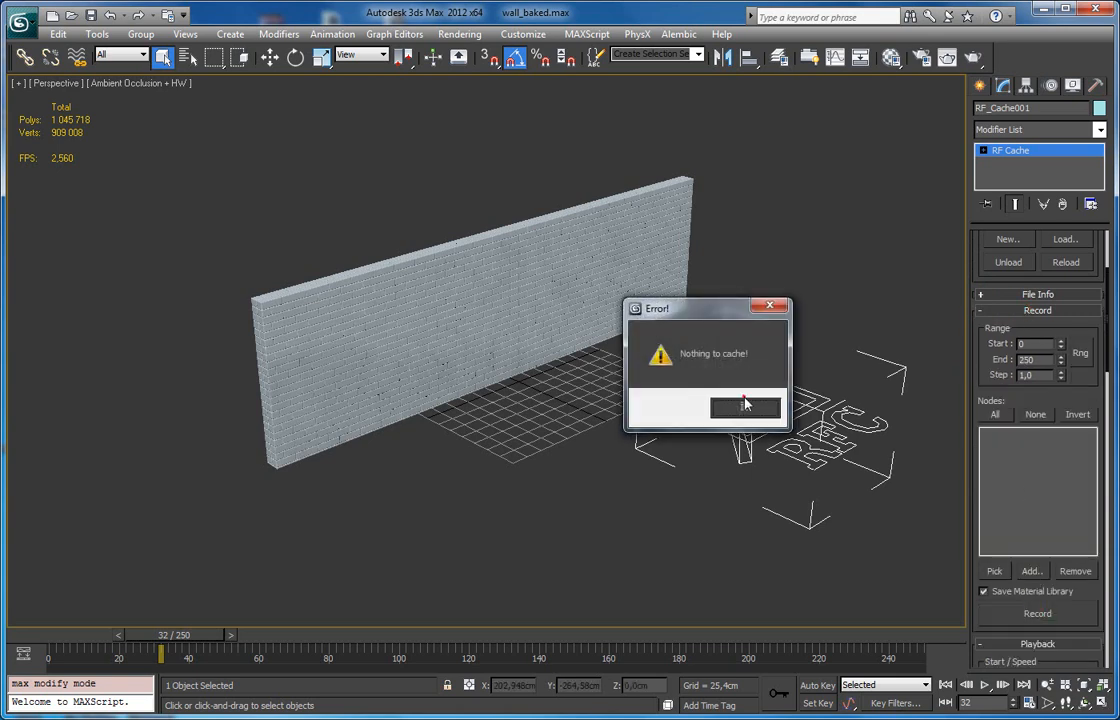
{"action": "left_click", "coordinate": [747, 410]}
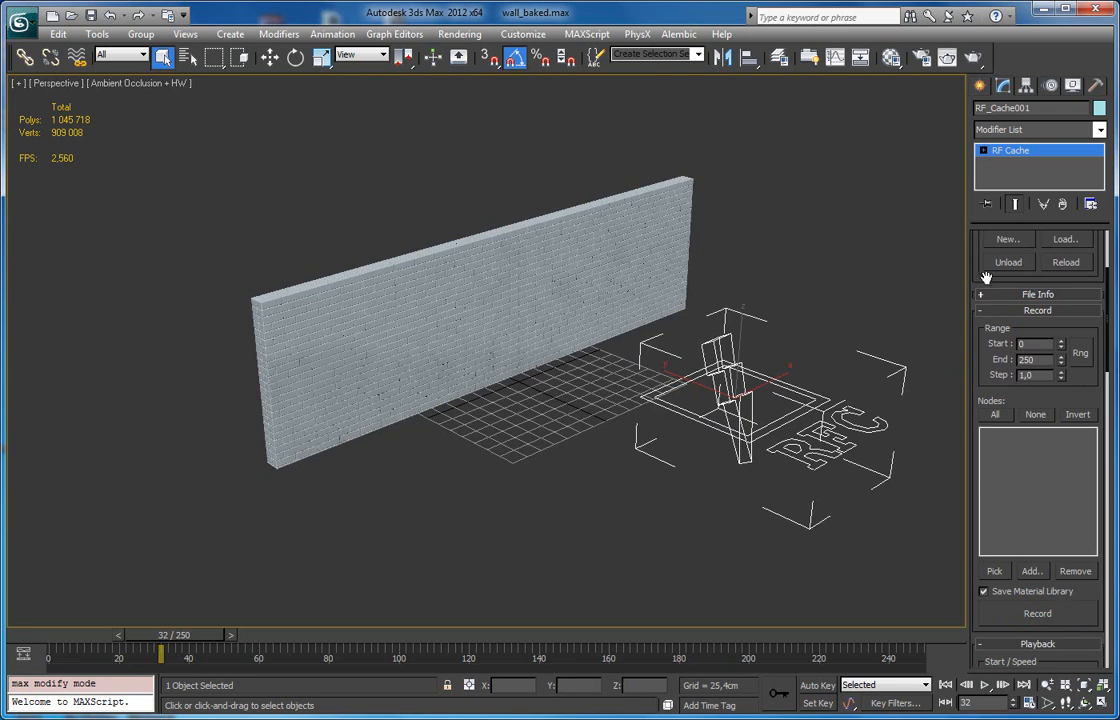
Examine the cache file loading options and the File Info of the RF Cache without loading a file.
{"action": "scroll", "coordinate": [995, 460], "scroll_direction": "up", "scroll_amount": 5}
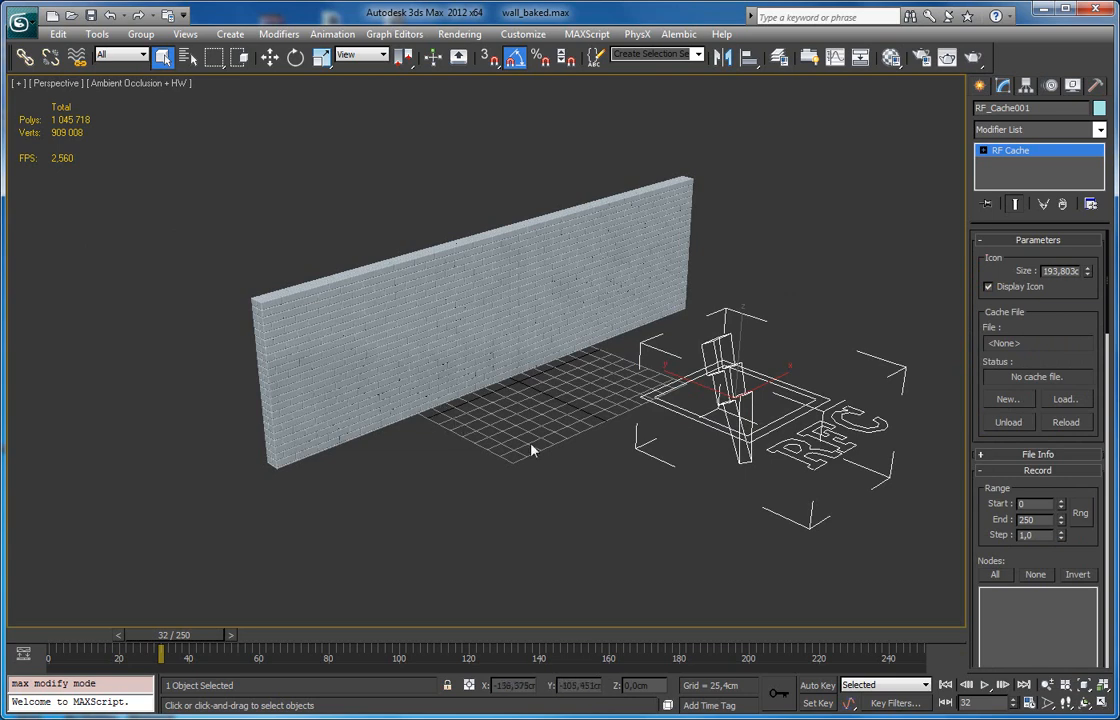
{"action": "left_click", "coordinate": [1065, 400]}
{"action": "left_click", "coordinate": [621, 126]}
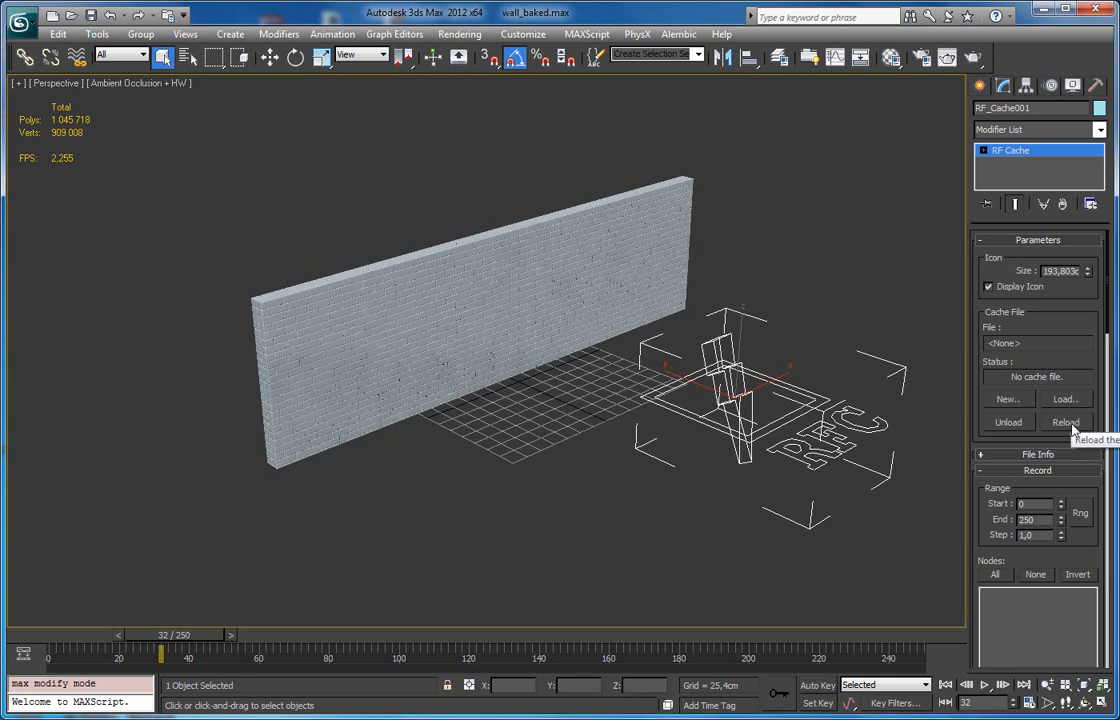
{"action": "left_click_drag", "start_coordinate": [1018, 356], "coordinate": [1022, 291]}
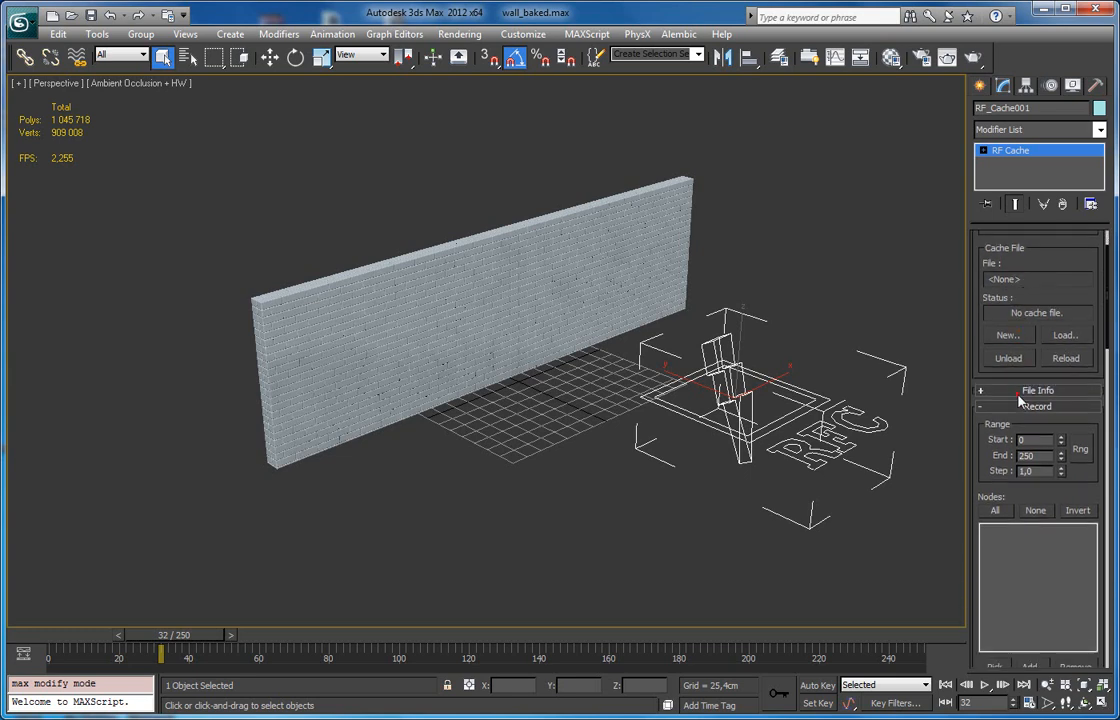
{"action": "left_click", "coordinate": [1017, 393]}
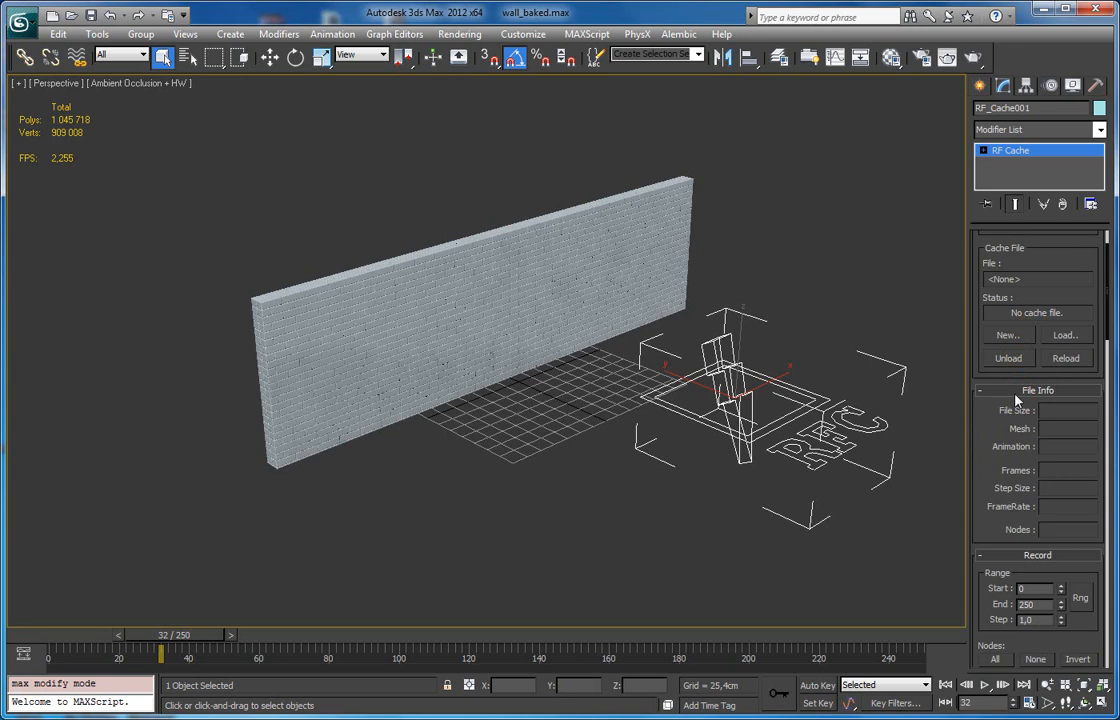
{"action": "left_click", "coordinate": [1015, 392]}
{"action": "left_click_drag", "start_coordinate": [1012, 396], "coordinate": [1025, 273]}
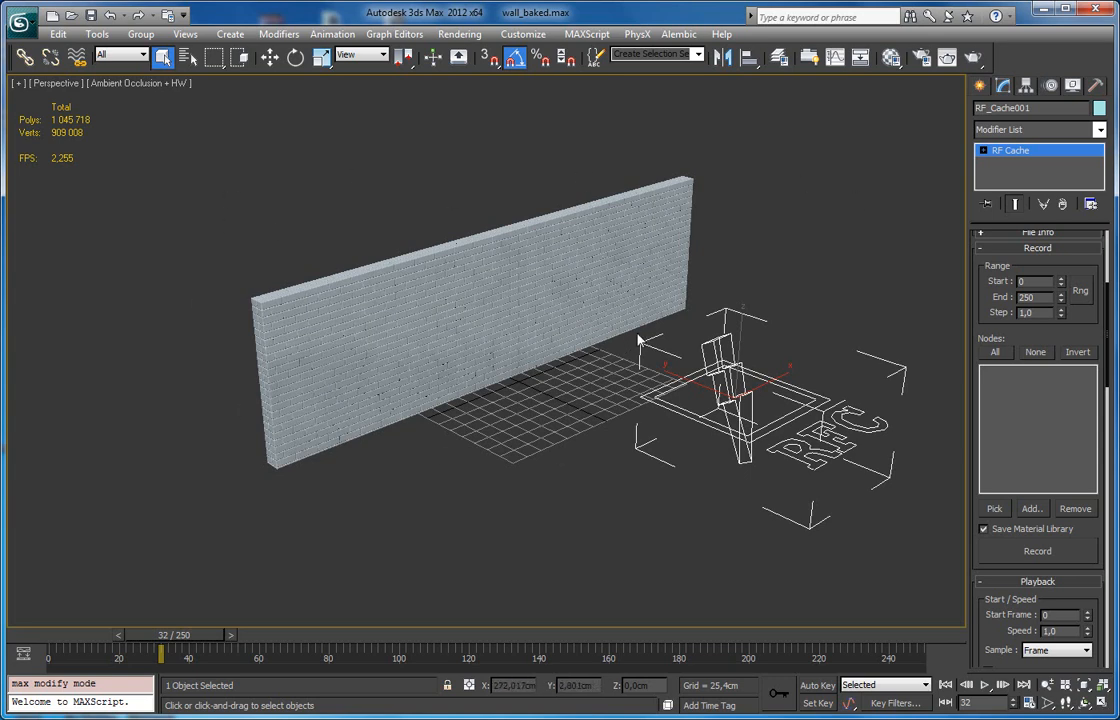
Add the wall fragments, starting from Box001_frag_1764_Dml_ and excluding Cylinder001, to the RF Cache's node list.
{"action": "middle_click_drag", "start_coordinate": [642, 337], "coordinate": [597, 352]}
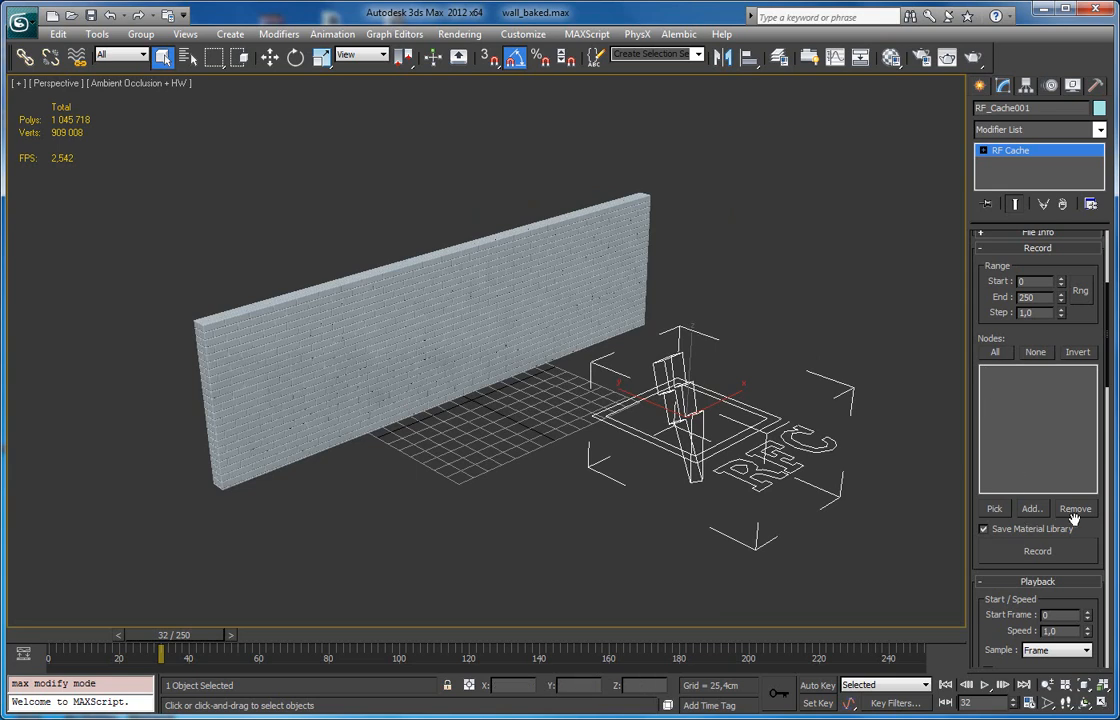
{"action": "left_click", "coordinate": [996, 512]}
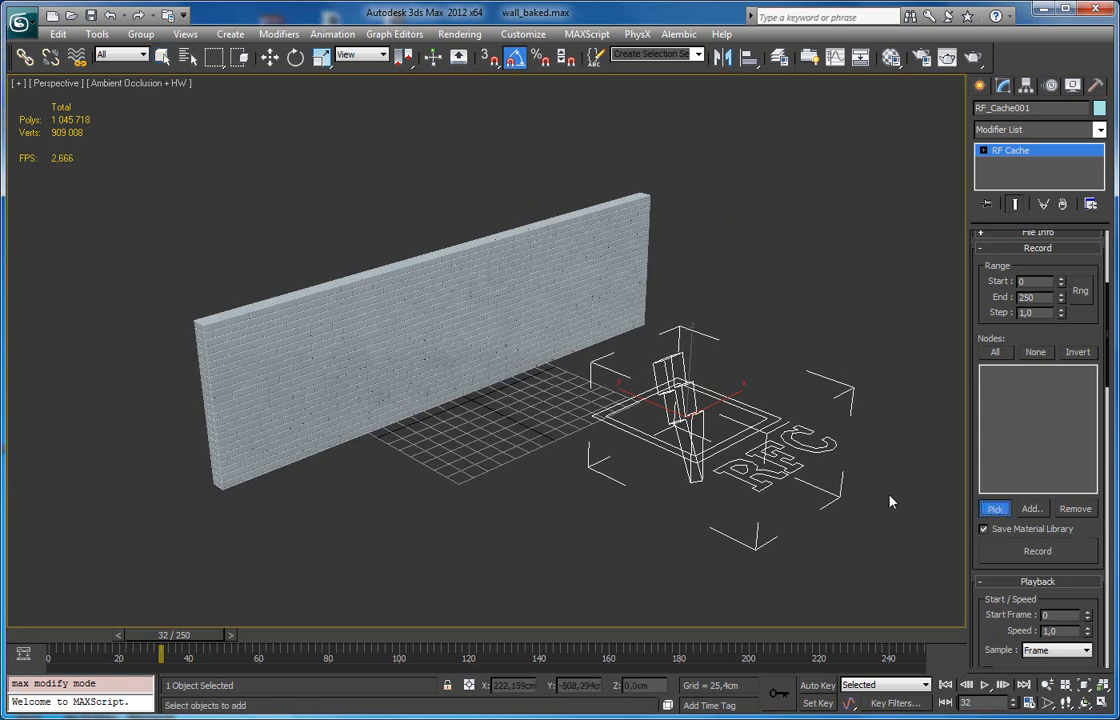
{"action": "left_click", "coordinate": [993, 510]}
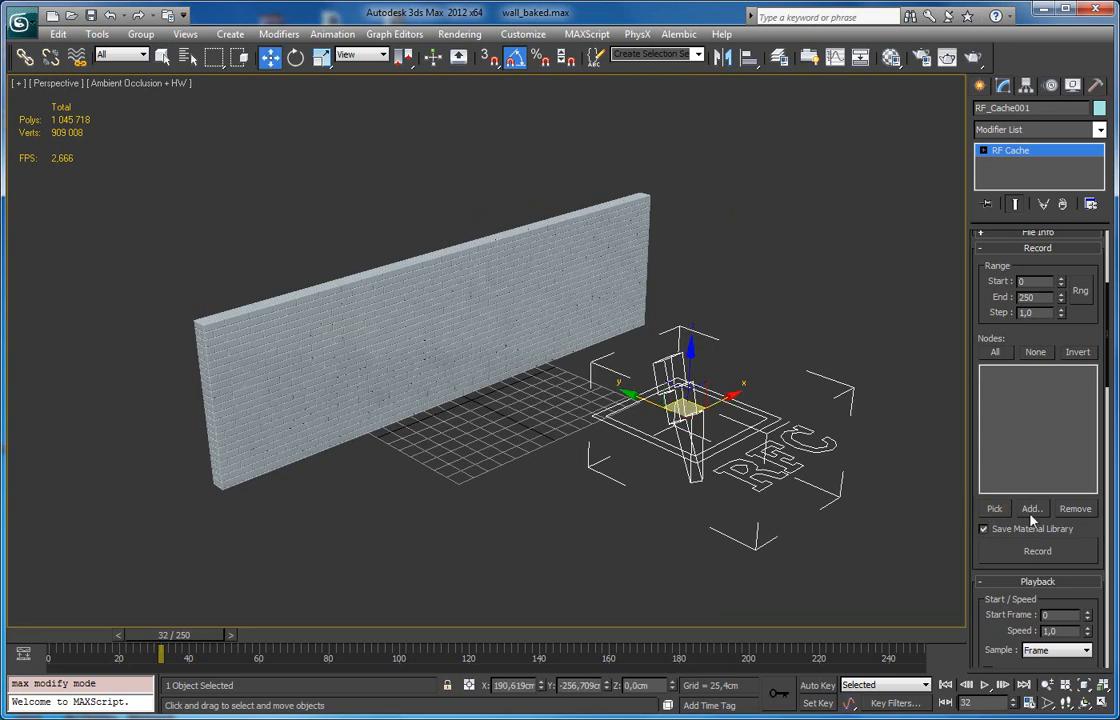
{"action": "left_click", "coordinate": [1031, 510]}
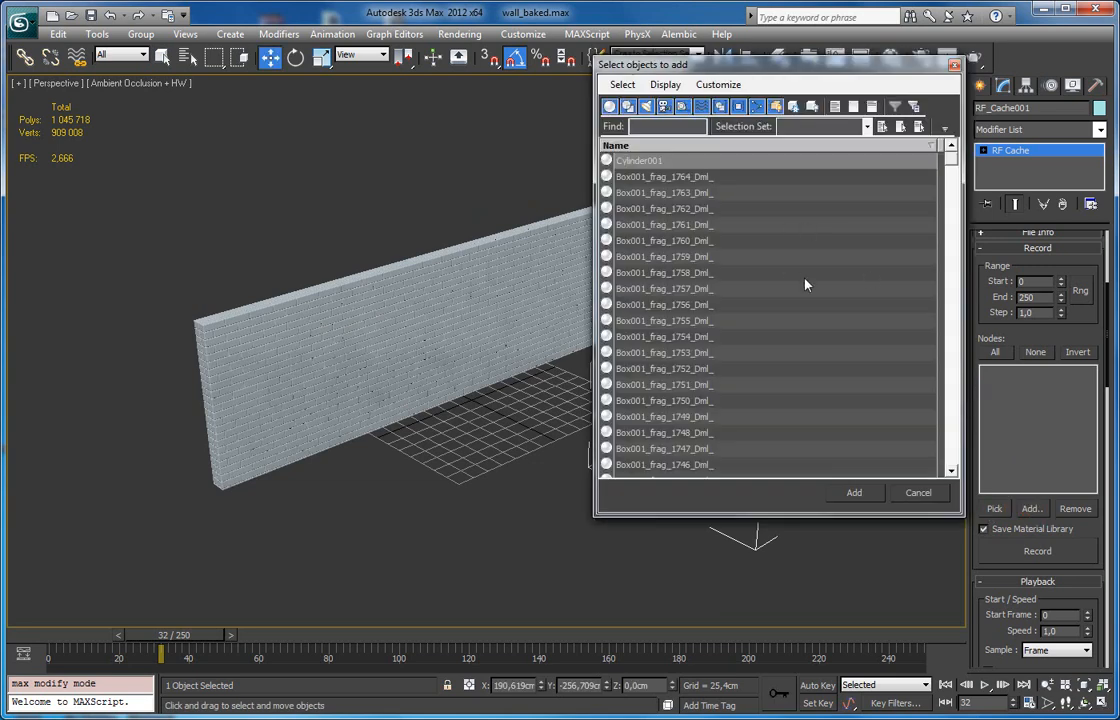
{"action": "left_click_drag", "start_coordinate": [697, 178], "coordinate": [645, 592]}
{"action": "left_click", "coordinate": [854, 492]}
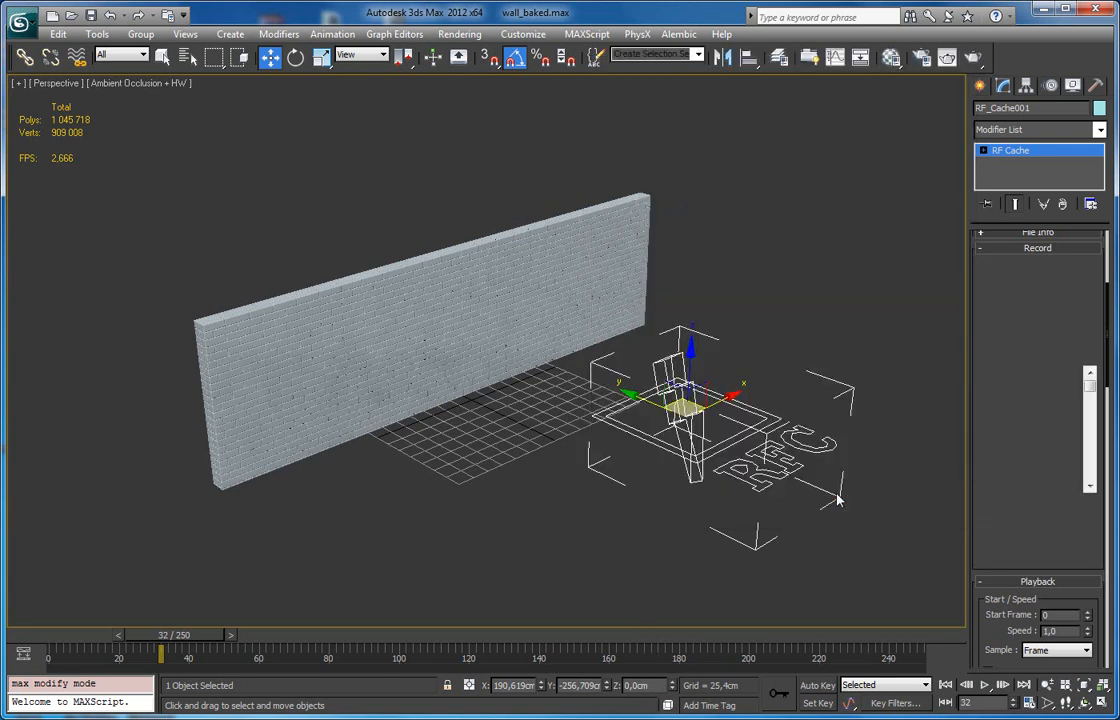
Check the cylinder's motion behind the wall, return to frame 0 and delete the cylinder.
{"action": "middle_click_drag", "start_coordinate": [470, 365], "coordinate": [500, 362], "text": "alt"}
{"action": "middle_click_drag", "start_coordinate": [436, 308], "coordinate": [382, 355], "text": "alt"}
{"action": "left_click", "coordinate": [430, 404]}
{"action": "mouse_move", "coordinate": [195, 638]}
{"action": "left_mouse_down"}
{"action": "mouse_move", "coordinate": [280, 645]}
{"action": "mouse_move", "coordinate": [183, 651]}
{"action": "left_mouse_up"}
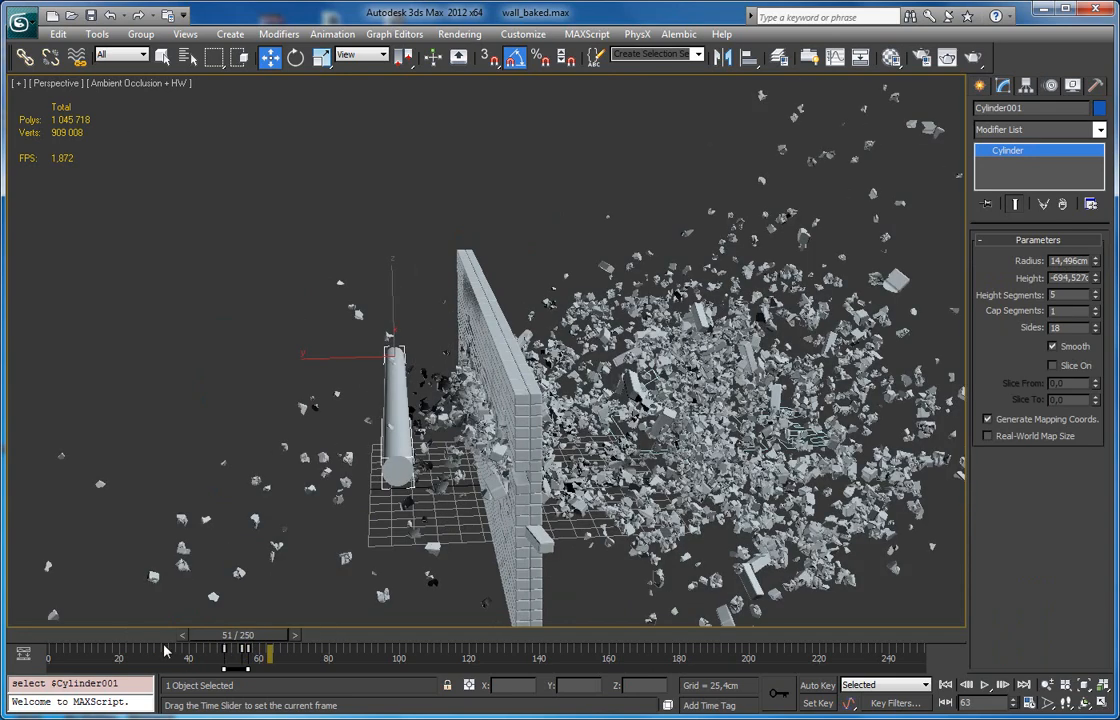
{"action": "left_click_drag", "start_coordinate": [40, 640], "coordinate": [7, 636]}
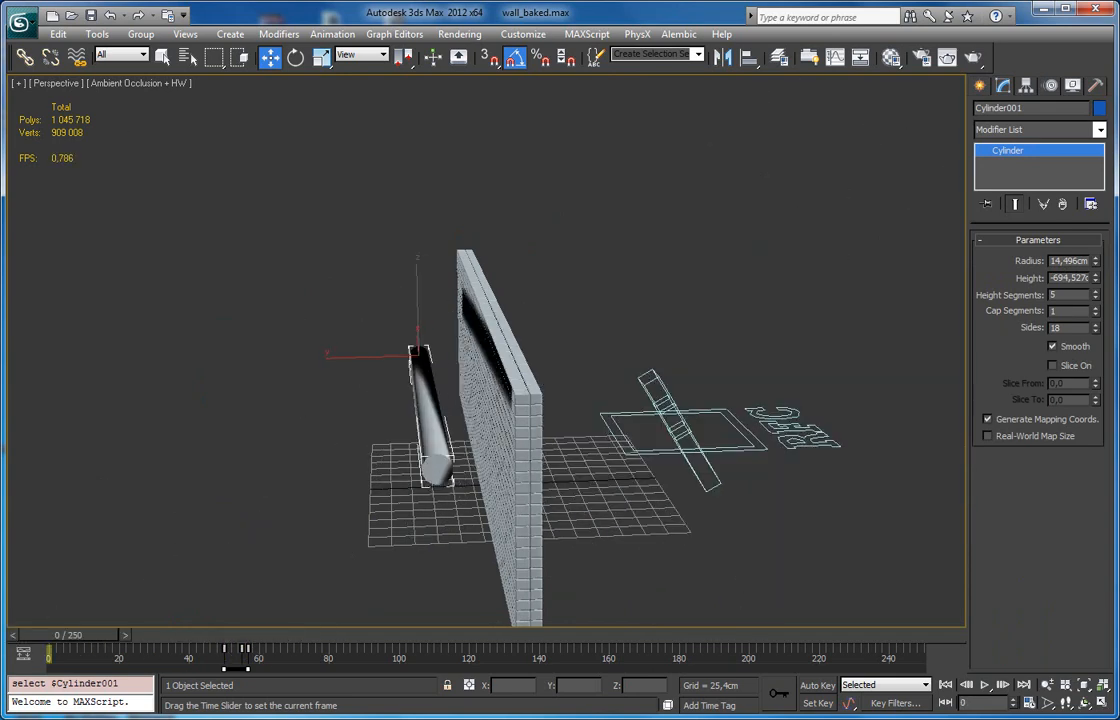
{"action": "key", "text": "Delete"}
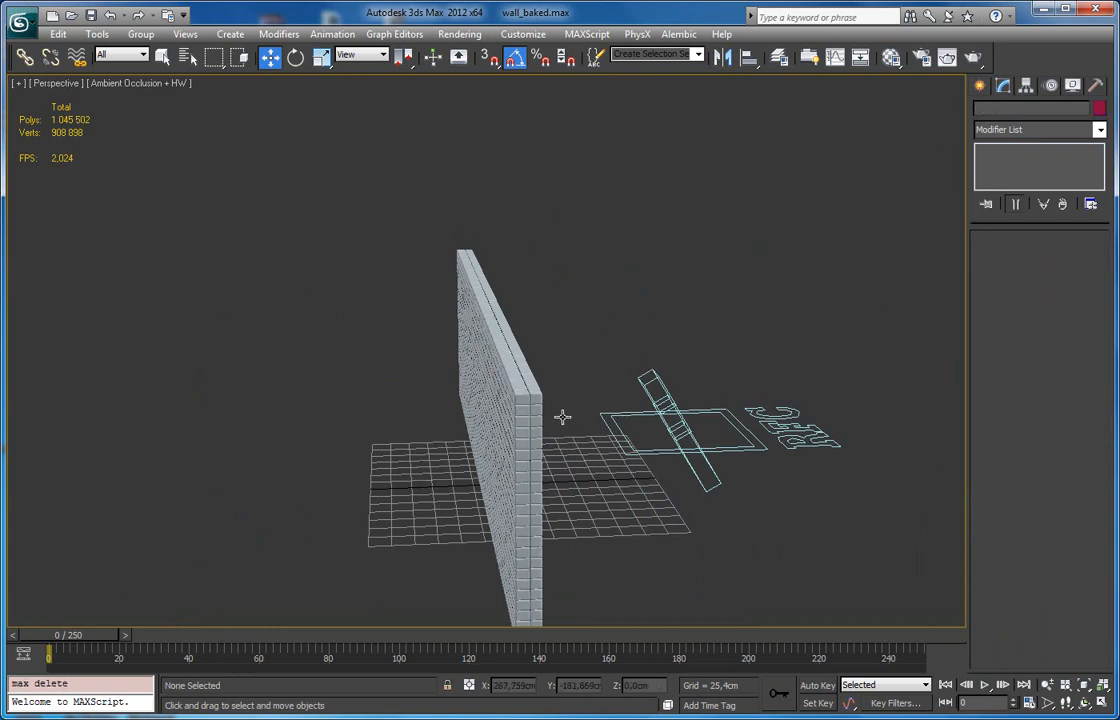
{"action": "middle_click_drag", "start_coordinate": [537, 417], "coordinate": [511, 423], "text": "alt"}
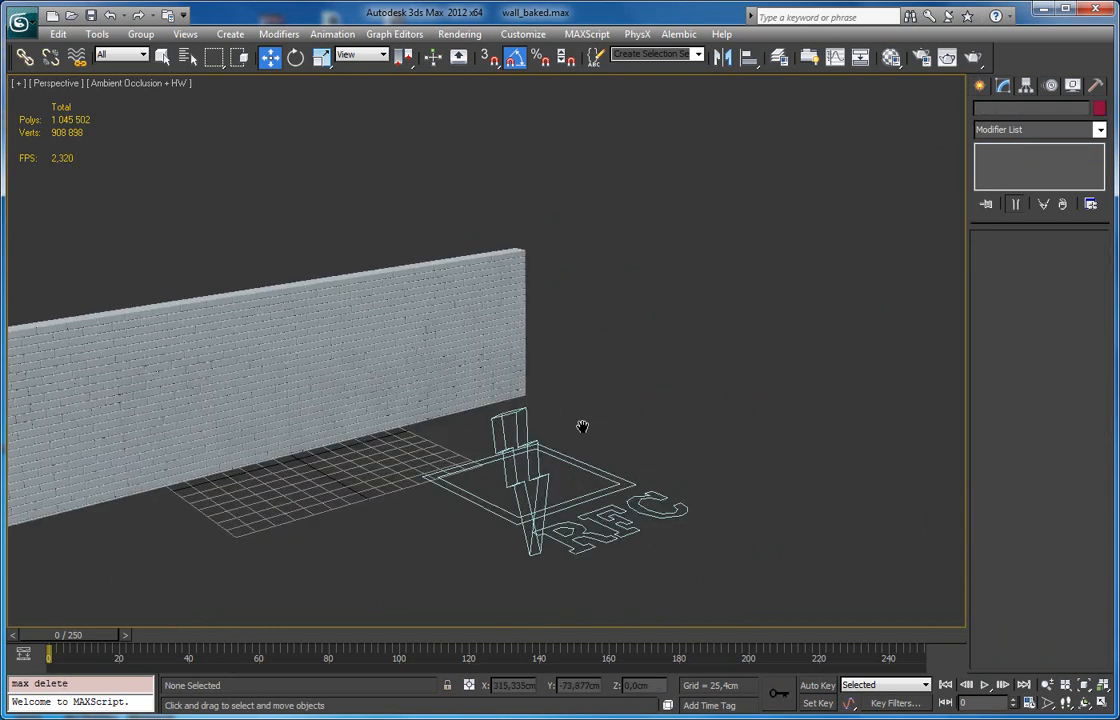
Scrub through the moment the wall starts to break and settle on frame 53, just before the destruction begins.
{"action": "middle_click_drag", "start_coordinate": [448, 440], "coordinate": [650, 441]}
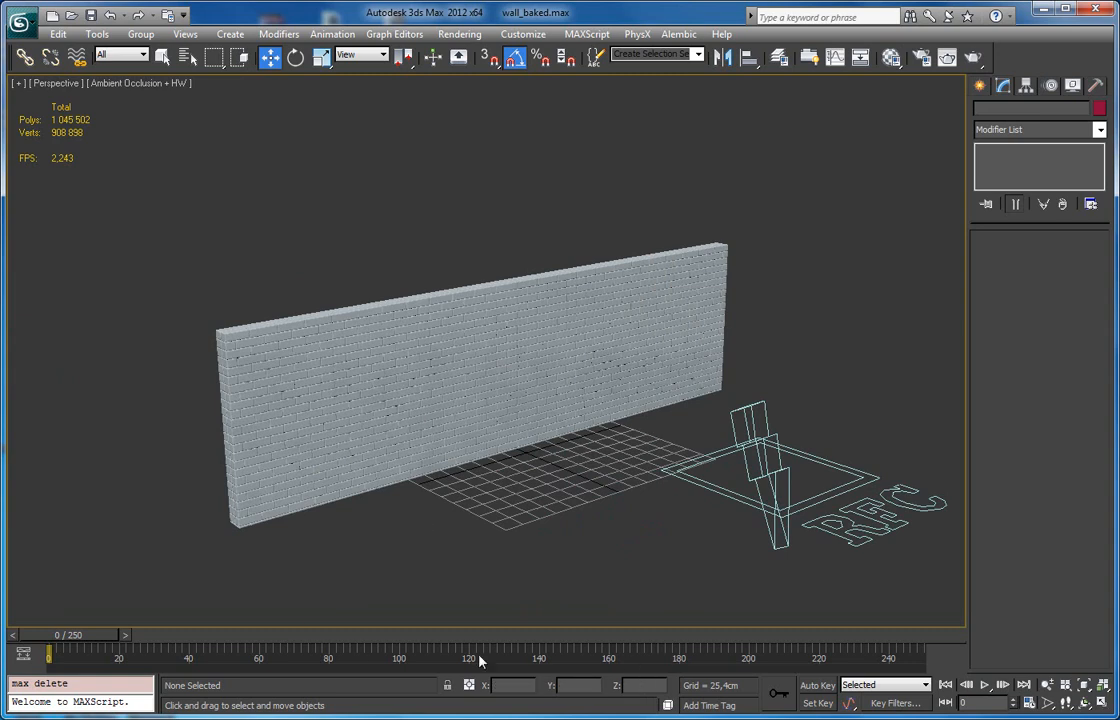
{"action": "left_click", "coordinate": [245, 637]}
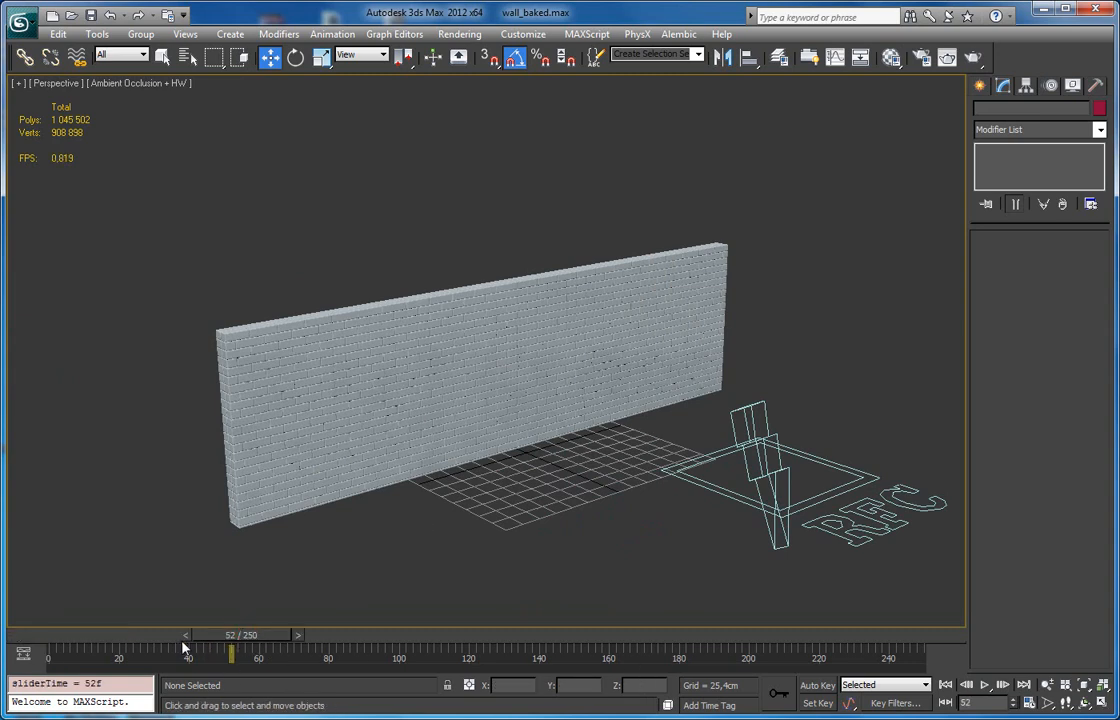
{"action": "left_click_drag", "start_coordinate": [237, 643], "coordinate": [230, 643]}
{"action": "left_click_drag", "start_coordinate": [241, 643], "coordinate": [254, 644]}
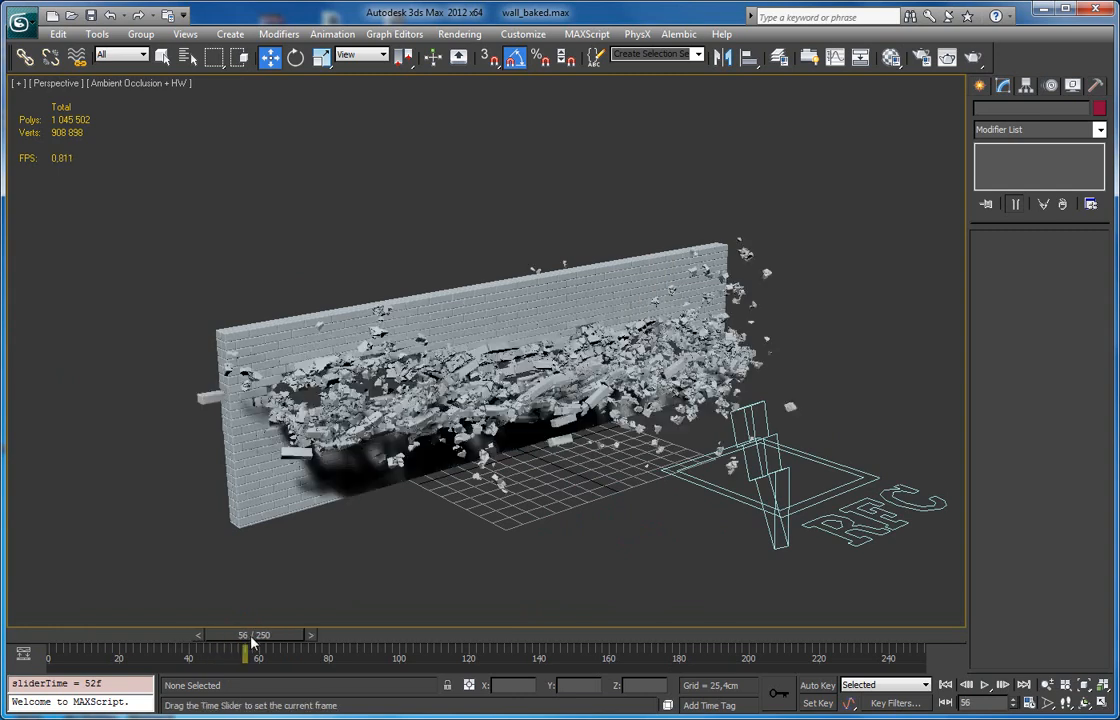
{"action": "left_click", "coordinate": [197, 636]}
{"action": "left_click", "coordinate": [194, 636]}
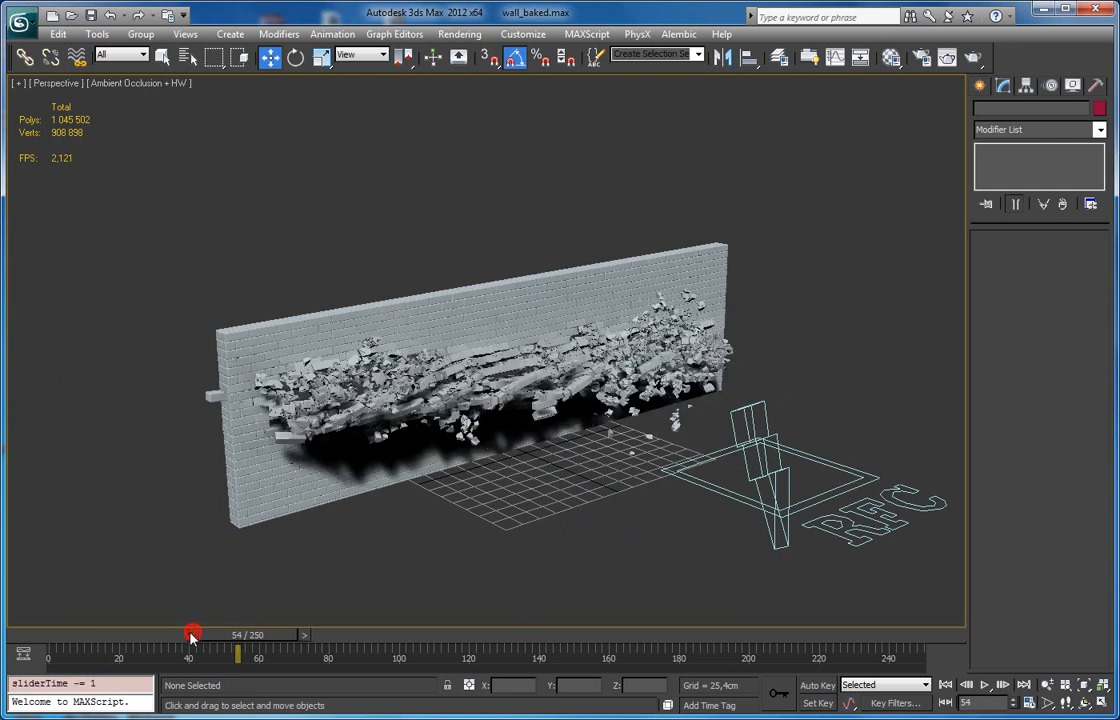
{"action": "left_click", "coordinate": [190, 636]}
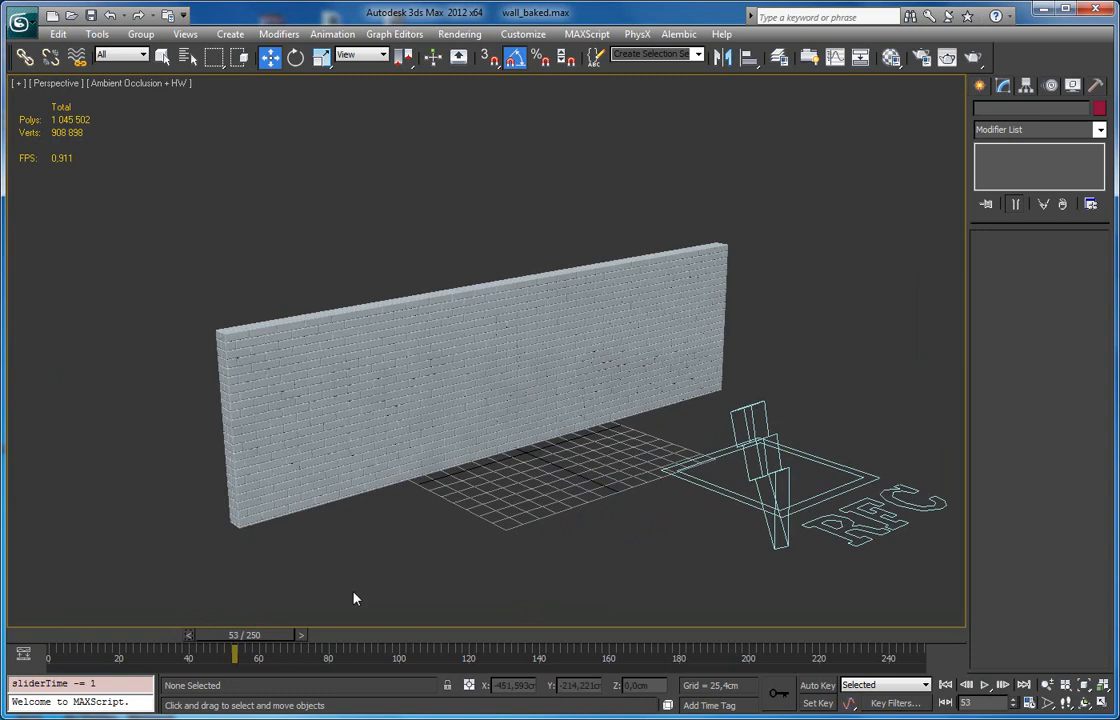
Set the start of the RF Cache's recording range to frame 53 and review its End and Step settings.
{"action": "left_click", "coordinate": [829, 464]}
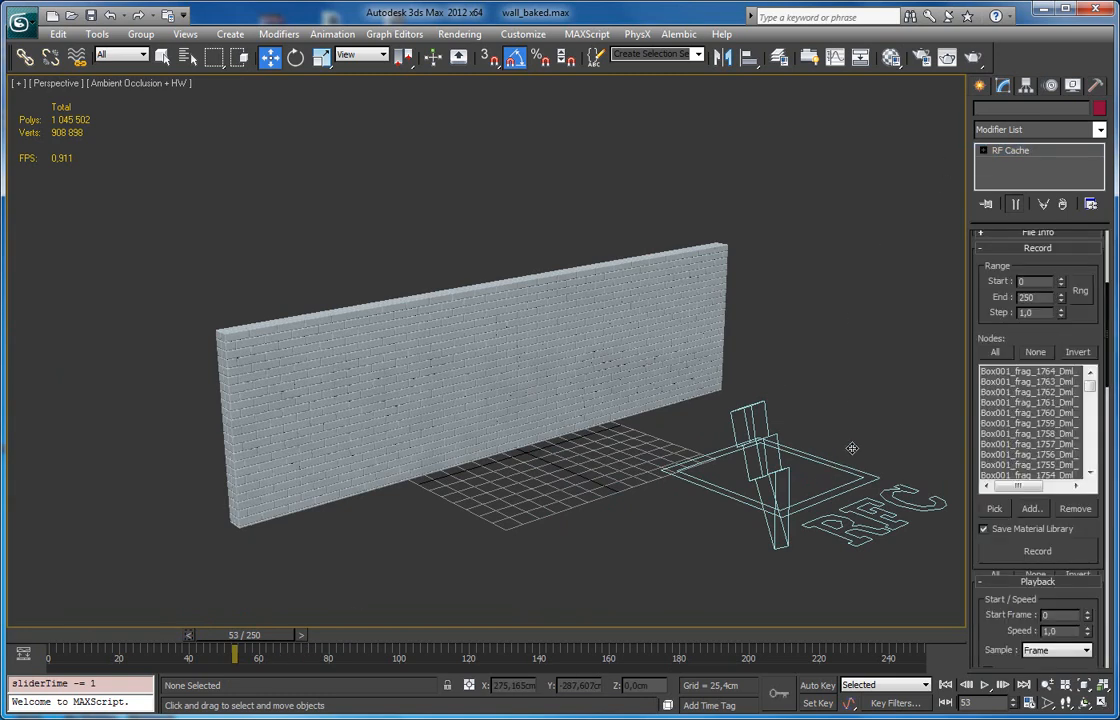
{"action": "left_click", "coordinate": [829, 464]}
{"action": "type", "text": "53"}
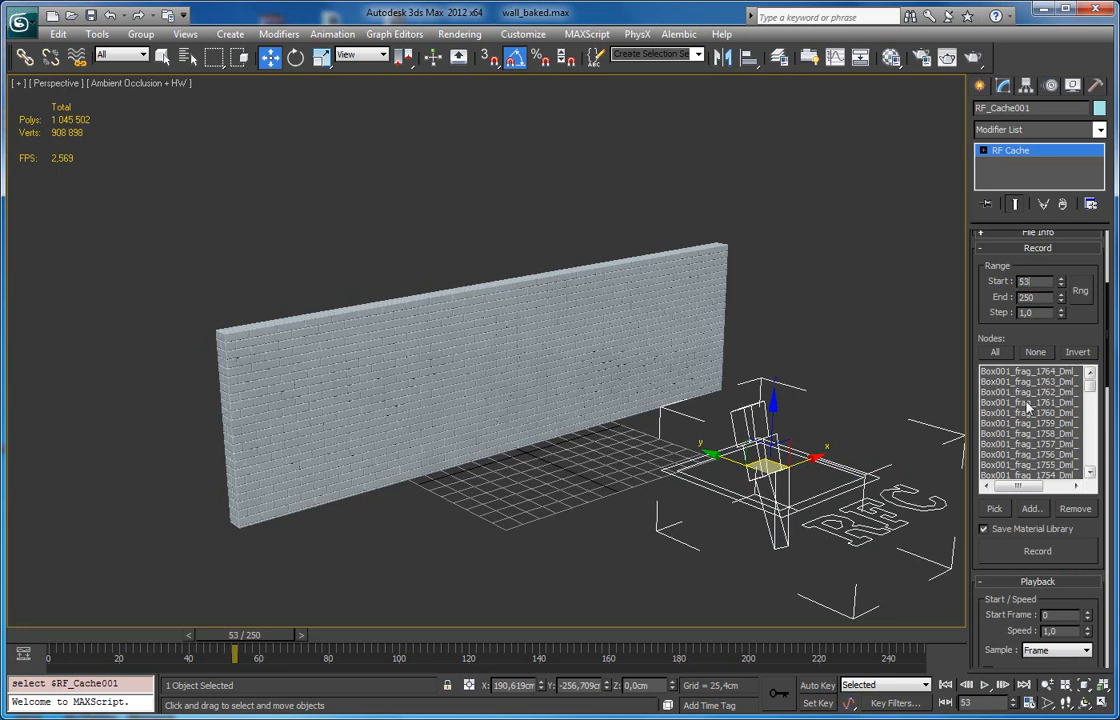
{"action": "double_click", "coordinate": [1036, 297]}
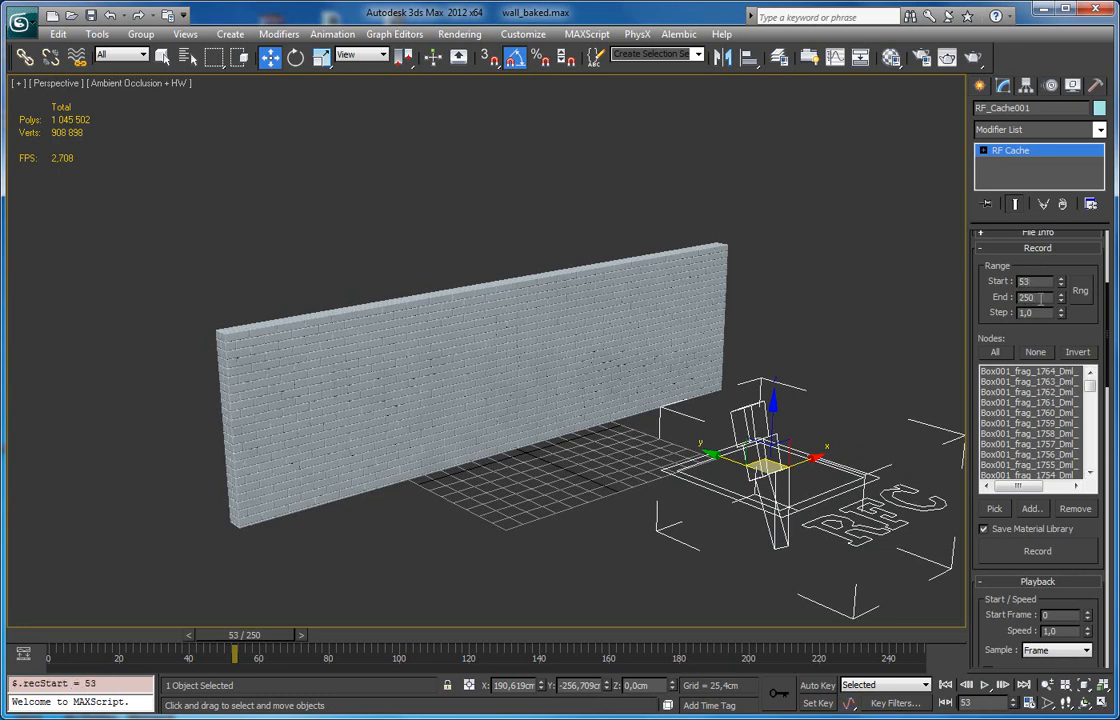
{"action": "double_click", "coordinate": [1041, 312]}
{"action": "left_click_drag", "start_coordinate": [1038, 312], "coordinate": [1015, 314]}
{"action": "left_click_drag", "start_coordinate": [1060, 337], "coordinate": [1057, 333]}
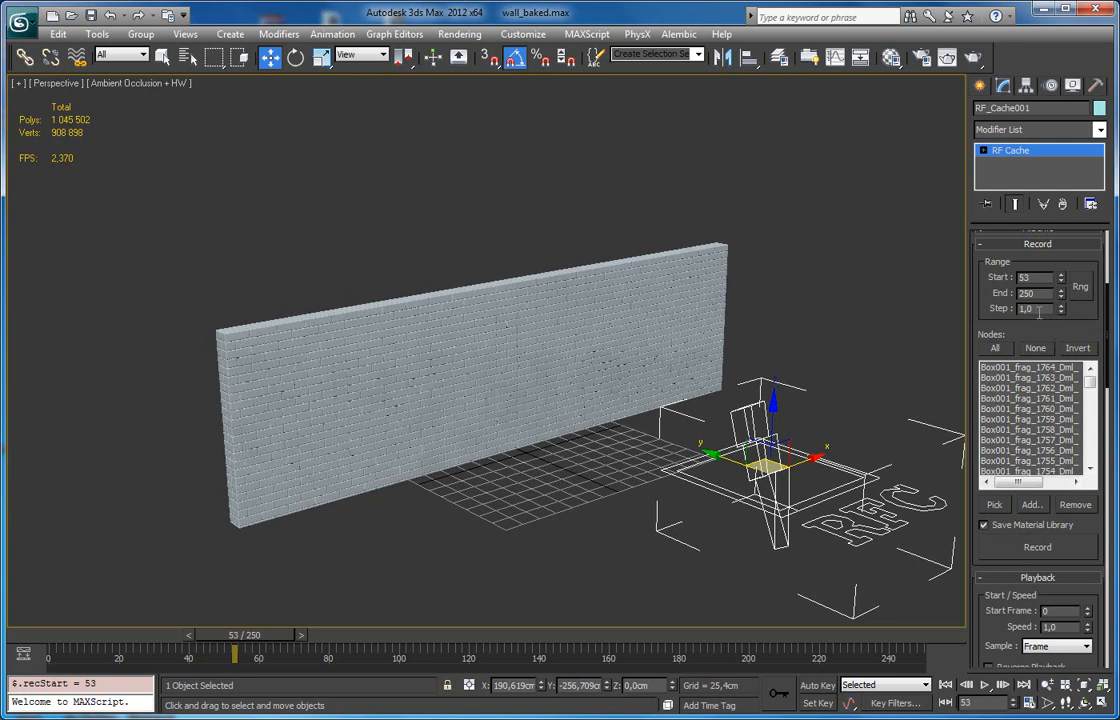
{"action": "left_click_drag", "start_coordinate": [1018, 311], "coordinate": [1039, 309]}
{"action": "left_click_drag", "start_coordinate": [1051, 327], "coordinate": [1051, 330]}
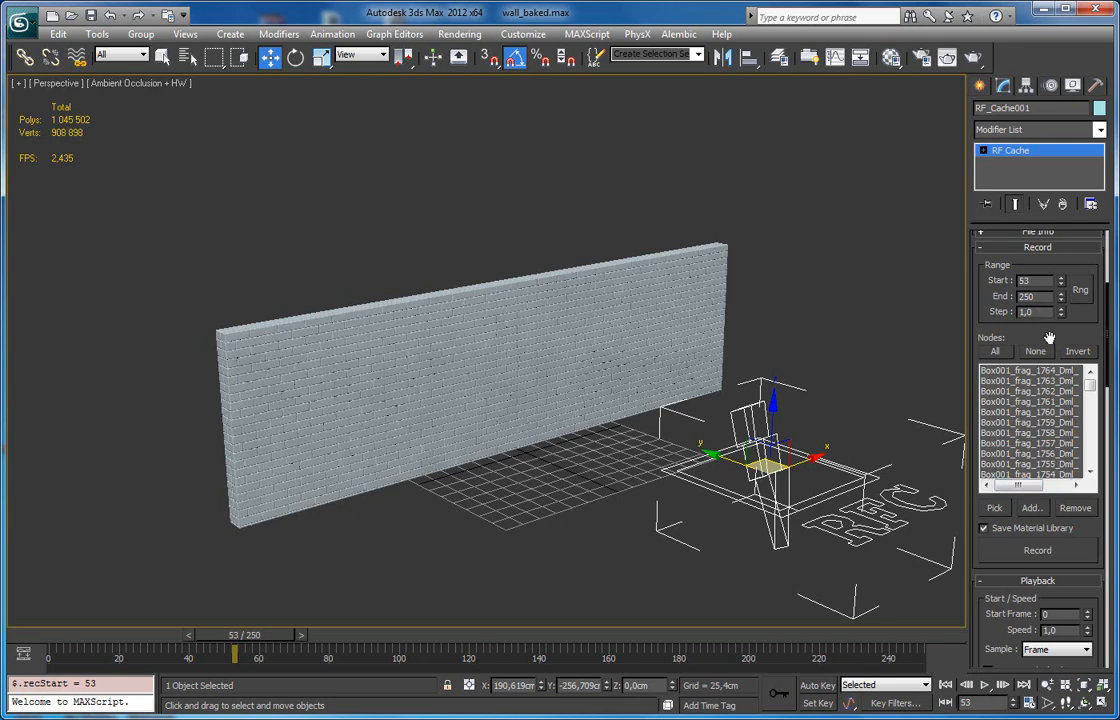
Select all fragments in the RF Cache's node list and clear that selection again.
{"action": "scroll", "coordinate": [1047, 335], "scroll_direction": "down", "scroll_amount": 2}
{"action": "left_click", "coordinate": [995, 303]}
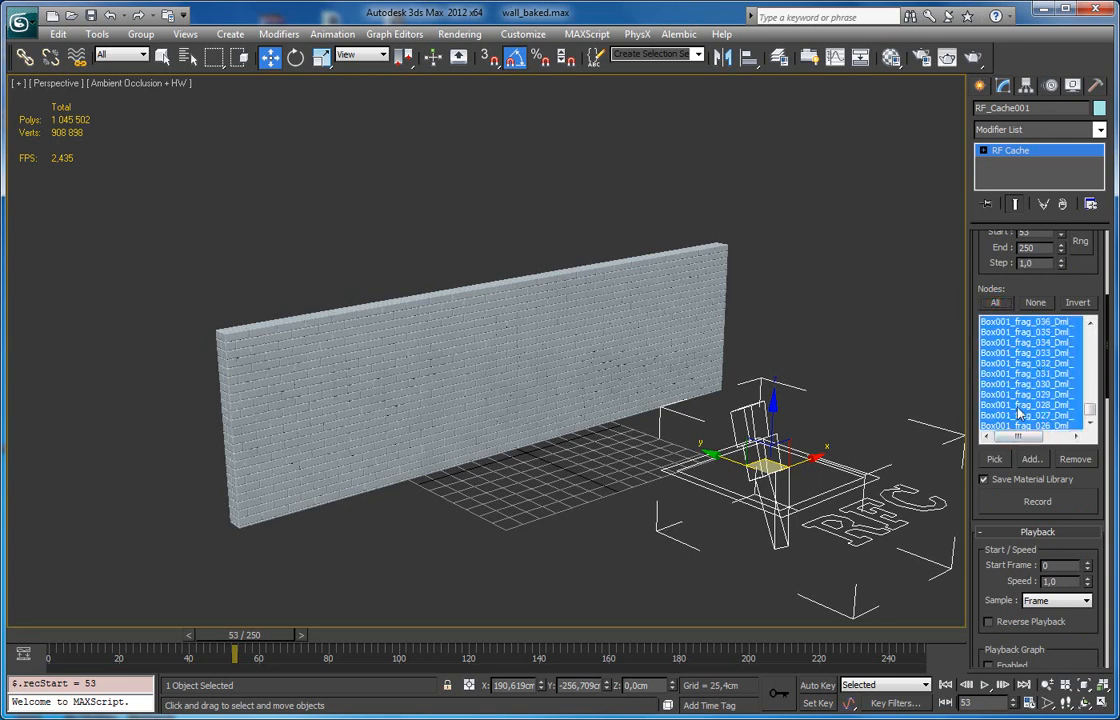
{"action": "left_click", "coordinate": [1035, 302]}
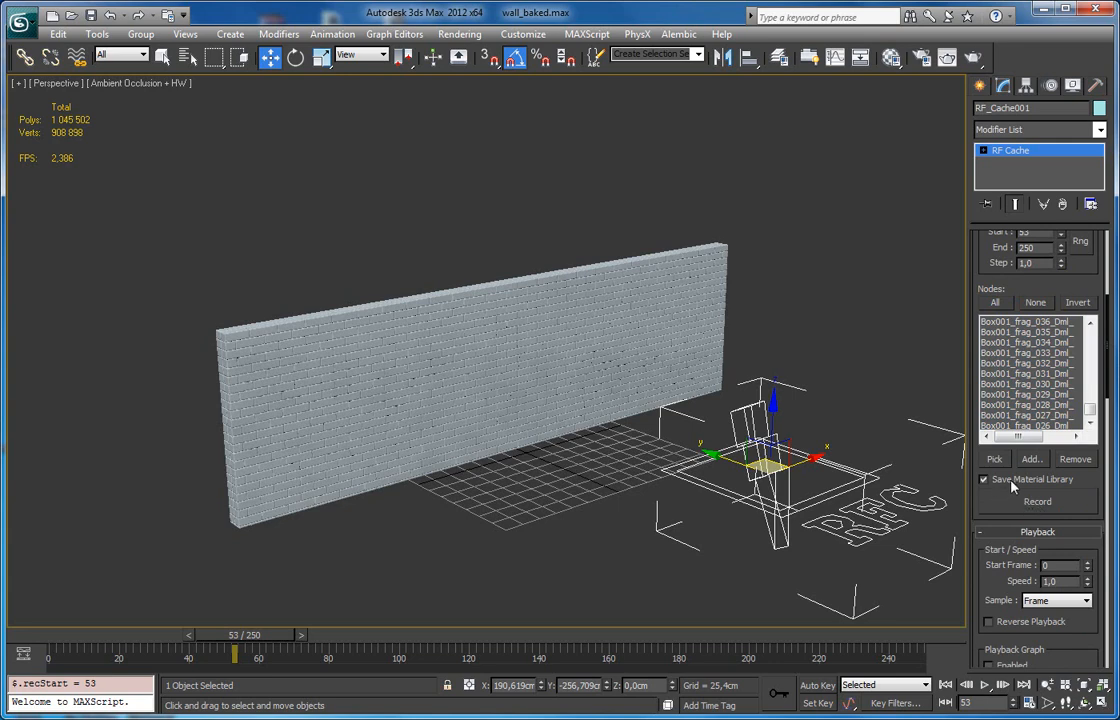
Change the diffuse colour of the unused material 02 - Default to red.
{"action": "left_click", "coordinate": [517, 130]}
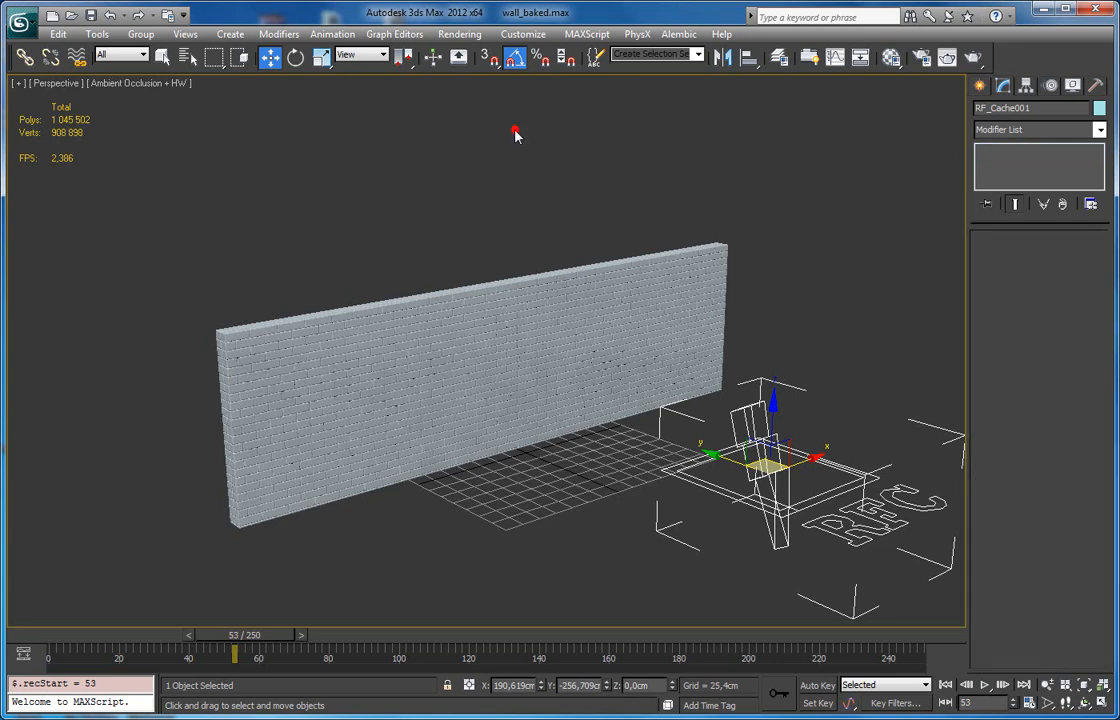
{"action": "key", "text": "m"}
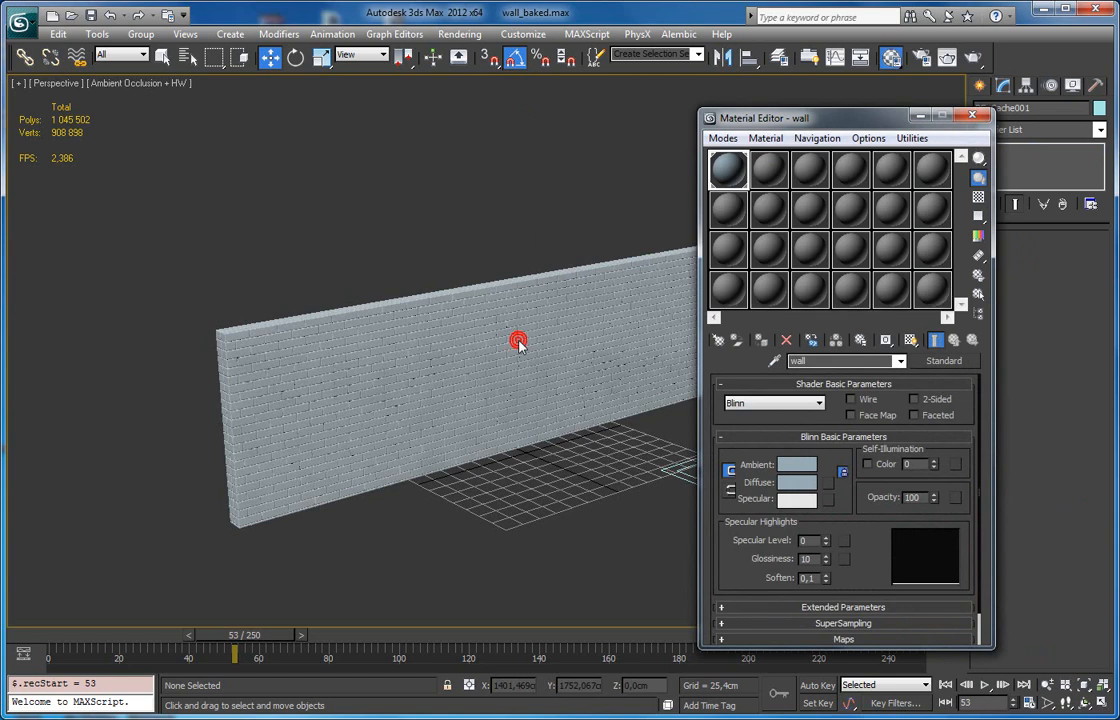
{"action": "left_click", "coordinate": [518, 342]}
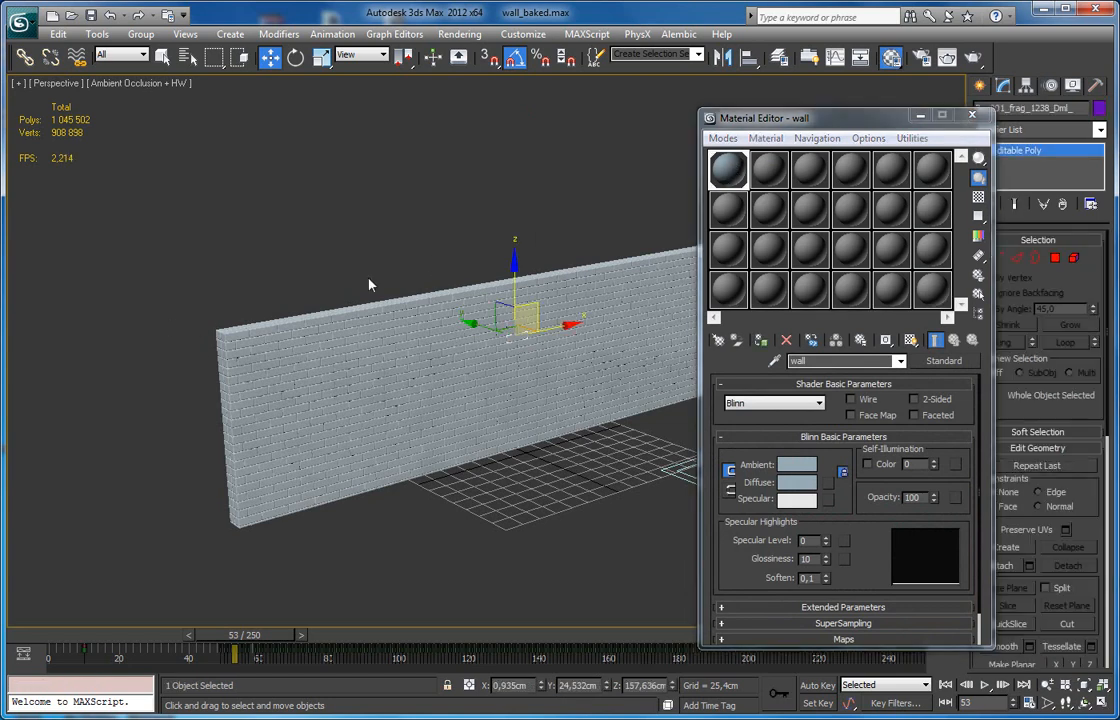
{"action": "left_click", "coordinate": [766, 170]}
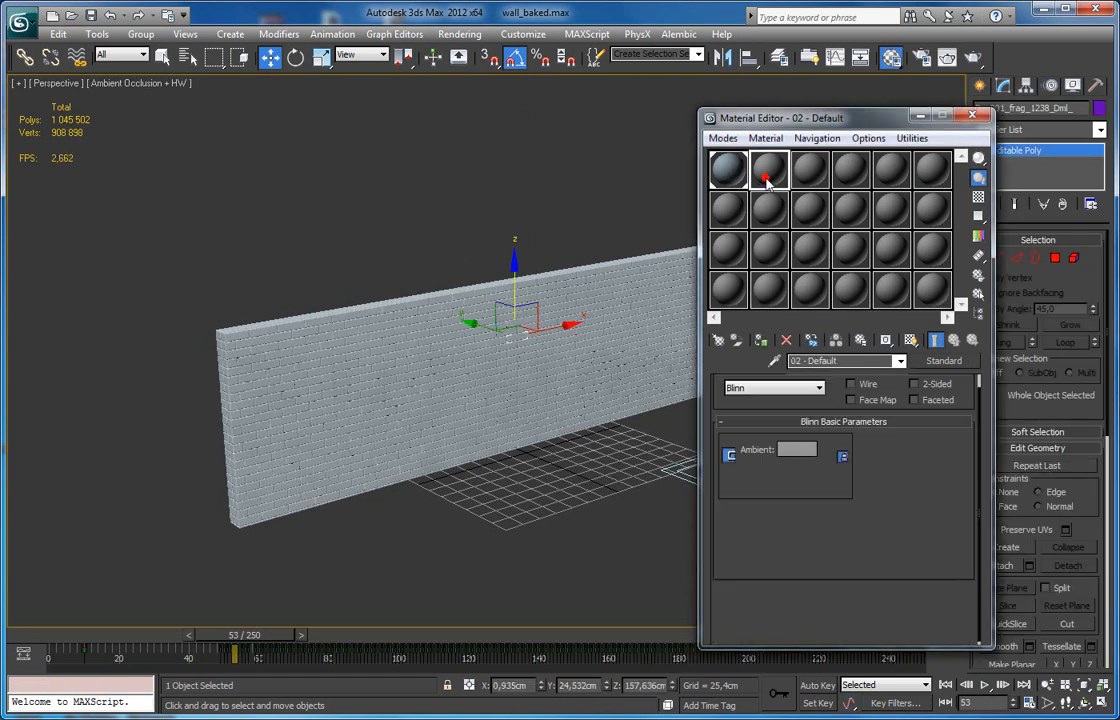
{"action": "left_click", "coordinate": [792, 483]}
{"action": "left_click_drag", "start_coordinate": [358, 62], "coordinate": [405, 38]}
{"action": "left_click", "coordinate": [525, 172]}
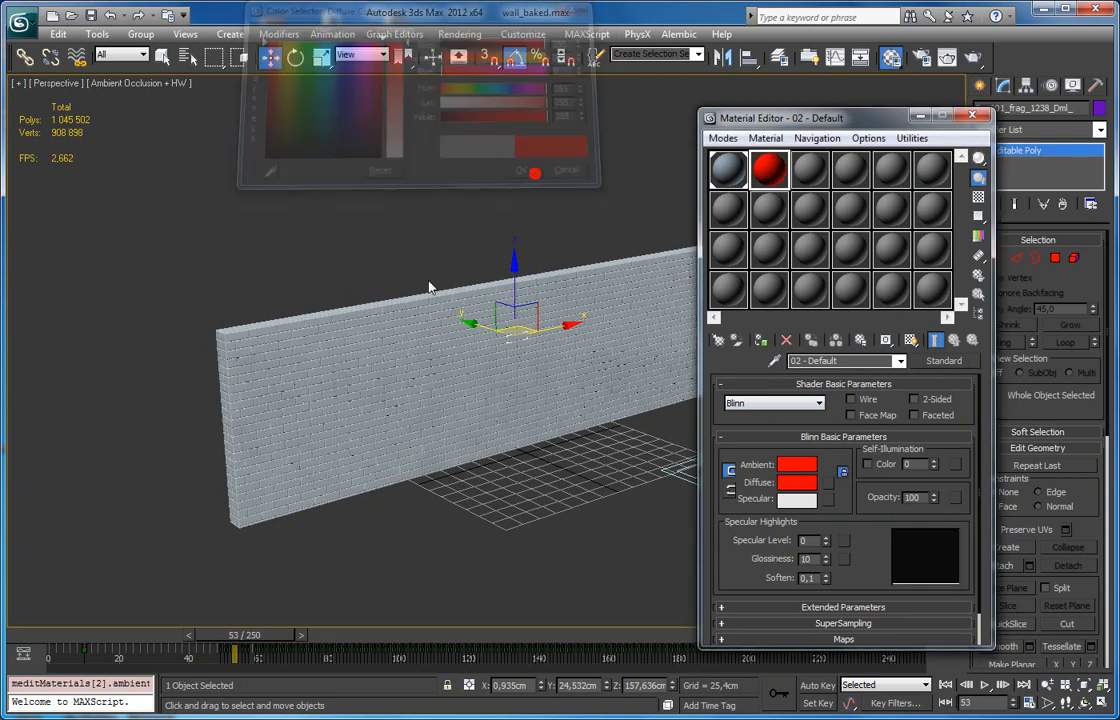
Assign the red material to the fragments in the wall's upper left corner and close the Material Editor.
{"action": "left_click_drag", "start_coordinate": [188, 273], "coordinate": [262, 410]}
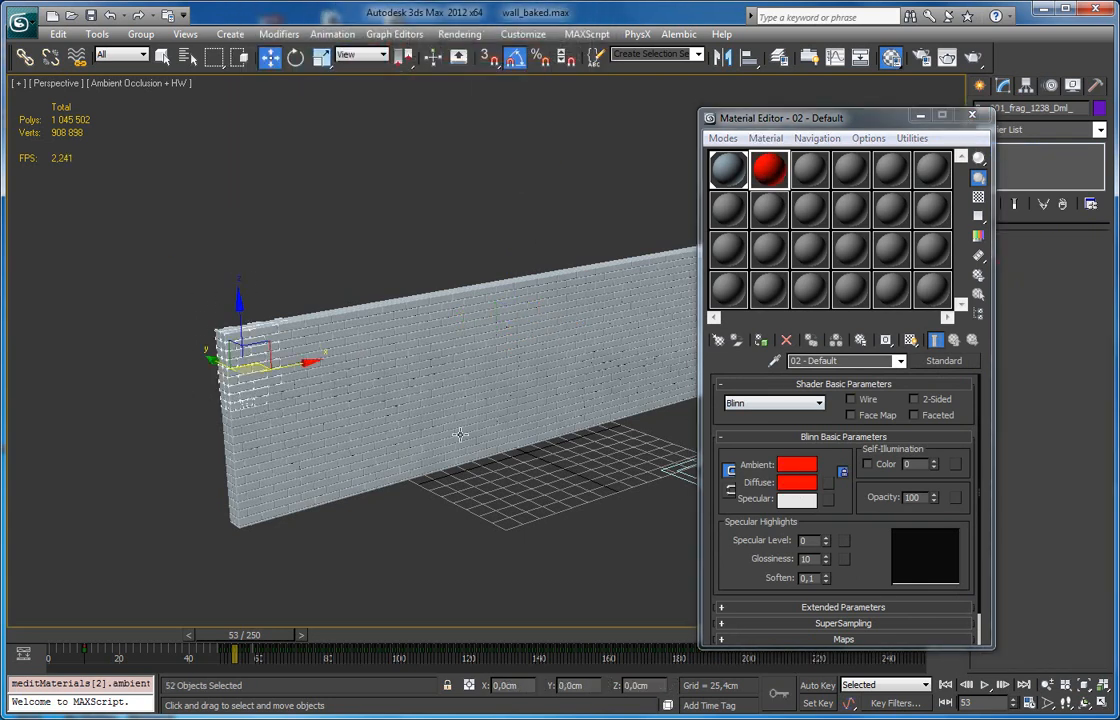
{"action": "left_click", "coordinate": [760, 342]}
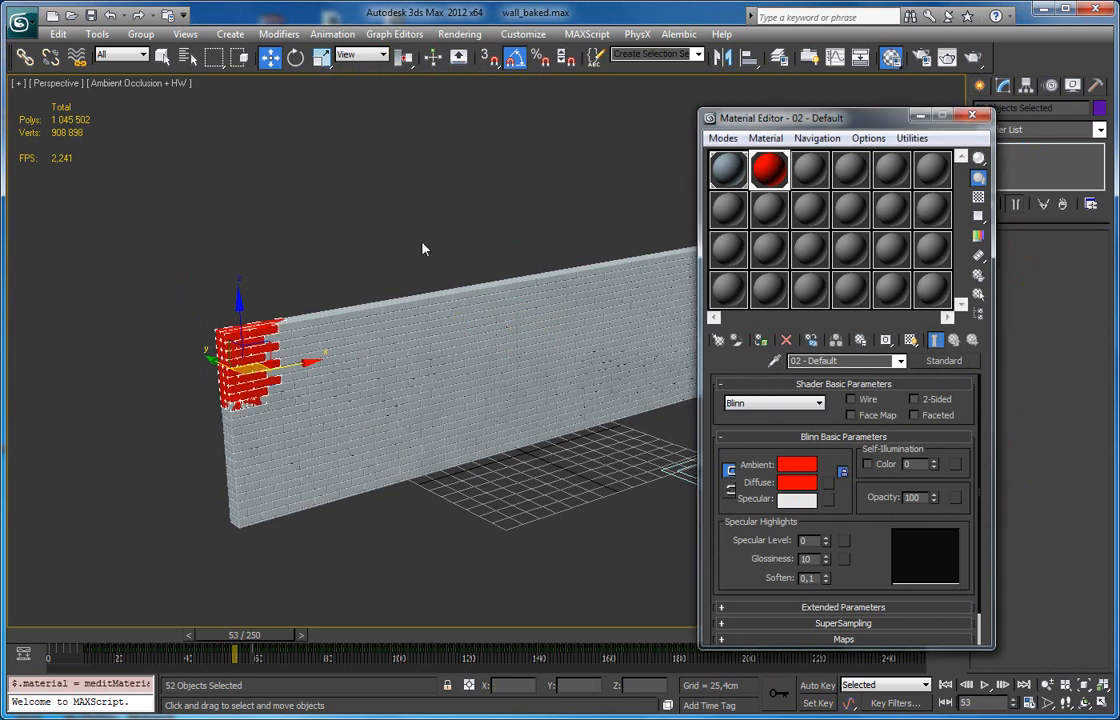
{"action": "left_click", "coordinate": [390, 275]}
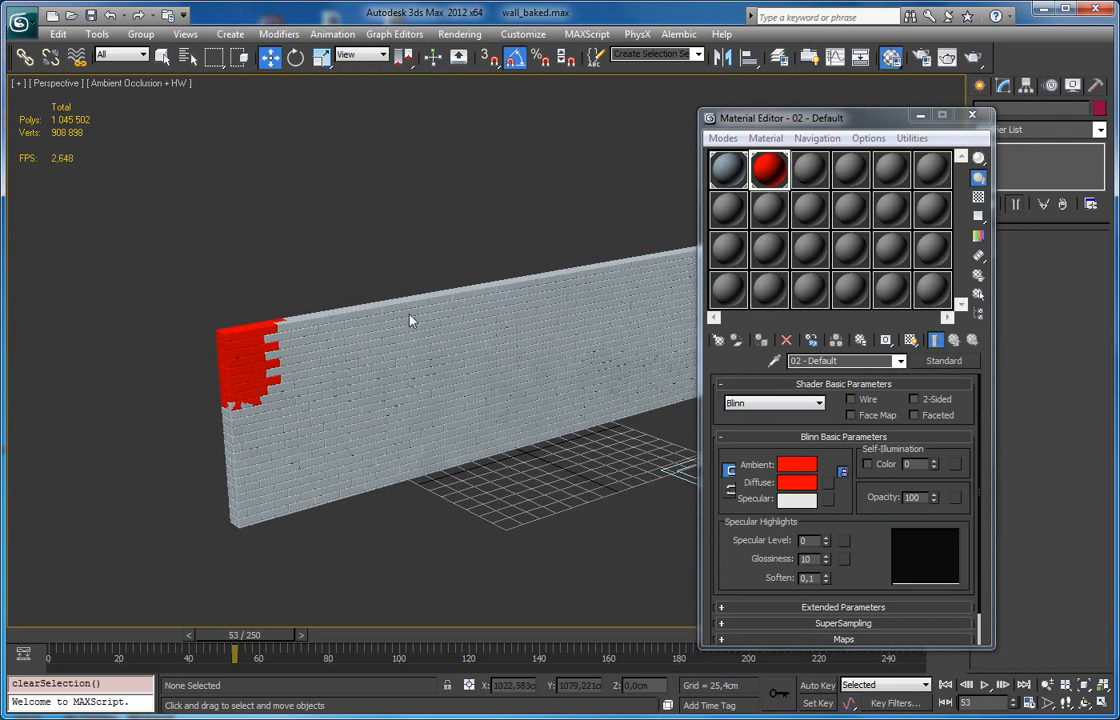
{"action": "left_click", "coordinate": [972, 115]}
Select the RF Cache, keep Save Material Library on, and check the cache file options without recording.
{"action": "left_click", "coordinate": [830, 529]}
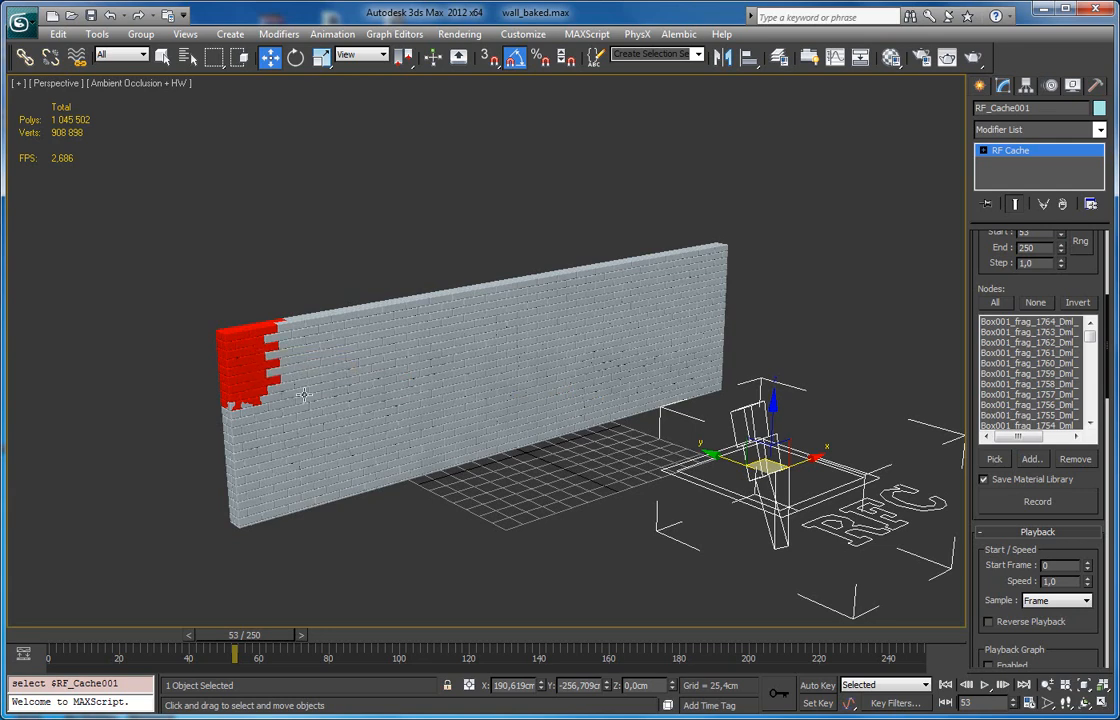
{"action": "left_click", "coordinate": [984, 480]}
{"action": "left_click", "coordinate": [1014, 506]}
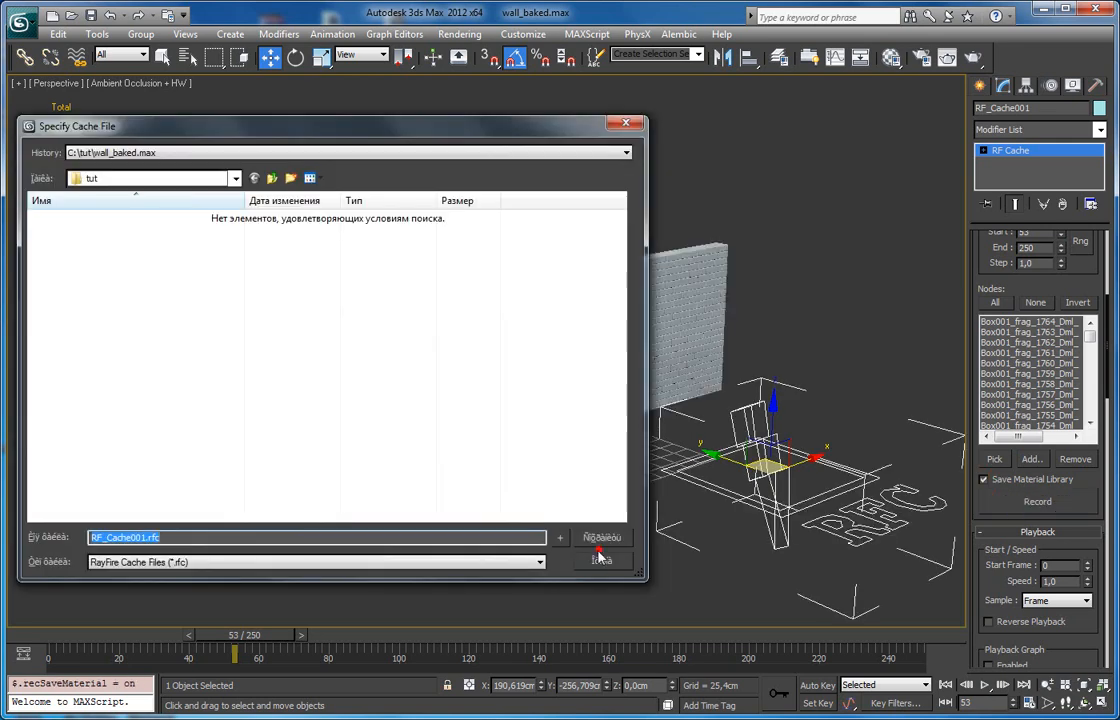
{"action": "left_click", "coordinate": [611, 562]}
{"action": "left_click_drag", "start_coordinate": [979, 283], "coordinate": [992, 474]}
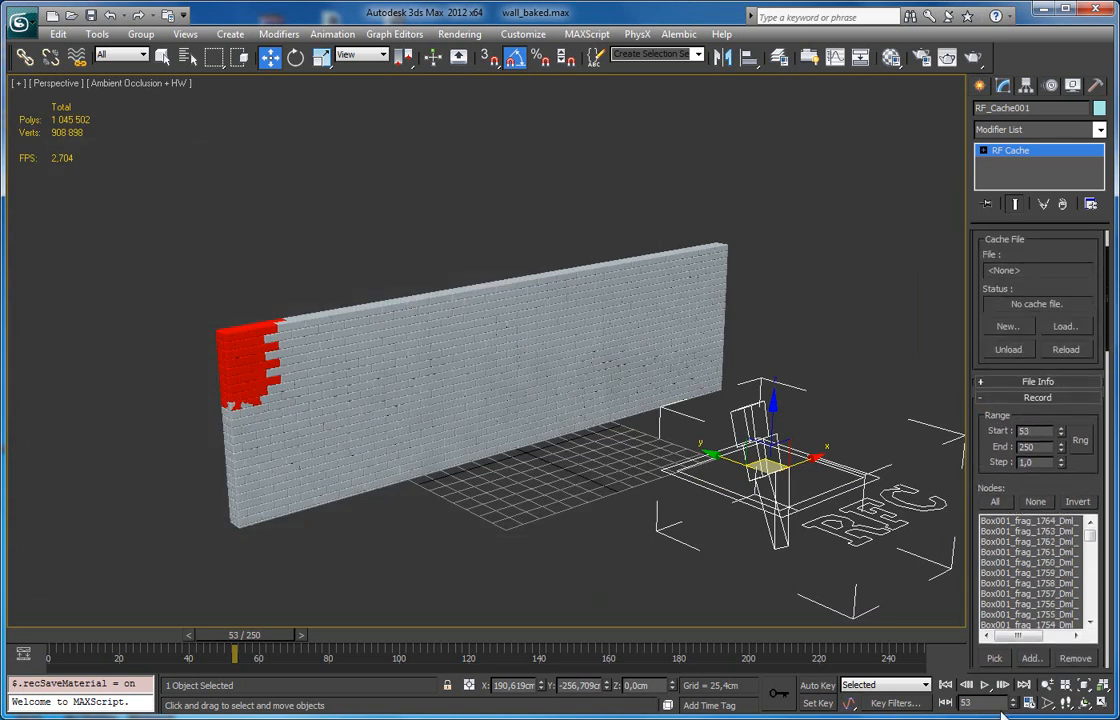
{"action": "scroll", "coordinate": [984, 410], "scroll_direction": "down", "scroll_amount": 3}
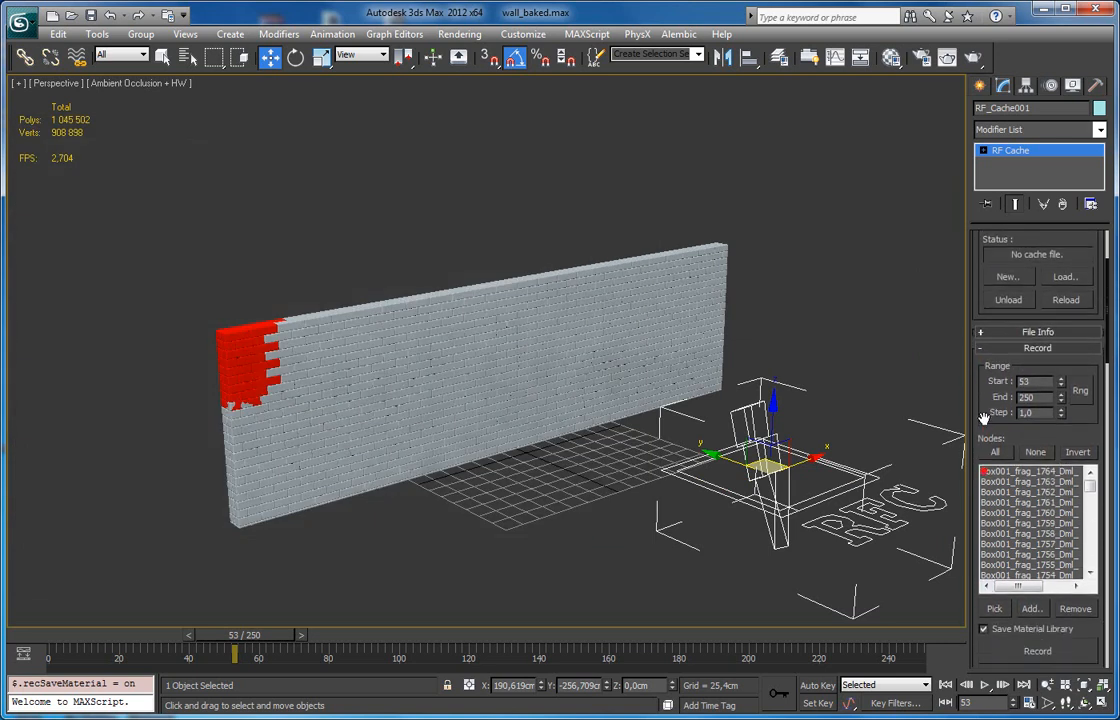
Record the wall fragments' animation to a cache file named wall.rfc in the tut folder.
{"action": "left_click", "coordinate": [1037, 640]}
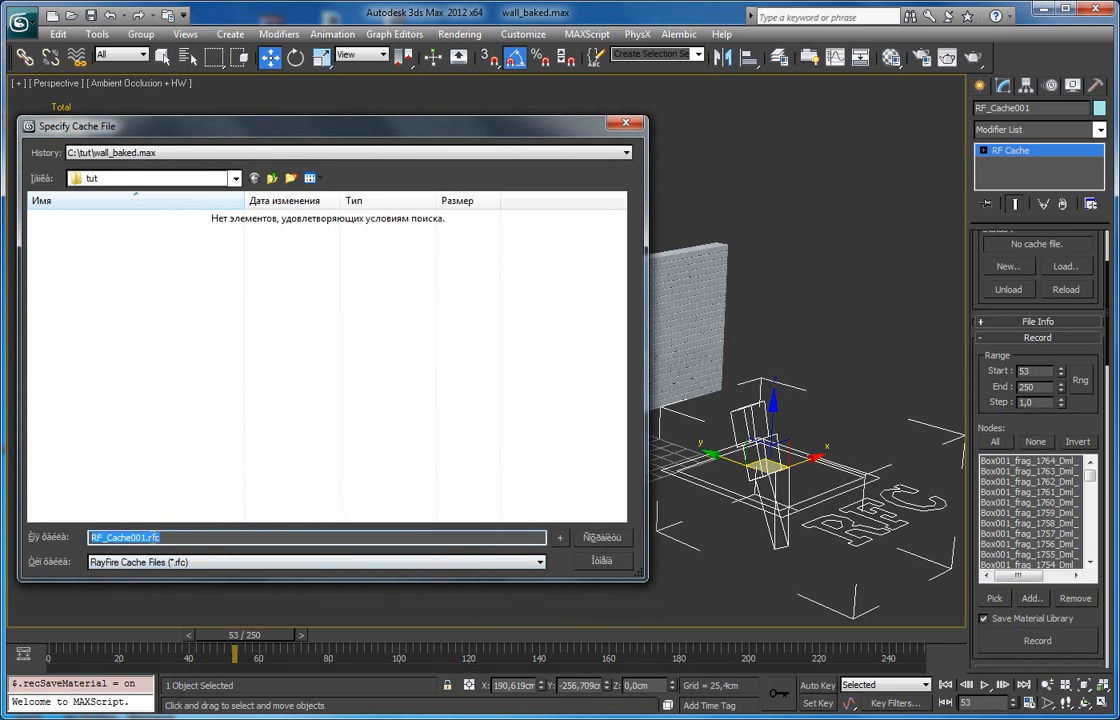
{"action": "left_click_drag", "start_coordinate": [149, 538], "coordinate": [89, 540]}
{"action": "type", "text": "wall"}
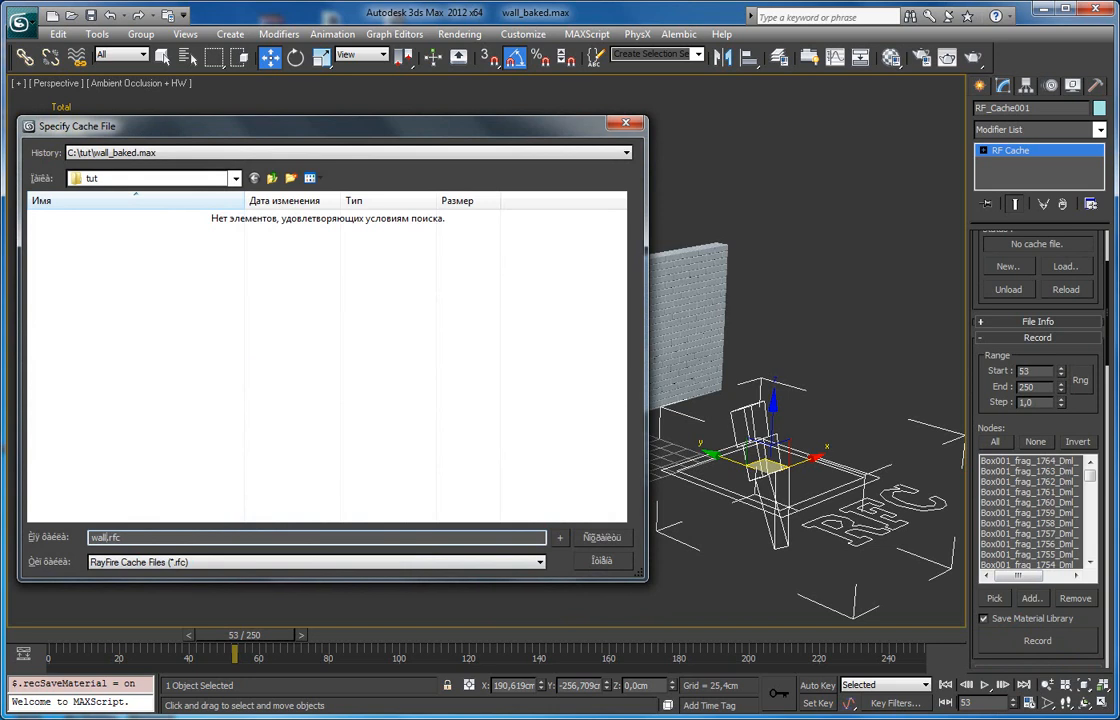
{"action": "key", "text": "Return"}
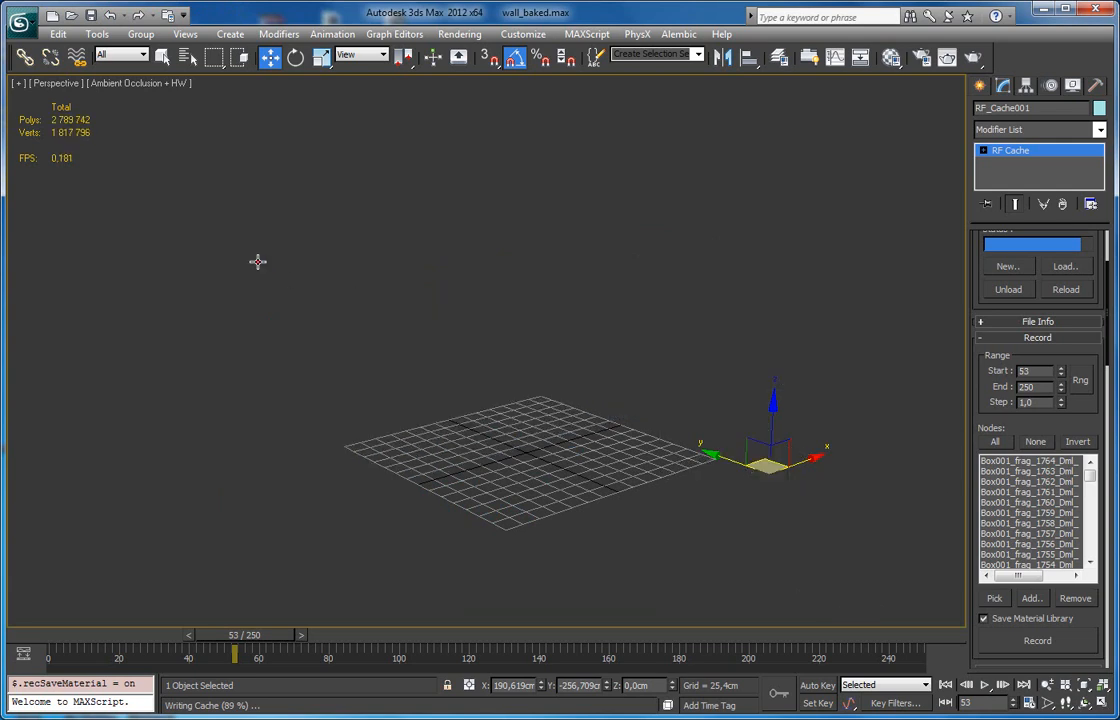
Move the recorded RF Cache along the X axis to about 1157 cm, clear of the original wall, and deselect it.
{"action": "left_click", "coordinate": [258, 261]}
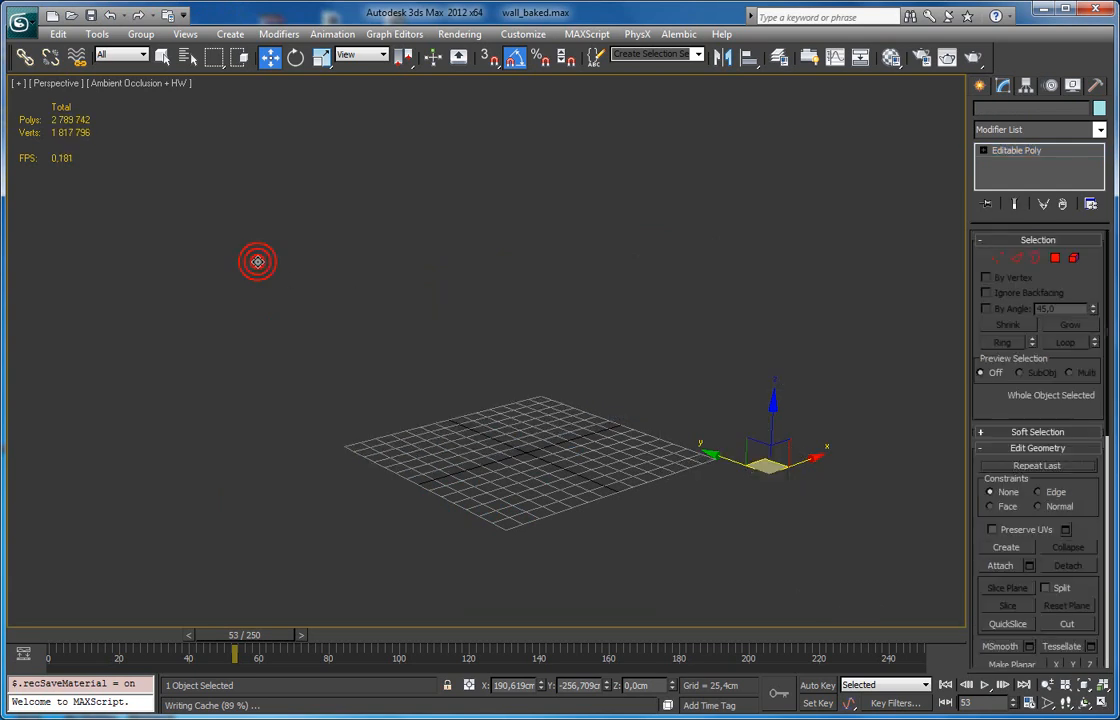
{"action": "left_click", "coordinate": [658, 224]}
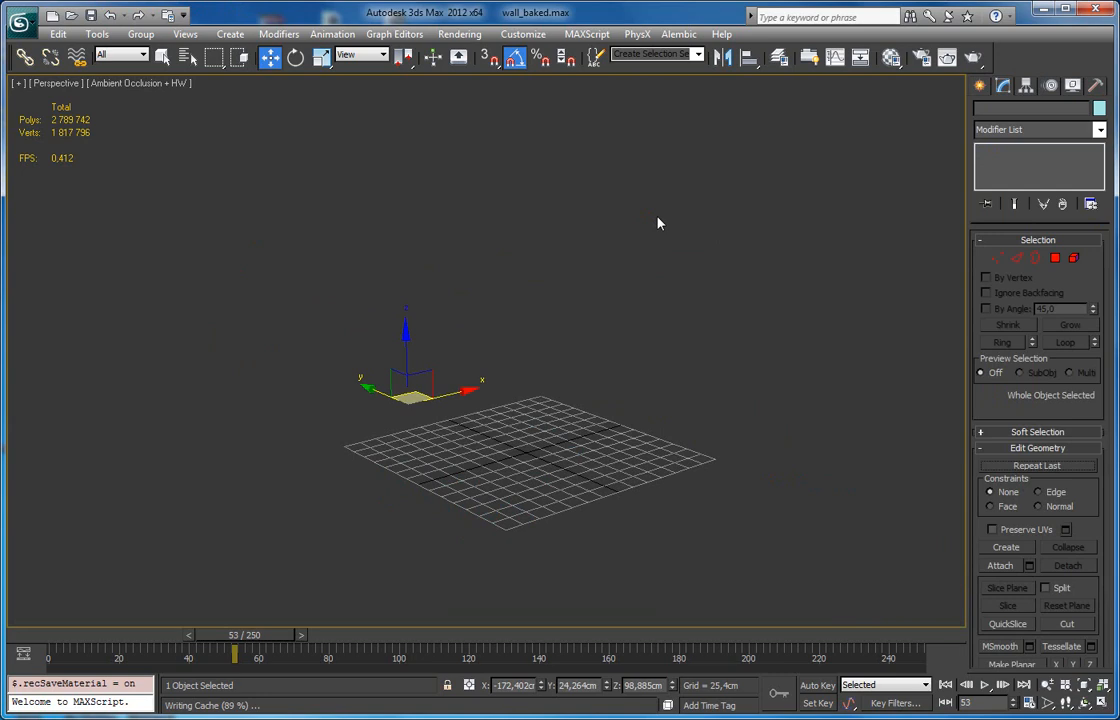
{"action": "left_click", "coordinate": [714, 175]}
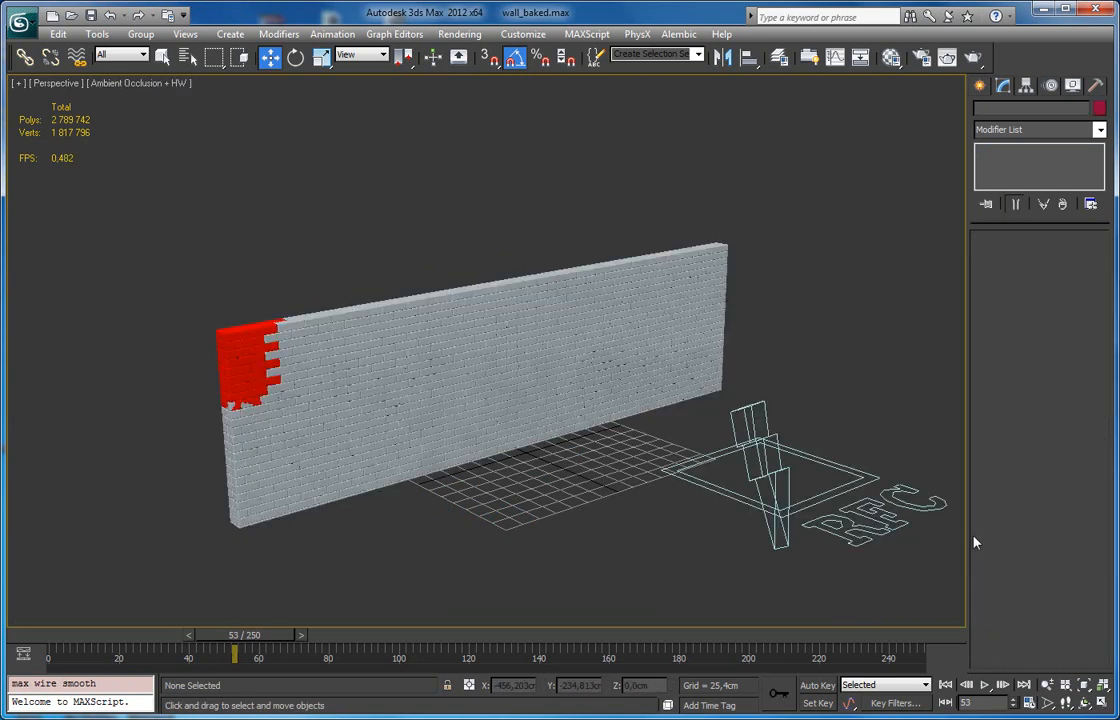
{"action": "left_click", "coordinate": [818, 527]}
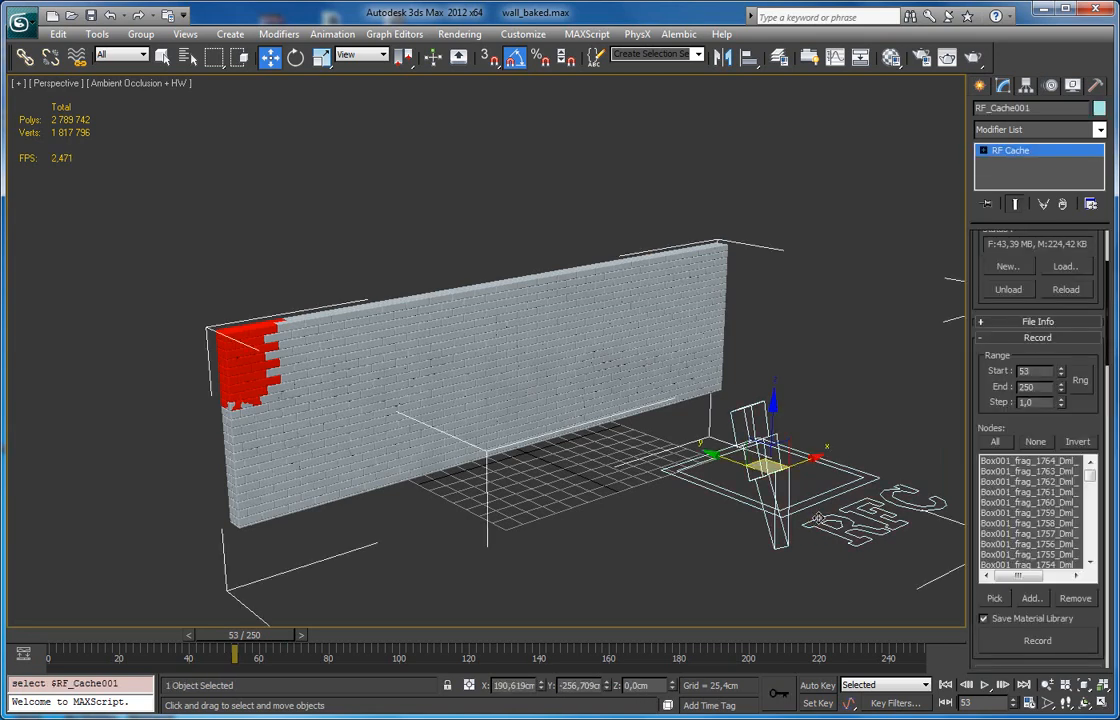
{"action": "middle_click_drag", "start_coordinate": [742, 412], "coordinate": [568, 444], "text": "alt"}
{"action": "middle_click_drag", "start_coordinate": [568, 505], "coordinate": [990, 326], "text": "alt"}
{"action": "left_click_drag", "start_coordinate": [991, 327], "coordinate": [992, 327]}
{"action": "left_click", "coordinate": [501, 219]}
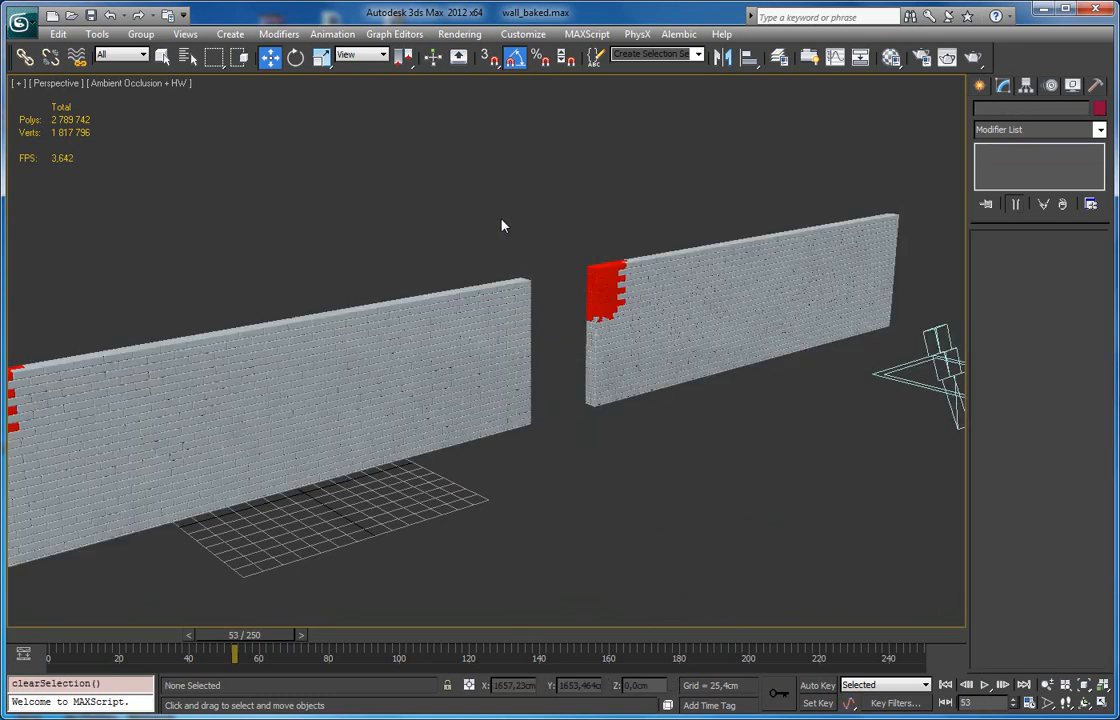
Select the cached wall and then a fragment of the original wall to compare the single cache object with separate meshes.
{"action": "scroll", "coordinate": [502, 226], "scroll_direction": "down", "scroll_amount": 3}
{"action": "left_click", "coordinate": [640, 310]}
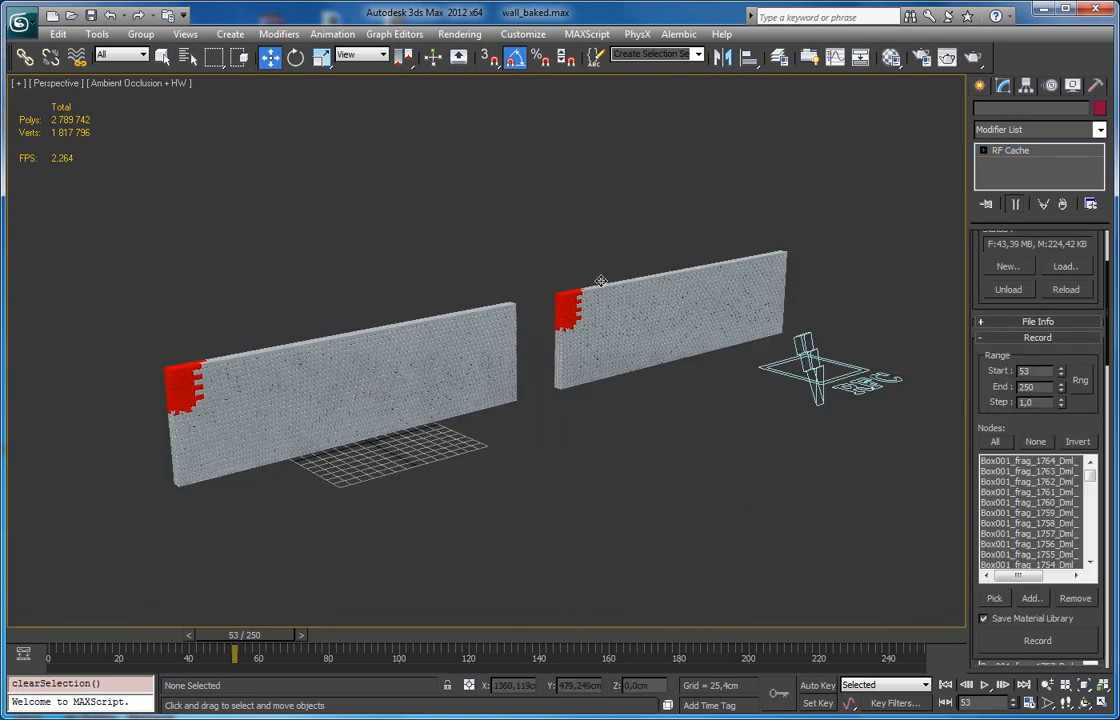
{"action": "left_click", "coordinate": [625, 268]}
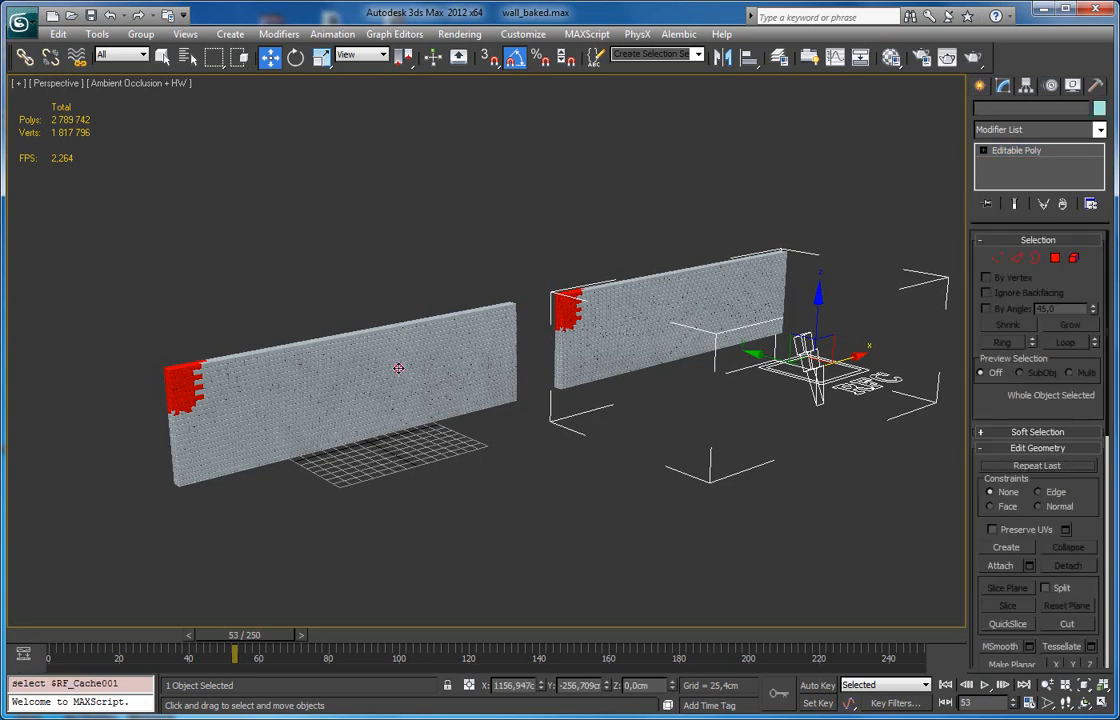
{"action": "left_click", "coordinate": [364, 367]}
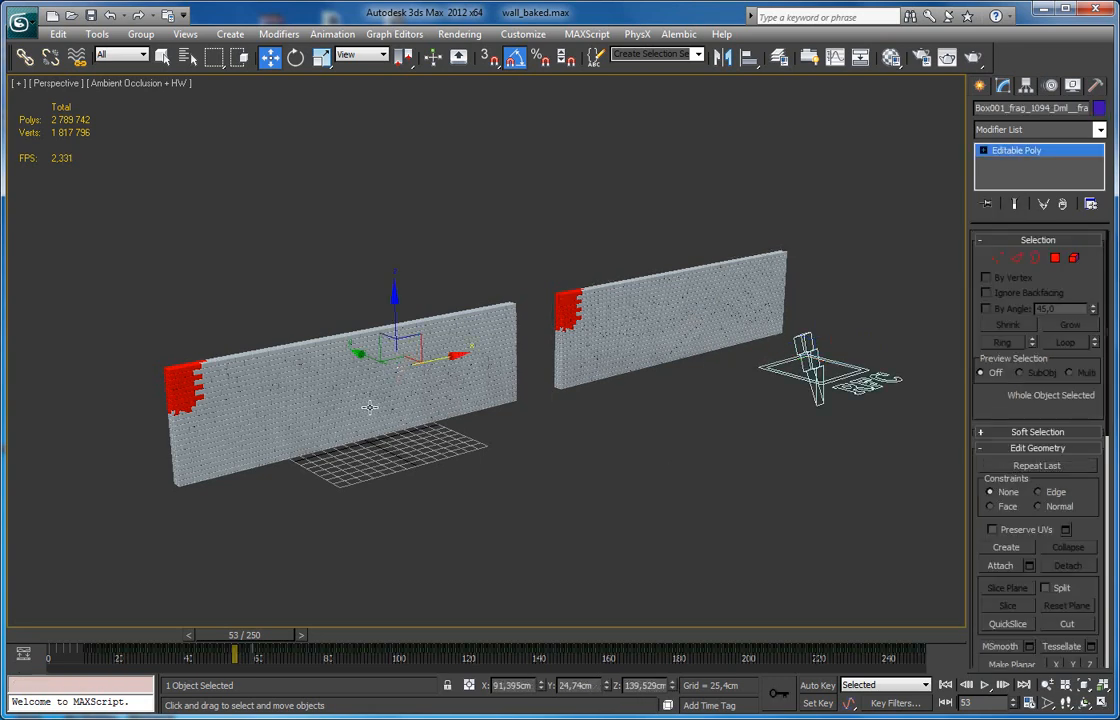
Select the RF Cache and remove all wall fragments from its recording node list.
{"action": "left_click", "coordinate": [354, 199]}
{"action": "left_click", "coordinate": [654, 304]}
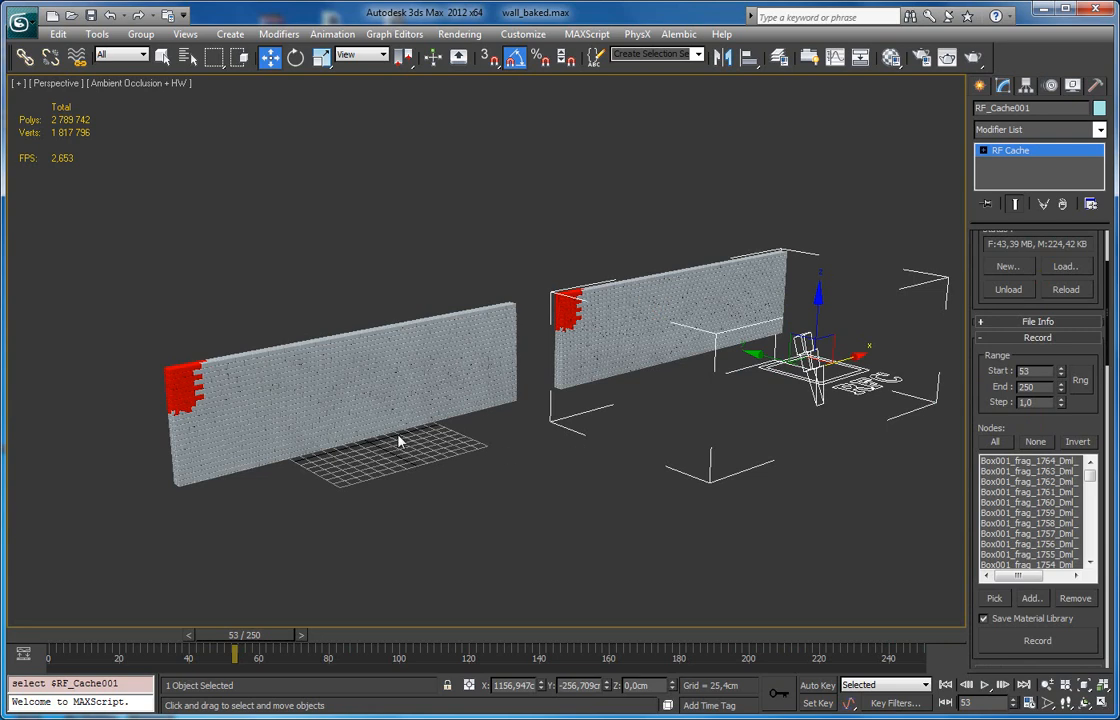
{"action": "left_click_drag", "start_coordinate": [90, 212], "coordinate": [529, 521]}
{"action": "scroll", "coordinate": [996, 414], "scroll_direction": "down", "scroll_amount": 1}
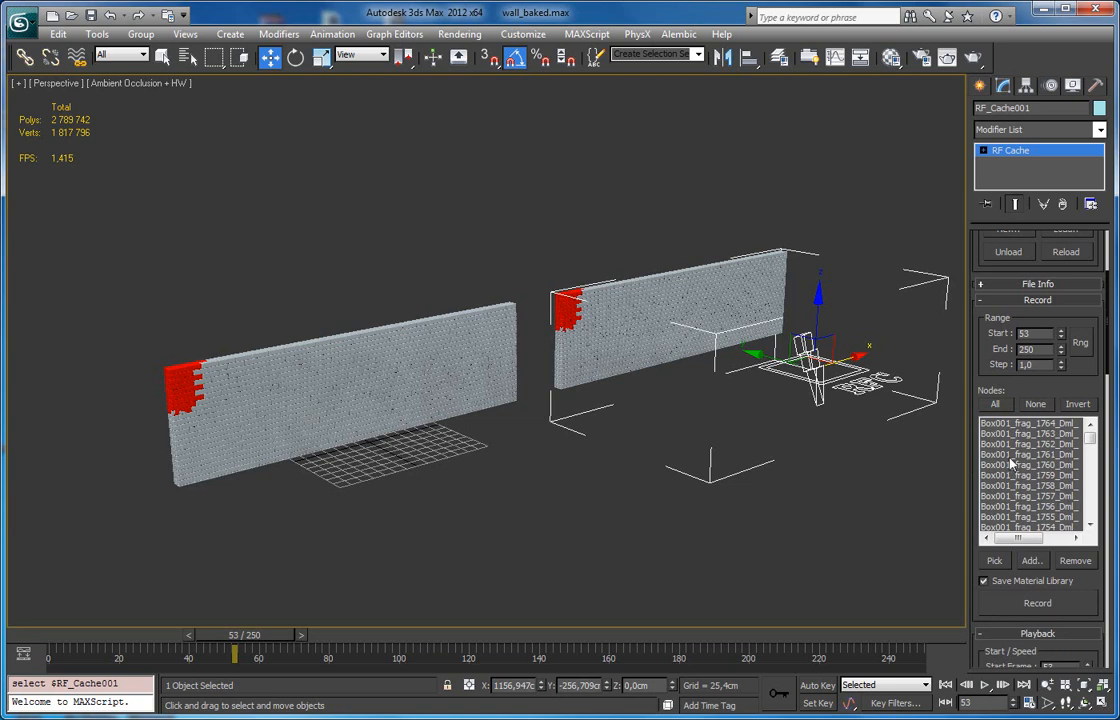
{"action": "left_click_drag", "start_coordinate": [1016, 444], "coordinate": [1020, 497]}
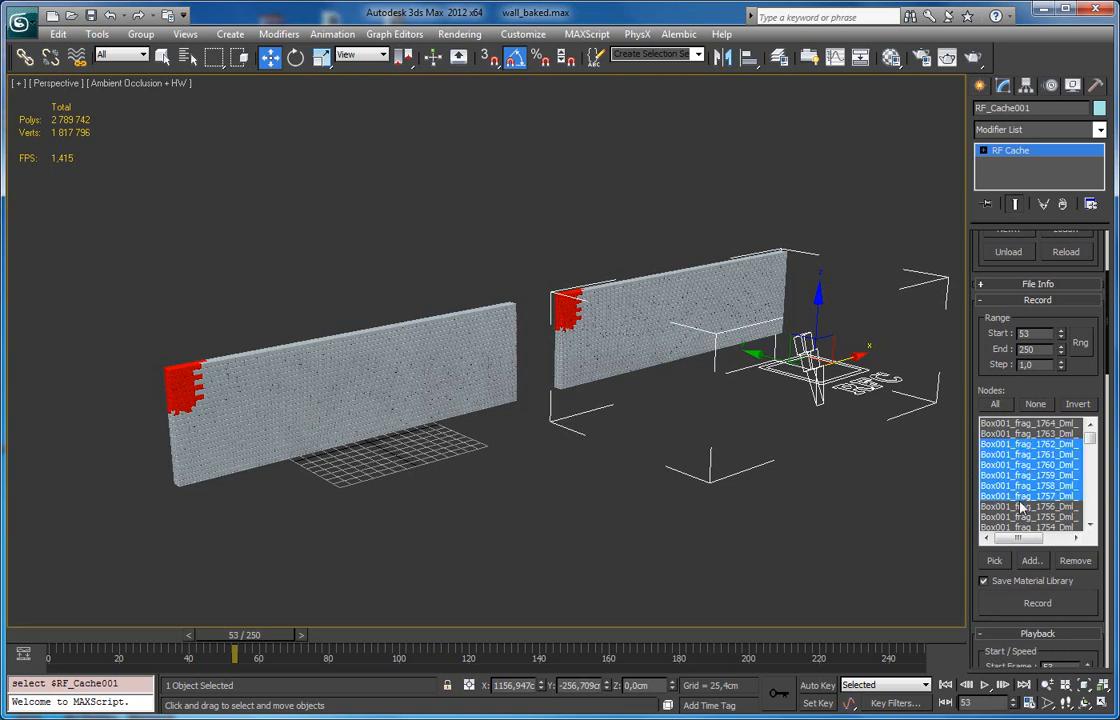
{"action": "left_click", "coordinate": [1073, 563]}
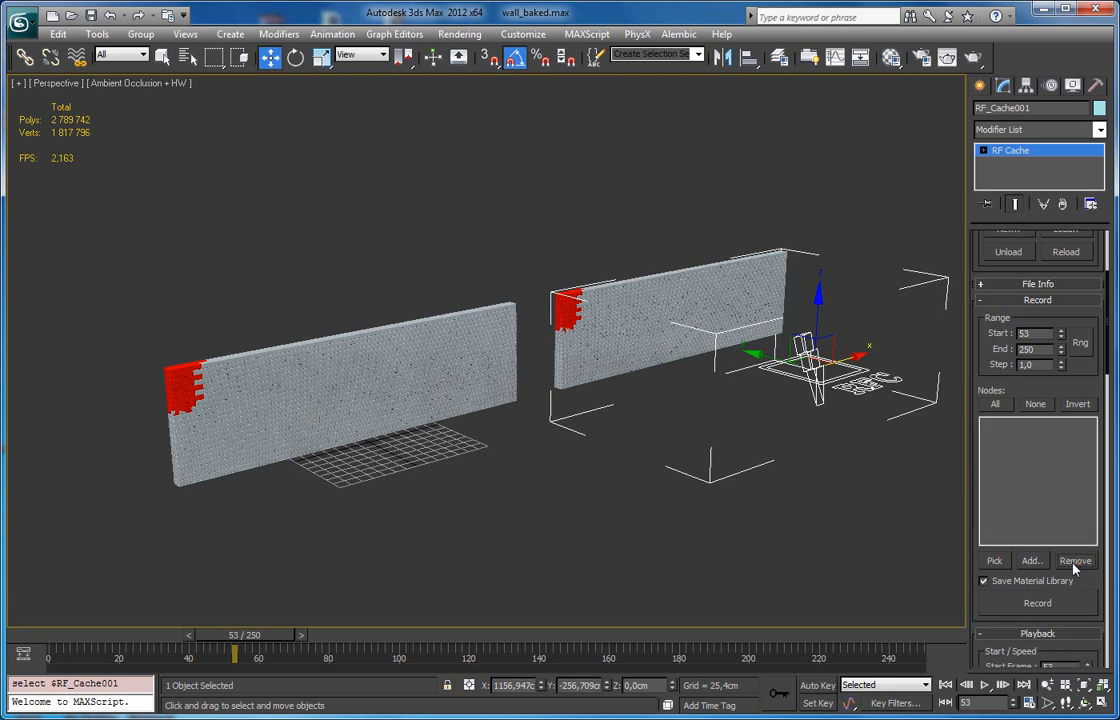
Delete all original wall fragments and move the RF Cache back along the X axis to about 190 cm, into their place.
{"action": "left_click", "coordinate": [597, 502]}
{"action": "left_click_drag", "start_coordinate": [107, 225], "coordinate": [523, 548]}
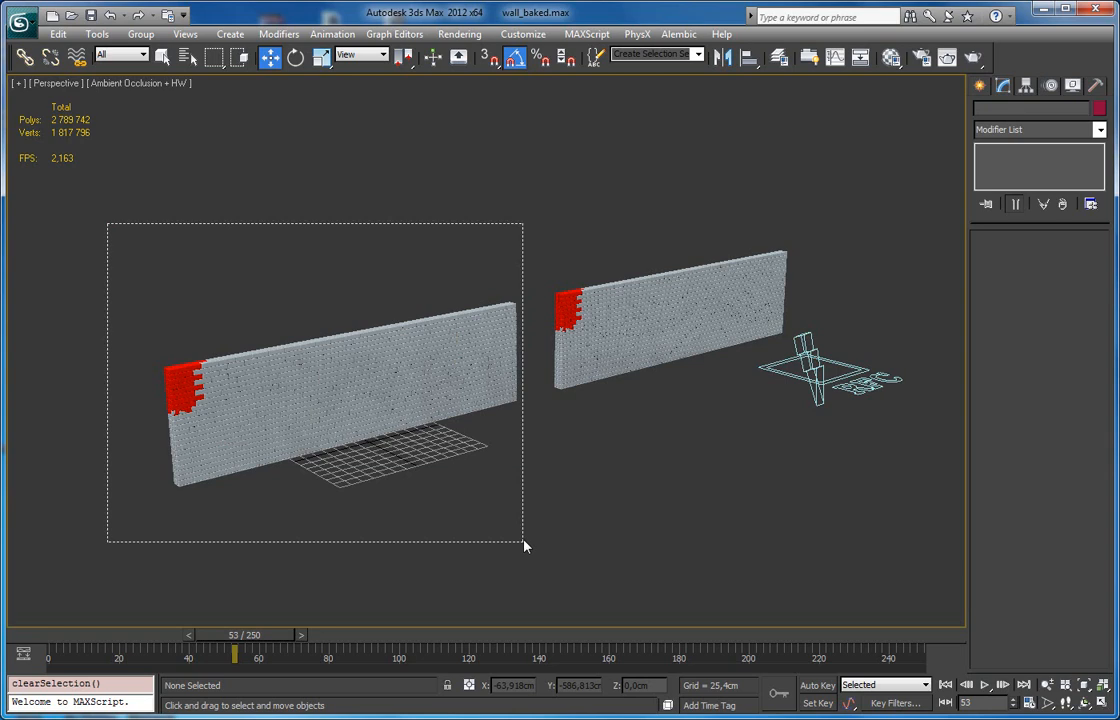
{"action": "left_click_drag", "start_coordinate": [524, 546], "coordinate": [525, 546]}
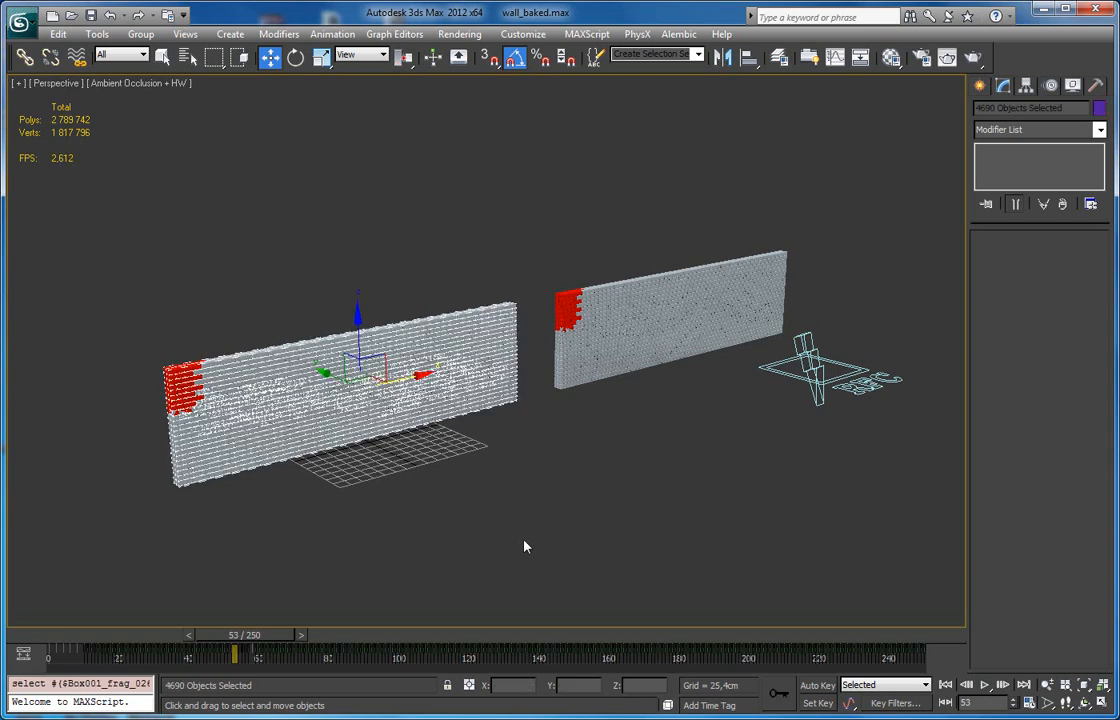
{"action": "key", "text": "Delete"}
{"action": "left_click", "coordinate": [630, 362]}
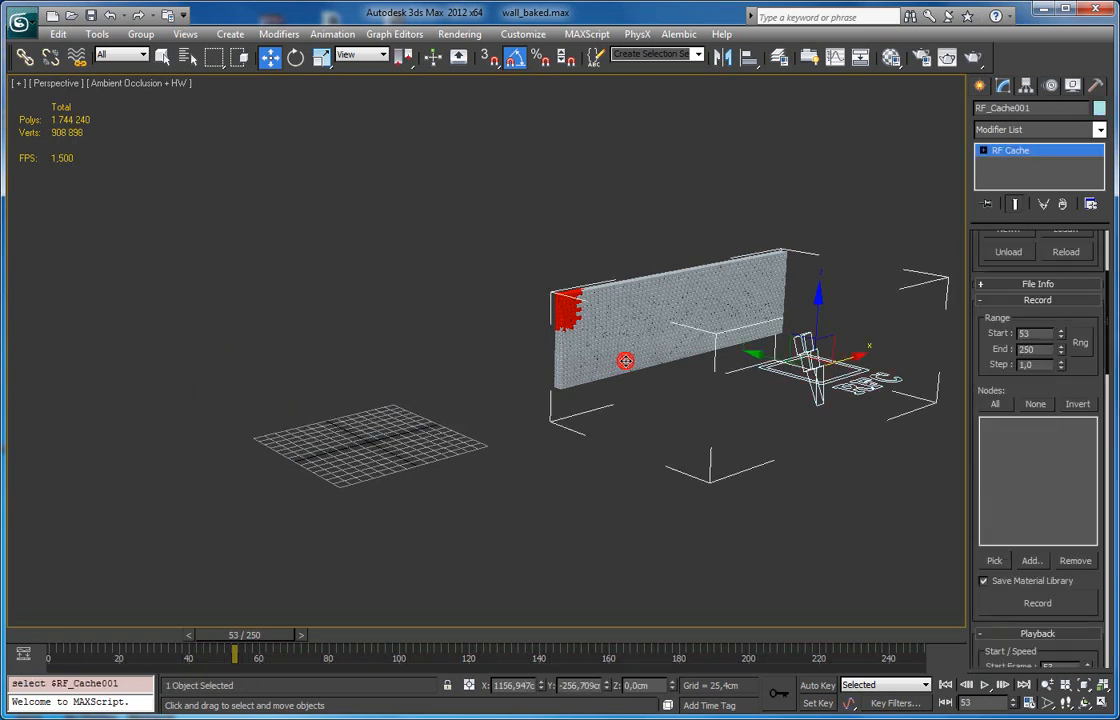
{"action": "left_click_drag", "start_coordinate": [745, 318], "coordinate": [555, 442]}
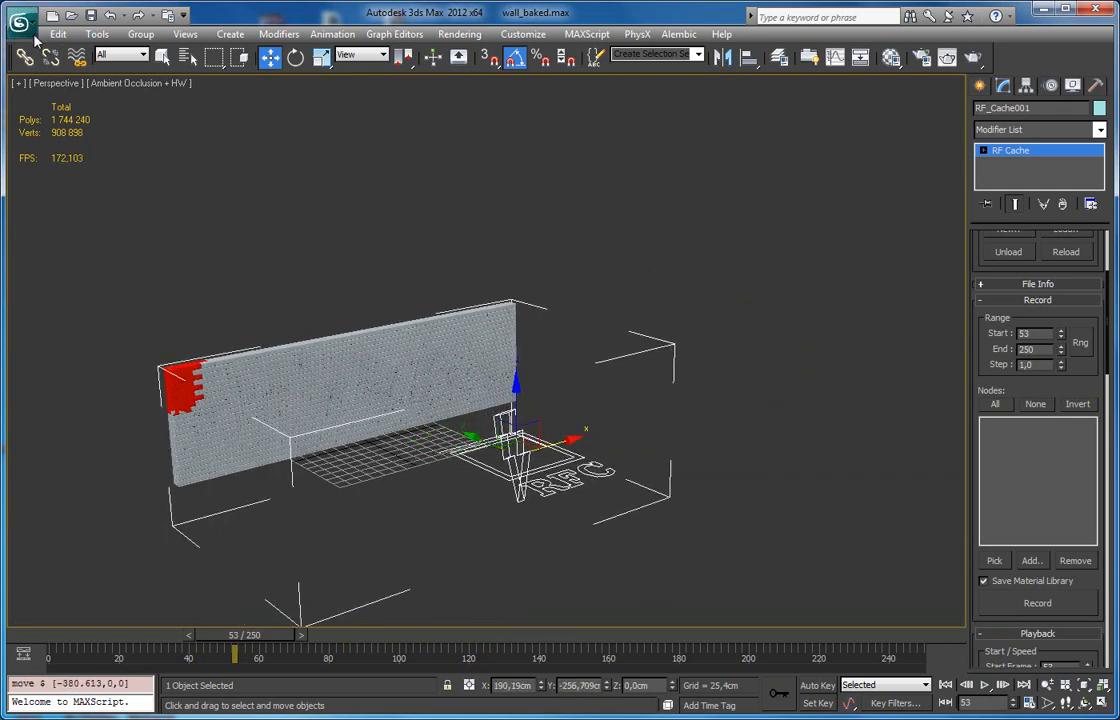
Save the scene as wall_cached.max in the tut folder.
{"action": "left_click", "coordinate": [28, 28]}
{"action": "left_click", "coordinate": [55, 197]}
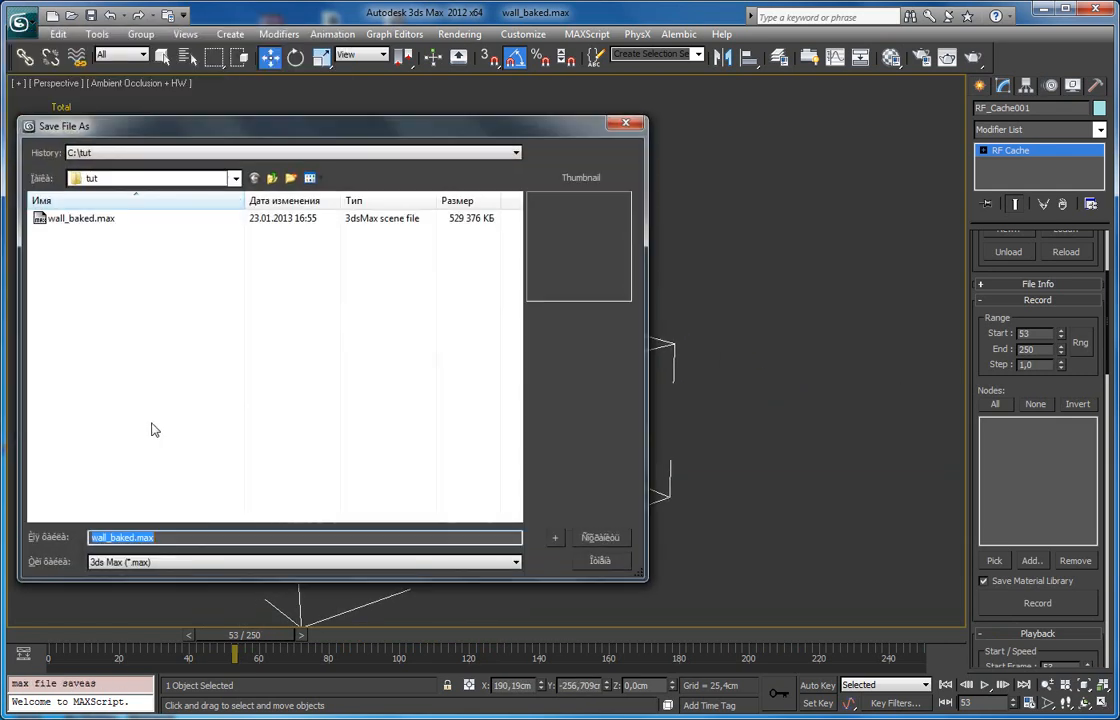
{"action": "left_click_drag", "start_coordinate": [134, 538], "coordinate": [111, 538]}
{"action": "type", "text": "cac"}
{"action": "key", "text": "Return"}
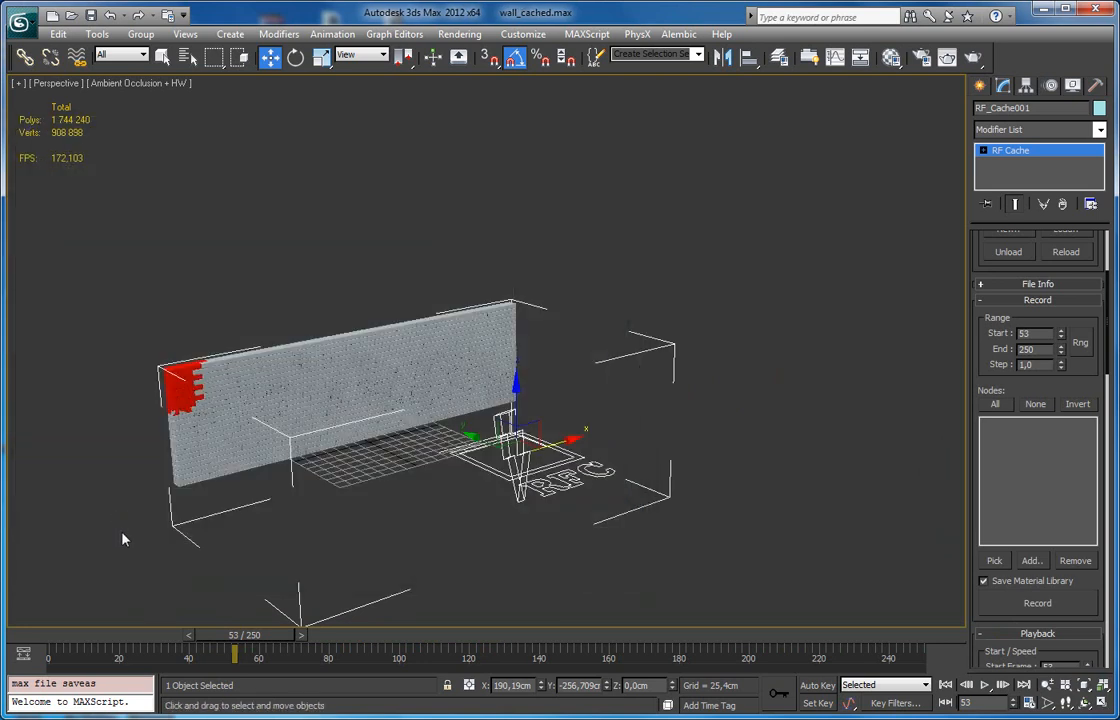
Browse the tut folder with all file types shown to compare the scene, cache and material library file sizes, without opening any file.
{"action": "left_click", "coordinate": [20, 20]}
{"action": "left_click", "coordinate": [60, 130]}
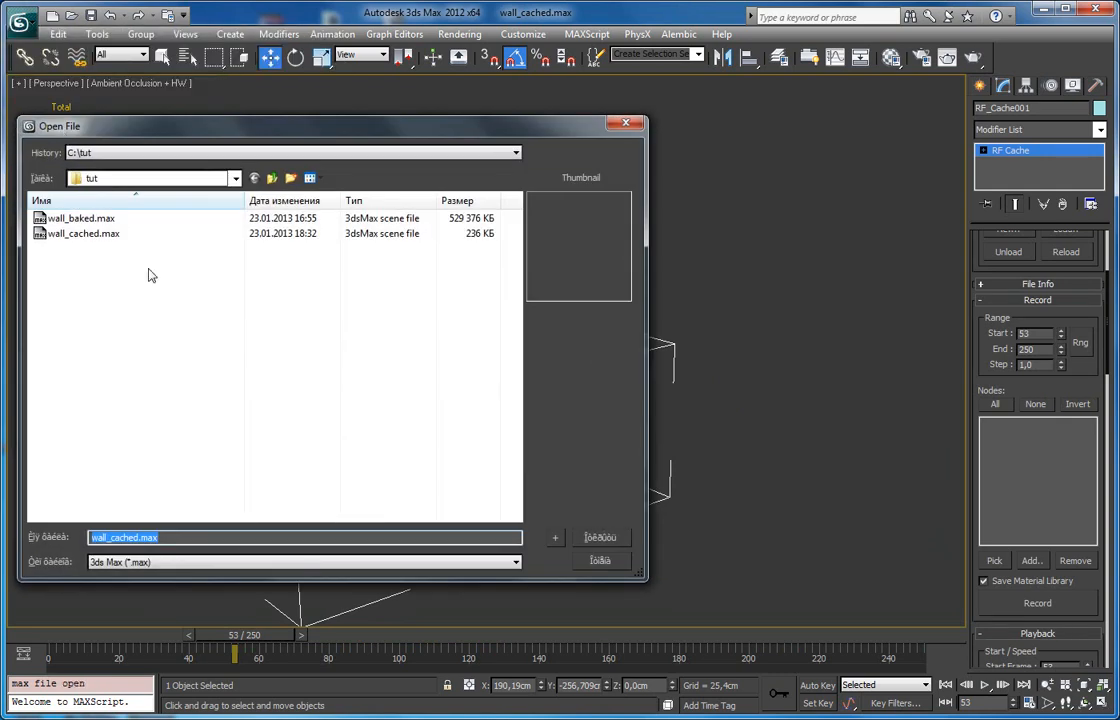
{"action": "left_click", "coordinate": [471, 243]}
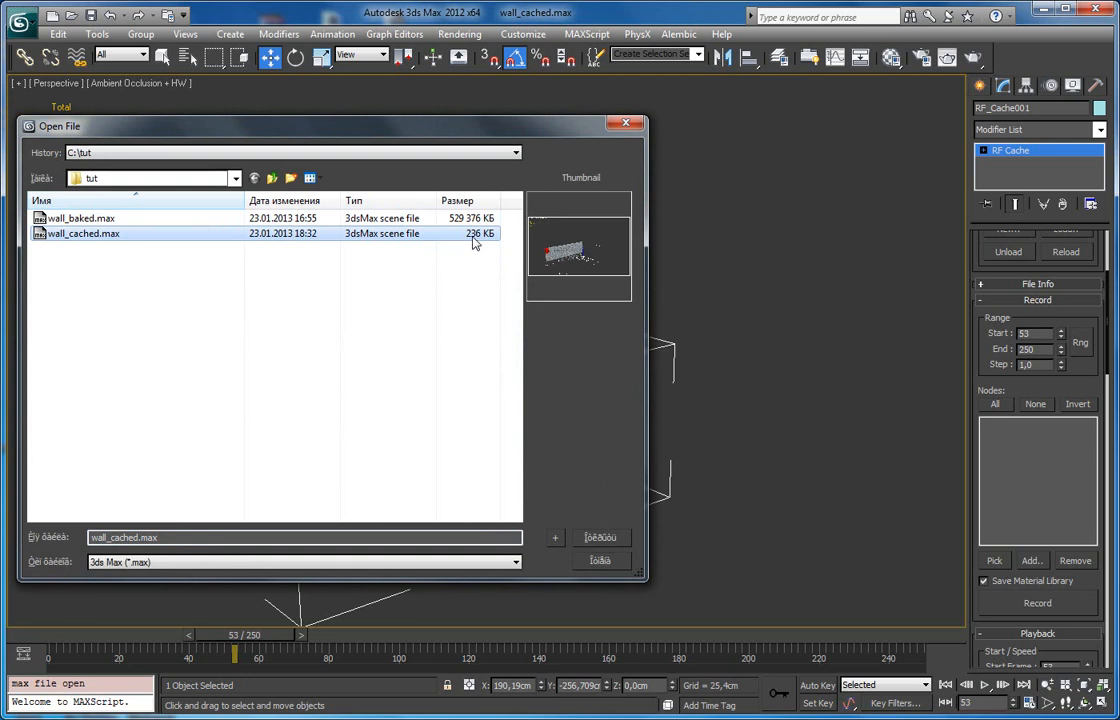
{"action": "left_click_drag", "start_coordinate": [463, 140], "coordinate": [460, 172]}
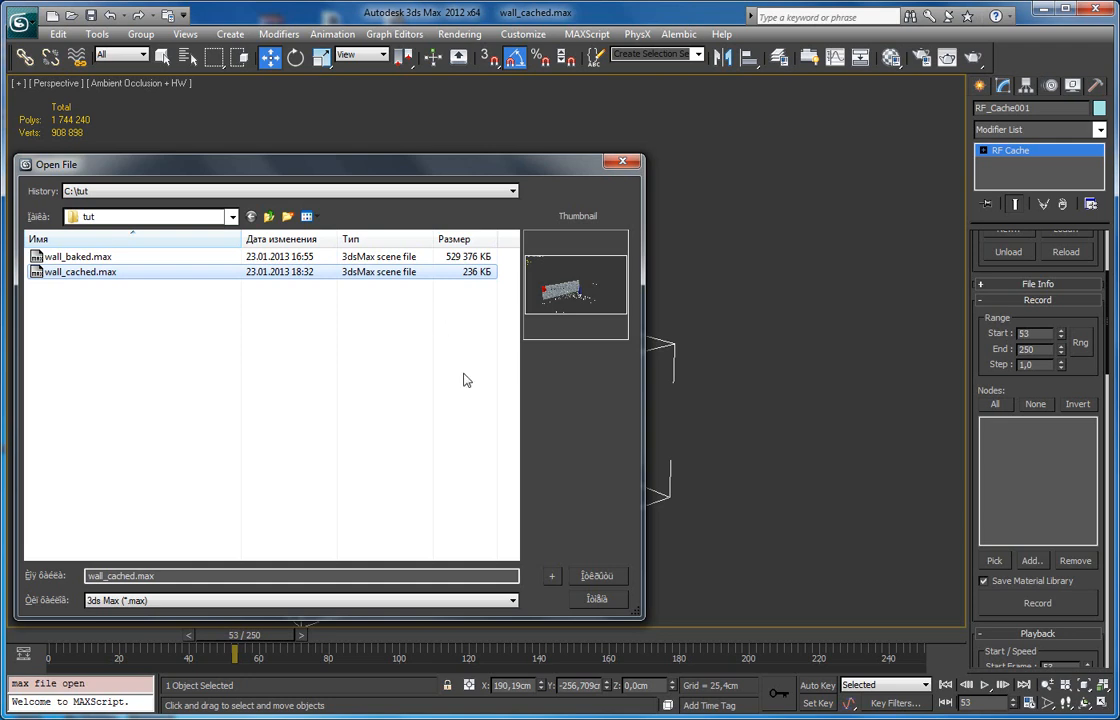
{"action": "left_click", "coordinate": [392, 598]}
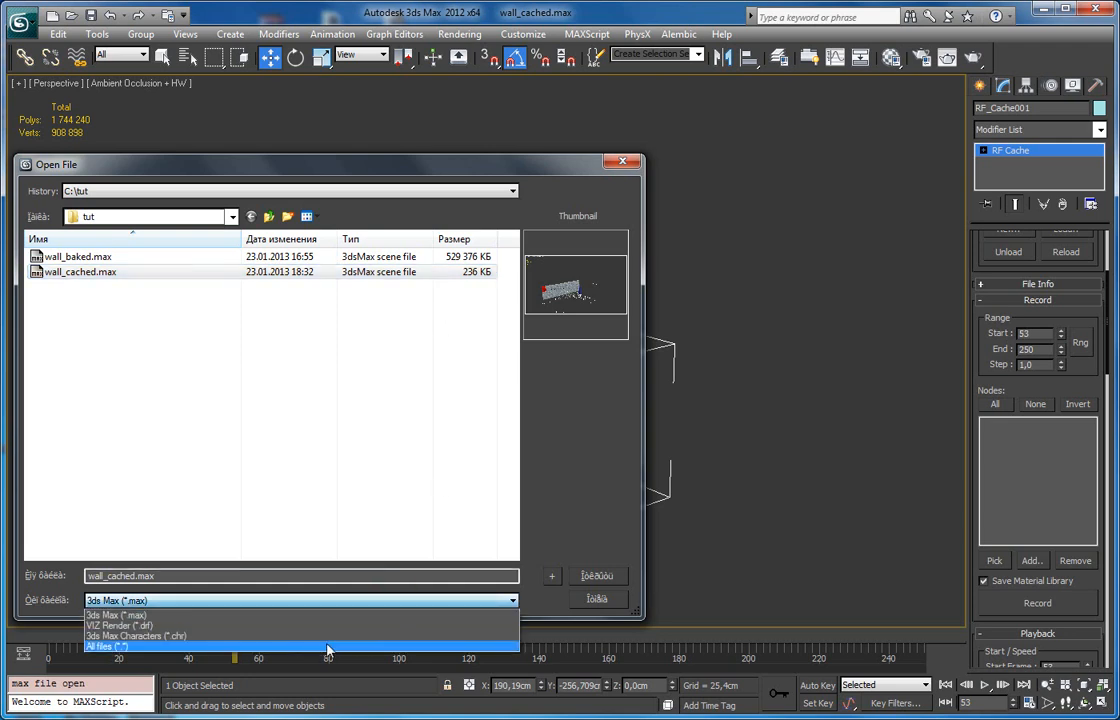
{"action": "left_click", "coordinate": [327, 647]}
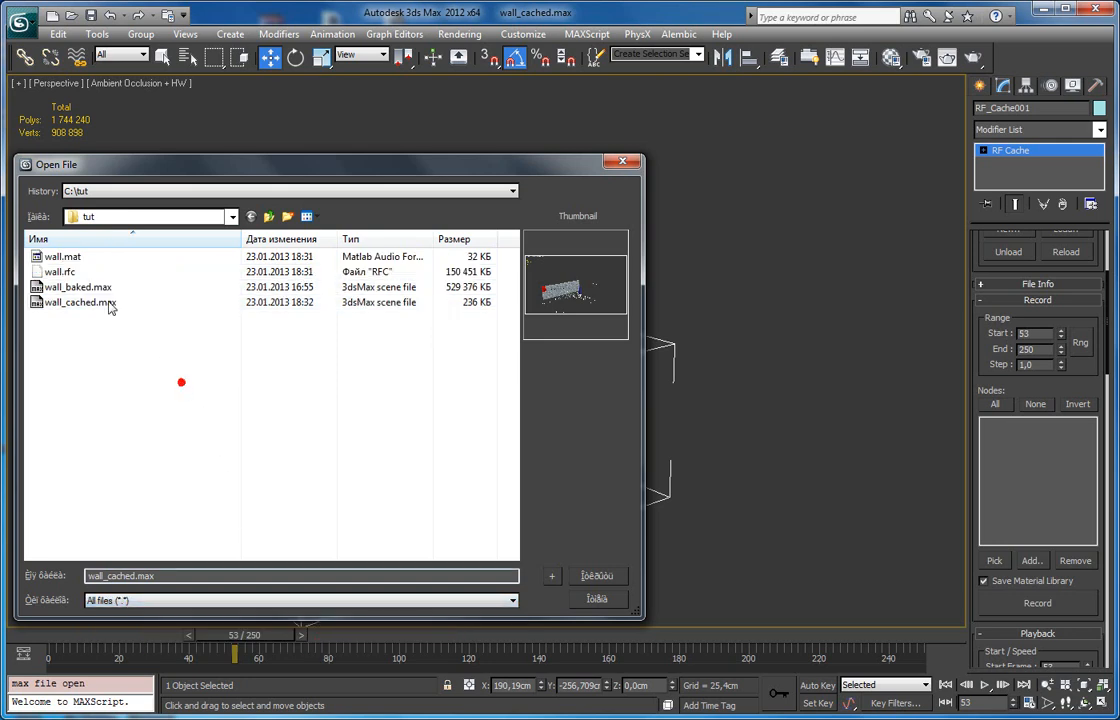
{"action": "left_click", "coordinate": [71, 271]}
{"action": "left_click", "coordinate": [111, 257]}
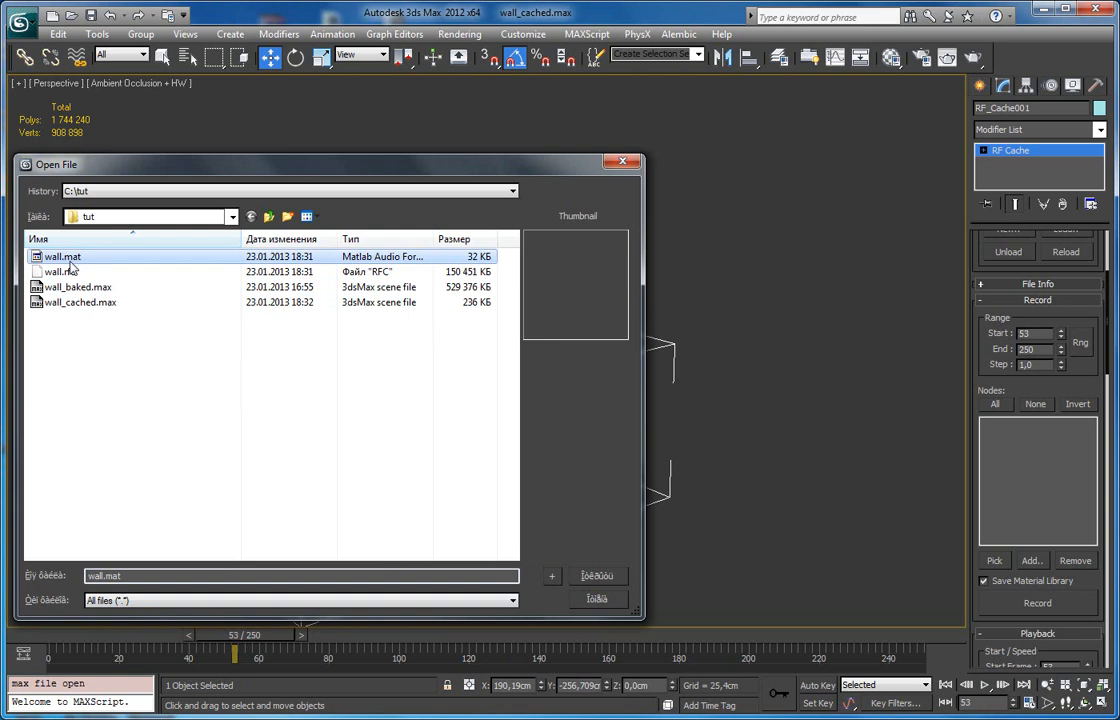
{"action": "left_click_drag", "start_coordinate": [574, 168], "coordinate": [578, 158]}
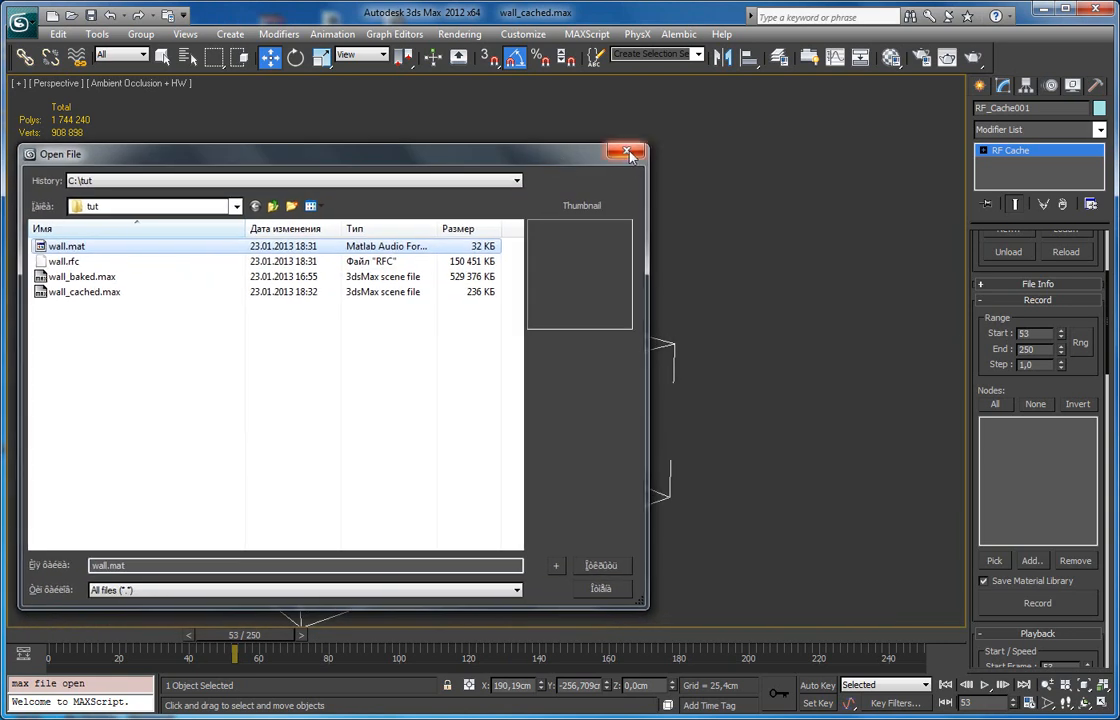
{"action": "left_click", "coordinate": [628, 154]}
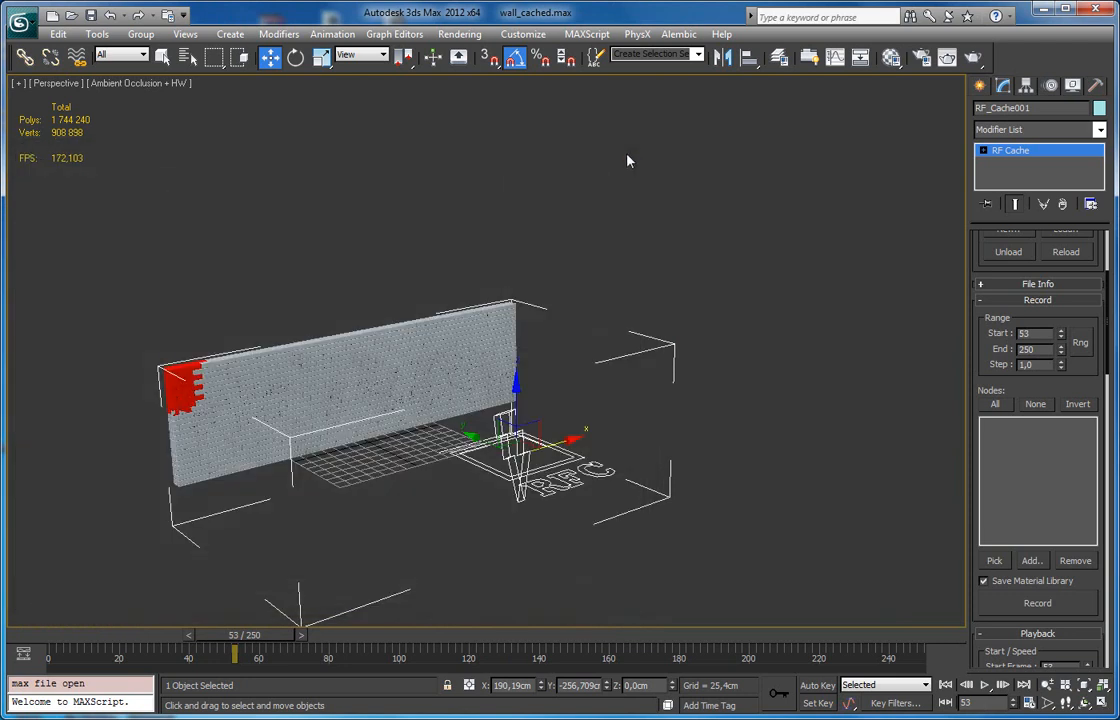
{"action": "left_click", "coordinate": [412, 280]}
{"action": "left_click", "coordinate": [393, 343]}
{"action": "middle_click_drag", "start_coordinate": [300, 330], "coordinate": [312, 312], "text": "alt"}
{"action": "left_click", "coordinate": [322, 236]}
{"action": "left_click", "coordinate": [330, 362]}
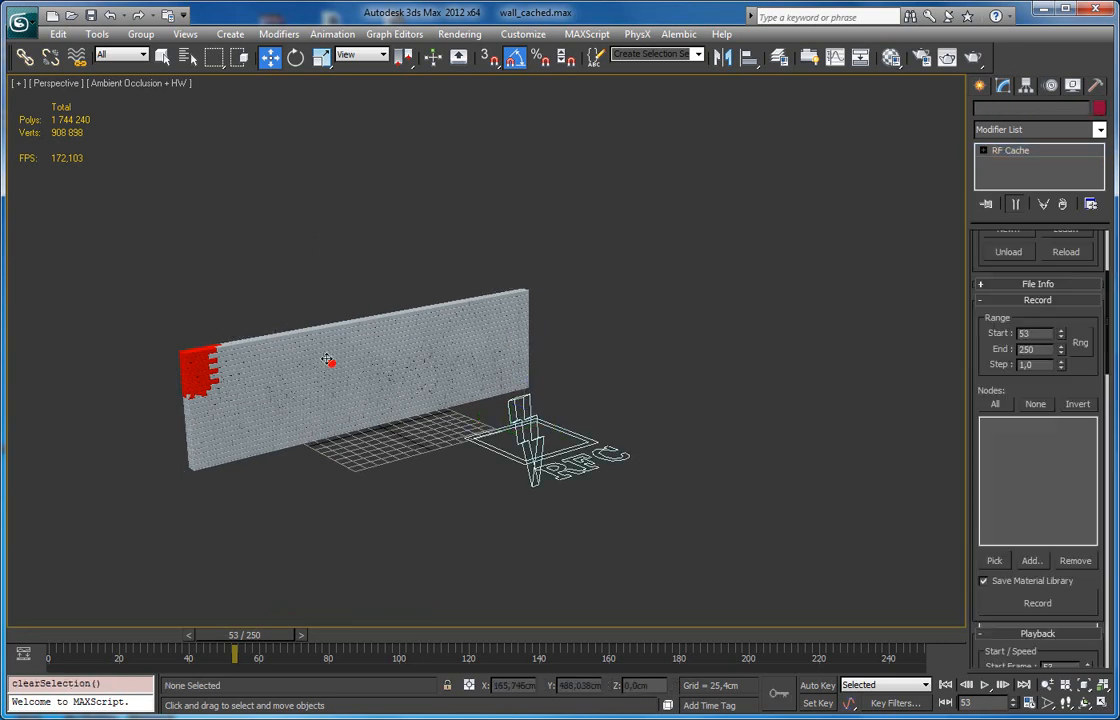
Reset to an empty scene with the Perspective view maximized and briefly check the Material Editor.
{"action": "left_click", "coordinate": [20, 20]}
{"action": "left_click", "coordinate": [61, 100]}
{"action": "left_click", "coordinate": [722, 408]}
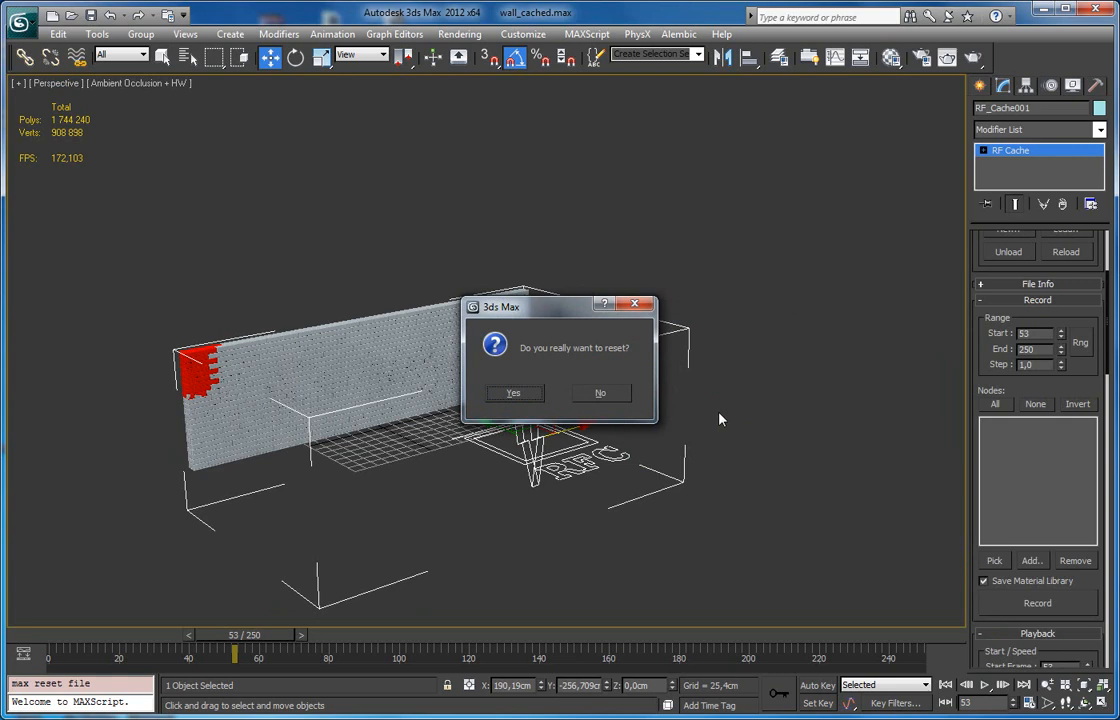
{"action": "left_click", "coordinate": [524, 394]}
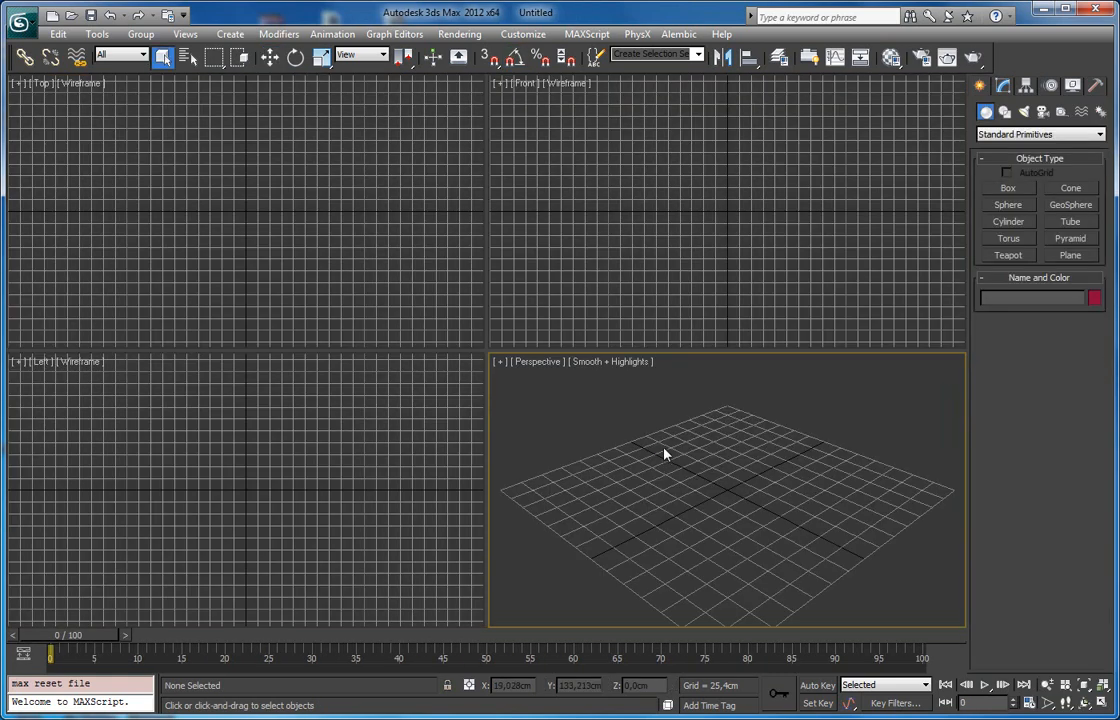
{"action": "key", "text": "alt+w"}
{"action": "scroll", "coordinate": [607, 355], "scroll_direction": "up", "scroll_amount": 2}
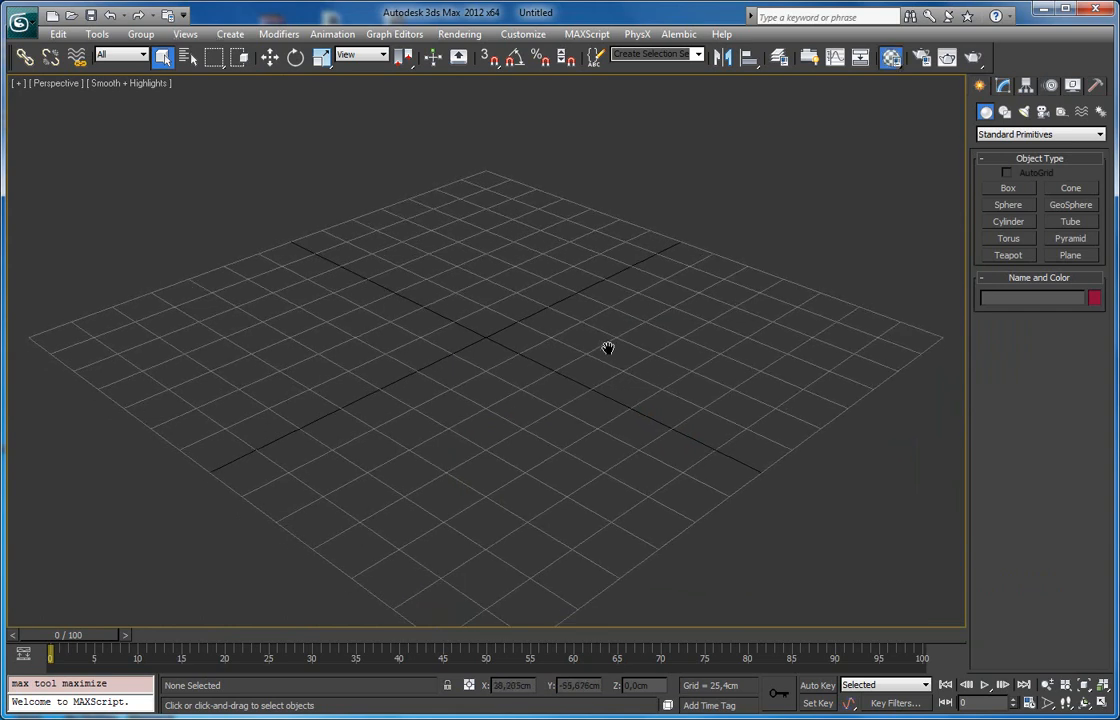
{"action": "key", "text": "m"}
{"action": "left_click", "coordinate": [967, 120]}
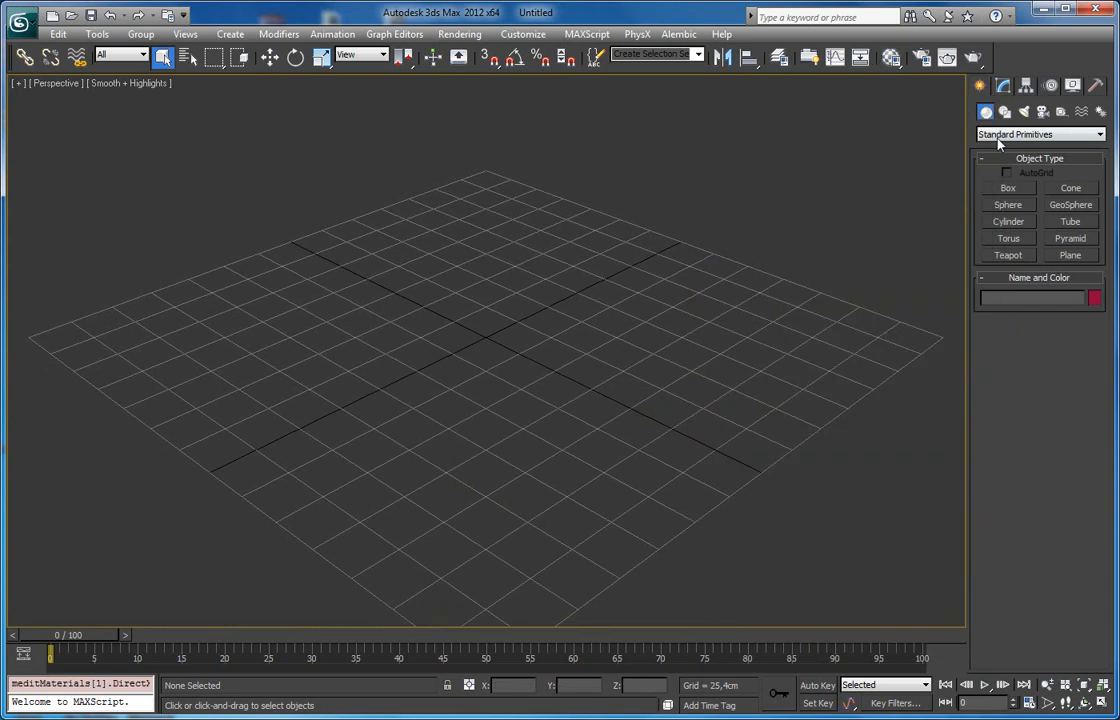
Create a RayFire RF Cache object with an icon size of about 63 cm near the grid's center.
{"action": "left_click", "coordinate": [995, 134]}
{"action": "left_click", "coordinate": [993, 294]}
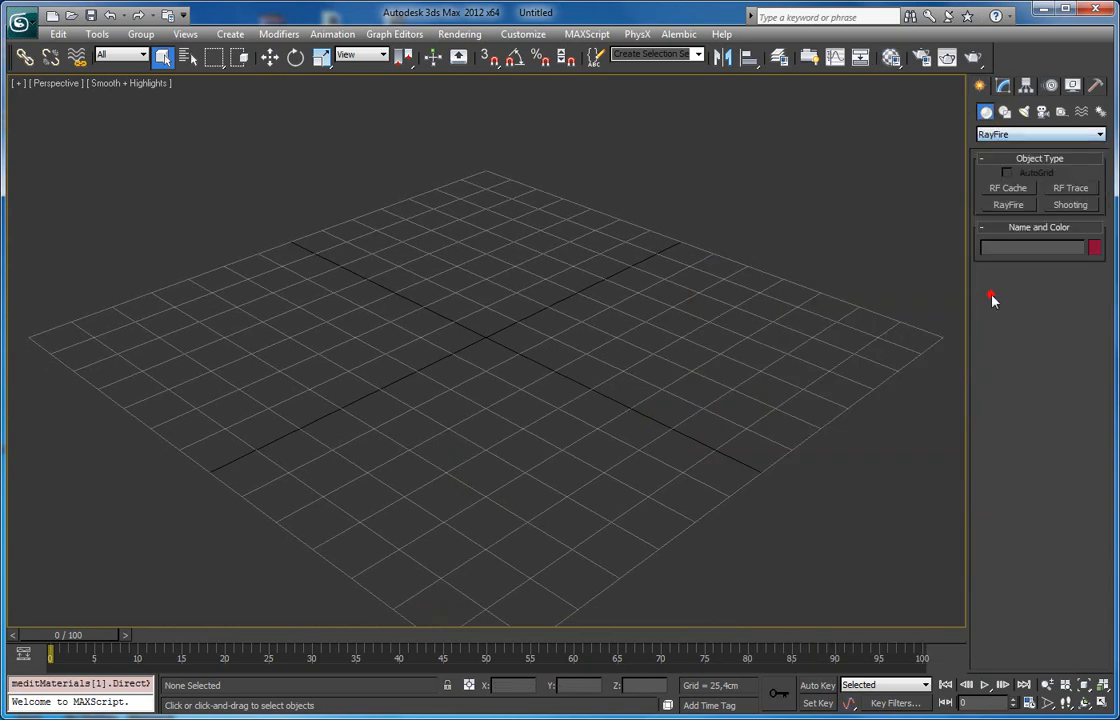
{"action": "left_click", "coordinate": [1003, 188]}
{"action": "left_click_drag", "start_coordinate": [590, 390], "coordinate": [539, 367]}
{"action": "scroll", "coordinate": [530, 268], "scroll_direction": "down", "scroll_amount": 5}
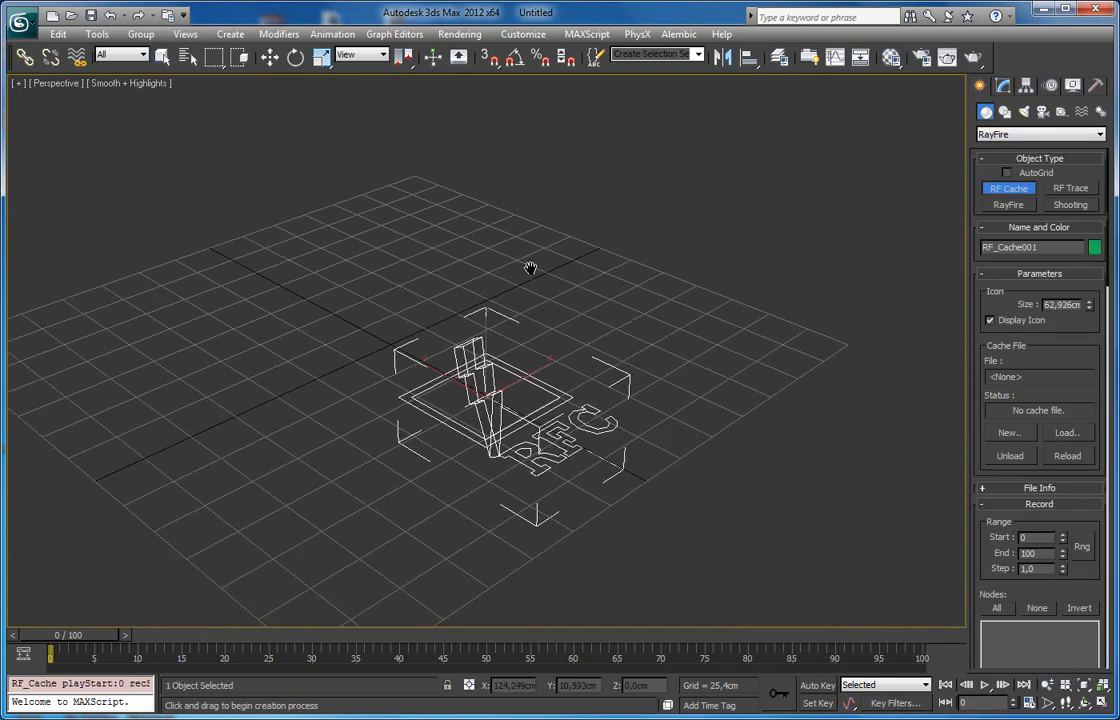
Load the wall.rfc cache file from the tut folder into the new RF Cache and bring the whole wall into view.
{"action": "left_click", "coordinate": [1003, 85]}
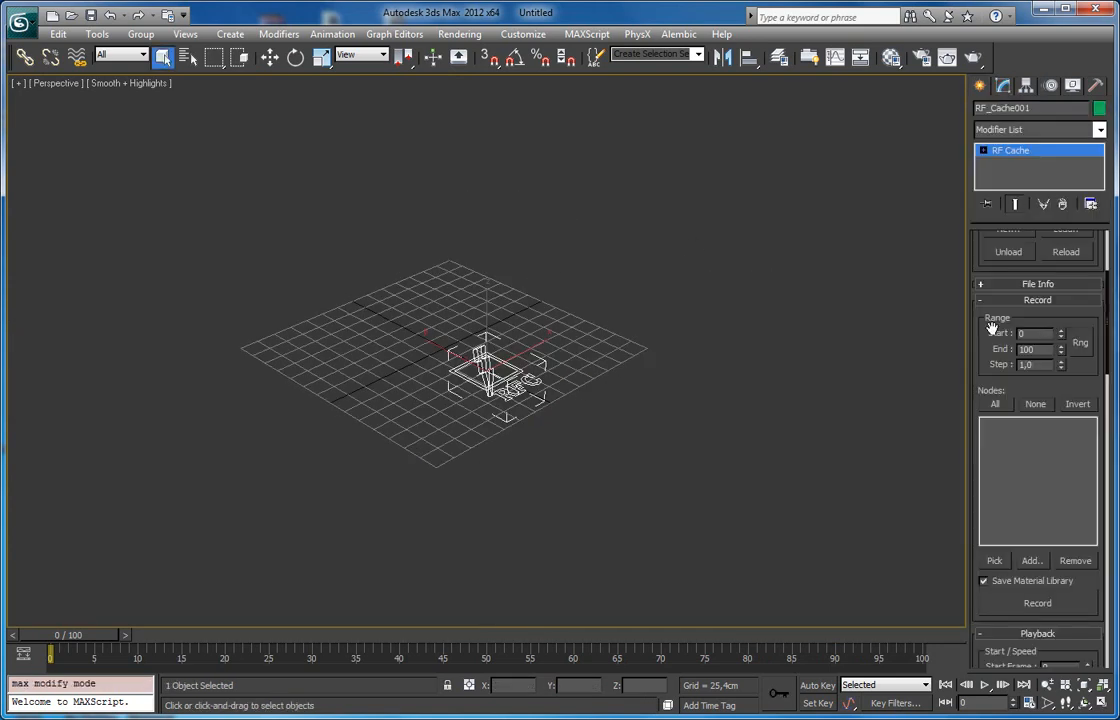
{"action": "left_click_drag", "start_coordinate": [993, 325], "coordinate": [980, 517]}
{"action": "left_click", "coordinate": [1063, 400]}
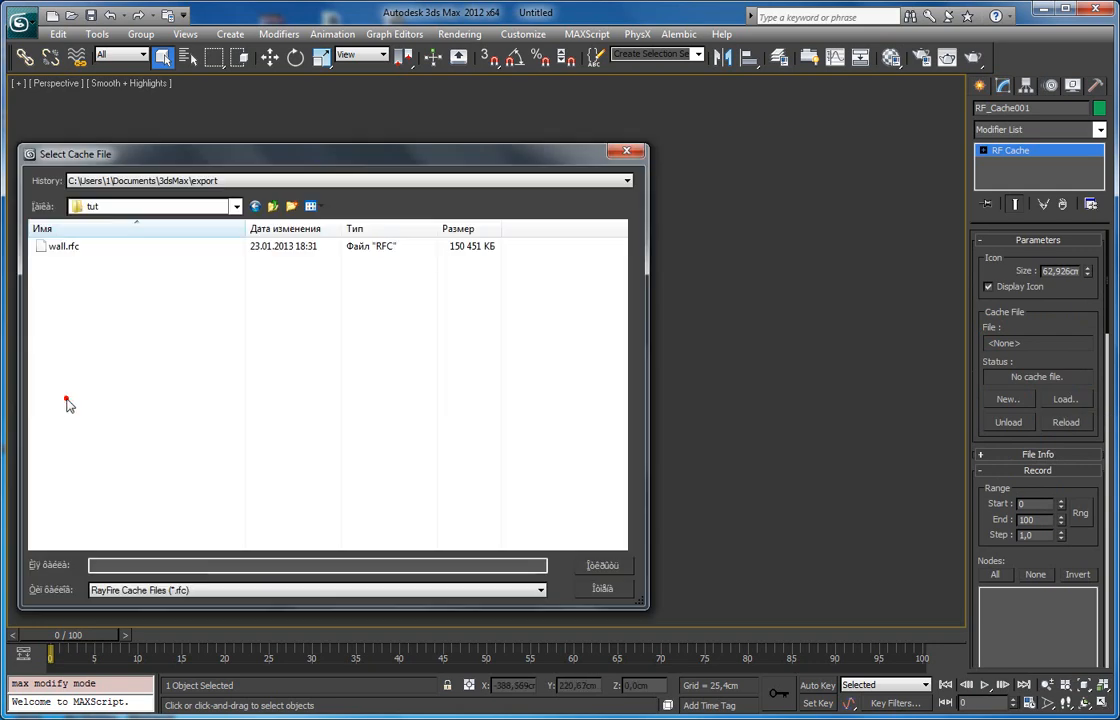
{"action": "left_click", "coordinate": [63, 246]}
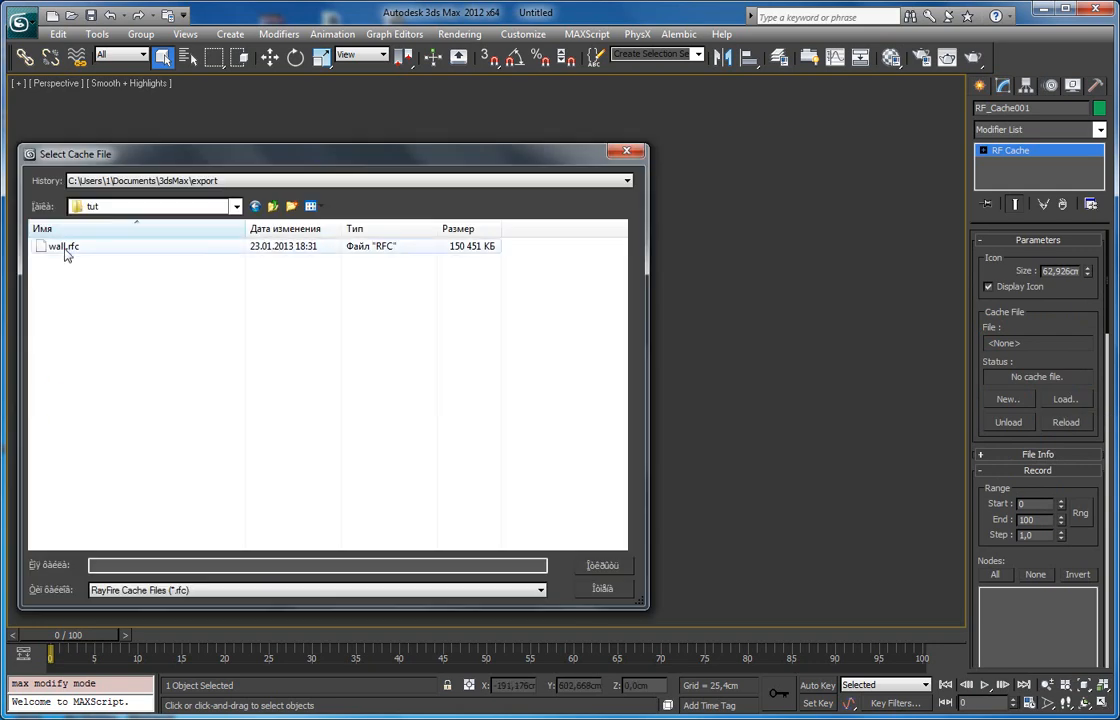
{"action": "left_click", "coordinate": [597, 567]}
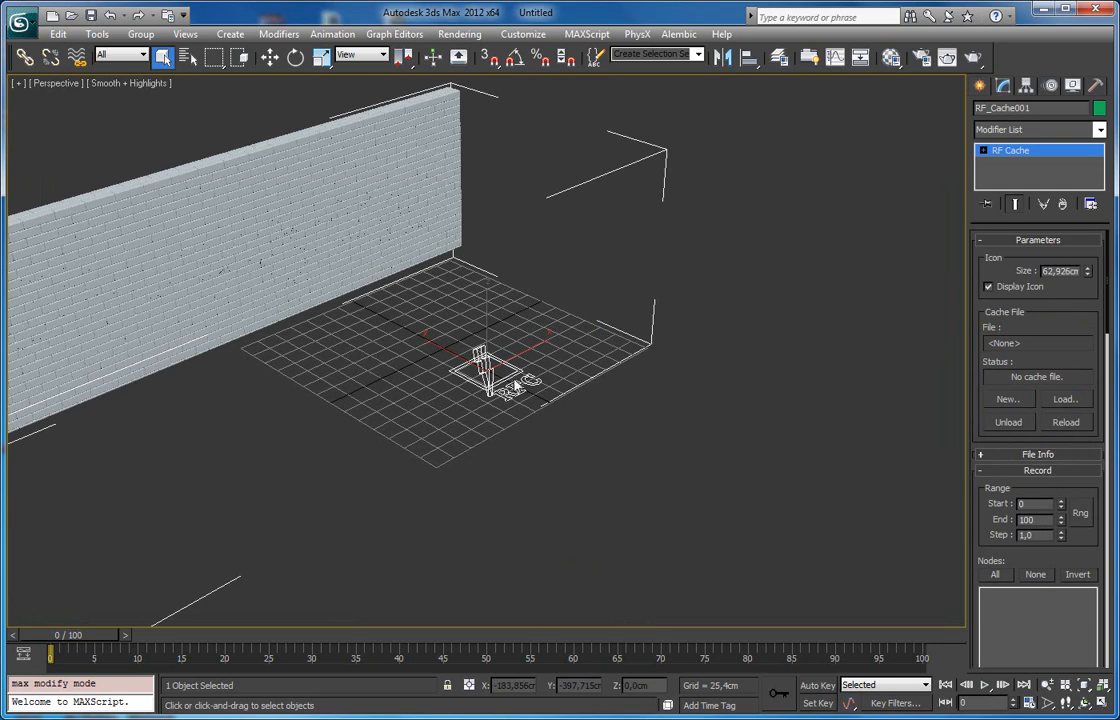
{"action": "middle_click_drag", "start_coordinate": [115, 362], "coordinate": [381, 340]}
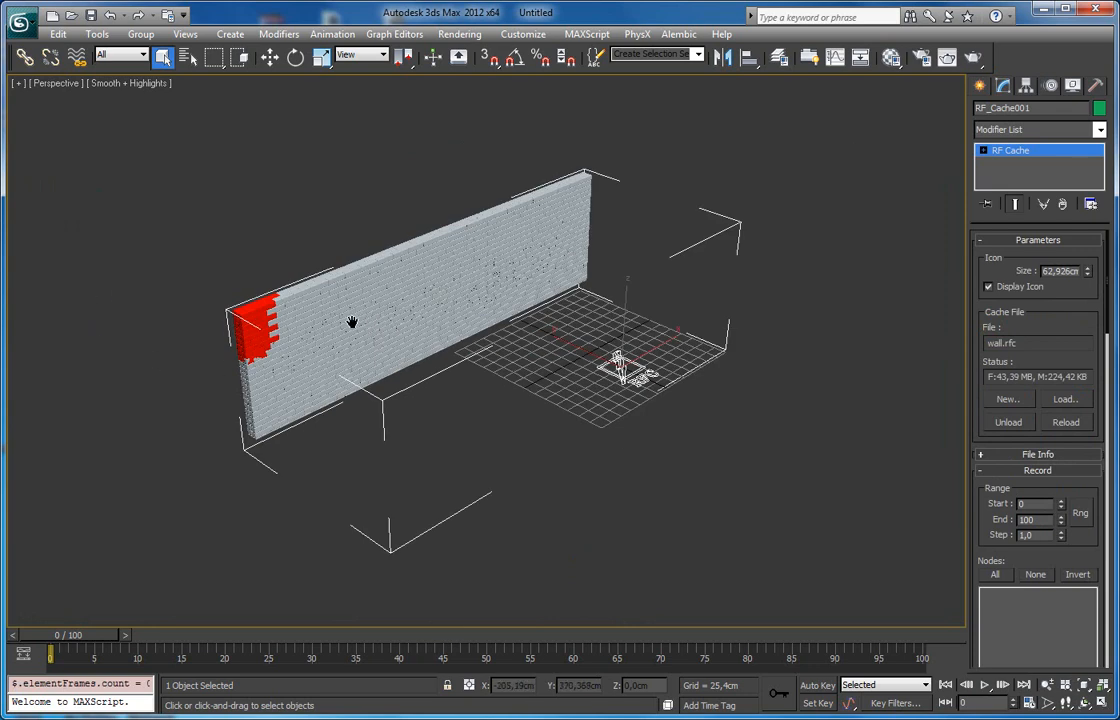
{"action": "middle_click_drag", "start_coordinate": [333, 325], "coordinate": [331, 317]}
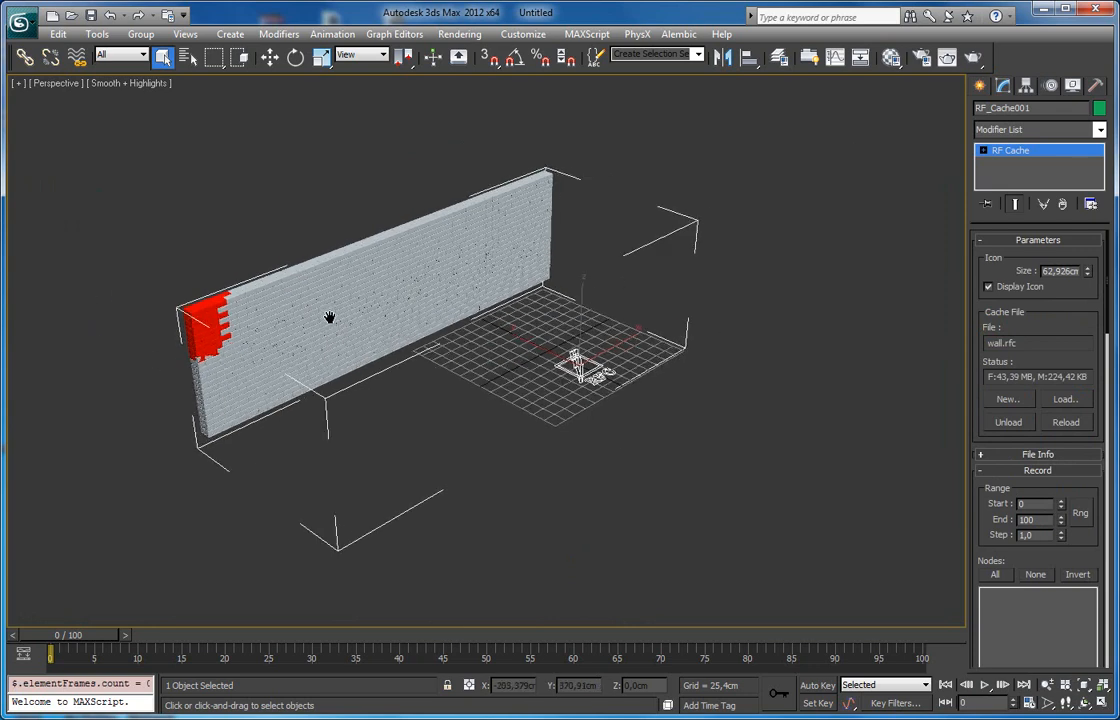
Sample the cached wall's material into the first Material Editor slot, inspect its sub-materials, and close the editor.
{"action": "key", "text": "m"}
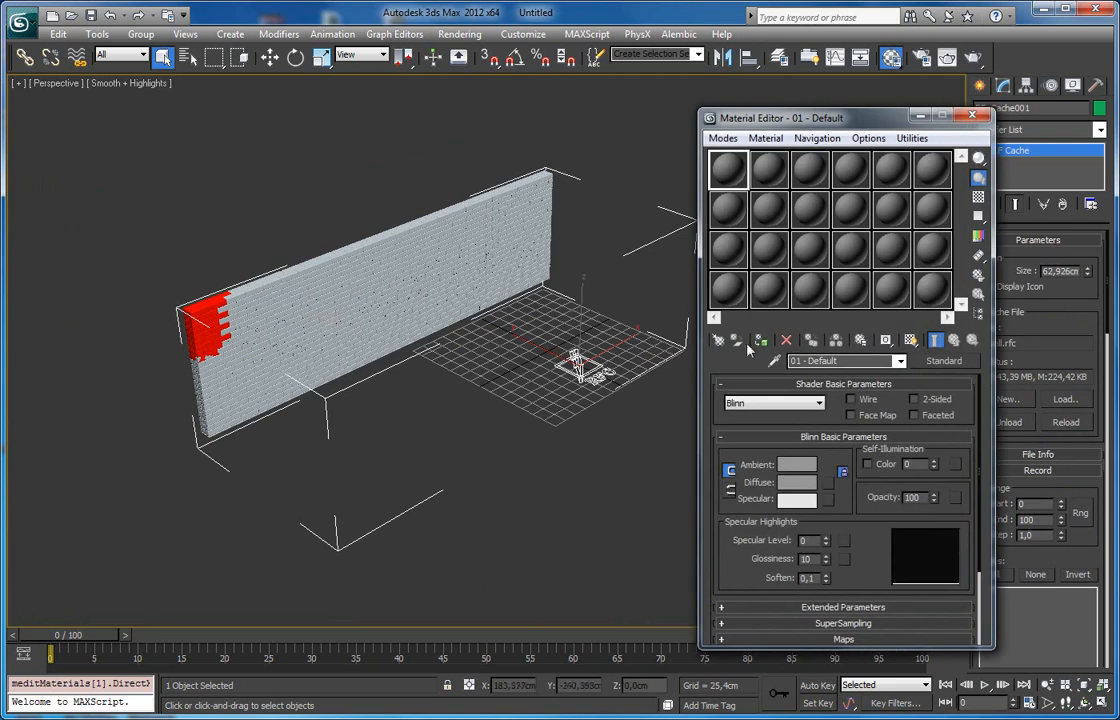
{"action": "left_click", "coordinate": [775, 363]}
{"action": "left_click", "coordinate": [302, 256]}
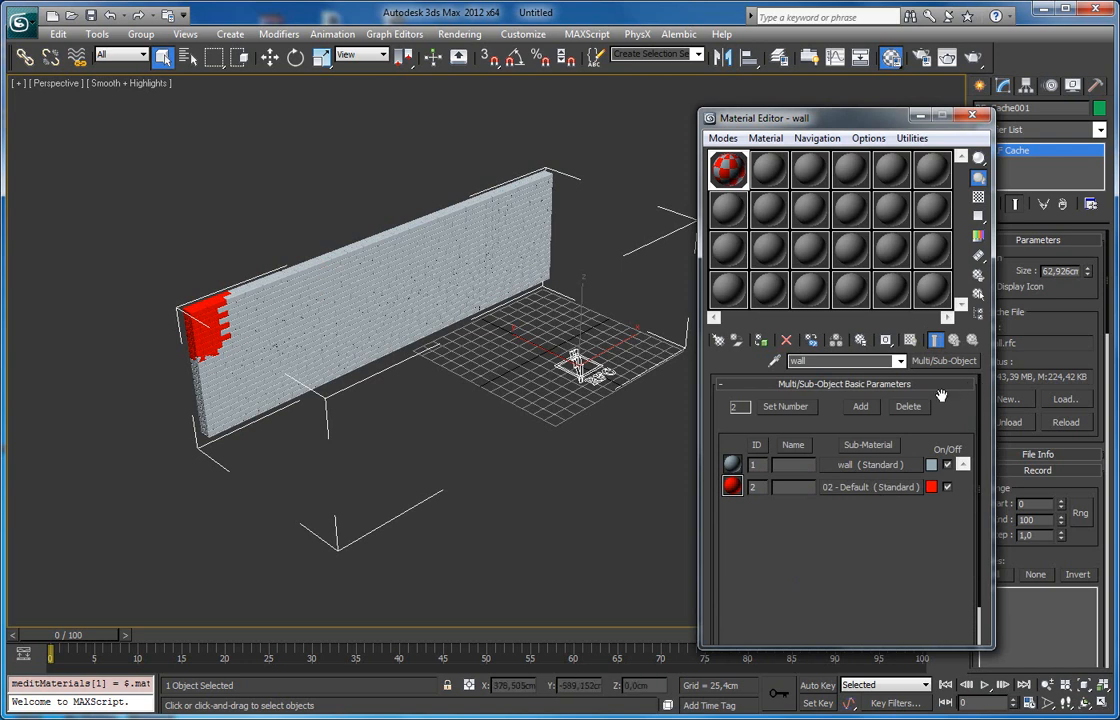
{"action": "left_click_drag", "start_coordinate": [845, 128], "coordinate": [831, 142]}
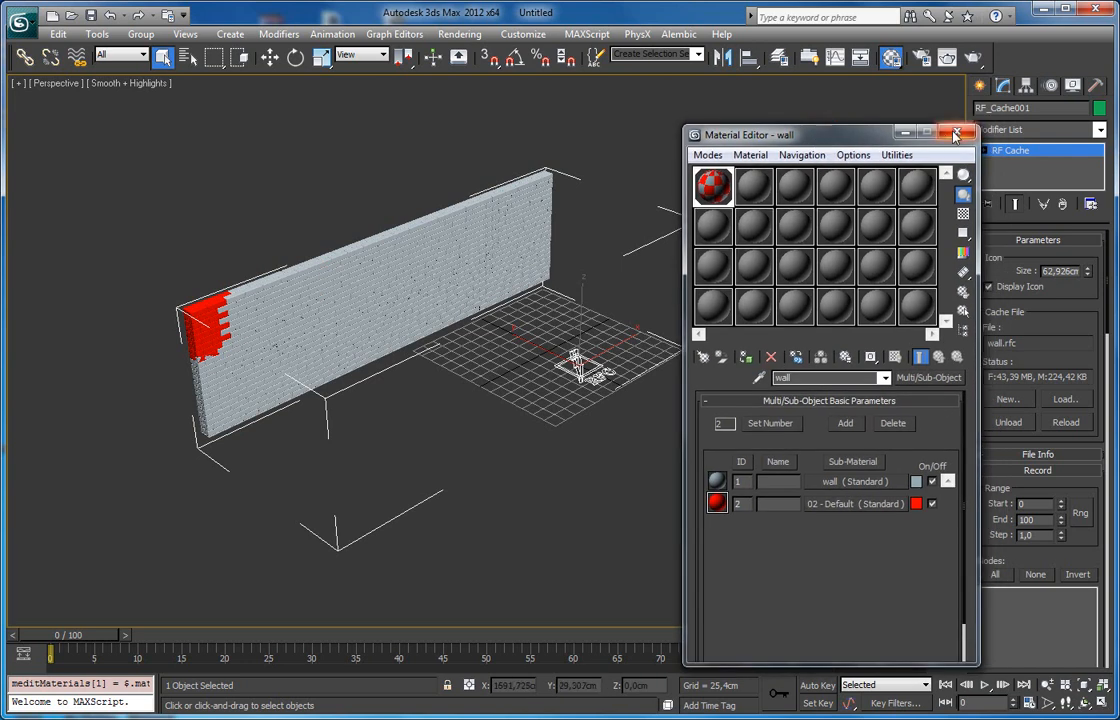
{"action": "left_click", "coordinate": [958, 130]}
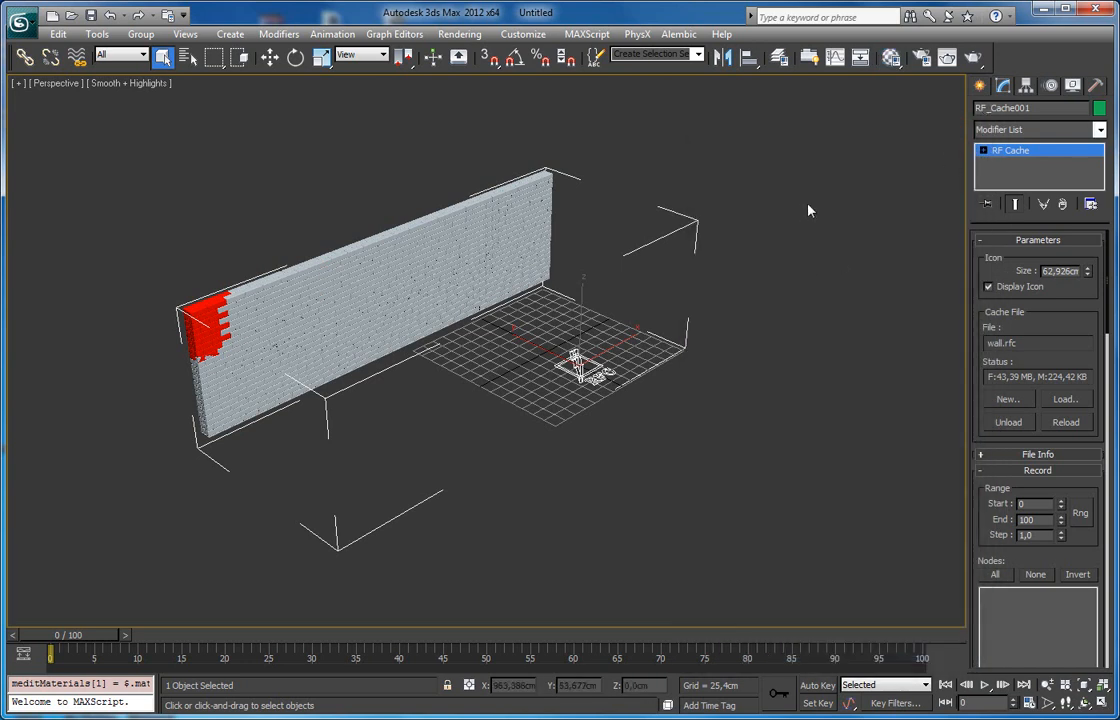
Review the loaded cache's File Info for sizes, frames, step size and nodes, and collapse that section again.
{"action": "left_click_drag", "start_coordinate": [997, 318], "coordinate": [996, 252]}
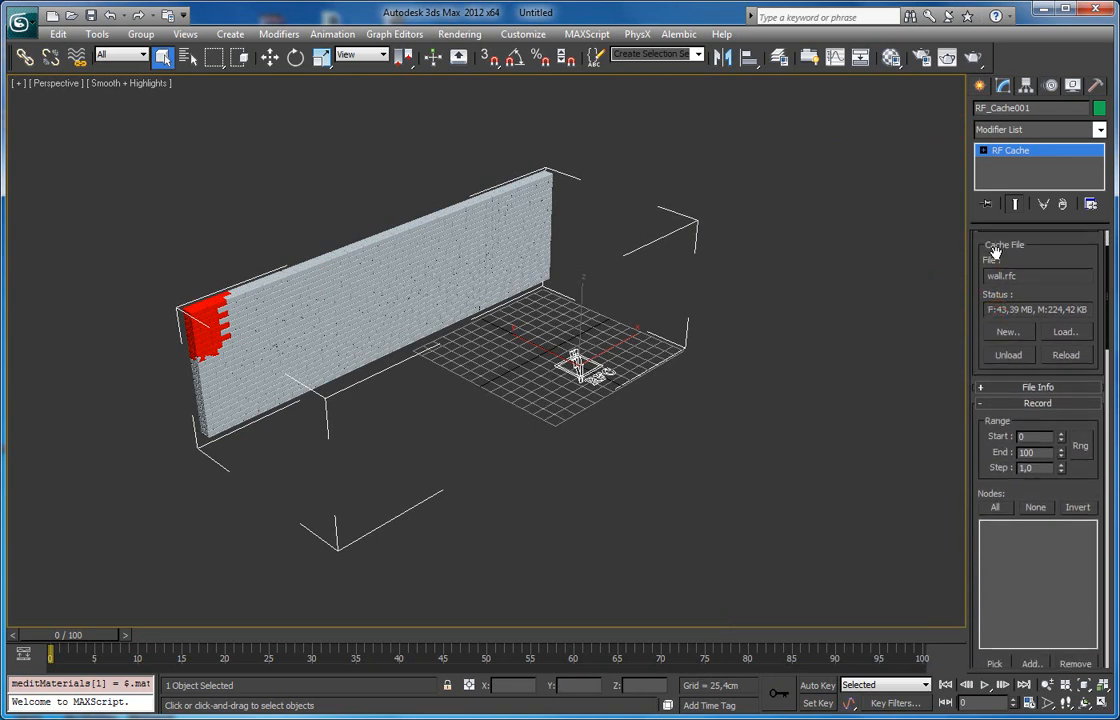
{"action": "left_click", "coordinate": [1015, 389]}
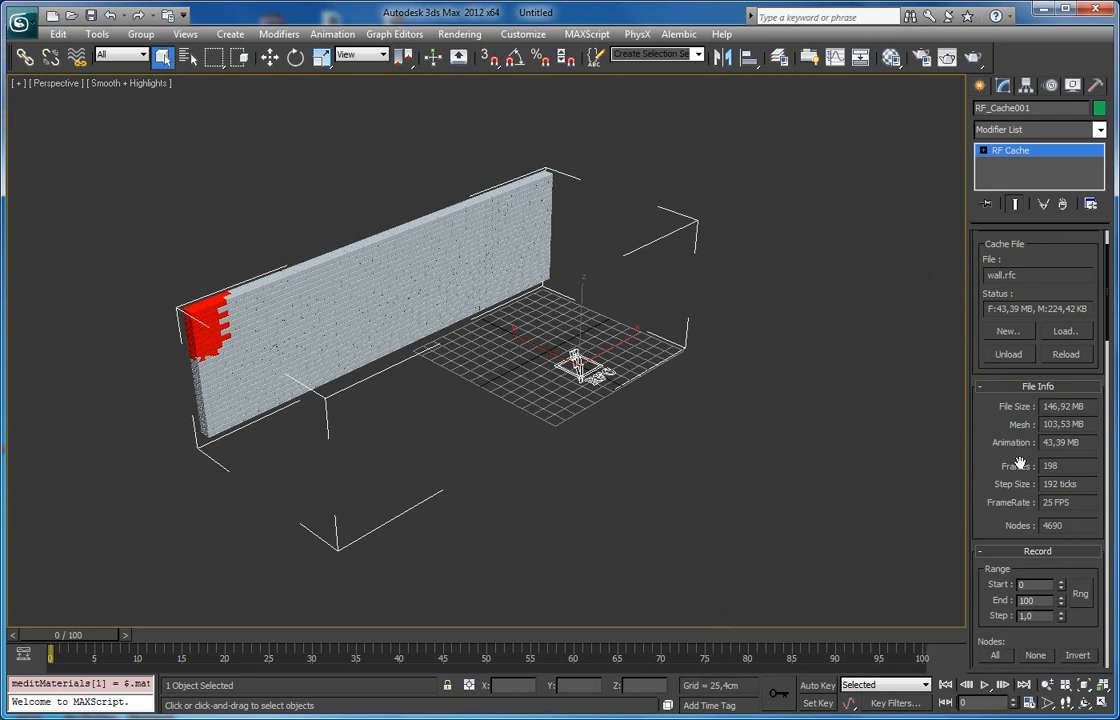
{"action": "left_click_drag", "start_coordinate": [997, 446], "coordinate": [1040, 440]}
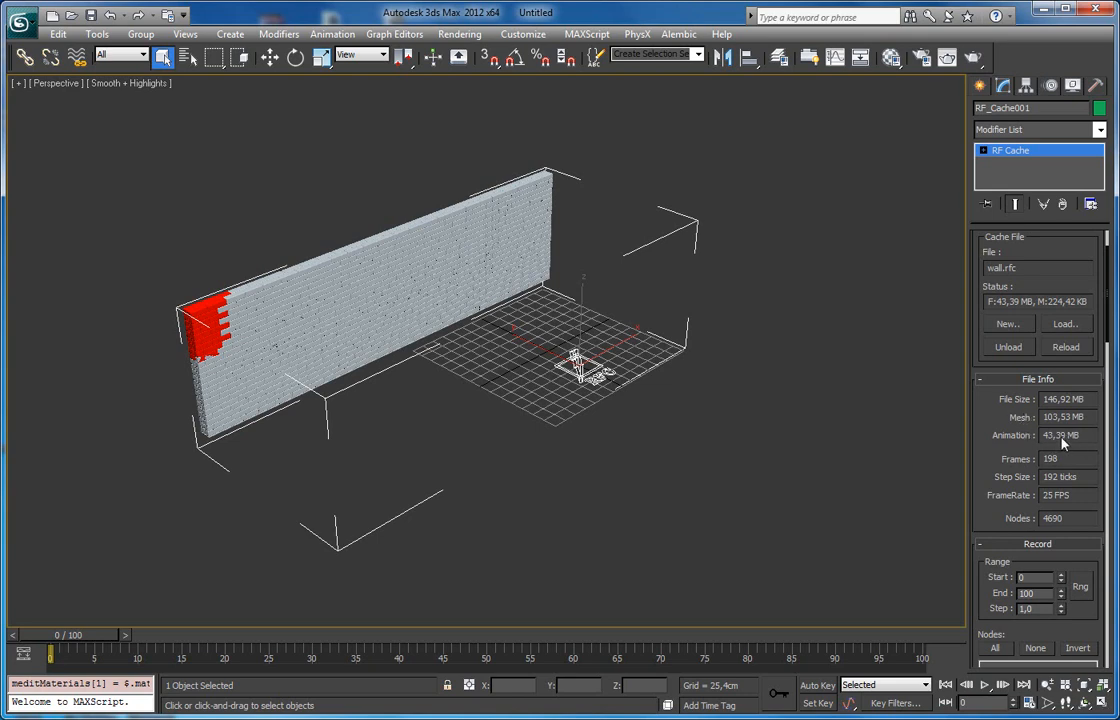
{"action": "scroll", "coordinate": [1005, 460], "scroll_direction": "down", "scroll_amount": 1}
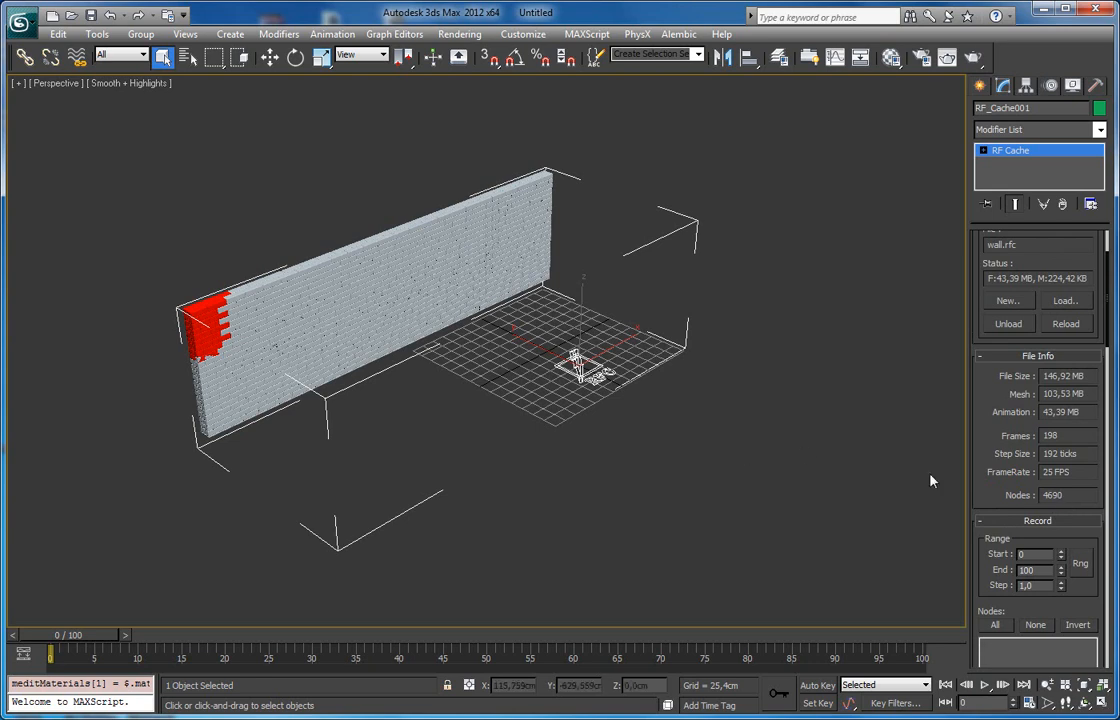
{"action": "left_click_drag", "start_coordinate": [991, 453], "coordinate": [991, 552]}
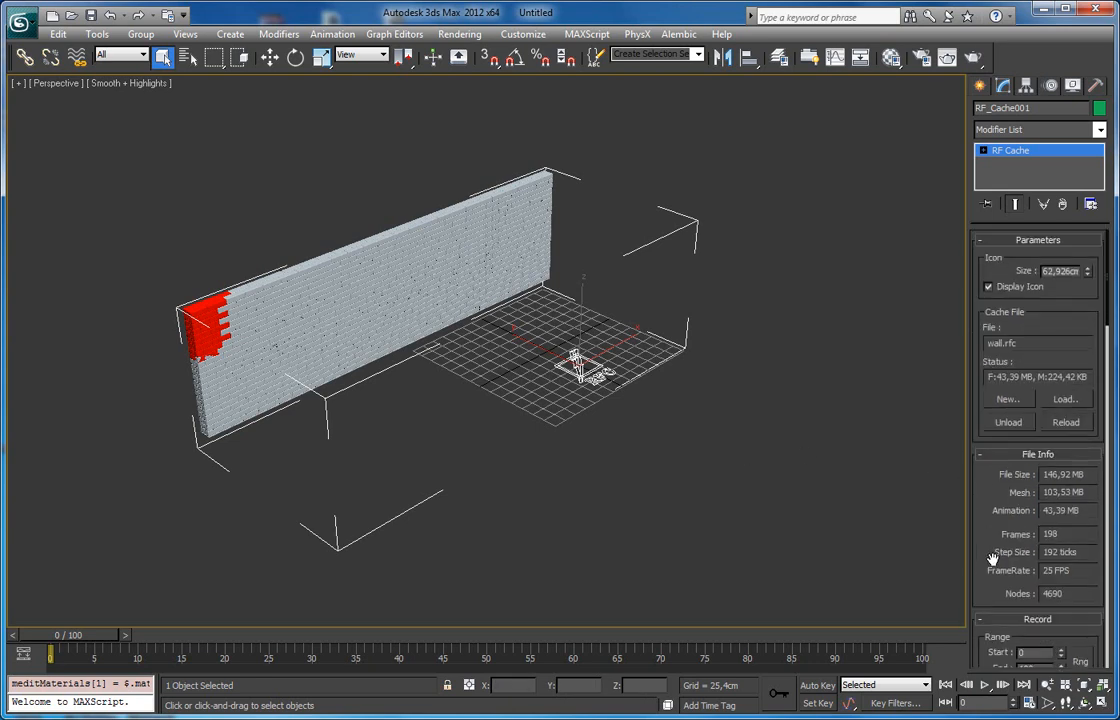
{"action": "left_click", "coordinate": [1022, 456]}
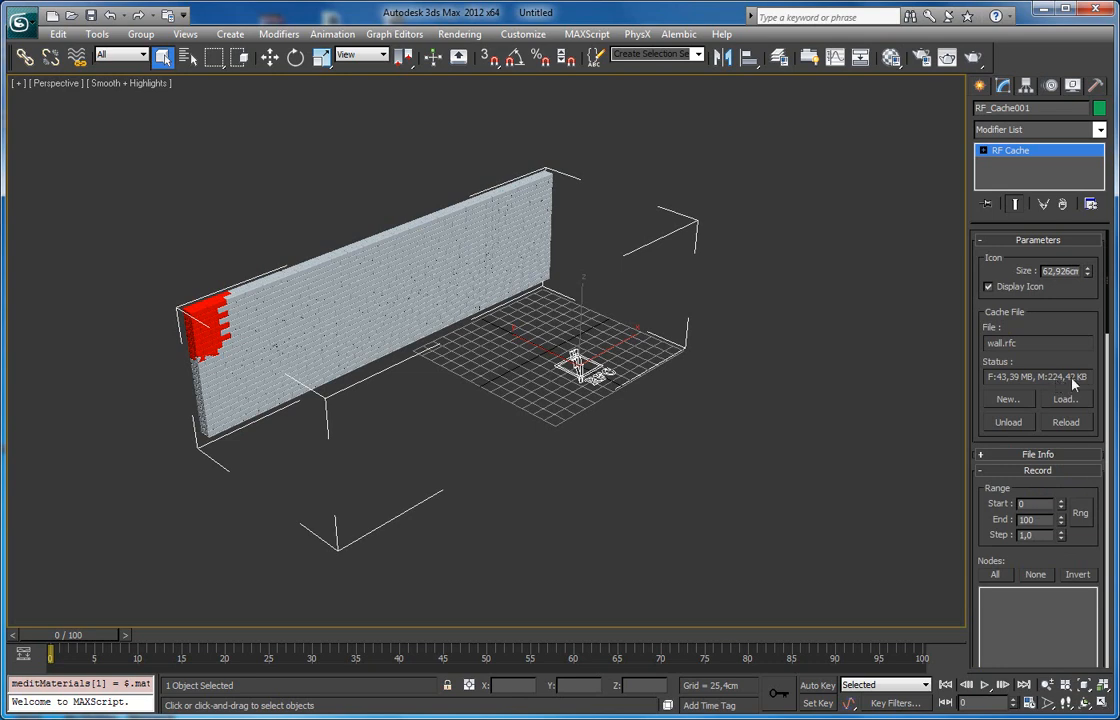
Scrub the animation to frame 7 and back to frame 0 to check the cache's memory status.
{"action": "left_click", "coordinate": [128, 636]}
{"action": "left_click_drag", "start_coordinate": [114, 637], "coordinate": [145, 645]}
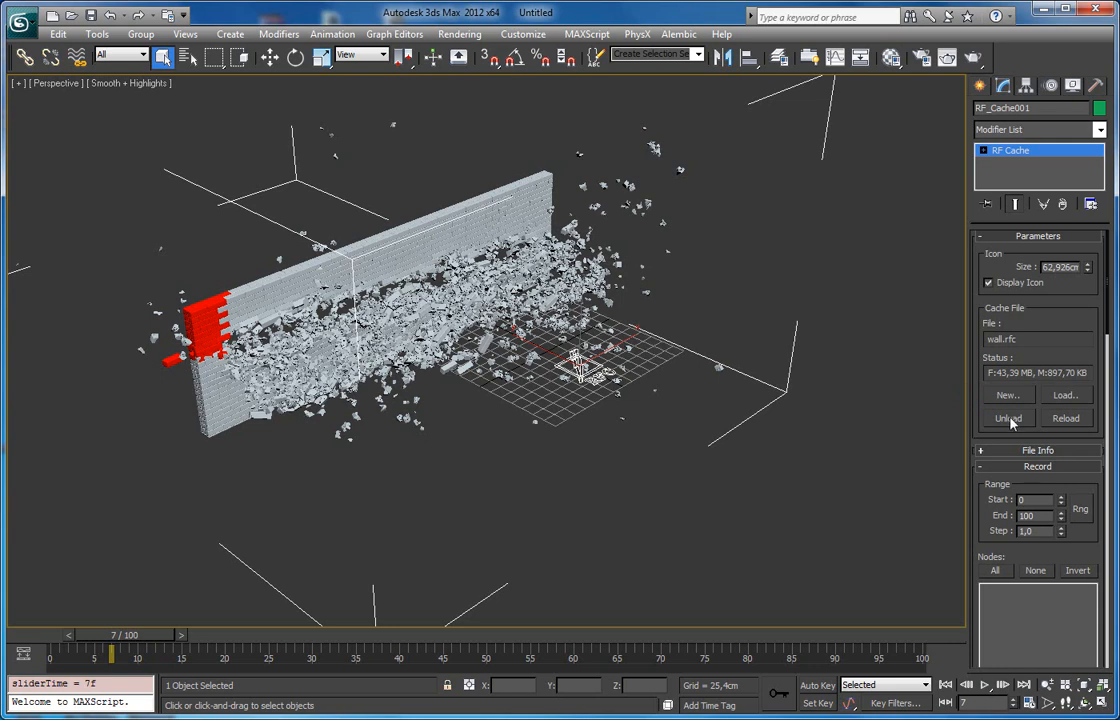
{"action": "left_click_drag", "start_coordinate": [160, 640], "coordinate": [100, 651]}
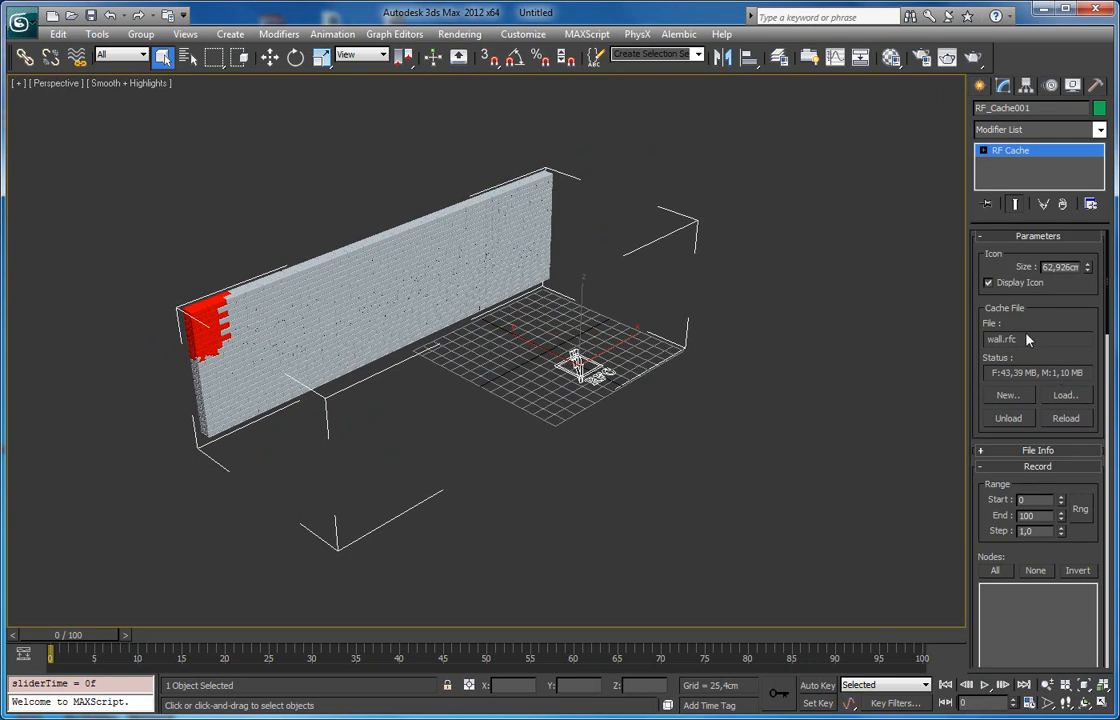
Collapse the Record settings and look through the cache's Playback and Viewport / Render options.
{"action": "scroll", "coordinate": [1000, 345], "scroll_direction": "down", "scroll_amount": 3}
{"action": "scroll", "coordinate": [985, 438], "scroll_direction": "down", "scroll_amount": 1}
{"action": "left_click", "coordinate": [1000, 377]}
{"action": "left_click_drag", "start_coordinate": [992, 427], "coordinate": [981, 236]}
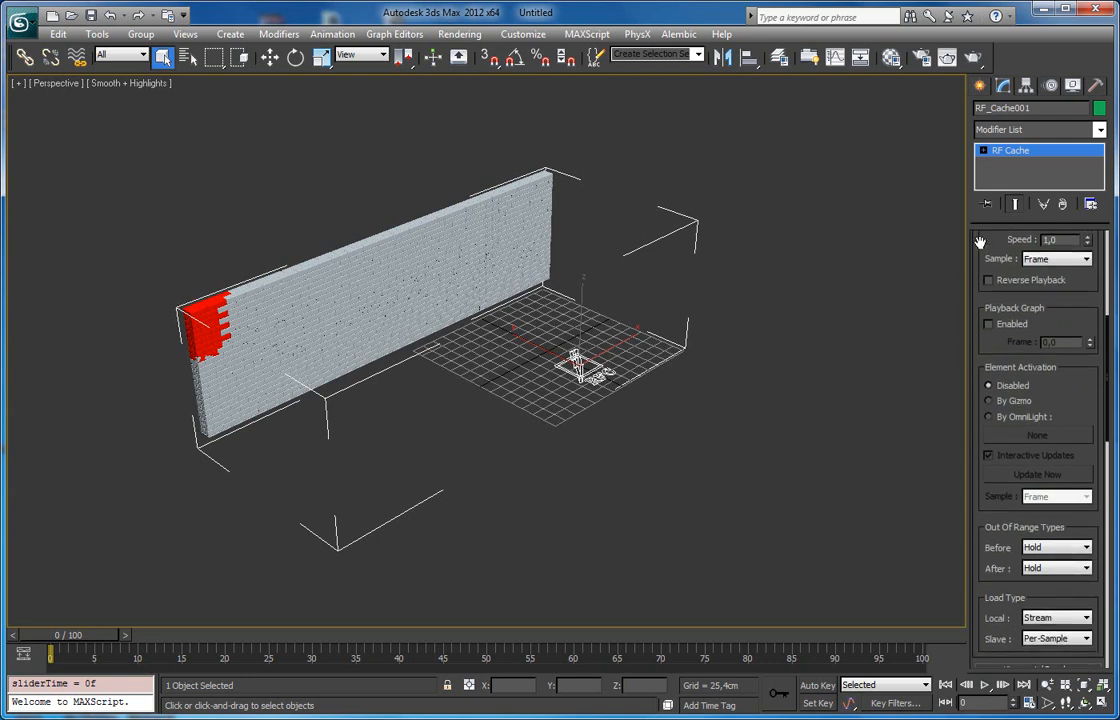
{"action": "scroll", "coordinate": [988, 380], "scroll_direction": "down", "scroll_amount": 7}
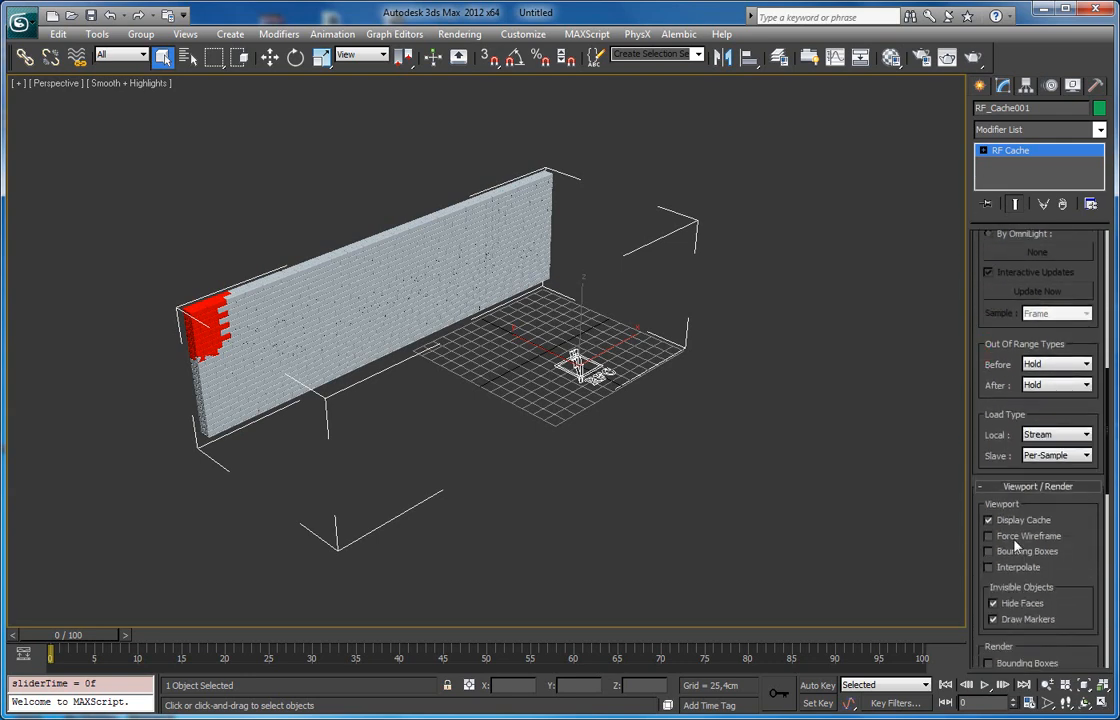
{"action": "left_click_drag", "start_coordinate": [1000, 362], "coordinate": [1003, 589]}
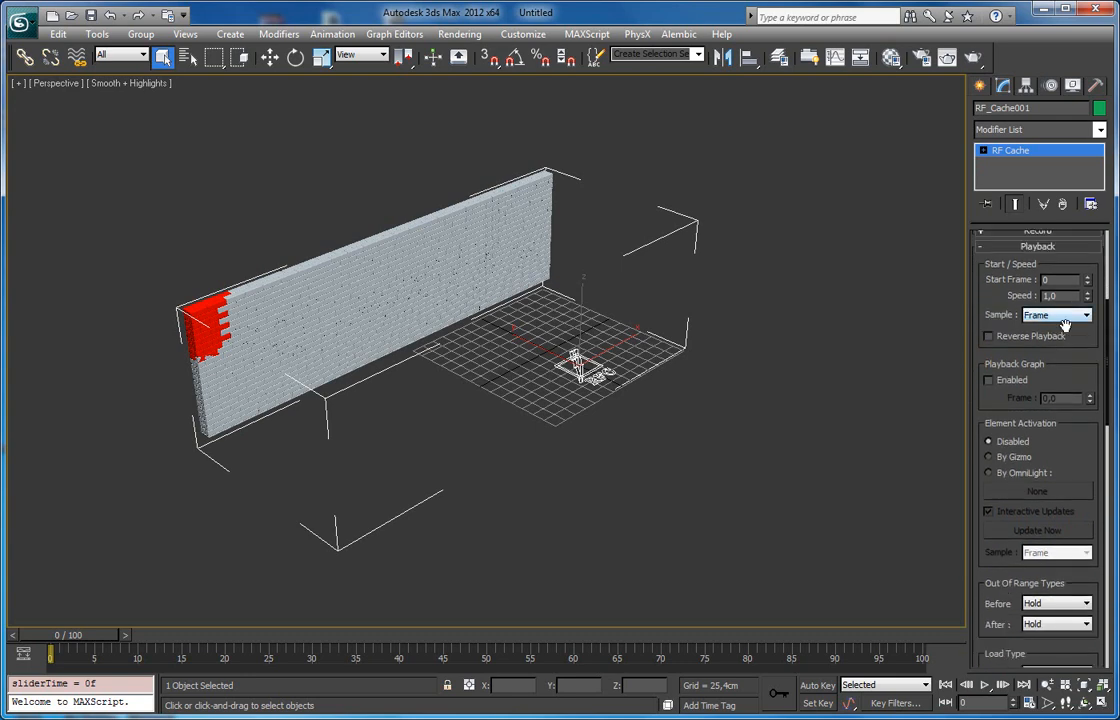
{"action": "scroll", "coordinate": [986, 328], "scroll_direction": "down", "scroll_amount": 13}
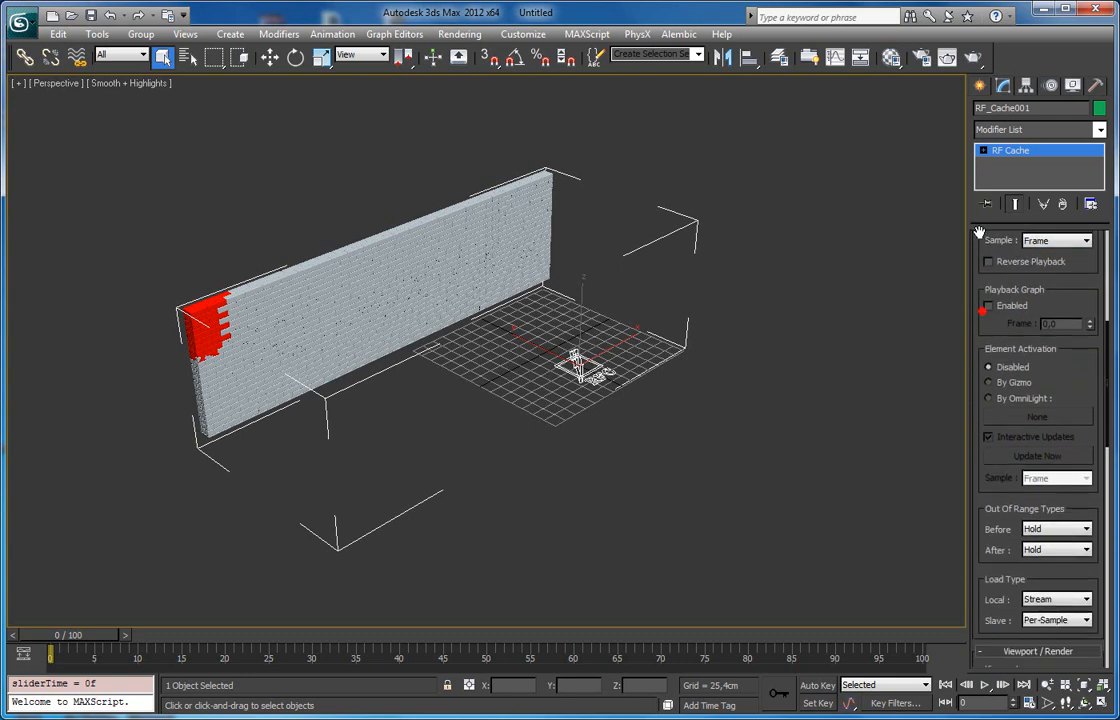
{"action": "scroll", "coordinate": [1000, 528], "scroll_direction": "down", "scroll_amount": 2}
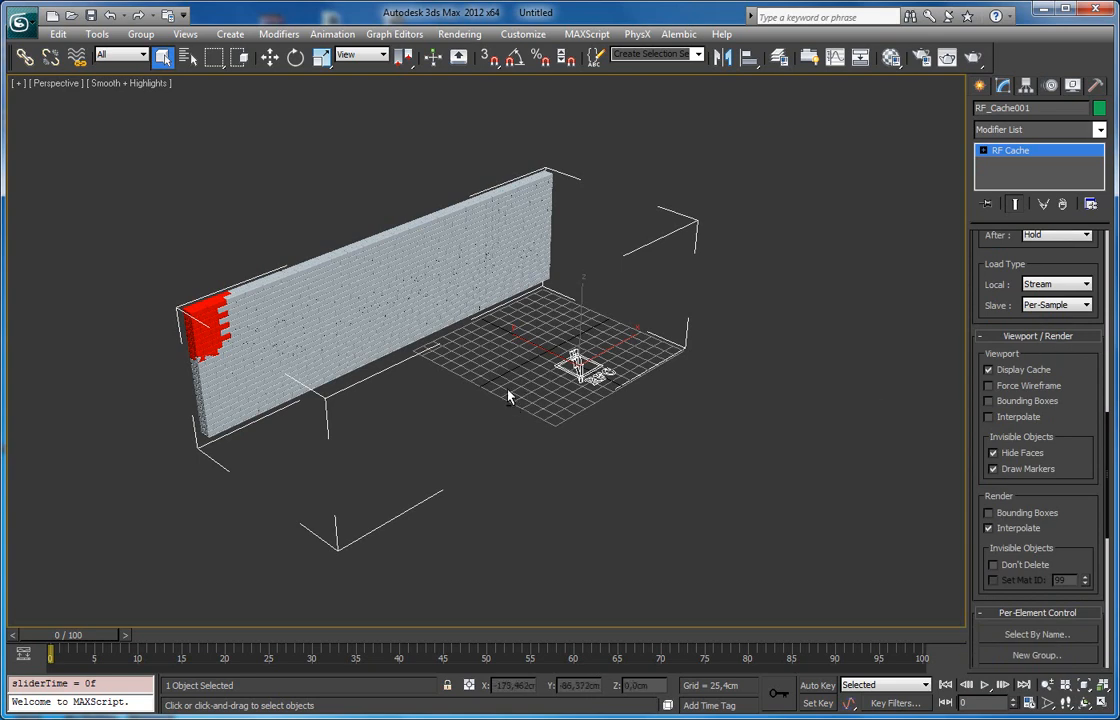
Go to frame 7 and examine the cached brick fragments up close, briefly toggling the edged-faces display.
{"action": "middle_click_drag", "start_coordinate": [508, 396], "coordinate": [446, 370], "text": "alt"}
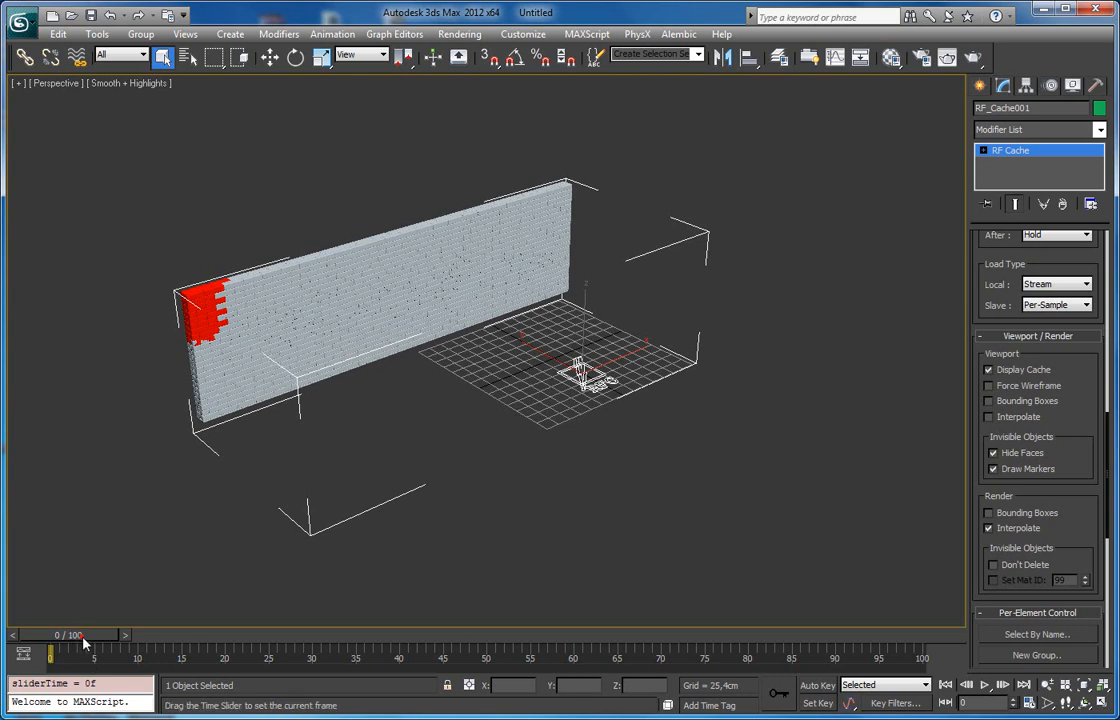
{"action": "left_click_drag", "start_coordinate": [100, 640], "coordinate": [141, 646]}
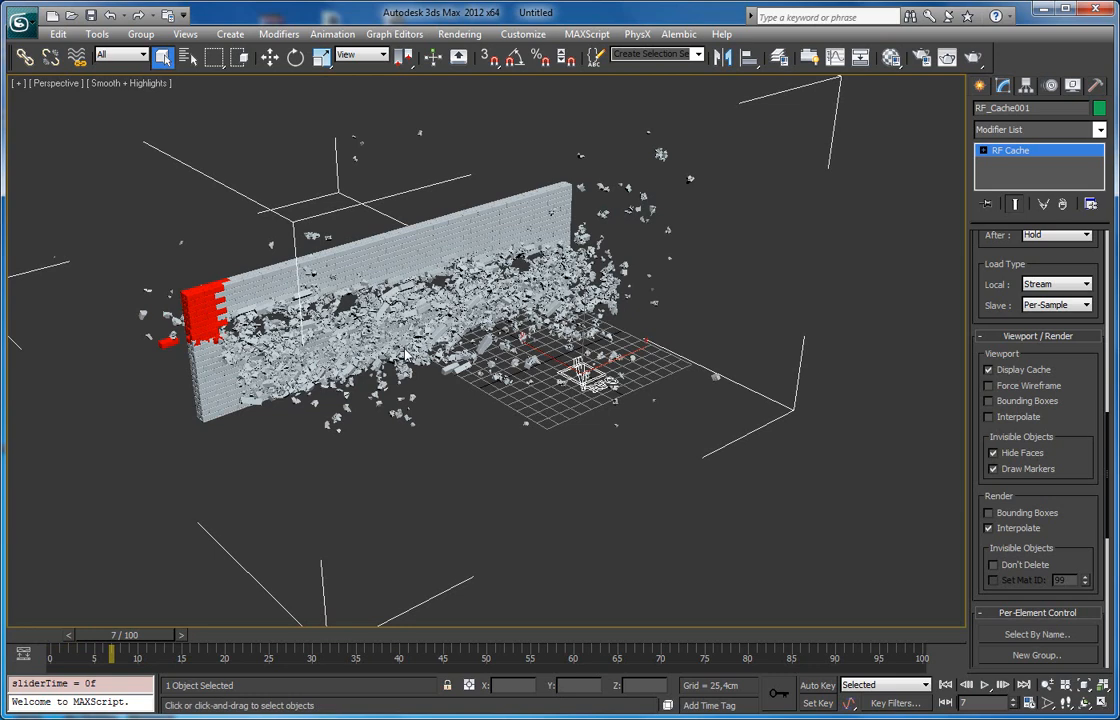
{"action": "middle_click_drag", "start_coordinate": [797, 457], "coordinate": [1081, 409]}
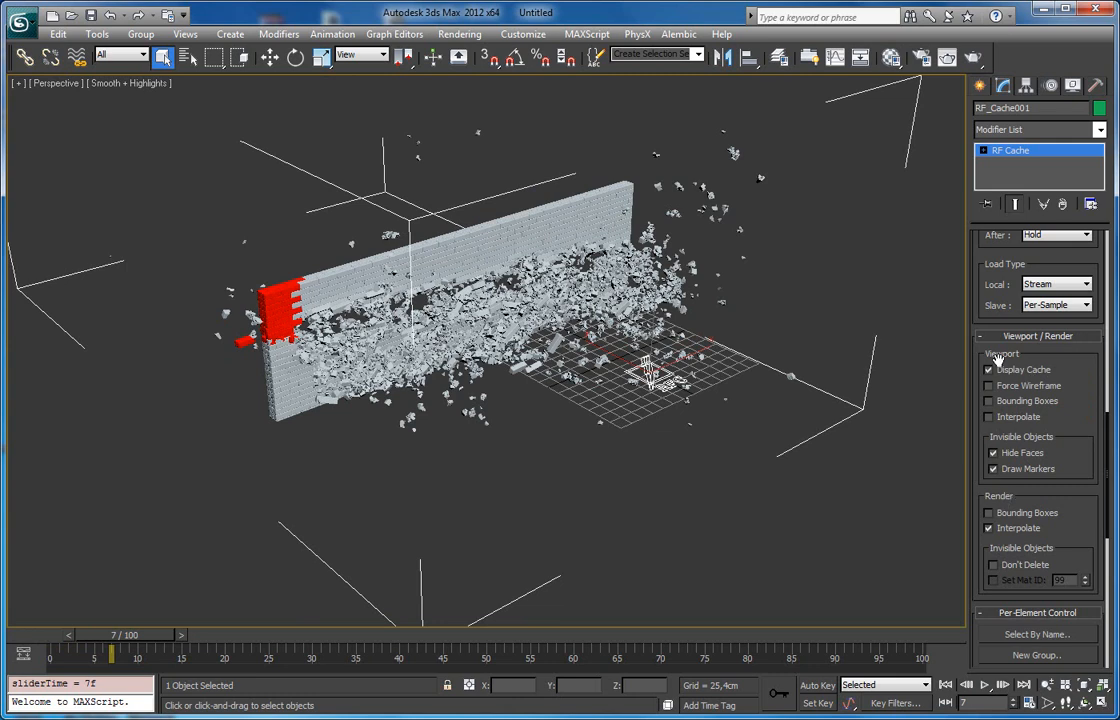
{"action": "left_click", "coordinate": [1017, 533]}
{"action": "middle_click_drag", "start_coordinate": [569, 362], "coordinate": [568, 367]}
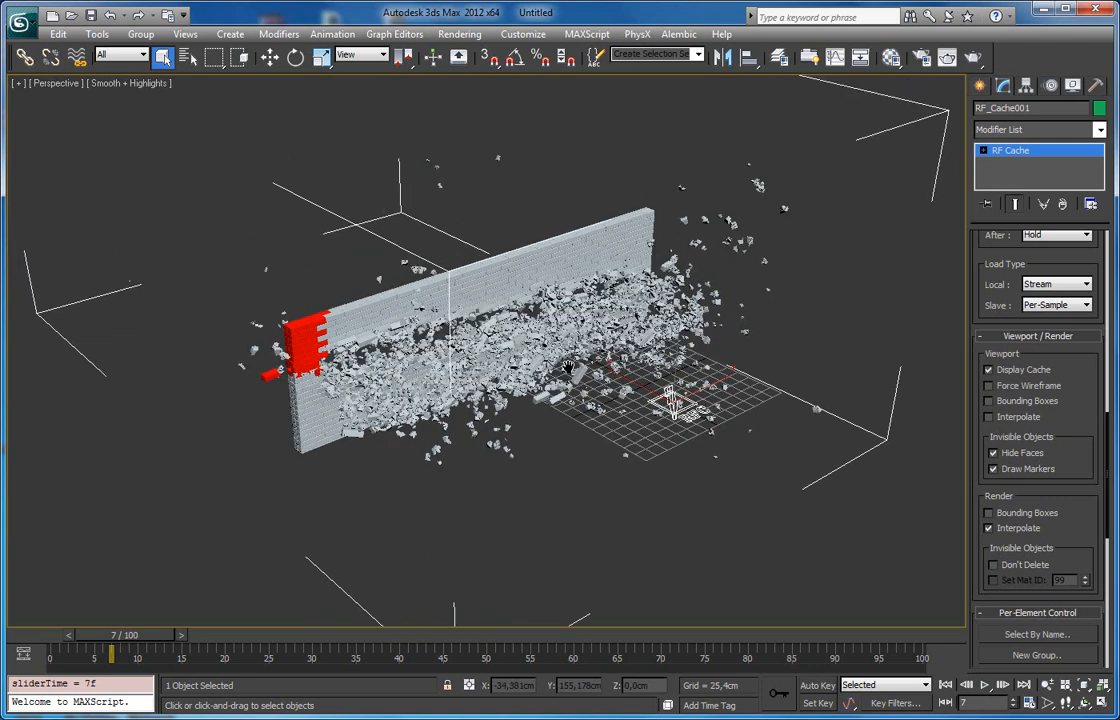
{"action": "scroll", "coordinate": [480, 345], "scroll_direction": "up", "scroll_amount": 5}
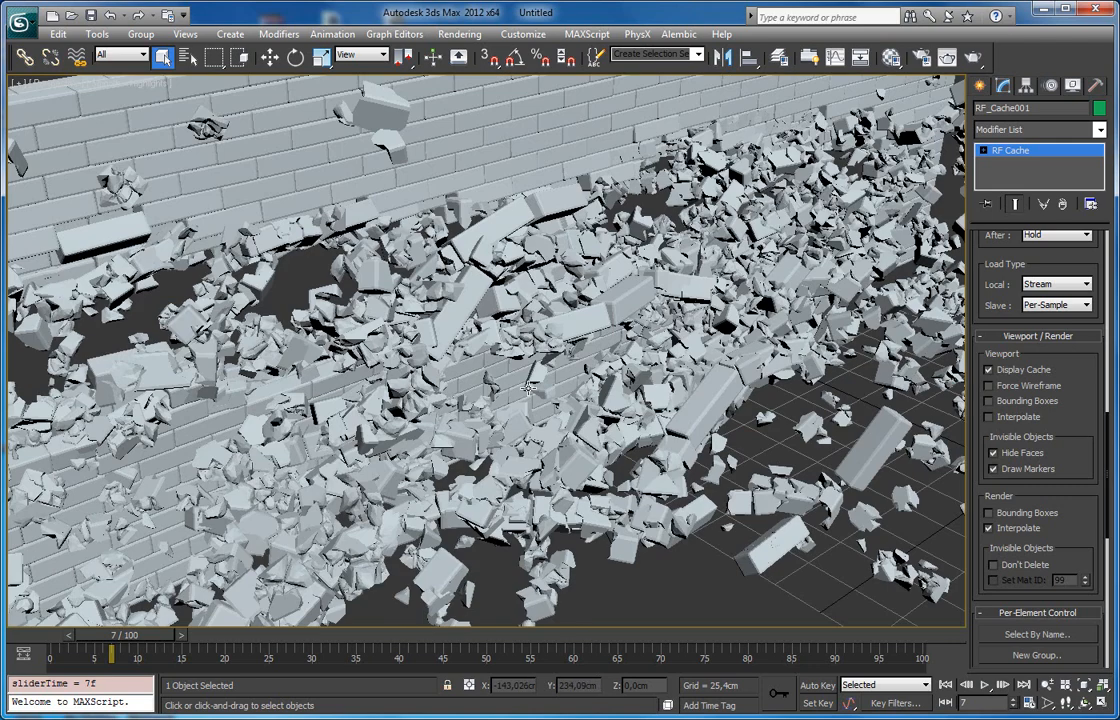
{"action": "mouse_move", "coordinate": [537, 373]}
{"action": "middle_mouse_down"}
{"action": "mouse_move", "coordinate": [773, 316]}
{"action": "mouse_move", "coordinate": [633, 338]}
{"action": "mouse_move", "coordinate": [553, 298]}
{"action": "mouse_move", "coordinate": [486, 314]}
{"action": "mouse_move", "coordinate": [555, 360]}
{"action": "middle_mouse_up"}
{"action": "key", "text": "F4"}
{"action": "key", "text": "F4"}
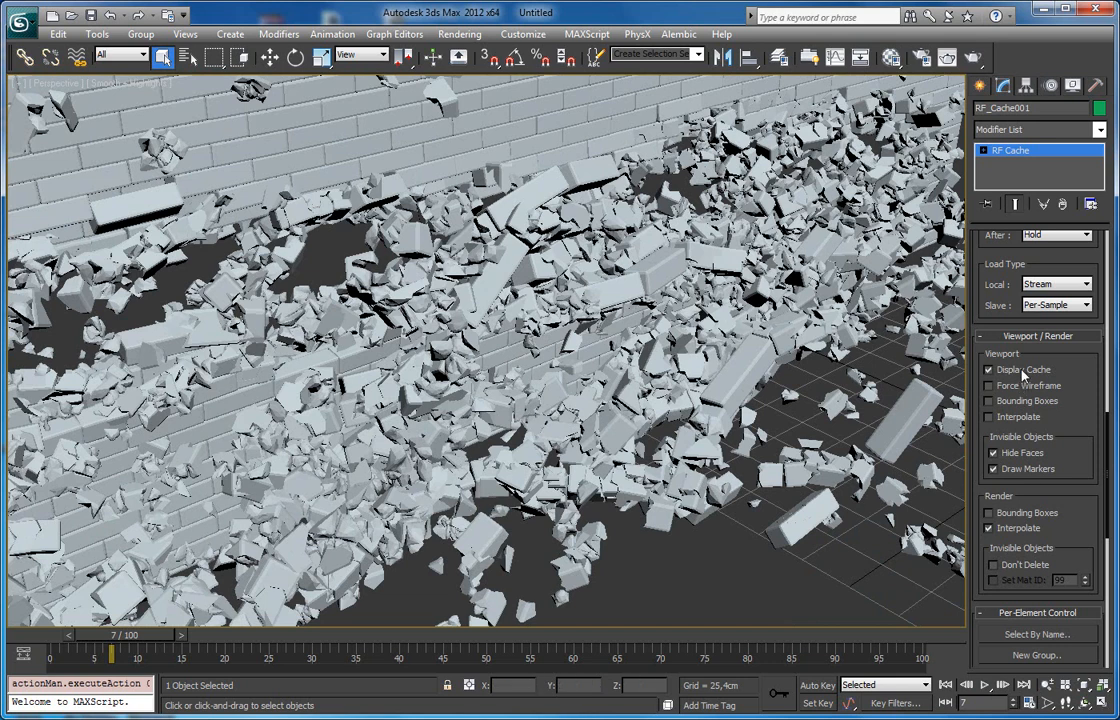
Hide the cache in the viewport, render the Perspective view at frame 7, close the render, and display the cache again.
{"action": "left_click", "coordinate": [996, 369]}
{"action": "left_click", "coordinate": [996, 369]}
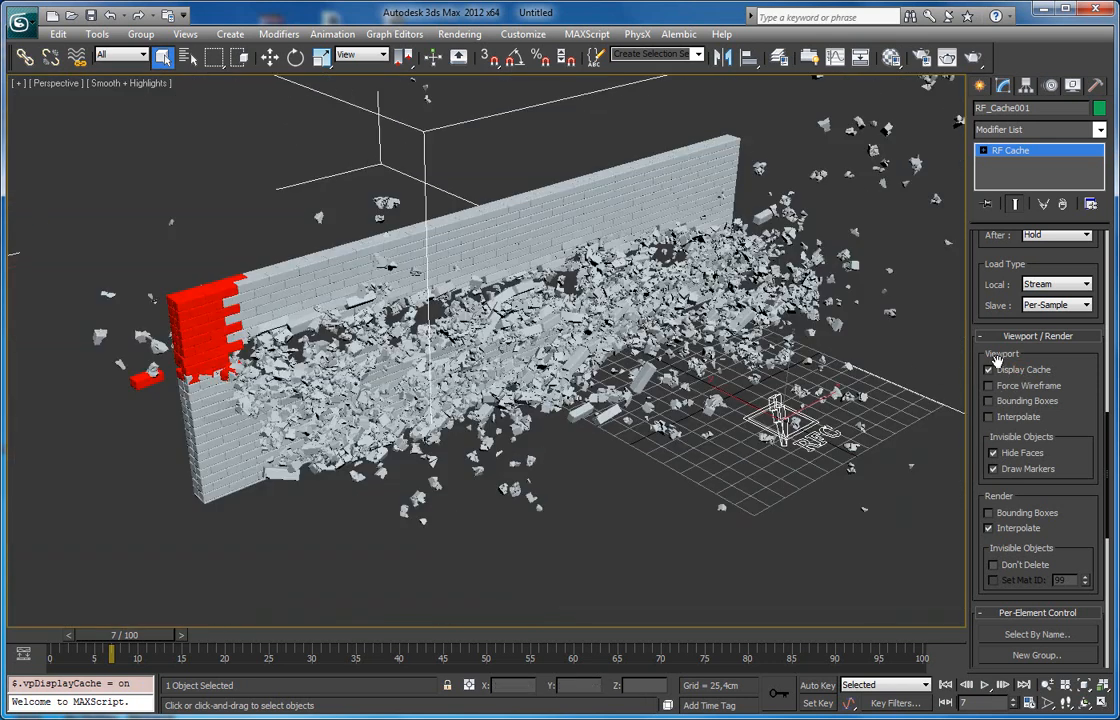
{"action": "left_click", "coordinate": [989, 369]}
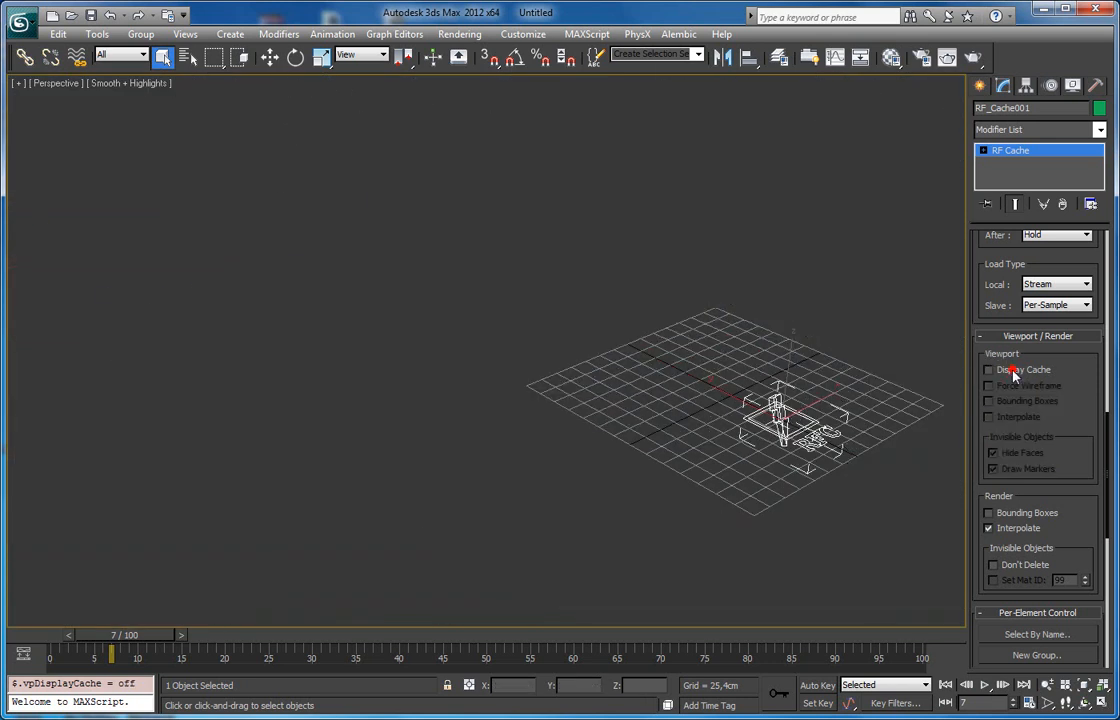
{"action": "left_click", "coordinate": [976, 58]}
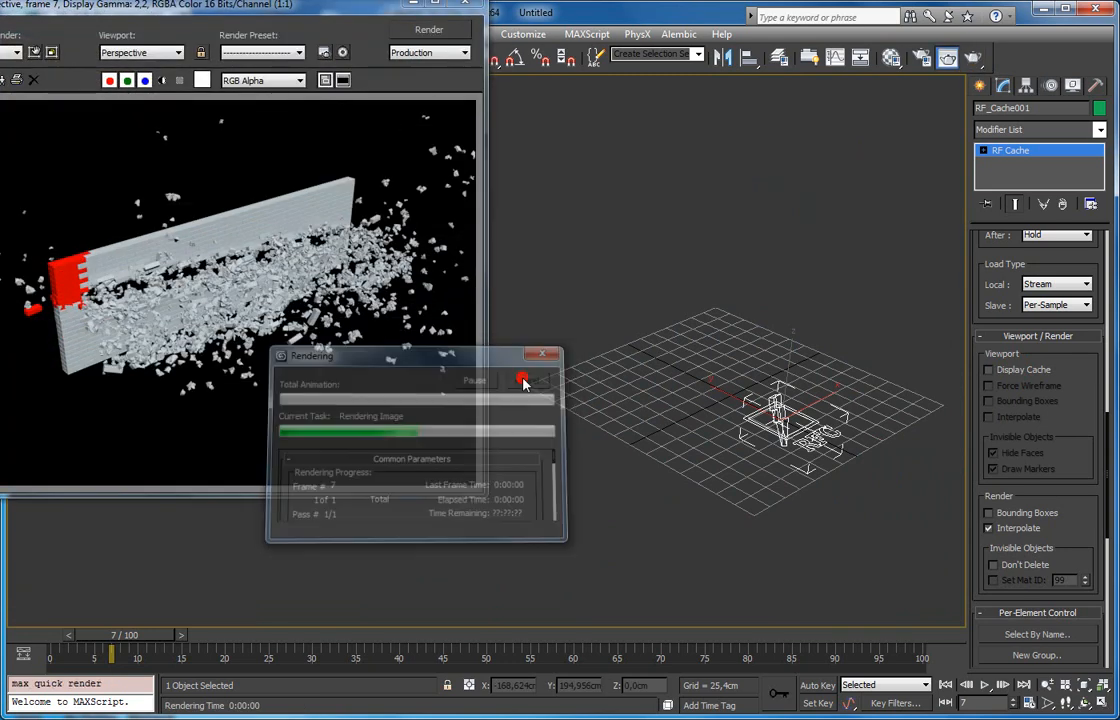
{"action": "left_click", "coordinate": [465, 4]}
{"action": "left_click", "coordinate": [1021, 371]}
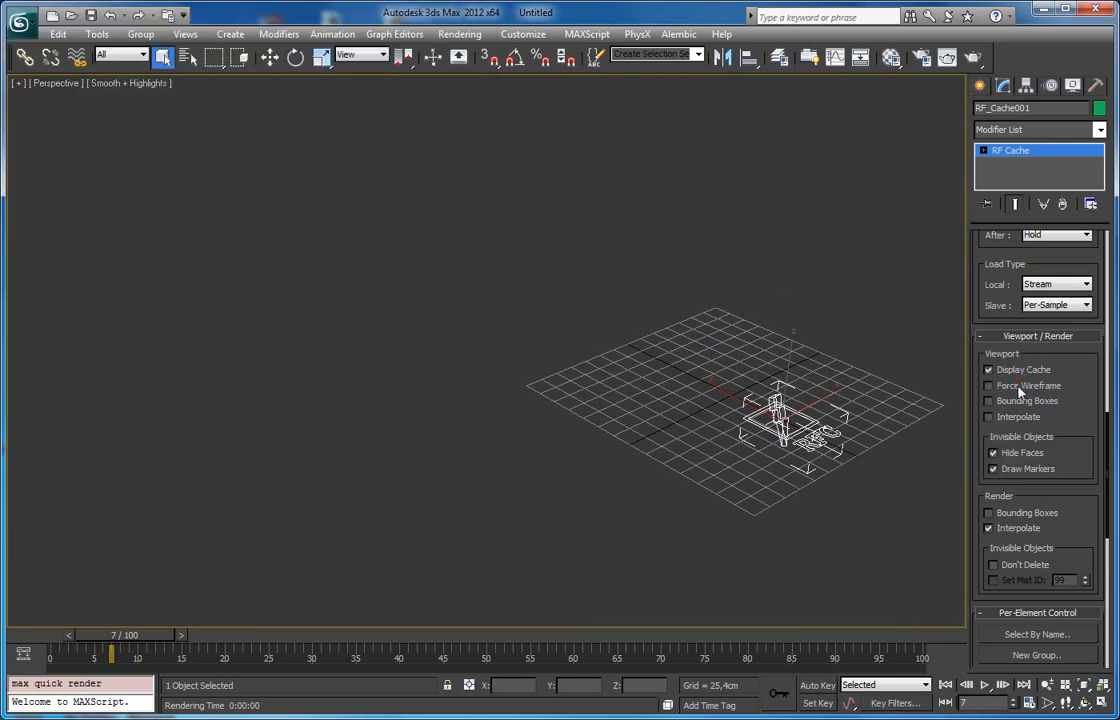
Briefly test Force Wireframe on the cache, and switch its viewport display to Bounding Boxes, inspecting the boxed fragments.
{"action": "left_click", "coordinate": [1020, 387]}
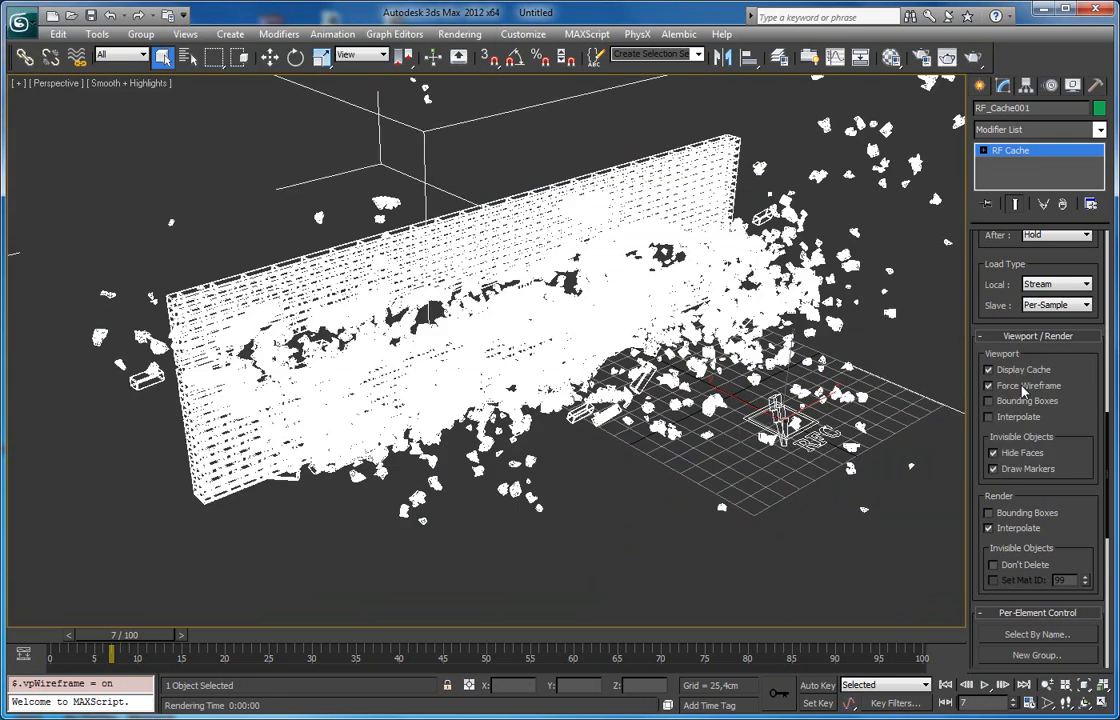
{"action": "left_click", "coordinate": [1021, 390]}
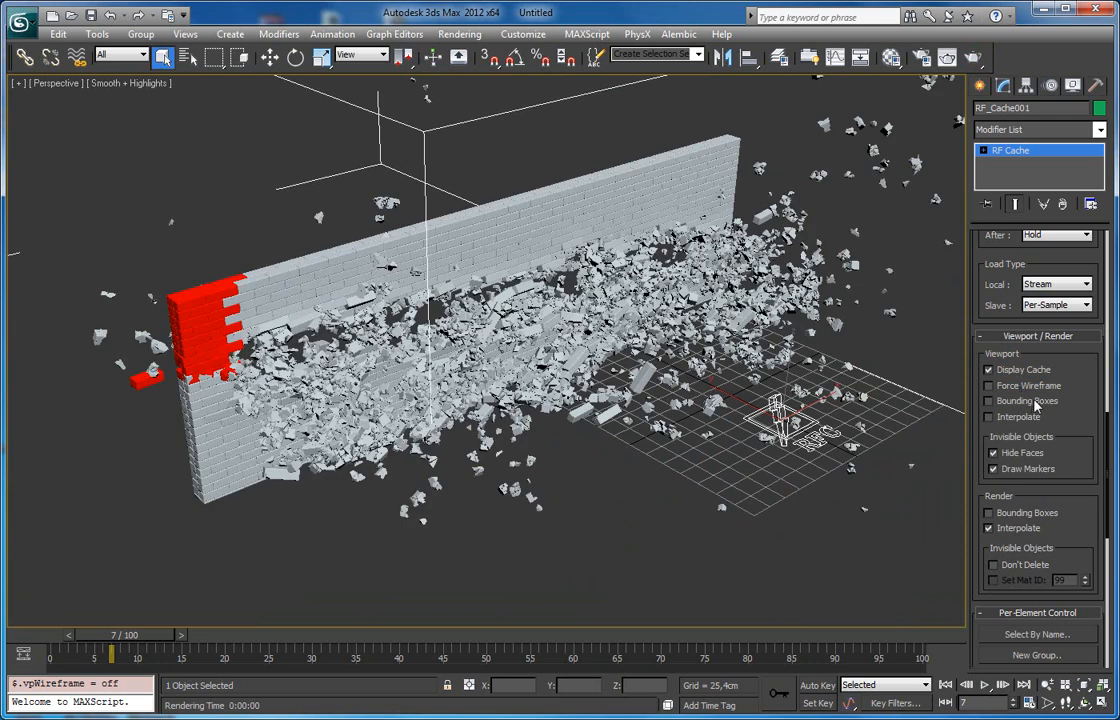
{"action": "left_click", "coordinate": [1004, 402]}
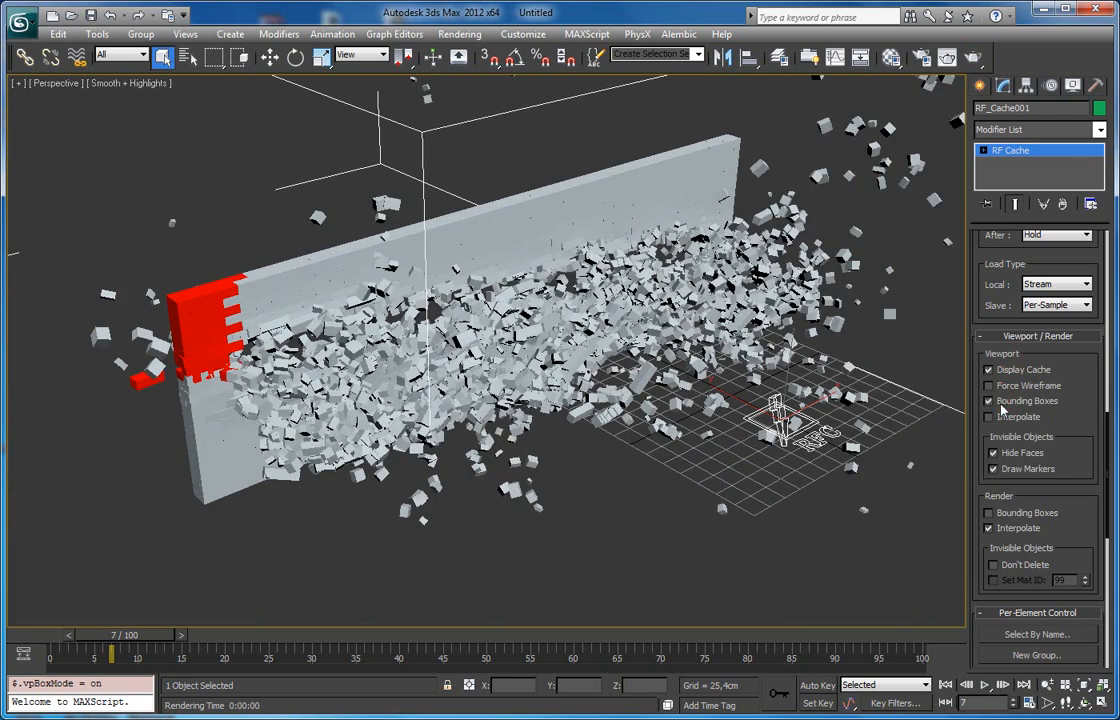
{"action": "scroll", "coordinate": [352, 368], "scroll_direction": "up", "scroll_amount": 5}
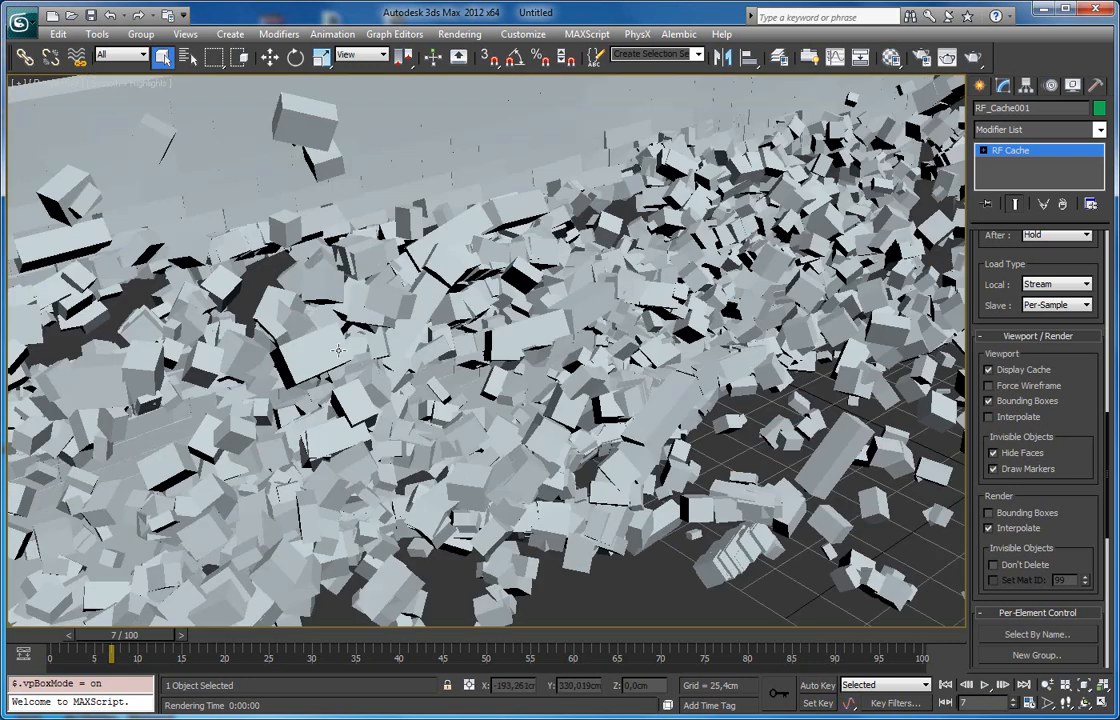
{"action": "scroll", "coordinate": [465, 320], "scroll_direction": "up", "scroll_amount": 6}
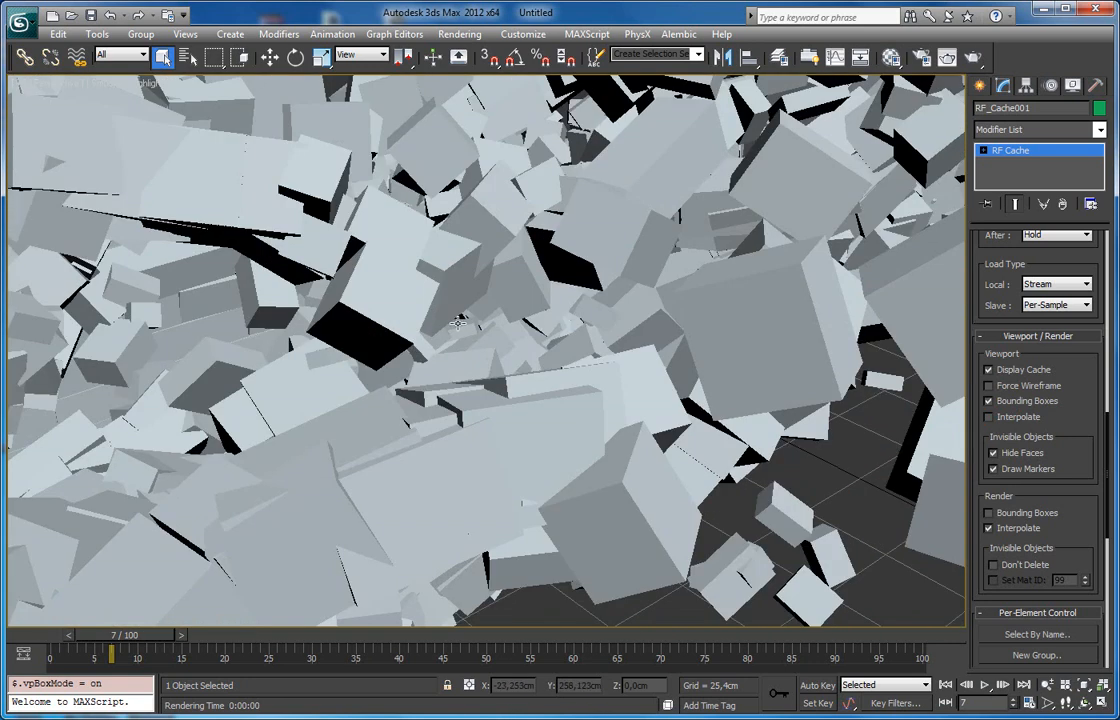
{"action": "scroll", "coordinate": [465, 320], "scroll_direction": "down", "scroll_amount": 10}
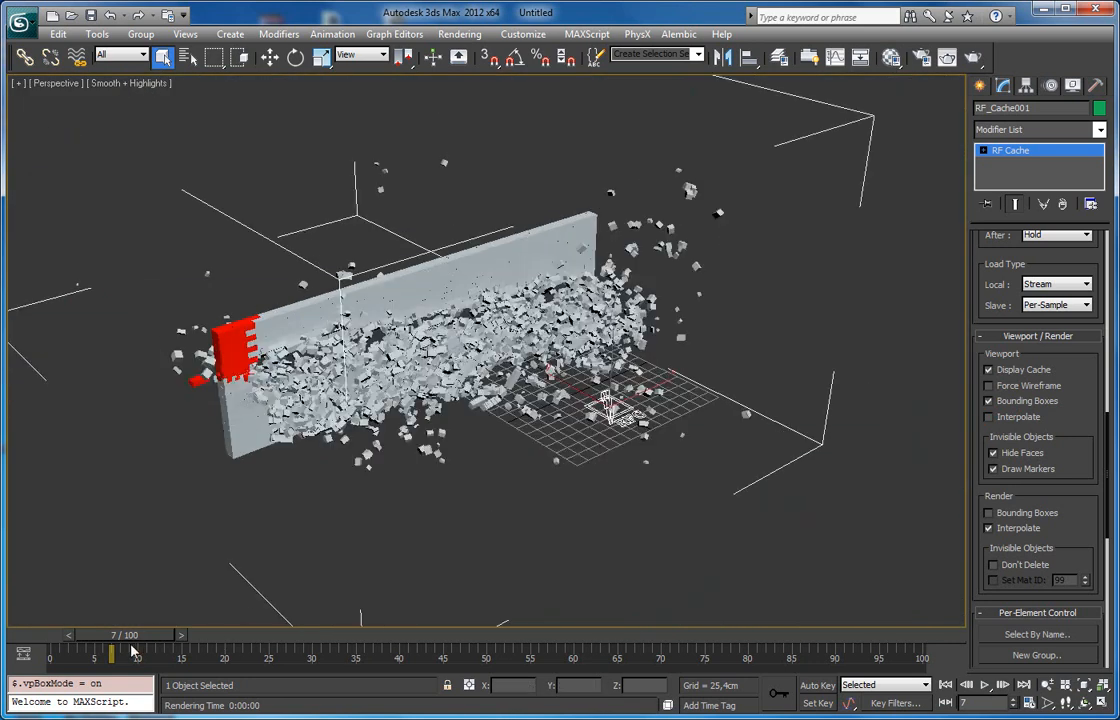
Play the bounding-box version of the wall destruction from frame 0 and stop the playback.
{"action": "left_click_drag", "start_coordinate": [126, 636], "coordinate": [72, 640]}
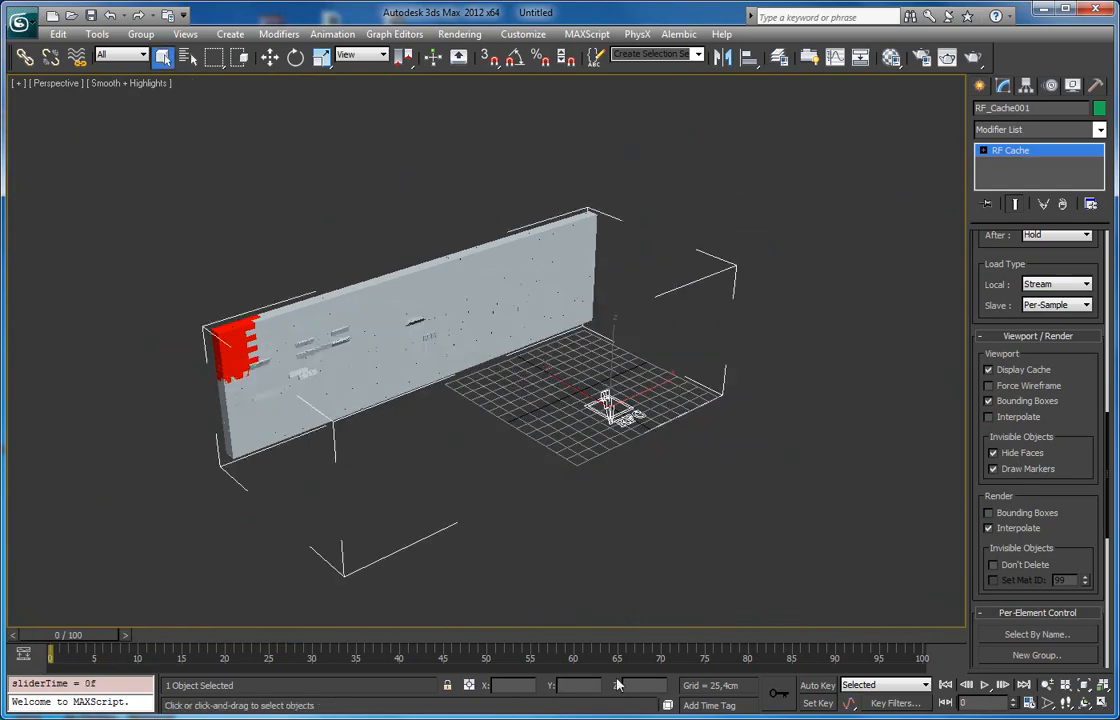
{"action": "left_click", "coordinate": [986, 685]}
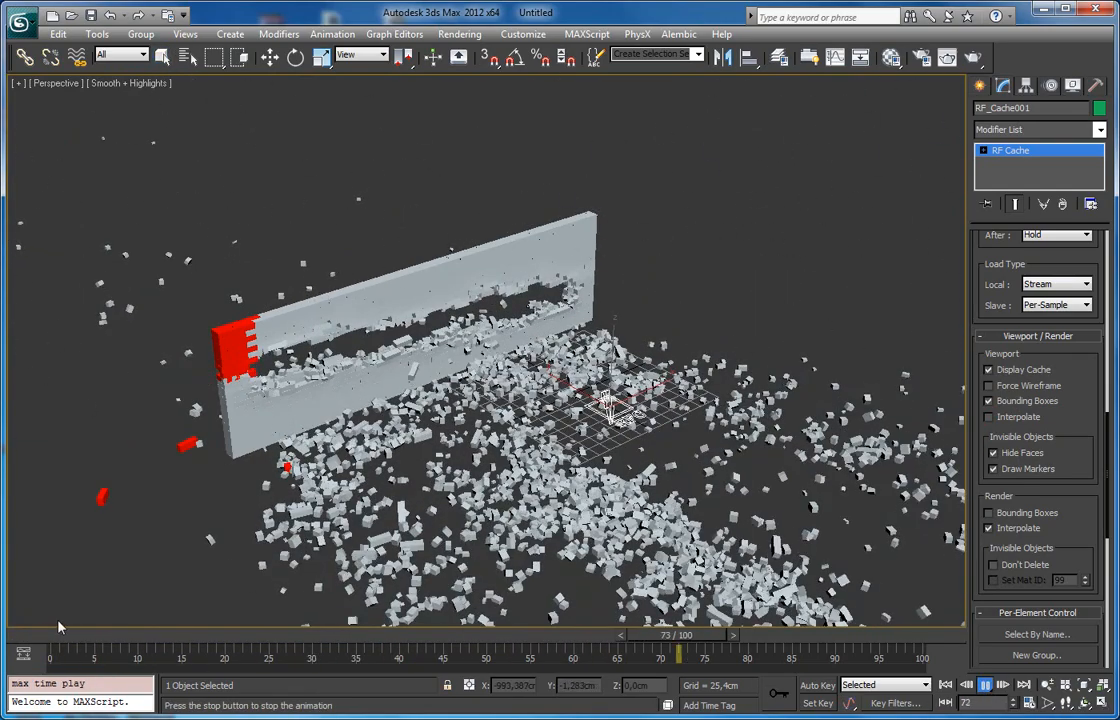
{"action": "left_click", "coordinate": [50, 633]}
{"action": "left_click", "coordinate": [986, 685]}
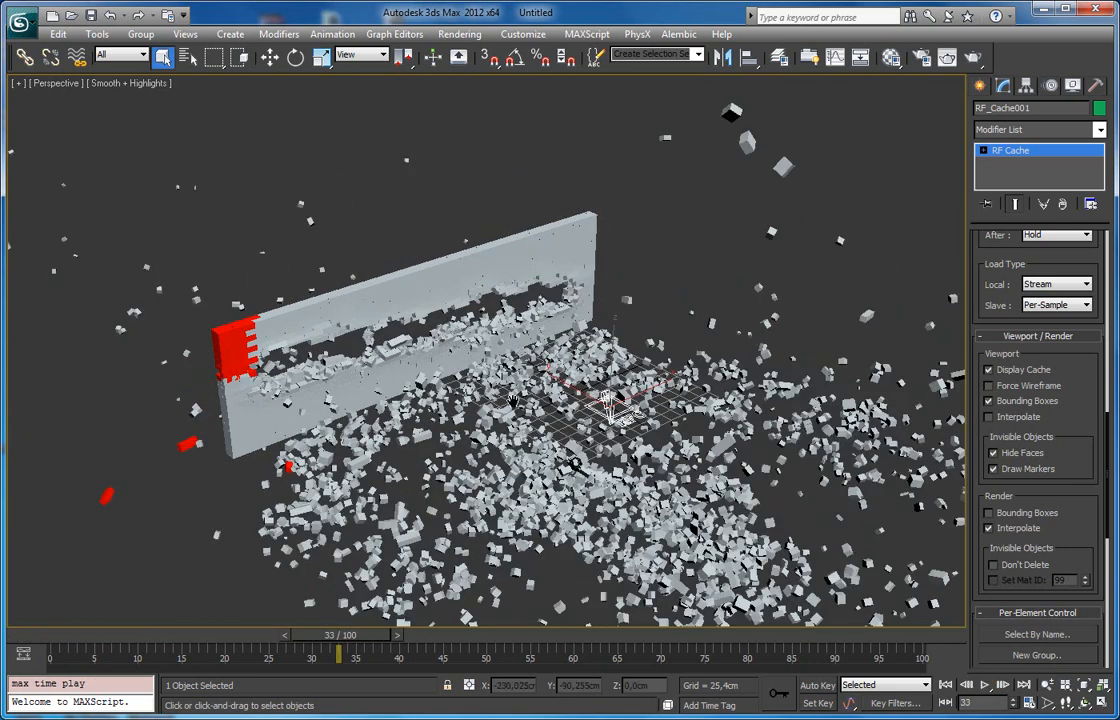
{"action": "middle_click_drag", "start_coordinate": [519, 405], "coordinate": [517, 348]}
Go to frame 5, test-render the Perspective view with viewport bounding boxes enabled, and close the render.
{"action": "left_click", "coordinate": [70, 638]}
{"action": "middle_click_drag", "start_coordinate": [346, 270], "coordinate": [640, 320]}
{"action": "scroll", "coordinate": [422, 346], "scroll_direction": "up", "scroll_amount": 5}
{"action": "scroll", "coordinate": [640, 320], "scroll_direction": "down", "scroll_amount": 3}
{"action": "left_click_drag", "start_coordinate": [101, 636], "coordinate": [134, 641]}
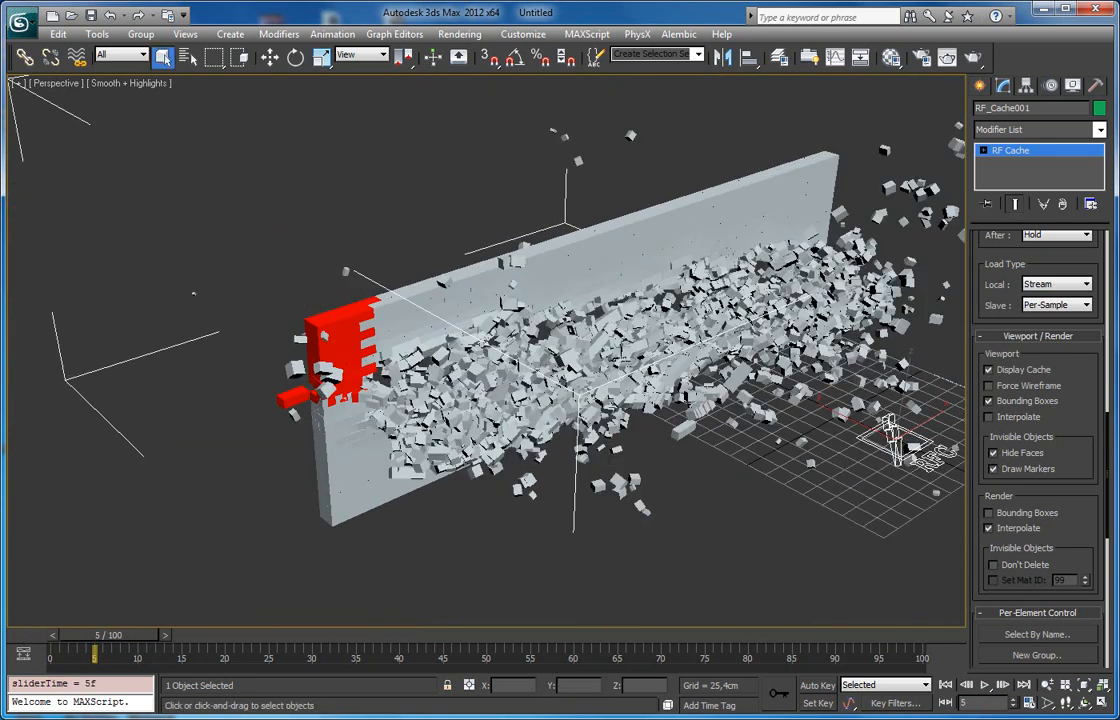
{"action": "left_click", "coordinate": [977, 60]}
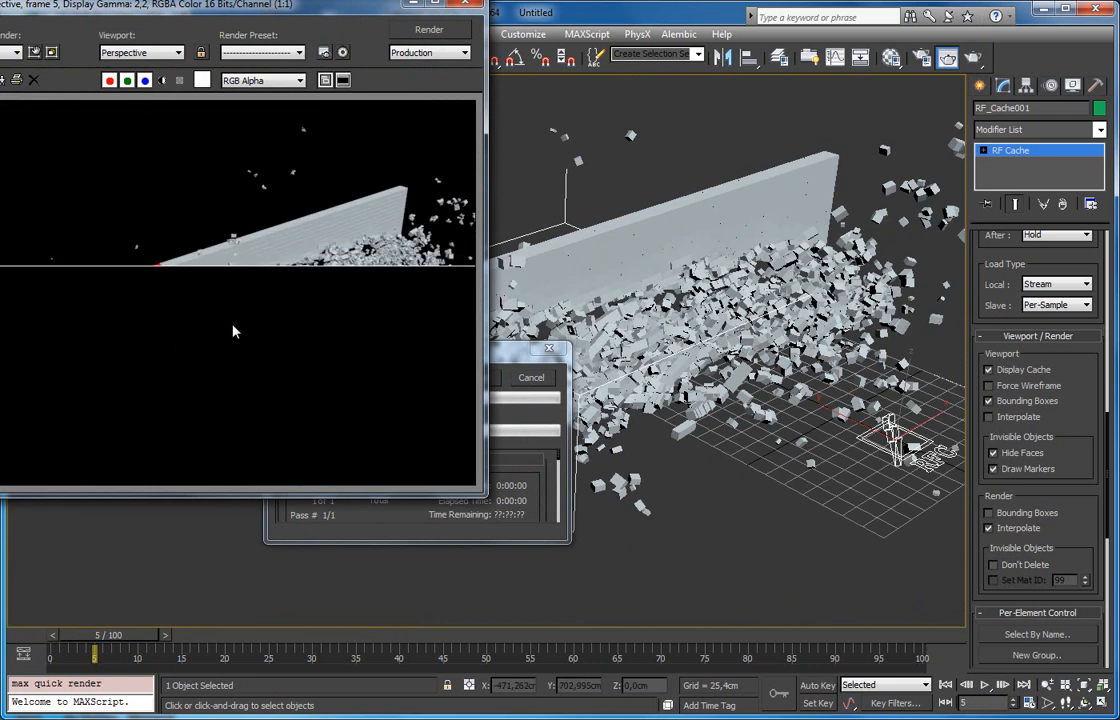
{"action": "left_click", "coordinate": [466, 4]}
{"action": "middle_click_drag", "start_coordinate": [628, 279], "coordinate": [530, 239]}
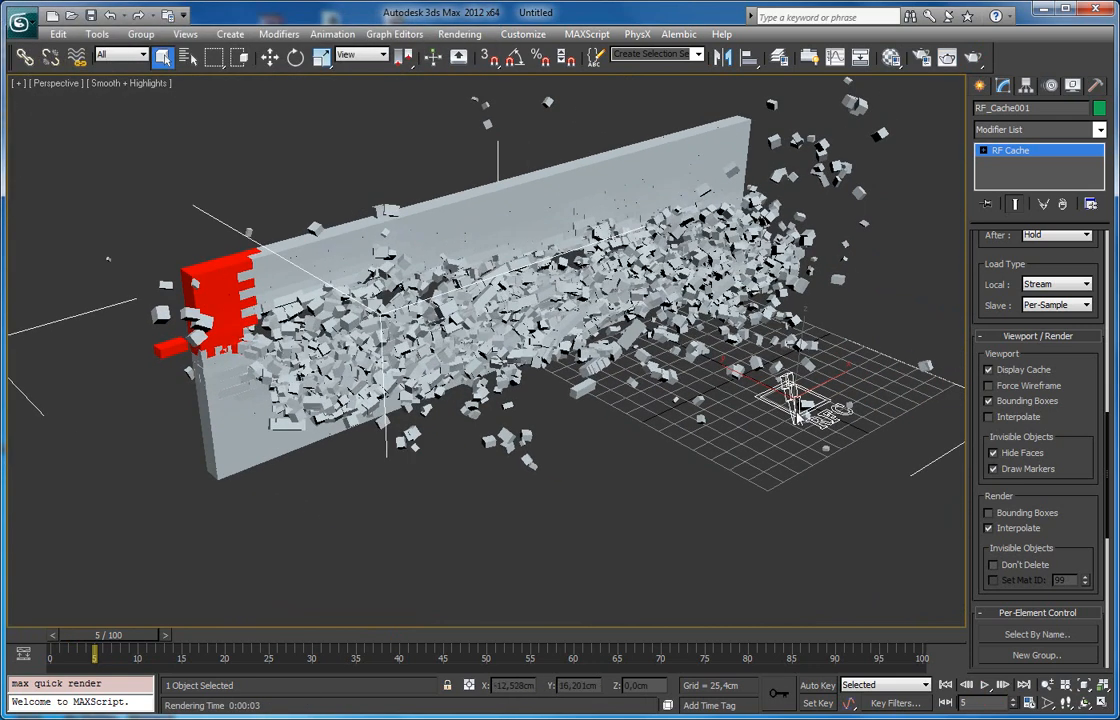
Try viewport Interpolate on the cache, inspect the fragments, and switch it off again.
{"action": "left_click", "coordinate": [1000, 418]}
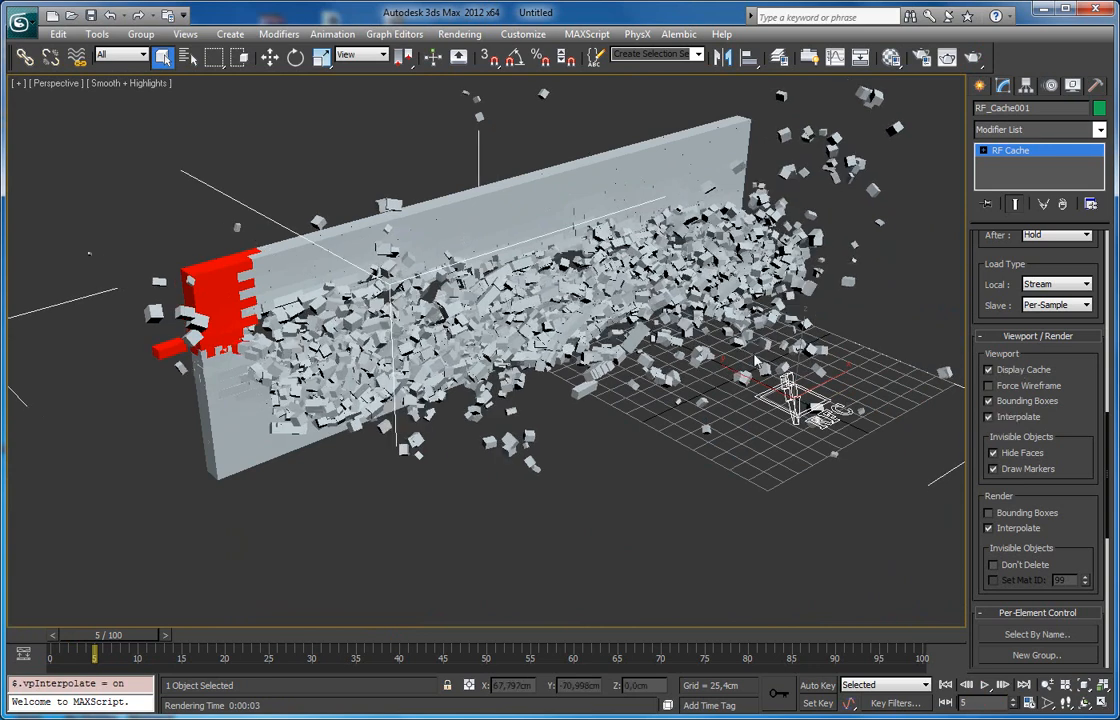
{"action": "middle_click_drag", "start_coordinate": [585, 304], "coordinate": [576, 322]}
{"action": "scroll", "coordinate": [1006, 279], "scroll_direction": "up", "scroll_amount": 2}
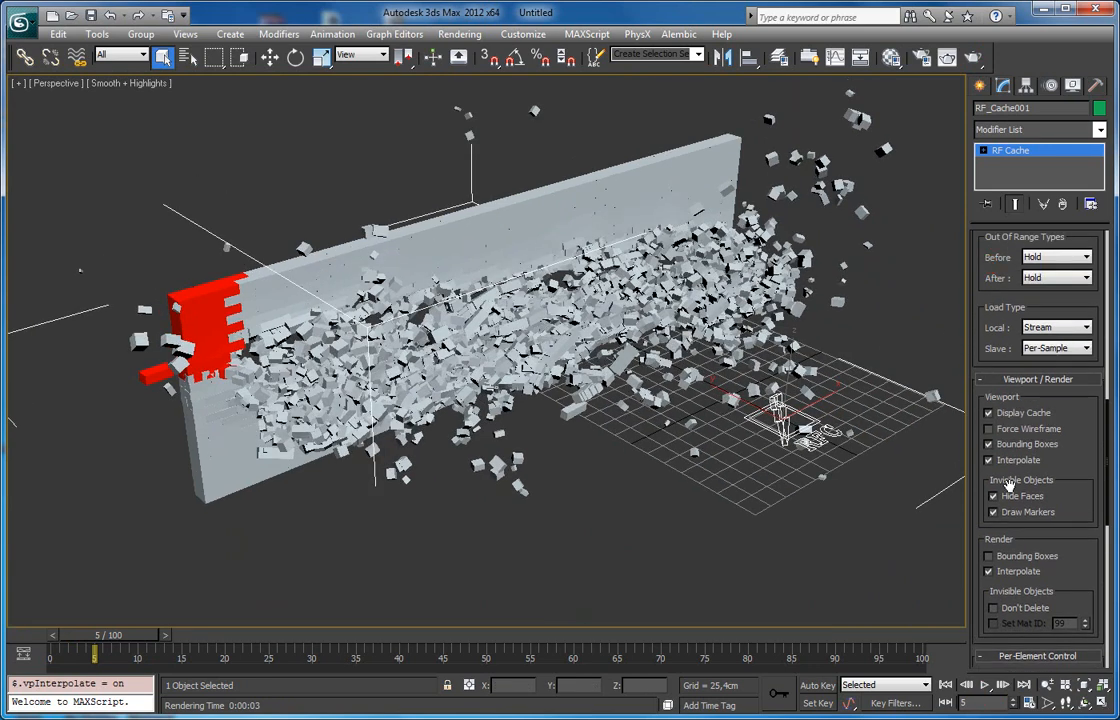
{"action": "left_click", "coordinate": [1002, 461]}
{"action": "left_click_drag", "start_coordinate": [978, 304], "coordinate": [993, 349]}
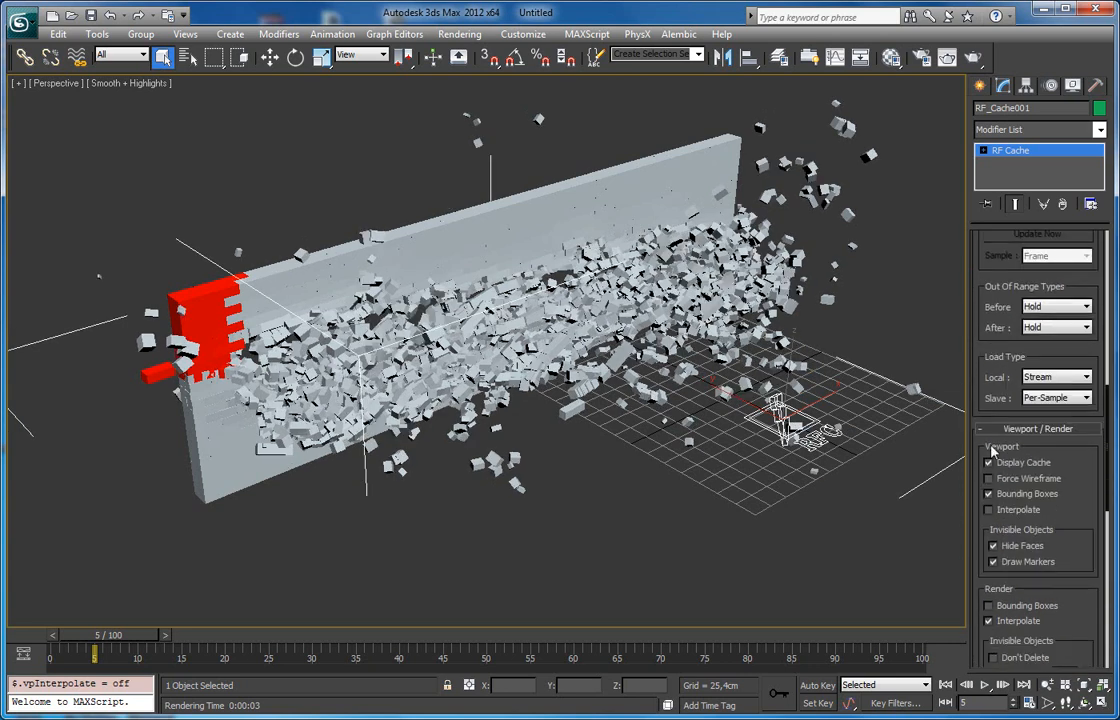
Test-render the Perspective view at frame 5 with render Bounding Boxes enabled, close the render, and disable the option again.
{"action": "scroll", "coordinate": [993, 487], "scroll_direction": "down", "scroll_amount": 4}
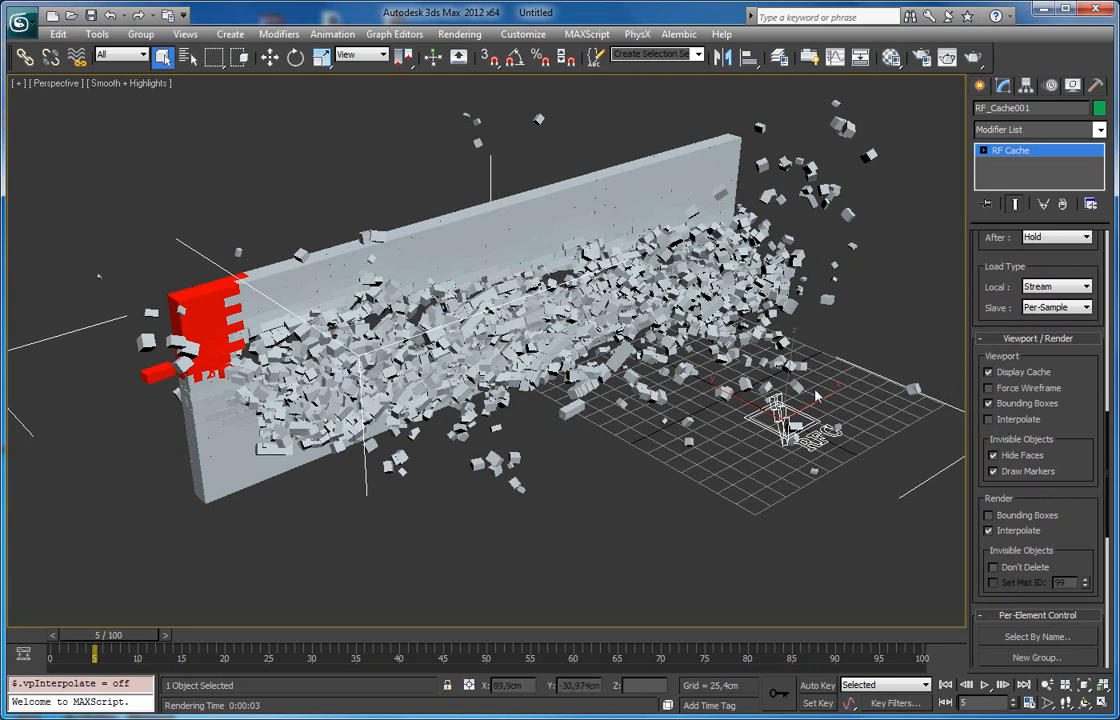
{"action": "scroll", "coordinate": [997, 437], "scroll_direction": "down", "scroll_amount": 1}
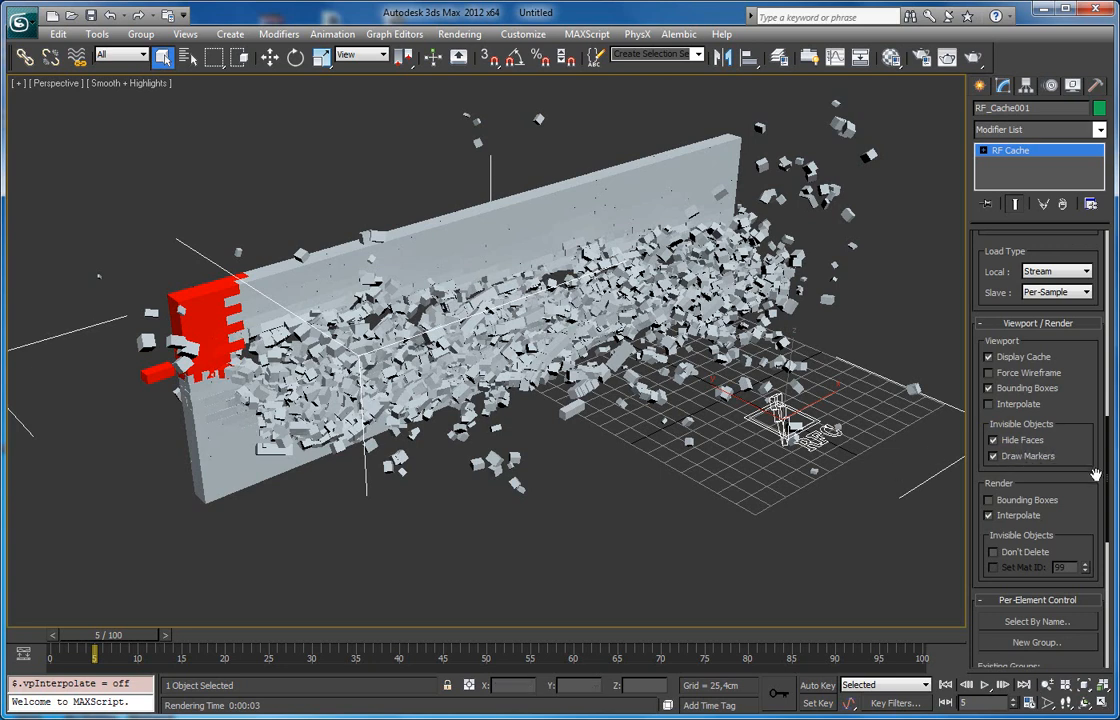
{"action": "left_click", "coordinate": [1012, 503]}
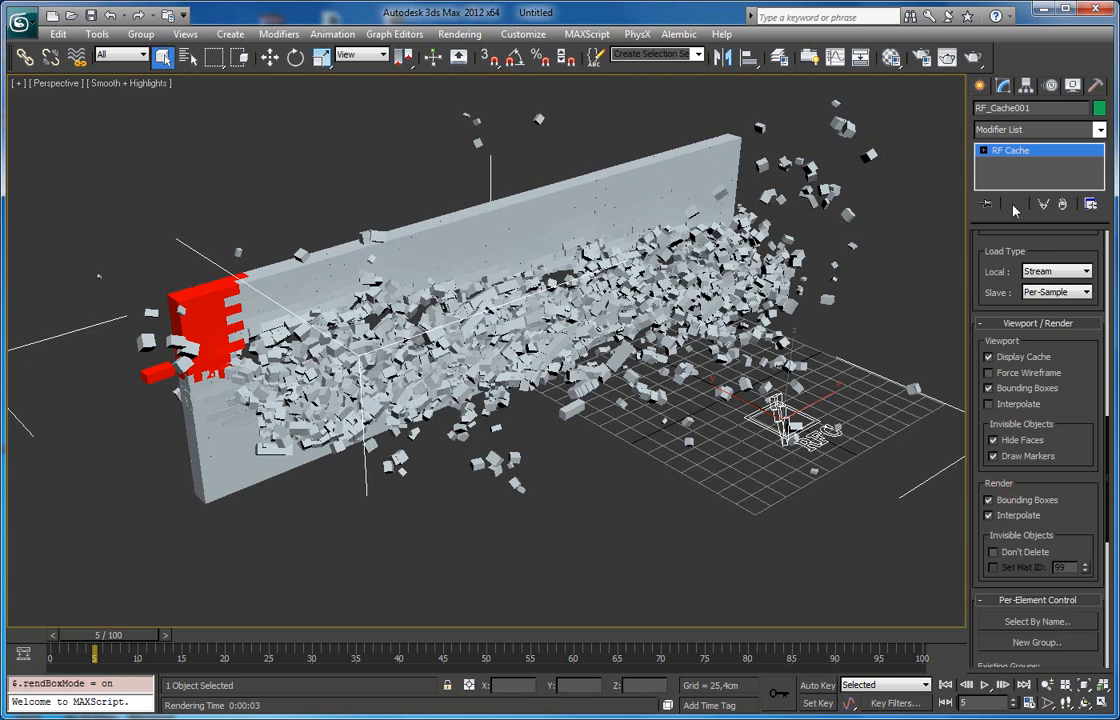
{"action": "left_click", "coordinate": [972, 58]}
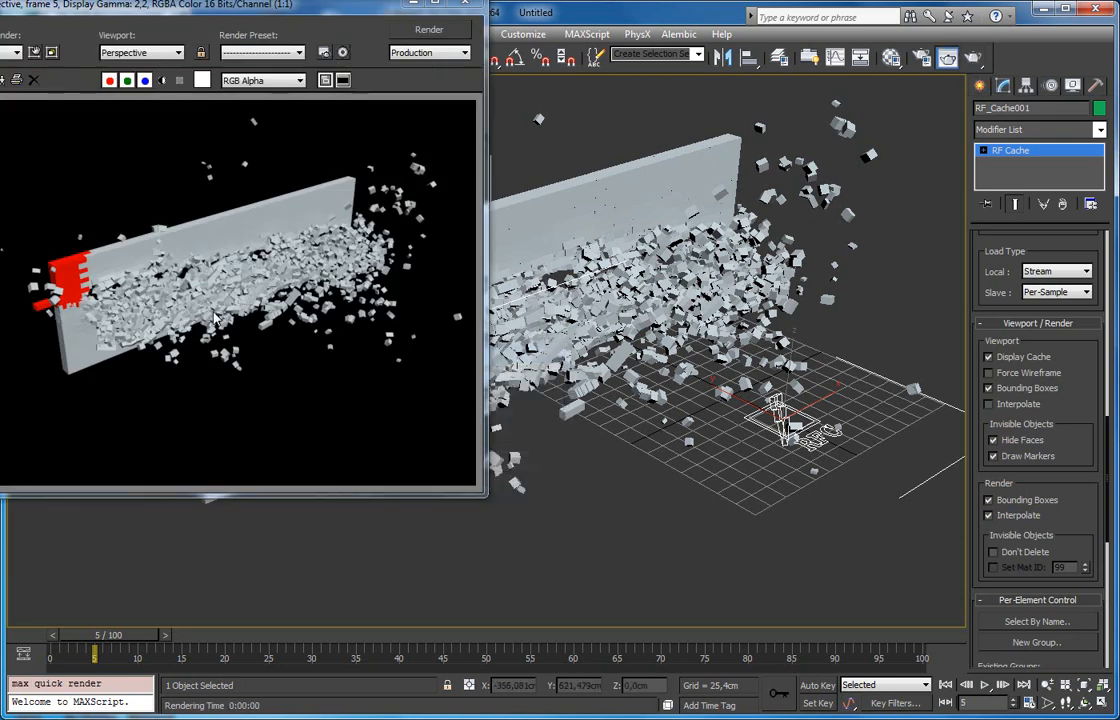
{"action": "left_click", "coordinate": [405, 4]}
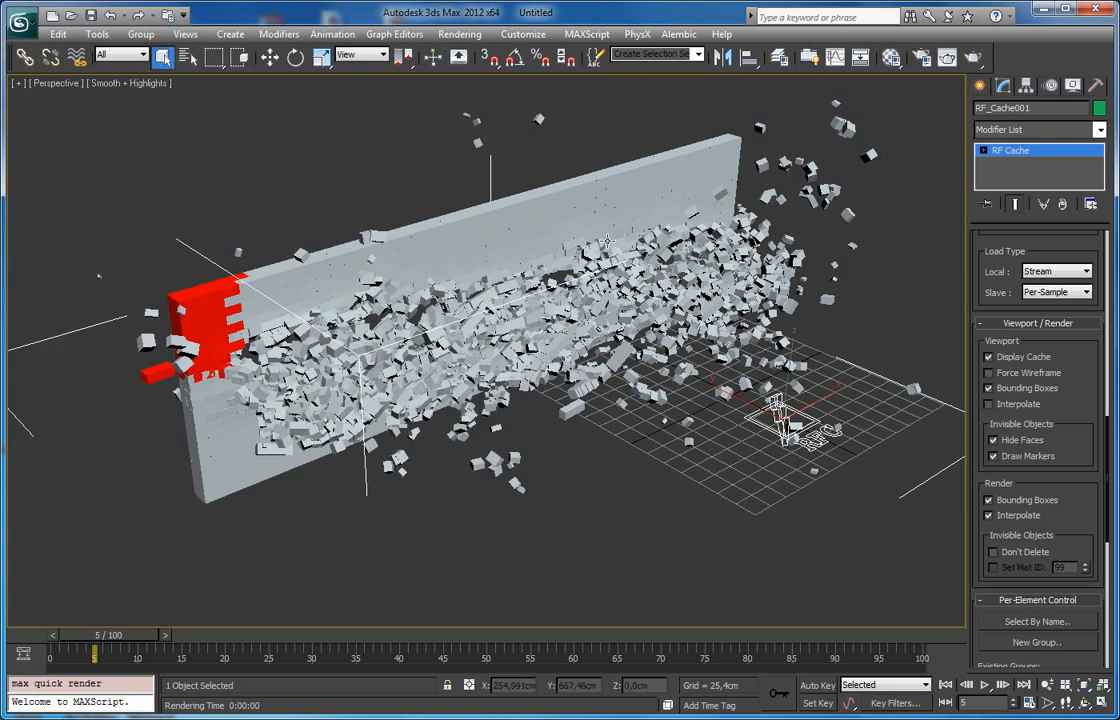
{"action": "left_click", "coordinate": [1030, 501]}
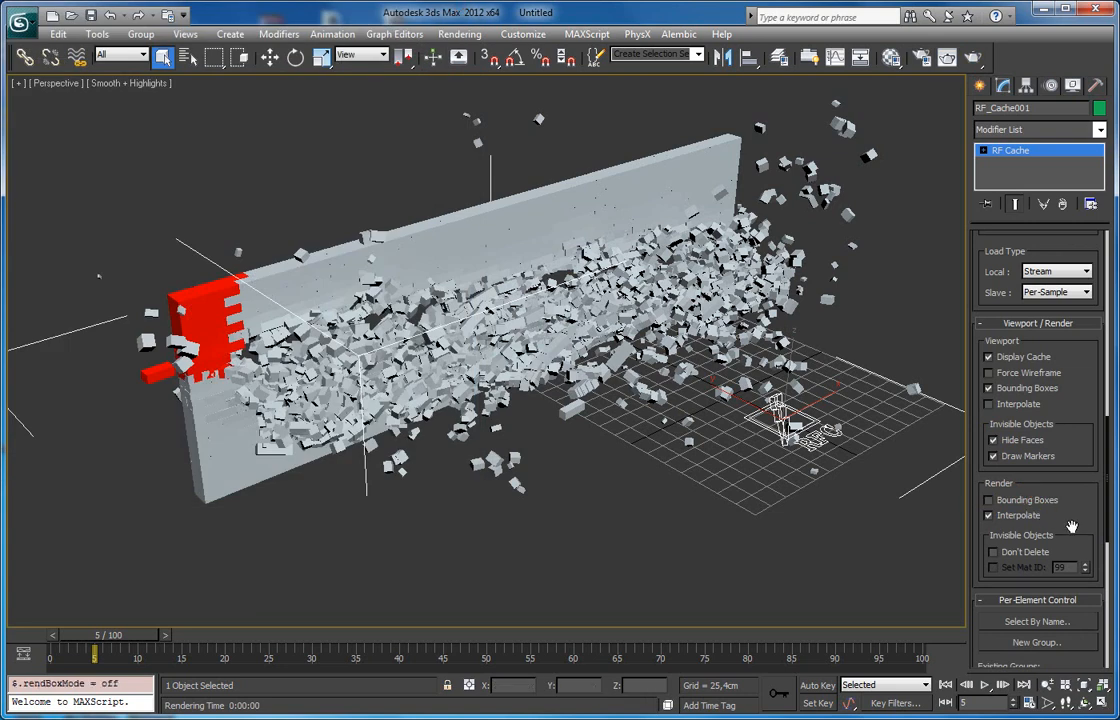
Scrub the wall destruction to frame 8, back to frame 0, and forward to frame 12, bringing the Playback settings into view.
{"action": "left_click", "coordinate": [1012, 516]}
{"action": "scroll", "coordinate": [995, 285], "scroll_direction": "up", "scroll_amount": 2}
{"action": "left_click_drag", "start_coordinate": [134, 636], "coordinate": [159, 643]}
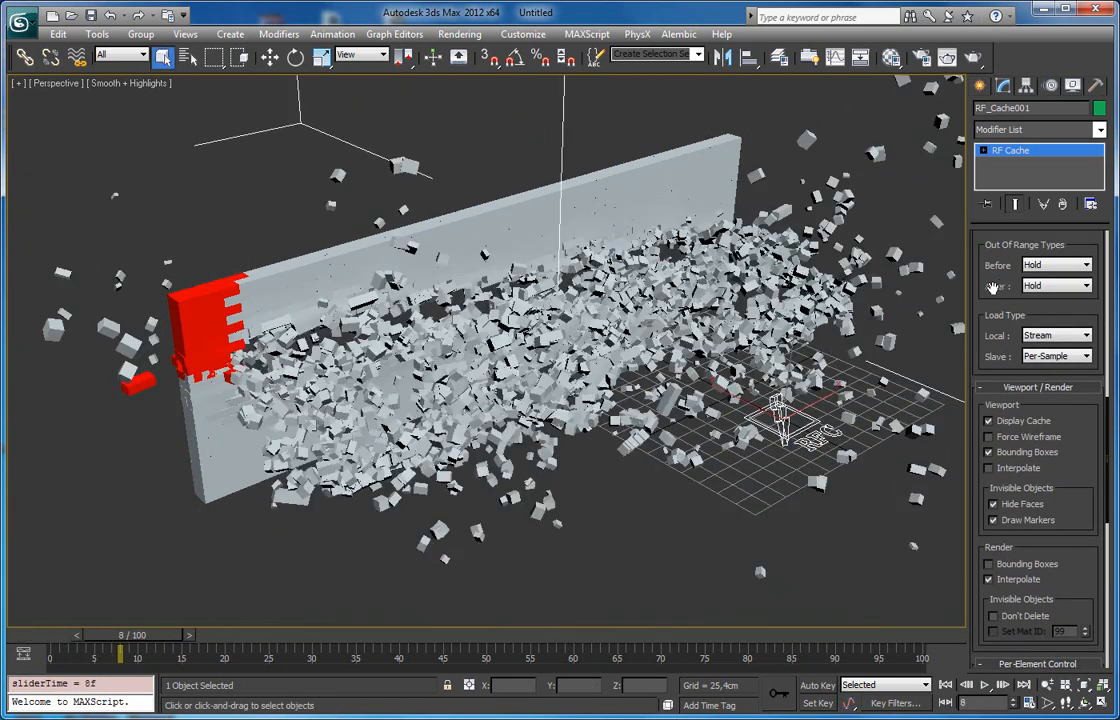
{"action": "scroll", "coordinate": [985, 470], "scroll_direction": "up", "scroll_amount": 5}
{"action": "scroll", "coordinate": [985, 430], "scroll_direction": "up", "scroll_amount": 5}
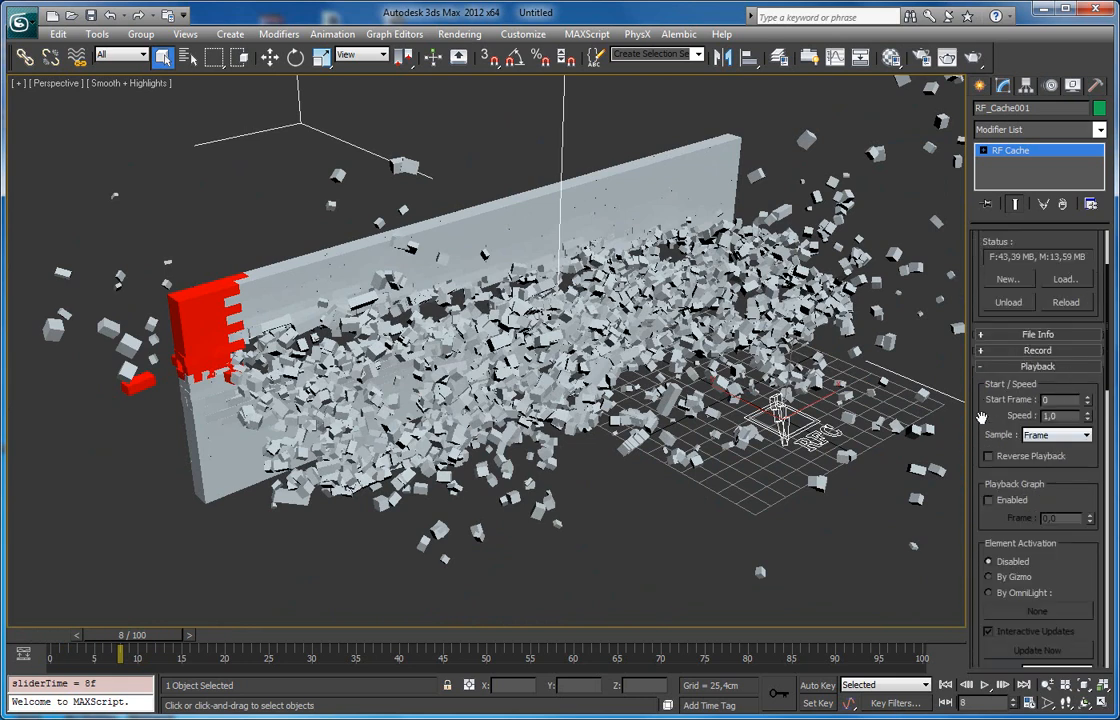
{"action": "left_click_drag", "start_coordinate": [132, 640], "coordinate": [50, 645]}
{"action": "scroll", "coordinate": [920, 367], "scroll_direction": "down", "scroll_amount": 2}
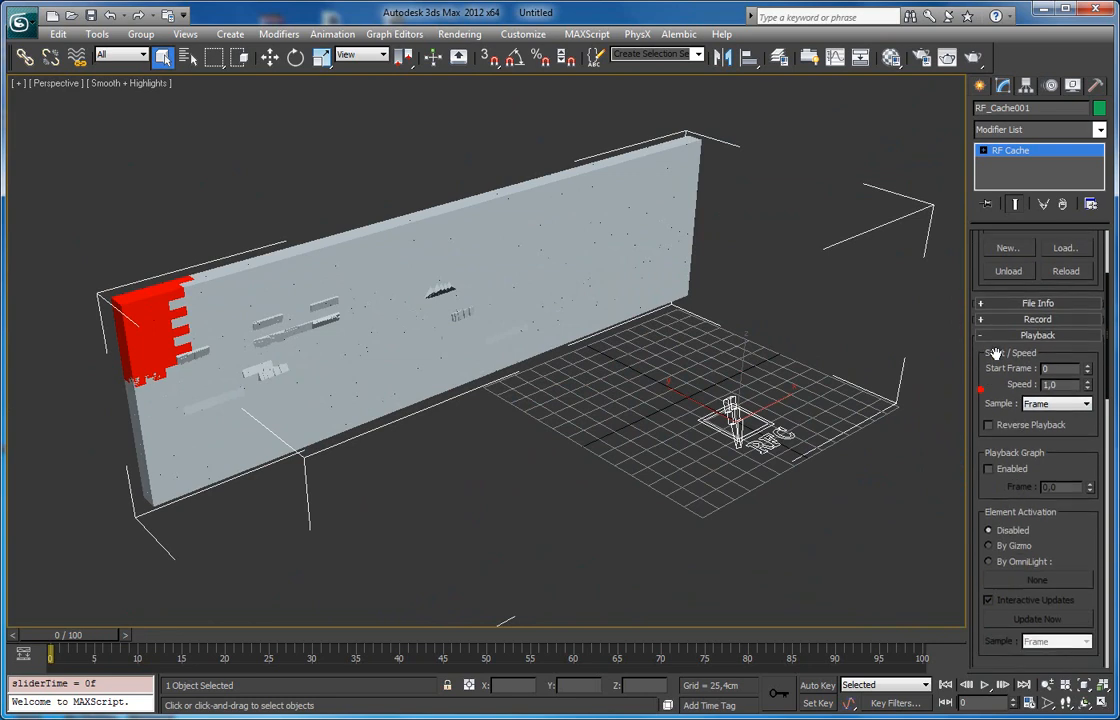
{"action": "left_click_drag", "start_coordinate": [89, 632], "coordinate": [185, 655]}
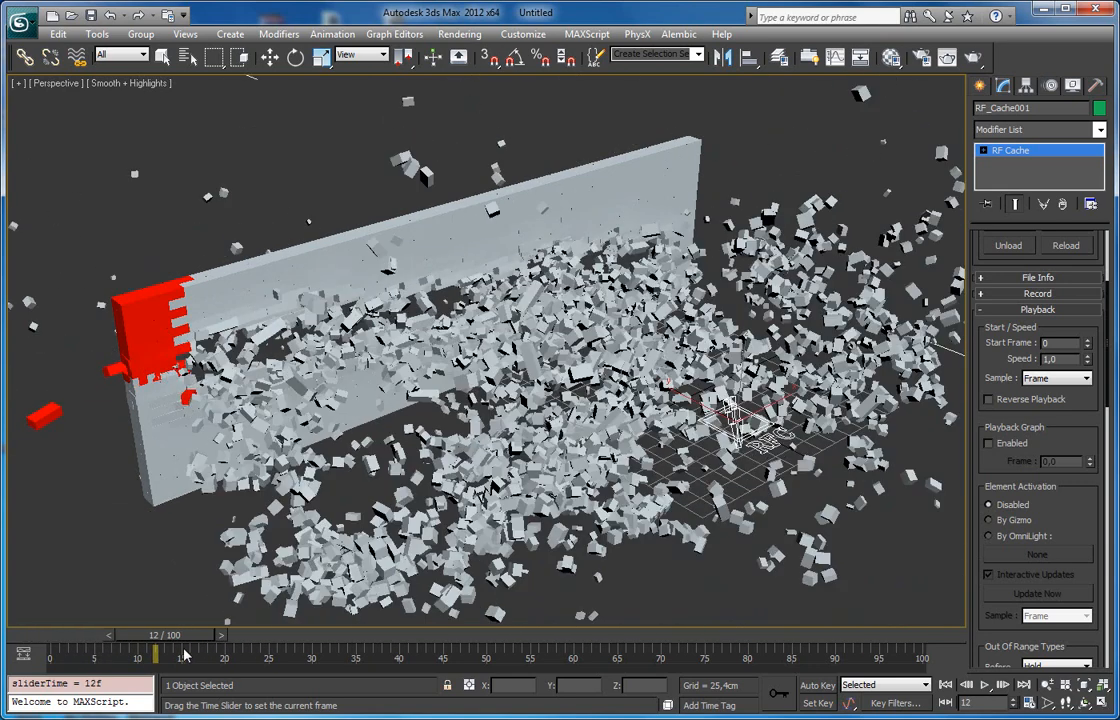
Clone the RF Cache along the X axis, placing the copy at about X 1372 cm.
{"action": "scroll", "coordinate": [232, 480], "scroll_direction": "down", "scroll_amount": 4}
{"action": "key", "text": "w"}
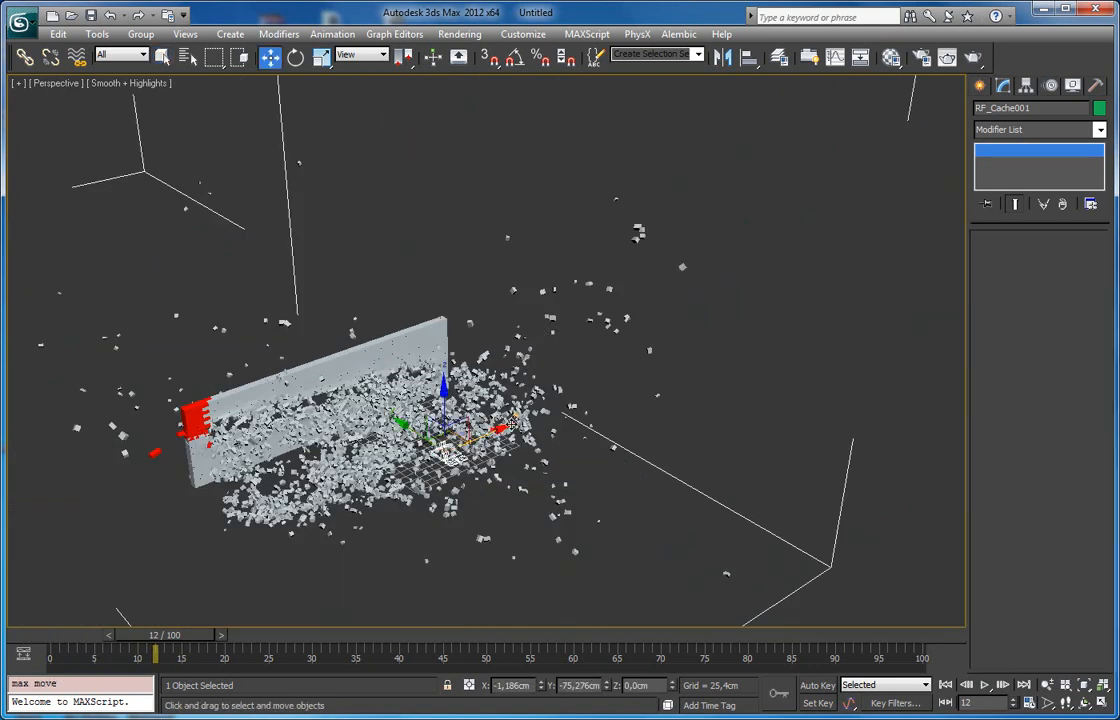
{"action": "left_click_drag", "start_coordinate": [455, 432], "coordinate": [780, 302], "text": "shift"}
{"action": "left_click", "coordinate": [566, 436]}
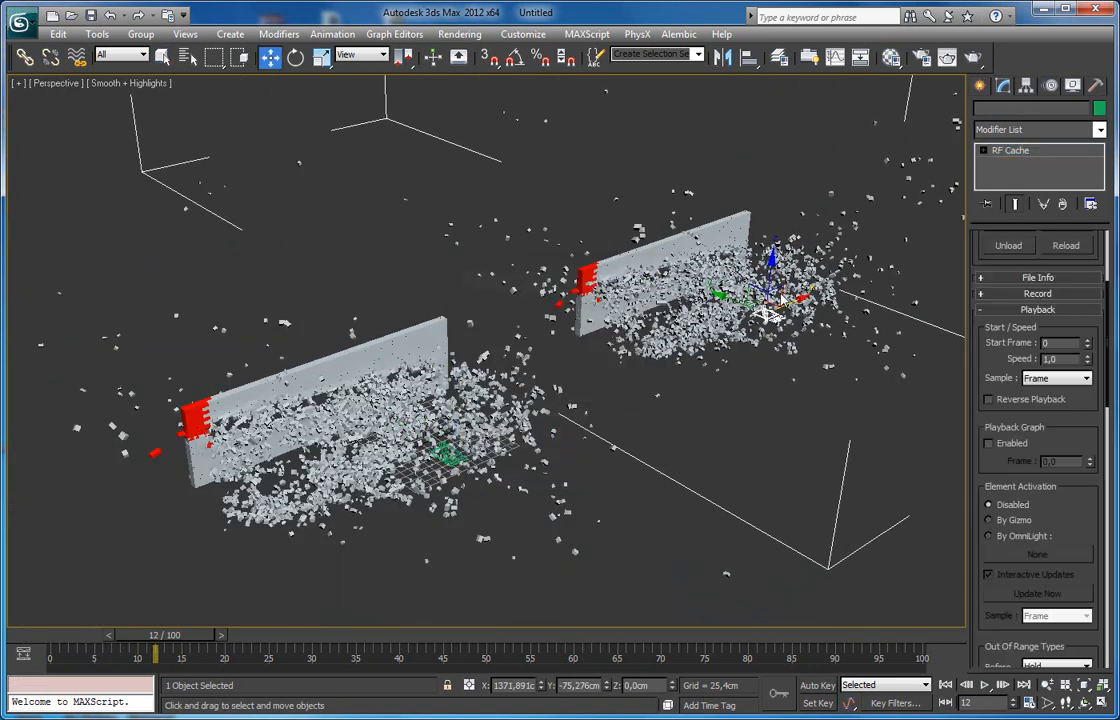
Set the copied cache's playback start frame to 15 and return the timeline to frame 0.
{"action": "scroll", "coordinate": [896, 347], "scroll_direction": "up", "scroll_amount": 3}
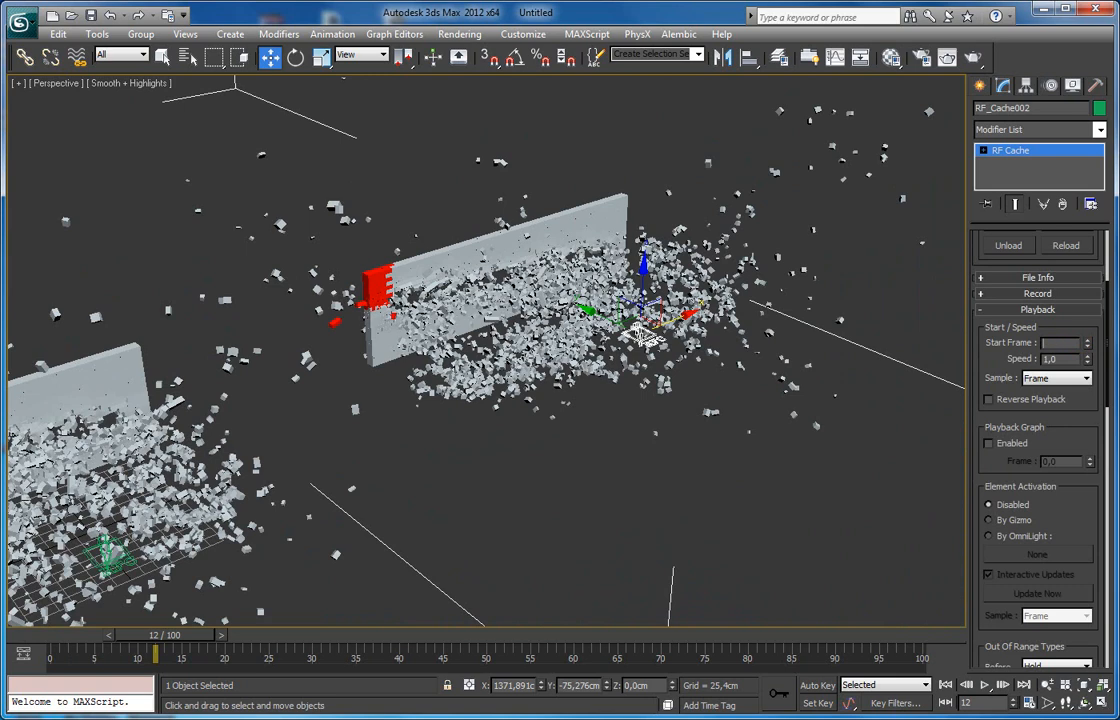
{"action": "key", "text": "Return"}
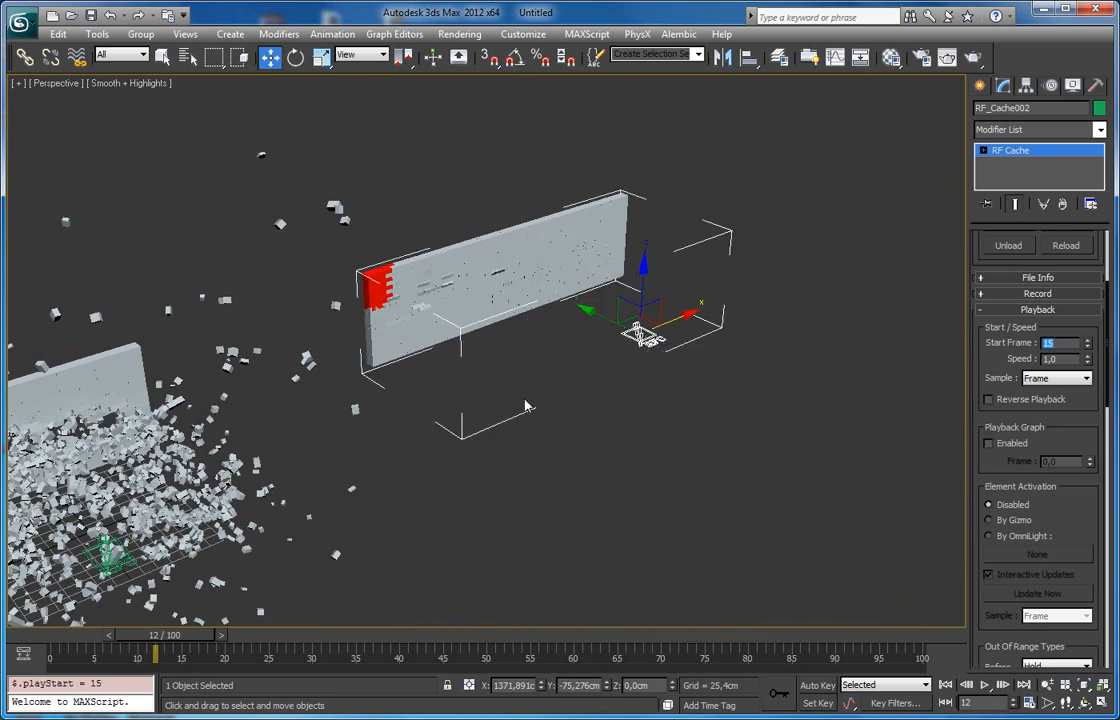
{"action": "left_click", "coordinate": [30, 636]}
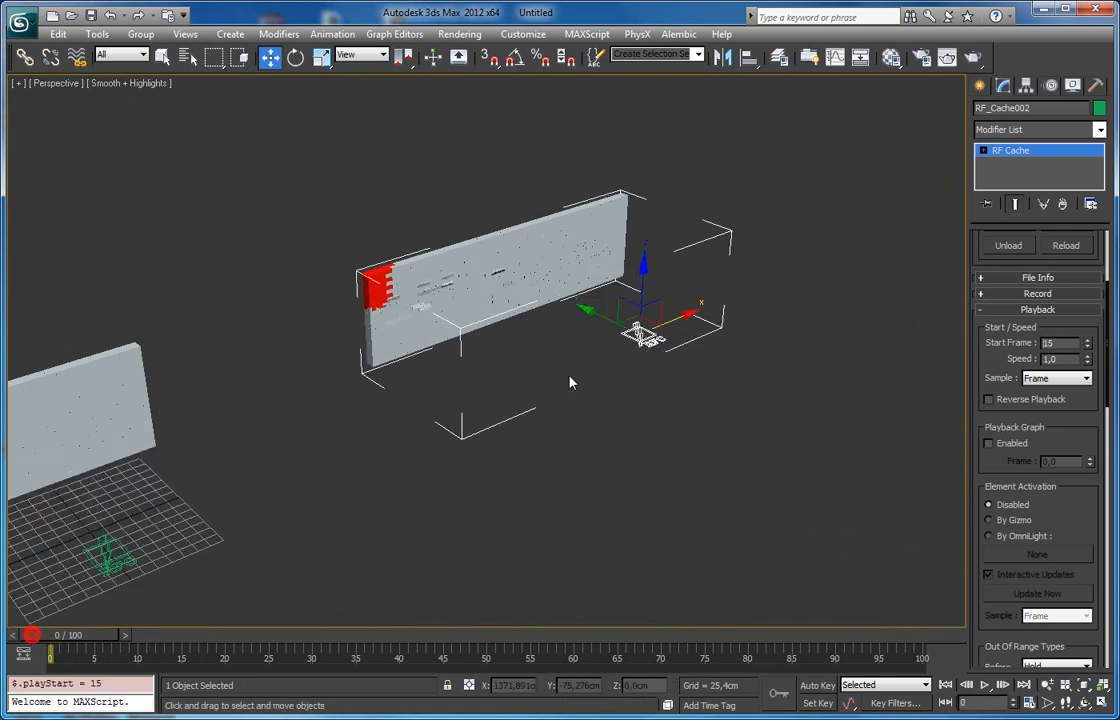
Move the copied cache along X to about 831 cm so its wall continues the original, and scrub the staggered destruction.
{"action": "left_click", "coordinate": [663, 332]}
{"action": "left_click", "coordinate": [681, 318]}
{"action": "left_click_drag", "start_coordinate": [686, 317], "coordinate": [513, 383]}
{"action": "middle_click_drag", "start_coordinate": [412, 456], "coordinate": [597, 370]}
{"action": "left_click", "coordinate": [603, 508]}
{"action": "middle_click_drag", "start_coordinate": [457, 505], "coordinate": [532, 485]}
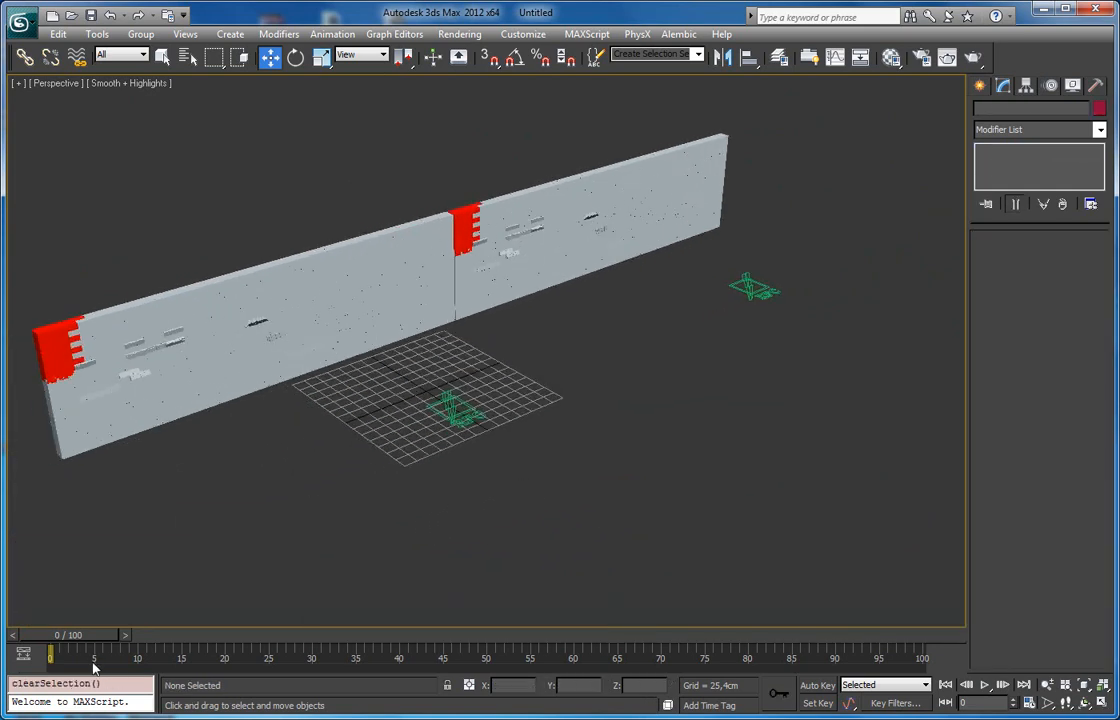
{"action": "left_click_drag", "start_coordinate": [95, 637], "coordinate": [90, 593]}
Delete the copied cache, select the original RF Cache, and frame it in the viewport.
{"action": "left_click", "coordinate": [480, 236]}
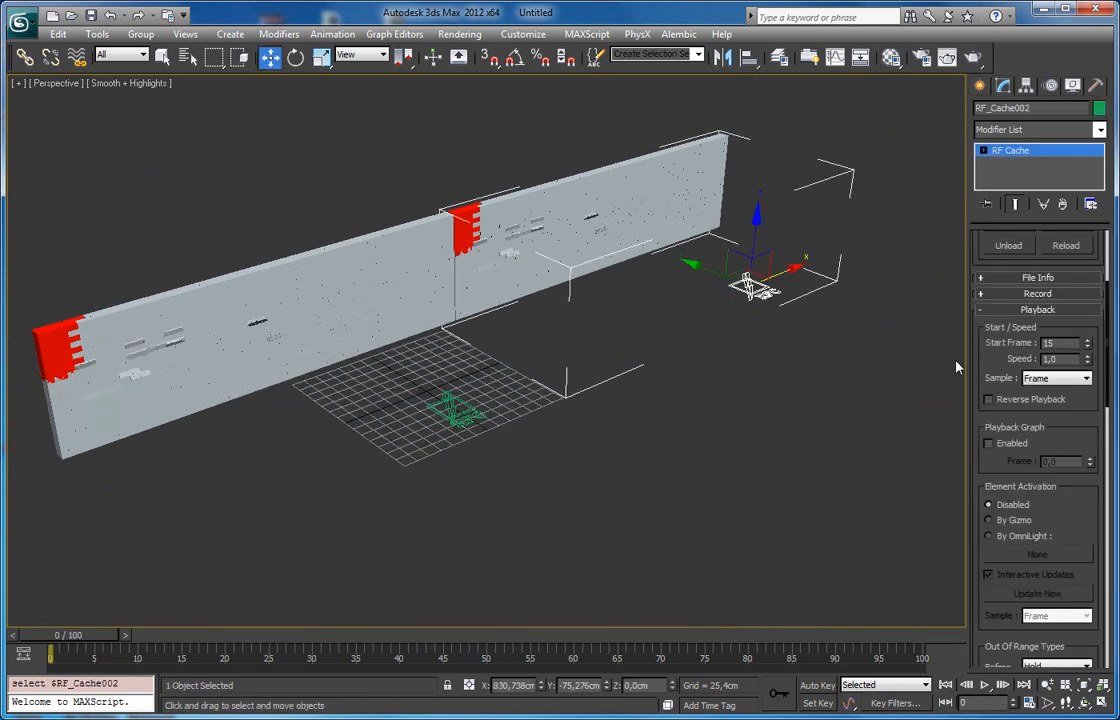
{"action": "key", "text": "Delete"}
{"action": "left_click", "coordinate": [243, 357]}
{"action": "key", "text": "z"}
{"action": "scroll", "coordinate": [408, 367], "scroll_direction": "up", "scroll_amount": 5}
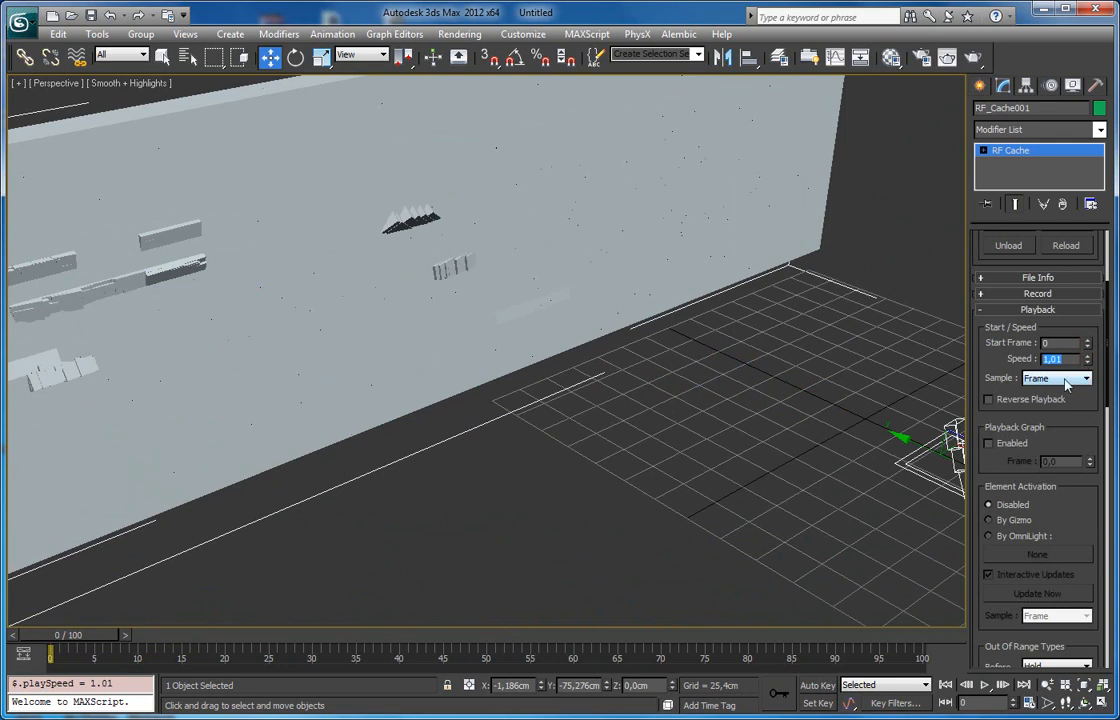
Try a playback speed of about 0.192 and review the Sample options, keeping Frame selected.
{"action": "left_click", "coordinate": [1057, 381]}
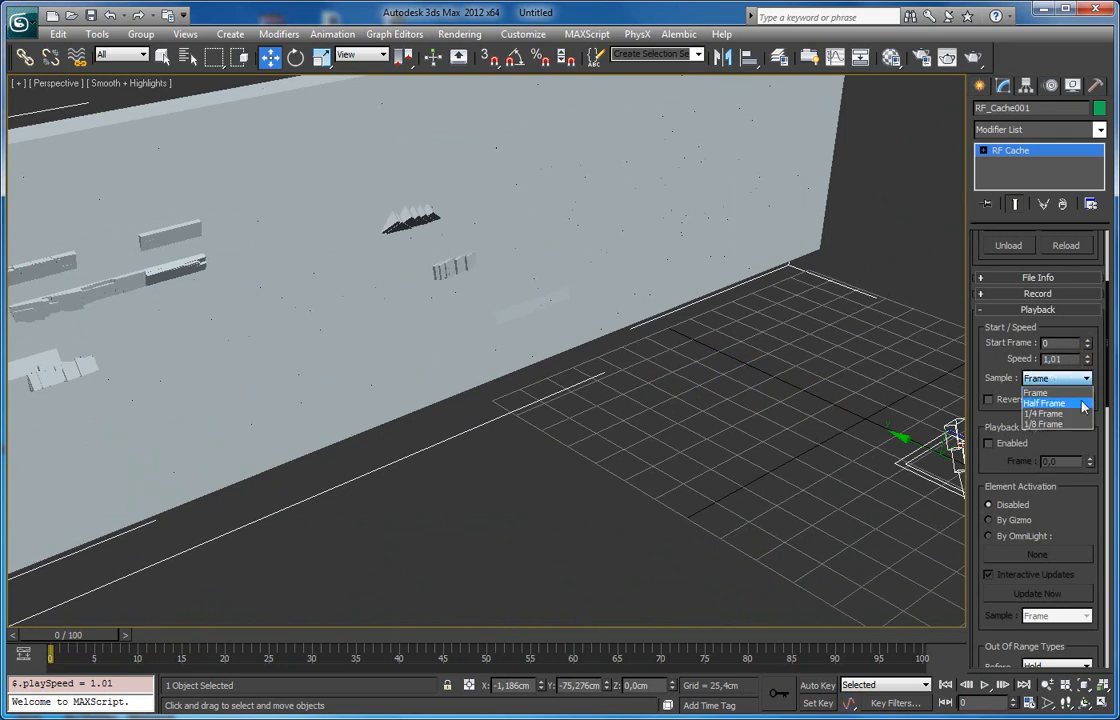
{"action": "left_click", "coordinate": [1046, 394]}
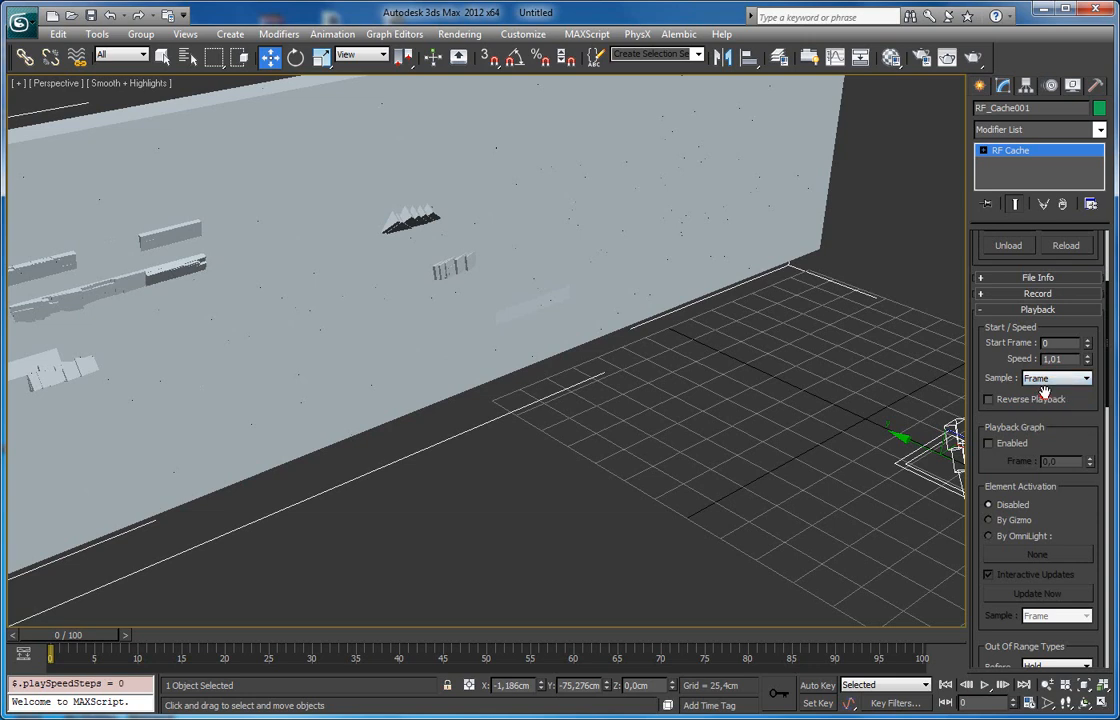
{"action": "left_click", "coordinate": [1047, 381]}
{"action": "left_click", "coordinate": [988, 355]}
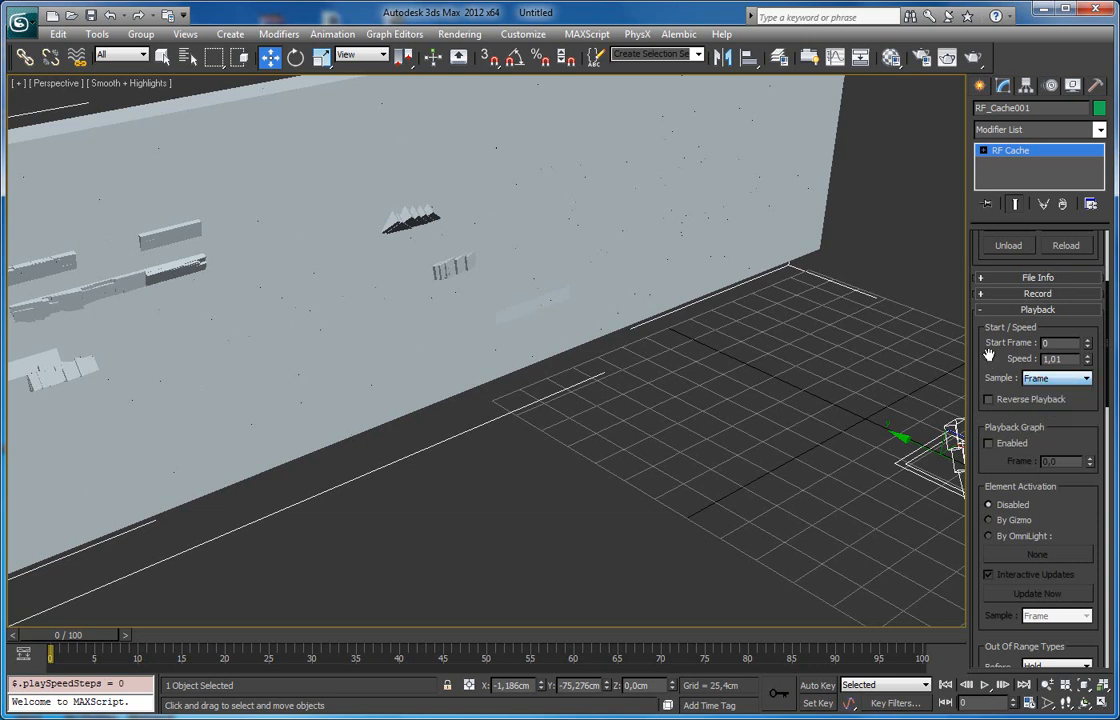
{"action": "left_click", "coordinate": [1057, 378]}
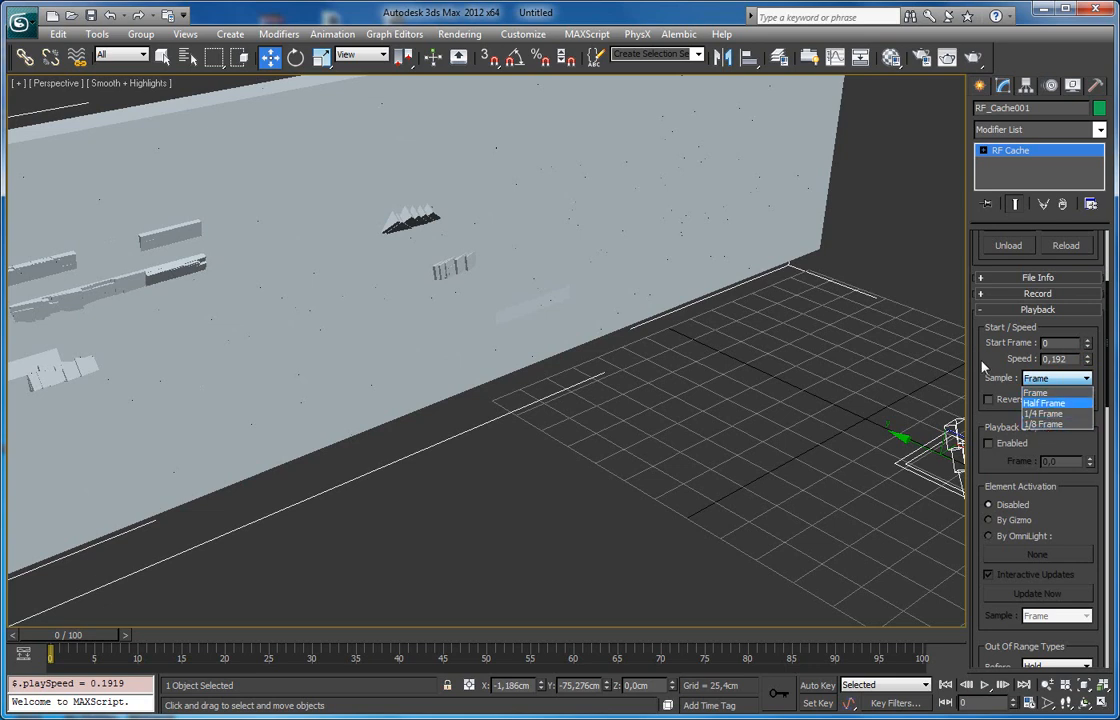
{"action": "left_click", "coordinate": [981, 366]}
{"action": "scroll", "coordinate": [385, 378], "scroll_direction": "down", "scroll_amount": 3}
{"action": "middle_click_drag", "start_coordinate": [375, 377], "coordinate": [494, 370]}
{"action": "left_click", "coordinate": [1063, 381]}
{"action": "left_click", "coordinate": [1048, 390]}
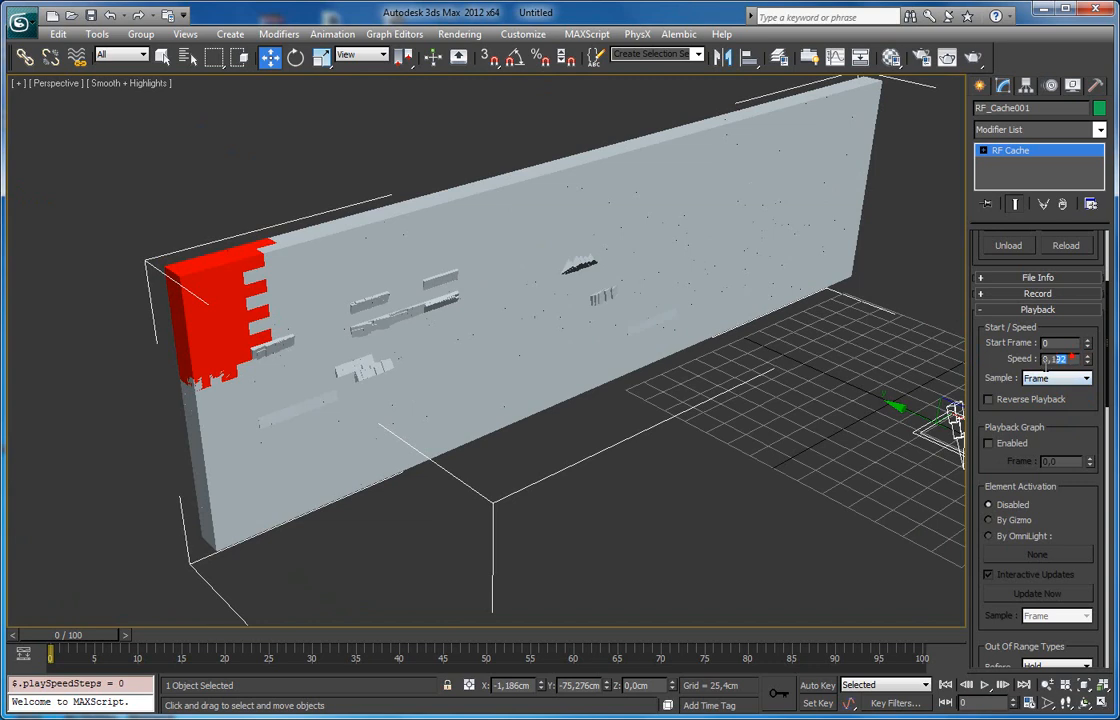
Set the cache's playback speed to 5, play the wall destruction, and return to frame 0.
{"action": "scroll", "coordinate": [688, 360], "scroll_direction": "down", "scroll_amount": 2}
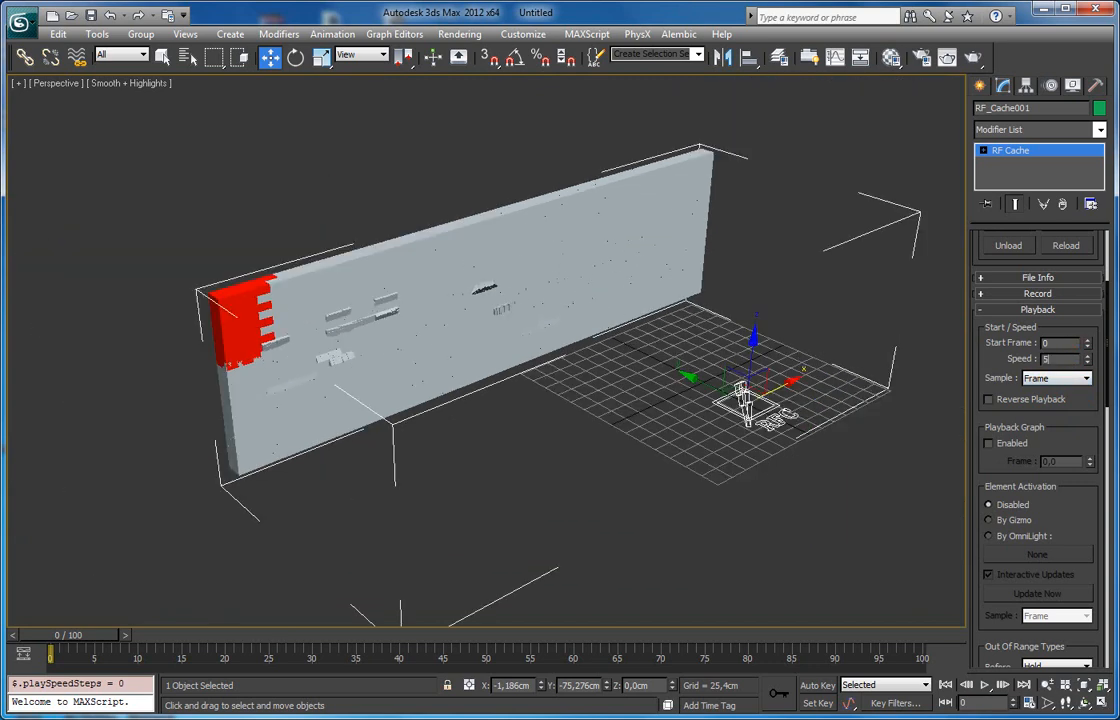
{"action": "left_click", "coordinate": [105, 634]}
{"action": "left_click", "coordinate": [986, 685]}
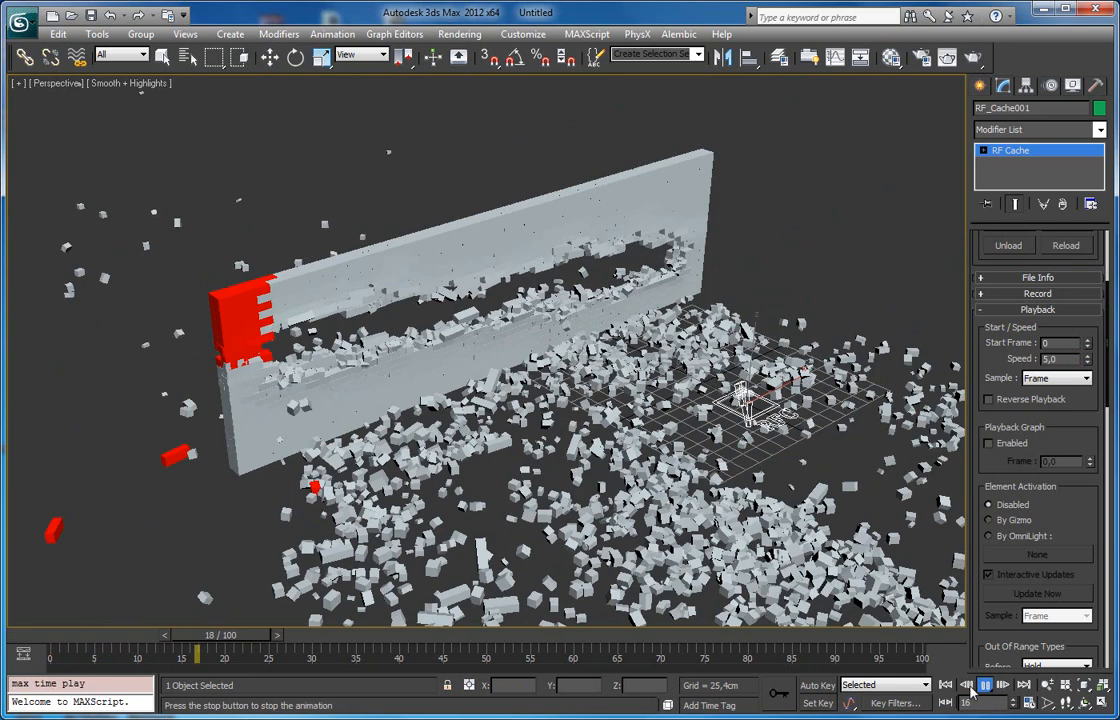
{"action": "left_click_drag", "start_coordinate": [485, 637], "coordinate": [48, 635]}
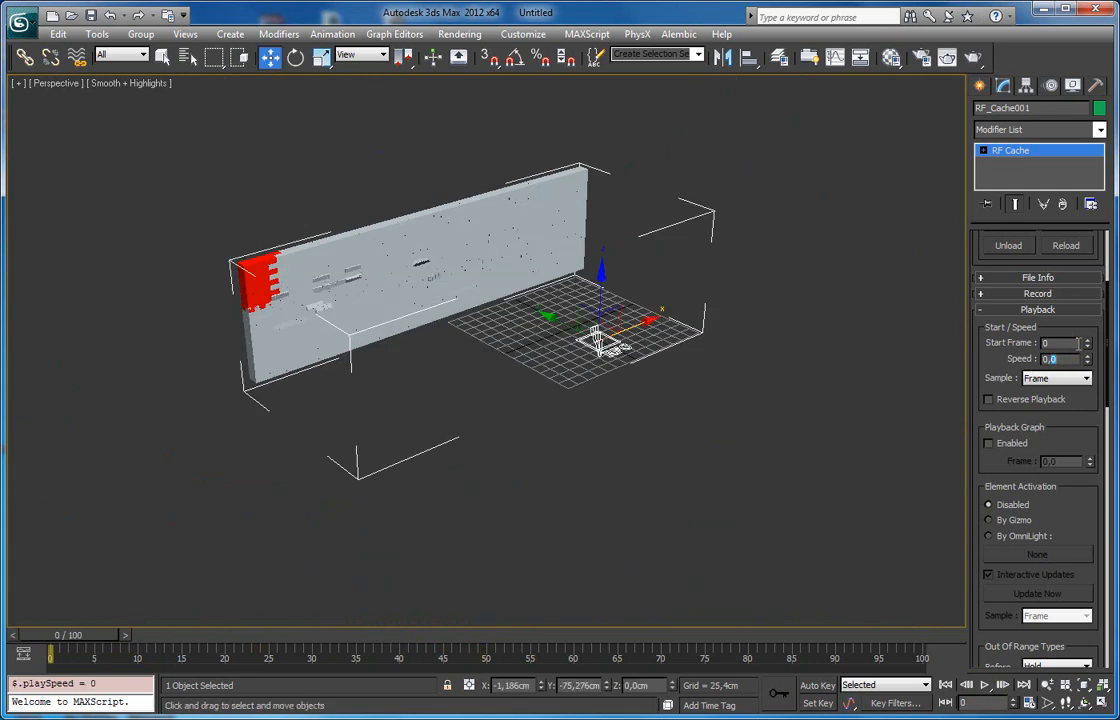
Set the cache's playback speed to 0.1, play the slow-motion destruction, and return to frame 0.
{"action": "left_click", "coordinate": [984, 686]}
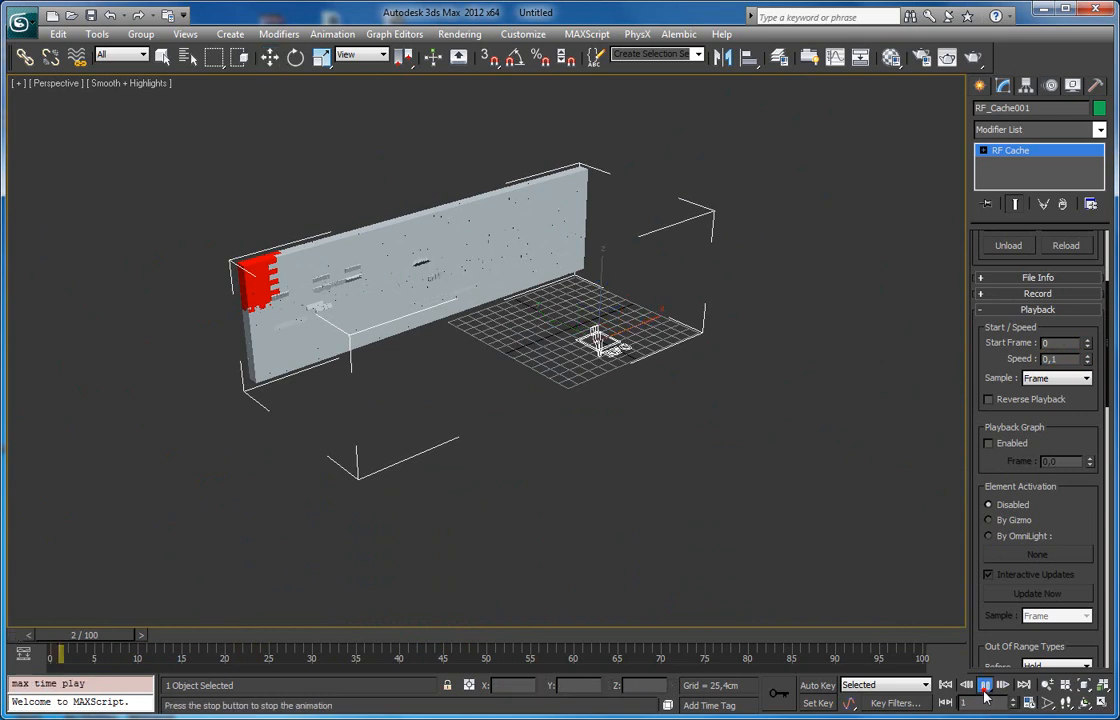
{"action": "scroll", "coordinate": [550, 212], "scroll_direction": "up", "scroll_amount": 5}
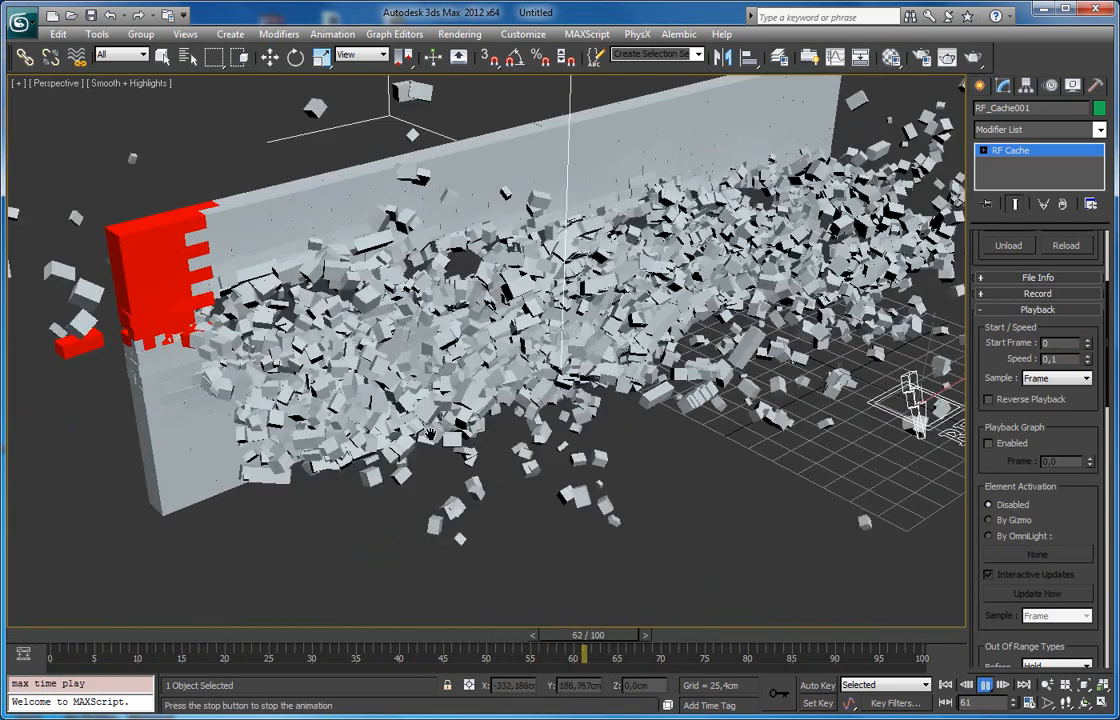
{"action": "left_click", "coordinate": [50, 638]}
{"action": "key", "text": "w"}
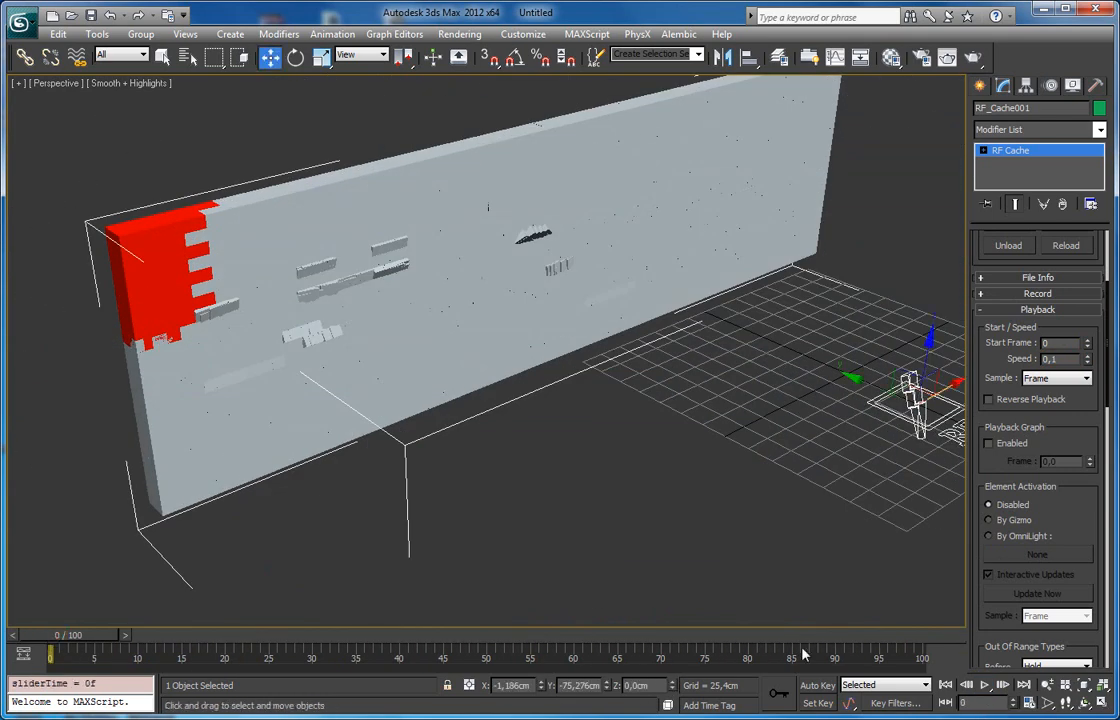
Replay the slowed destruction from frame 0, stop it, and scrub the timeline to frame 39.
{"action": "left_click", "coordinate": [984, 686]}
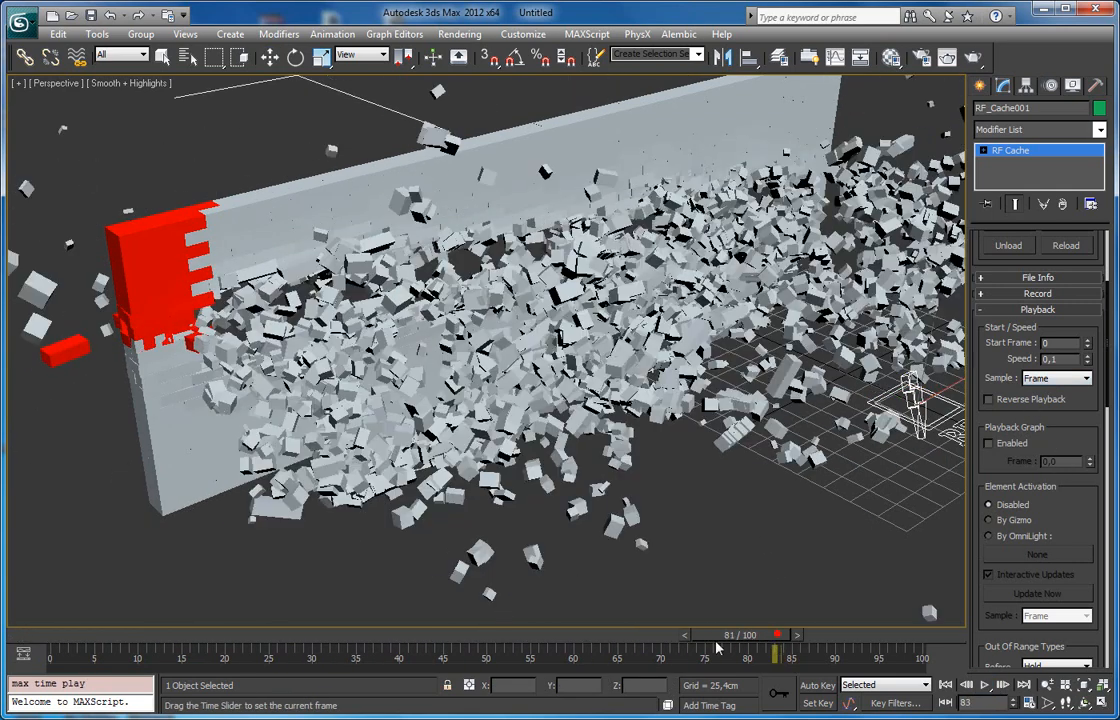
{"action": "left_click", "coordinate": [293, 638]}
{"action": "left_click_drag", "start_coordinate": [293, 640], "coordinate": [443, 652]}
{"action": "key", "text": "w"}
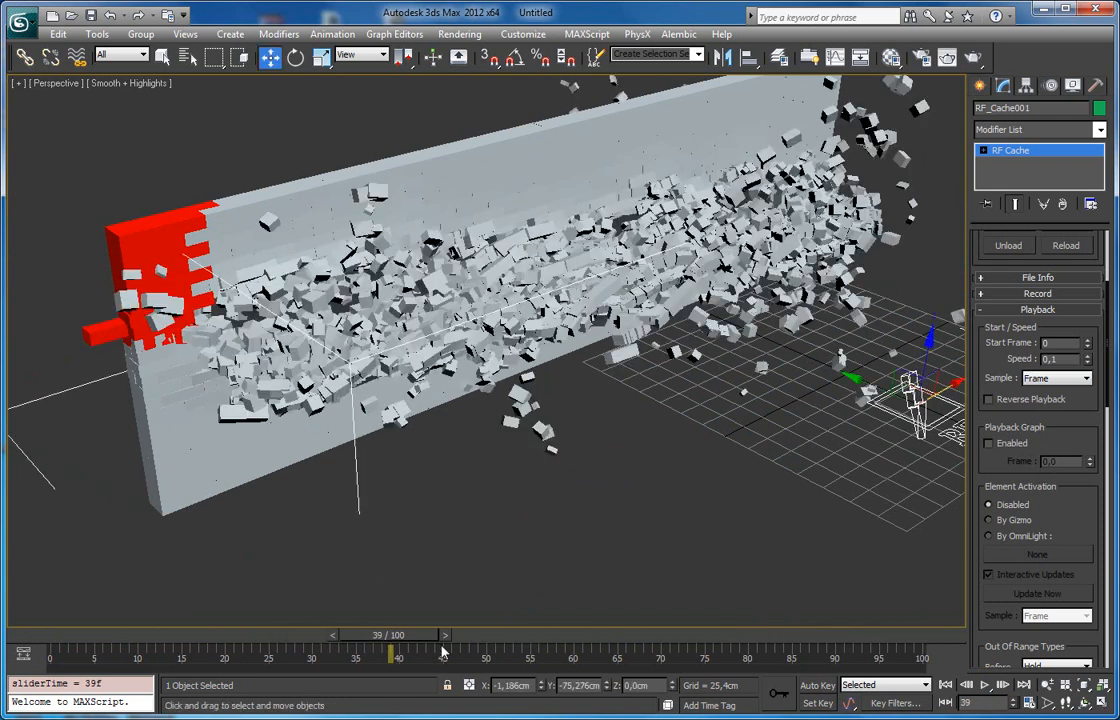
Set the cache's playback Sample to 1/8 Frame, scrub to frame 35, and enable Interpolate for the viewport.
{"action": "left_click", "coordinate": [1046, 384]}
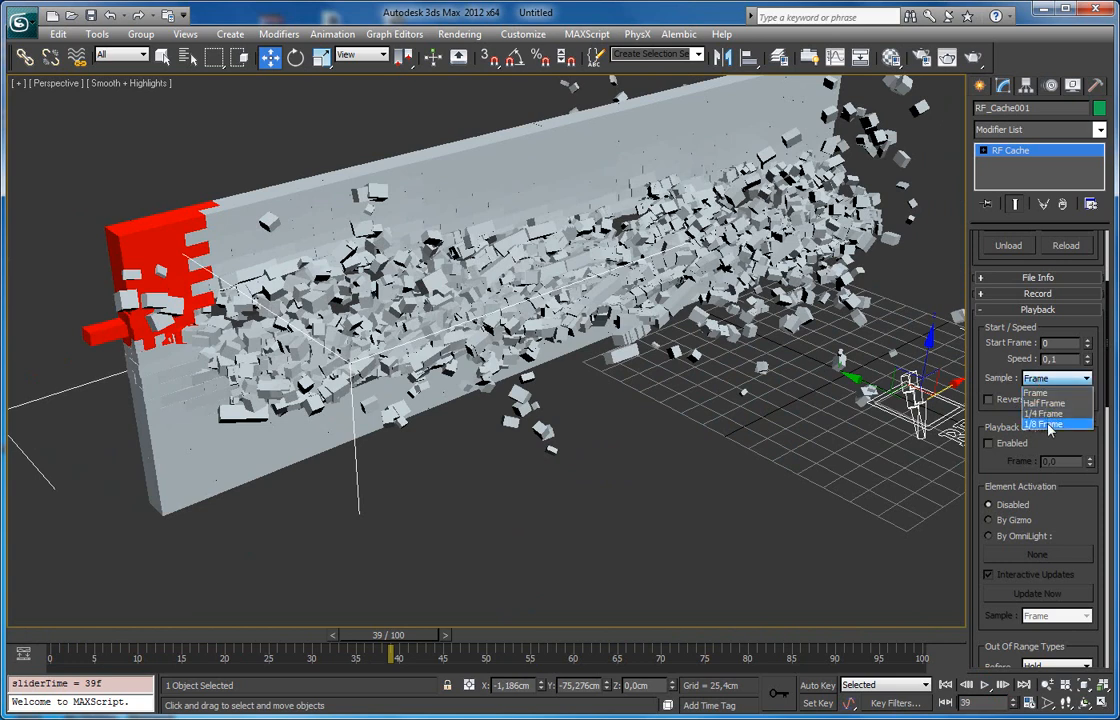
{"action": "left_click", "coordinate": [1045, 425]}
{"action": "left_click_drag", "start_coordinate": [390, 667], "coordinate": [359, 648]}
{"action": "left_click_drag", "start_coordinate": [991, 465], "coordinate": [990, 463]}
{"action": "scroll", "coordinate": [990, 463], "scroll_direction": "down", "scroll_amount": 10}
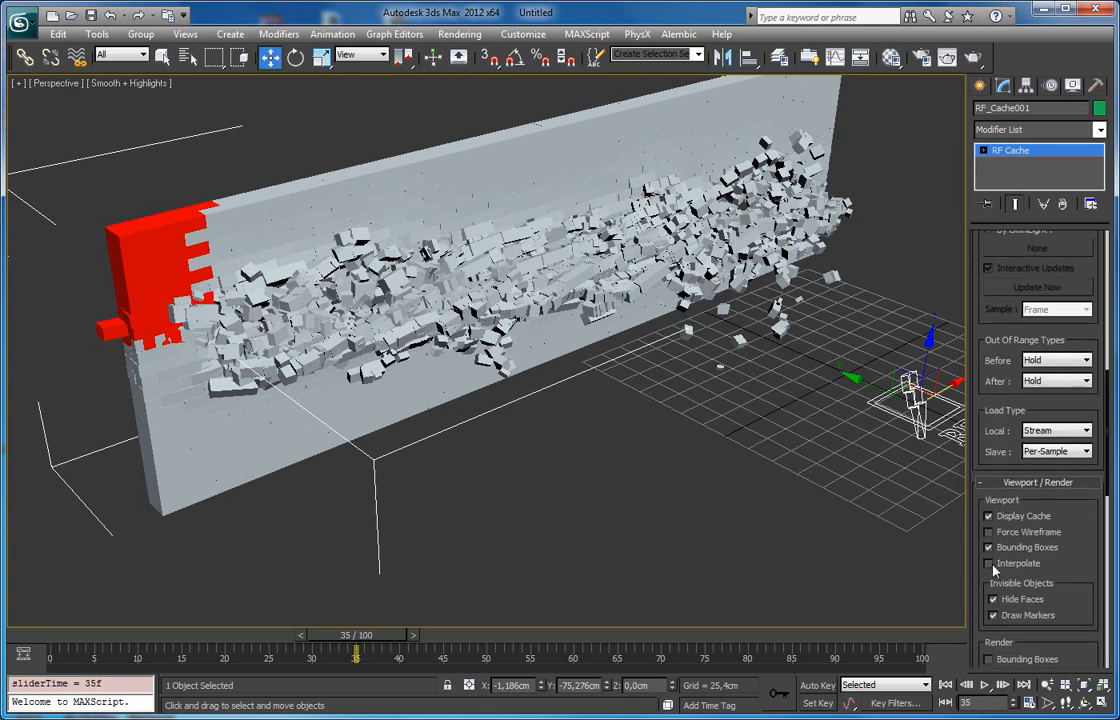
{"action": "left_click", "coordinate": [989, 564]}
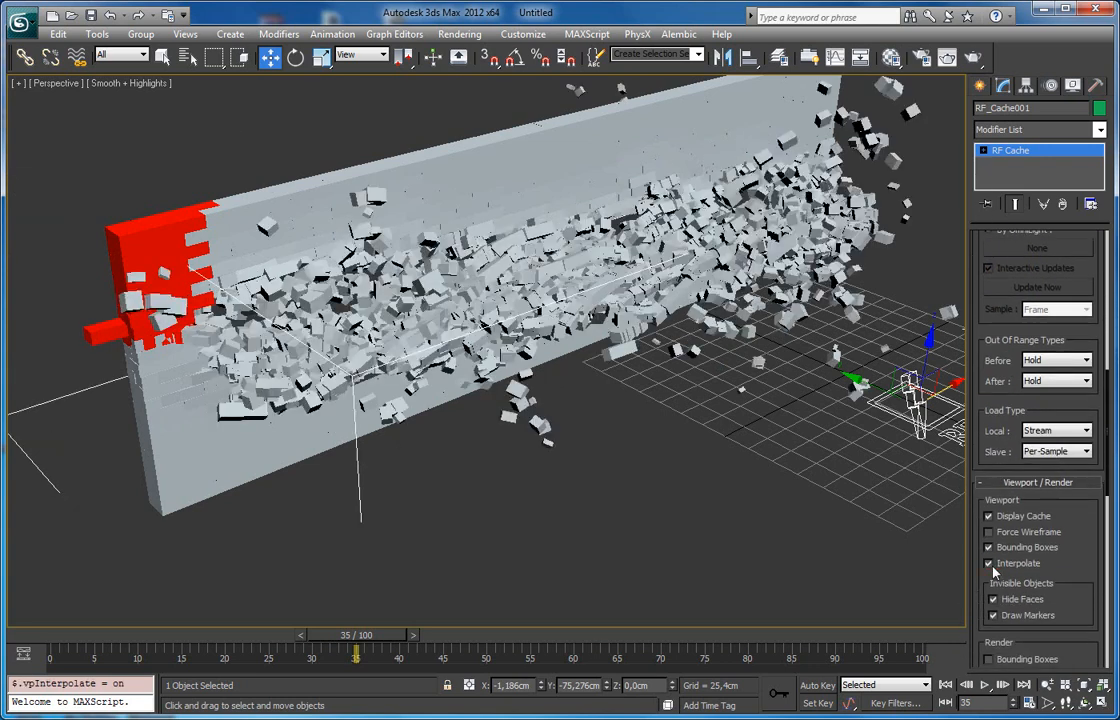
{"action": "scroll", "coordinate": [1018, 530], "scroll_direction": "up", "scroll_amount": 10}
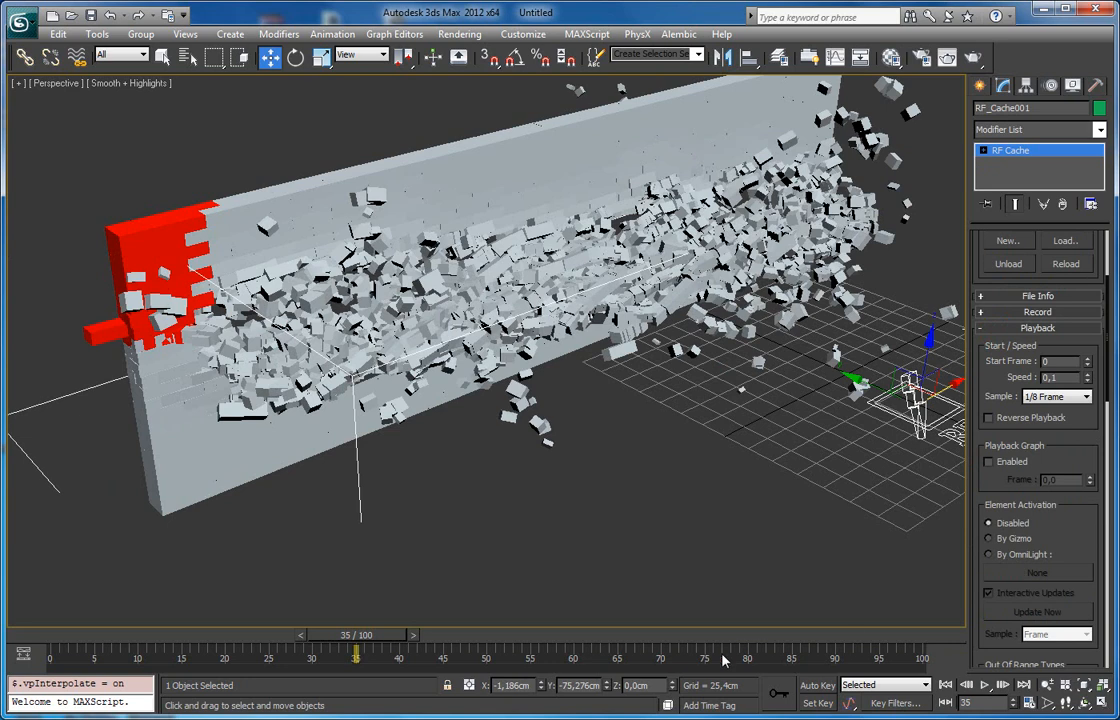
Return to frame 0 and play the interpolated slow-motion wall destruction.
{"action": "left_click_drag", "start_coordinate": [373, 646], "coordinate": [55, 645]}
{"action": "key", "text": "w"}
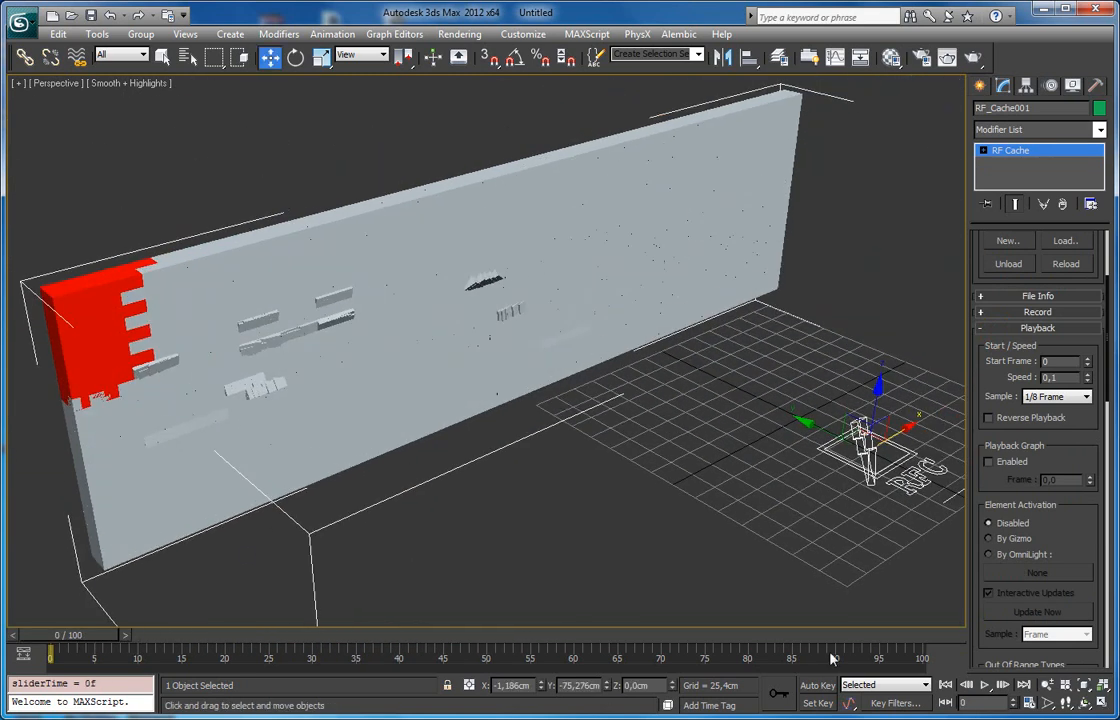
{"action": "left_click", "coordinate": [986, 688]}
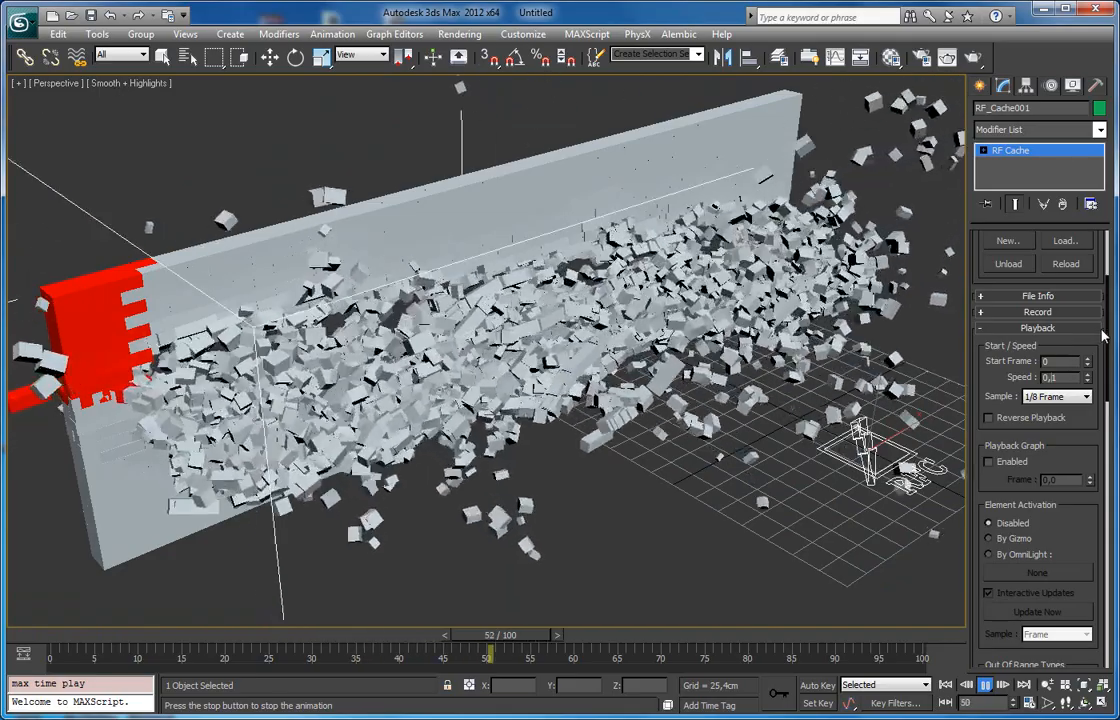
Set the cache's playback speed to 0.01, watch the crumbling bricks up close, and return to frame 0.
{"action": "type", "text": "0,05"}
{"action": "key", "text": "Return"}
{"action": "left_click_drag", "start_coordinate": [1069, 379], "coordinate": [1058, 387]}
{"action": "type", "text": "1"}
{"action": "key", "text": "Return"}
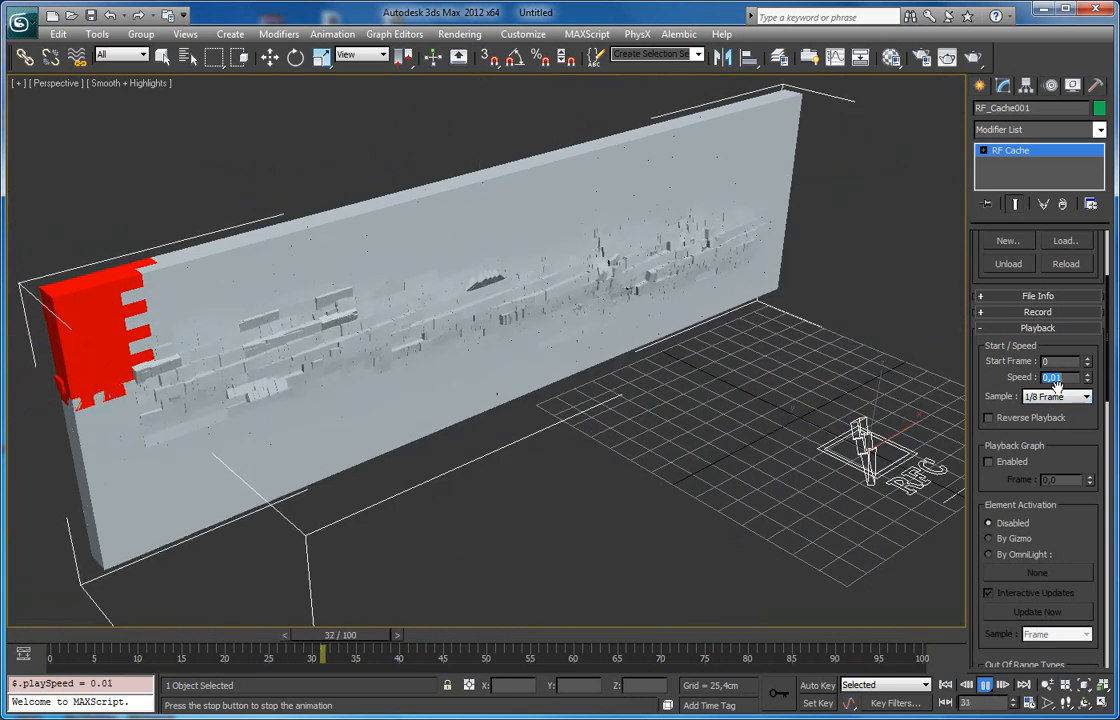
{"action": "scroll", "coordinate": [535, 350], "scroll_direction": "up", "scroll_amount": 6}
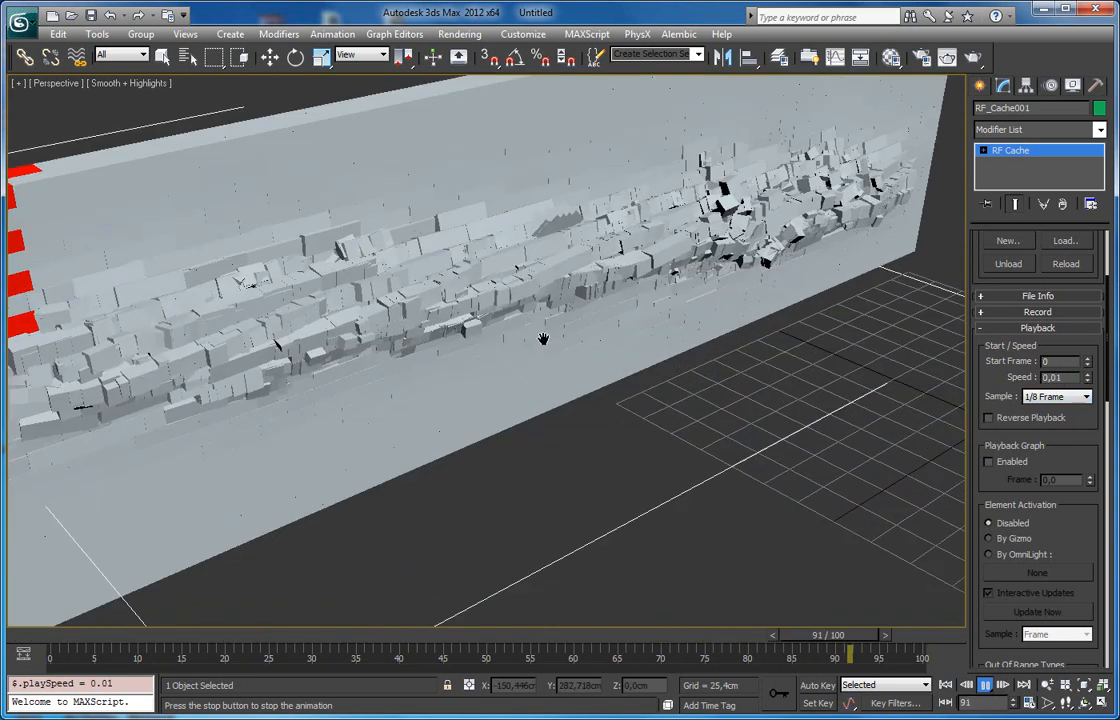
{"action": "left_click_drag", "start_coordinate": [342, 640], "coordinate": [35, 640]}
{"action": "key", "text": "w"}
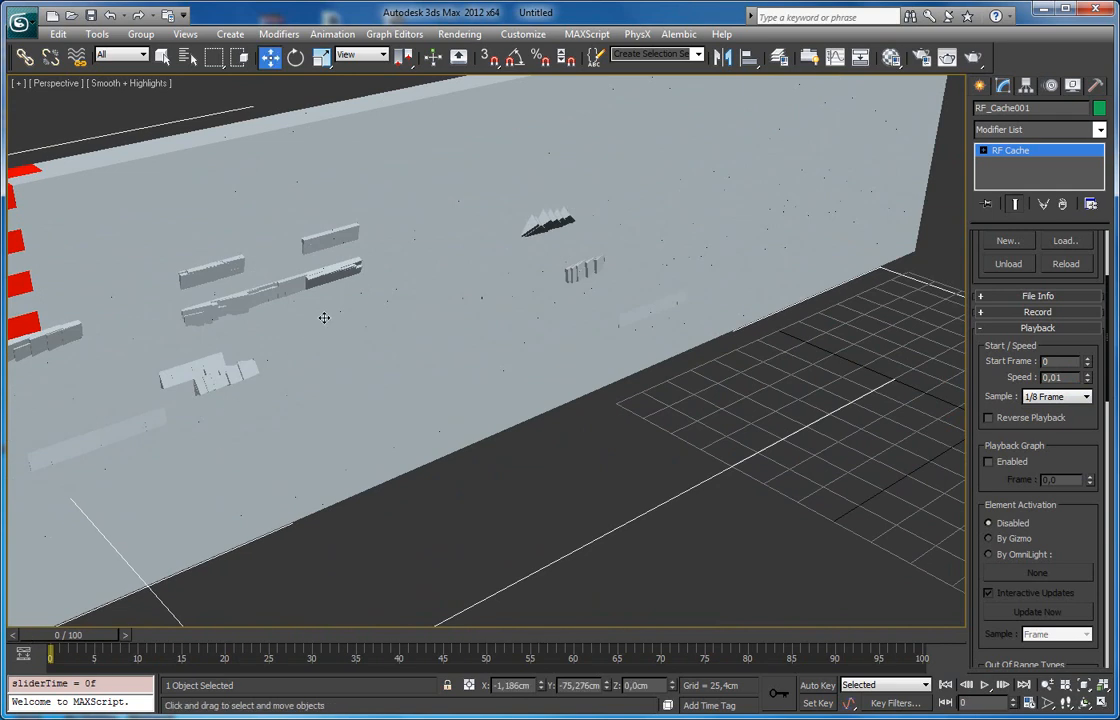
Bring the whole wall into view and extend the timeline's end time to frame 318.
{"action": "middle_click_drag", "start_coordinate": [340, 270], "coordinate": [366, 338]}
{"action": "scroll", "coordinate": [322, 365], "scroll_direction": "down", "scroll_amount": 4}
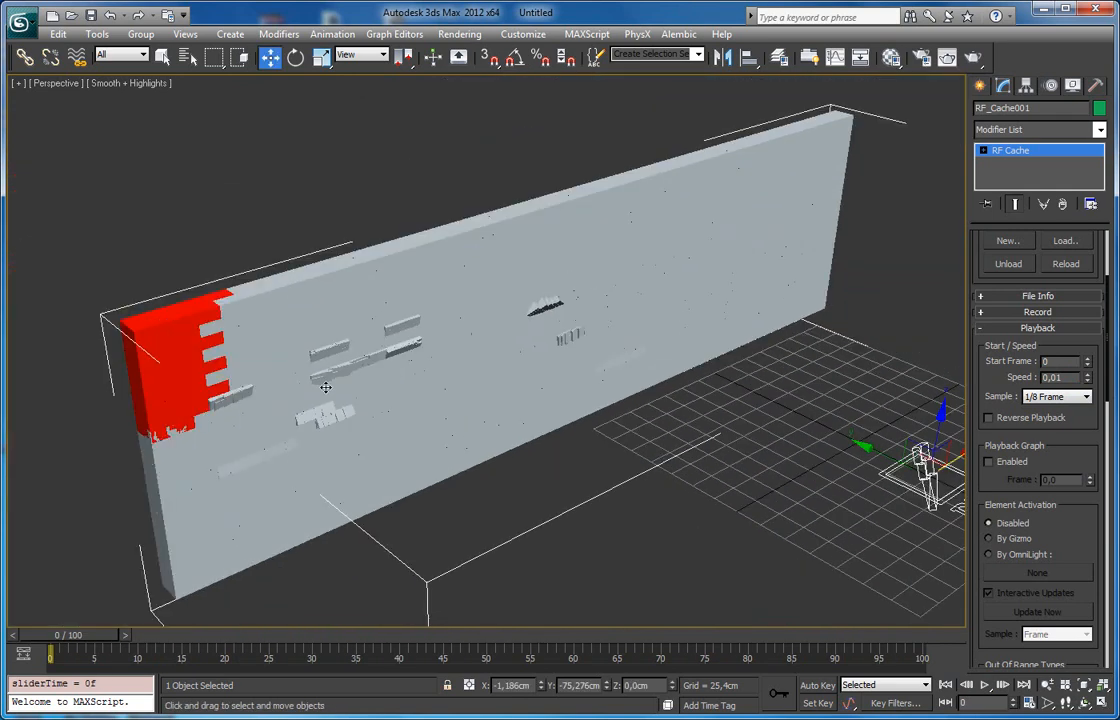
{"action": "right_click_drag", "start_coordinate": [858, 663], "coordinate": [515, 663], "text": "ctrl+alt"}
{"action": "right_click_drag", "start_coordinate": [775, 659], "coordinate": [425, 657], "text": "ctrl+alt"}
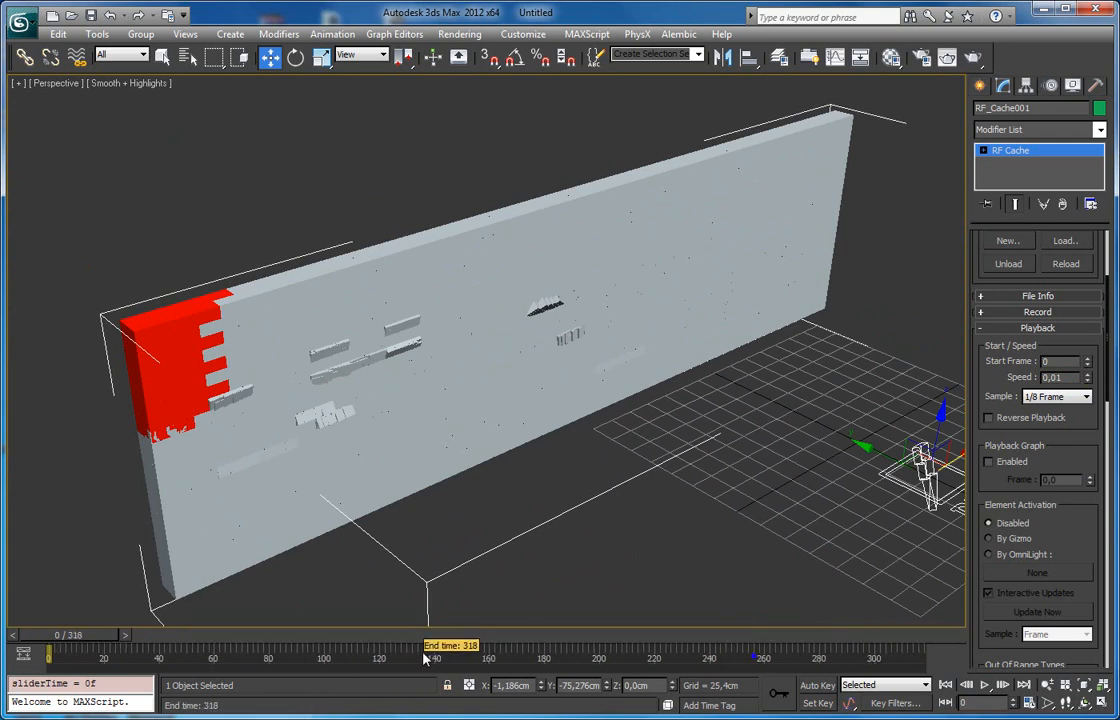
Play the extended slow-motion destruction, inspect the breaking bricks up close, and return to frame 0.
{"action": "left_click", "coordinate": [985, 685]}
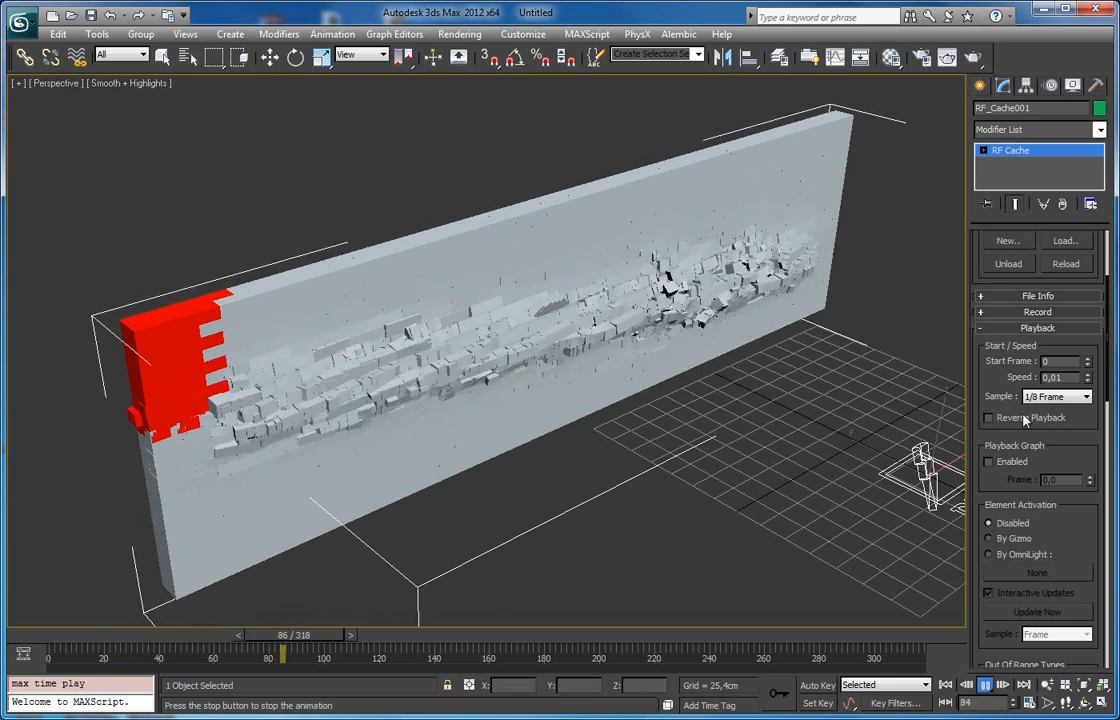
{"action": "scroll", "coordinate": [680, 345], "scroll_direction": "up", "scroll_amount": 5}
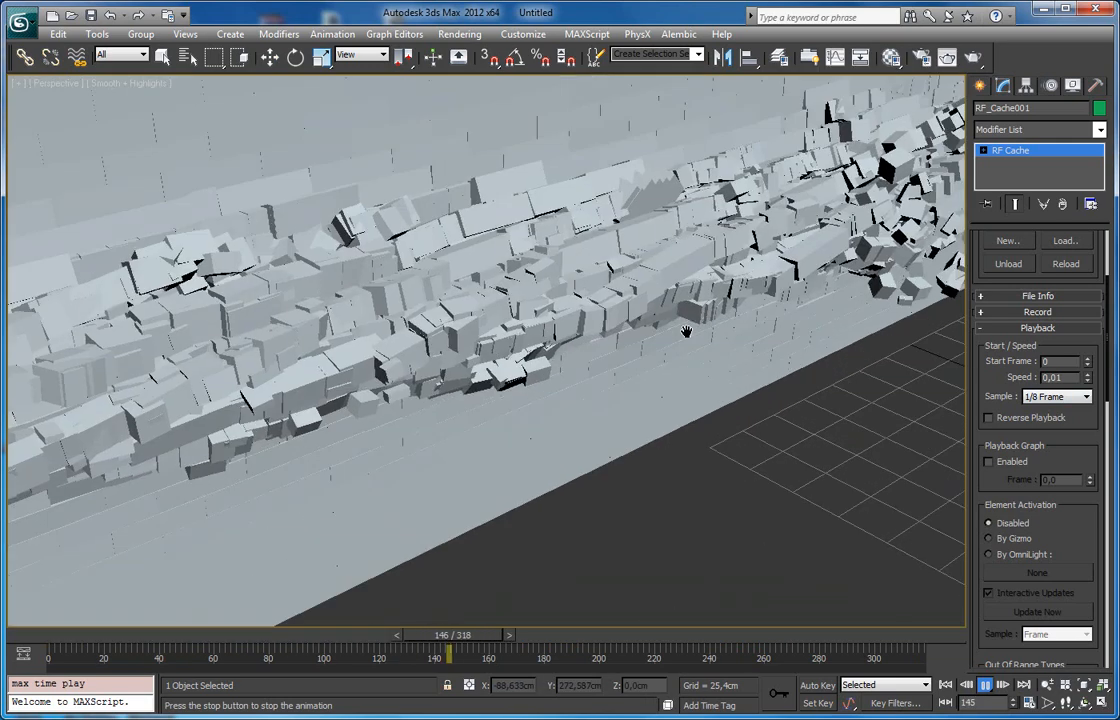
{"action": "scroll", "coordinate": [686, 332], "scroll_direction": "down", "scroll_amount": 5}
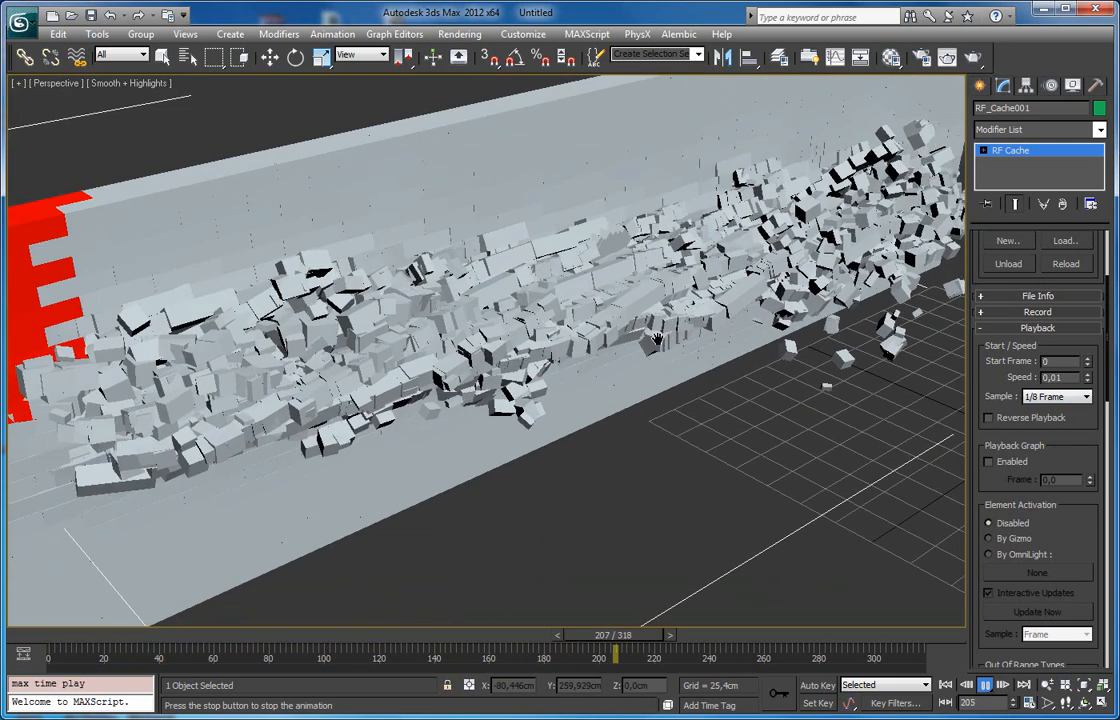
{"action": "left_click_drag", "start_coordinate": [782, 645], "coordinate": [60, 640]}
{"action": "key", "text": "w"}
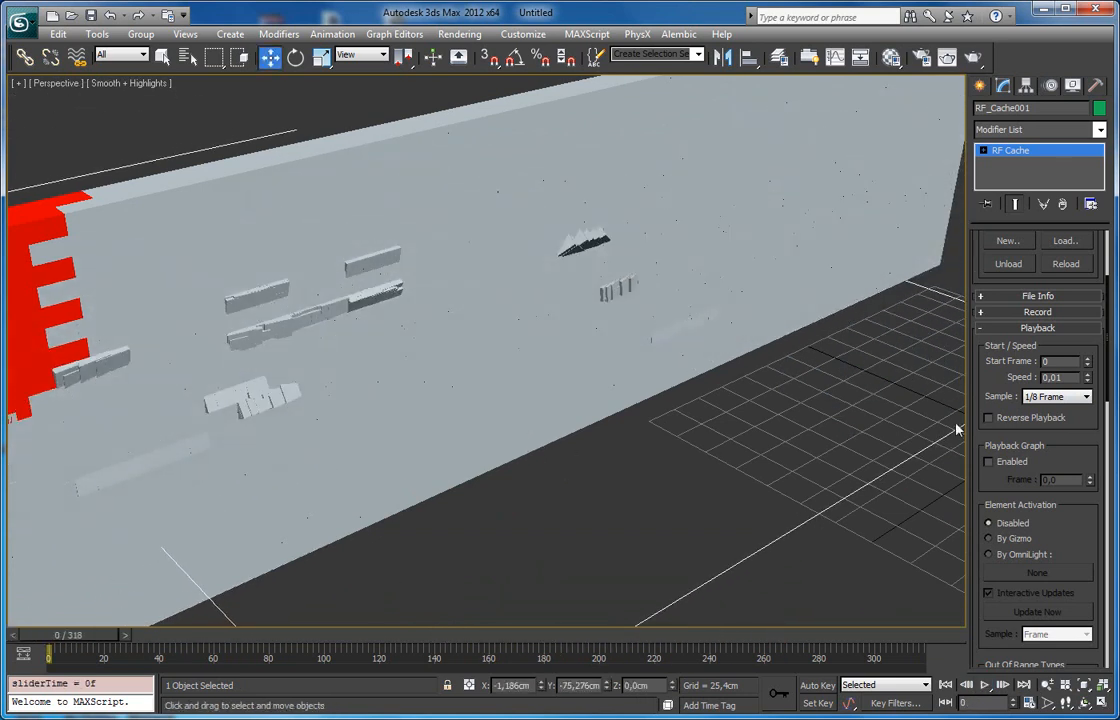
Reset the cache's playback speed to 1 and keep the timeline at frame 0.
{"action": "right_click", "coordinate": [1063, 379]}
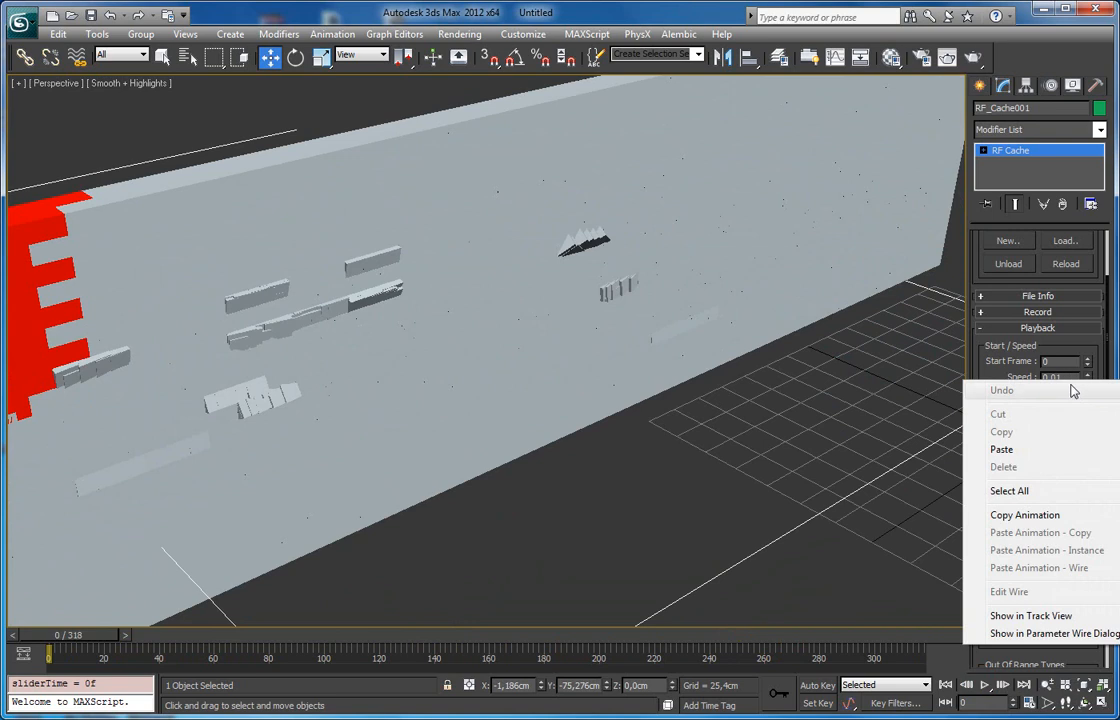
{"action": "left_click", "coordinate": [994, 354]}
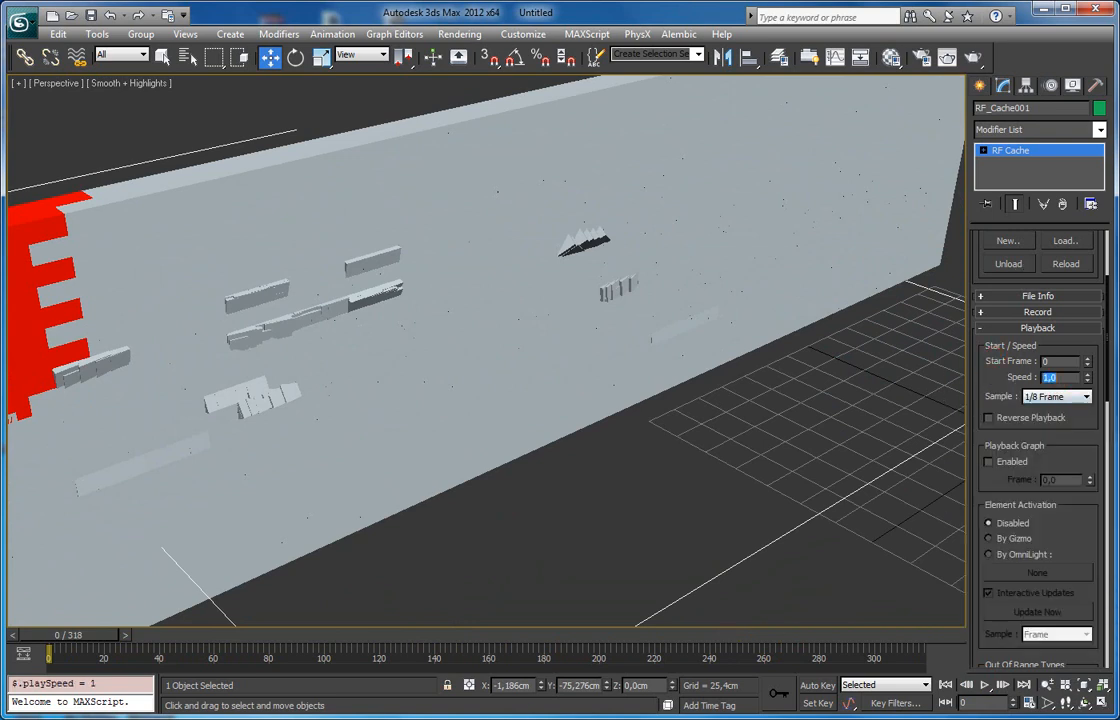
{"action": "left_click_drag", "start_coordinate": [104, 638], "coordinate": [78, 632]}
{"action": "right_click", "coordinate": [1069, 379]}
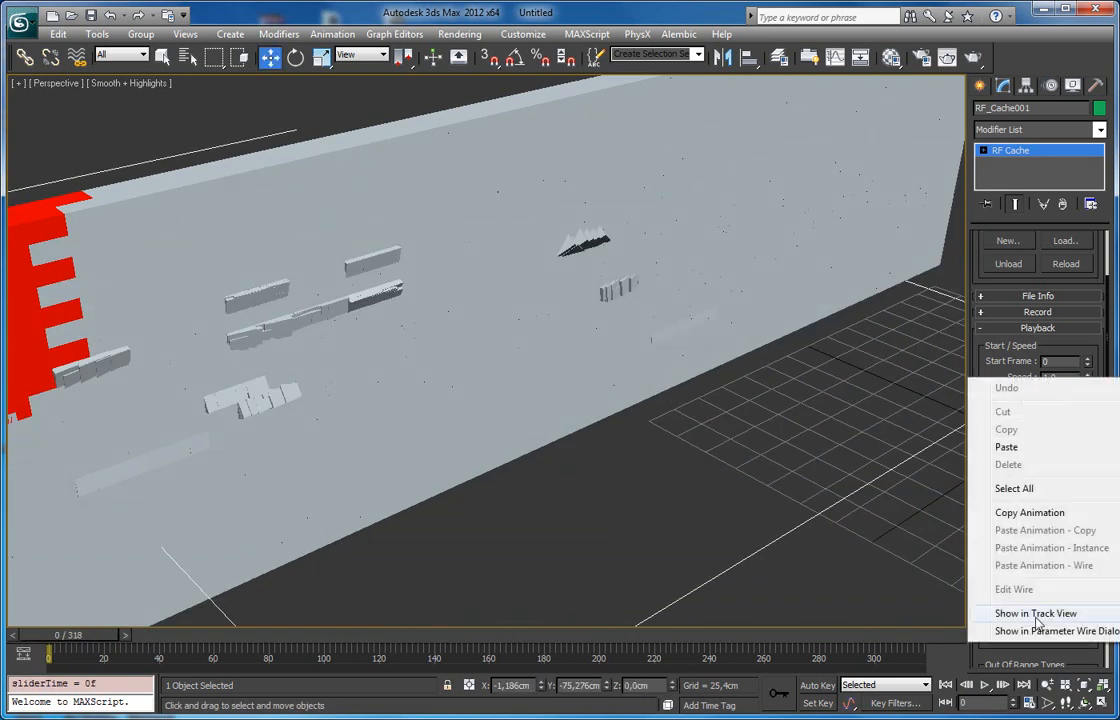
{"action": "left_click", "coordinate": [1035, 614]}
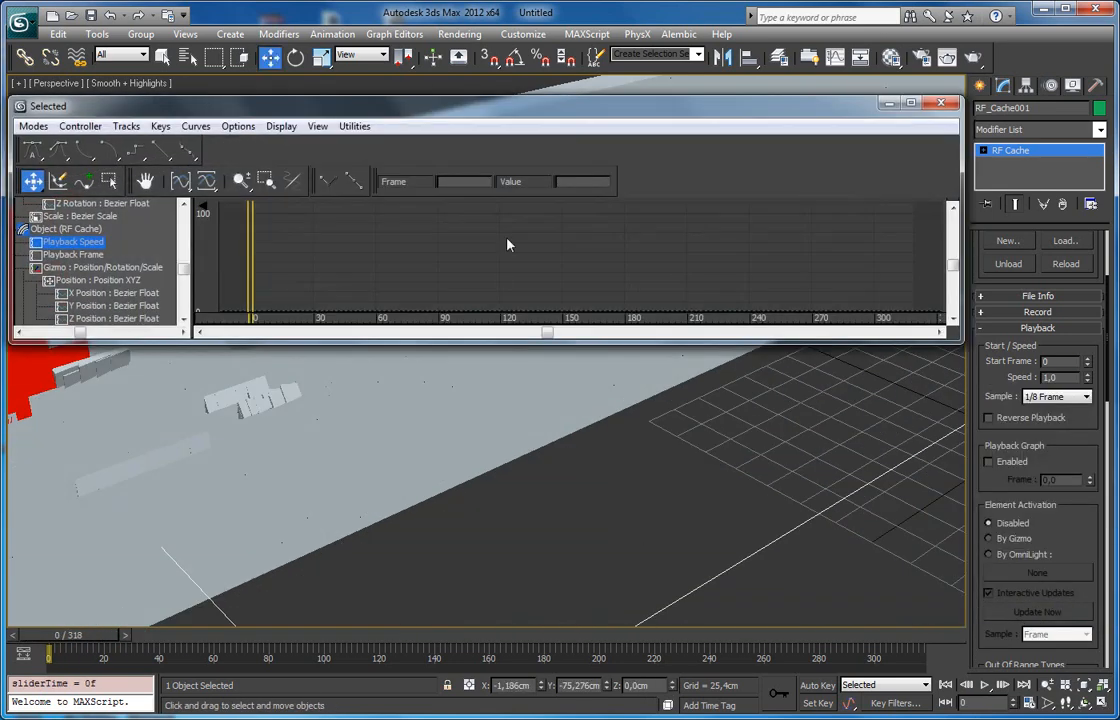
{"action": "left_click_drag", "start_coordinate": [956, 339], "coordinate": [964, 569]}
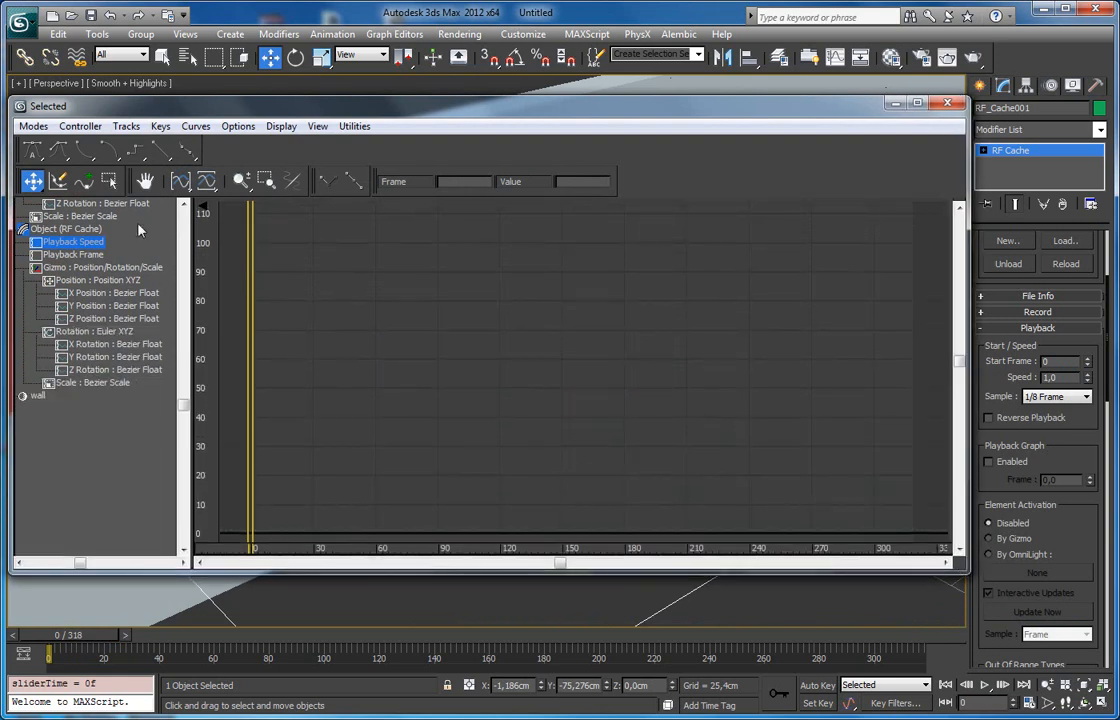
{"action": "left_click", "coordinate": [67, 244]}
{"action": "middle_click_drag", "start_coordinate": [324, 302], "coordinate": [331, 302]}
{"action": "middle_click_drag", "start_coordinate": [458, 392], "coordinate": [465, 225], "text": "ctrl+alt"}
{"action": "mouse_move", "coordinate": [490, 399]}
{"action": "middle_mouse_down", "text": "ctrl+alt"}
{"action": "mouse_move", "coordinate": [496, 282]}
{"action": "mouse_move", "coordinate": [501, 396]}
{"action": "middle_mouse_up", "text": "ctrl+alt"}
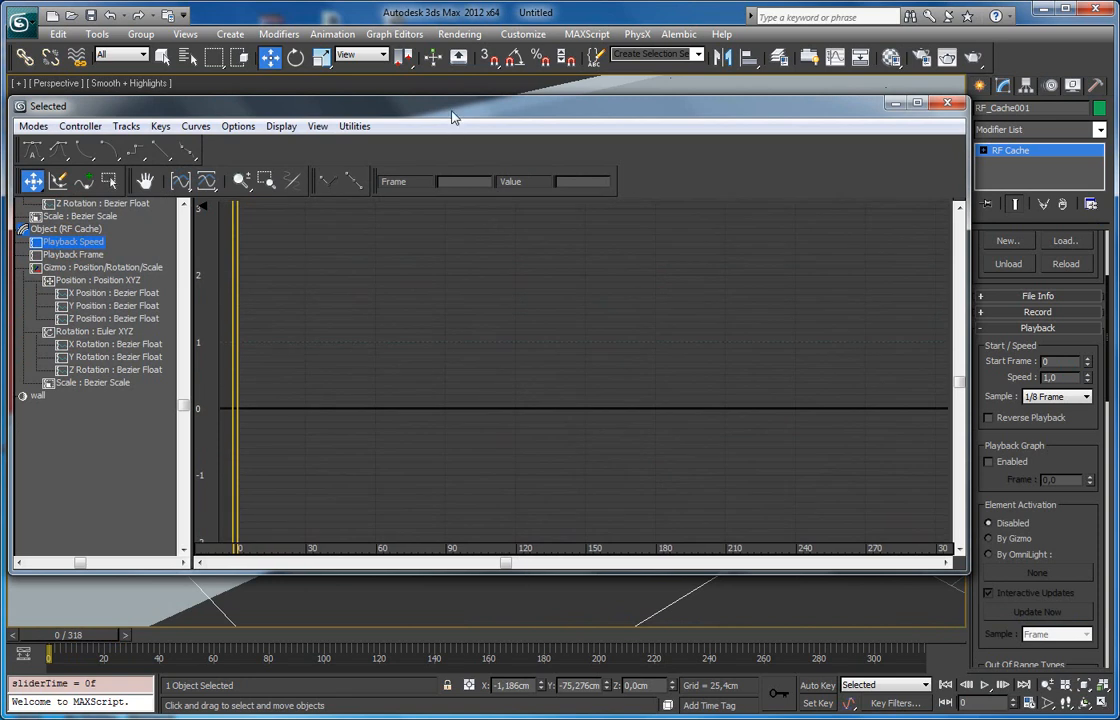
{"action": "left_click", "coordinate": [948, 104]}
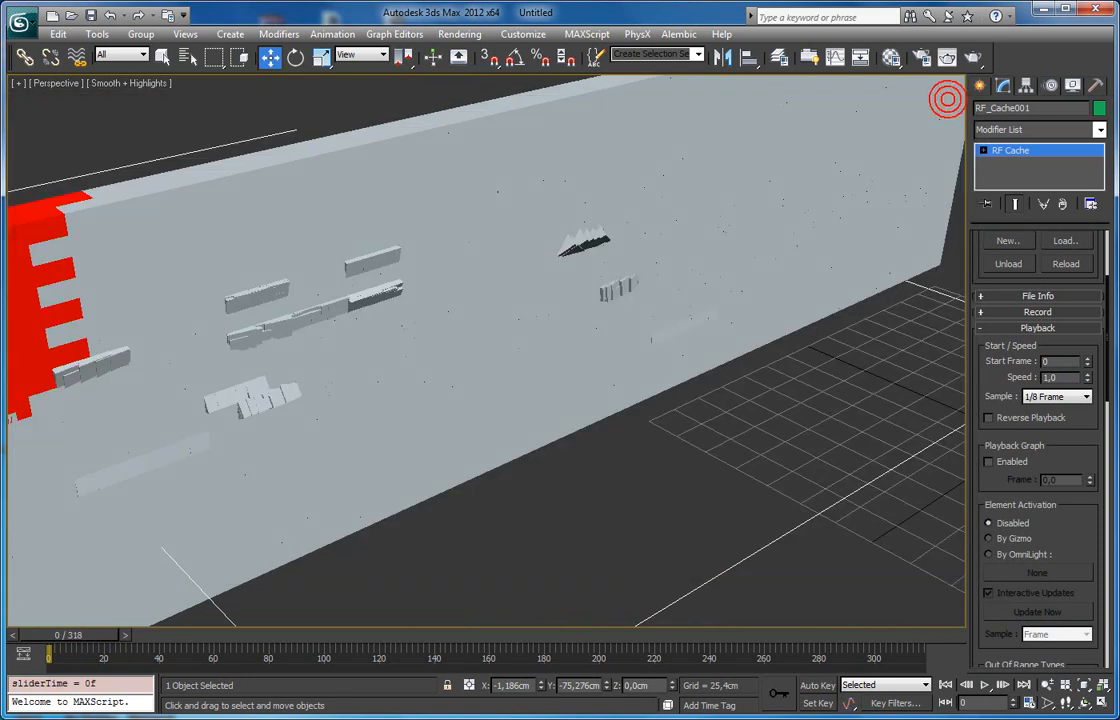
Open and enlarge the Mini Curve Editor, show the whole wall, and move the time to frame 6.
{"action": "left_click", "coordinate": [26, 655]}
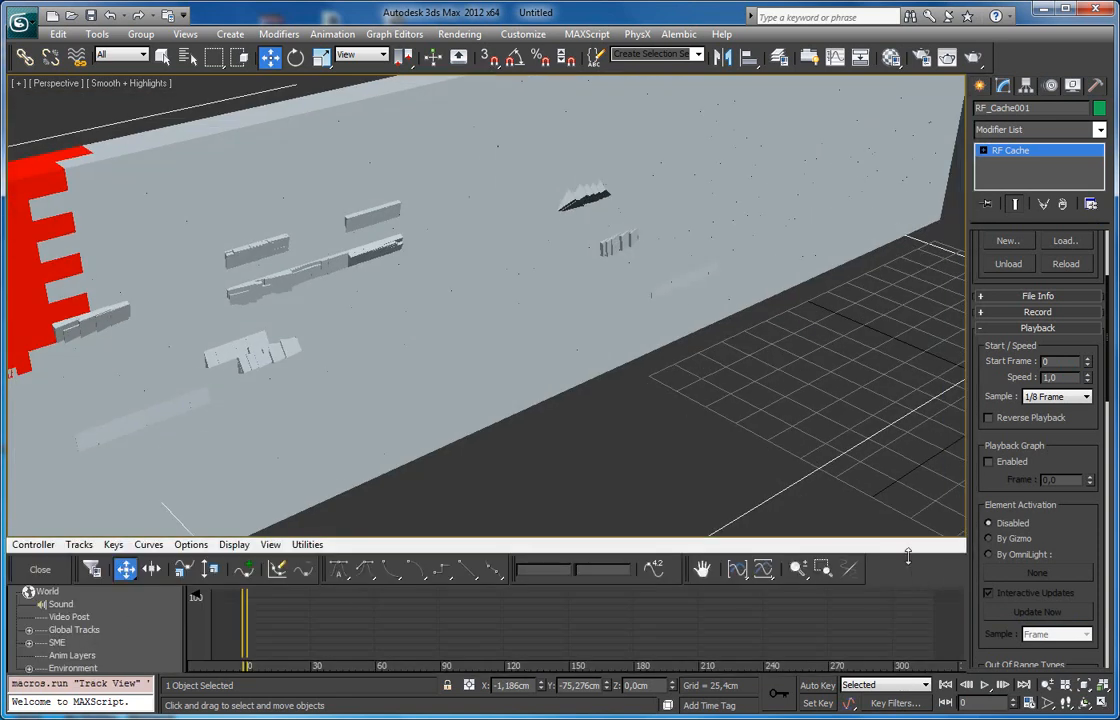
{"action": "left_click_drag", "start_coordinate": [908, 541], "coordinate": [908, 474]}
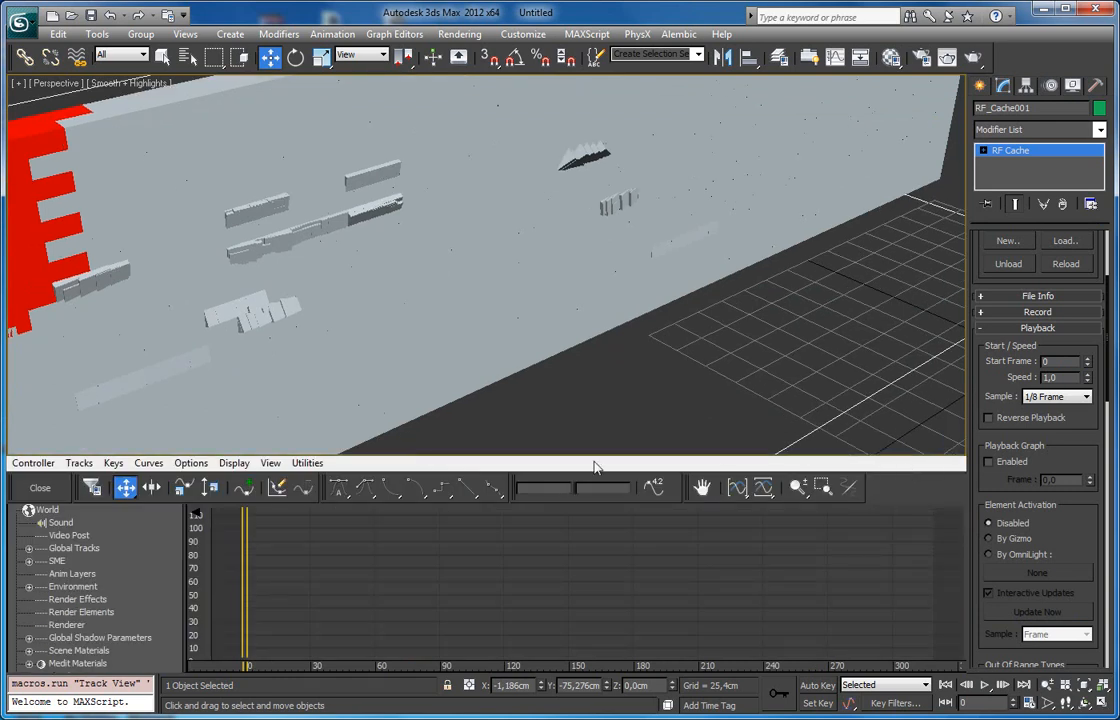
{"action": "scroll", "coordinate": [562, 357], "scroll_direction": "down", "scroll_amount": 10}
{"action": "mouse_move", "coordinate": [247, 581]}
{"action": "left_mouse_down"}
{"action": "mouse_move", "coordinate": [280, 582]}
{"action": "mouse_move", "coordinate": [258, 584]}
{"action": "left_mouse_up"}
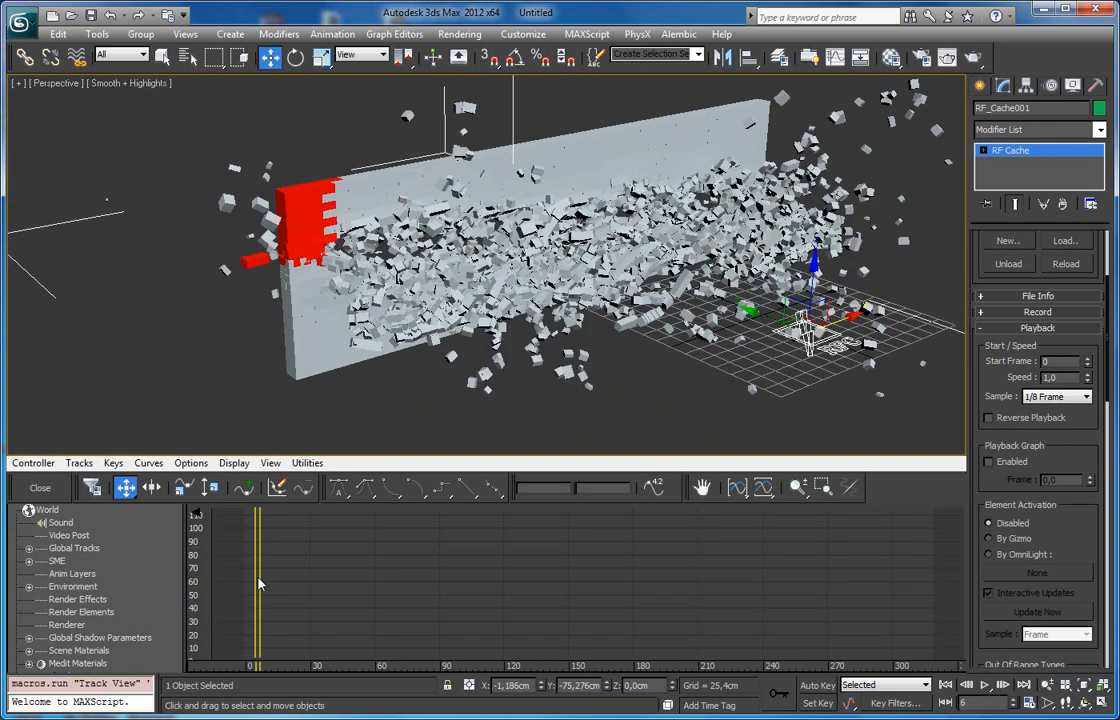
Select the RF Cache's Playback Speed track in the curve editor and frame its graph between values 0 and 1.
{"action": "middle_click_drag", "start_coordinate": [258, 584], "coordinate": [309, 598]}
{"action": "left_click_drag", "start_coordinate": [139, 603], "coordinate": [148, 454]}
{"action": "scroll", "coordinate": [134, 601], "scroll_direction": "down", "scroll_amount": 2}
{"action": "left_click", "coordinate": [63, 611]}
{"action": "left_click", "coordinate": [116, 626]}
{"action": "middle_click_drag", "start_coordinate": [321, 597], "coordinate": [317, 463], "text": "ctrl+alt"}
{"action": "middle_click_drag", "start_coordinate": [334, 534], "coordinate": [429, 585]}
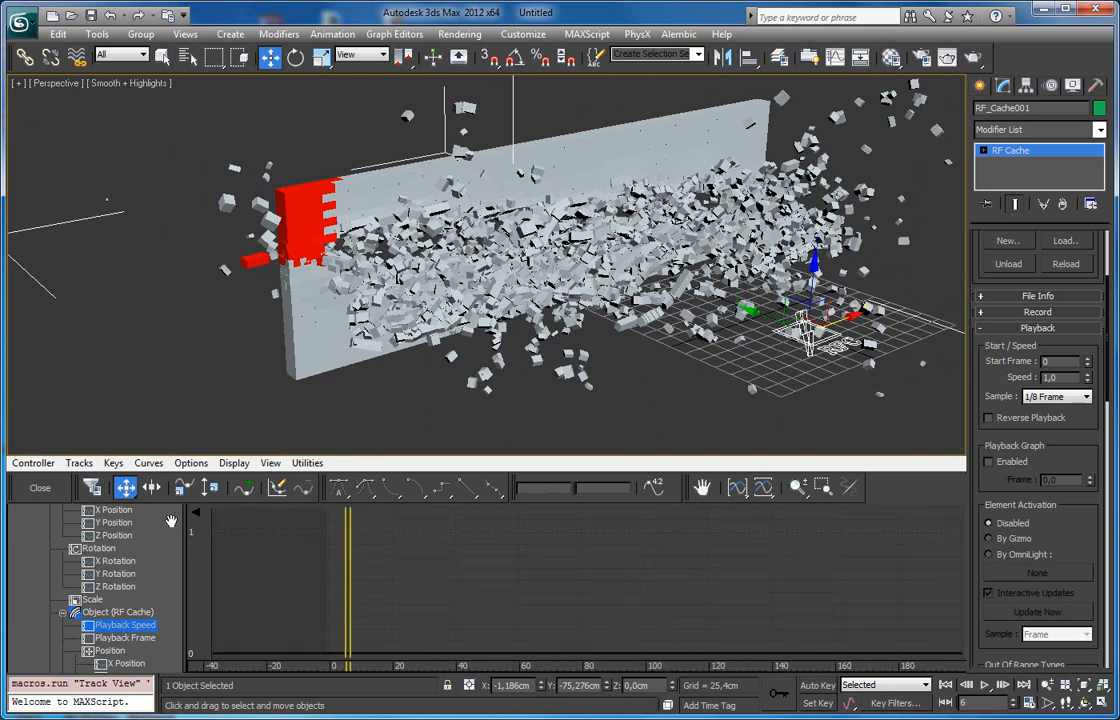
Add Playback Speed keys with value 1 at frame 6, 0.083 at frame 13, and 1 at frame 51.
{"action": "left_click", "coordinate": [245, 488]}
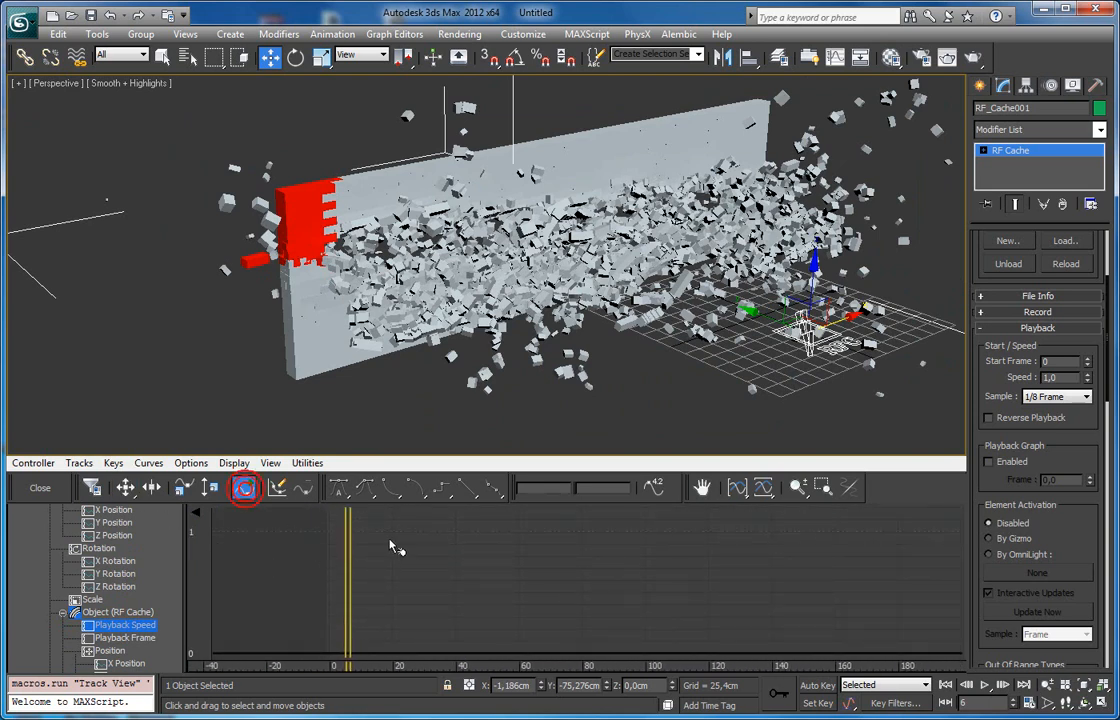
{"action": "left_click", "coordinate": [348, 531]}
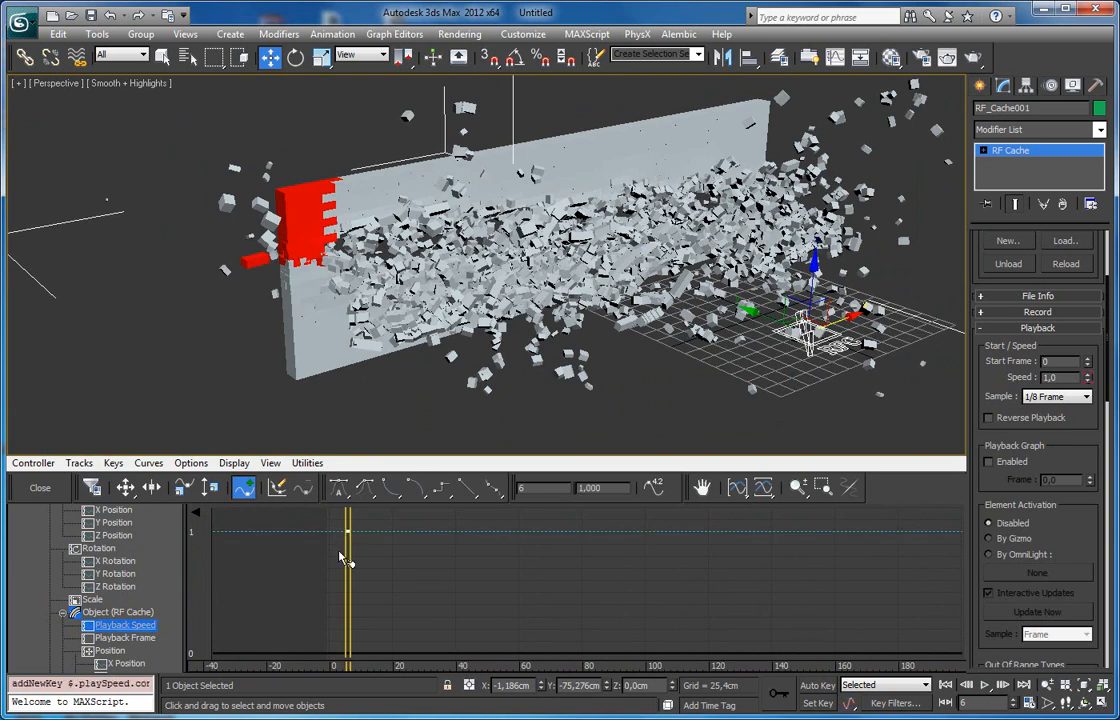
{"action": "left_click_drag", "start_coordinate": [372, 545], "coordinate": [372, 647]}
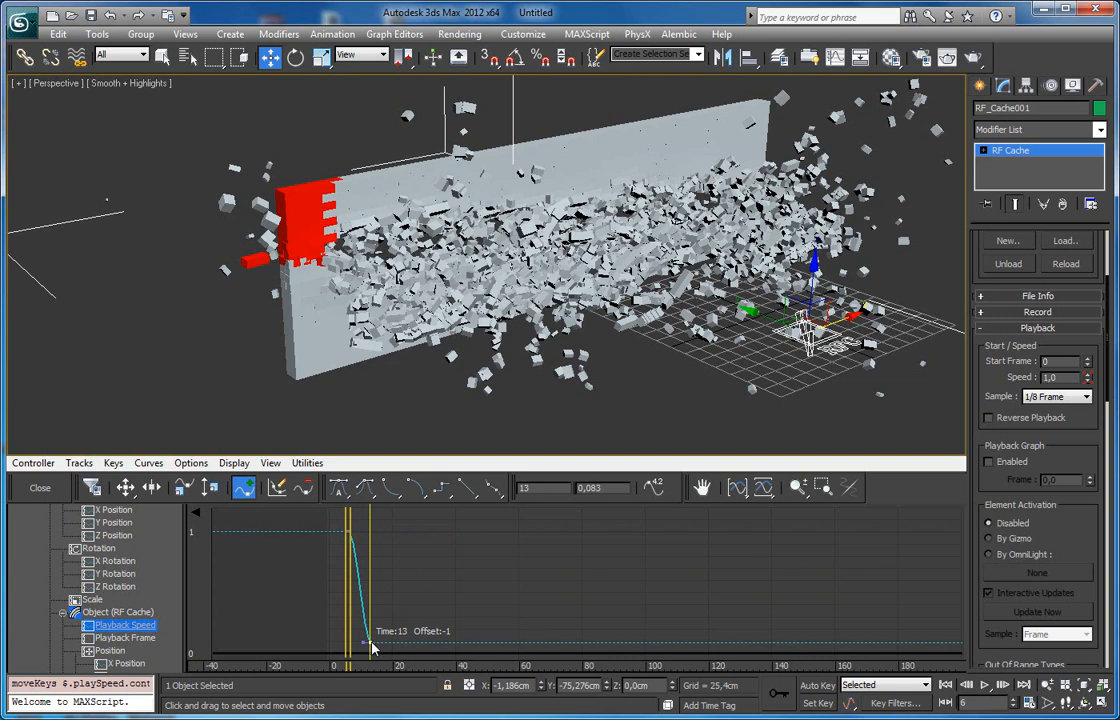
{"action": "left_click_drag", "start_coordinate": [470, 645], "coordinate": [491, 536]}
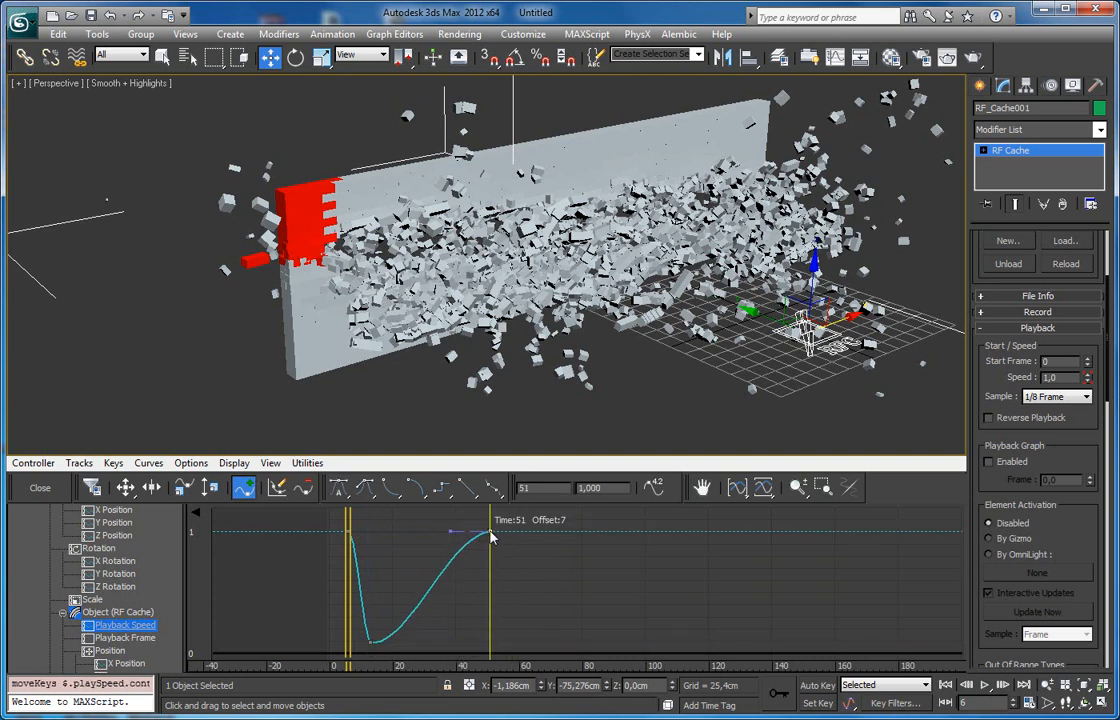
Move the Playback Speed keys to frame 0, about frame 5, and frame 30, with the last one at 1.007.
{"action": "right_click", "coordinate": [372, 610]}
{"action": "left_click", "coordinate": [385, 623]}
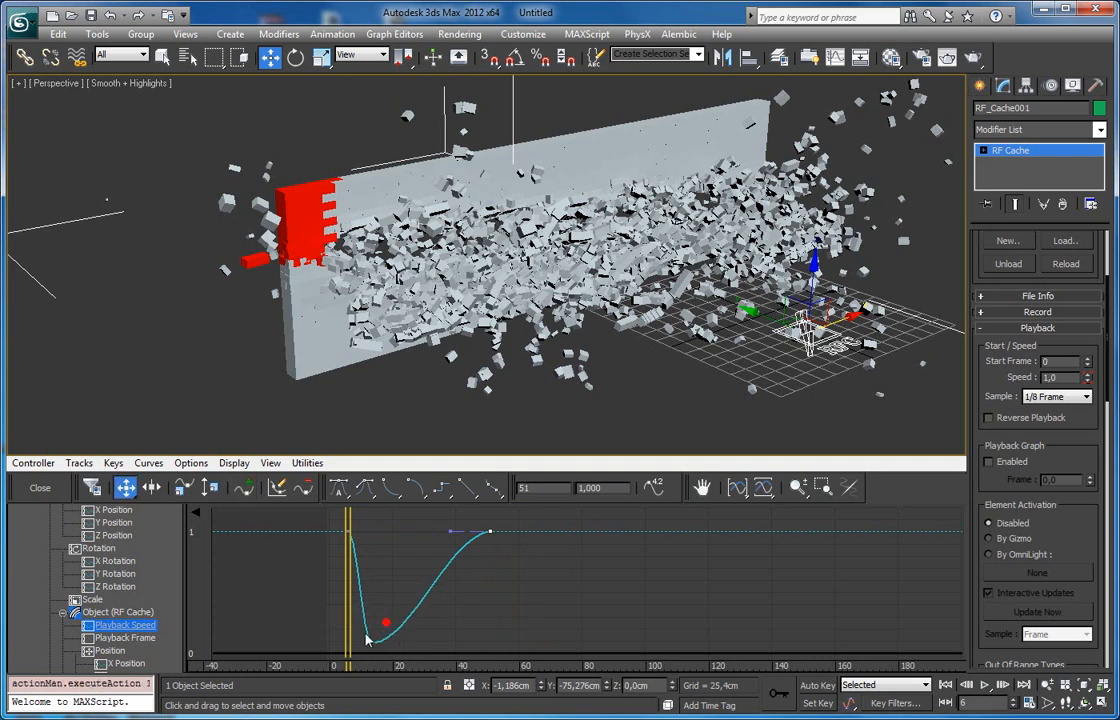
{"action": "left_click", "coordinate": [489, 492]}
{"action": "left_click_drag", "start_coordinate": [371, 640], "coordinate": [392, 640]}
{"action": "left_click_drag", "start_coordinate": [352, 543], "coordinate": [333, 541]}
{"action": "left_click_drag", "start_coordinate": [391, 640], "coordinate": [345, 613]}
{"action": "left_click_drag", "start_coordinate": [487, 531], "coordinate": [423, 531]}
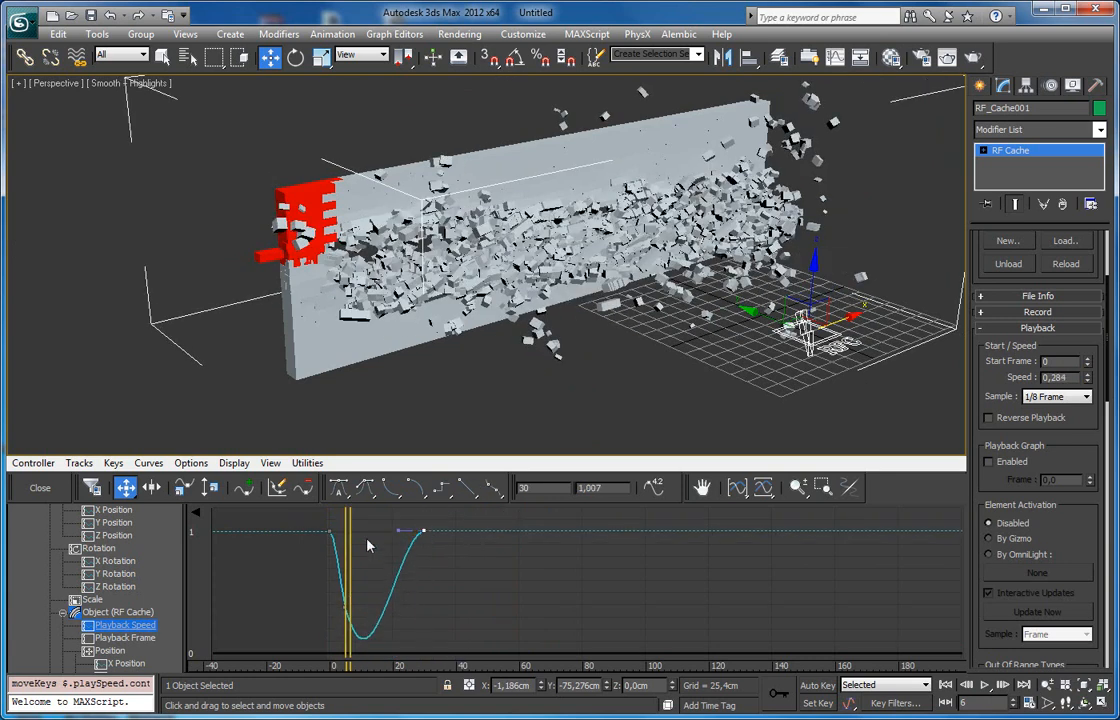
Return to frame 0, close the Mini Curve Editor, and scrub the retimed wall destruction back to its start.
{"action": "left_click_drag", "start_coordinate": [349, 523], "coordinate": [329, 532]}
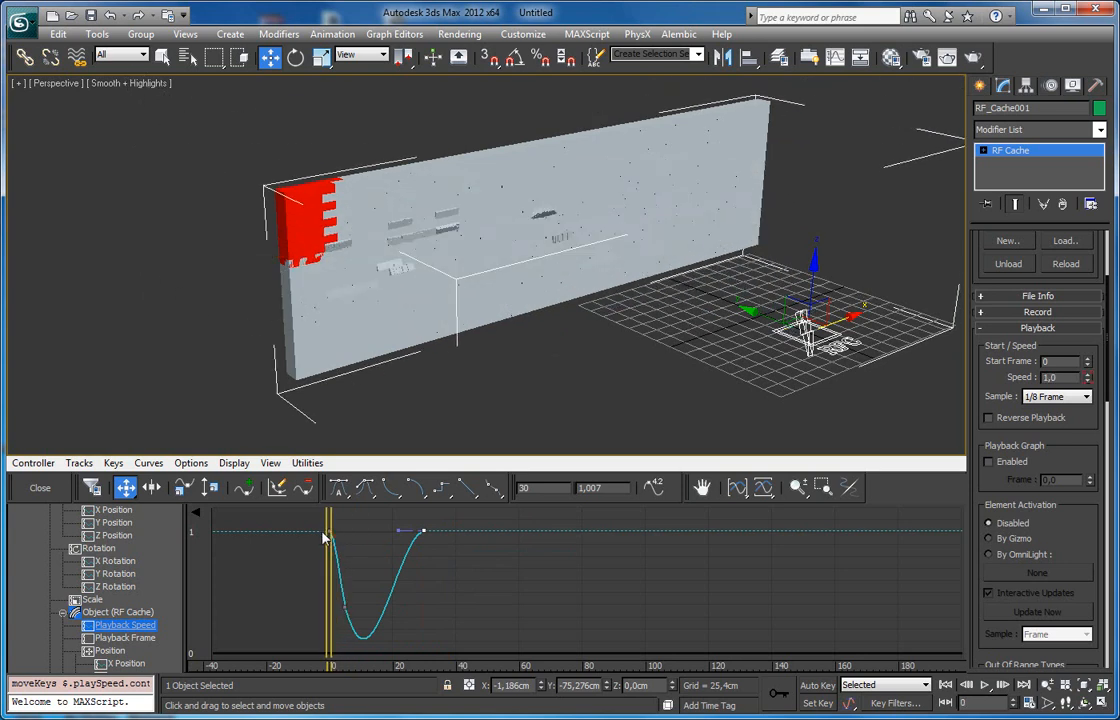
{"action": "left_click", "coordinate": [38, 490]}
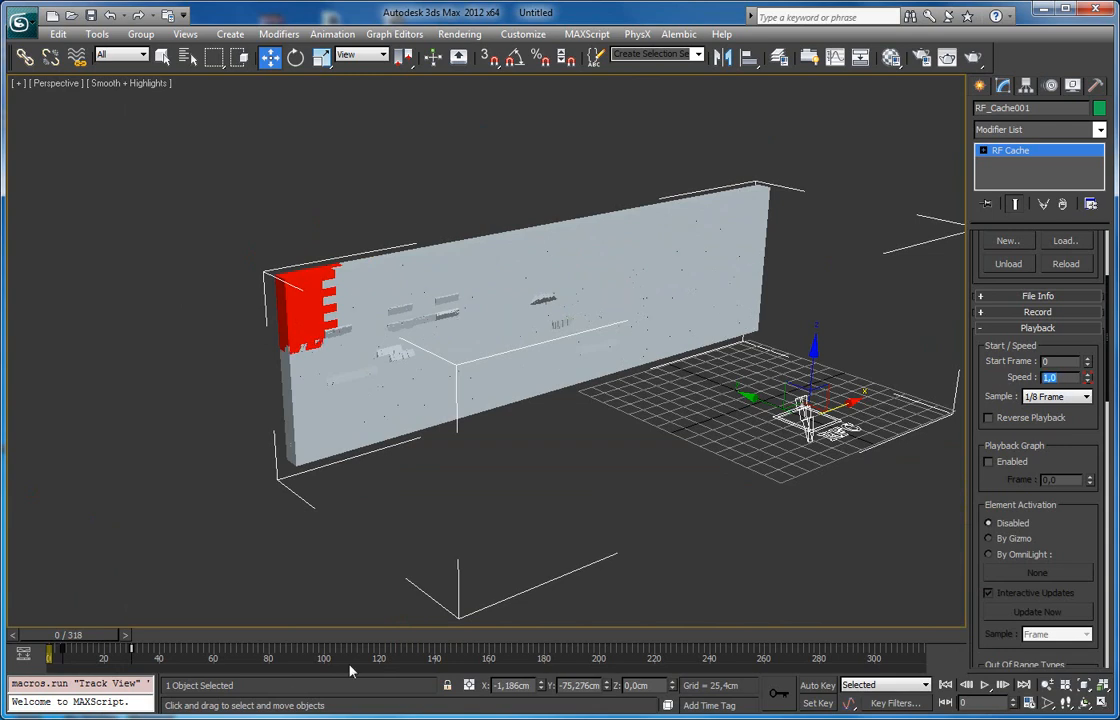
{"action": "left_click_drag", "start_coordinate": [80, 648], "coordinate": [40, 632]}
{"action": "key", "text": "w"}
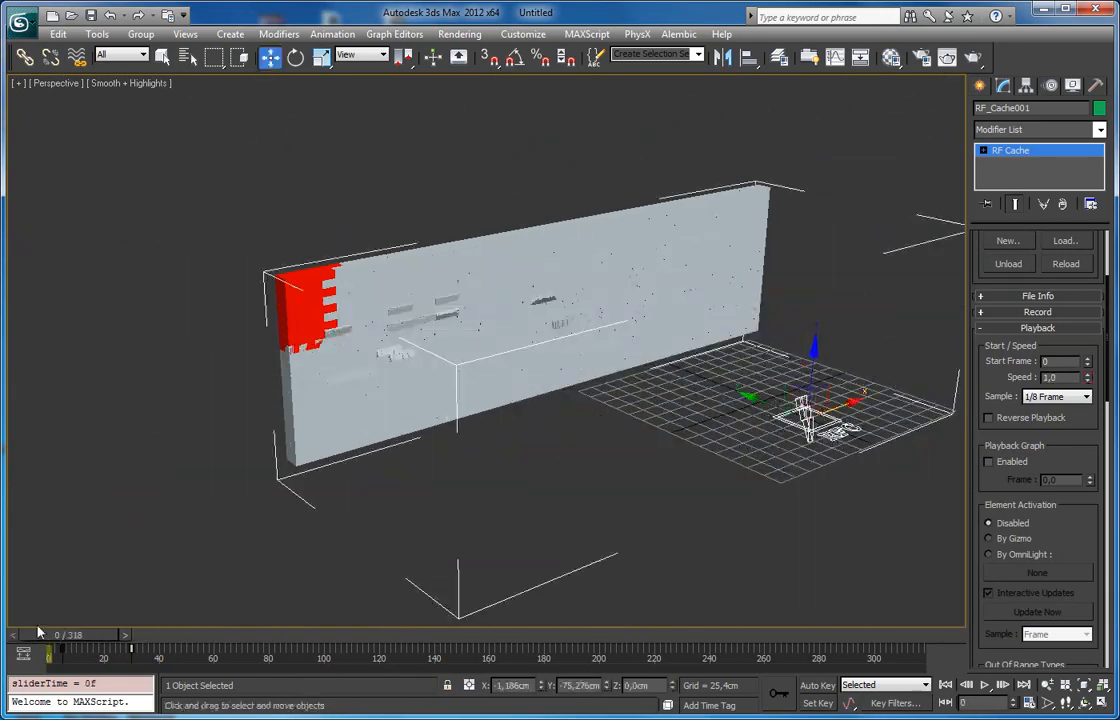
Play the retimed wall destruction, return to frame 0, and play it again.
{"action": "left_click", "coordinate": [985, 686]}
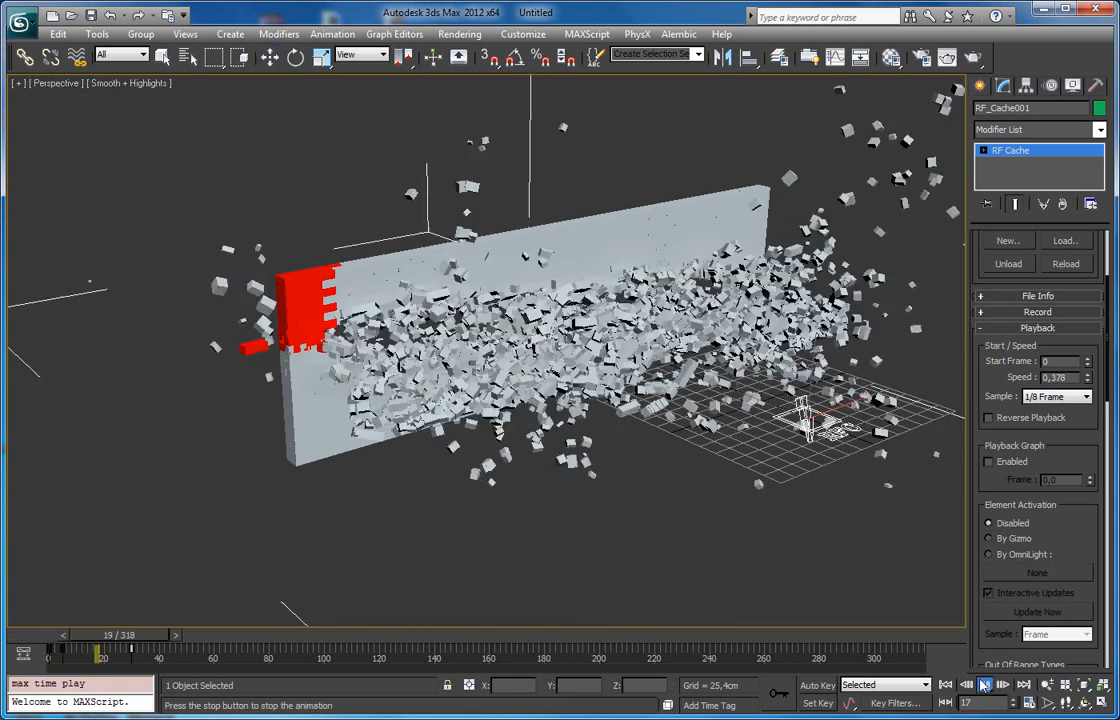
{"action": "left_click", "coordinate": [985, 686]}
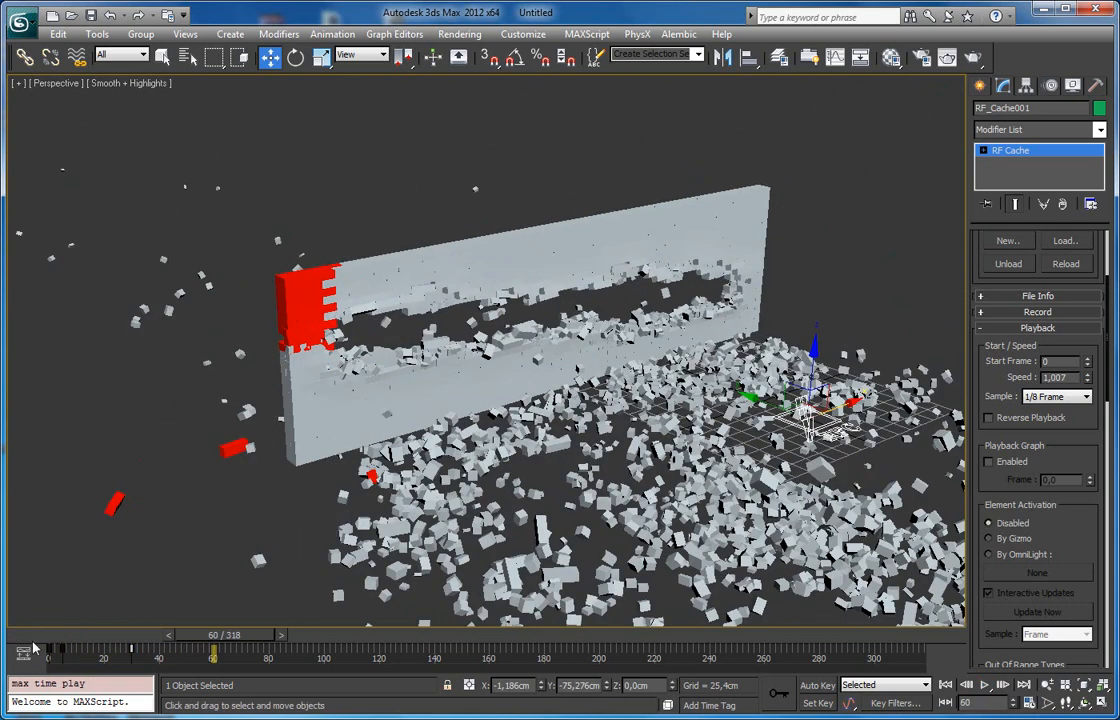
{"action": "left_click", "coordinate": [38, 636]}
{"action": "left_click", "coordinate": [985, 686]}
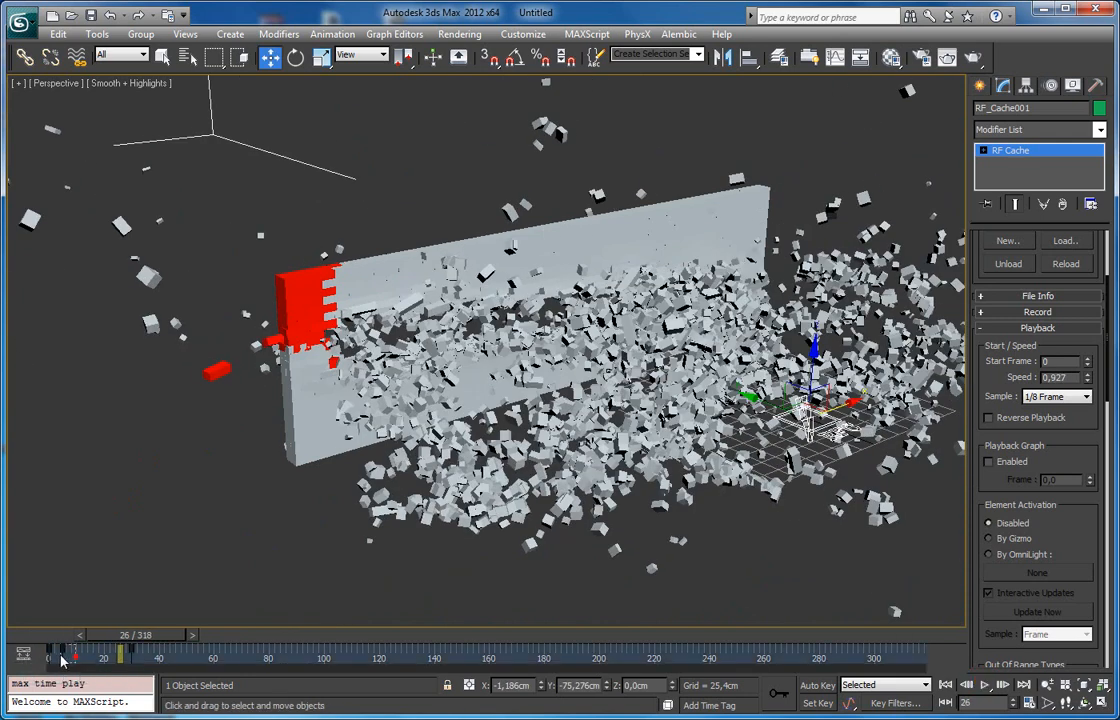
Copy the Playback Speed key at frame 5 to frame 19 and play the wall destruction from the start.
{"action": "mouse_move", "coordinate": [62, 651]}
{"action": "left_mouse_down", "text": "shift"}
{"action": "mouse_move", "coordinate": [101, 651]}
{"action": "mouse_move", "coordinate": [82, 643]}
{"action": "mouse_move", "coordinate": [56, 655]}
{"action": "left_mouse_up", "text": "shift"}
{"action": "key", "text": "w"}
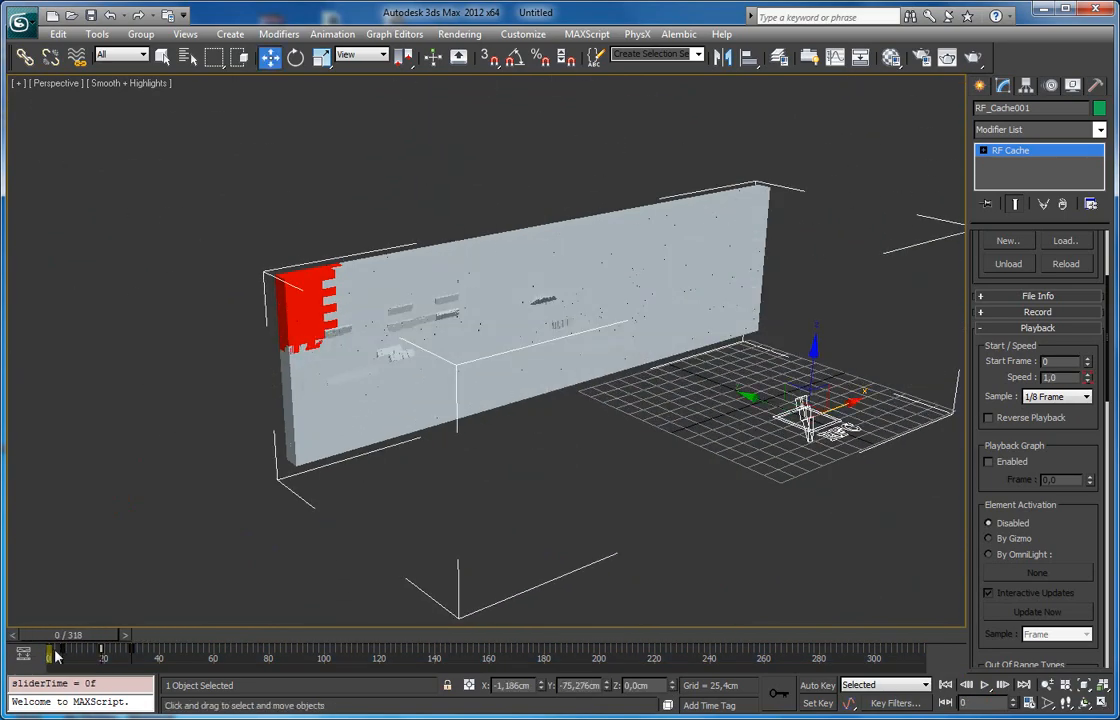
{"action": "left_click", "coordinate": [984, 686]}
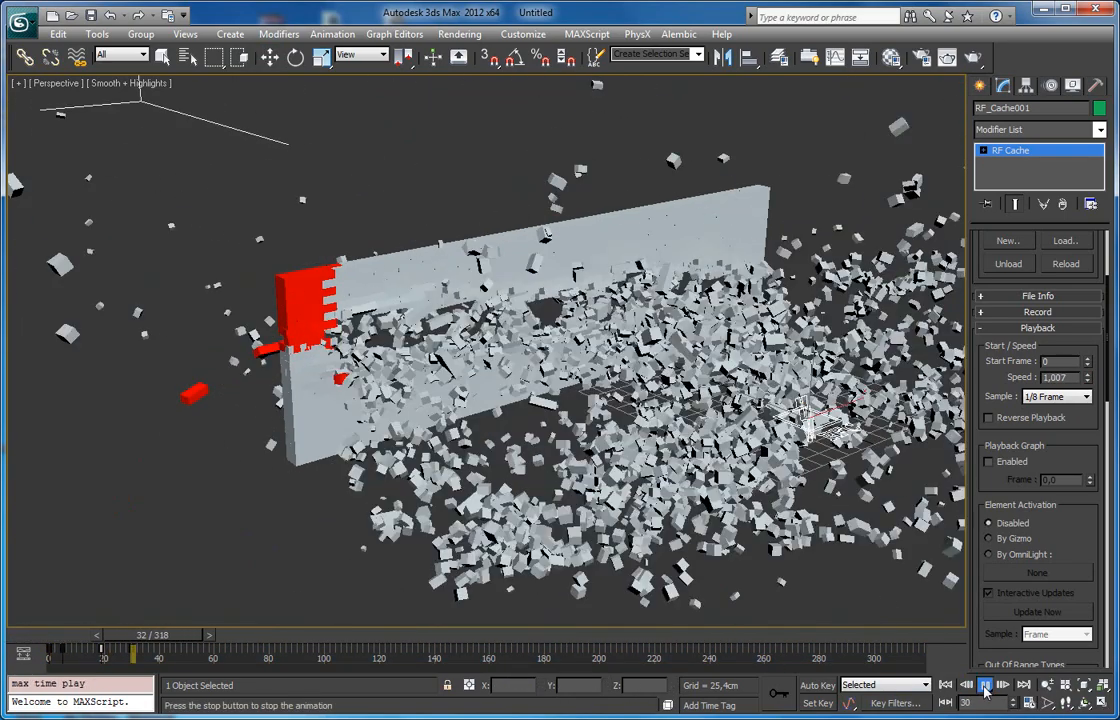
{"action": "left_click", "coordinate": [984, 686]}
Show the RF Cache's Playback Speed curve in the Mini Curve Editor and delete its key at frame 19.
{"action": "left_click", "coordinate": [22, 656]}
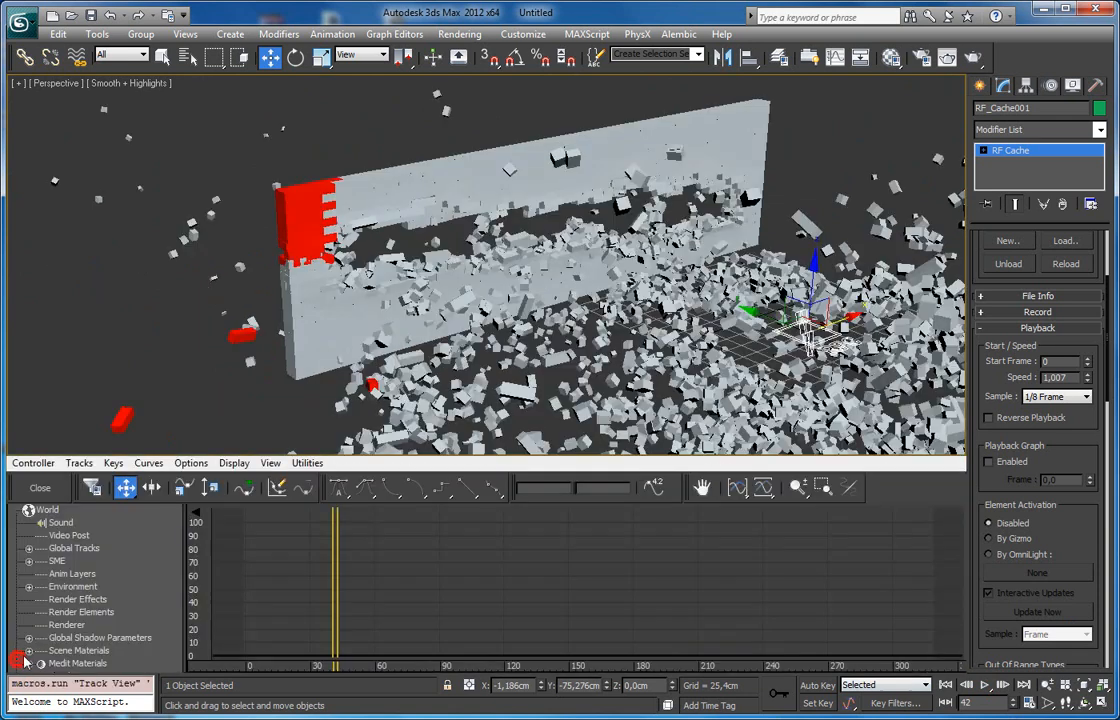
{"action": "middle_click_drag", "start_coordinate": [245, 622], "coordinate": [296, 584]}
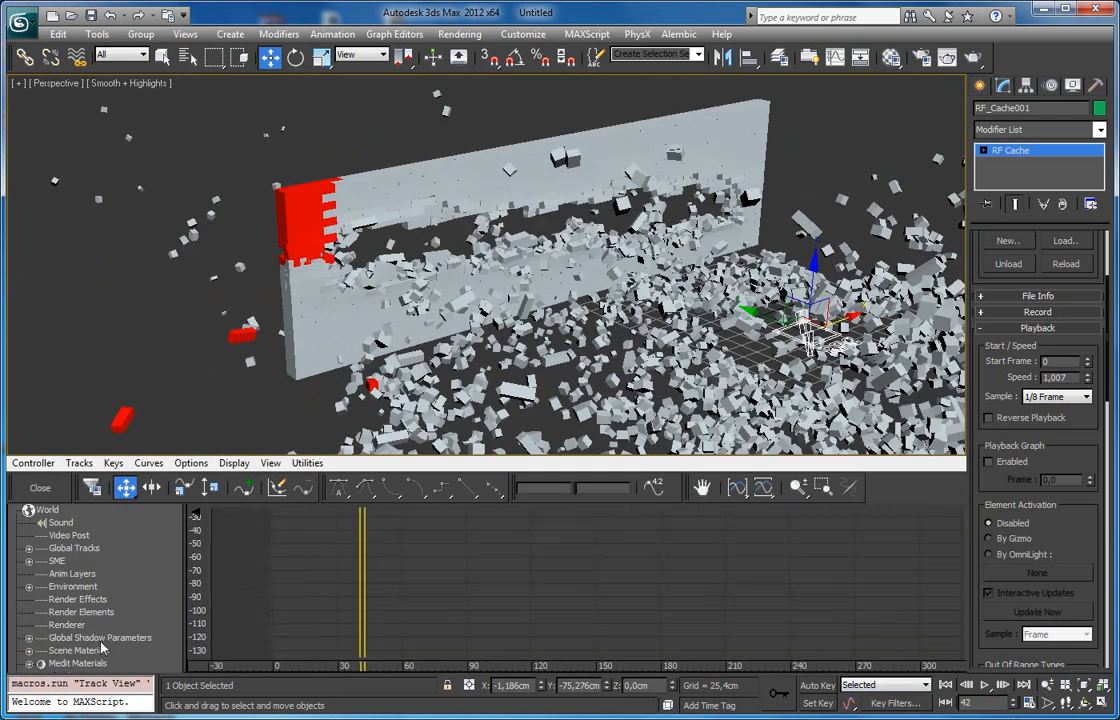
{"action": "scroll", "coordinate": [101, 650], "scroll_direction": "down", "scroll_amount": 5}
{"action": "left_click", "coordinate": [49, 641]}
{"action": "left_click", "coordinate": [100, 651]}
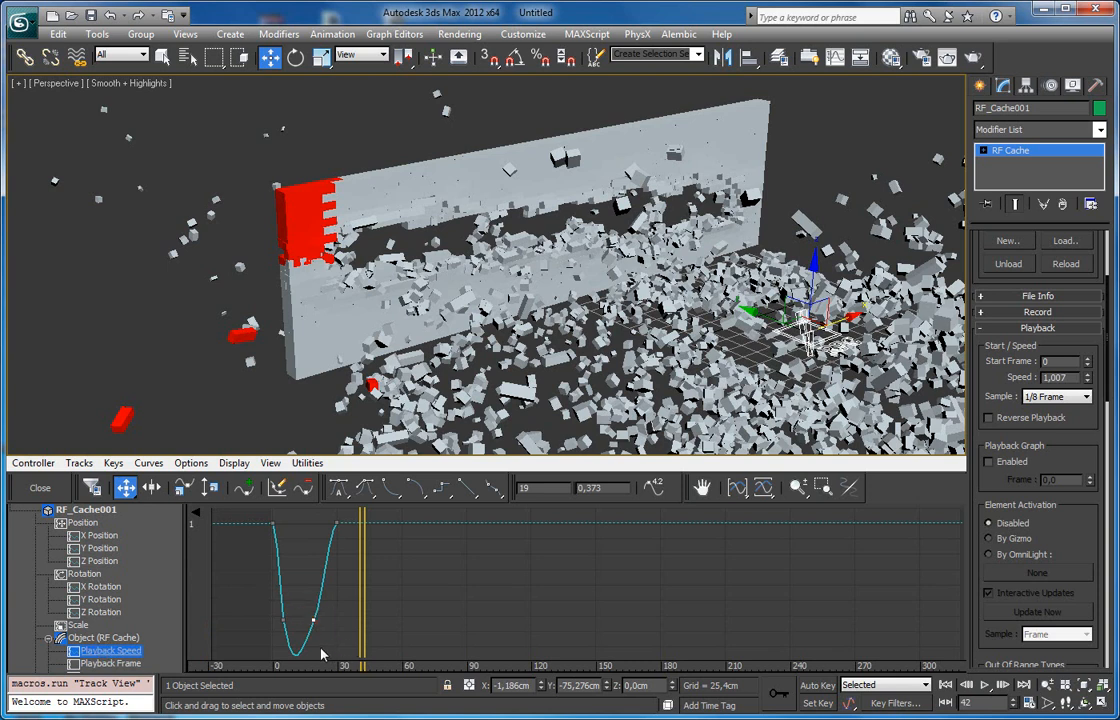
{"action": "key", "text": "Delete"}
Give the low Playback Speed key auto tangents and move it to frame 14 with value 0.365.
{"action": "left_click_drag", "start_coordinate": [258, 607], "coordinate": [308, 637]}
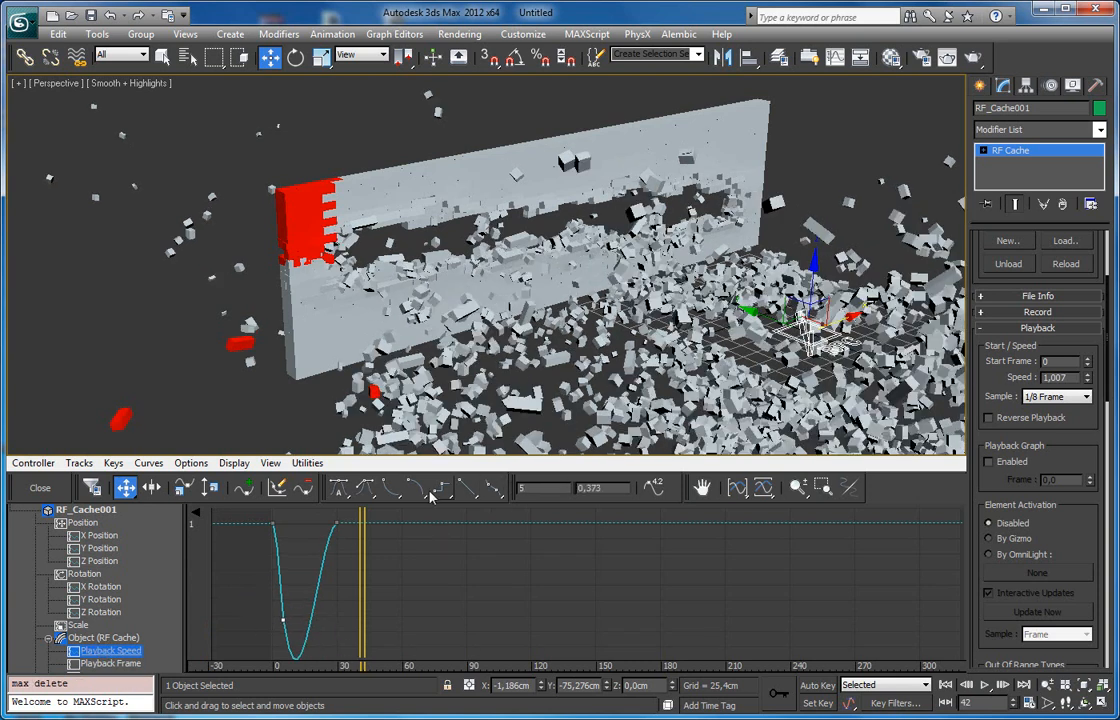
{"action": "left_click", "coordinate": [340, 489]}
{"action": "left_click_drag", "start_coordinate": [302, 618], "coordinate": [350, 624]}
{"action": "middle_click_drag", "start_coordinate": [299, 622], "coordinate": [364, 588]}
{"action": "scroll", "coordinate": [367, 602], "scroll_direction": "up", "scroll_amount": 5}
{"action": "scroll", "coordinate": [342, 594], "scroll_direction": "up", "scroll_amount": 2}
{"action": "left_click_drag", "start_coordinate": [338, 565], "coordinate": [400, 569]}
{"action": "scroll", "coordinate": [430, 586], "scroll_direction": "down", "scroll_amount": 2}
{"action": "scroll", "coordinate": [432, 576], "scroll_direction": "down", "scroll_amount": 4}
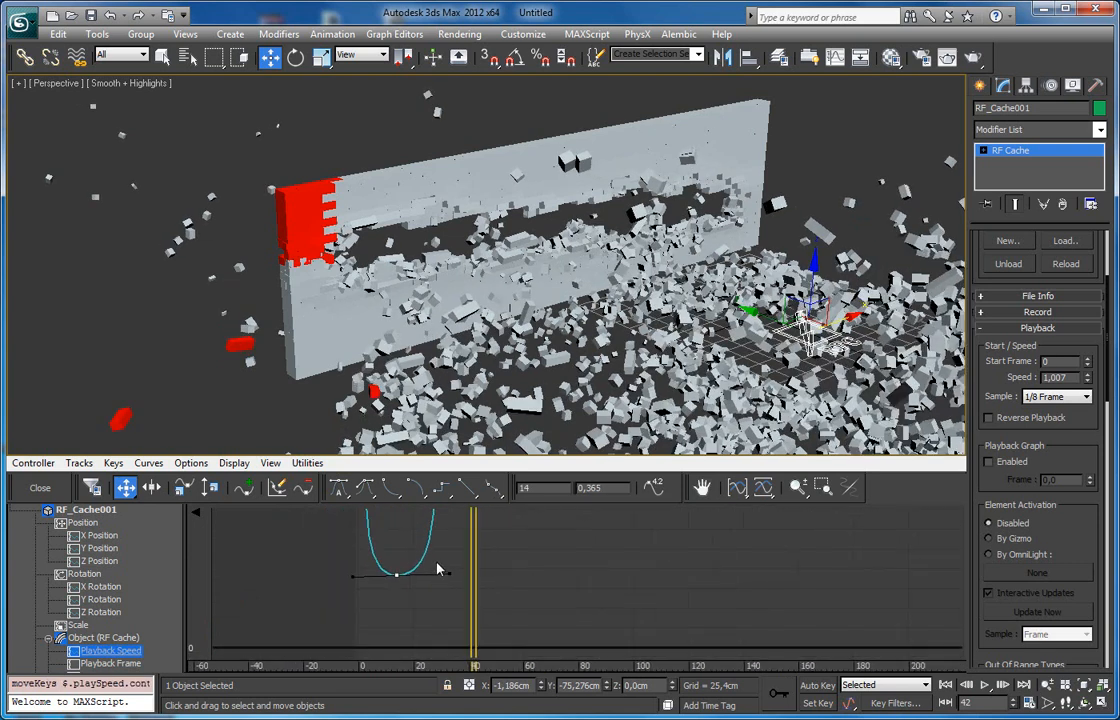
Move the last Playback Speed key to about frame 72, adjust the low key's outgoing tangent, and close the curve editor.
{"action": "middle_click_drag", "start_coordinate": [440, 518], "coordinate": [426, 587]}
{"action": "left_click_drag", "start_coordinate": [430, 563], "coordinate": [512, 562]}
{"action": "middle_click_drag", "start_coordinate": [465, 621], "coordinate": [461, 579]}
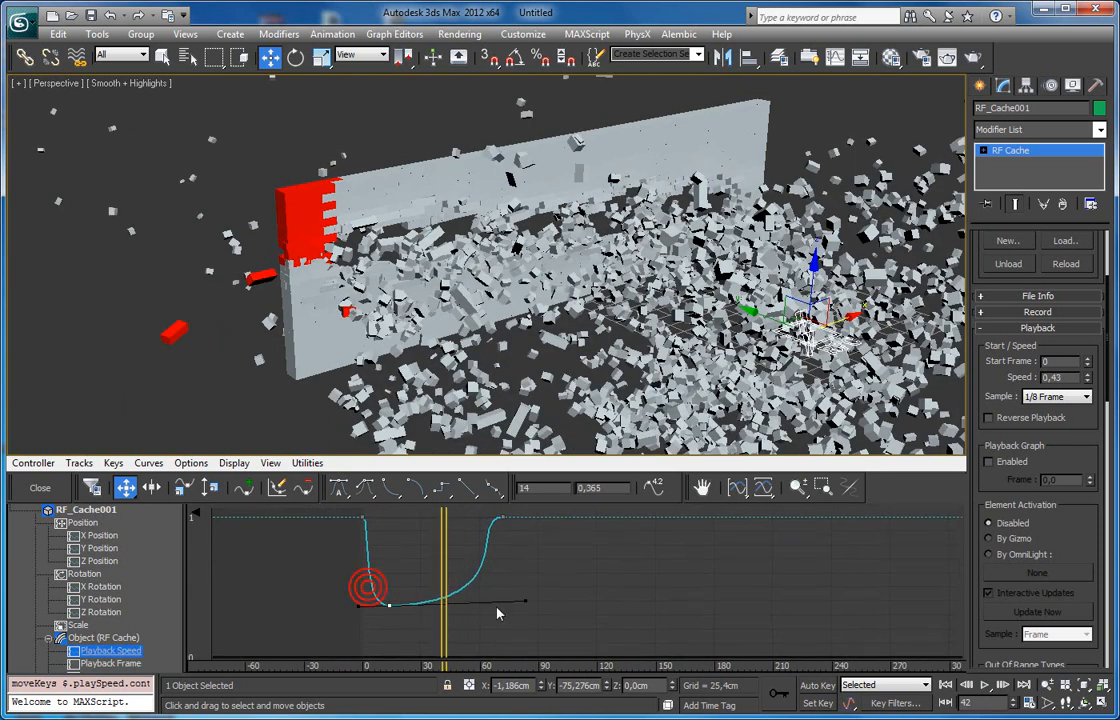
{"action": "left_click_drag", "start_coordinate": [529, 608], "coordinate": [527, 611]}
{"action": "left_click", "coordinate": [32, 493]}
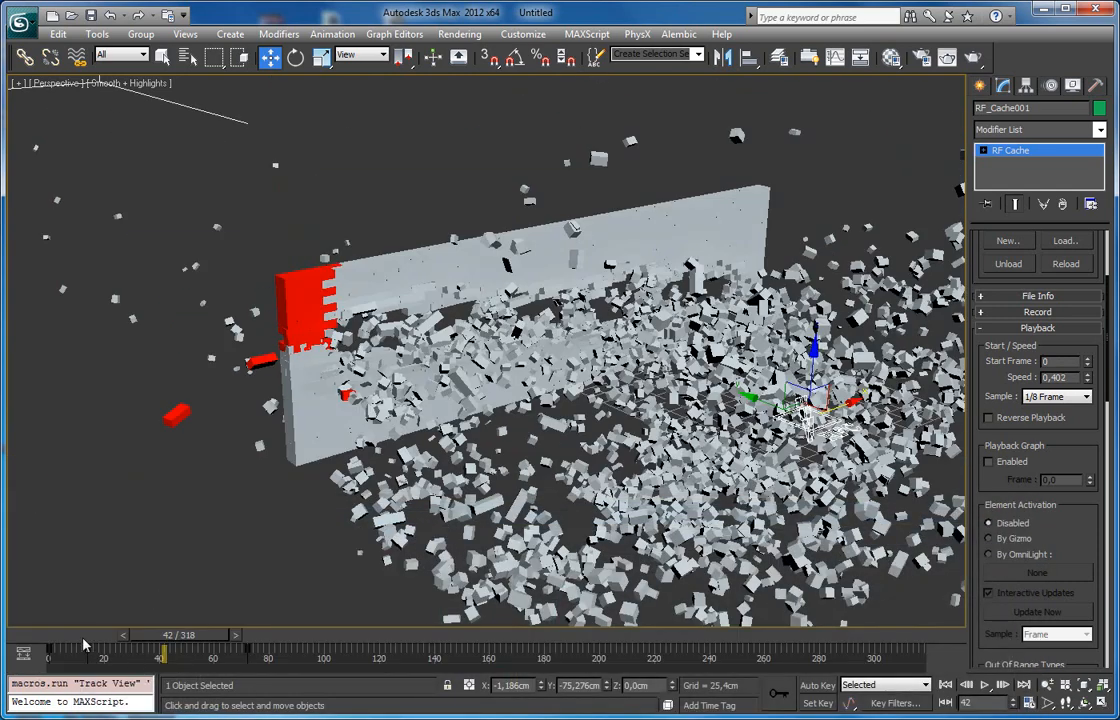
Return to frame 0 and play the destruction with the longer slowdown.
{"action": "left_click", "coordinate": [44, 636]}
{"action": "left_click", "coordinate": [984, 685]}
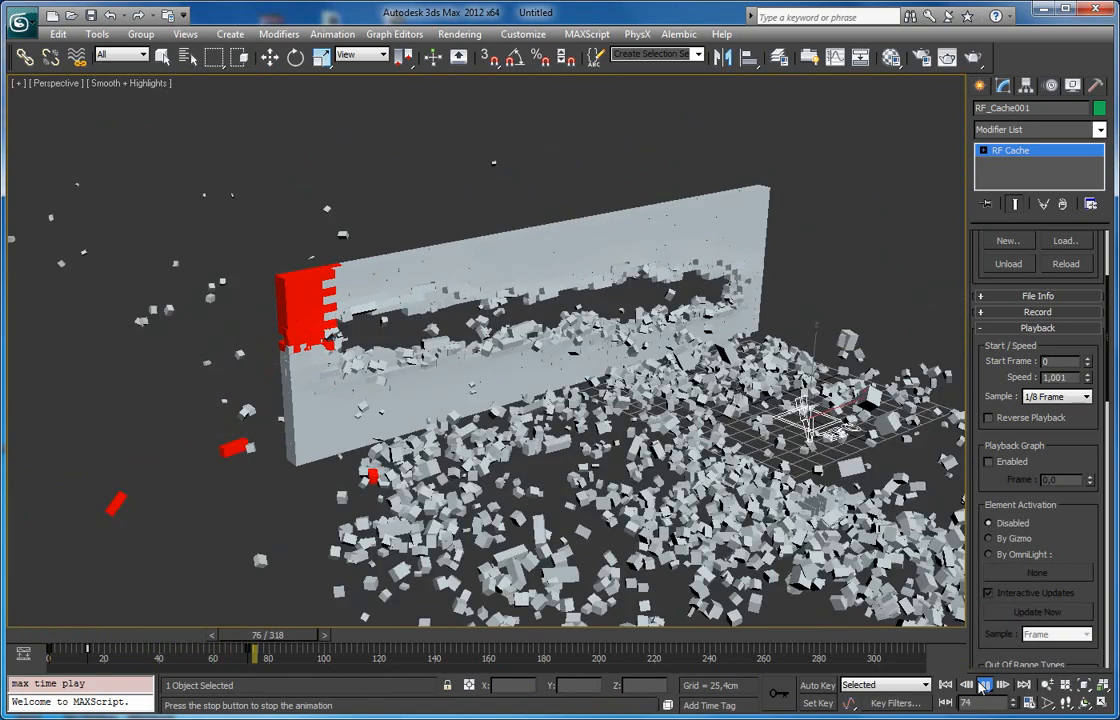
{"action": "left_click", "coordinate": [984, 685]}
Reopen the Playback Speed curve, lower the slow key to 0.021 at frame 13, level its tangent, and close the editor.
{"action": "left_click", "coordinate": [23, 655]}
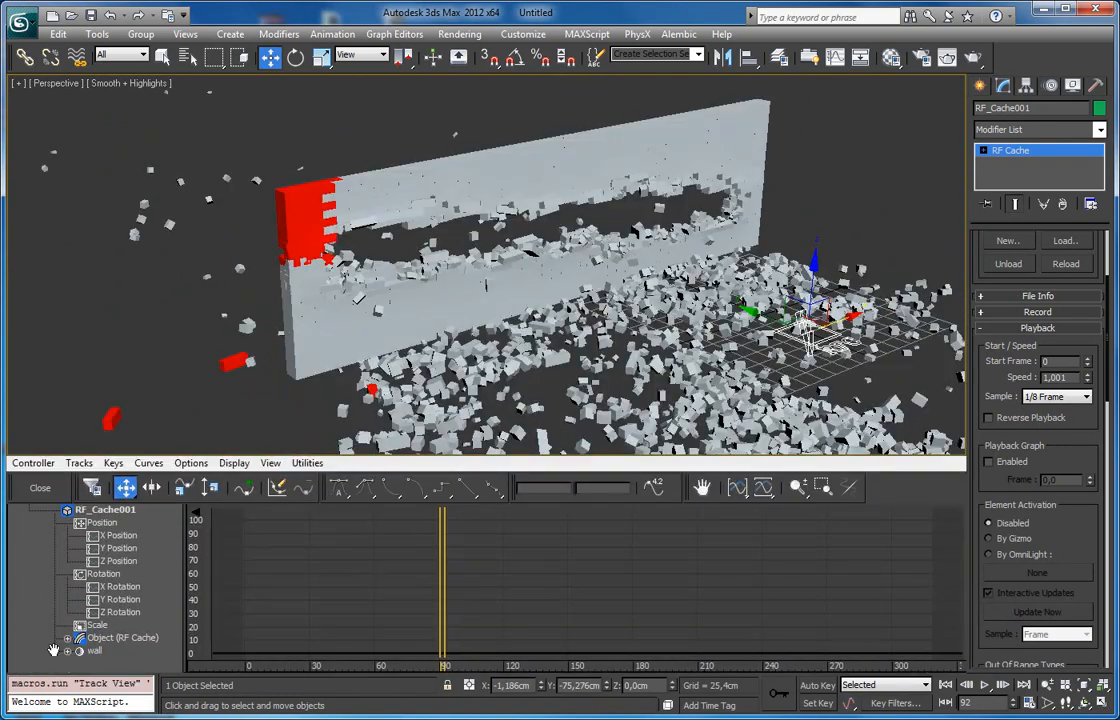
{"action": "left_click", "coordinate": [68, 639]}
{"action": "left_click", "coordinate": [118, 651]}
{"action": "middle_click_drag", "start_coordinate": [335, 585], "coordinate": [373, 503]}
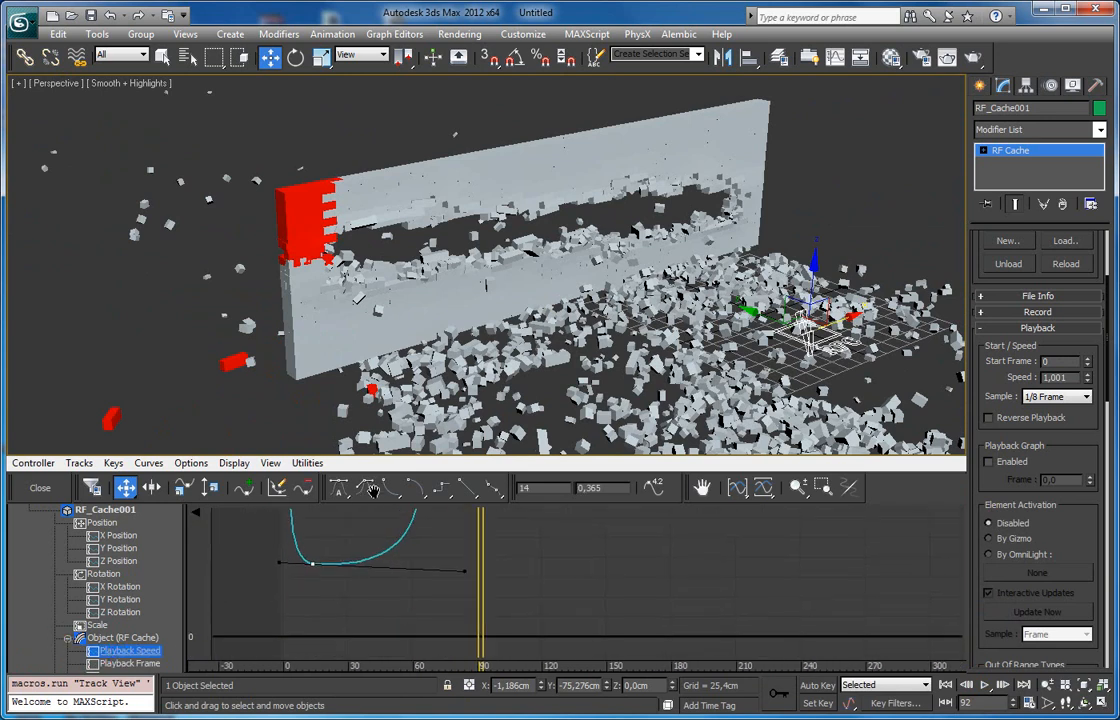
{"action": "left_click_drag", "start_coordinate": [312, 569], "coordinate": [312, 640]}
{"action": "mouse_move", "coordinate": [466, 641]}
{"action": "left_mouse_down"}
{"action": "mouse_move", "coordinate": [510, 645]}
{"action": "mouse_move", "coordinate": [478, 638]}
{"action": "left_mouse_up"}
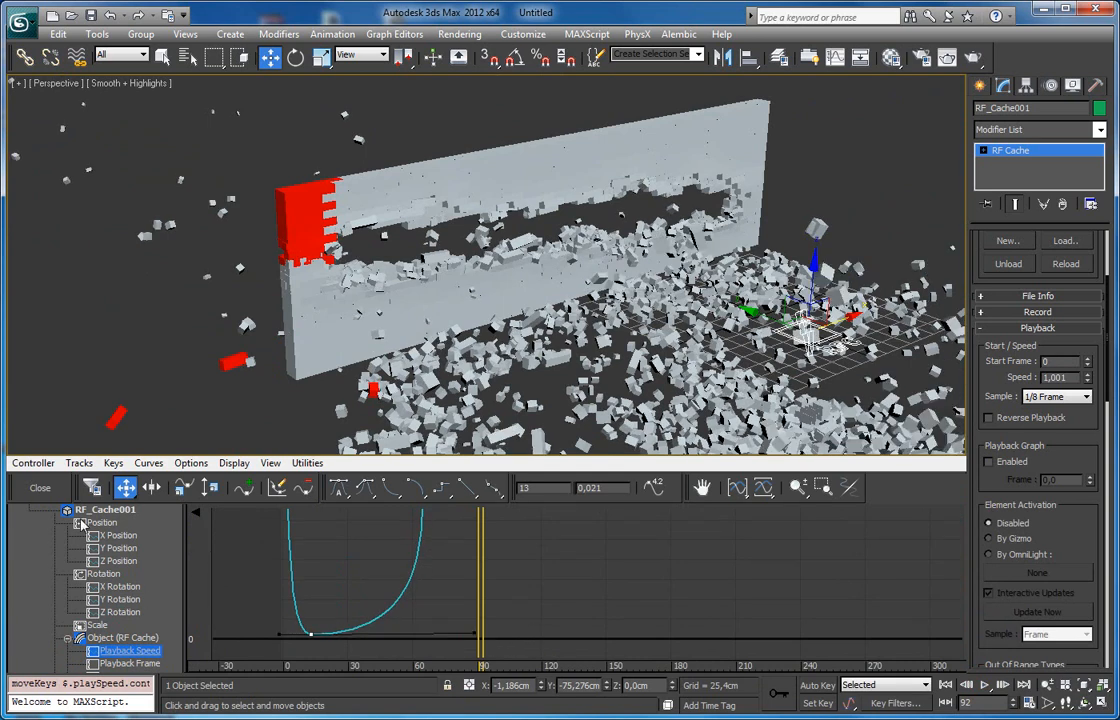
{"action": "left_click", "coordinate": [42, 488]}
Play the near-frozen wall destruction twice from frame 0 in a closer view, then return to the start.
{"action": "left_click", "coordinate": [47, 638]}
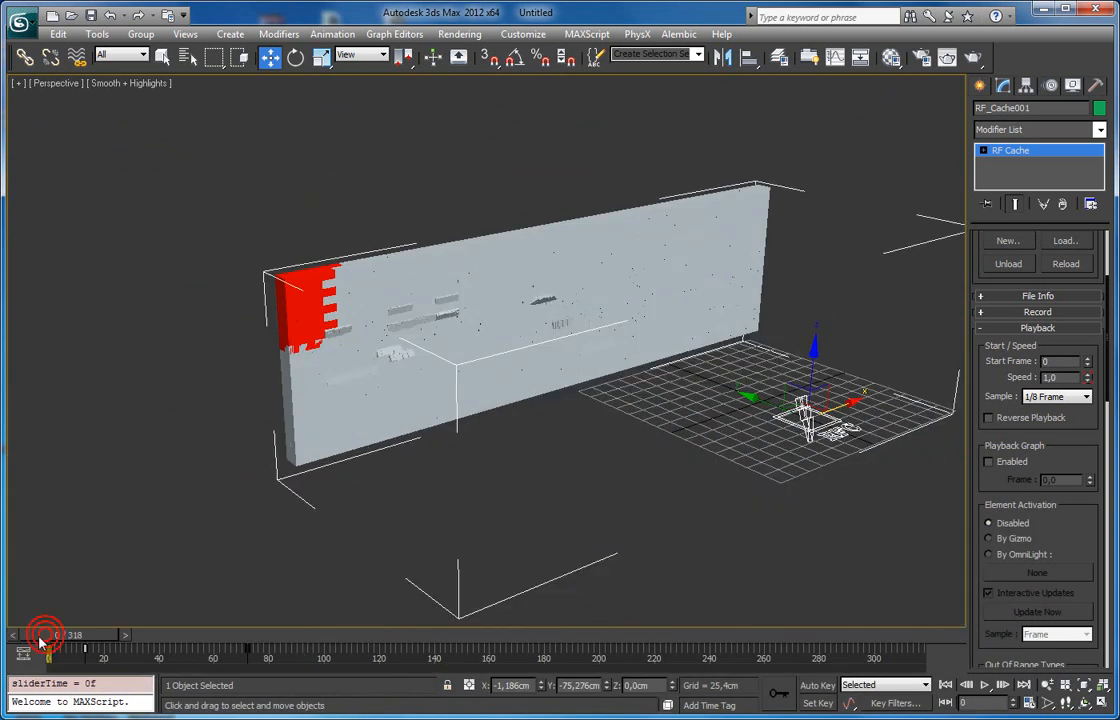
{"action": "key", "text": "/"}
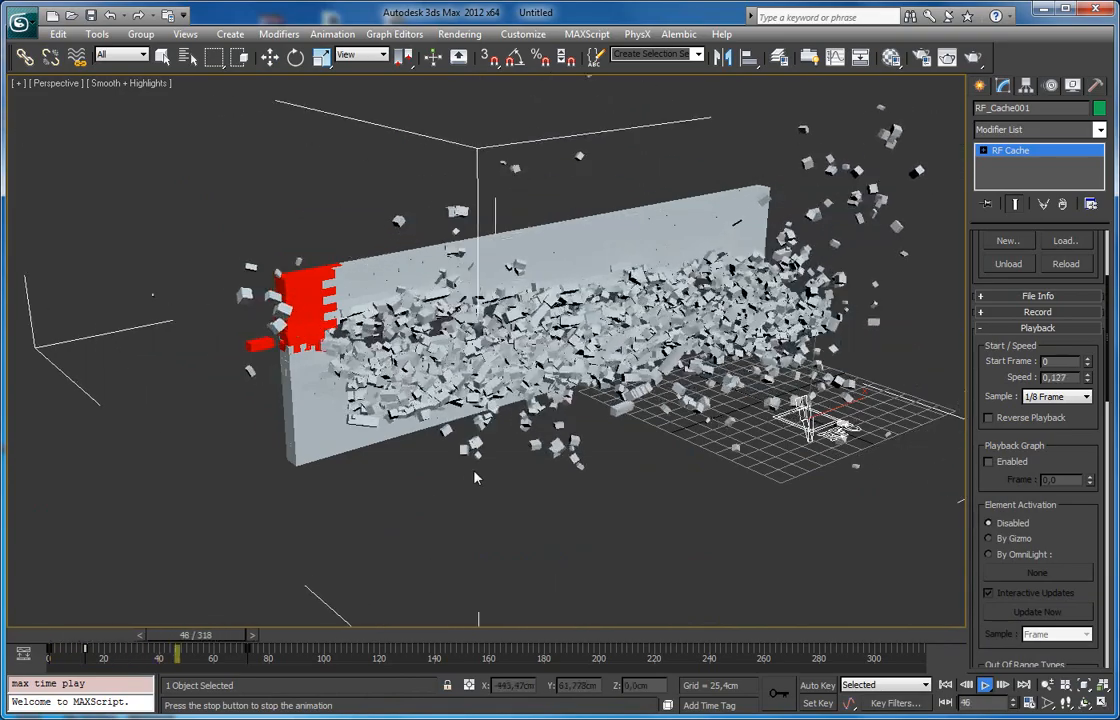
{"action": "middle_click_drag", "start_coordinate": [524, 418], "coordinate": [495, 430]}
{"action": "scroll", "coordinate": [498, 427], "scroll_direction": "up", "scroll_amount": 3}
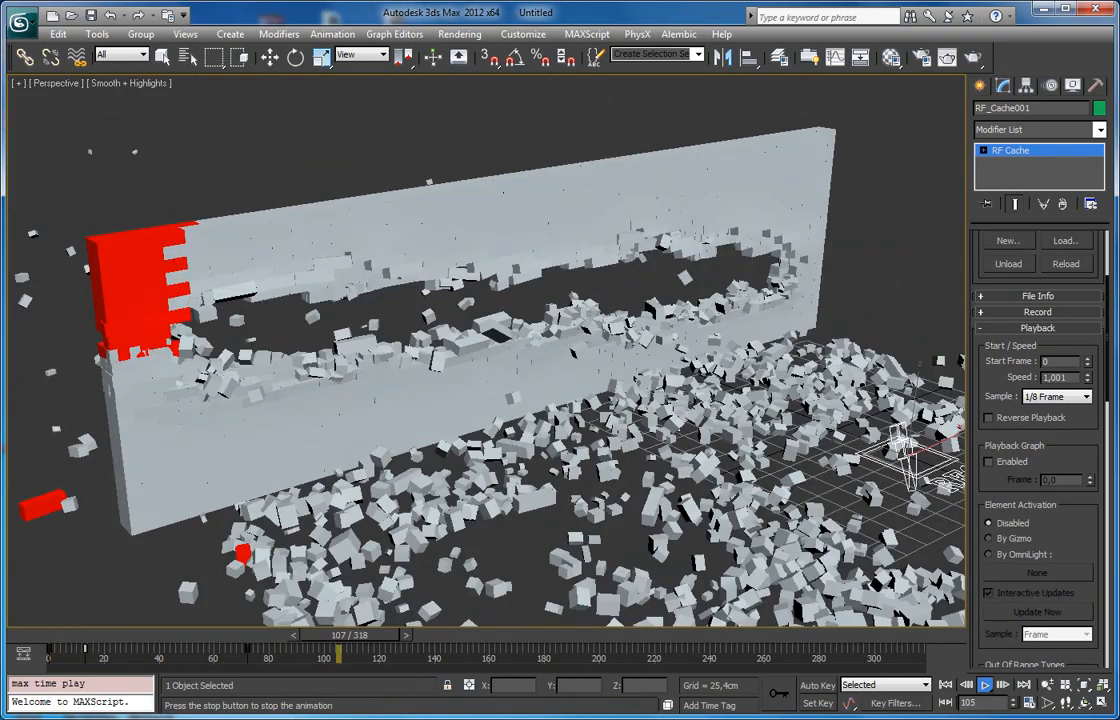
{"action": "left_click", "coordinate": [36, 639]}
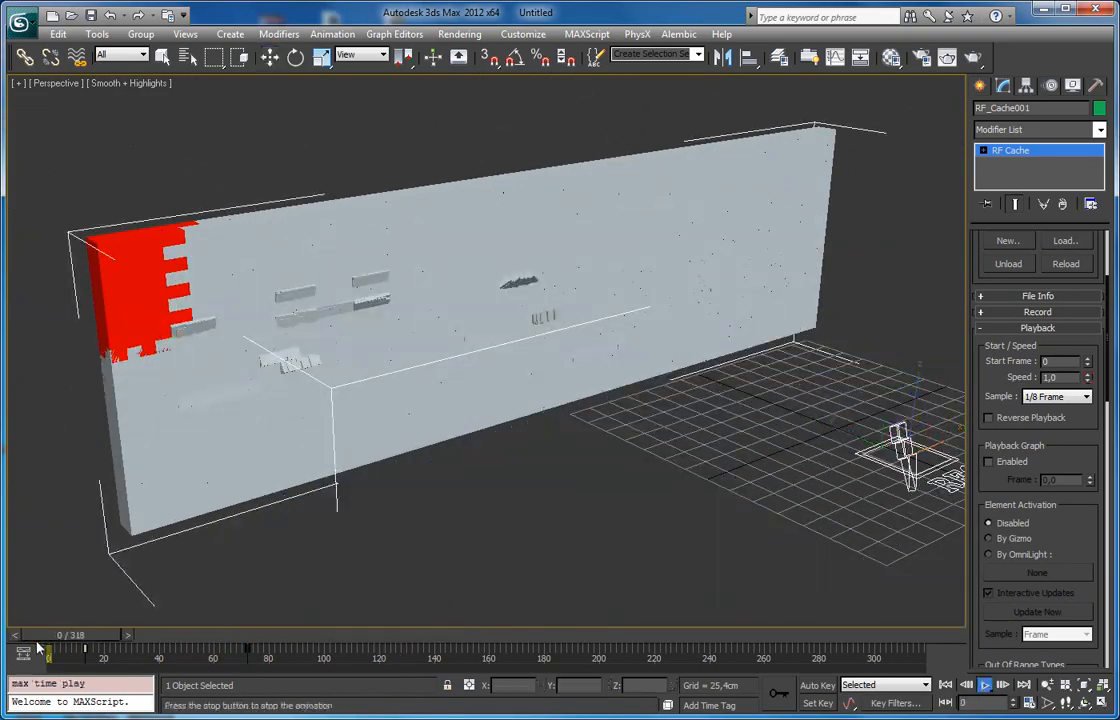
{"action": "key", "text": "/"}
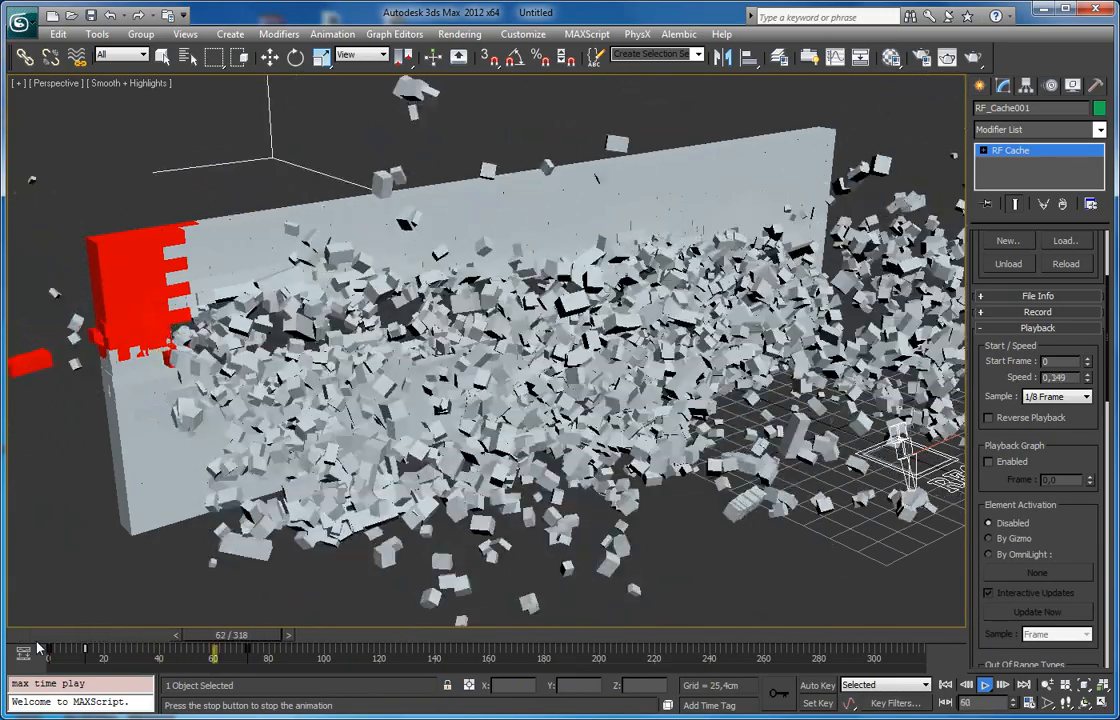
{"action": "key", "text": "/"}
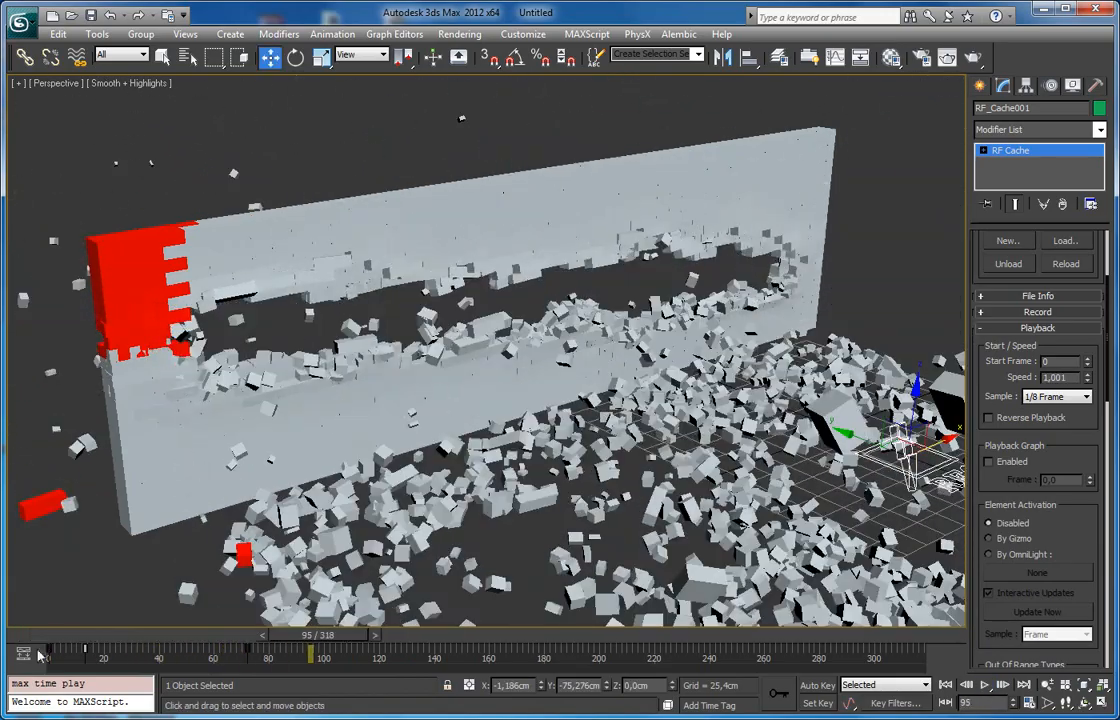
{"action": "key", "text": "Home"}
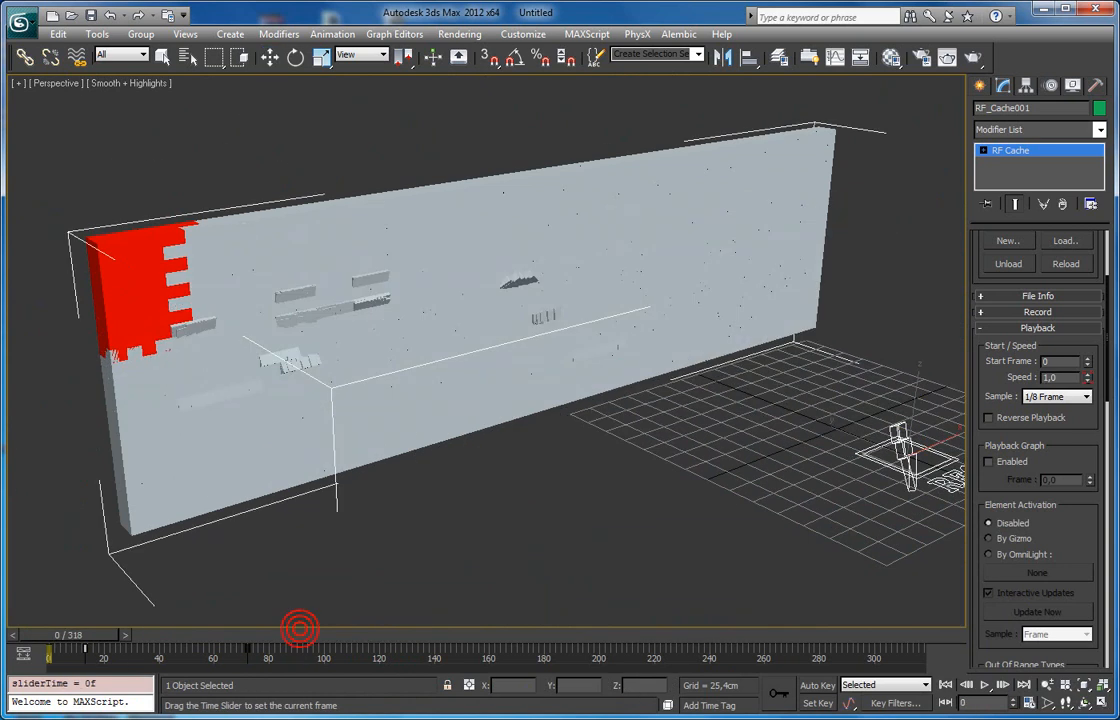
Delete all Playback Speed keys and check the first frames at the constant speed of 1.0.
{"action": "key", "text": "Delete"}
{"action": "left_click_drag", "start_coordinate": [1077, 377], "coordinate": [988, 380]}
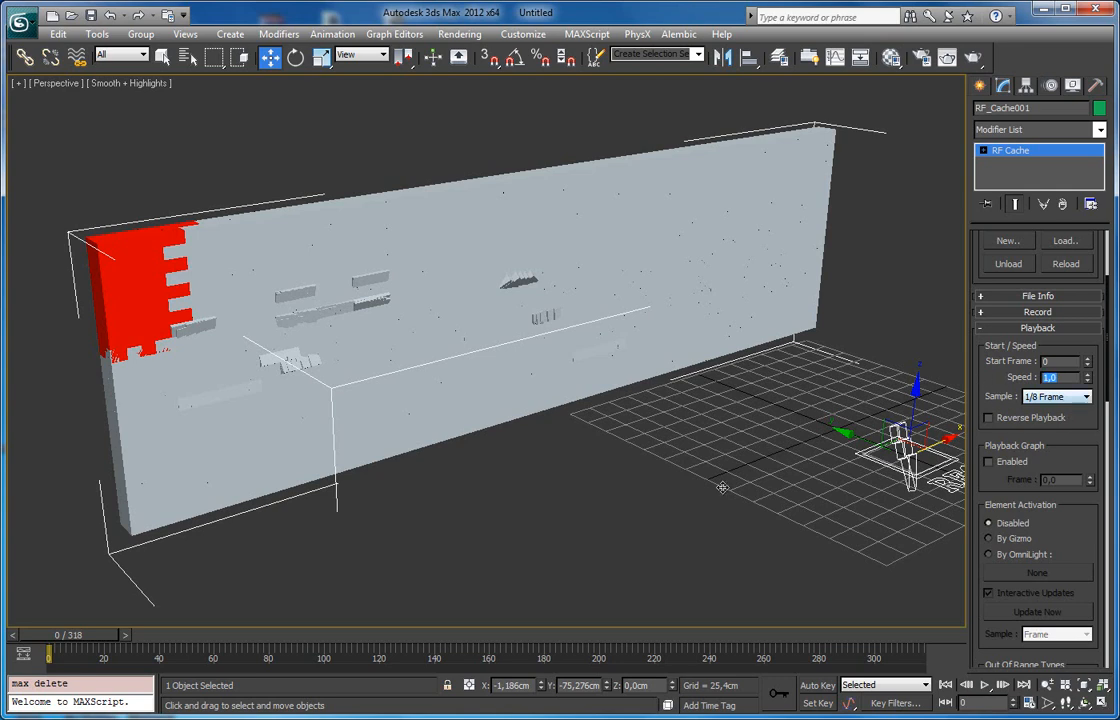
{"action": "mouse_move", "coordinate": [82, 640]}
{"action": "left_mouse_down"}
{"action": "mouse_move", "coordinate": [124, 640]}
{"action": "mouse_move", "coordinate": [70, 640]}
{"action": "left_mouse_up"}
Enable Reverse Playback for the cache, play the wall rebuilding itself, and scrub back to frame 66.
{"action": "left_click", "coordinate": [994, 423]}
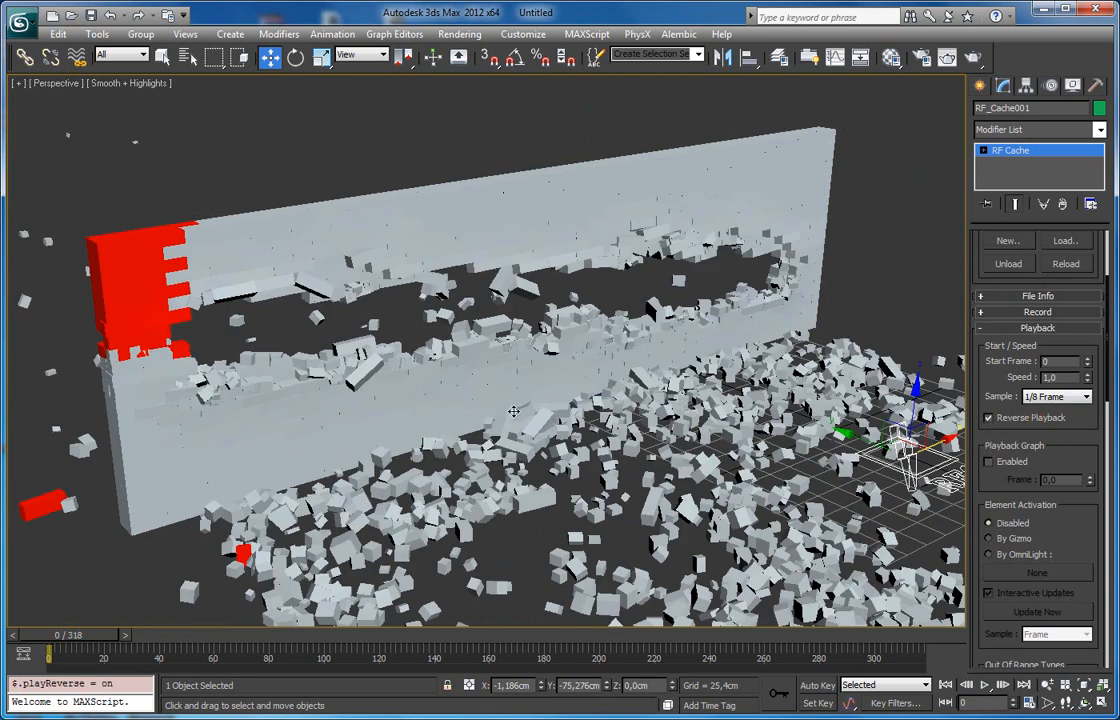
{"action": "scroll", "coordinate": [513, 411], "scroll_direction": "down", "scroll_amount": 5}
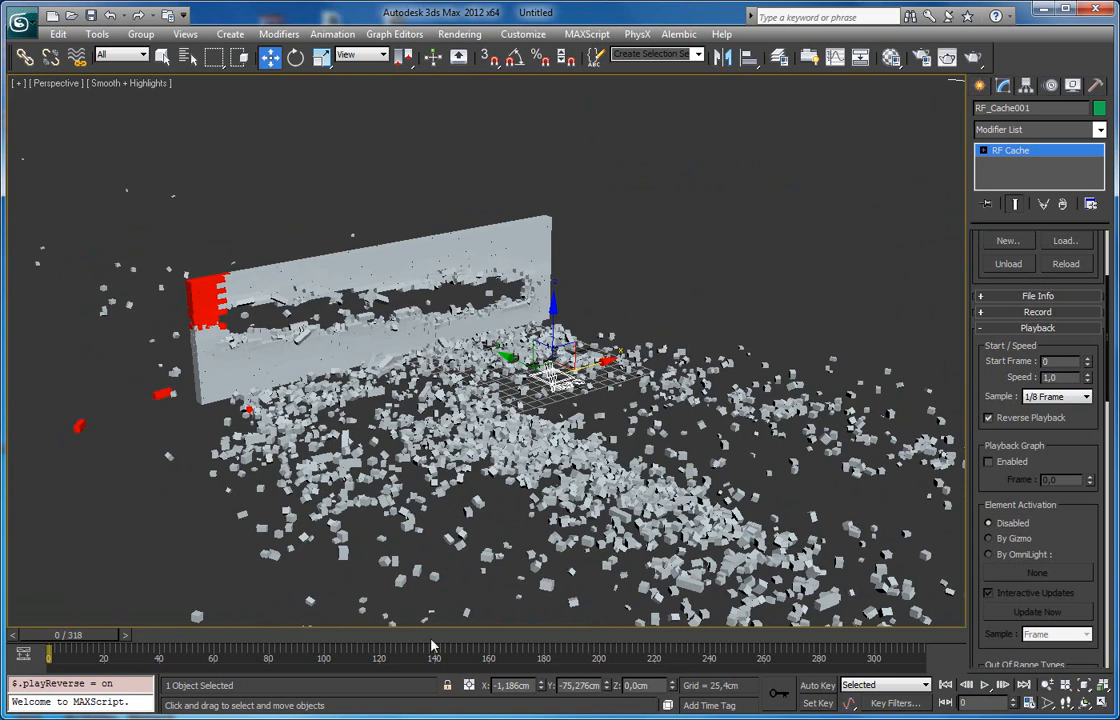
{"action": "left_click", "coordinate": [986, 686]}
{"action": "scroll", "coordinate": [557, 413], "scroll_direction": "up", "scroll_amount": 3}
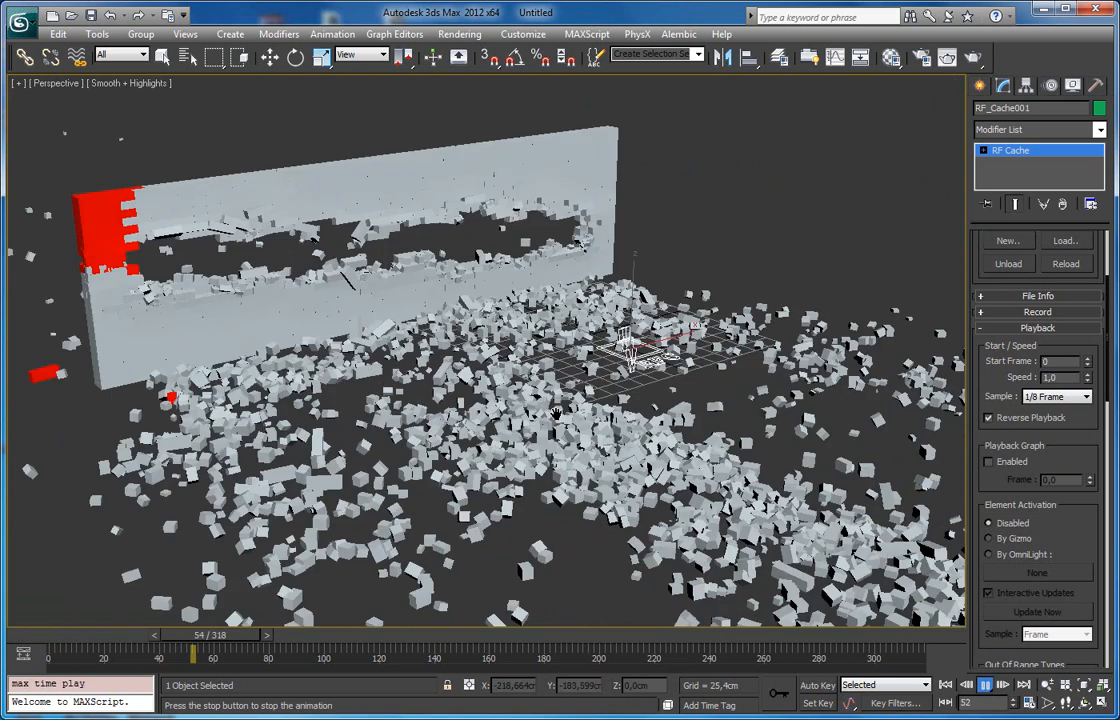
{"action": "middle_click_drag", "start_coordinate": [430, 287], "coordinate": [455, 319]}
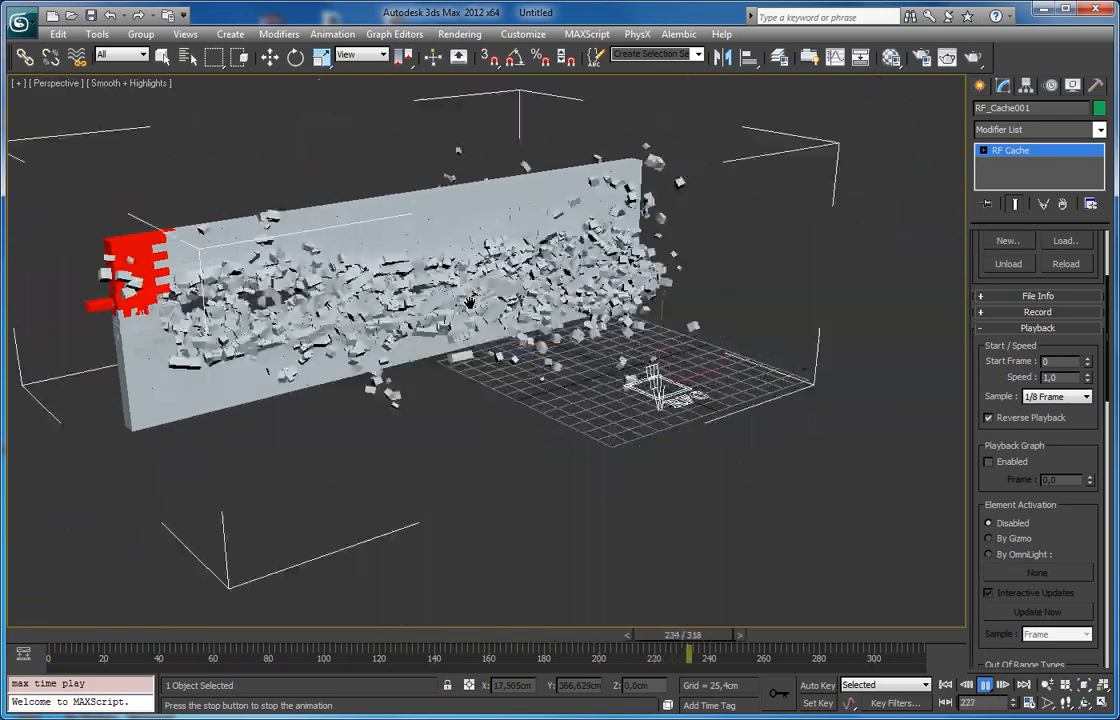
{"action": "left_click_drag", "start_coordinate": [805, 640], "coordinate": [253, 615]}
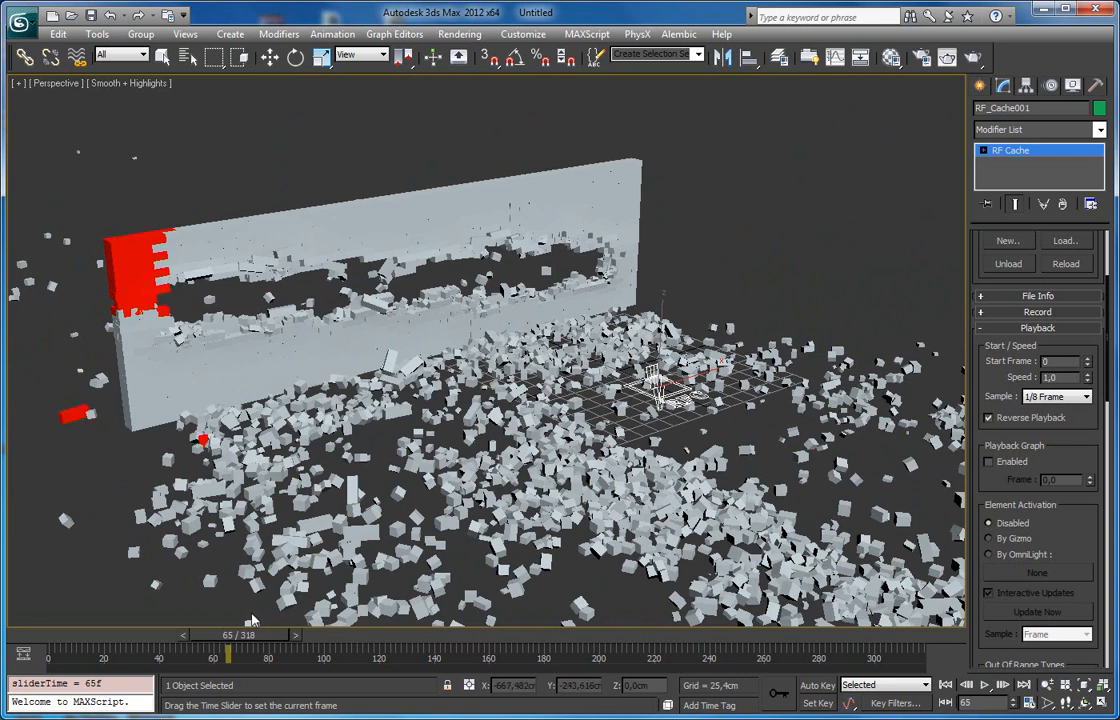
{"action": "mouse_move", "coordinate": [253, 620]}
{"action": "left_mouse_down"}
{"action": "mouse_move", "coordinate": [88, 628]}
{"action": "mouse_move", "coordinate": [262, 628]}
{"action": "left_mouse_up"}
{"action": "key", "text": "w"}
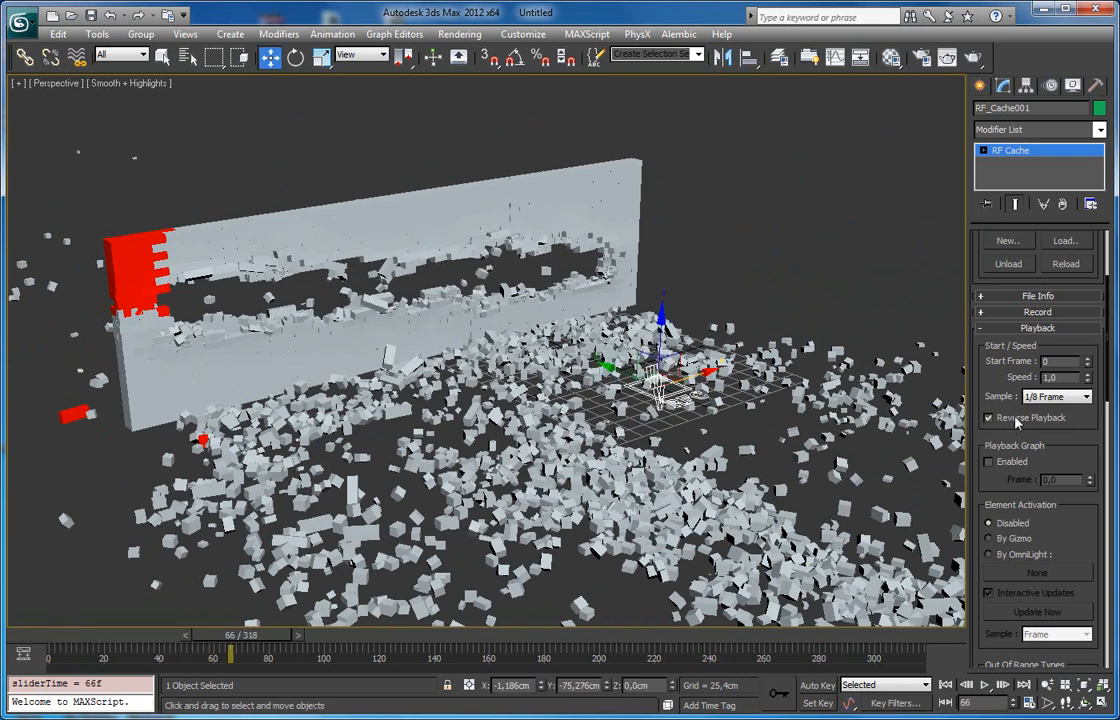
Disable Reverse Playback, rewind to frame 0, and scrub forward to frame 6 for a closer look at the debris.
{"action": "left_click", "coordinate": [989, 418]}
{"action": "left_click_drag", "start_coordinate": [267, 636], "coordinate": [78, 654]}
{"action": "left_click", "coordinate": [1006, 418]}
{"action": "scroll", "coordinate": [1010, 430], "scroll_direction": "down", "scroll_amount": 1}
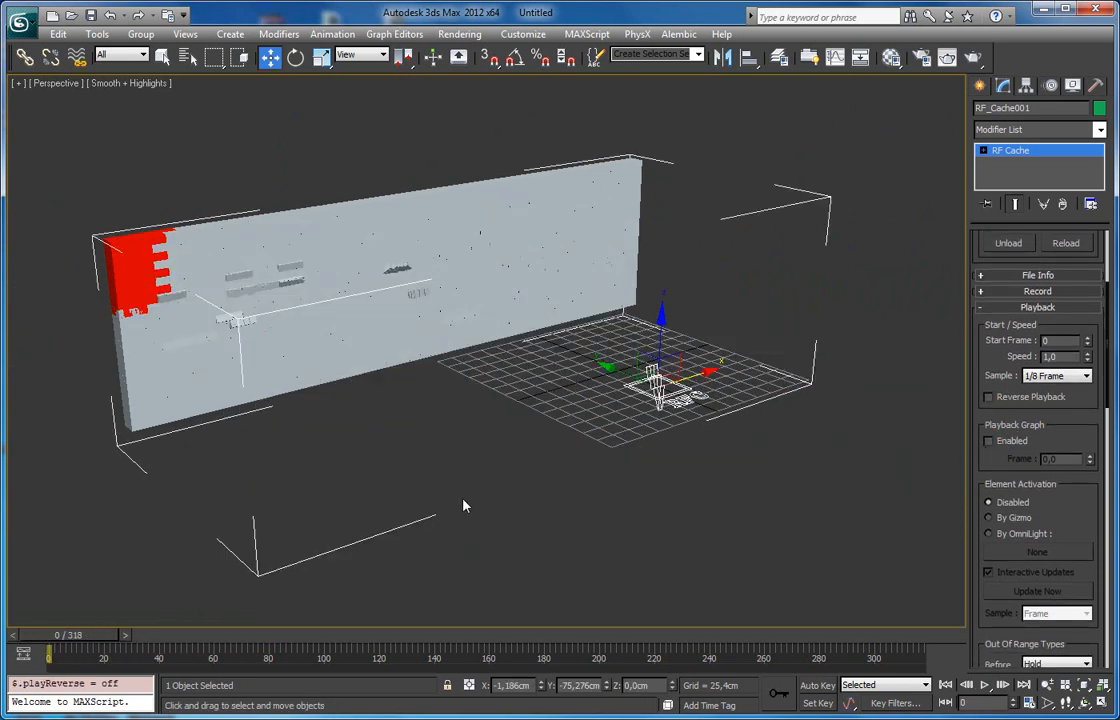
{"action": "mouse_move", "coordinate": [77, 634]}
{"action": "left_mouse_down"}
{"action": "mouse_move", "coordinate": [166, 634]}
{"action": "mouse_move", "coordinate": [94, 634]}
{"action": "left_mouse_up"}
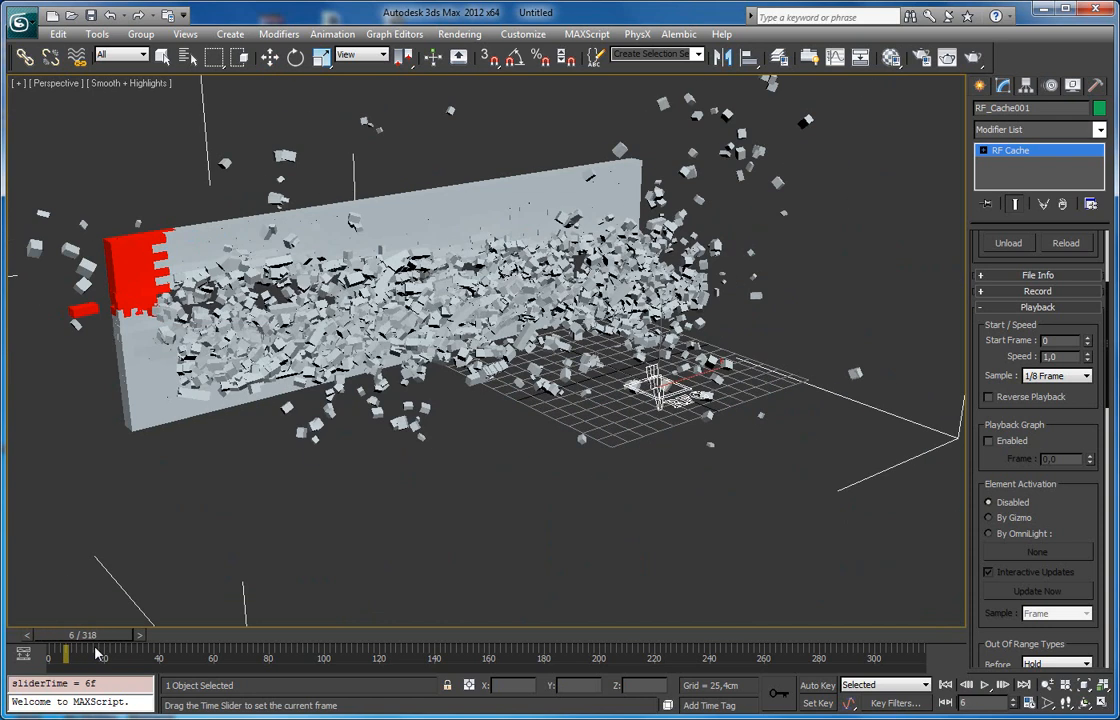
{"action": "middle_click_drag", "start_coordinate": [197, 388], "coordinate": [348, 413]}
{"action": "scroll", "coordinate": [348, 413], "scroll_direction": "up", "scroll_amount": 3}
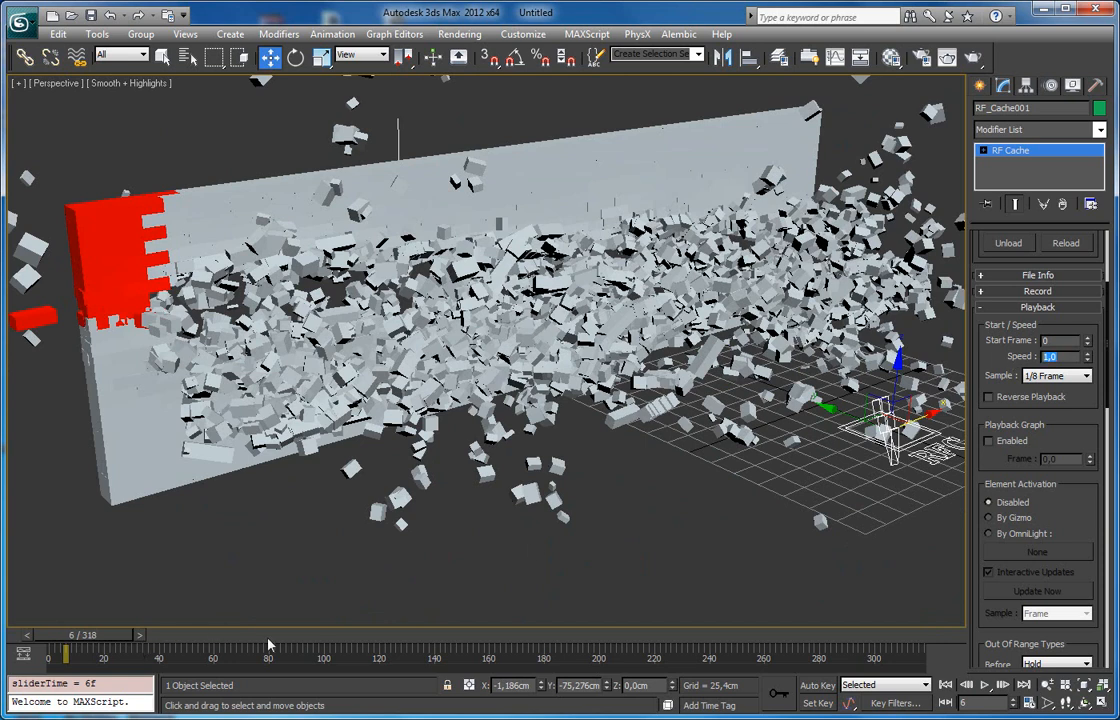
Enable the Playback Graph, set its Frame value to 2.111, and scrub the timeline to frame 47.
{"action": "left_click", "coordinate": [989, 441]}
{"action": "mouse_move", "coordinate": [70, 643]}
{"action": "left_mouse_down"}
{"action": "mouse_move", "coordinate": [307, 625]}
{"action": "mouse_move", "coordinate": [537, 637]}
{"action": "mouse_move", "coordinate": [80, 640]}
{"action": "left_mouse_up"}
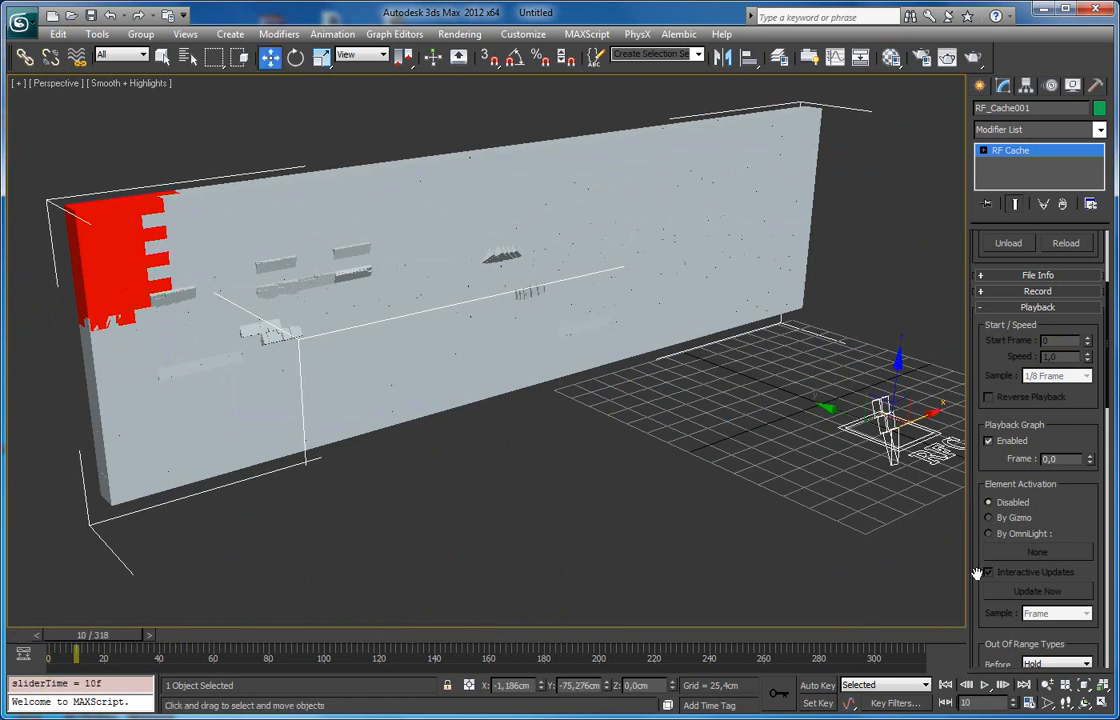
{"action": "mouse_move", "coordinate": [1093, 446]}
{"action": "left_mouse_down"}
{"action": "mouse_move", "coordinate": [1076, 412]}
{"action": "mouse_move", "coordinate": [1070, 422]}
{"action": "mouse_move", "coordinate": [1090, 428]}
{"action": "left_mouse_up"}
{"action": "scroll", "coordinate": [1085, 455], "scroll_direction": "down", "scroll_amount": 1}
{"action": "left_click_drag", "start_coordinate": [127, 640], "coordinate": [215, 630]}
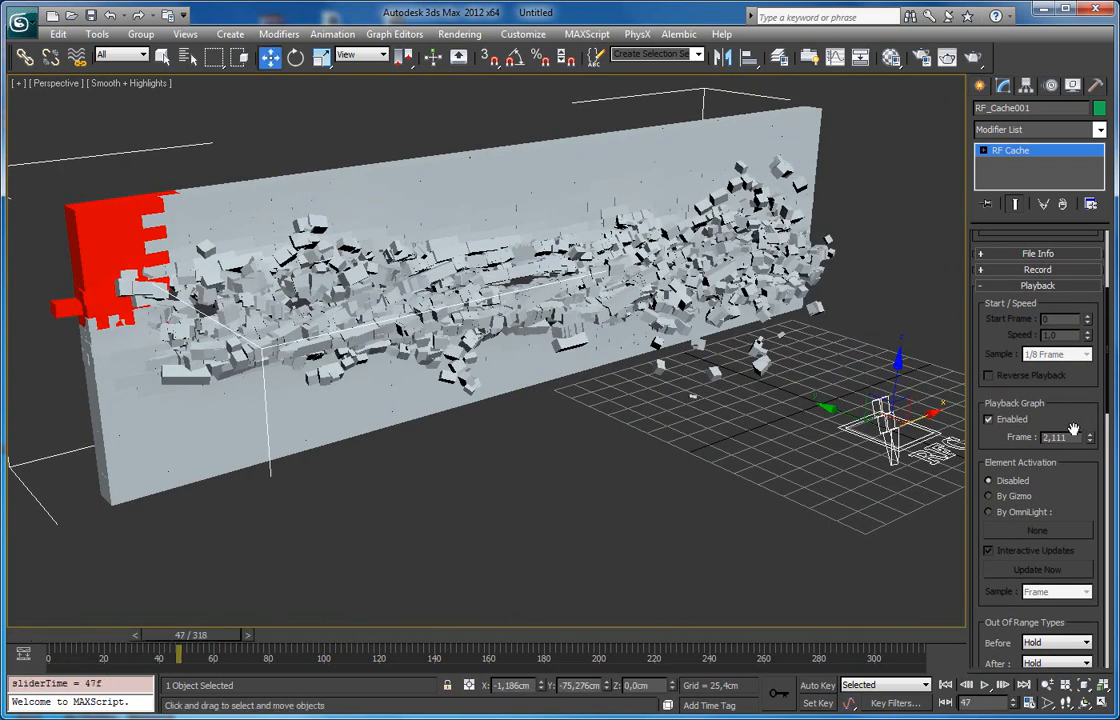
Set the Playback Graph's Frame value to 4.034 and scrub the timeline back to frame 0.
{"action": "left_click_drag", "start_coordinate": [1090, 440], "coordinate": [1080, 366]}
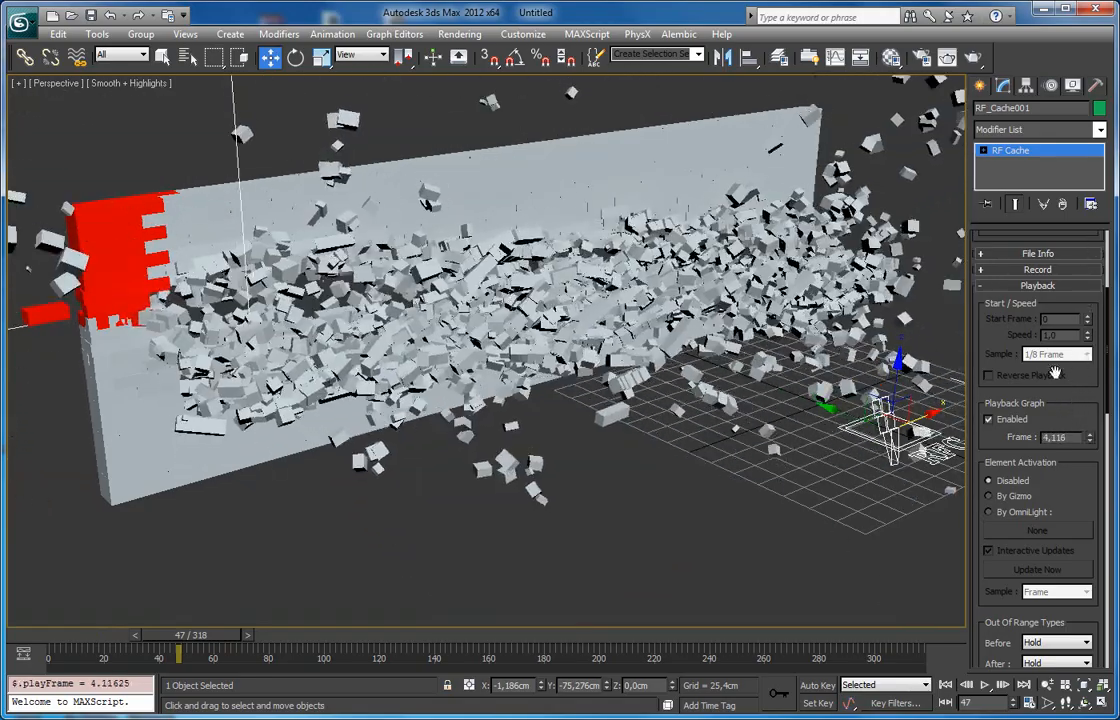
{"action": "middle_click_drag", "start_coordinate": [254, 620], "coordinate": [296, 612], "text": "alt"}
{"action": "left_click_drag", "start_coordinate": [206, 648], "coordinate": [160, 651]}
{"action": "key", "text": "w"}
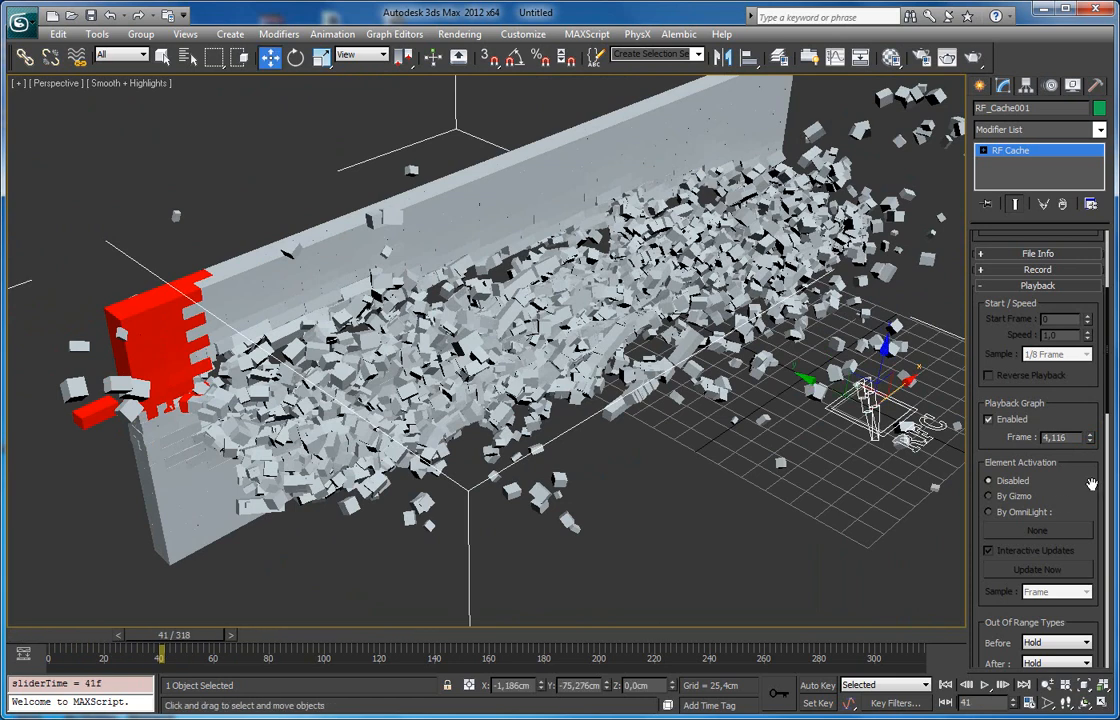
{"action": "left_click_drag", "start_coordinate": [1089, 441], "coordinate": [1085, 447]}
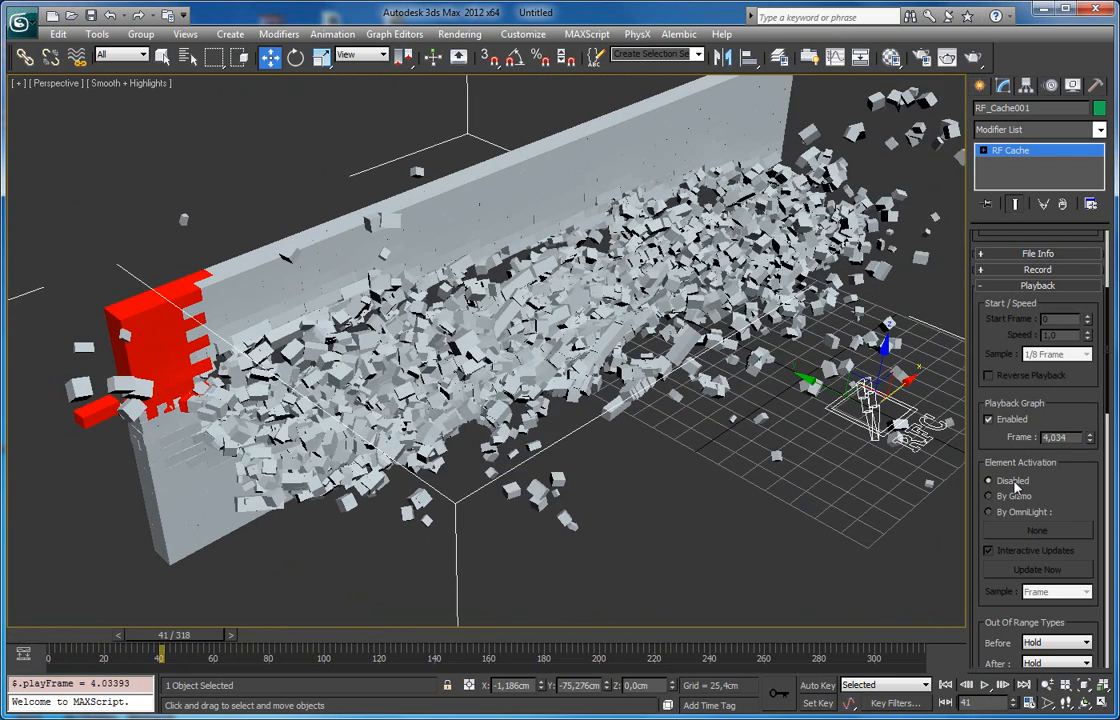
{"action": "left_click_drag", "start_coordinate": [184, 646], "coordinate": [78, 650]}
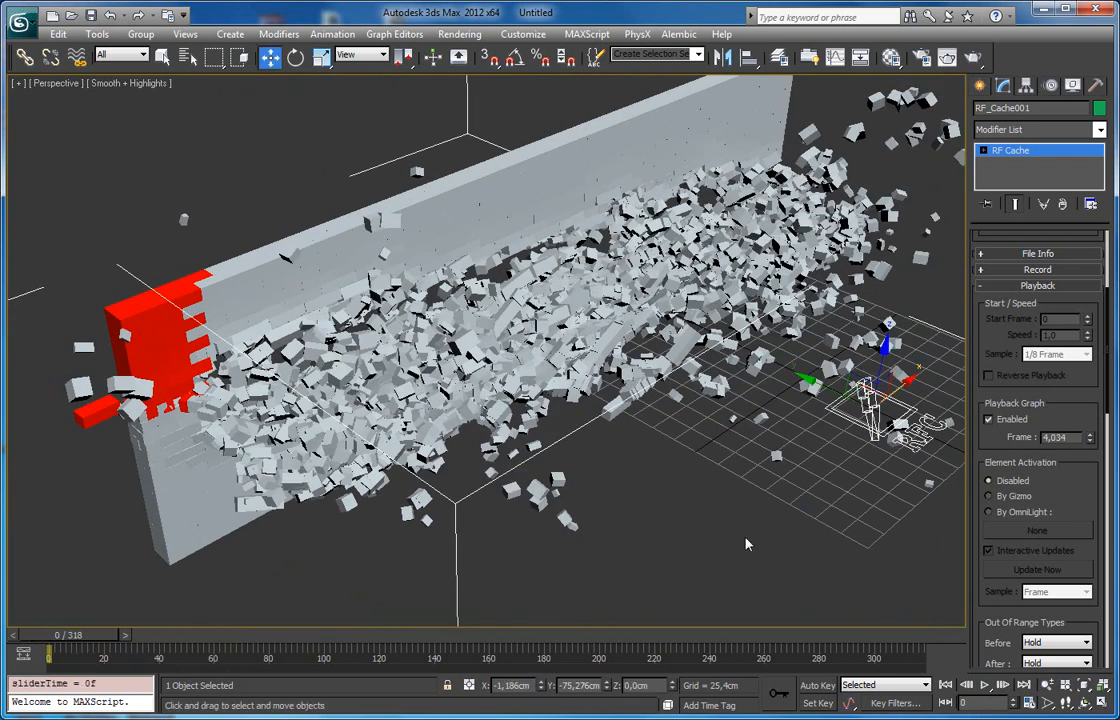
Insert Playback Frame curve keys near frame 0, at about frame 140 and at frame 202, and move the curve editor to uncover the wall.
{"action": "right_click", "coordinate": [1078, 437]}
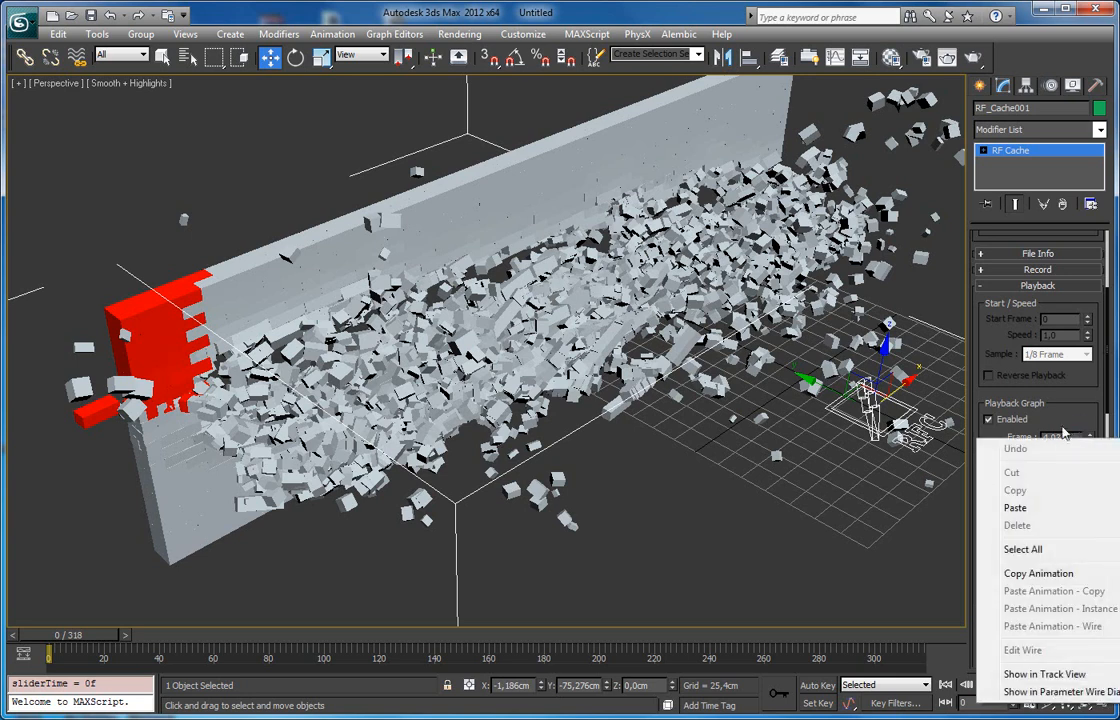
{"action": "left_click", "coordinate": [1040, 675]}
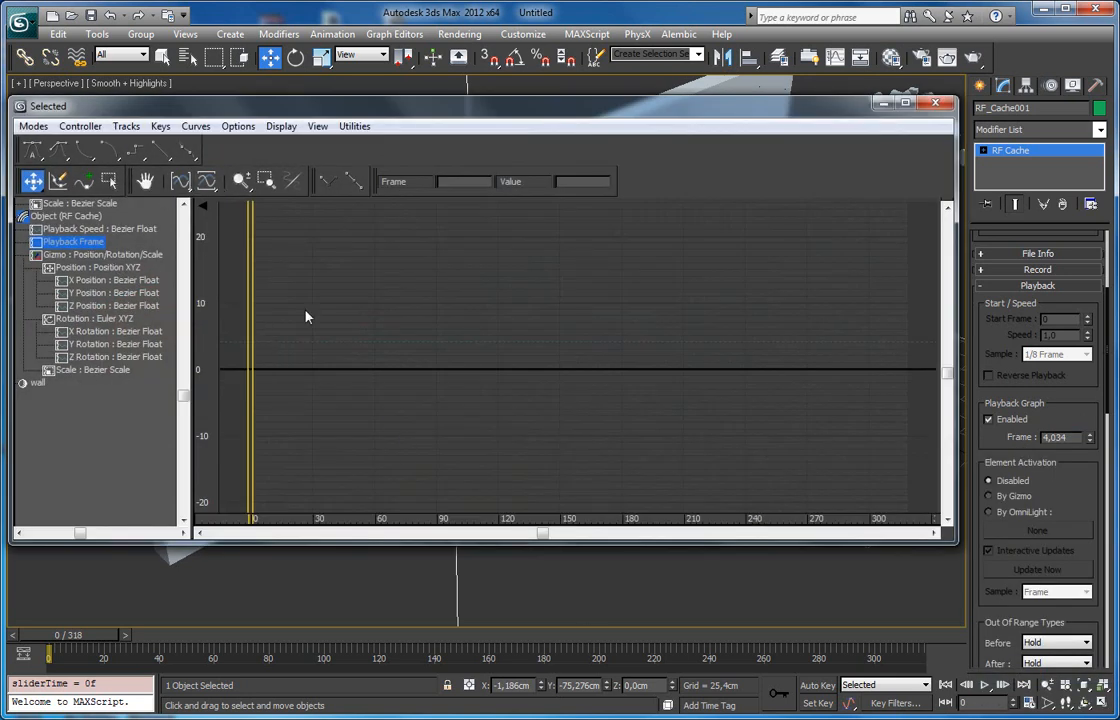
{"action": "right_click", "coordinate": [322, 352]}
{"action": "left_click", "coordinate": [357, 376]}
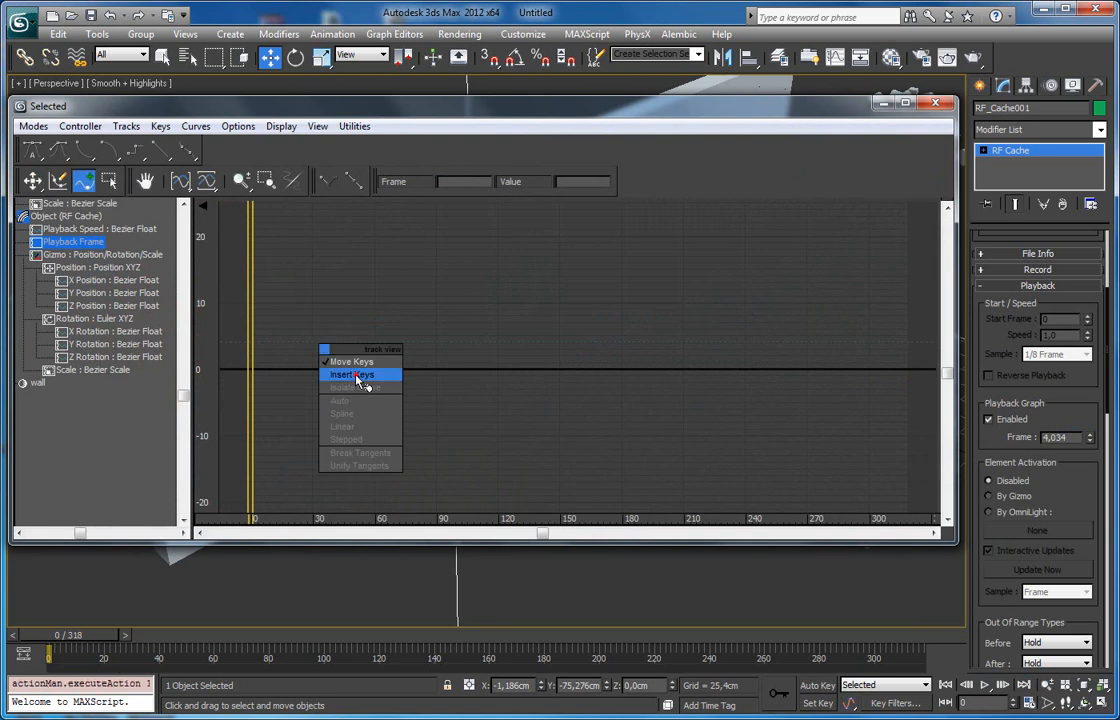
{"action": "left_click", "coordinate": [257, 346]}
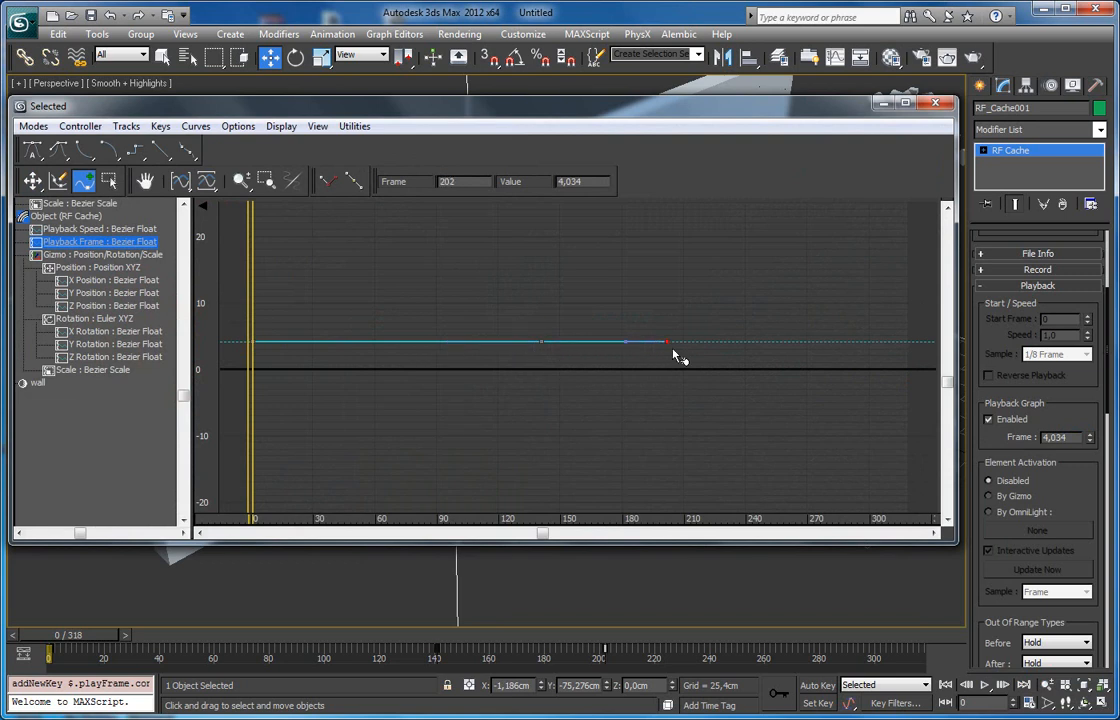
{"action": "left_click", "coordinate": [33, 180]}
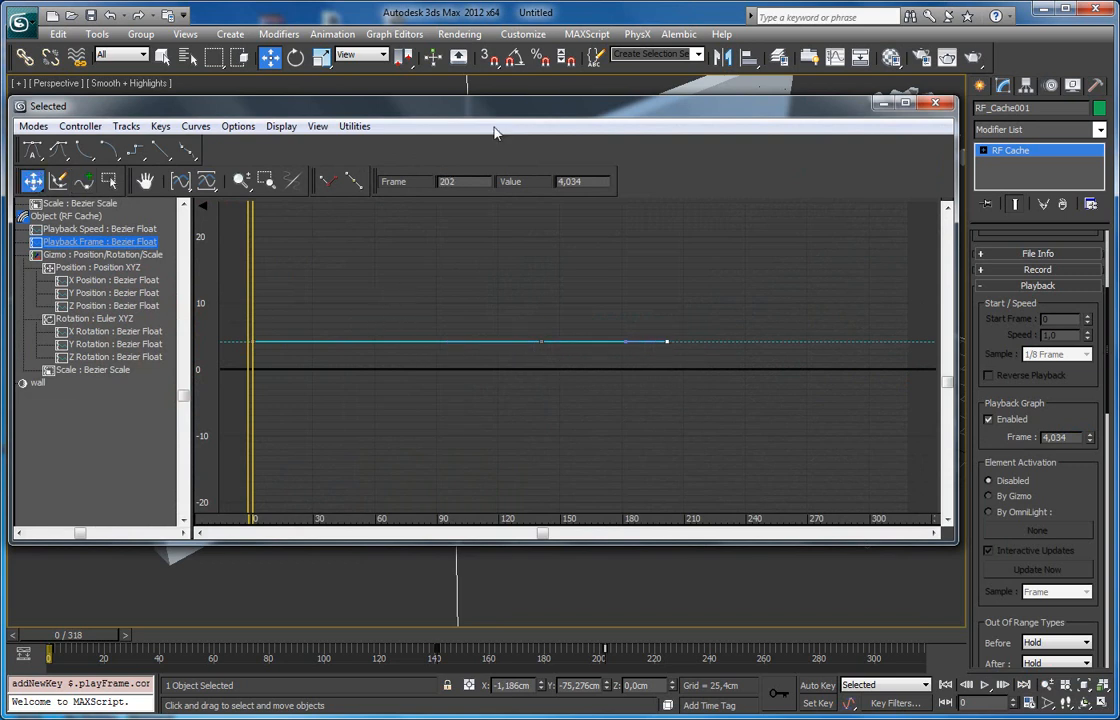
{"action": "left_click_drag", "start_coordinate": [497, 219], "coordinate": [494, 351]}
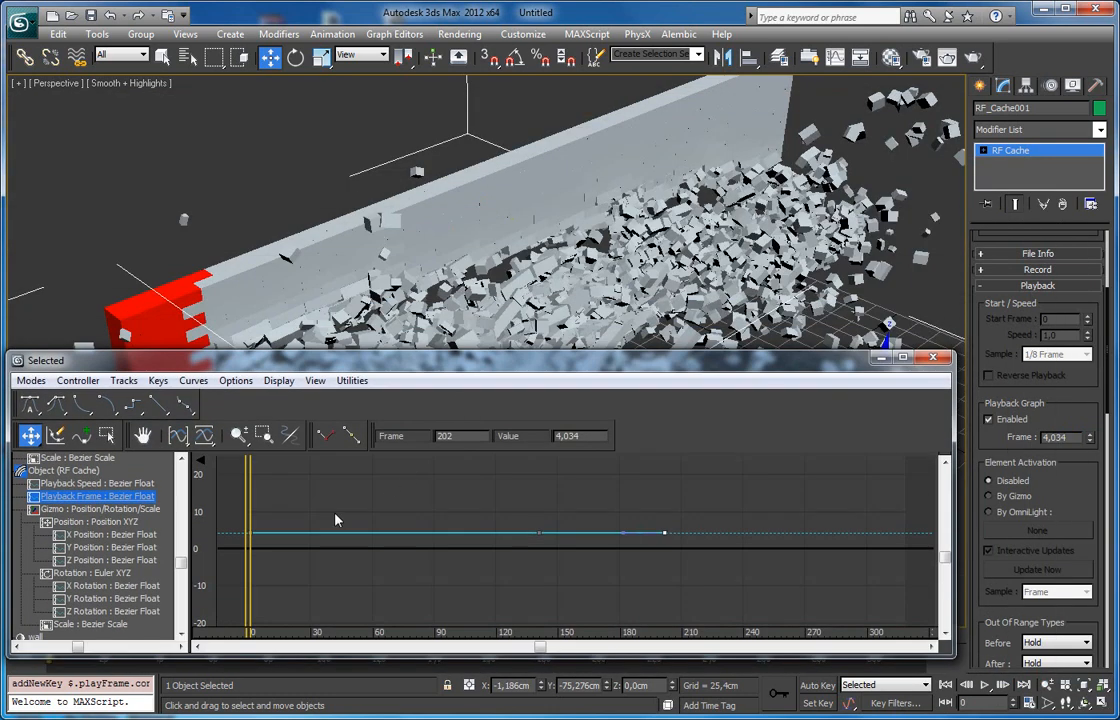
Reset the value of the first key on the Playback Frame curve to 0.
{"action": "middle_click_drag", "start_coordinate": [386, 486], "coordinate": [468, 580]}
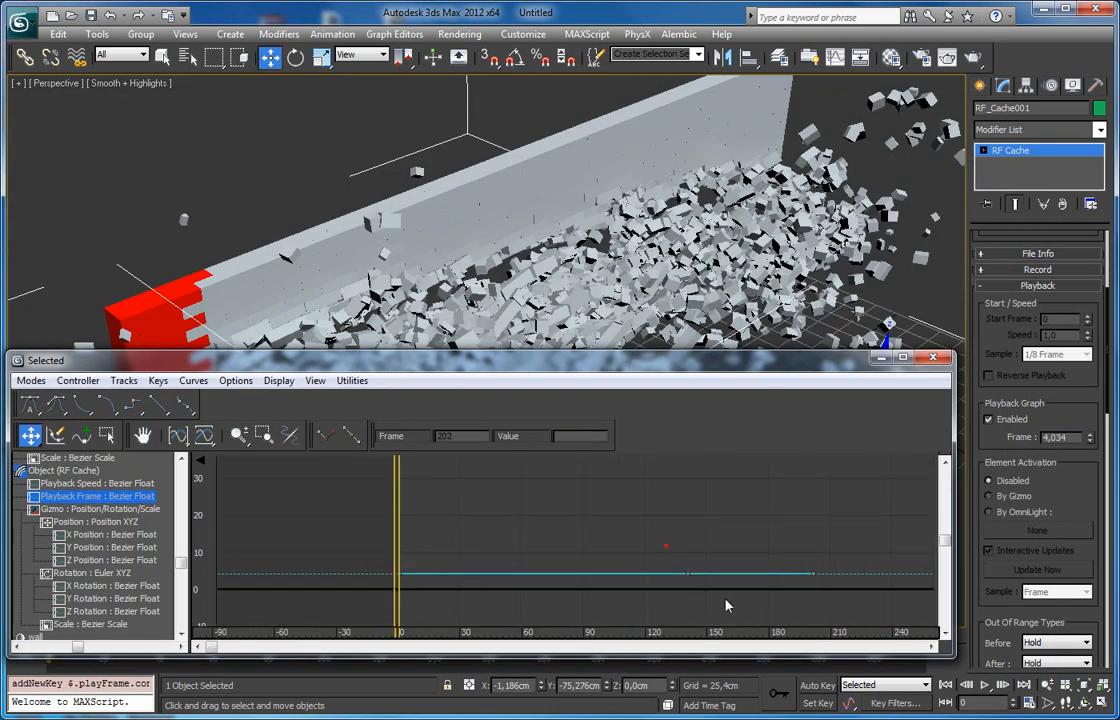
{"action": "right_click", "coordinate": [398, 575]}
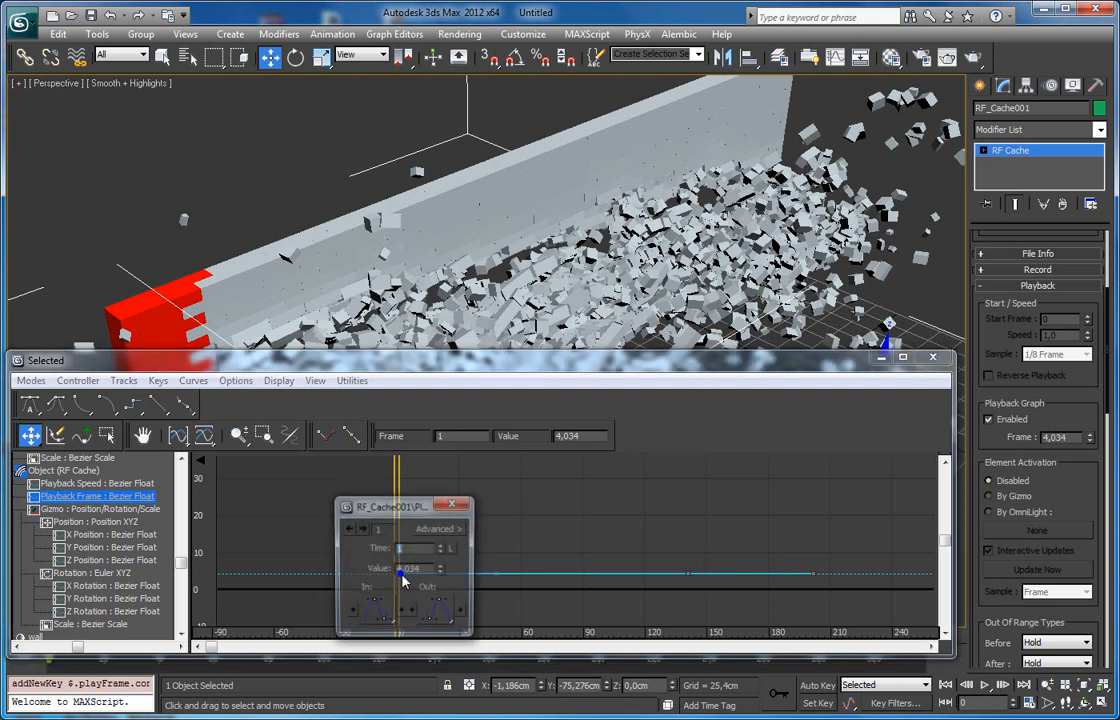
{"action": "right_click", "coordinate": [441, 569]}
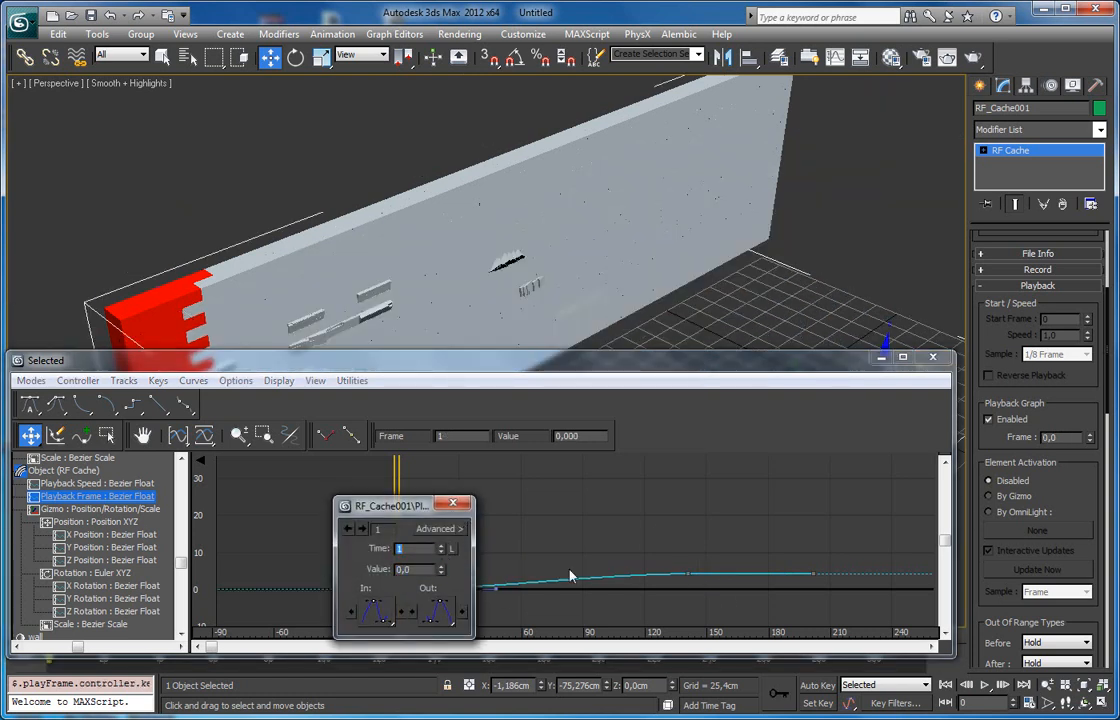
Raise the second Playback Frame key to about 33.7 at frame 51 and preview the wall at frame 32.
{"action": "left_click_drag", "start_coordinate": [687, 574], "coordinate": [502, 463]}
{"action": "left_click_drag", "start_coordinate": [403, 525], "coordinate": [463, 518]}
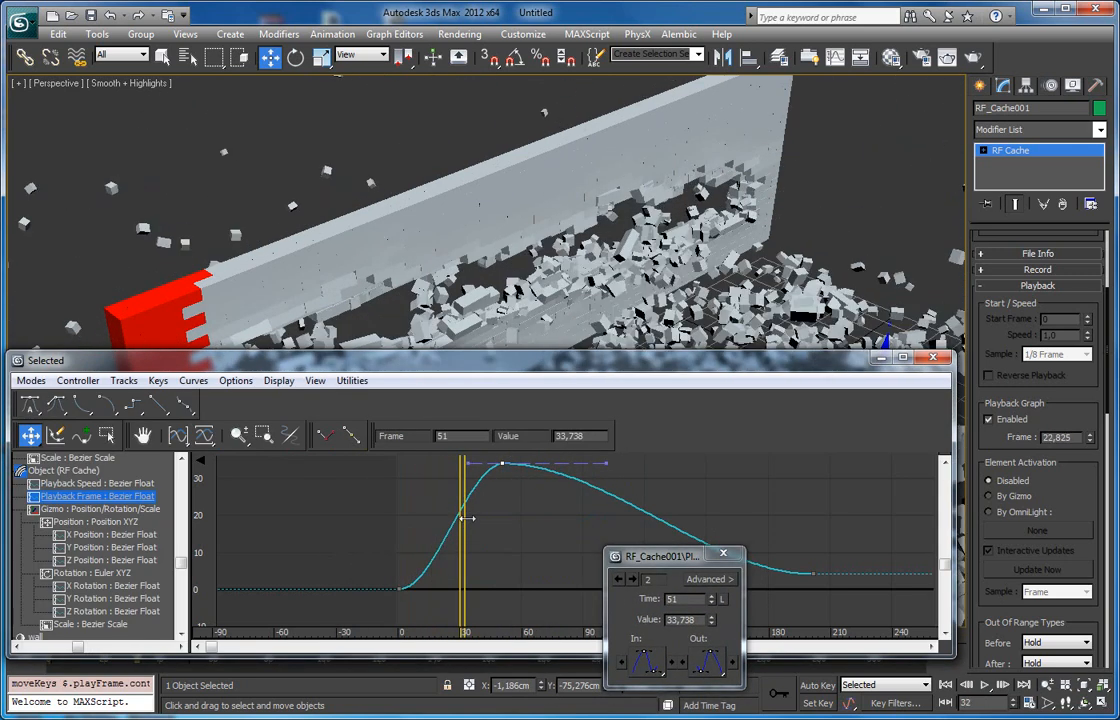
{"action": "middle_click_drag", "start_coordinate": [542, 257], "coordinate": [548, 230], "text": "alt"}
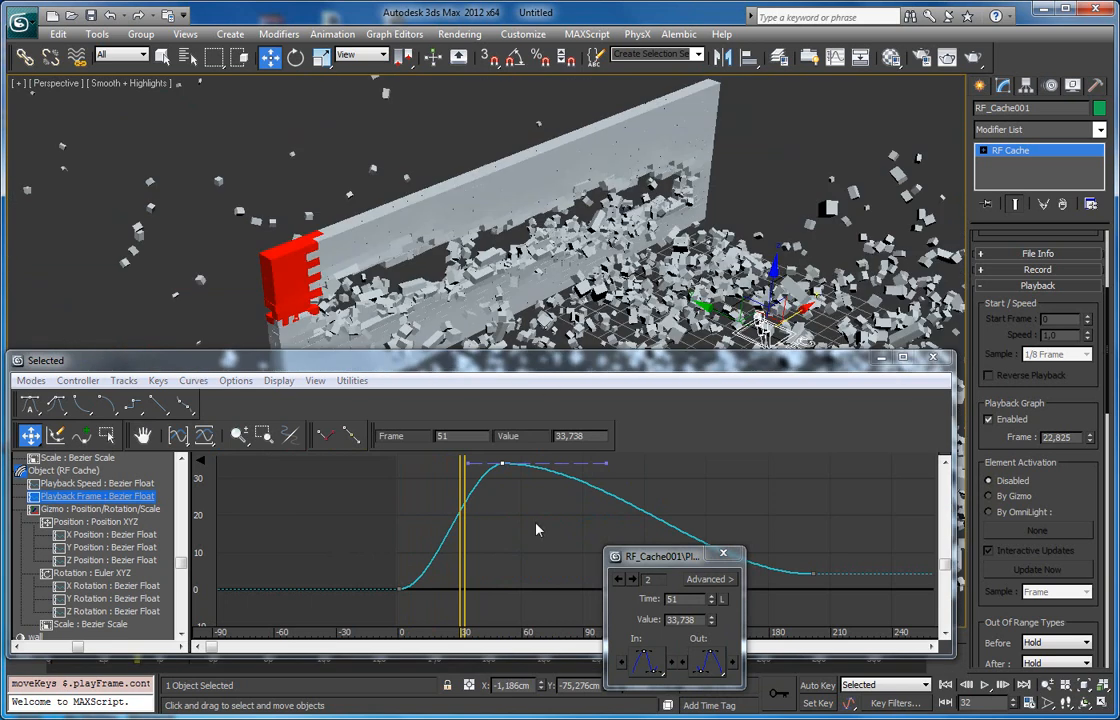
Lower the curve's peak key to about 9 near frame 32 and move the last key to about frame 46 near zero.
{"action": "left_click_drag", "start_coordinate": [502, 463], "coordinate": [464, 556]}
{"action": "middle_click_drag", "start_coordinate": [502, 556], "coordinate": [375, 462]}
{"action": "left_click_drag", "start_coordinate": [690, 478], "coordinate": [365, 500]}
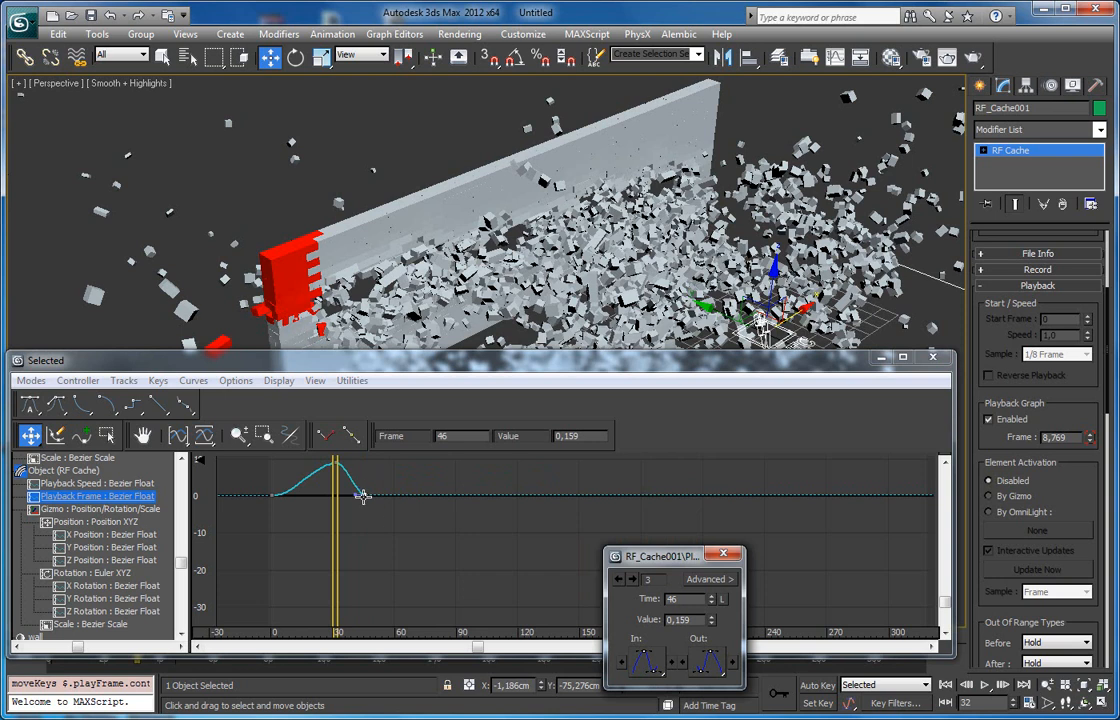
Try different heights for the last key, ending at about 4.46 on frame 44, and scrub the animation to frame 12.
{"action": "middle_click_drag", "start_coordinate": [363, 496], "coordinate": [397, 554]}
{"action": "left_click_drag", "start_coordinate": [383, 553], "coordinate": [375, 459]}
{"action": "left_click_drag", "start_coordinate": [356, 569], "coordinate": [331, 565]}
{"action": "left_click_drag", "start_coordinate": [375, 459], "coordinate": [378, 536]}
{"action": "left_click_drag", "start_coordinate": [318, 559], "coordinate": [313, 585]}
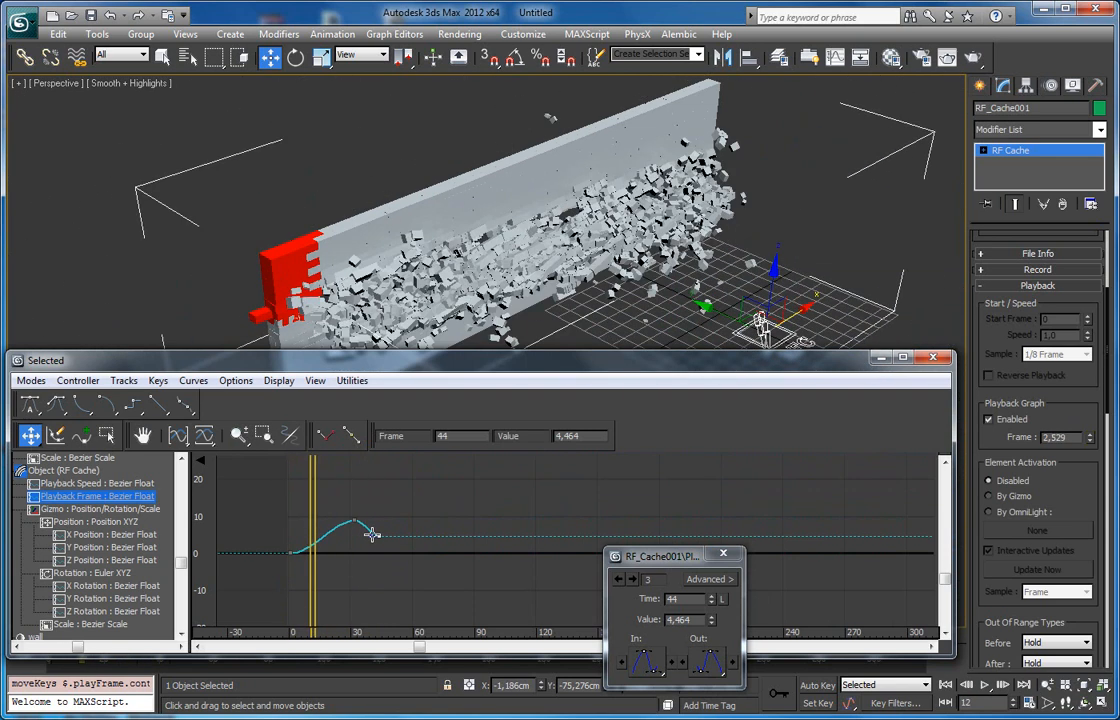
Move the last curve key to frame 53, reset its value to 0, and close the key details and curve editor.
{"action": "left_click_drag", "start_coordinate": [381, 541], "coordinate": [399, 558]}
{"action": "right_click", "coordinate": [712, 620]}
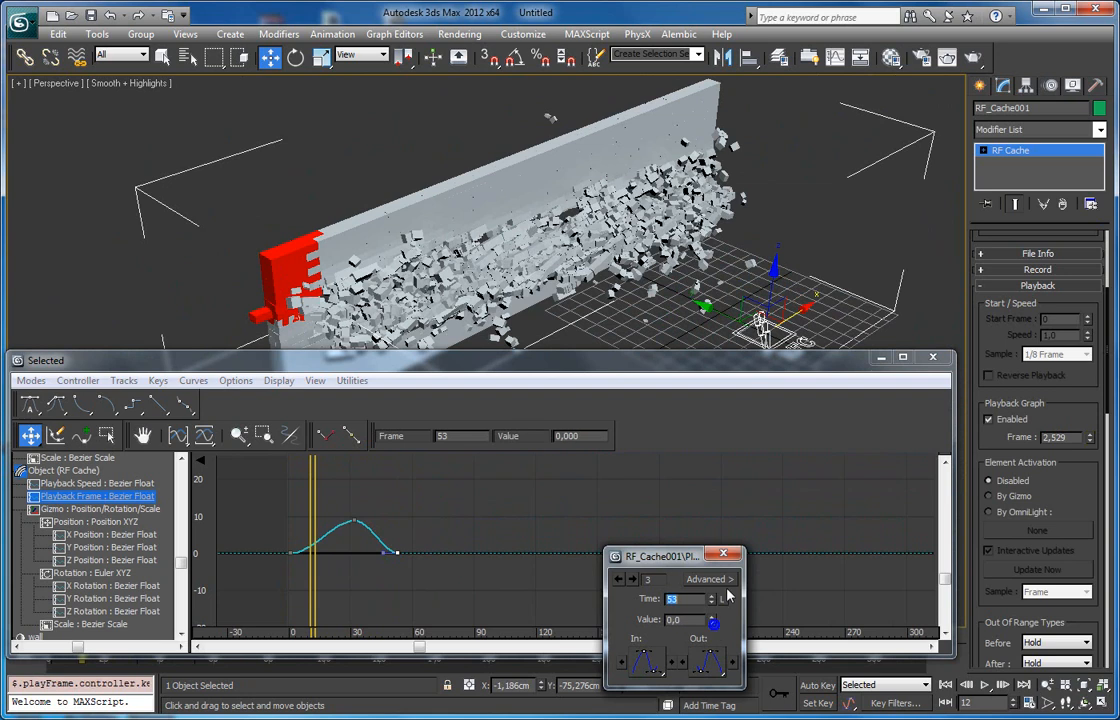
{"action": "left_click", "coordinate": [723, 554]}
{"action": "left_click", "coordinate": [934, 357]}
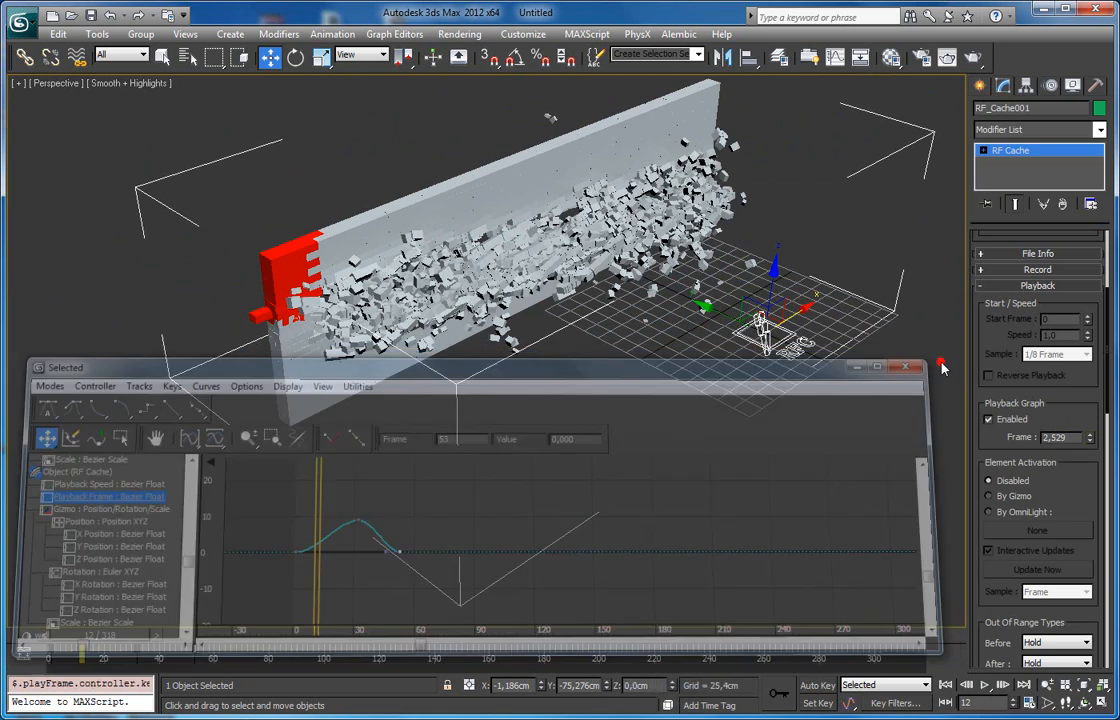
Play the wall explosion from frame 0 to check the forward and reverse motion, and return to frame 0.
{"action": "left_click_drag", "start_coordinate": [101, 628], "coordinate": [48, 636]}
{"action": "key", "text": "slash"}
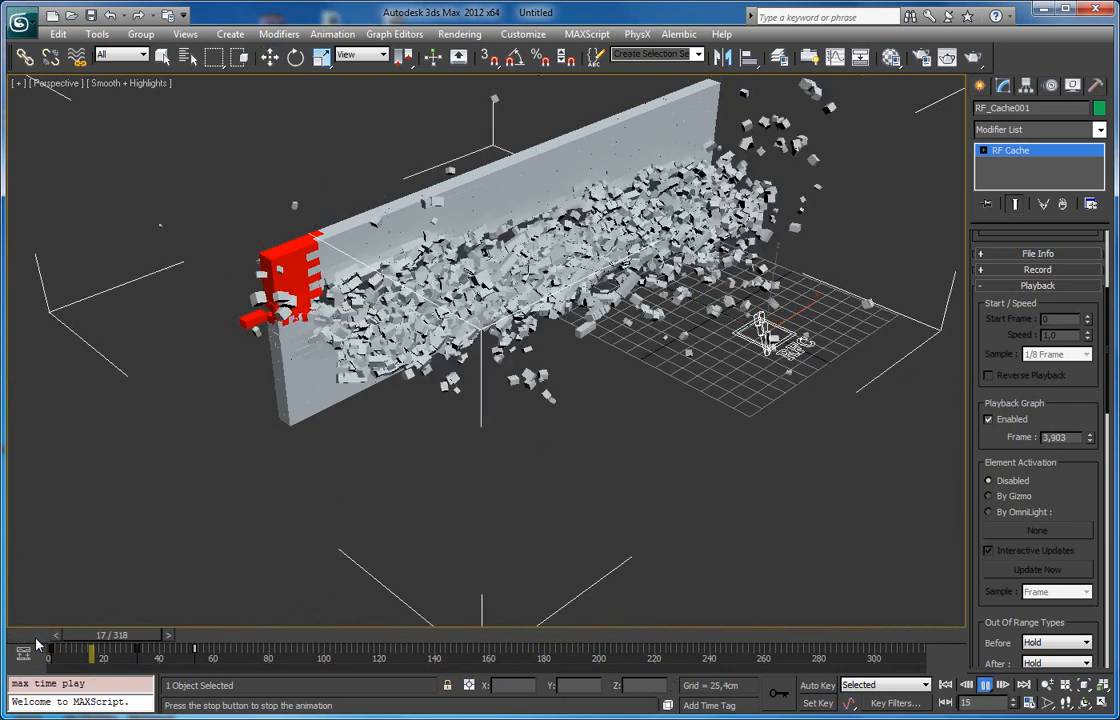
{"action": "key", "text": "w"}
{"action": "mouse_move", "coordinate": [38, 638]}
{"action": "left_mouse_down"}
{"action": "mouse_move", "coordinate": [179, 638]}
{"action": "mouse_move", "coordinate": [28, 643]}
{"action": "left_mouse_up"}
Copy the last two playback keys to about frames 81 and 102 and play back the repeated explosion.
{"action": "left_click_drag", "start_coordinate": [221, 654], "coordinate": [271, 650]}
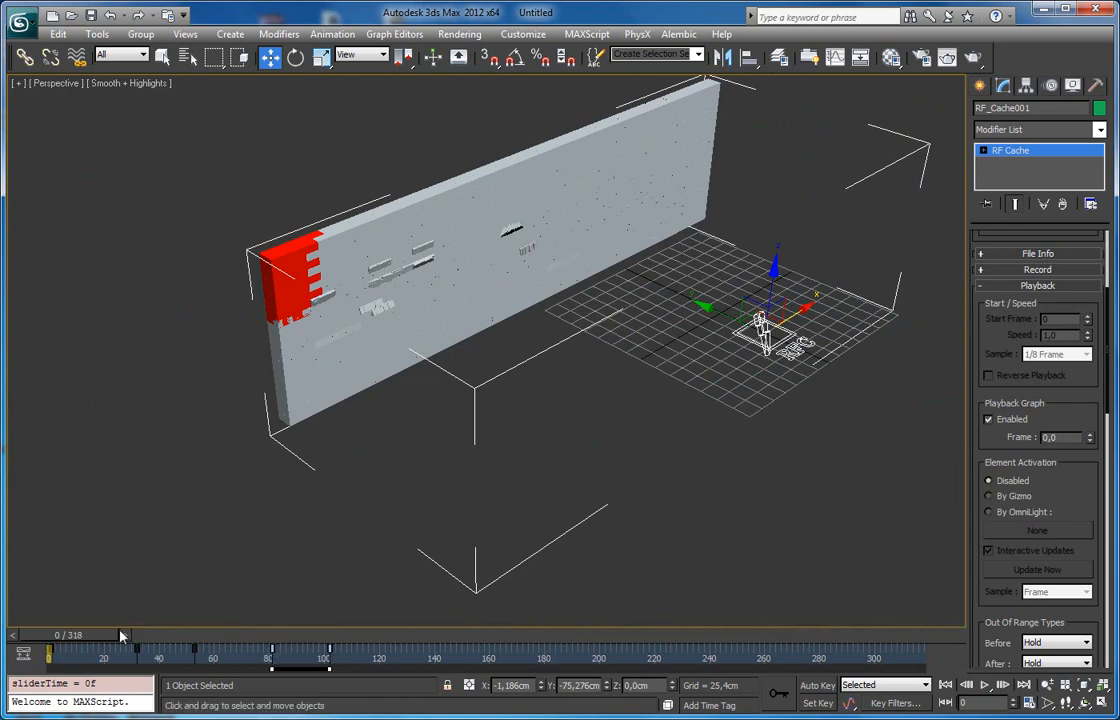
{"action": "key", "text": "slash"}
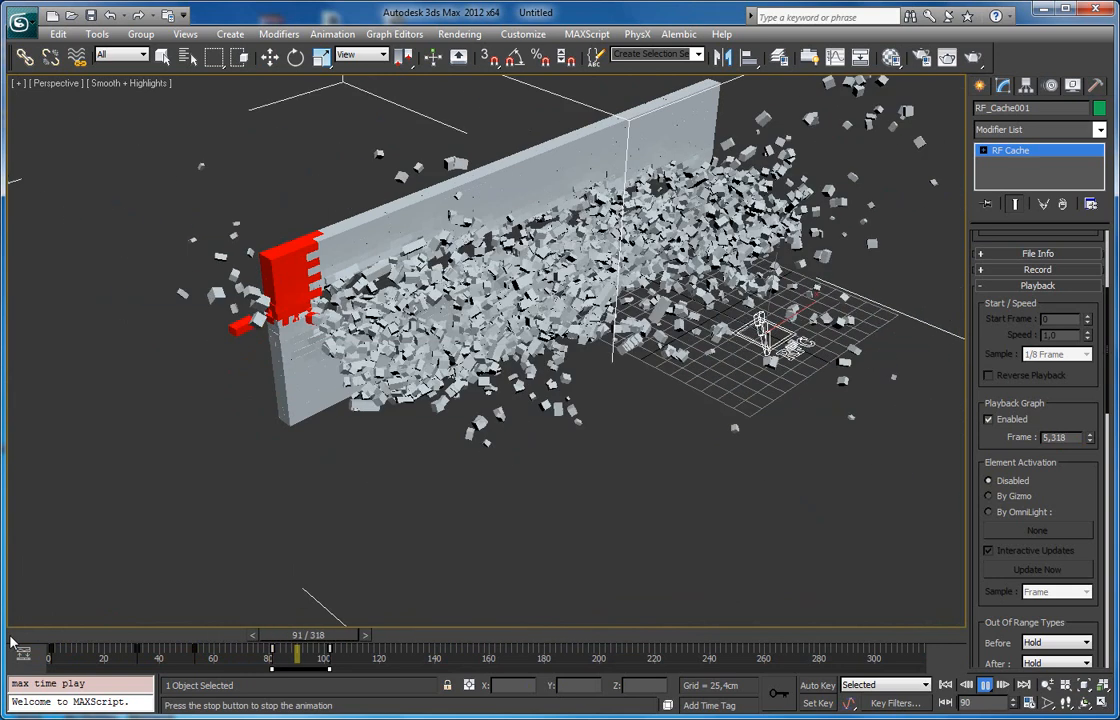
{"action": "key", "text": "slash"}
{"action": "left_click_drag", "start_coordinate": [58, 641], "coordinate": [158, 640]}
{"action": "key", "text": "w"}
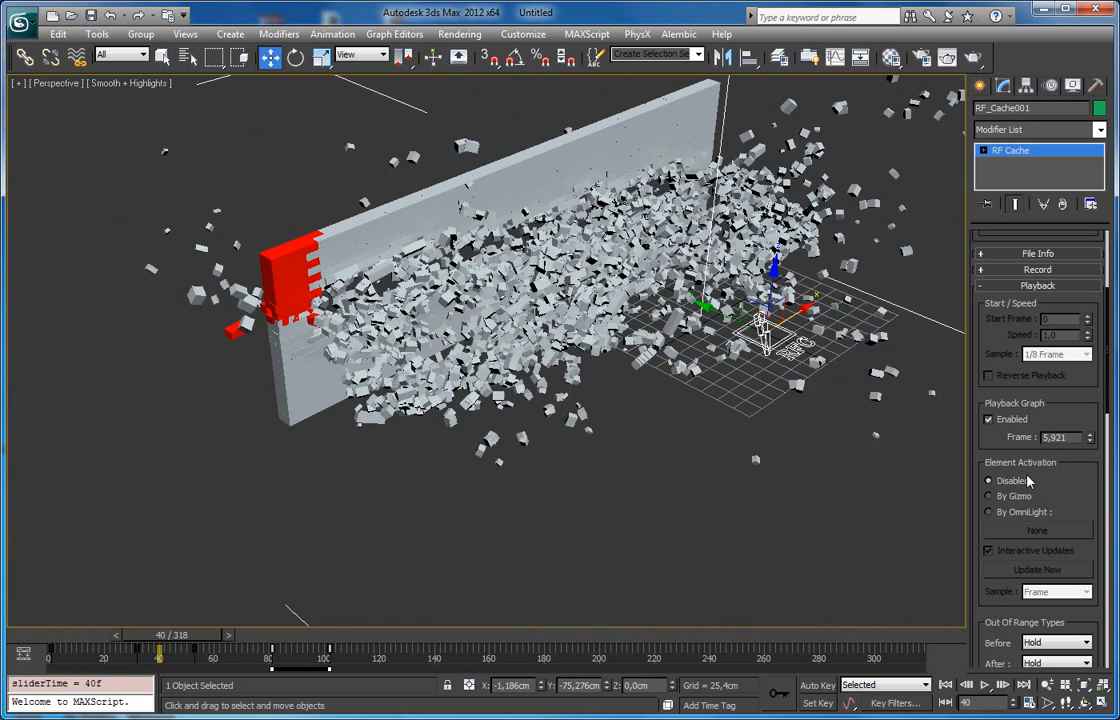
{"action": "left_click_drag", "start_coordinate": [196, 641], "coordinate": [28, 641]}
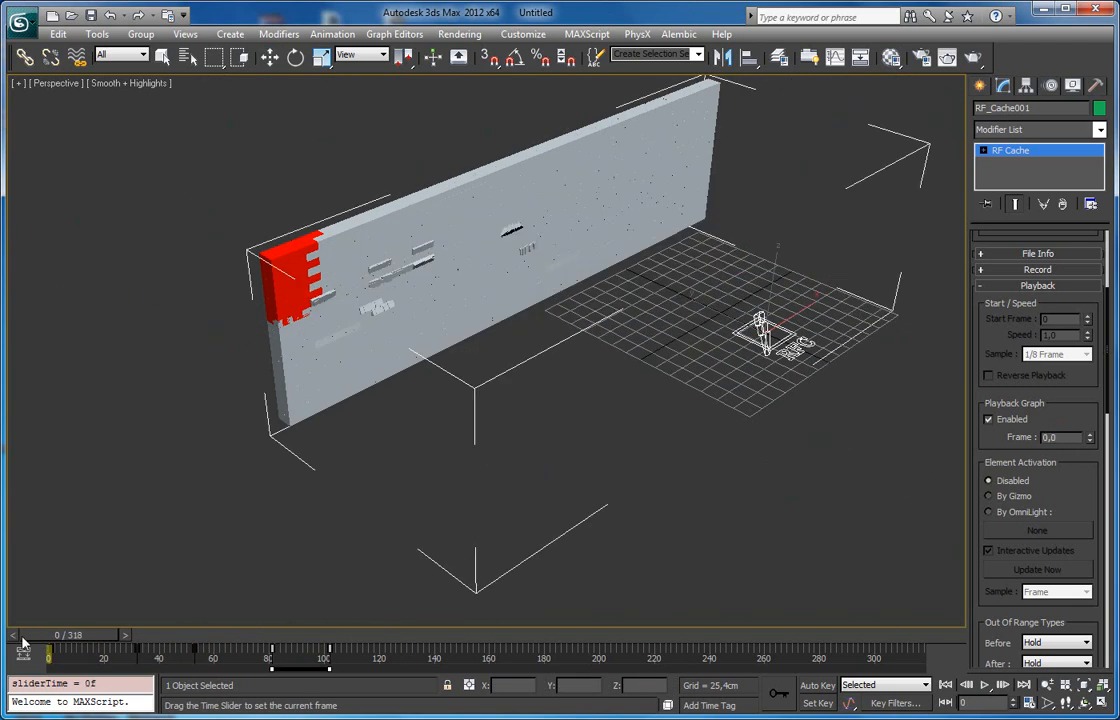
{"action": "key", "text": "w"}
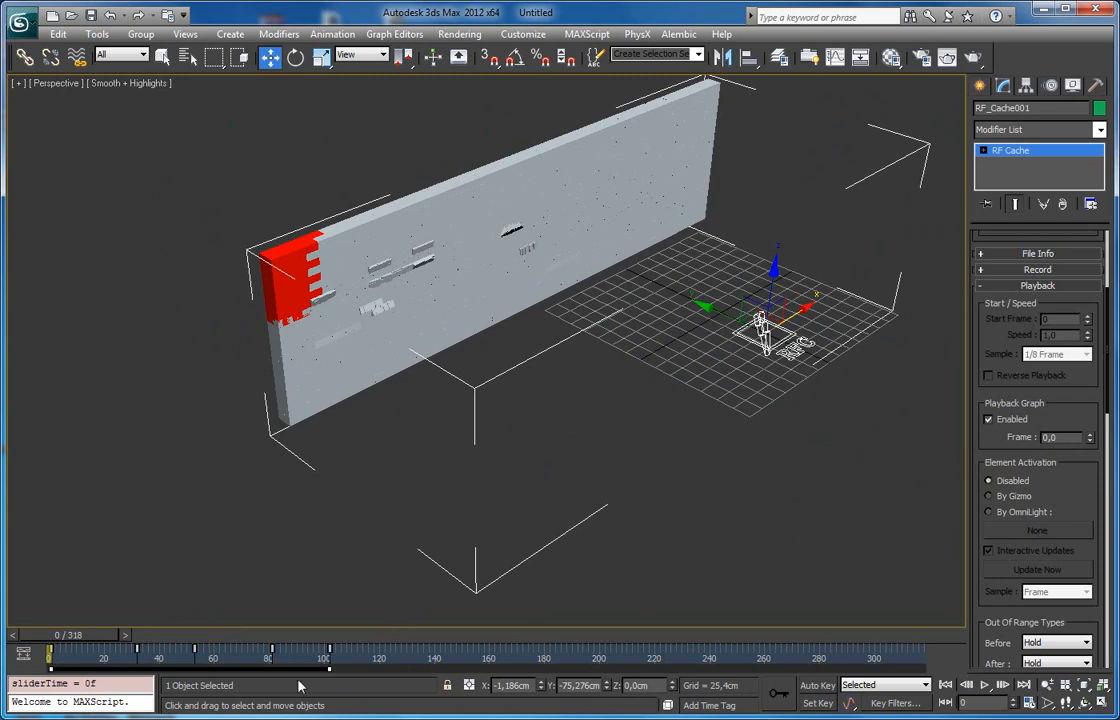
Delete all playback keyframes of the cache object and reselect the object at frame 0.
{"action": "key", "text": "Delete"}
{"action": "left_click_drag", "start_coordinate": [84, 637], "coordinate": [42, 638]}
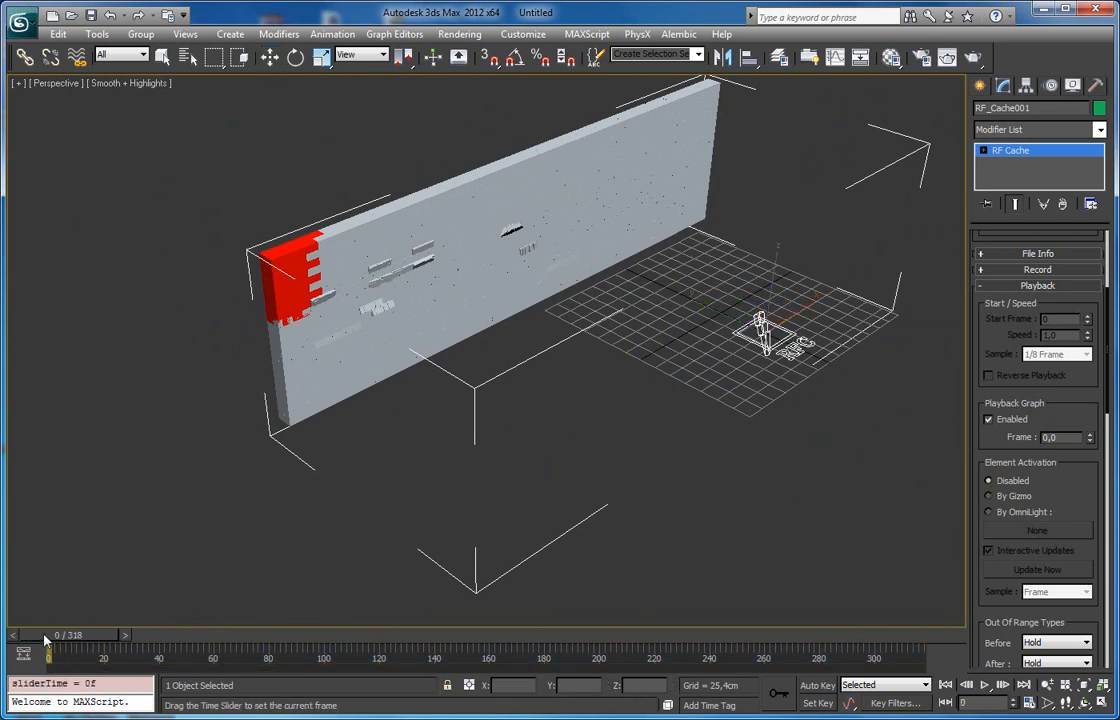
{"action": "left_click", "coordinate": [838, 435]}
{"action": "left_click", "coordinate": [641, 320]}
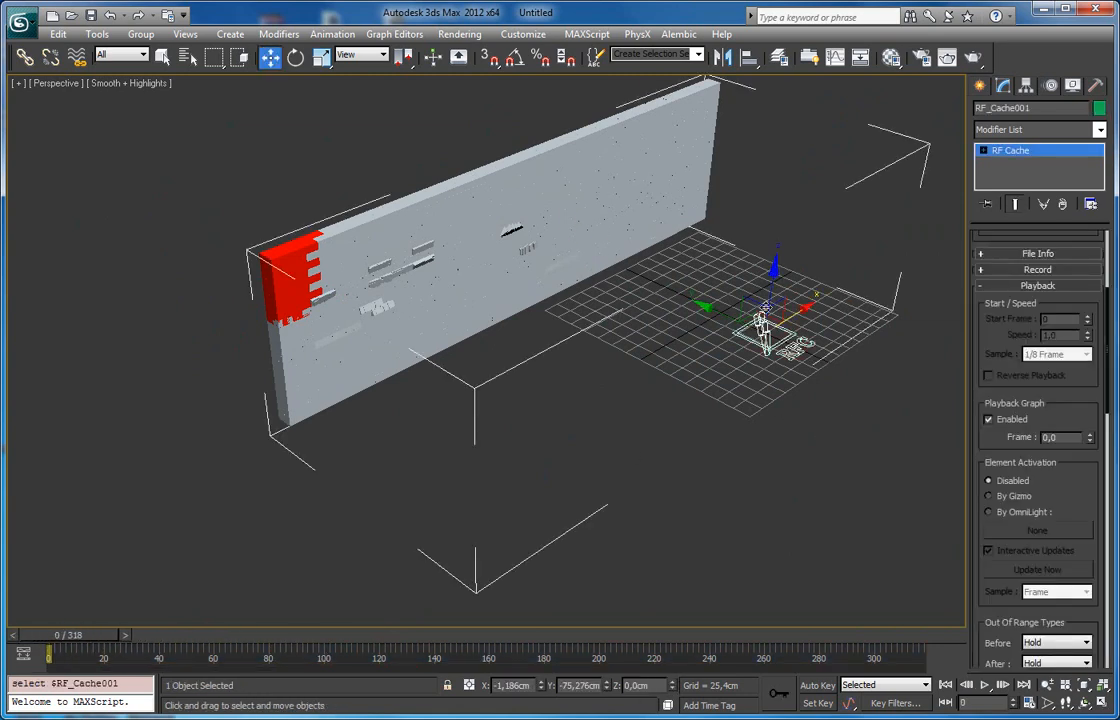
Activate the RF Cache gizmo sub-object and move it to about X -119.7 cm, Y 12.4 cm in front of the wall.
{"action": "scroll", "coordinate": [999, 449], "scroll_direction": "down", "scroll_amount": 1}
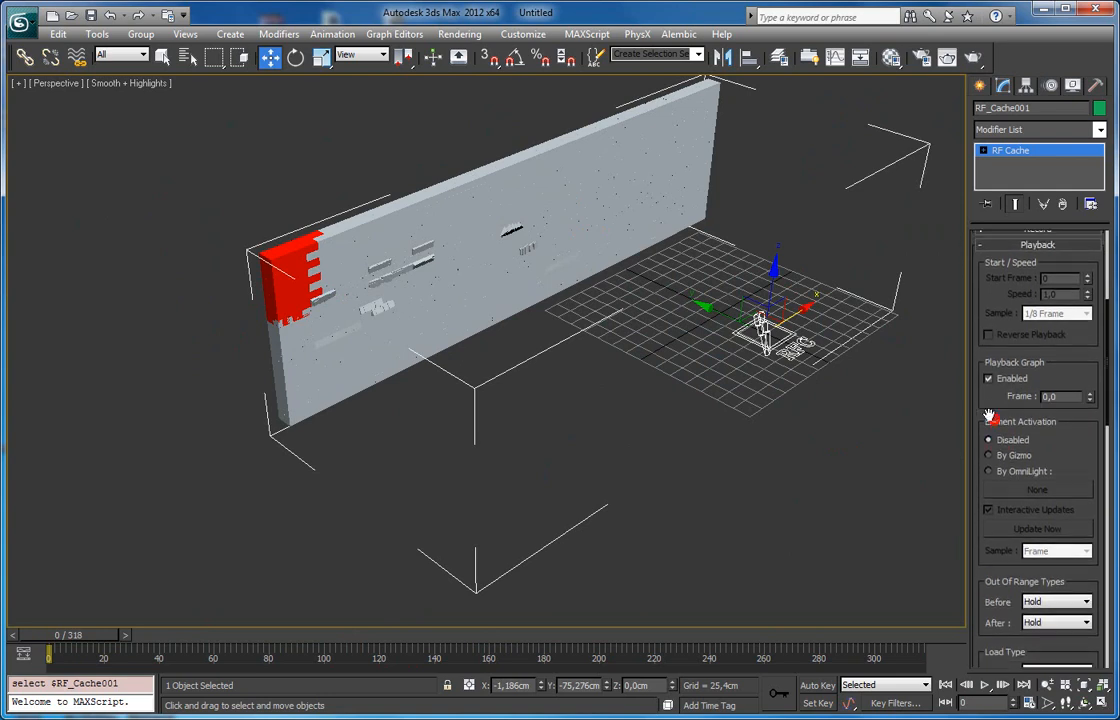
{"action": "middle_click_drag", "start_coordinate": [685, 388], "coordinate": [660, 330], "text": "alt"}
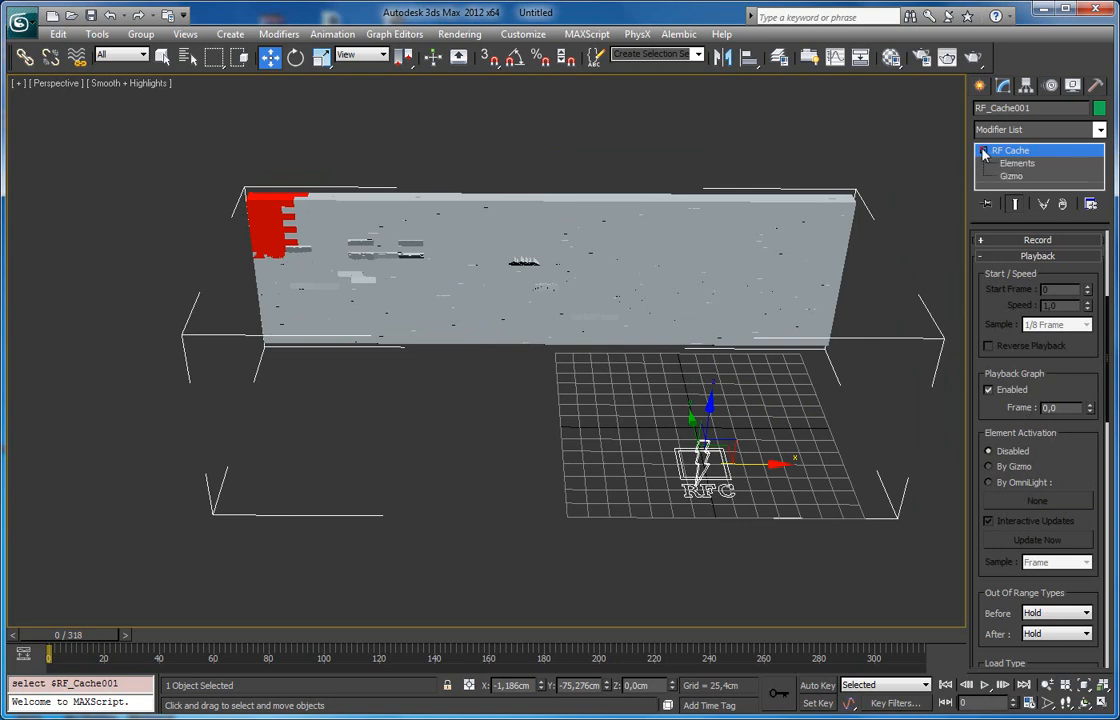
{"action": "left_click", "coordinate": [1013, 177]}
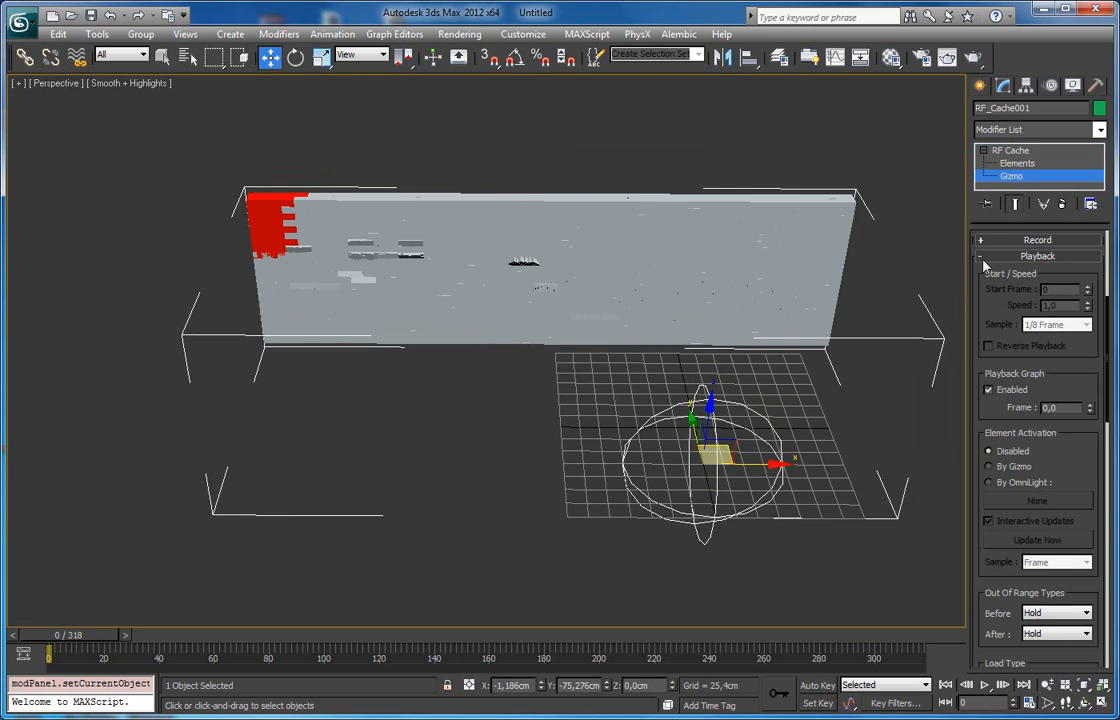
{"action": "middle_click_drag", "start_coordinate": [737, 398], "coordinate": [760, 442], "text": "alt"}
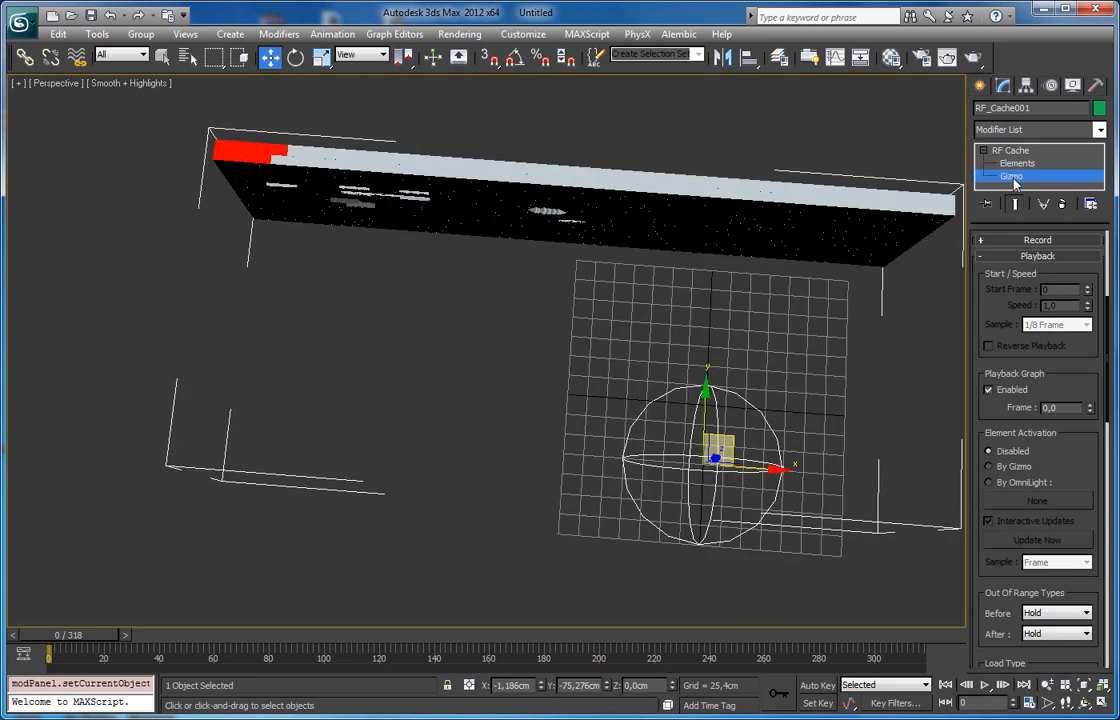
{"action": "left_click_drag", "start_coordinate": [725, 452], "coordinate": [598, 453]}
{"action": "middle_click_drag", "start_coordinate": [720, 521], "coordinate": [300, 553], "text": "alt"}
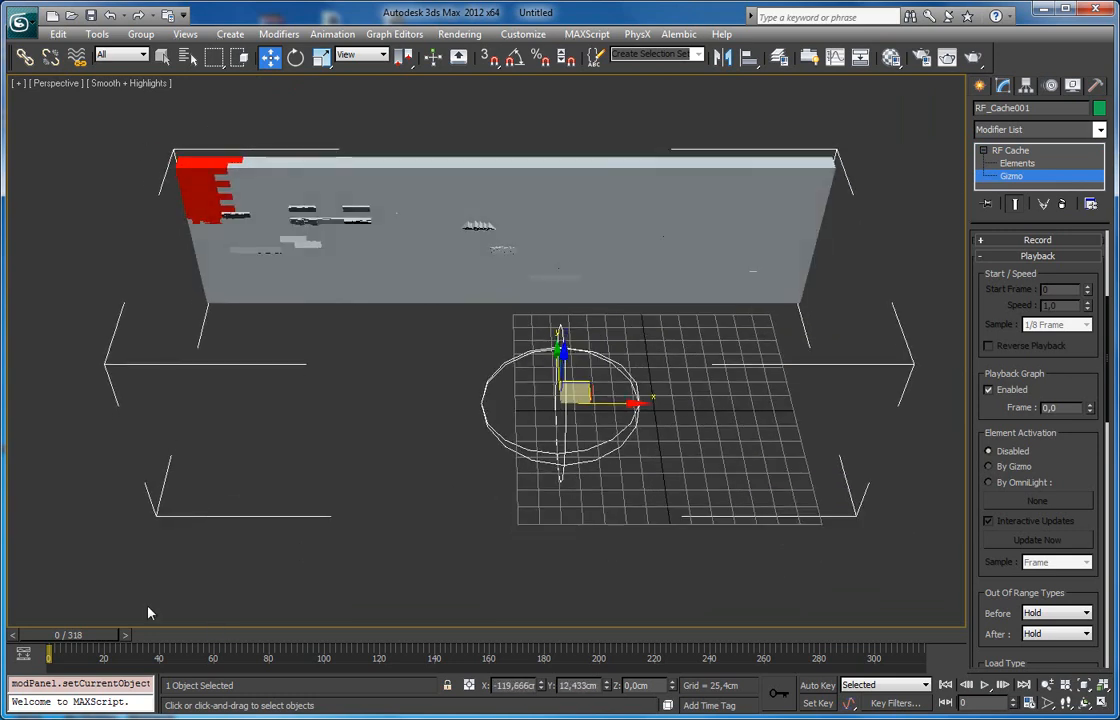
Disable the playback graph and set Element Activation to By Gizmo, keeping the animation at frame 0.
{"action": "left_click", "coordinate": [72, 634]}
{"action": "key", "text": "w"}
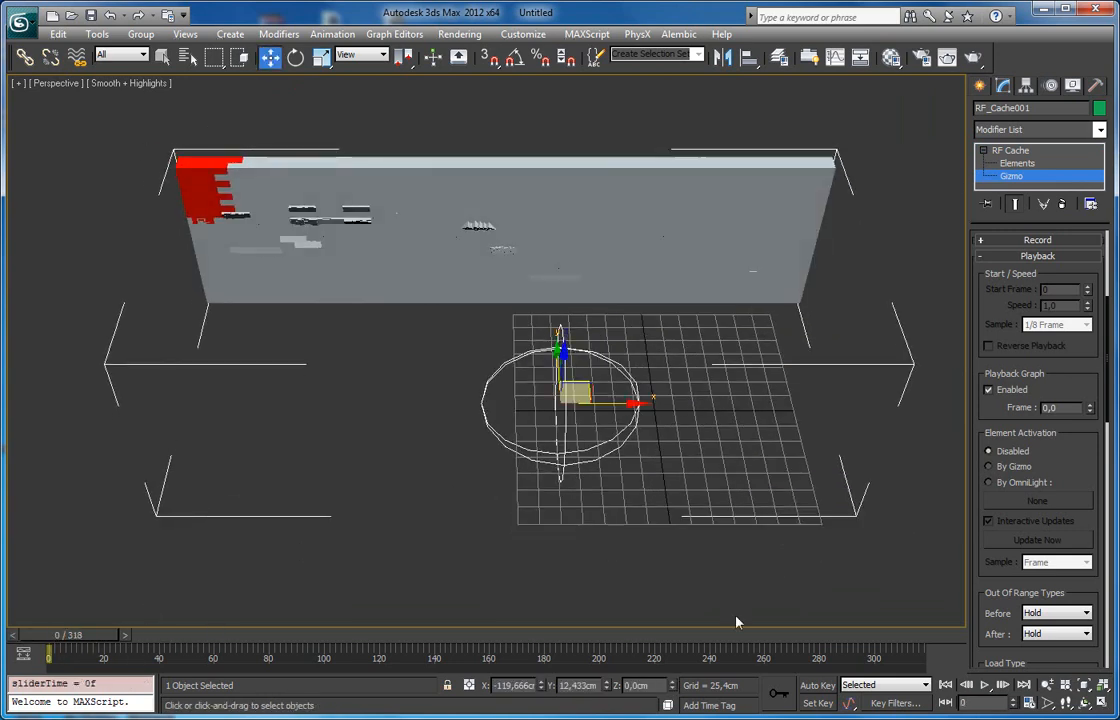
{"action": "left_click", "coordinate": [72, 636]}
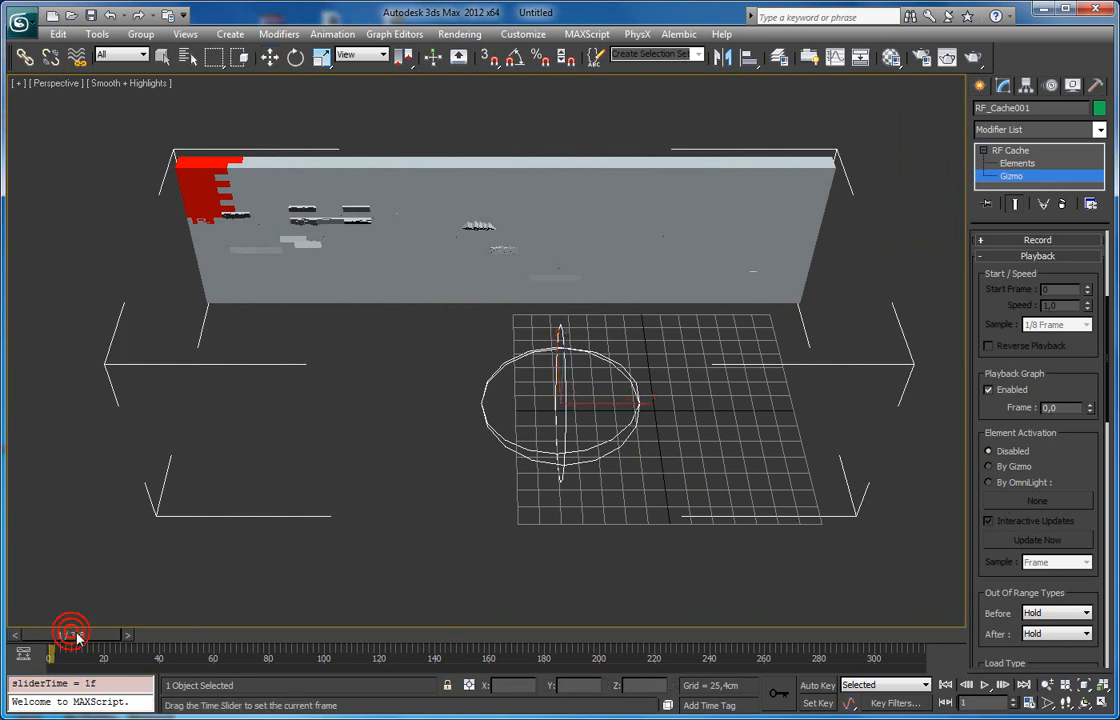
{"action": "left_click", "coordinate": [989, 390]}
{"action": "left_click_drag", "start_coordinate": [88, 643], "coordinate": [48, 652]}
{"action": "key", "text": "w"}
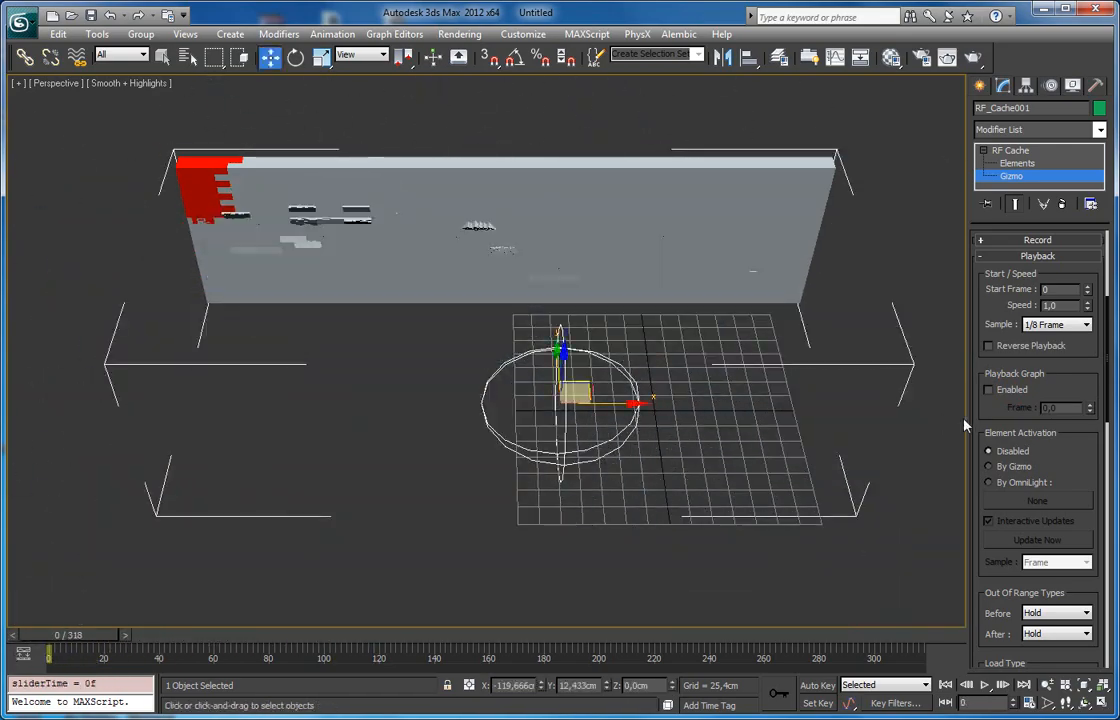
{"action": "left_click", "coordinate": [1003, 468]}
{"action": "left_click_drag", "start_coordinate": [67, 652], "coordinate": [17, 620]}
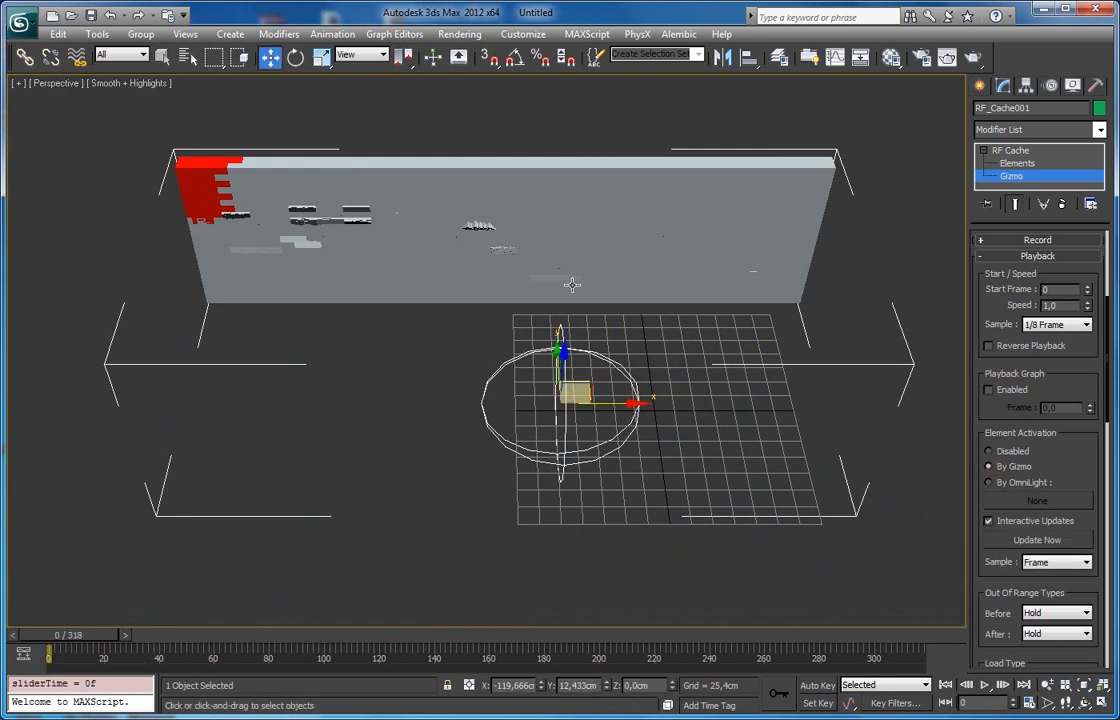
Move the gizmo into the wall at about X -104.9, Y 174.2, Z 107.3 cm and preview frame 15.
{"action": "middle_click_drag", "start_coordinate": [553, 300], "coordinate": [640, 266], "text": "alt"}
{"action": "left_click_drag", "start_coordinate": [640, 291], "coordinate": [535, 235]}
{"action": "middle_click_drag", "start_coordinate": [535, 235], "coordinate": [600, 330], "text": "alt"}
{"action": "left_click_drag", "start_coordinate": [93, 637], "coordinate": [134, 650]}
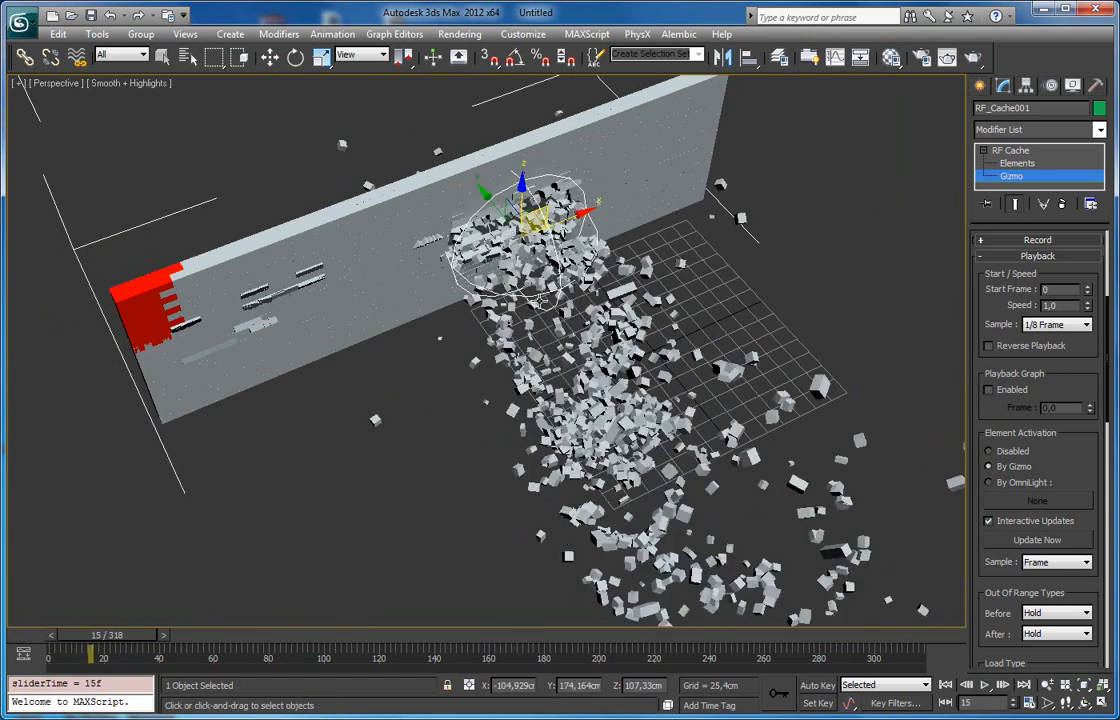
Scale up the gizmo uniformly and scrub to about frame 39 to preview the larger activated area.
{"action": "middle_click_drag", "start_coordinate": [537, 228], "coordinate": [565, 327], "text": "alt"}
{"action": "key", "text": "r"}
{"action": "left_click_drag", "start_coordinate": [536, 298], "coordinate": [528, 244]}
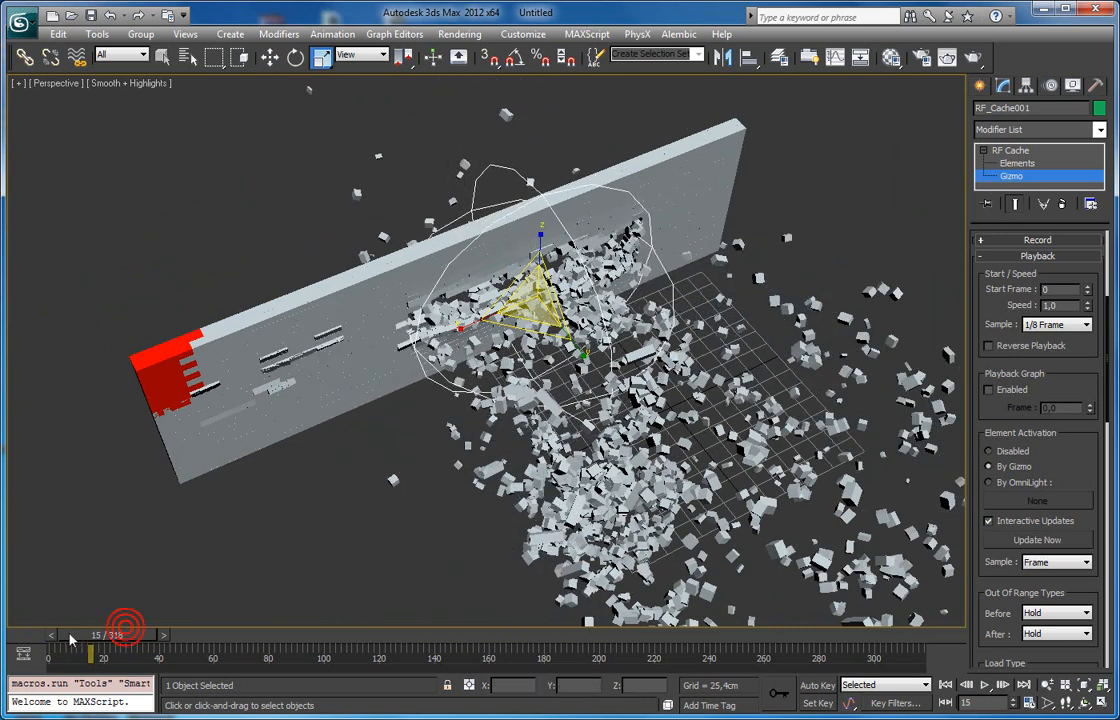
{"action": "left_click_drag", "start_coordinate": [76, 640], "coordinate": [131, 645]}
{"action": "middle_click_drag", "start_coordinate": [382, 452], "coordinate": [418, 365], "text": "alt"}
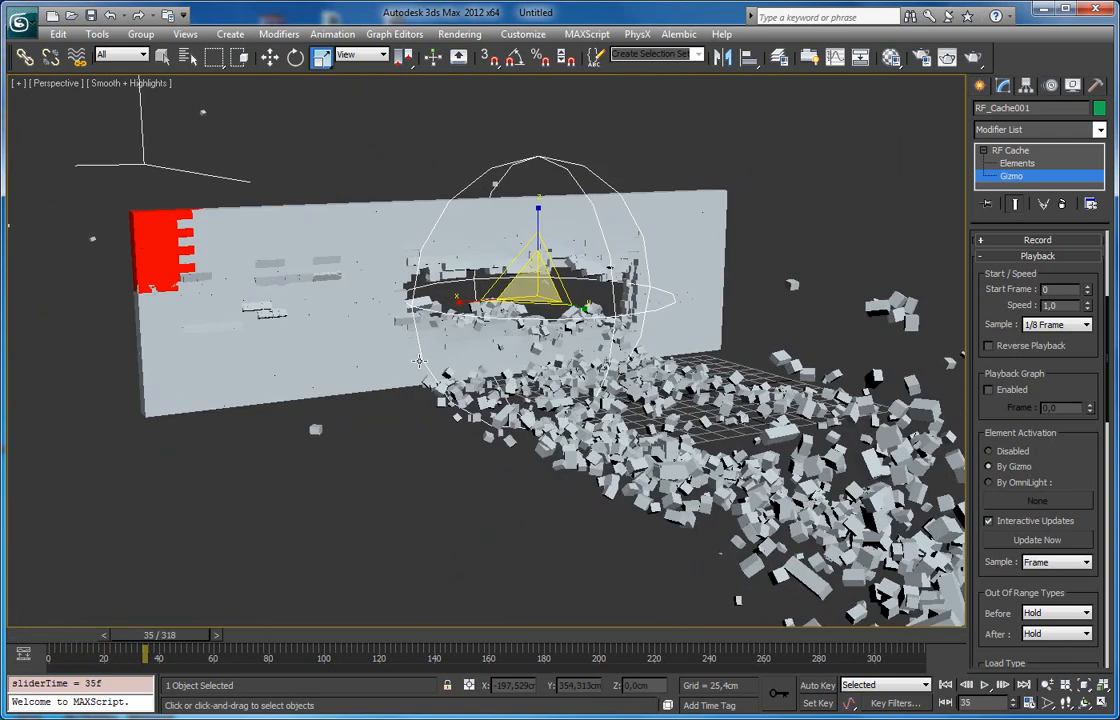
{"action": "left_click_drag", "start_coordinate": [182, 640], "coordinate": [224, 643]}
Turn on Auto Key at frame 0 and move the gizmo along X to about 413.9 cm, beyond the wall's end.
{"action": "left_click", "coordinate": [800, 686]}
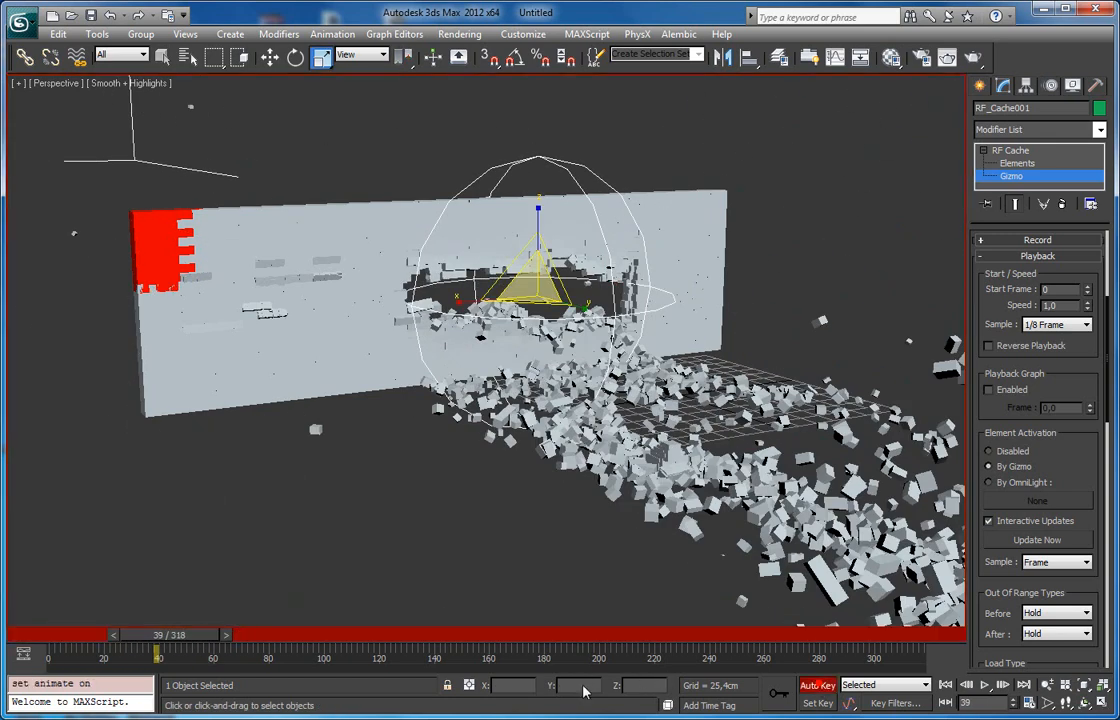
{"action": "key", "text": "Home"}
{"action": "middle_click_drag", "start_coordinate": [342, 437], "coordinate": [592, 323], "text": "alt"}
{"action": "key", "text": "alt+w"}
{"action": "key", "text": "alt+w"}
{"action": "key", "text": "w"}
{"action": "left_click_drag", "start_coordinate": [680, 304], "coordinate": [1025, 310]}
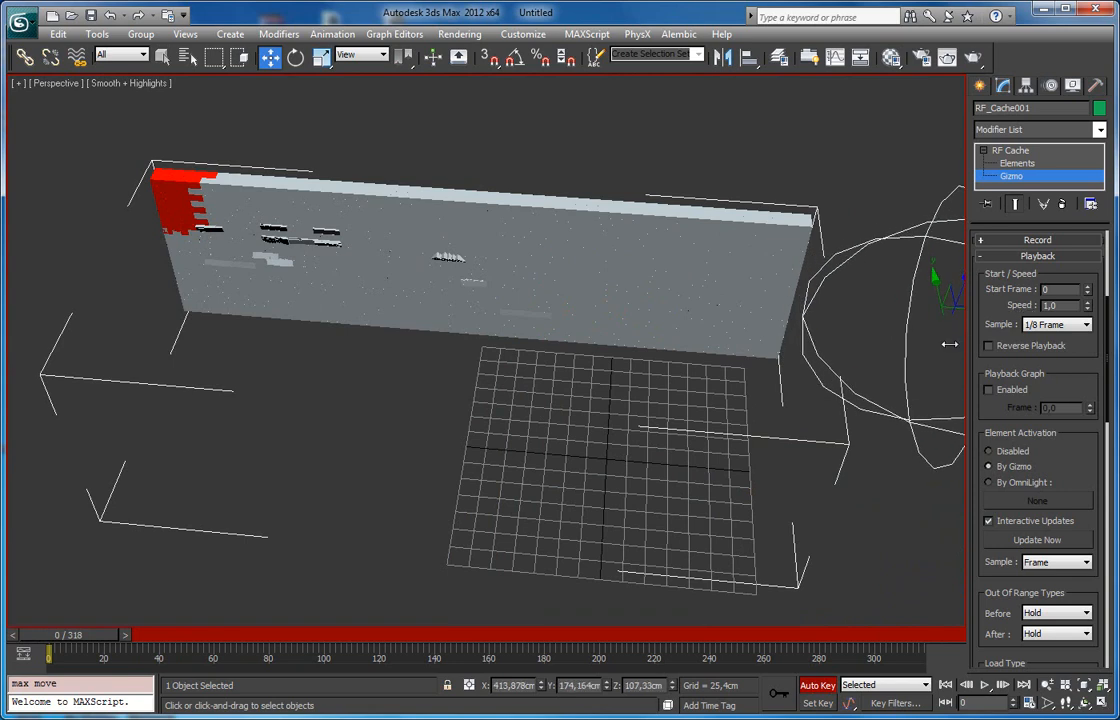
Keyframe the gizmo at about frame 101 past the red end of the wall and turn off Auto Key.
{"action": "left_click_drag", "start_coordinate": [75, 634], "coordinate": [332, 635]}
{"action": "middle_click_drag", "start_coordinate": [470, 450], "coordinate": [342, 448]}
{"action": "left_click_drag", "start_coordinate": [592, 343], "coordinate": [6, 270]}
{"action": "middle_click_drag", "start_coordinate": [301, 288], "coordinate": [591, 330]}
{"action": "left_click", "coordinate": [817, 686]}
Scrub through the gizmo animation to examine how the wall breaks progressively, and return to frame 0.
{"action": "left_click_drag", "start_coordinate": [362, 645], "coordinate": [120, 641]}
{"action": "key", "text": "w"}
{"action": "middle_click_drag", "start_coordinate": [332, 449], "coordinate": [321, 391], "text": "alt"}
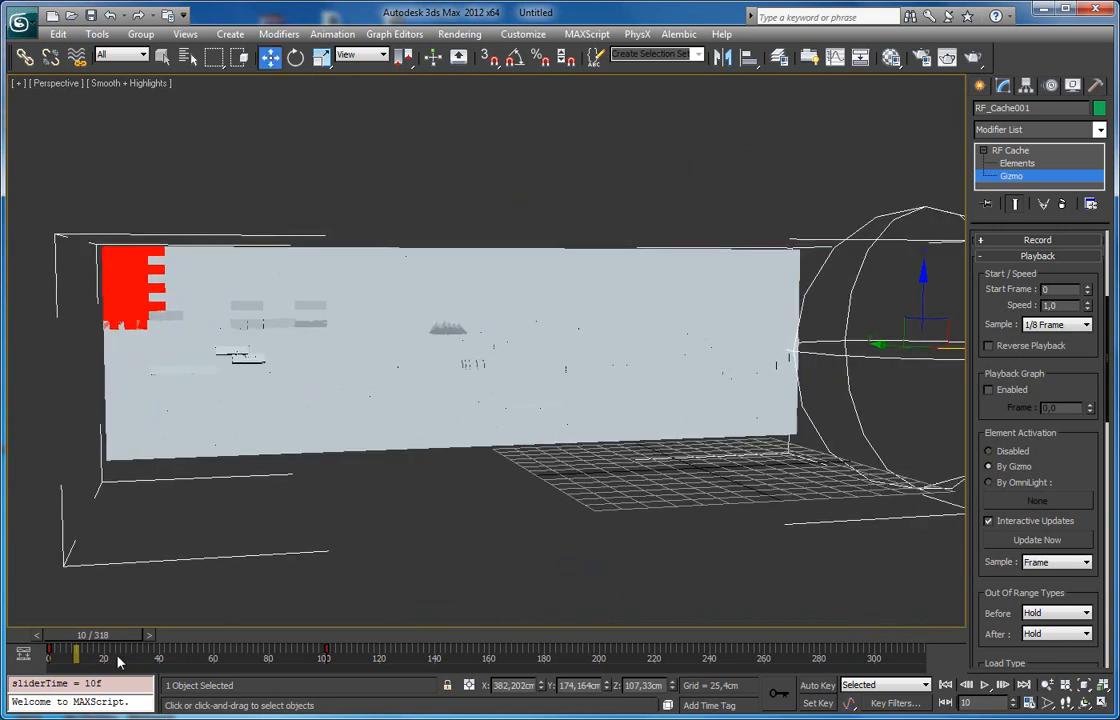
{"action": "left_click_drag", "start_coordinate": [90, 638], "coordinate": [182, 641]}
{"action": "middle_click_drag", "start_coordinate": [497, 322], "coordinate": [602, 339], "text": "alt"}
{"action": "left_click_drag", "start_coordinate": [199, 637], "coordinate": [98, 662]}
{"action": "key", "text": "w"}
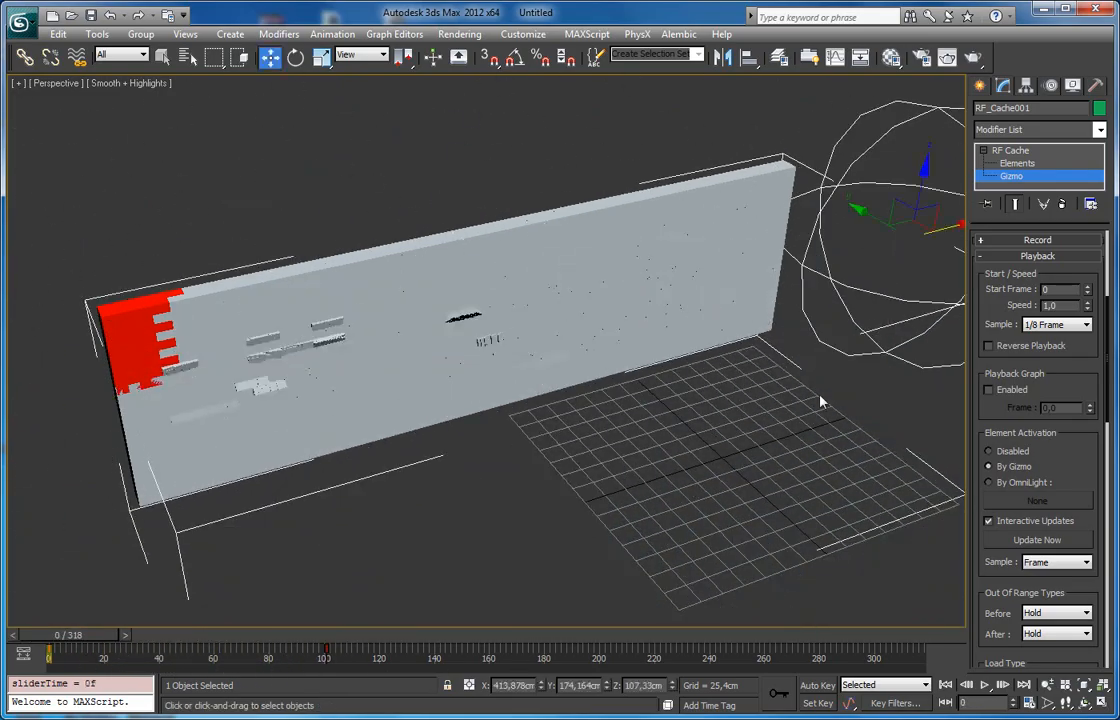
Set the cache's Element Activation to By OmniLight.
{"action": "middle_click_drag", "start_coordinate": [808, 353], "coordinate": [910, 451], "text": "alt"}
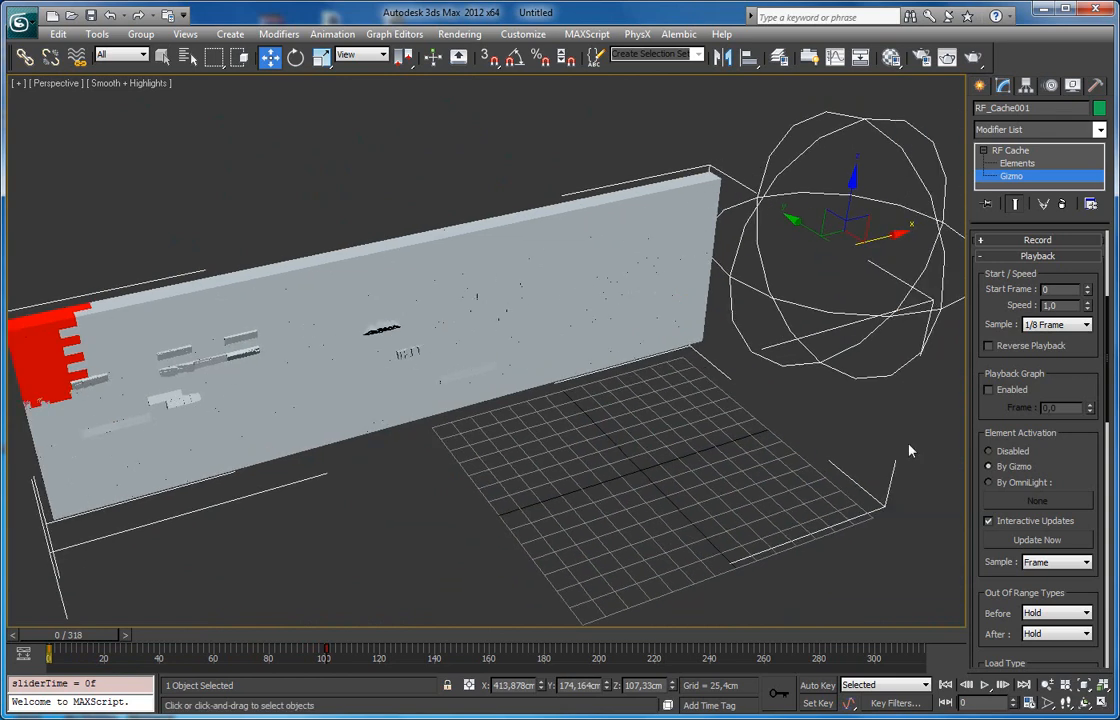
{"action": "left_click", "coordinate": [1017, 483]}
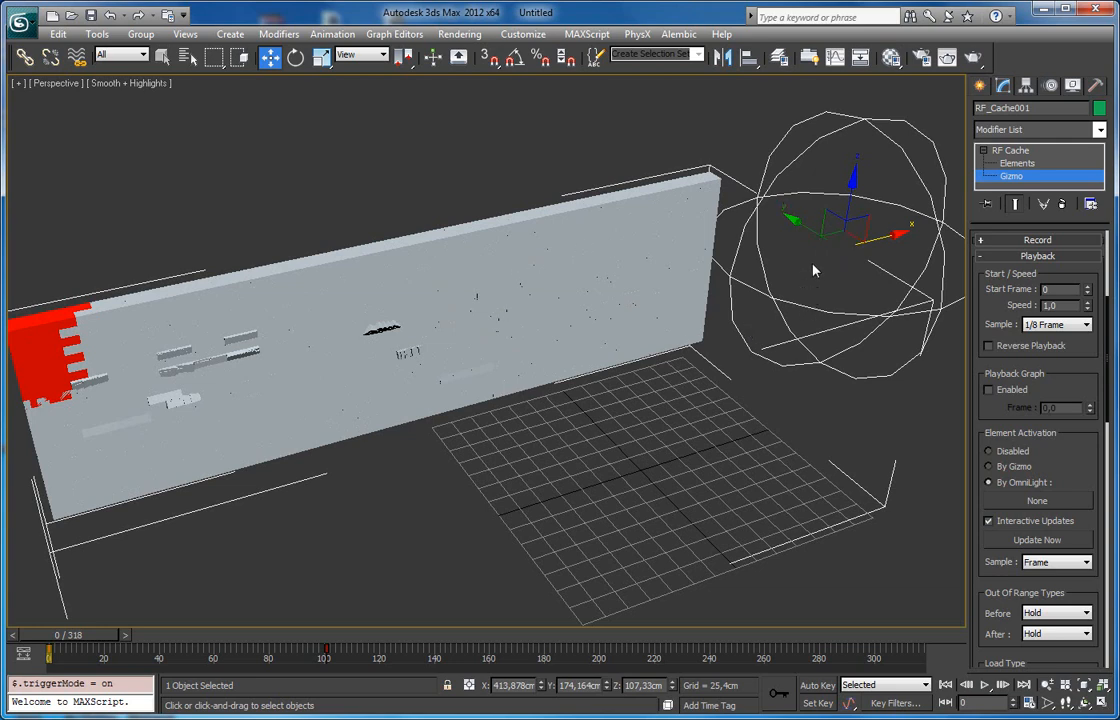
Clone the RF Cache along X to about 835.4 cm so the second wall continues from the end of the first.
{"action": "middle_click_drag", "start_coordinate": [692, 330], "coordinate": [328, 430]}
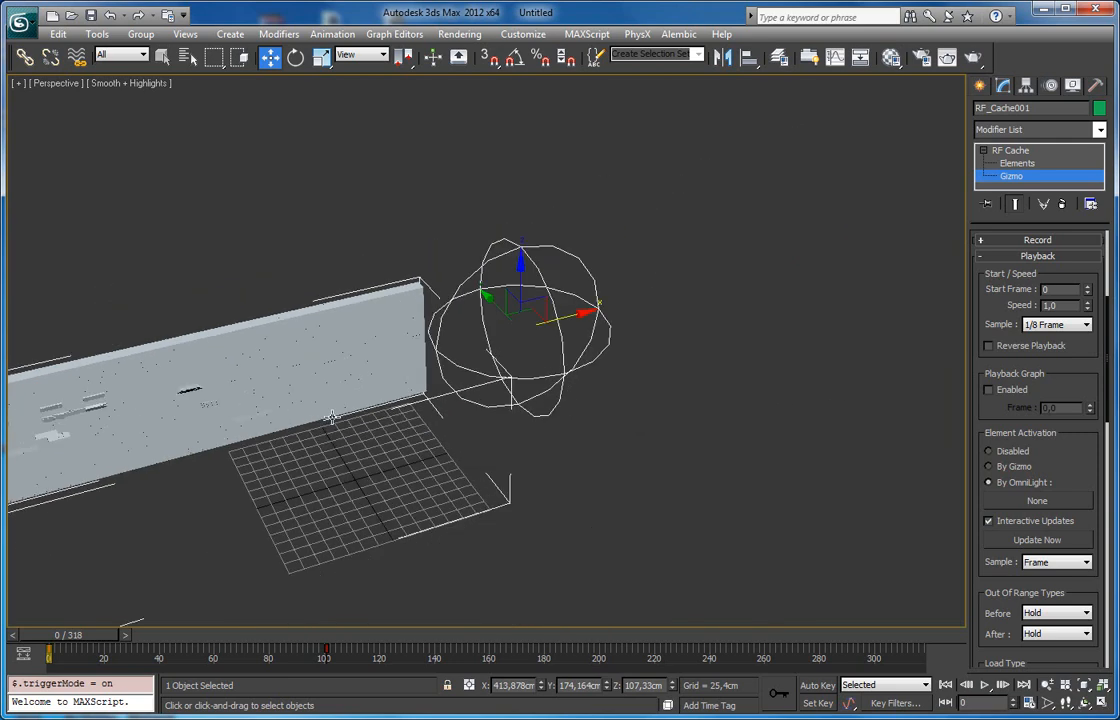
{"action": "left_click_drag", "start_coordinate": [576, 312], "coordinate": [440, 350]}
{"action": "left_click", "coordinate": [1012, 150]}
{"action": "left_click_drag", "start_coordinate": [417, 492], "coordinate": [820, 345], "text": "shift"}
{"action": "left_click", "coordinate": [561, 435]}
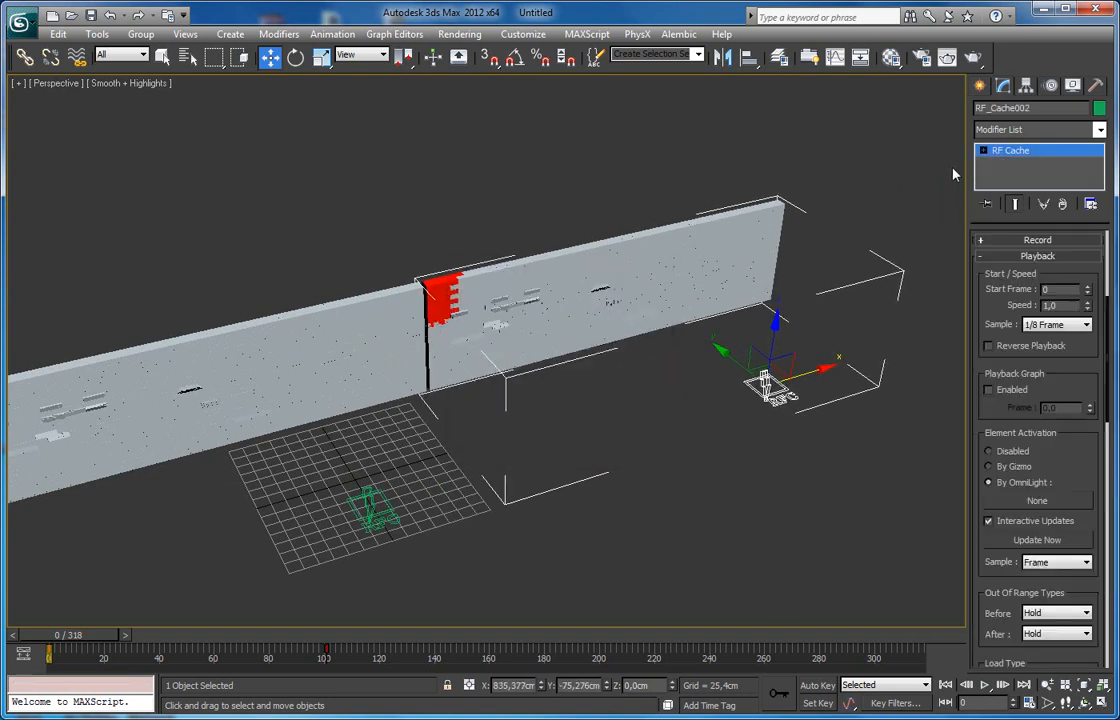
Create a standard Omni light on the ground in front of the first wall, at about X 141 cm and Y -146.6 cm.
{"action": "left_click", "coordinate": [981, 90]}
{"action": "left_click", "coordinate": [1024, 112]}
{"action": "left_click", "coordinate": [1040, 134]}
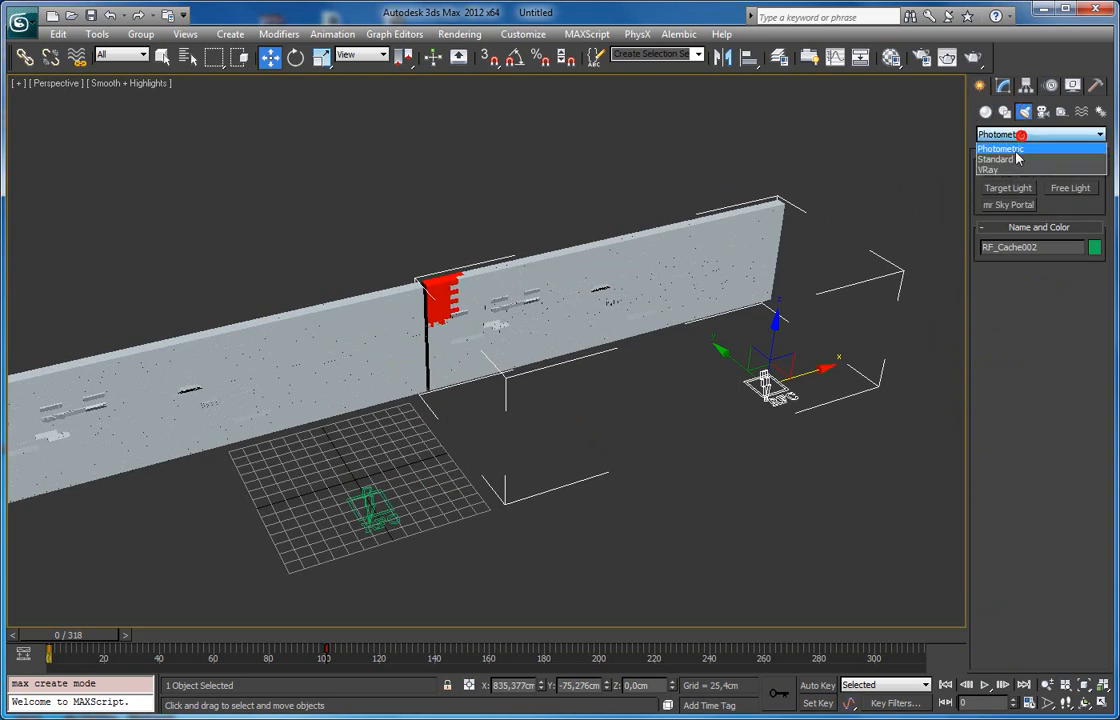
{"action": "left_click", "coordinate": [1000, 157]}
{"action": "left_click", "coordinate": [1008, 222]}
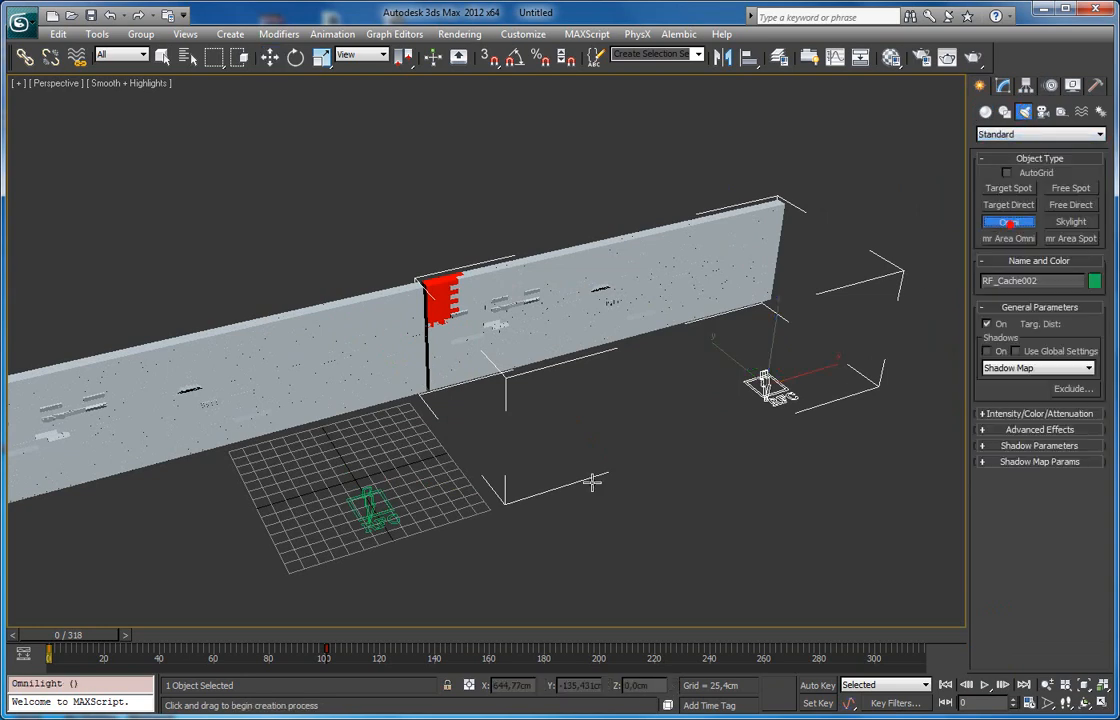
{"action": "left_click", "coordinate": [462, 505]}
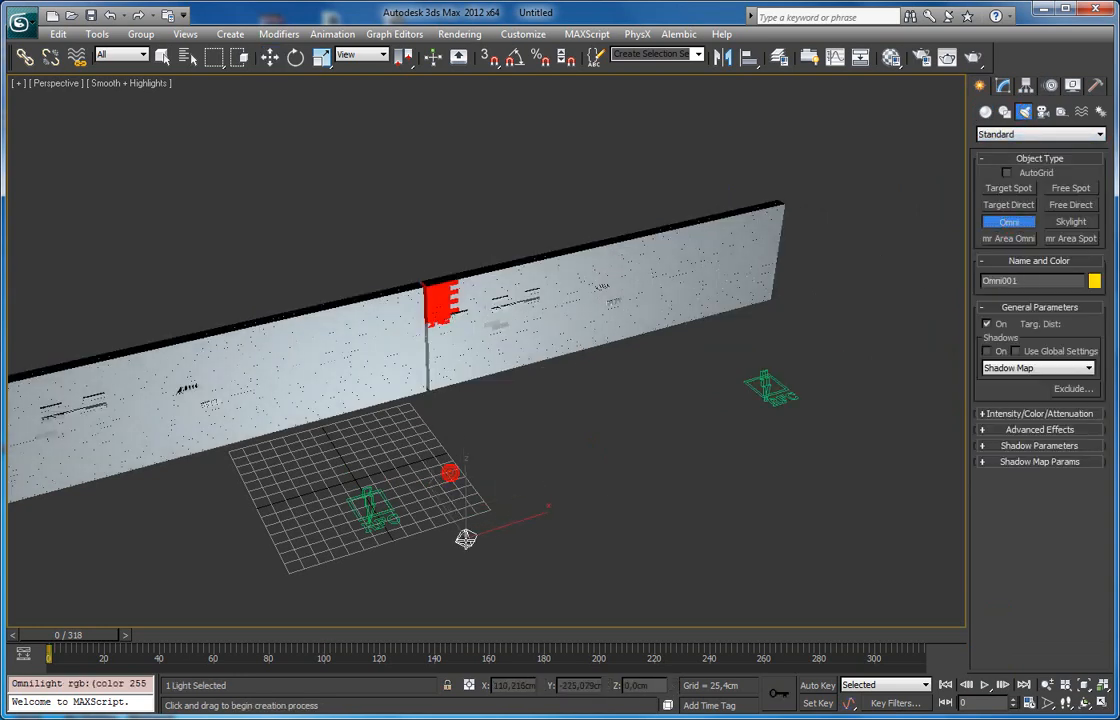
Turn on Show for the omni light's Far Attenuation while leaving its Use option off.
{"action": "left_click", "coordinate": [998, 413]}
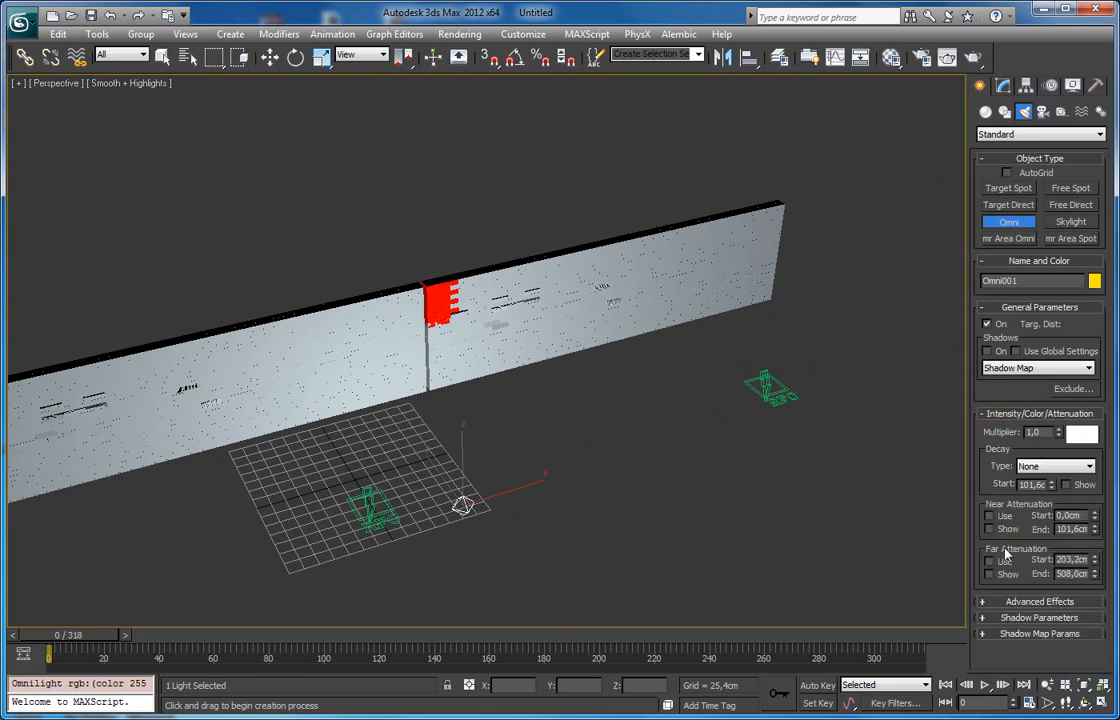
{"action": "left_click", "coordinate": [990, 561]}
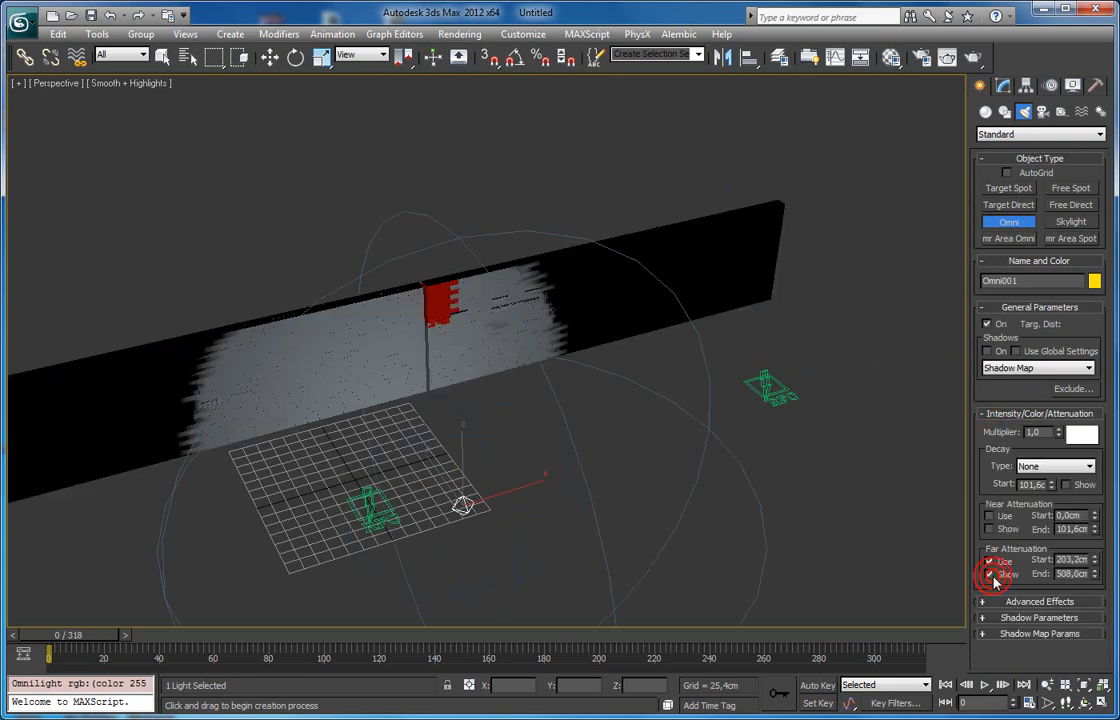
{"action": "left_click", "coordinate": [990, 563]}
{"action": "key", "text": "w"}
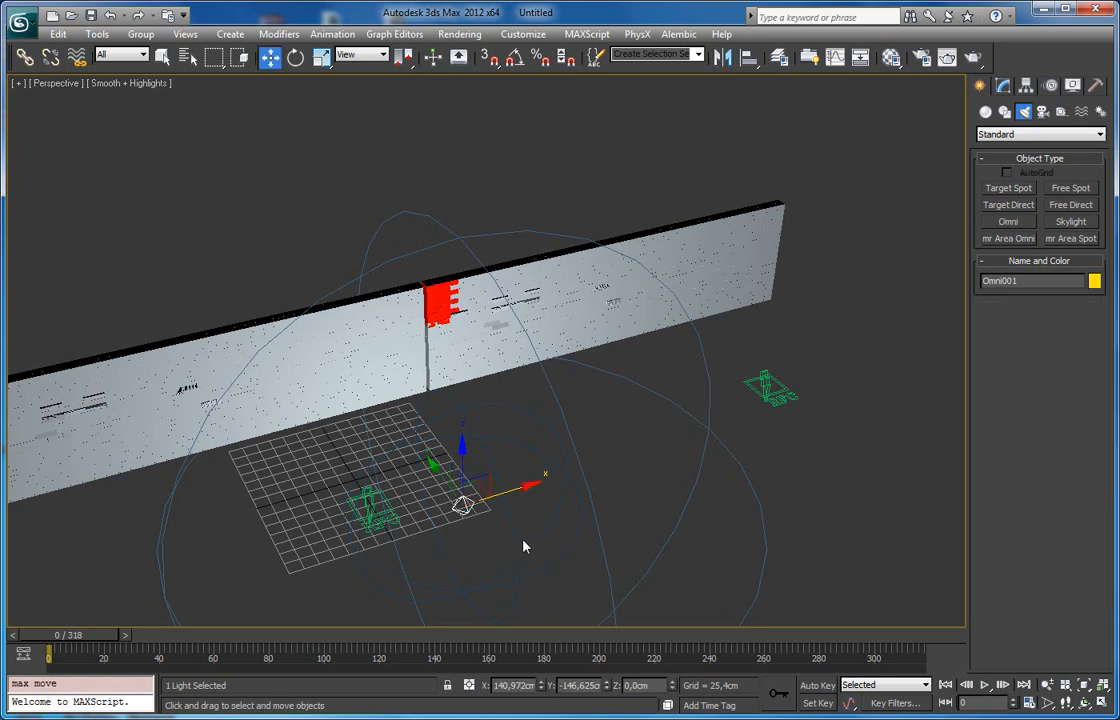
Set the omni light's Far Attenuation to start at 0 and end at about 542.5 cm, with Near Attenuation at 0.
{"action": "left_click", "coordinate": [1006, 87]}
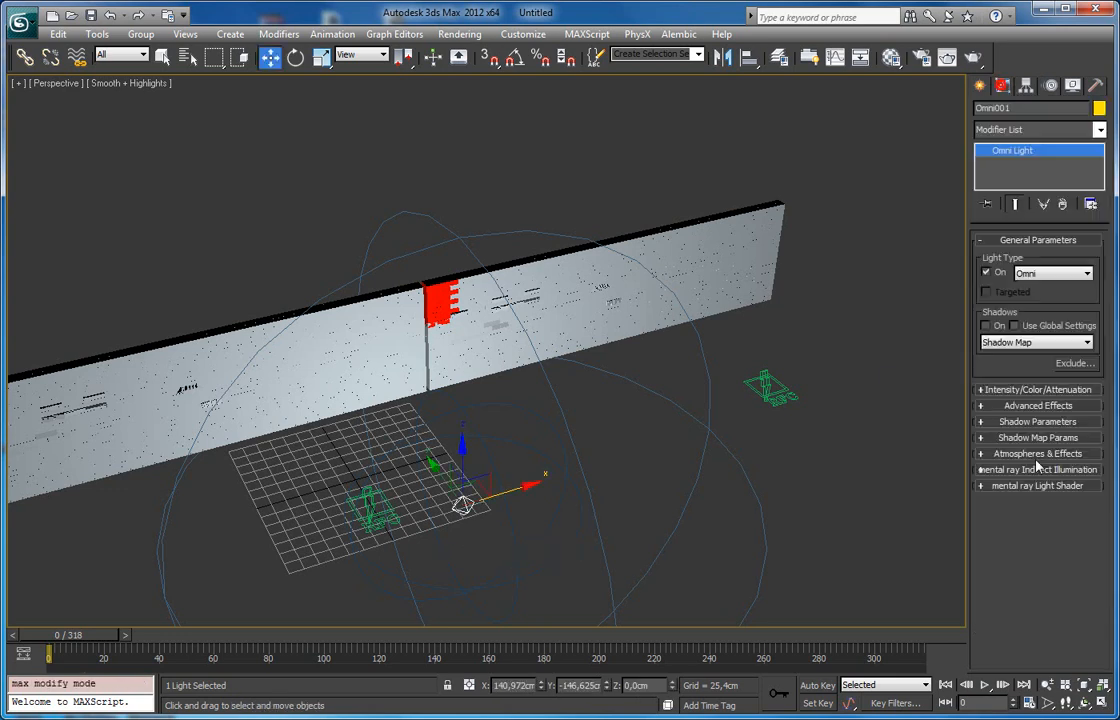
{"action": "left_click", "coordinate": [1030, 389]}
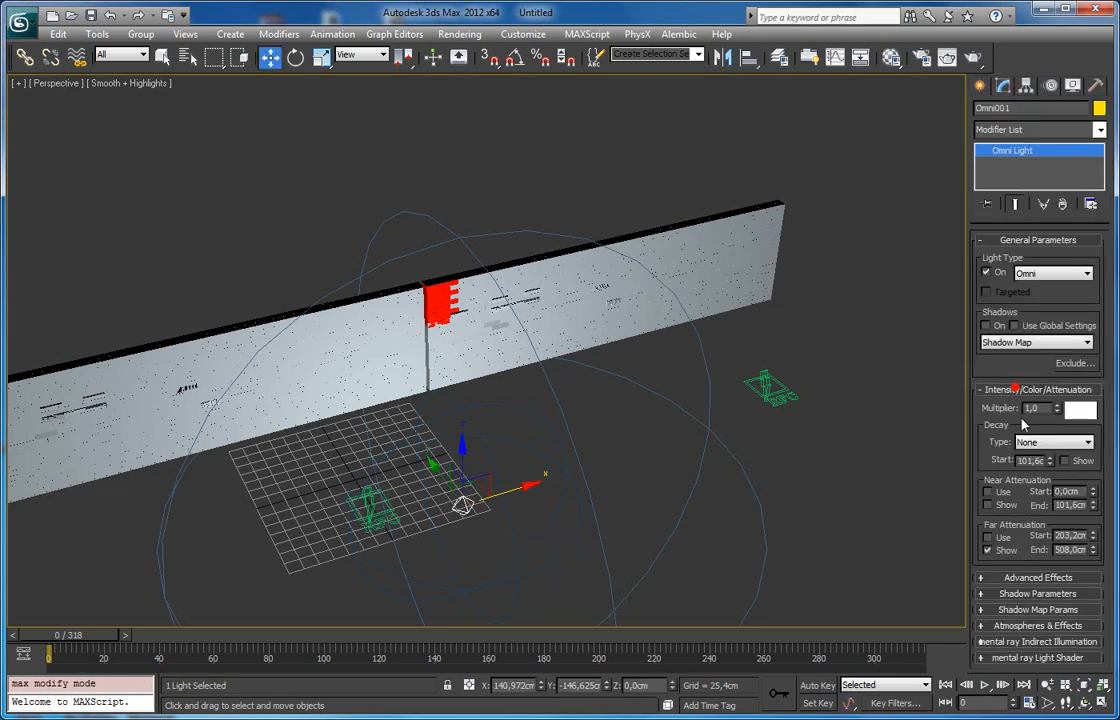
{"action": "mouse_move", "coordinate": [1093, 550]}
{"action": "left_mouse_down"}
{"action": "mouse_move", "coordinate": [1094, 537]}
{"action": "mouse_move", "coordinate": [1092, 556]}
{"action": "left_mouse_up"}
{"action": "right_click", "coordinate": [1094, 536]}
Assign the new omni light as the Element Activation light of both RF Caches.
{"action": "middle_click_drag", "start_coordinate": [665, 450], "coordinate": [610, 400], "text": "alt"}
{"action": "left_click", "coordinate": [367, 146]}
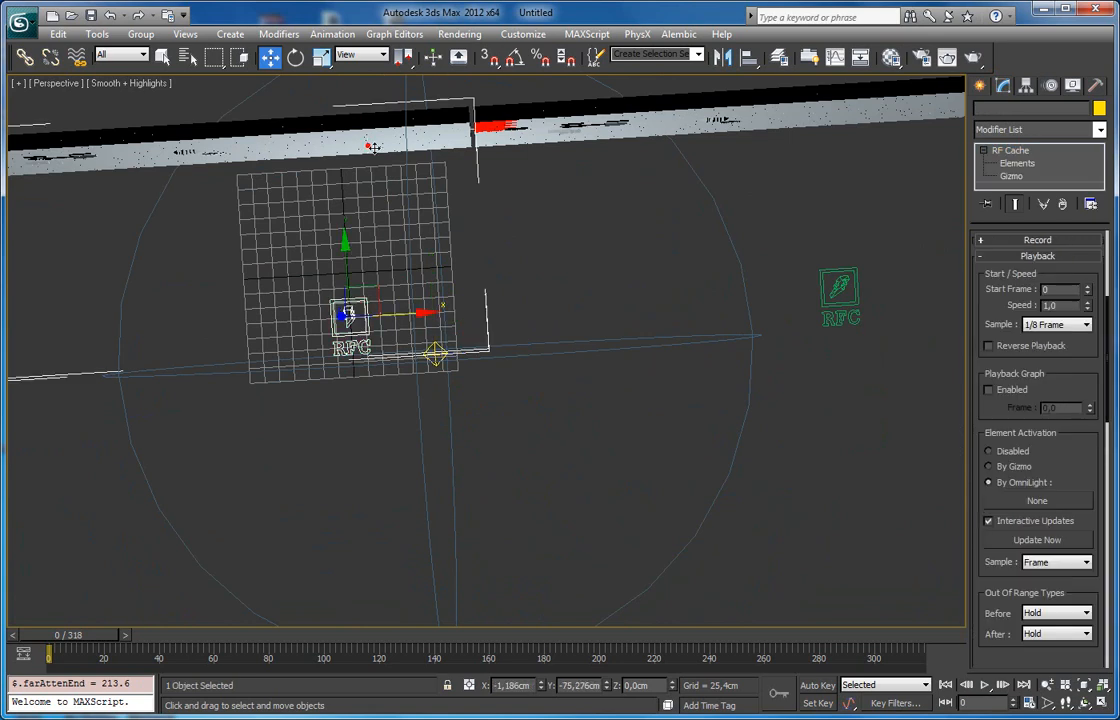
{"action": "left_click", "coordinate": [1013, 504]}
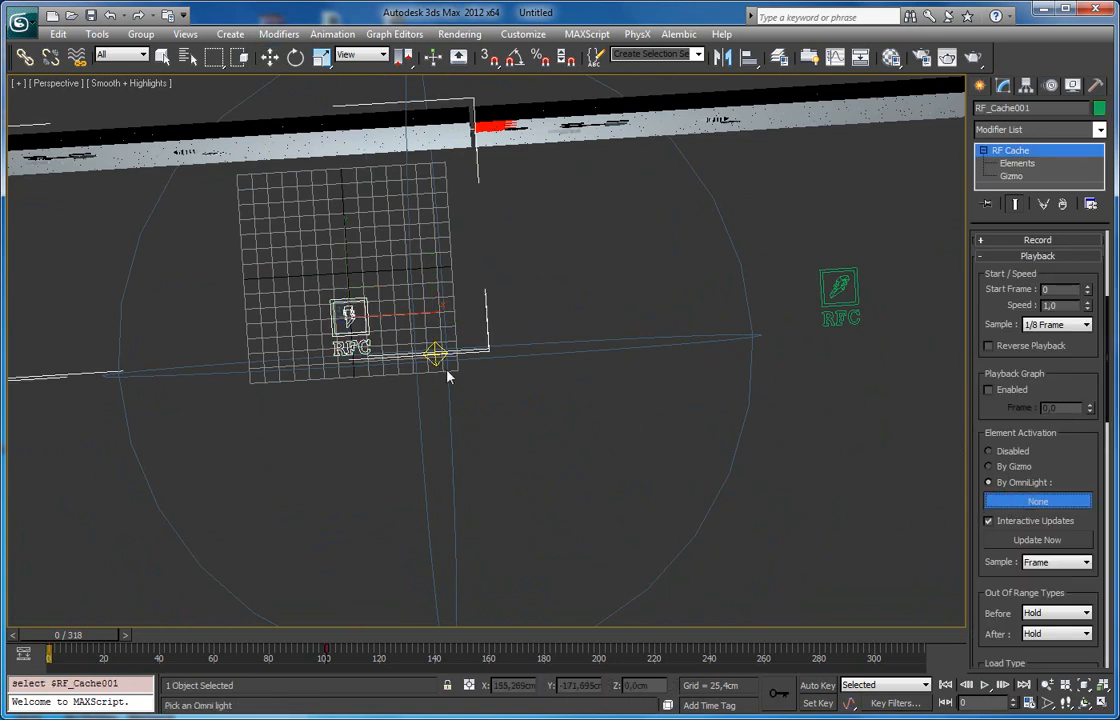
{"action": "left_click", "coordinate": [435, 356]}
{"action": "left_click", "coordinate": [839, 288]}
{"action": "left_click", "coordinate": [1000, 508]}
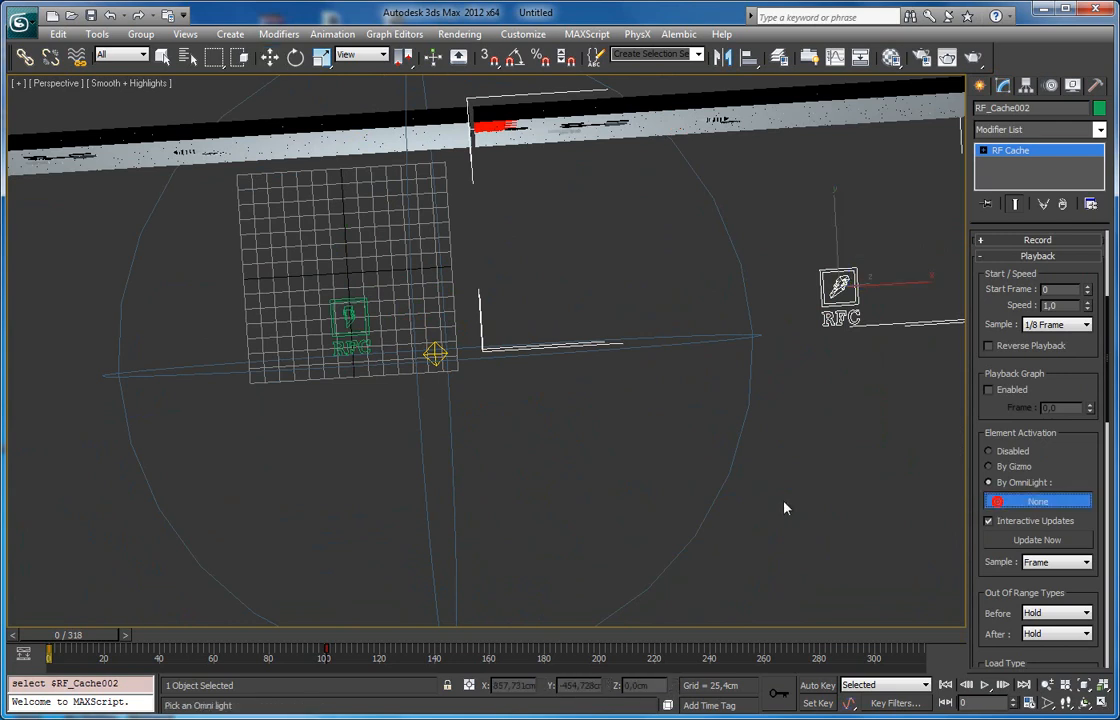
{"action": "left_click", "coordinate": [436, 355]}
Move the omni light beyond the far end of the second wall, to about X 1466.7 cm and Y 23.7 cm.
{"action": "middle_click_drag", "start_coordinate": [473, 451], "coordinate": [499, 370], "text": "alt"}
{"action": "scroll", "coordinate": [755, 460], "scroll_direction": "down", "scroll_amount": 5}
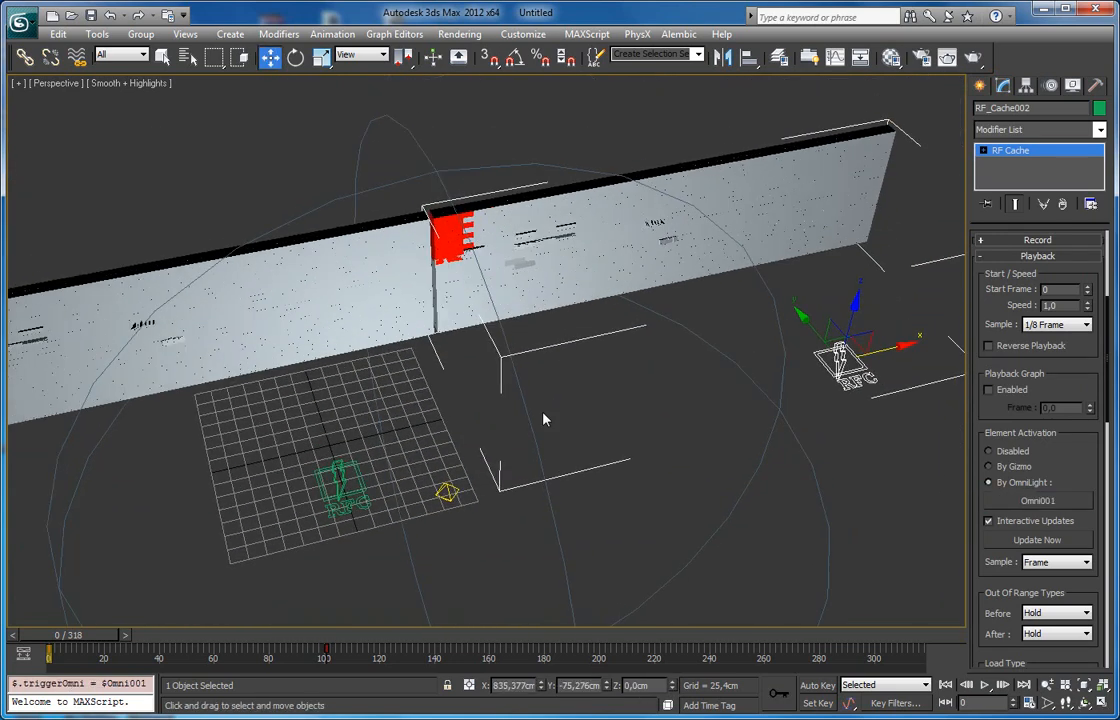
{"action": "left_click", "coordinate": [471, 403]}
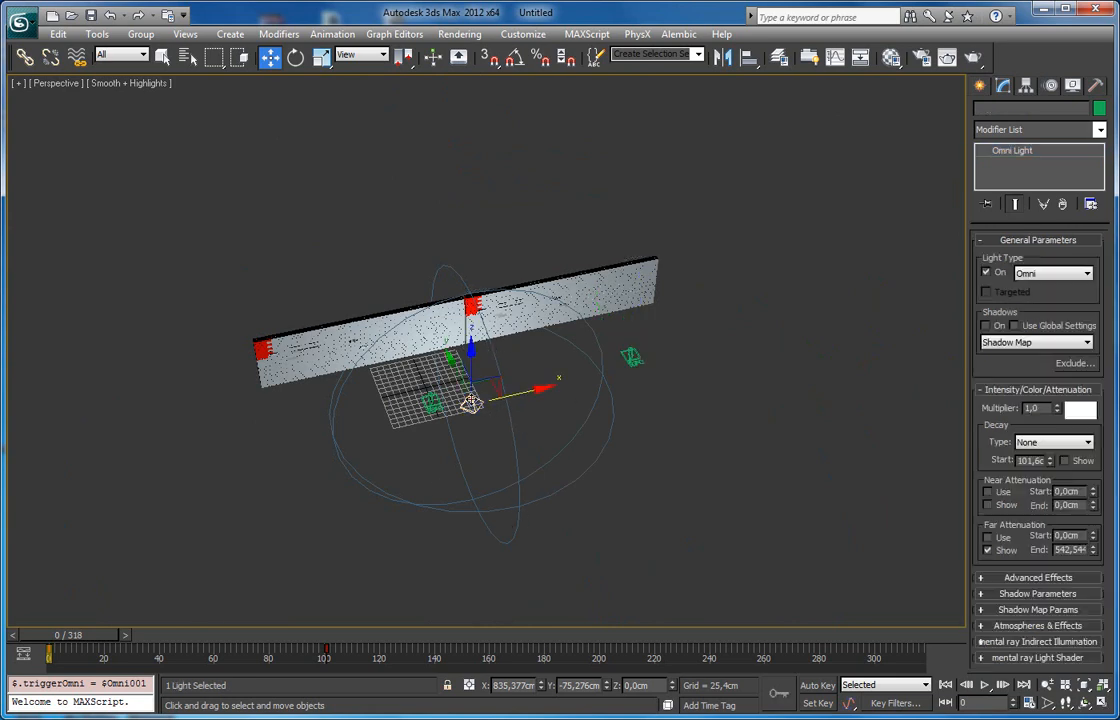
{"action": "left_click_drag", "start_coordinate": [506, 396], "coordinate": [812, 326]}
{"action": "middle_click_drag", "start_coordinate": [790, 418], "coordinate": [768, 482], "text": "alt"}
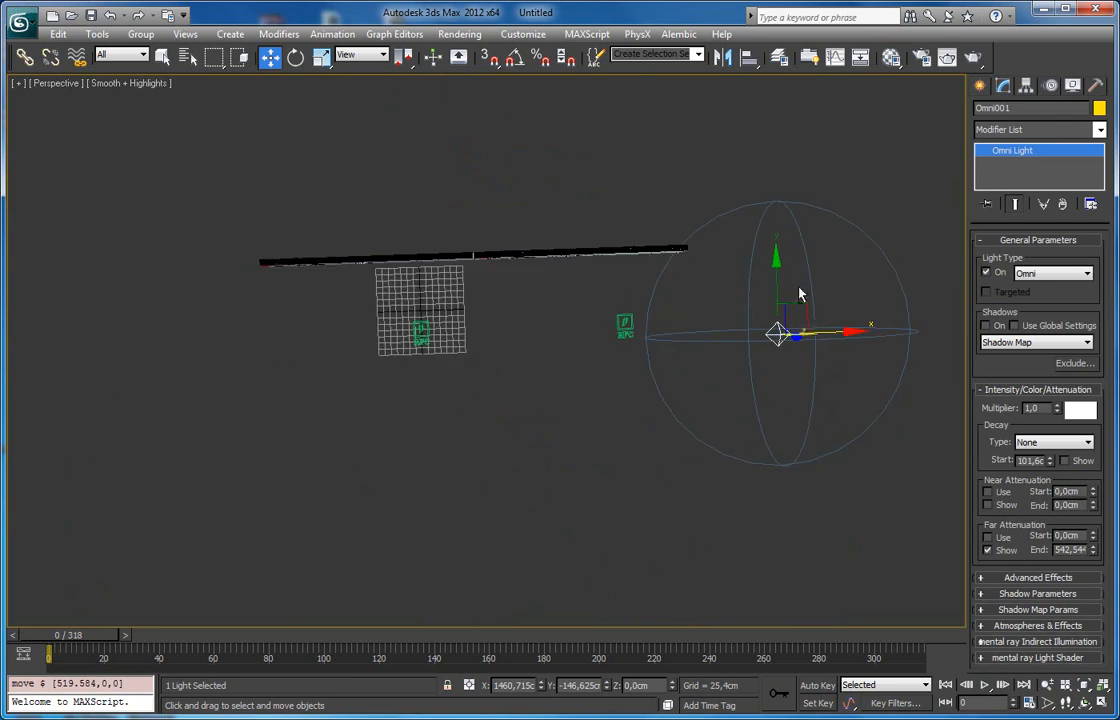
{"action": "left_click_drag", "start_coordinate": [801, 305], "coordinate": [802, 264]}
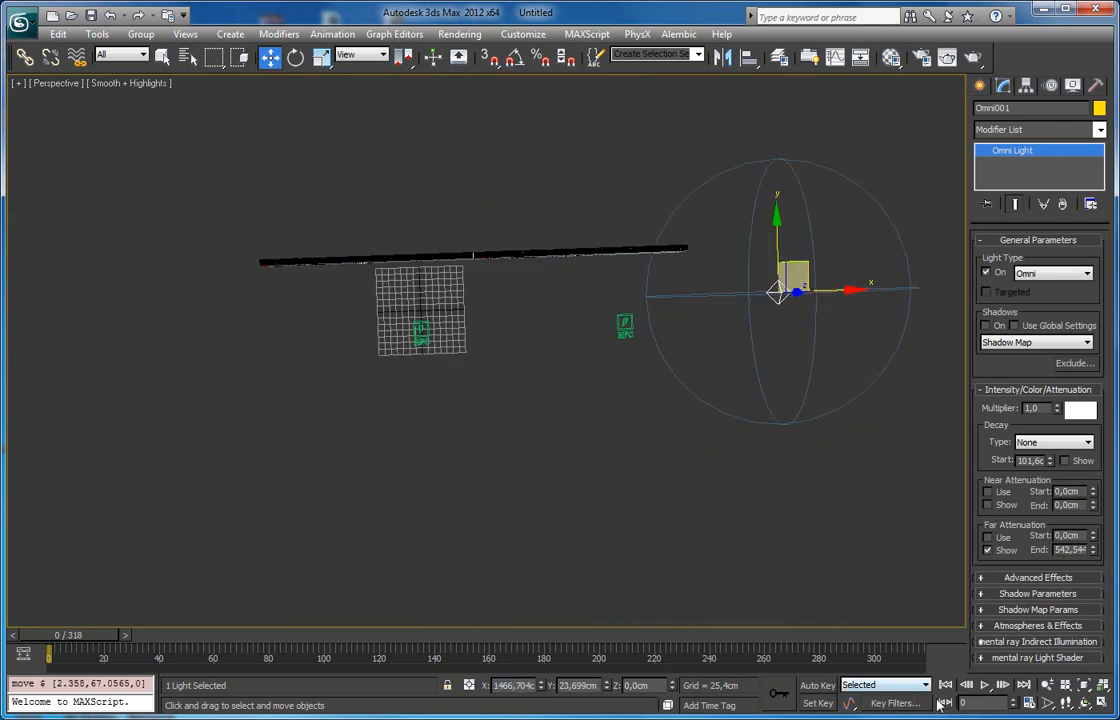
{"action": "left_click", "coordinate": [996, 274]}
{"action": "middle_click_drag", "start_coordinate": [793, 375], "coordinate": [775, 300], "text": "alt"}
{"action": "left_click", "coordinate": [987, 273]}
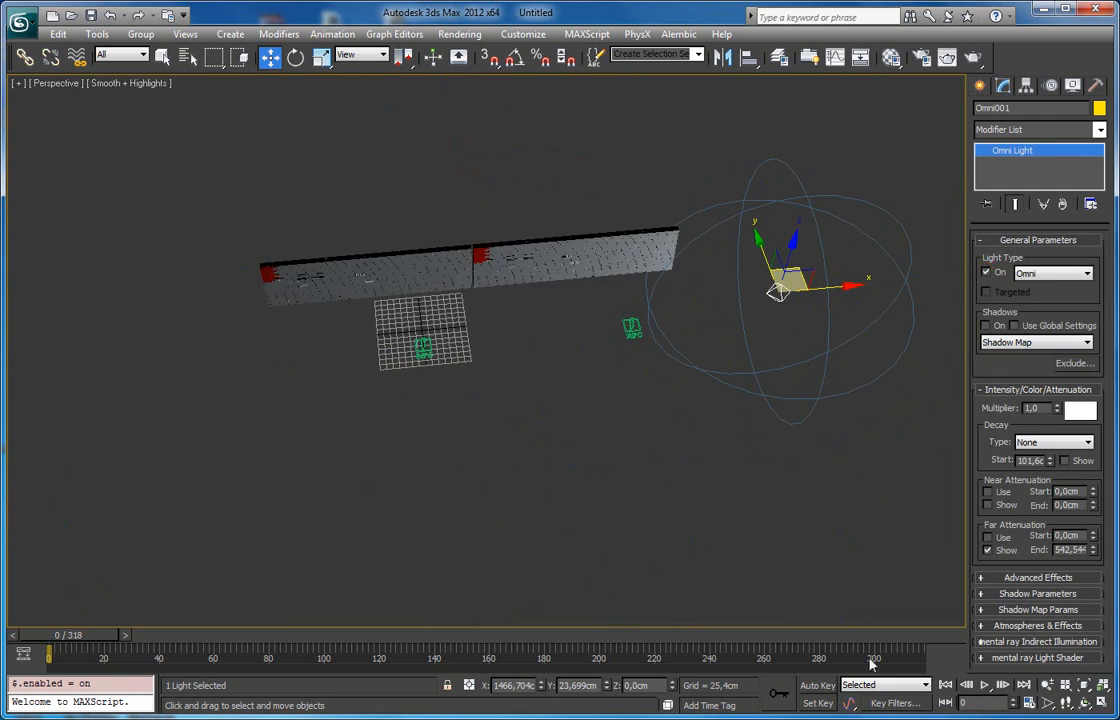
Keyframe the omni light at frame 218 with Auto Key, moved along X to about -857.2 cm past the first wall, and turn off Auto Key.
{"action": "left_click", "coordinate": [817, 685]}
{"action": "left_click_drag", "start_coordinate": [70, 635], "coordinate": [640, 635]}
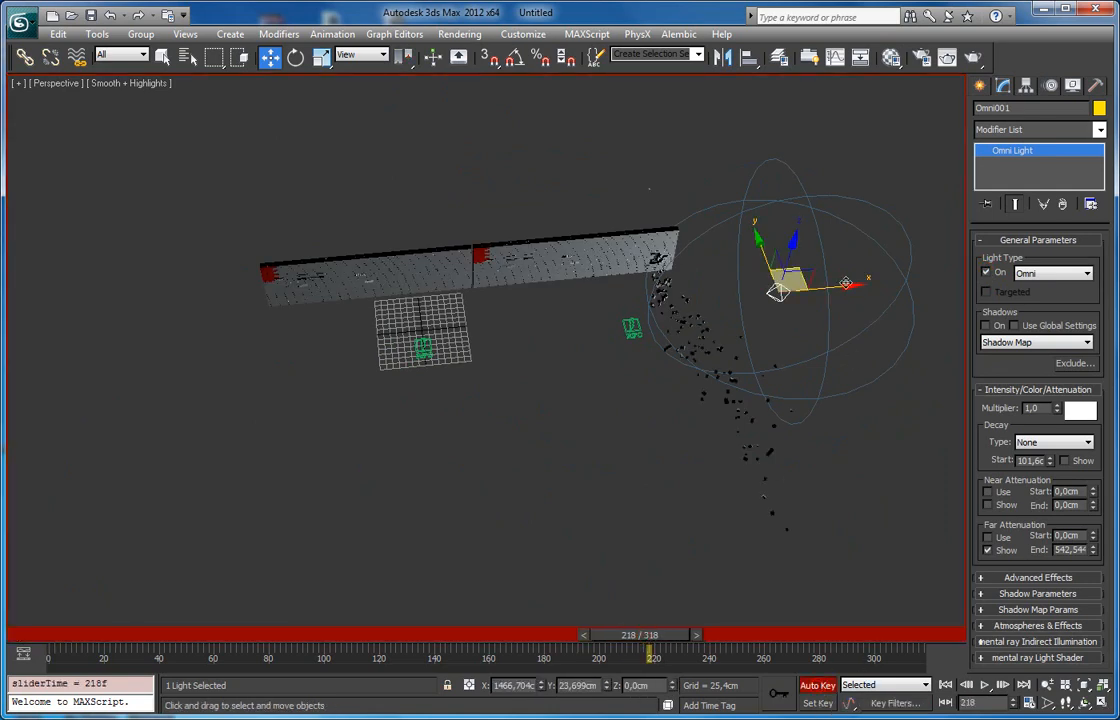
{"action": "left_click_drag", "start_coordinate": [848, 283], "coordinate": [204, 346]}
{"action": "left_click", "coordinate": [813, 686]}
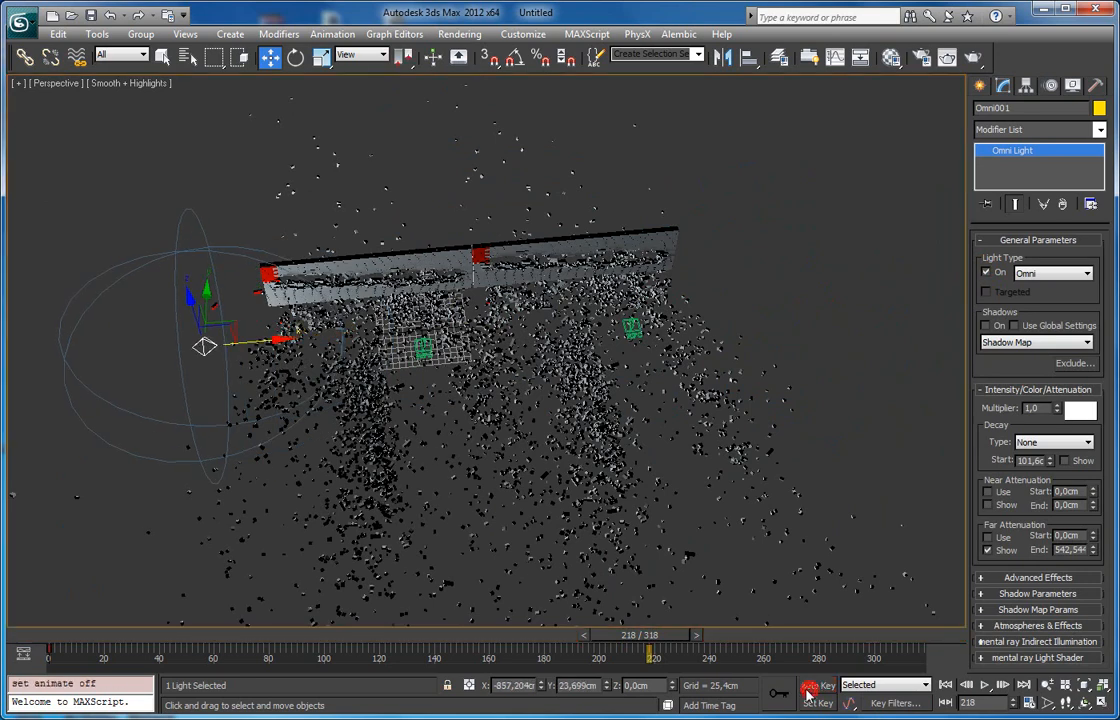
Scrub through the omni light animation to examine how both walls break, and return to frame 0.
{"action": "middle_click_drag", "start_coordinate": [543, 428], "coordinate": [557, 400], "text": "alt"}
{"action": "scroll", "coordinate": [505, 355], "scroll_direction": "up", "scroll_amount": 3}
{"action": "middle_click_drag", "start_coordinate": [505, 355], "coordinate": [558, 472]}
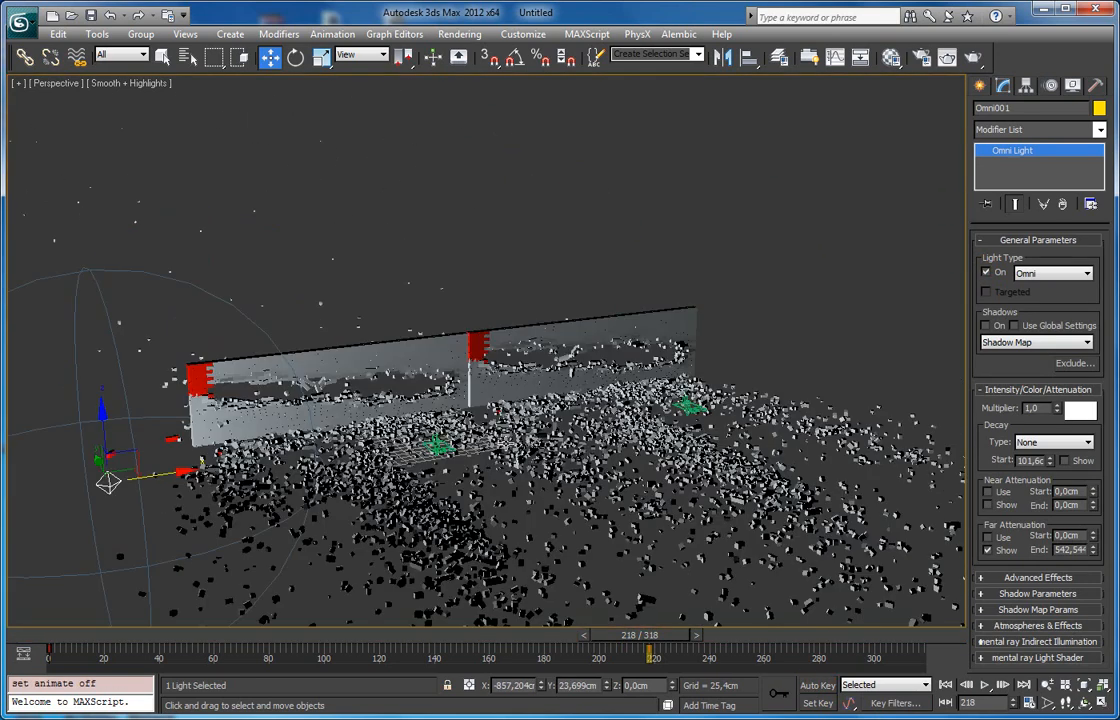
{"action": "left_click", "coordinate": [55, 640]}
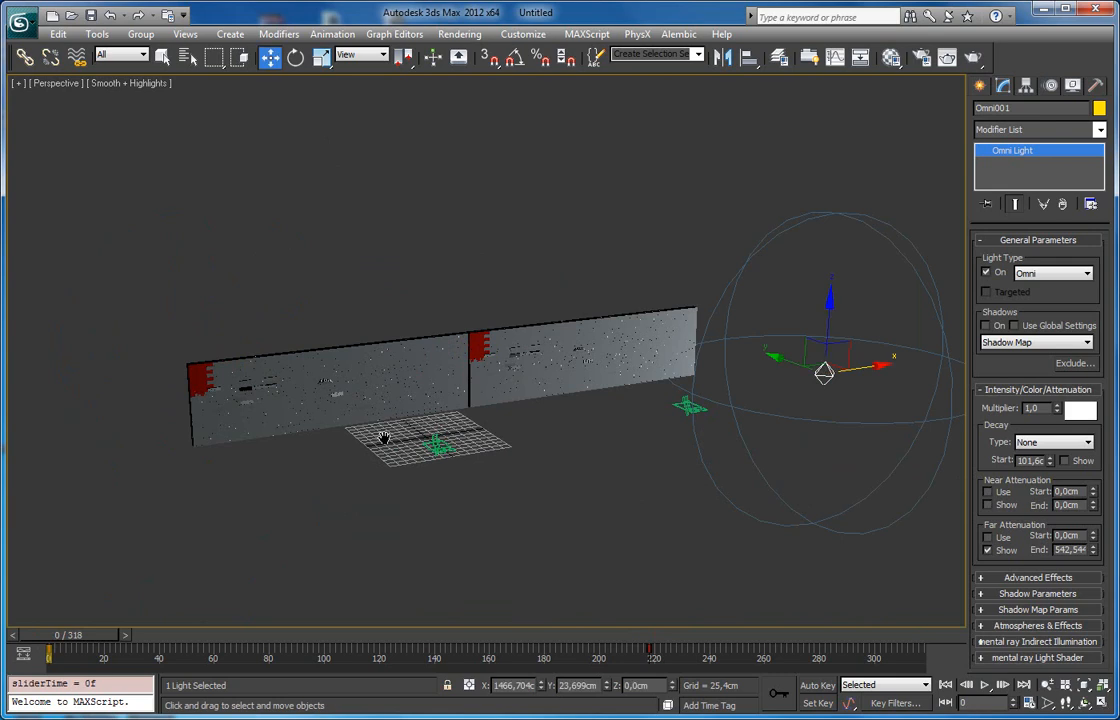
{"action": "scroll", "coordinate": [352, 414], "scroll_direction": "up", "scroll_amount": 3}
{"action": "middle_click_drag", "start_coordinate": [352, 414], "coordinate": [384, 438]}
{"action": "left_click_drag", "start_coordinate": [78, 645], "coordinate": [32, 583]}
{"action": "key", "text": "w"}
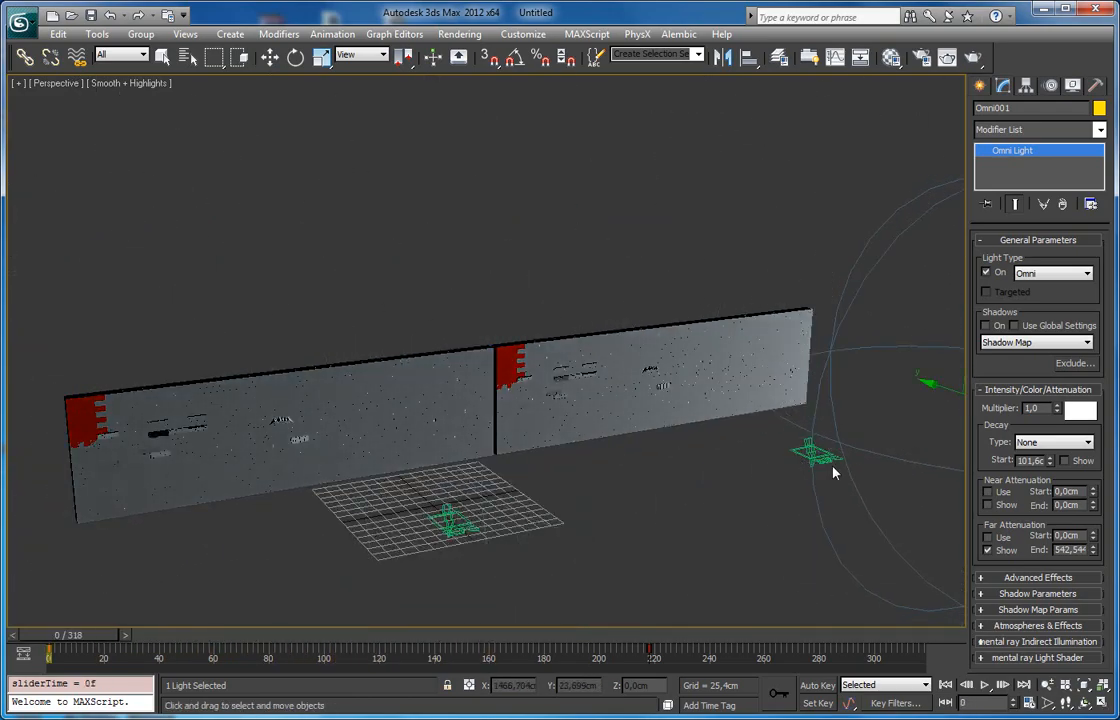
Delete the omni light and the second RF Cache wall.
{"action": "middle_click_drag", "start_coordinate": [795, 287], "coordinate": [790, 350]}
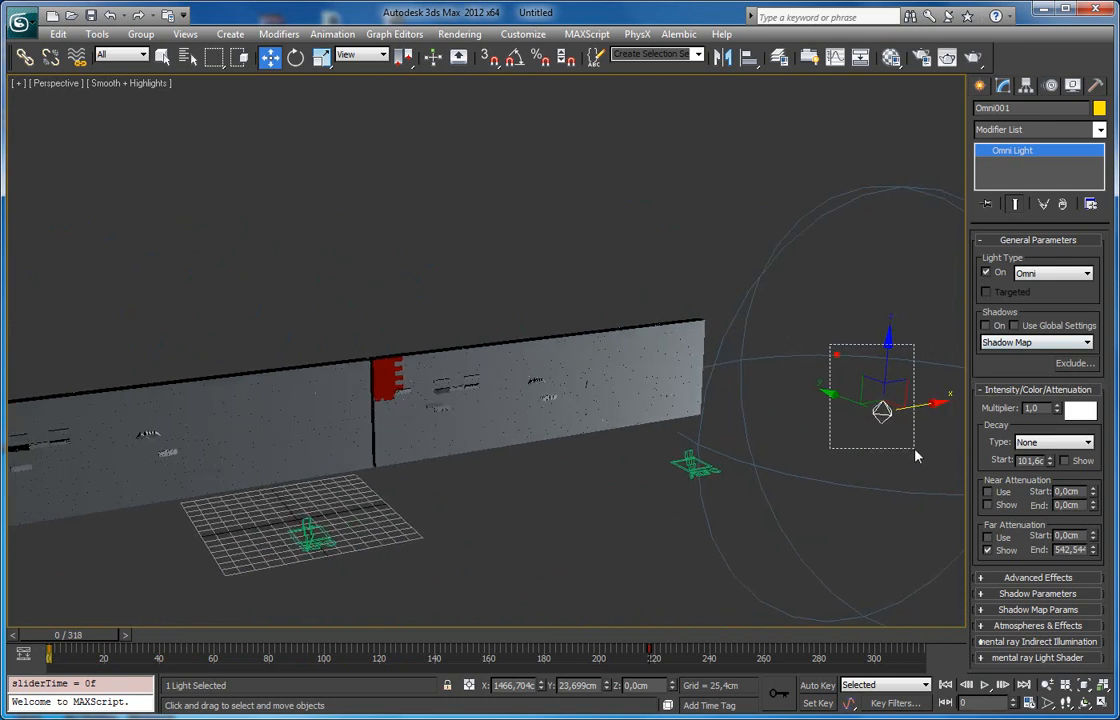
{"action": "key", "text": "Delete"}
{"action": "left_click", "coordinate": [643, 374]}
{"action": "key", "text": "Delete"}
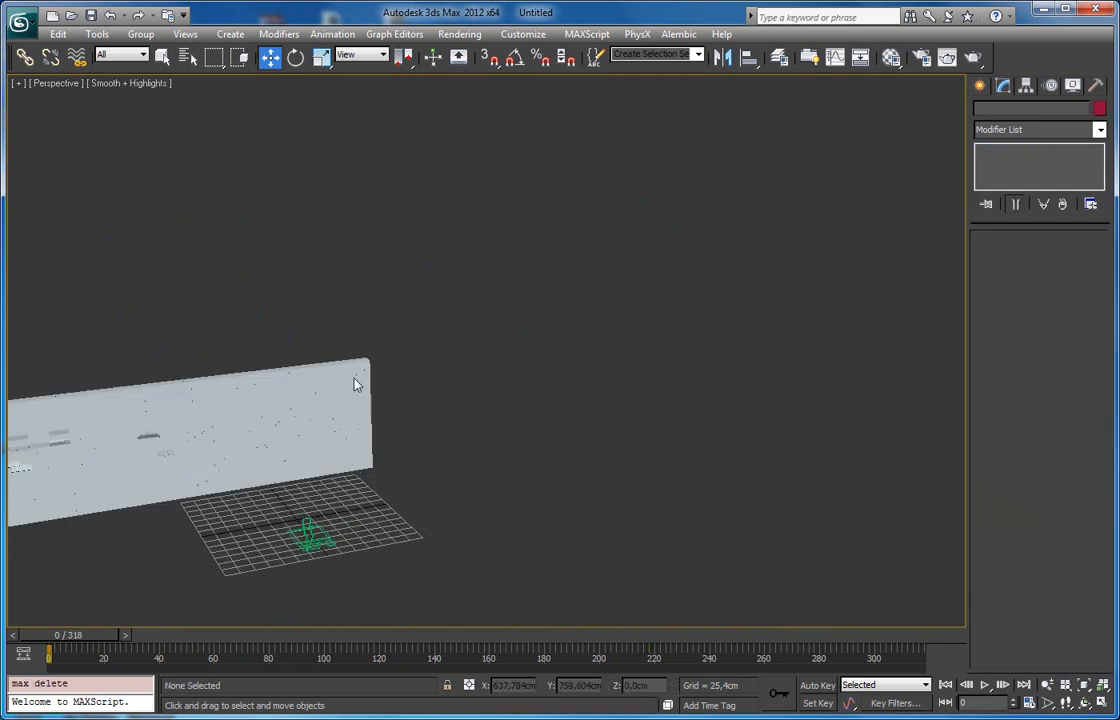
Set the remaining RF Cache's Element Activation to By Gizmo.
{"action": "left_click", "coordinate": [284, 376]}
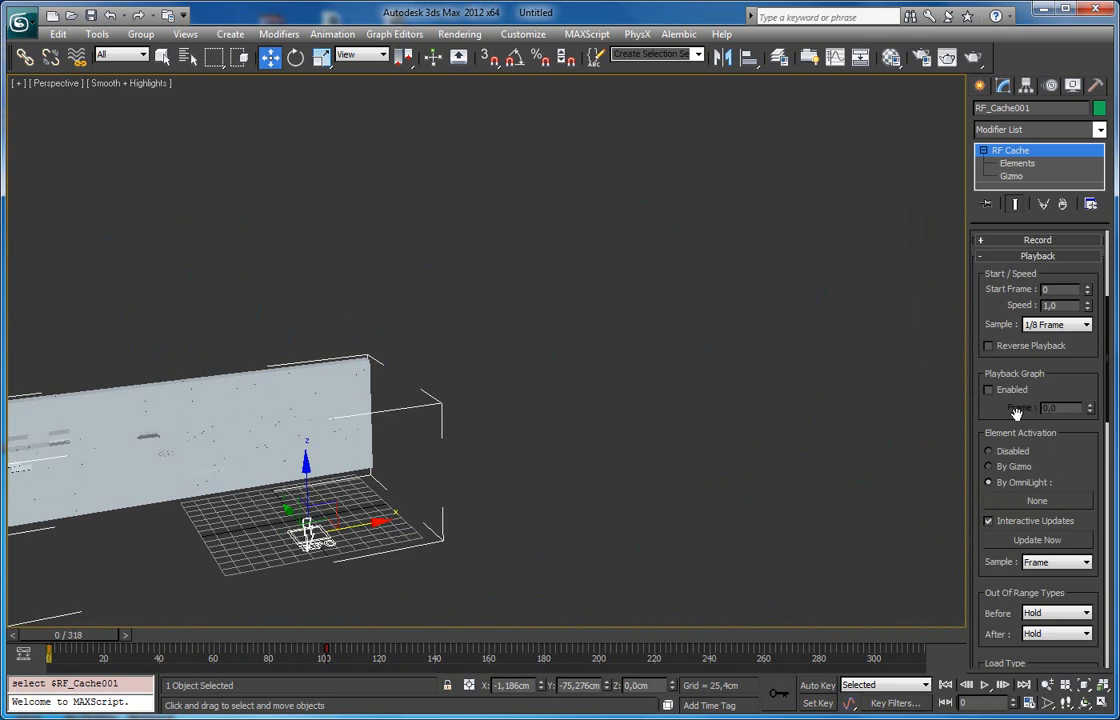
{"action": "left_click_drag", "start_coordinate": [1005, 412], "coordinate": [1002, 386]}
{"action": "middle_click_drag", "start_coordinate": [192, 380], "coordinate": [522, 332]}
{"action": "left_click", "coordinate": [1001, 441]}
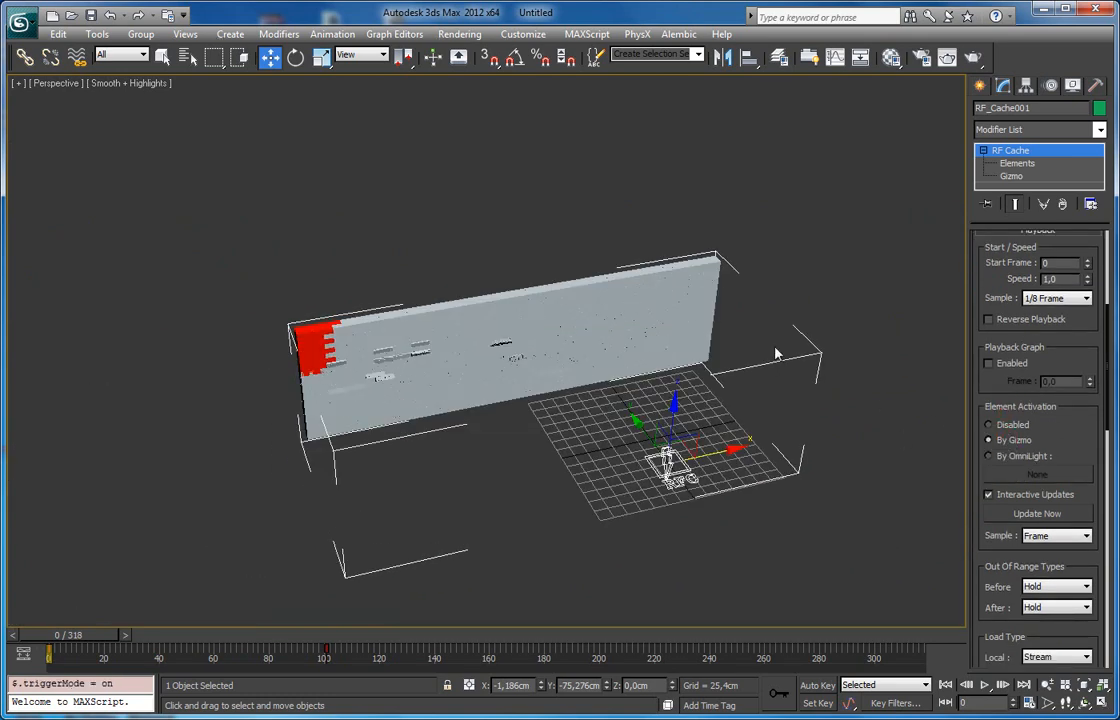
Scrub the gizmo-driven destruction in wireframe, stop at frame 13 and restore shaded display.
{"action": "middle_click_drag", "start_coordinate": [776, 351], "coordinate": [716, 389]}
{"action": "key", "text": "F3"}
{"action": "mouse_move", "coordinate": [111, 641]}
{"action": "left_mouse_down"}
{"action": "mouse_move", "coordinate": [144, 645]}
{"action": "mouse_move", "coordinate": [100, 648]}
{"action": "mouse_move", "coordinate": [250, 648]}
{"action": "mouse_move", "coordinate": [55, 648]}
{"action": "mouse_move", "coordinate": [100, 648]}
{"action": "left_mouse_up"}
{"action": "key", "text": "F3"}
{"action": "key", "text": "w"}
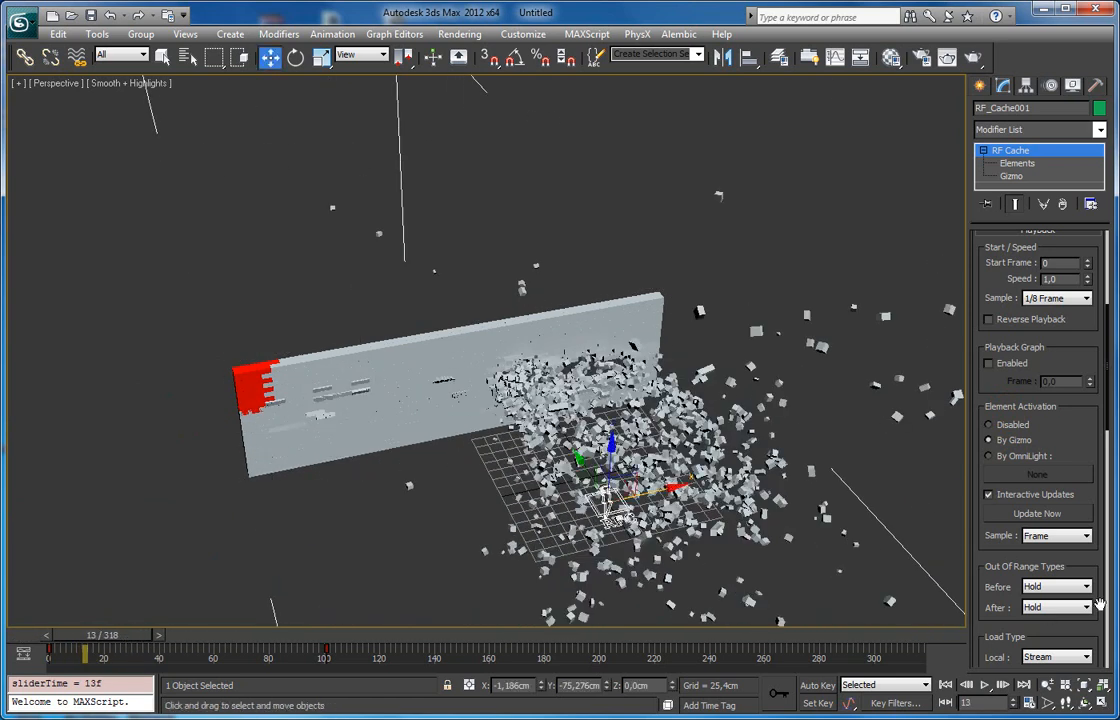
Turn off Interactive Updates, scrub to frame 14 to test the response, and turn Interactive Updates back on.
{"action": "left_click", "coordinate": [989, 494]}
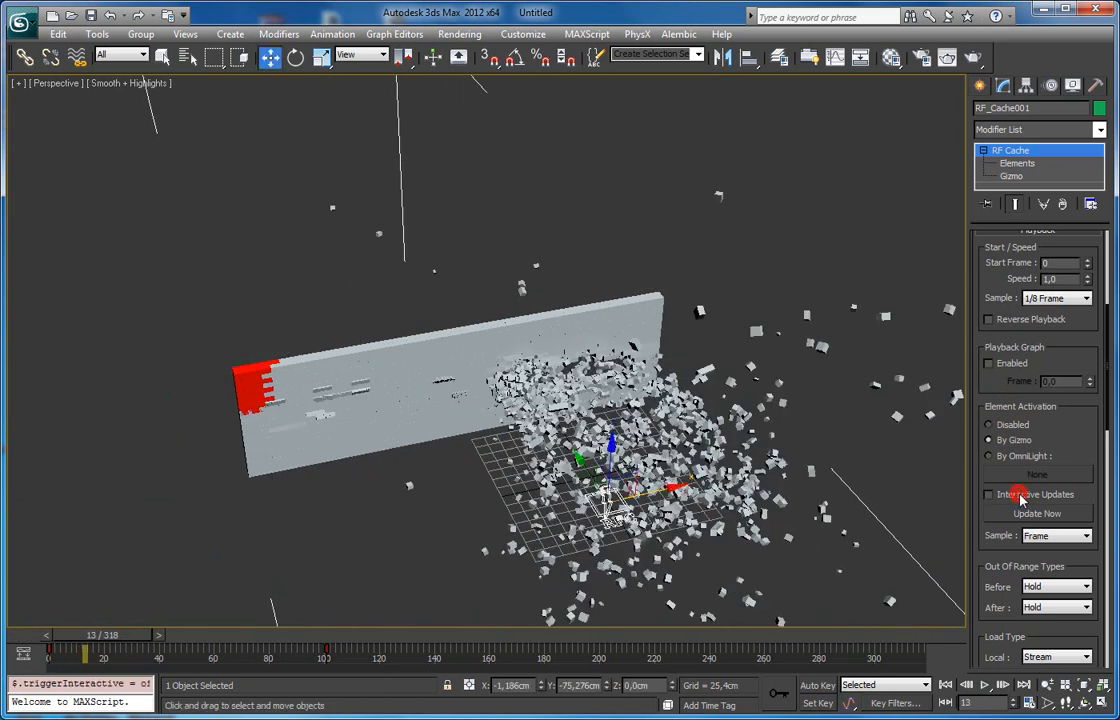
{"action": "mouse_move", "coordinate": [120, 637]}
{"action": "left_mouse_down"}
{"action": "mouse_move", "coordinate": [150, 641]}
{"action": "mouse_move", "coordinate": [125, 640]}
{"action": "left_mouse_up"}
{"action": "left_click", "coordinate": [989, 494]}
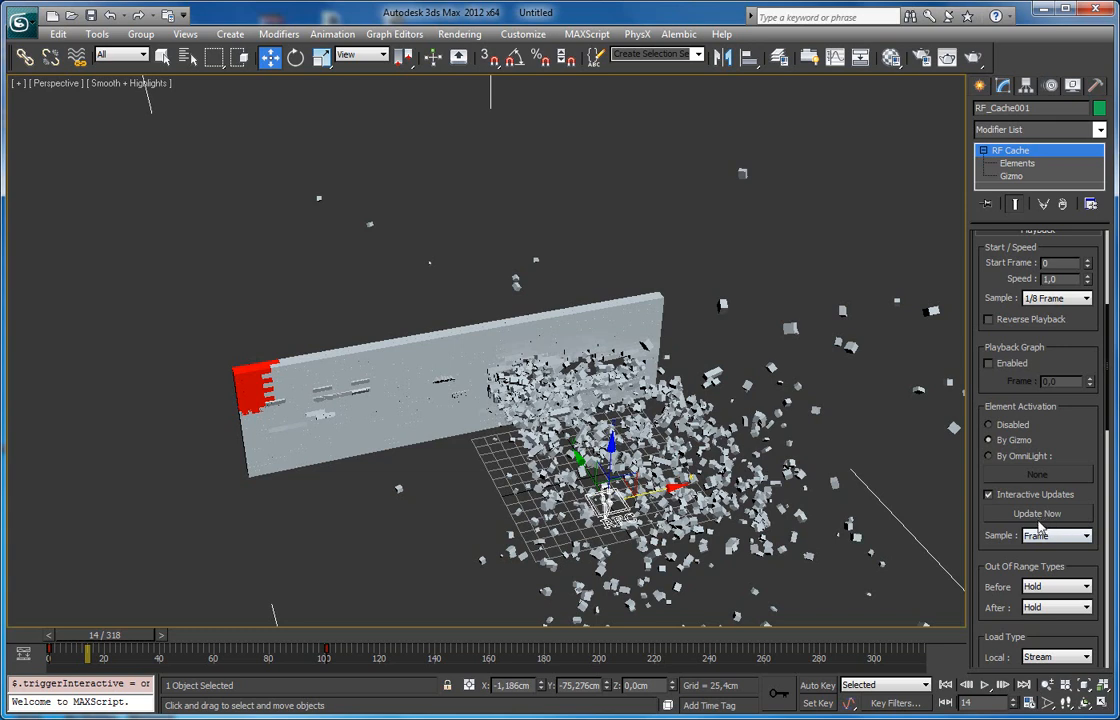
Examine the fragments up close and the Sample options for Element Activation, leaving Frame selected.
{"action": "scroll", "coordinate": [713, 388], "scroll_direction": "up", "scroll_amount": 6}
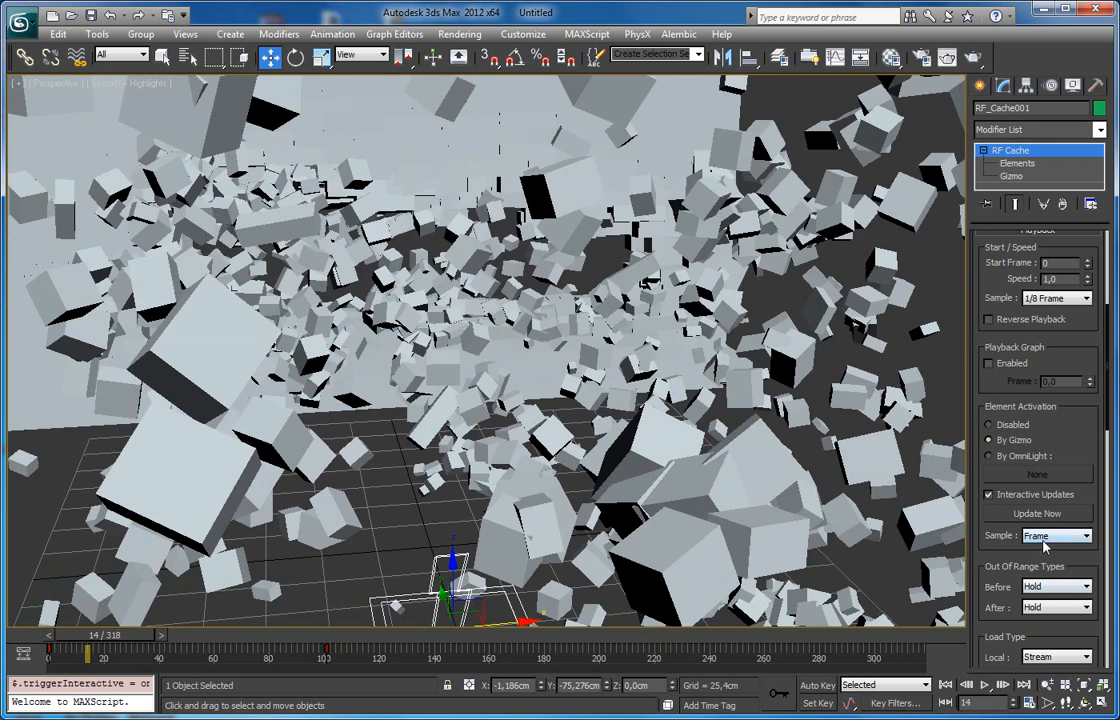
{"action": "left_click", "coordinate": [1045, 538]}
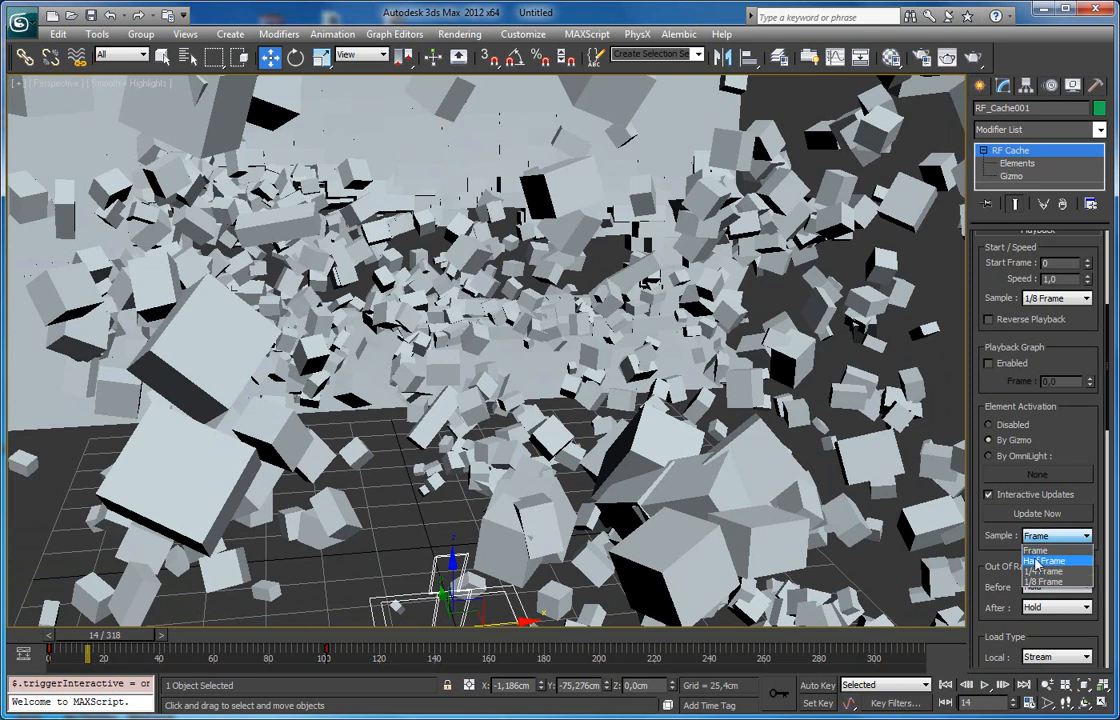
{"action": "left_click", "coordinate": [1010, 538]}
Set the RF Cache's Element Activation to Disabled and examine the whole wall's debris at frame 14.
{"action": "scroll", "coordinate": [364, 313], "scroll_direction": "down", "scroll_amount": 5}
{"action": "middle_click_drag", "start_coordinate": [364, 313], "coordinate": [527, 388], "text": "alt"}
{"action": "left_click", "coordinate": [996, 427]}
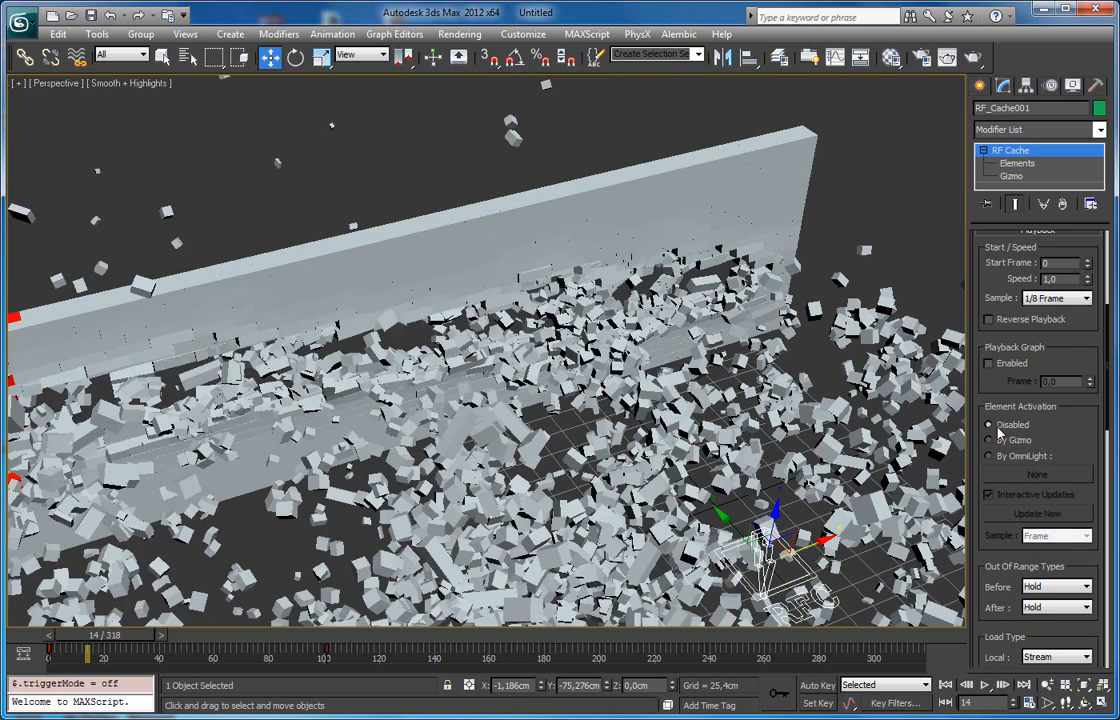
{"action": "middle_click_drag", "start_coordinate": [560, 386], "coordinate": [596, 326], "text": "alt"}
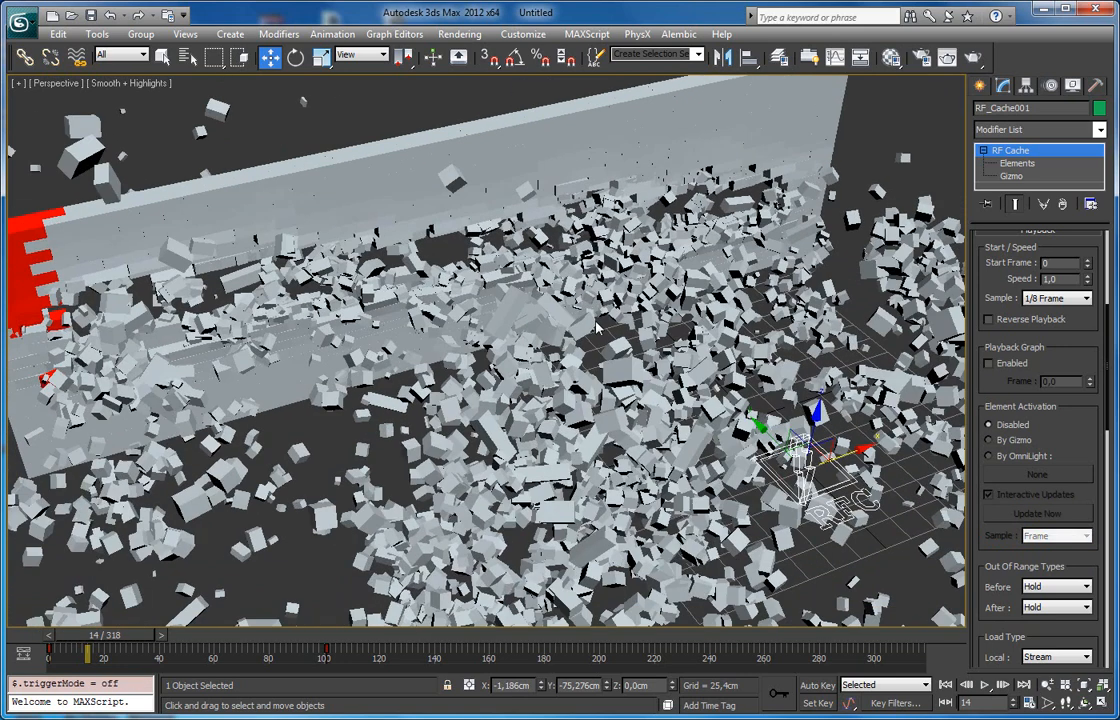
{"action": "middle_click_drag", "start_coordinate": [728, 405], "coordinate": [458, 380], "text": "alt"}
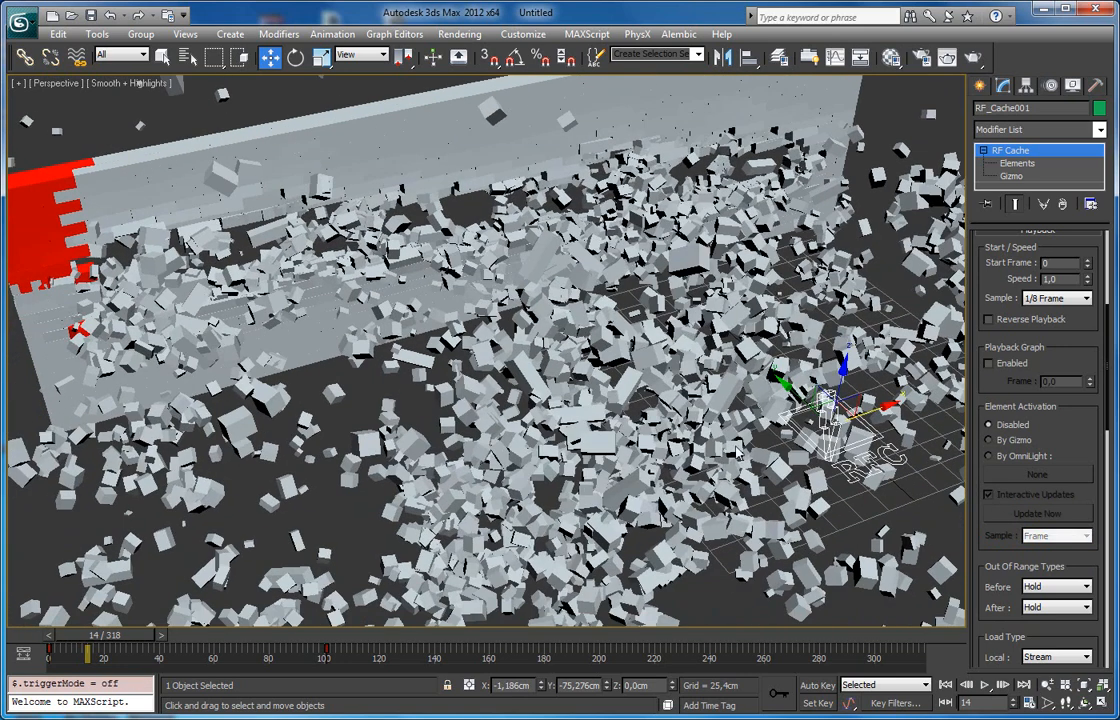
Return to frame 0 and delete the RF Cache's remaining animation keys from the timeline.
{"action": "scroll", "coordinate": [443, 380], "scroll_direction": "down", "scroll_amount": 4}
{"action": "left_click_drag", "start_coordinate": [92, 636], "coordinate": [42, 640]}
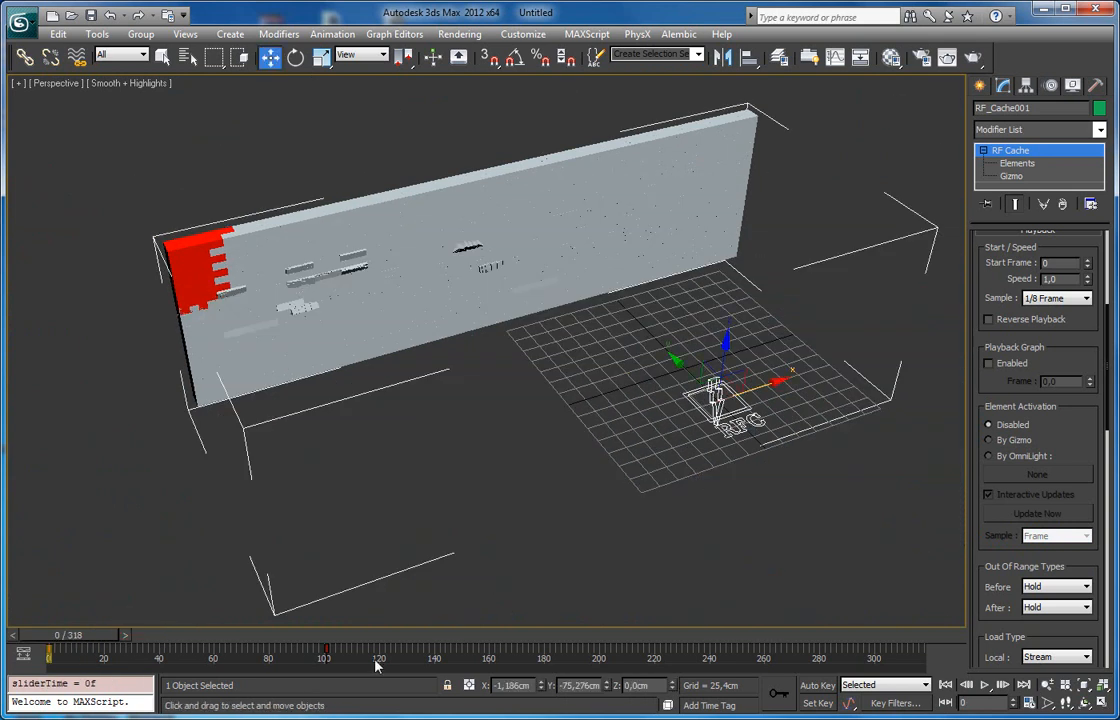
{"action": "left_click", "coordinate": [349, 656]}
{"action": "key", "text": "Delete"}
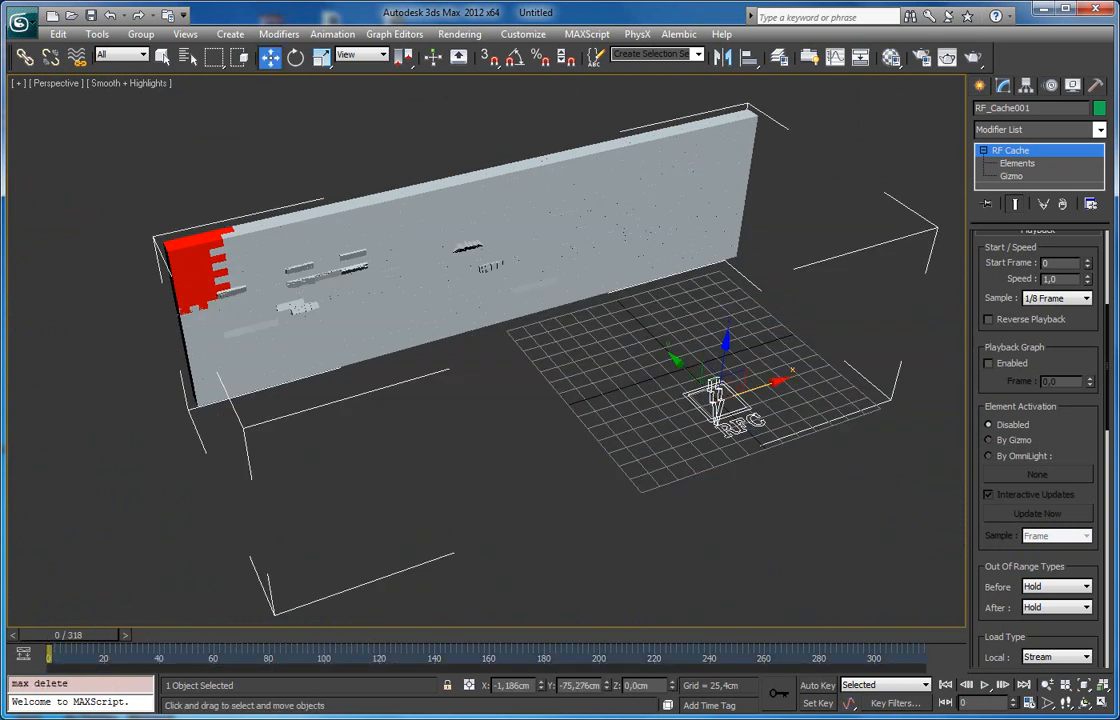
{"action": "scroll", "coordinate": [993, 388], "scroll_direction": "down", "scroll_amount": 3}
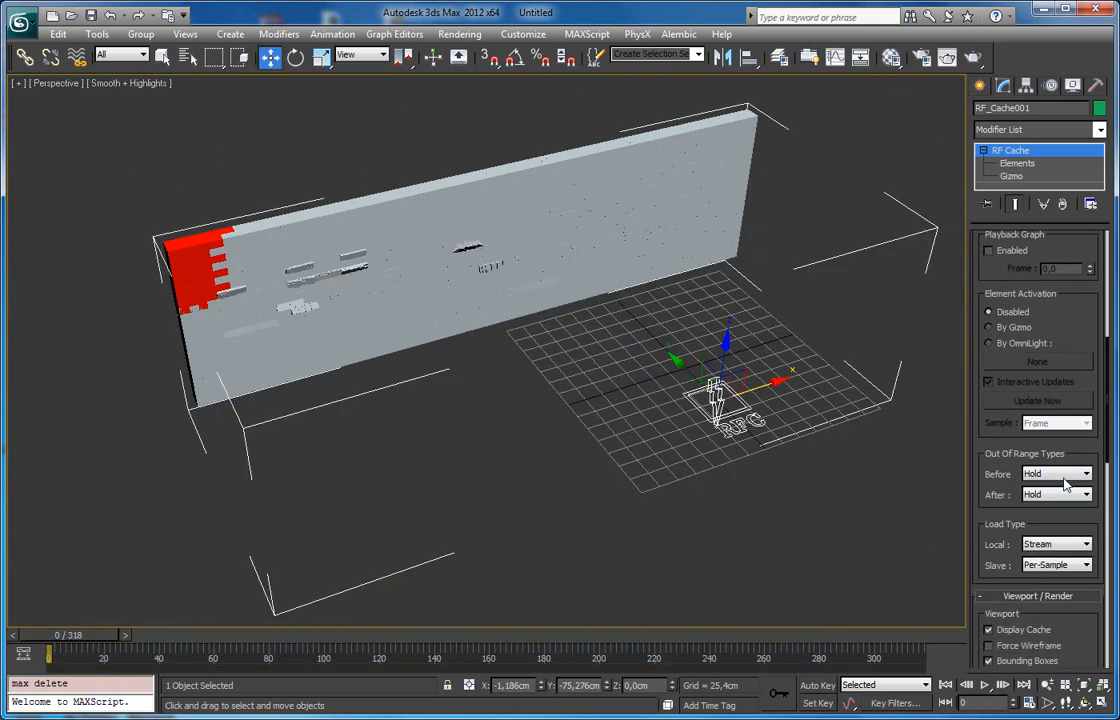
{"action": "left_click_drag", "start_coordinate": [991, 483], "coordinate": [991, 485]}
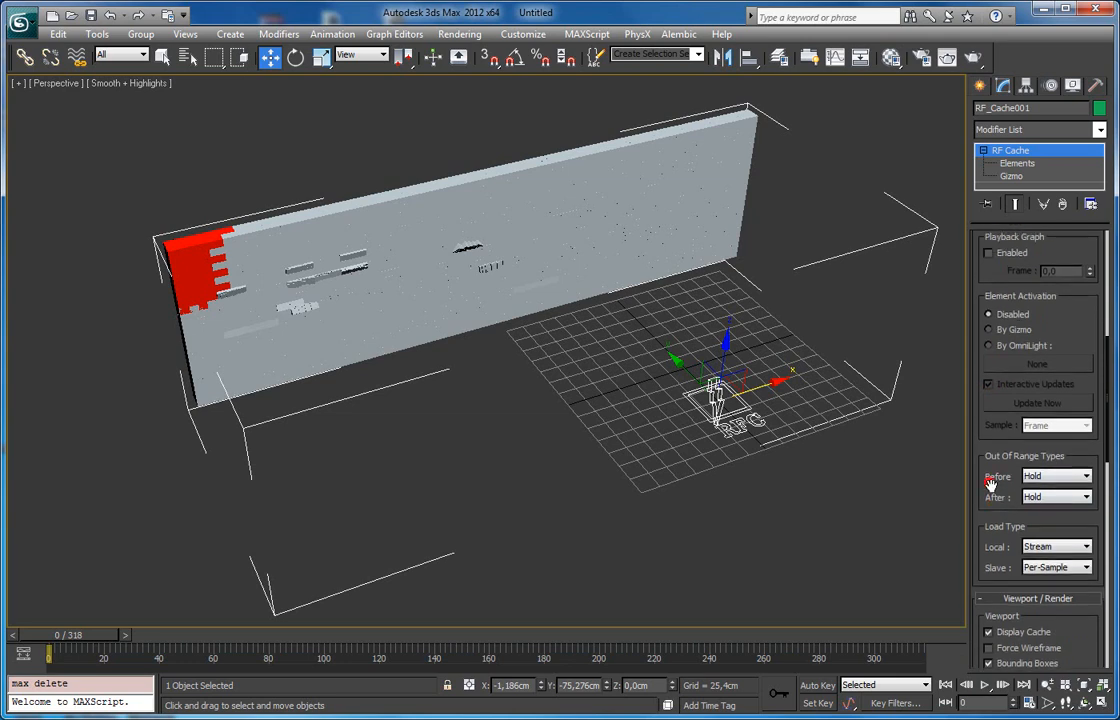
{"action": "left_click", "coordinate": [1040, 481]}
{"action": "left_click", "coordinate": [1040, 490]}
{"action": "left_click", "coordinate": [400, 386]}
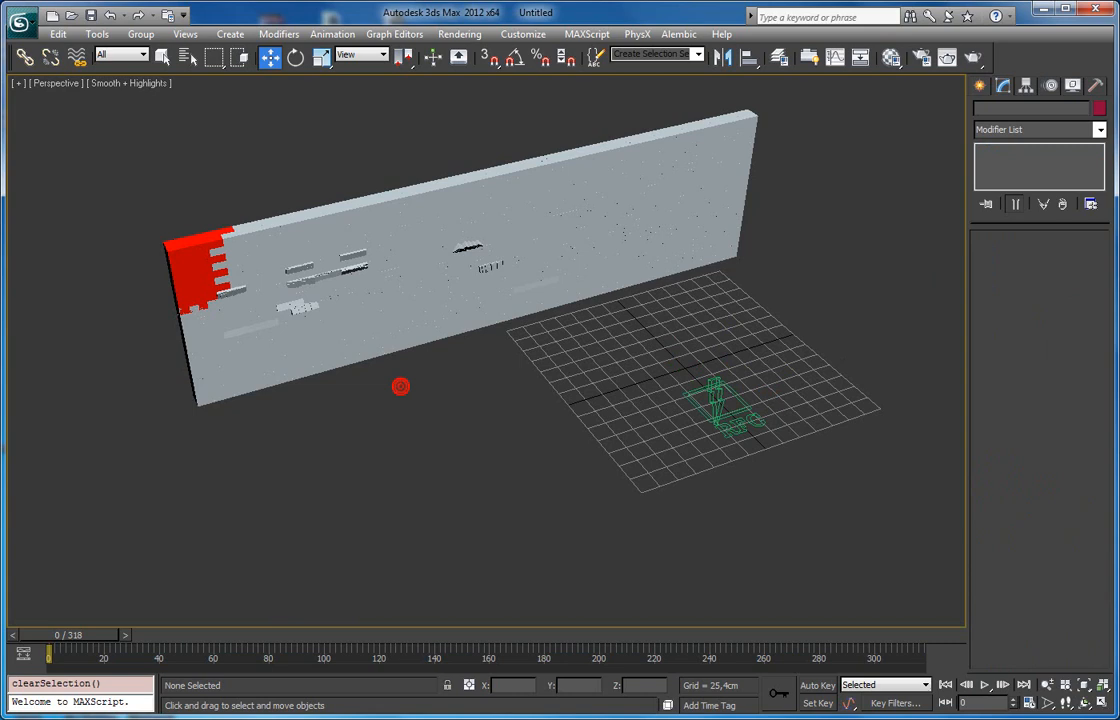
{"action": "left_click", "coordinate": [630, 268]}
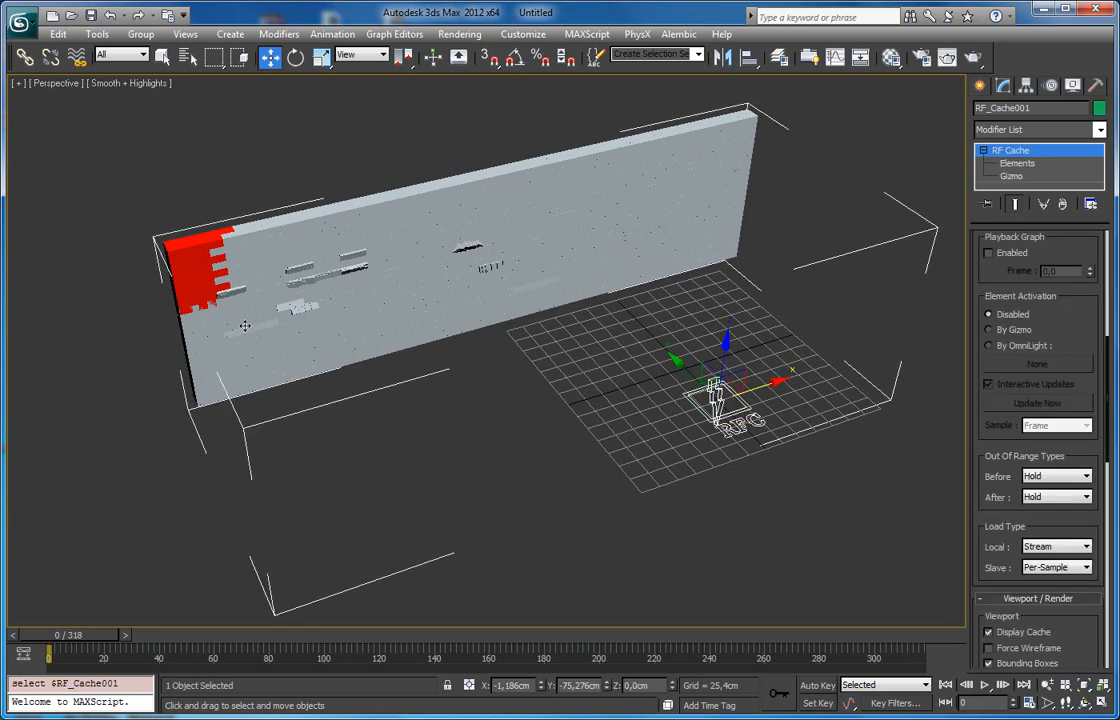
Set the RF Cache's Start Frame to 20 and scrub the opening frames with the Before range type on Hold, returning to frame 0.
{"action": "left_click_drag", "start_coordinate": [971, 276], "coordinate": [983, 576]}
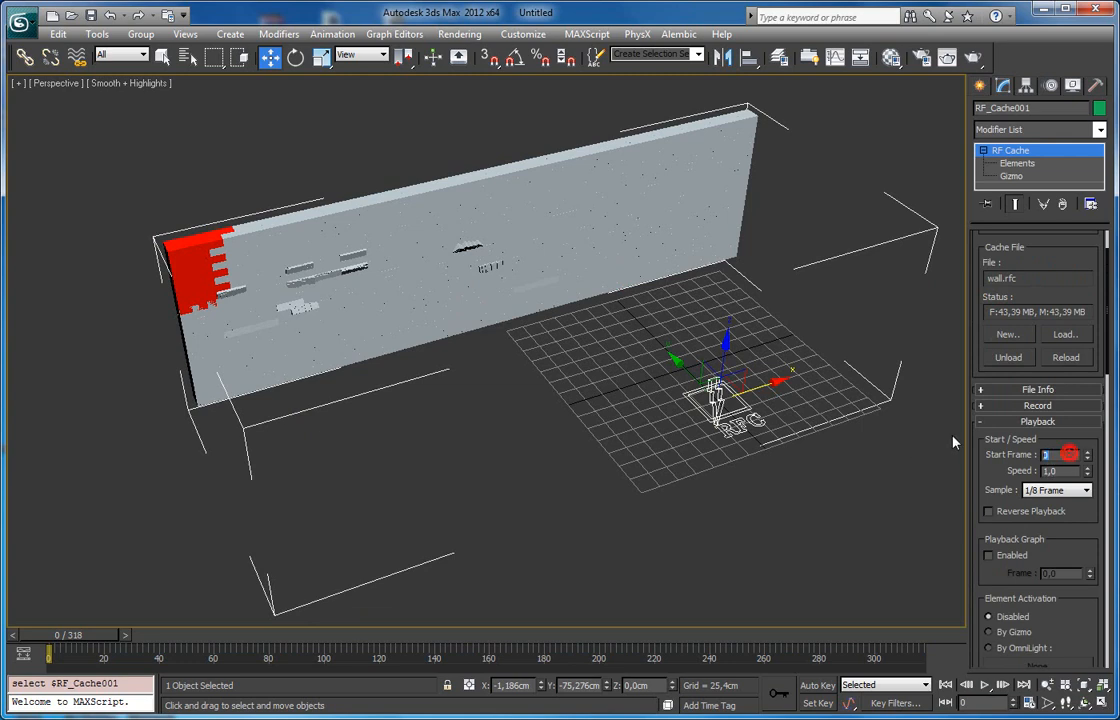
{"action": "type", "text": "20"}
{"action": "key", "text": "Return"}
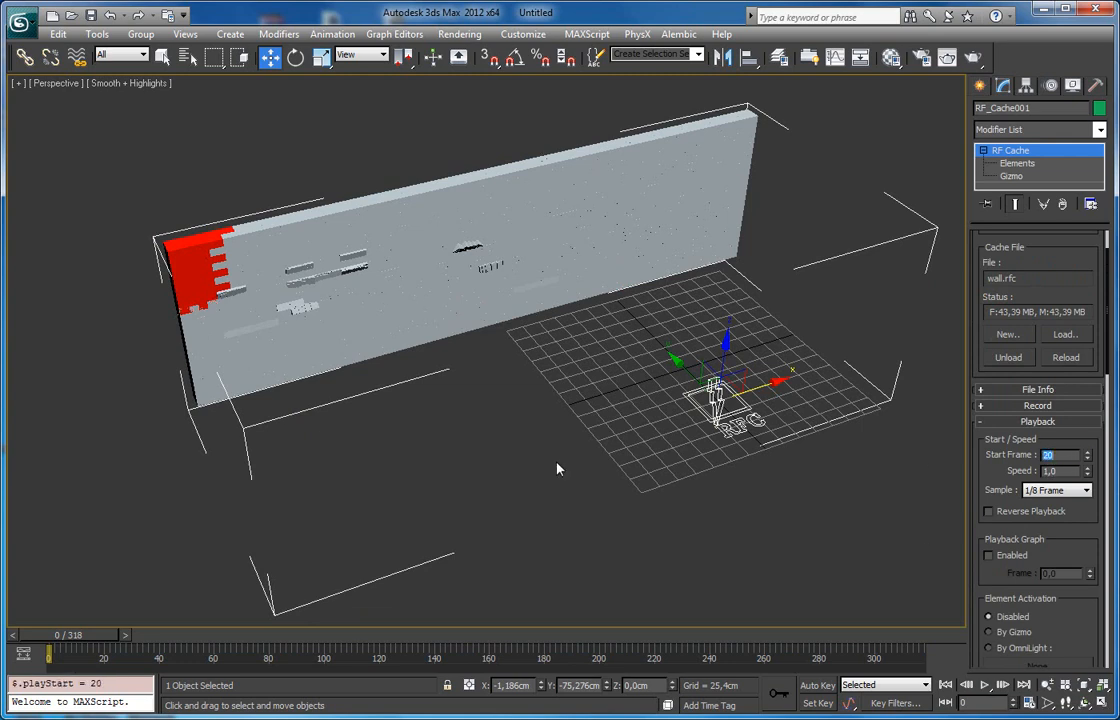
{"action": "middle_click_drag", "start_coordinate": [700, 484], "coordinate": [519, 601], "text": "alt"}
{"action": "left_click_drag", "start_coordinate": [986, 477], "coordinate": [989, 248]}
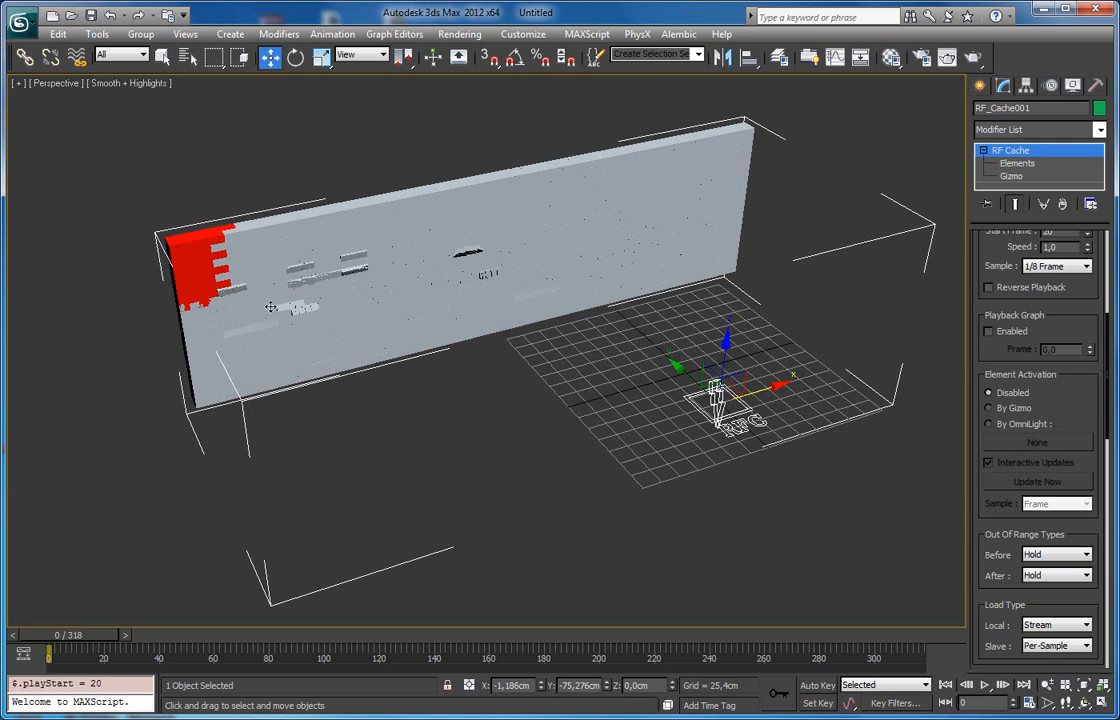
{"action": "left_click_drag", "start_coordinate": [86, 634], "coordinate": [48, 652]}
{"action": "key", "text": "w"}
Try the Hide type for the range before the cache starts and scrub the opening frames, returning to frame 0.
{"action": "left_click", "coordinate": [1057, 557]}
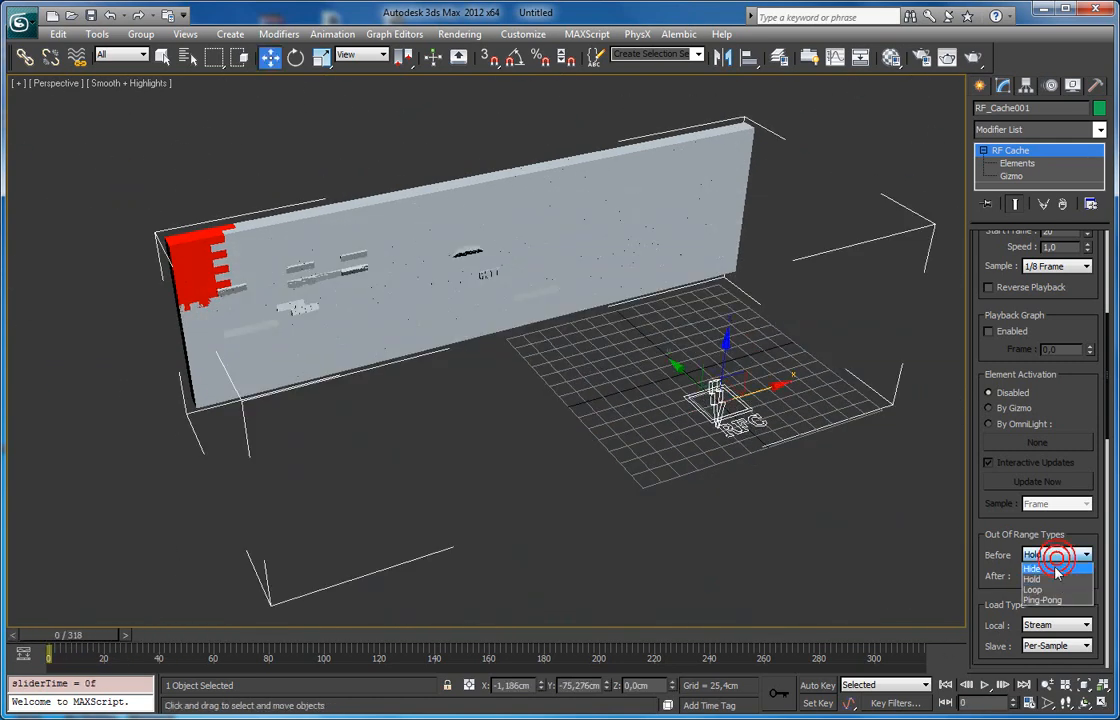
{"action": "left_click", "coordinate": [1048, 569]}
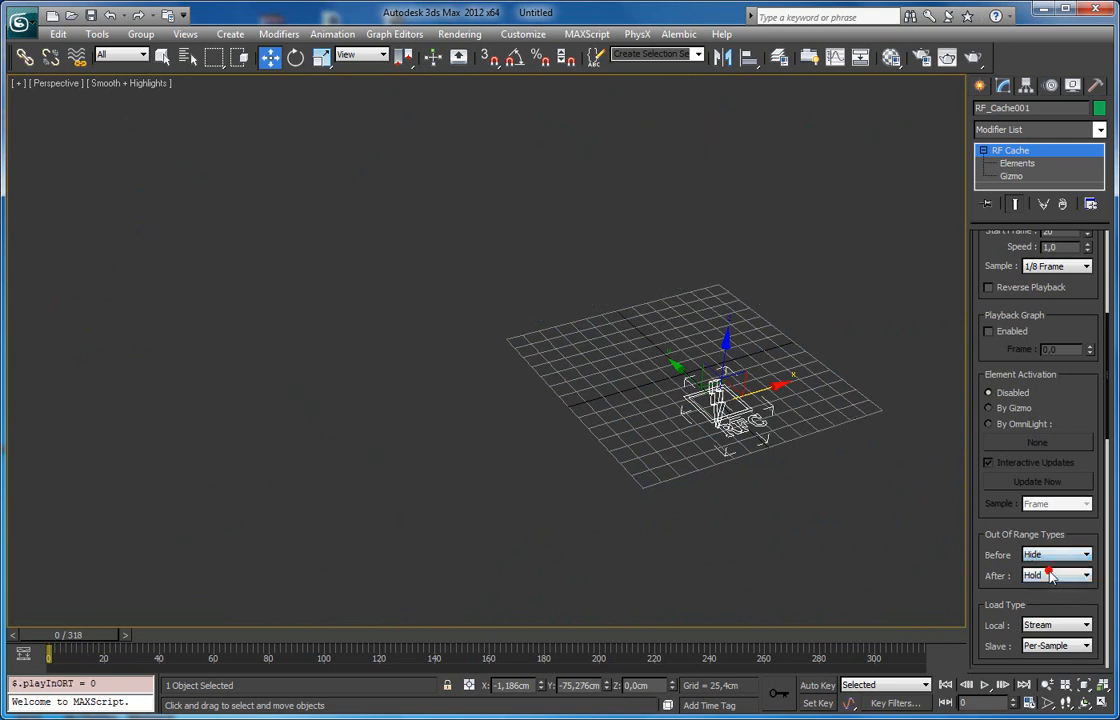
{"action": "left_click_drag", "start_coordinate": [78, 636], "coordinate": [48, 651]}
{"action": "key", "text": "w"}
Try the Loop type for the range before the cache starts and scrub the opening frames.
{"action": "left_click", "coordinate": [1052, 555]}
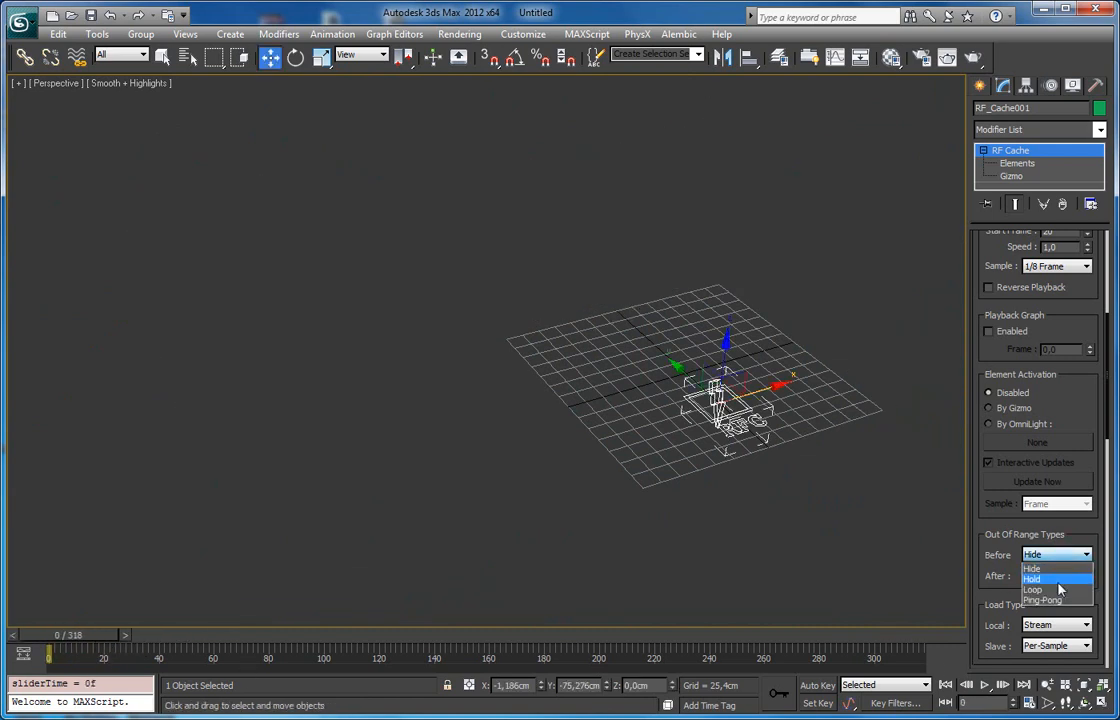
{"action": "left_click", "coordinate": [1022, 597]}
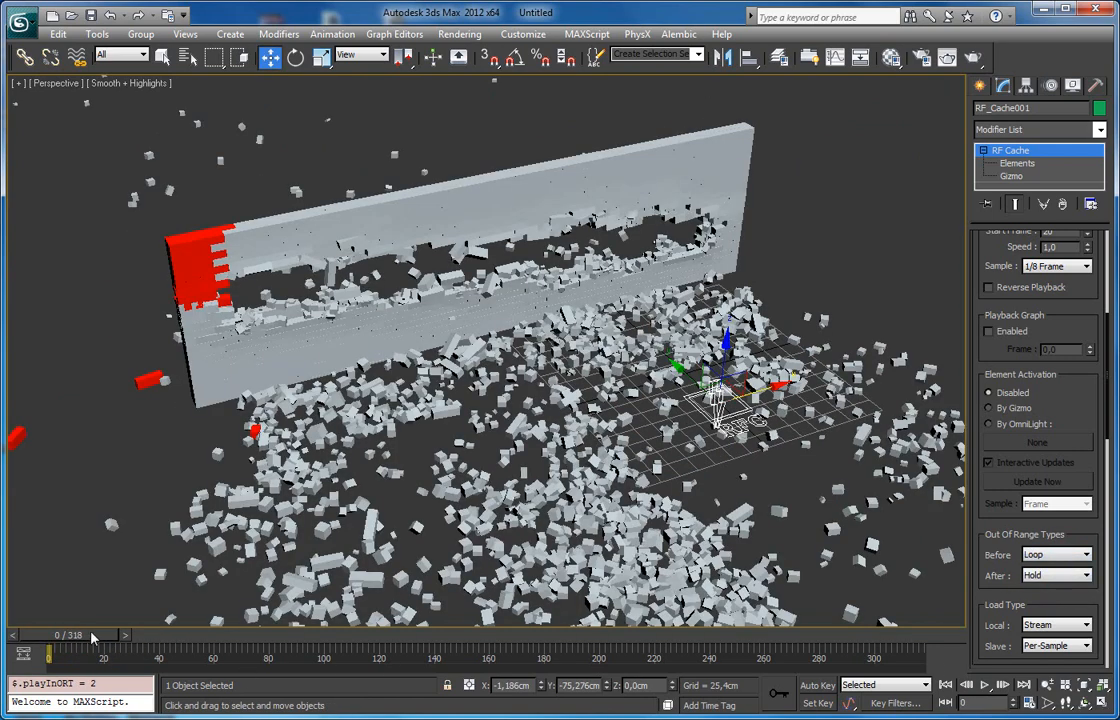
{"action": "left_click_drag", "start_coordinate": [91, 636], "coordinate": [70, 655]}
{"action": "key", "text": "w"}
Try the Ping-Pong type for the range before the cache starts and scrub the opening frames.
{"action": "left_click", "coordinate": [1057, 556]}
{"action": "left_click", "coordinate": [1052, 600]}
{"action": "mouse_move", "coordinate": [83, 636]}
{"action": "left_mouse_down"}
{"action": "mouse_move", "coordinate": [180, 640]}
{"action": "mouse_move", "coordinate": [82, 637]}
{"action": "left_mouse_up"}
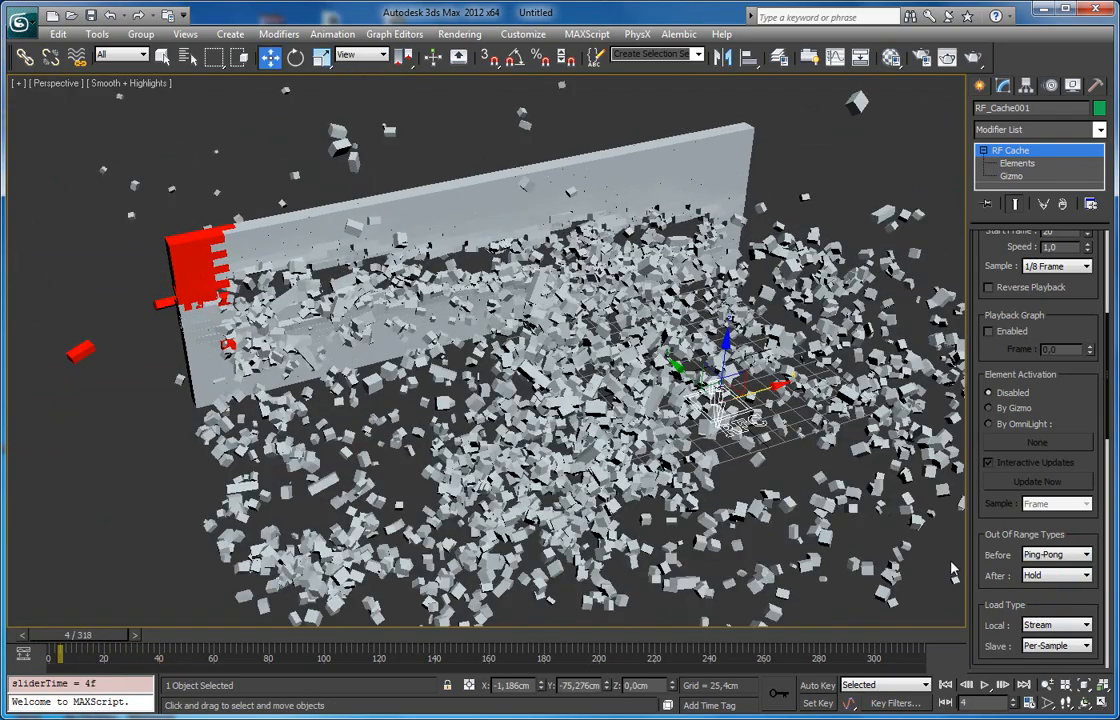
Review the After range options, keeping Hold, and set the Before range type back to Hold.
{"action": "left_click", "coordinate": [1048, 578]}
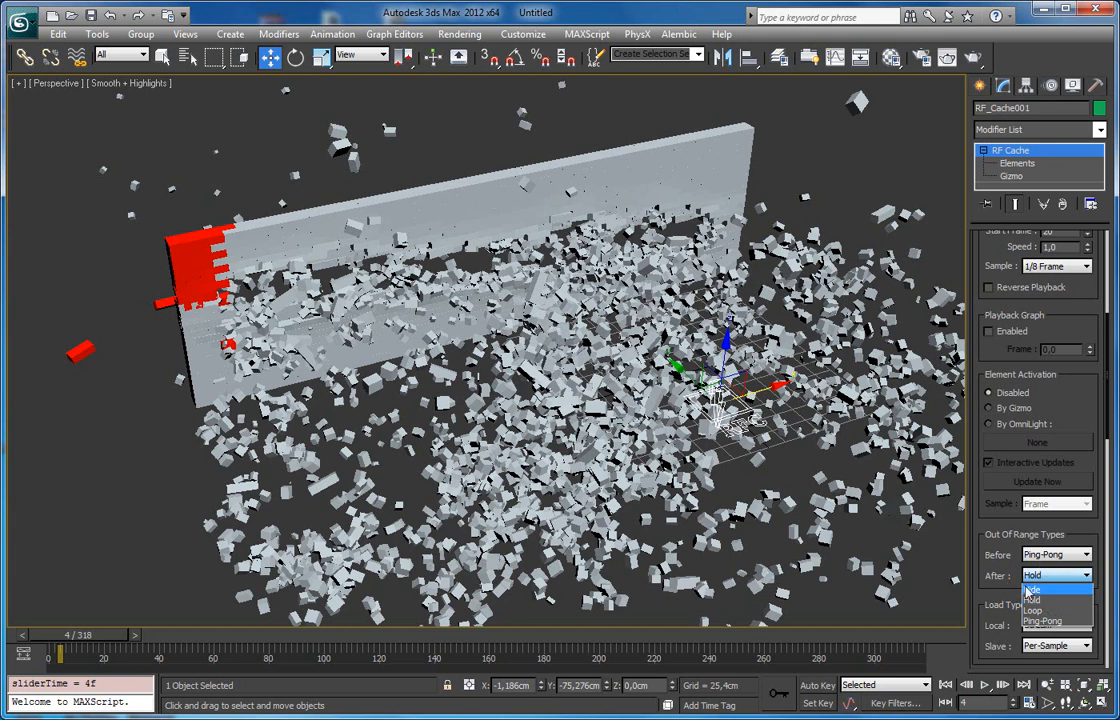
{"action": "left_click", "coordinate": [1035, 600]}
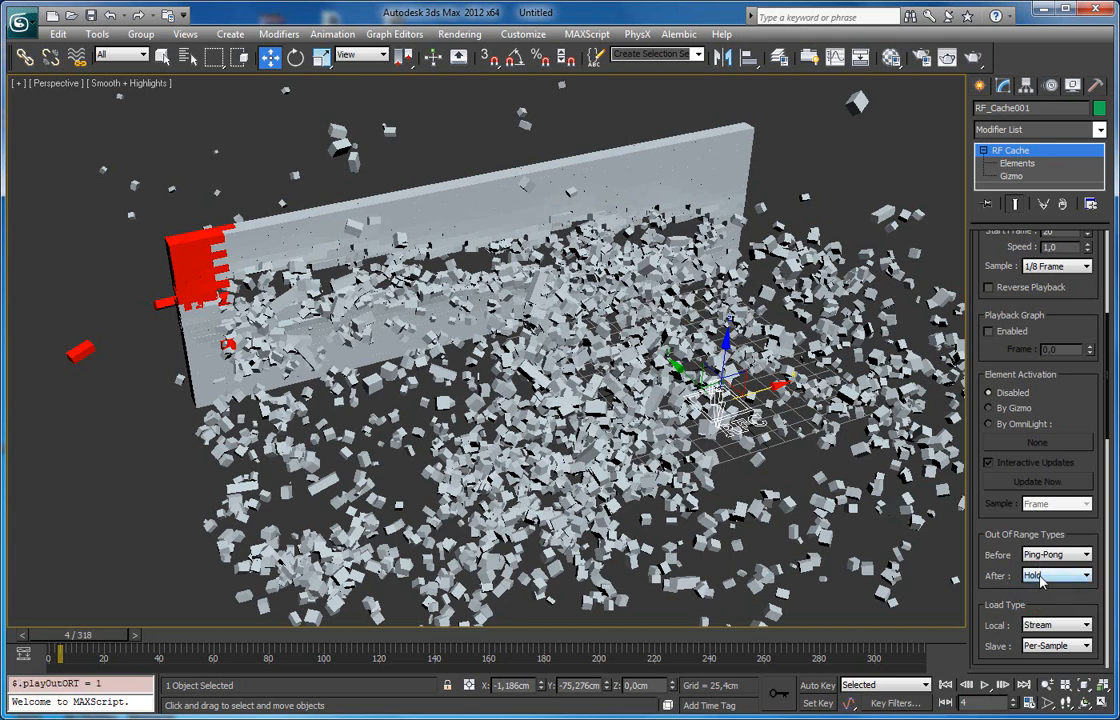
{"action": "left_click", "coordinate": [1040, 562]}
{"action": "left_click", "coordinate": [1032, 577]}
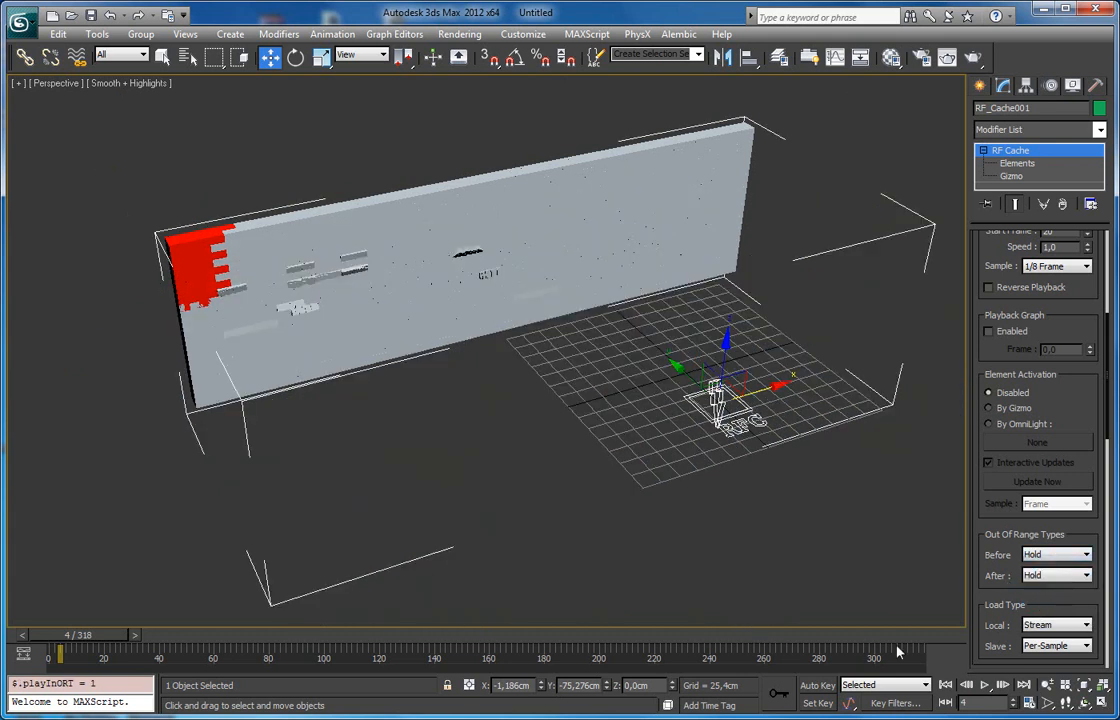
Extend the animation's end to frame 417, scrub through the late frames and return to frame 0.
{"action": "right_click_drag", "start_coordinate": [790, 661], "coordinate": [645, 645], "text": "ctrl+alt"}
{"action": "left_click_drag", "start_coordinate": [645, 640], "coordinate": [683, 625]}
{"action": "left_click_drag", "start_coordinate": [505, 627], "coordinate": [40, 634]}
{"action": "key", "text": "w"}
Set the RF Cache's Local load type to Per-Sample.
{"action": "left_click_drag", "start_coordinate": [1032, 527], "coordinate": [1032, 413]}
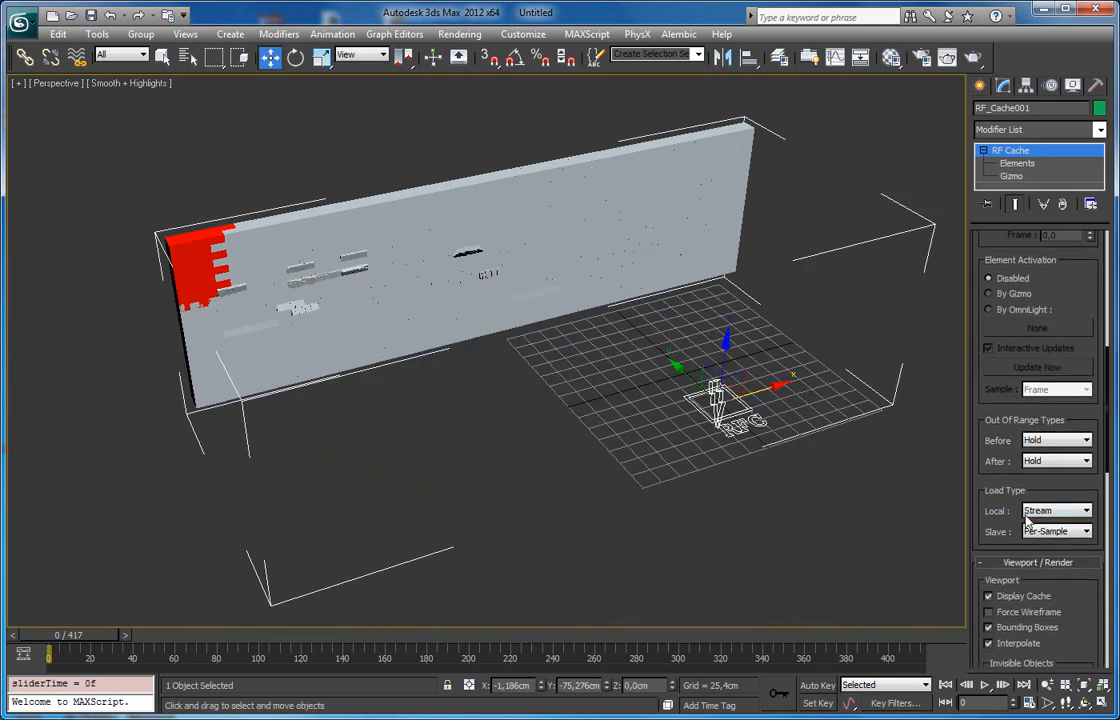
{"action": "left_click_drag", "start_coordinate": [1000, 486], "coordinate": [1001, 518]}
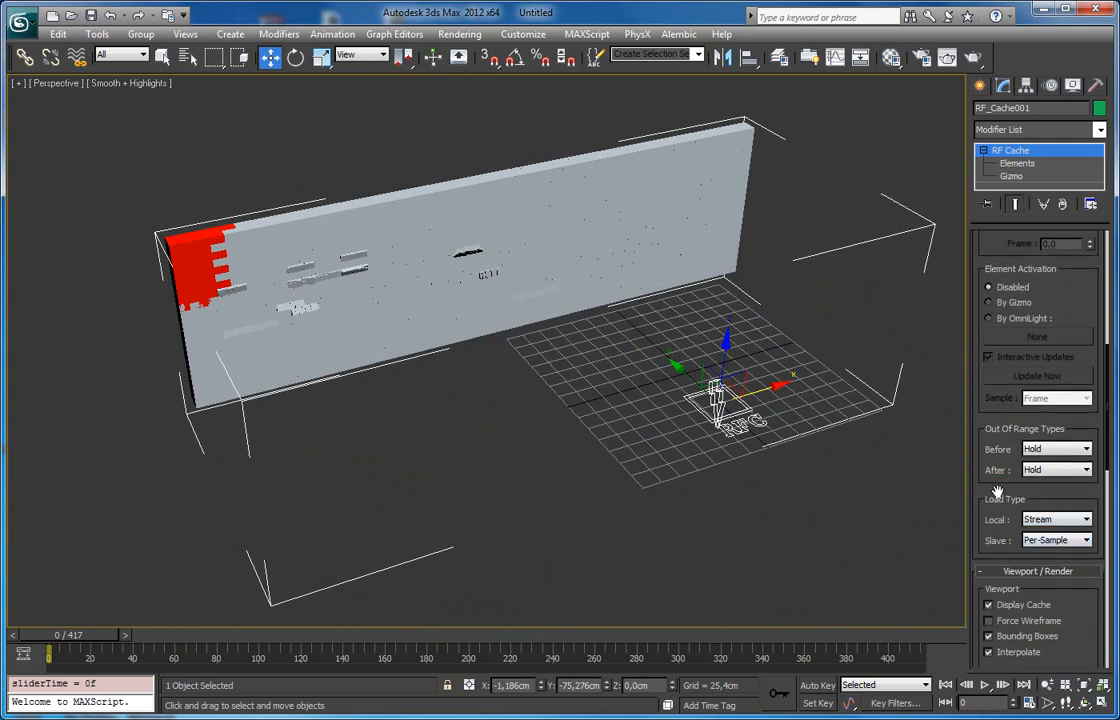
{"action": "mouse_move", "coordinate": [997, 491]}
{"action": "left_mouse_down"}
{"action": "mouse_move", "coordinate": [998, 514]}
{"action": "mouse_move", "coordinate": [999, 501]}
{"action": "left_mouse_up"}
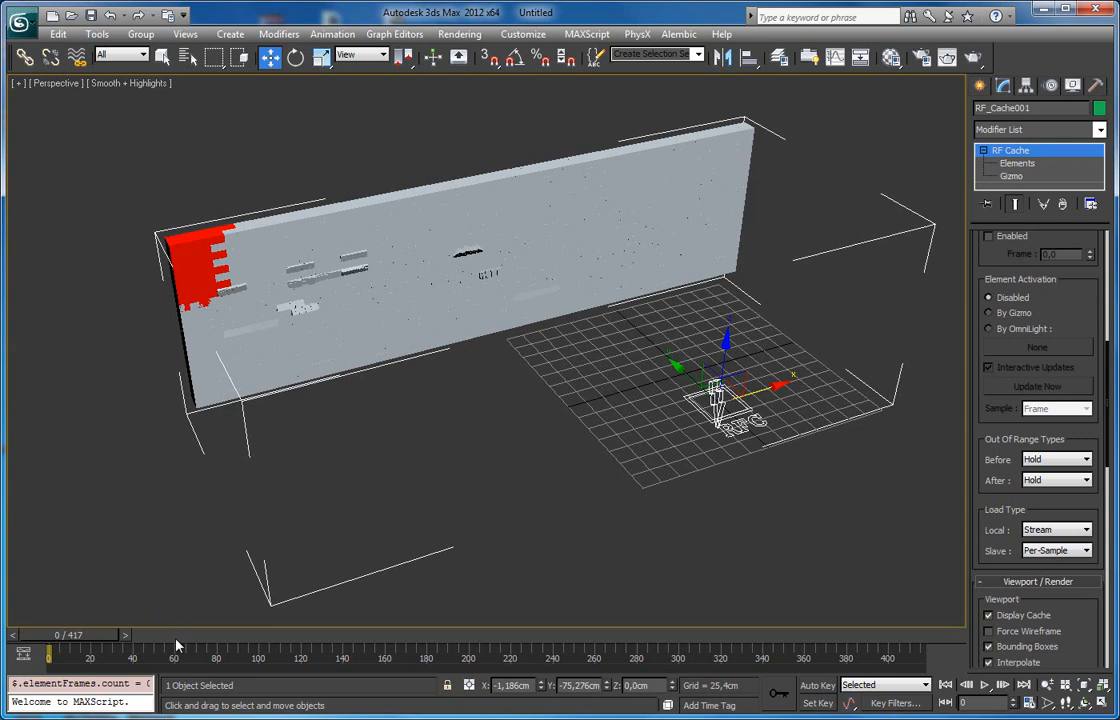
{"action": "scroll", "coordinate": [1070, 465], "scroll_direction": "down", "scroll_amount": 1}
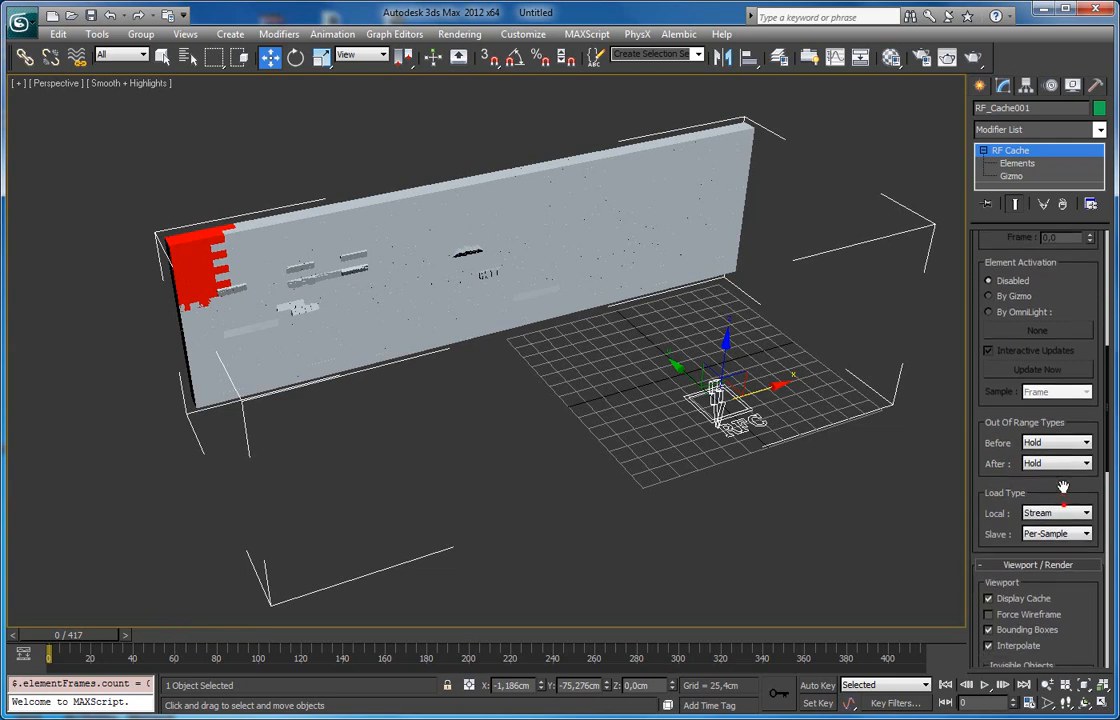
{"action": "left_click", "coordinate": [1060, 512]}
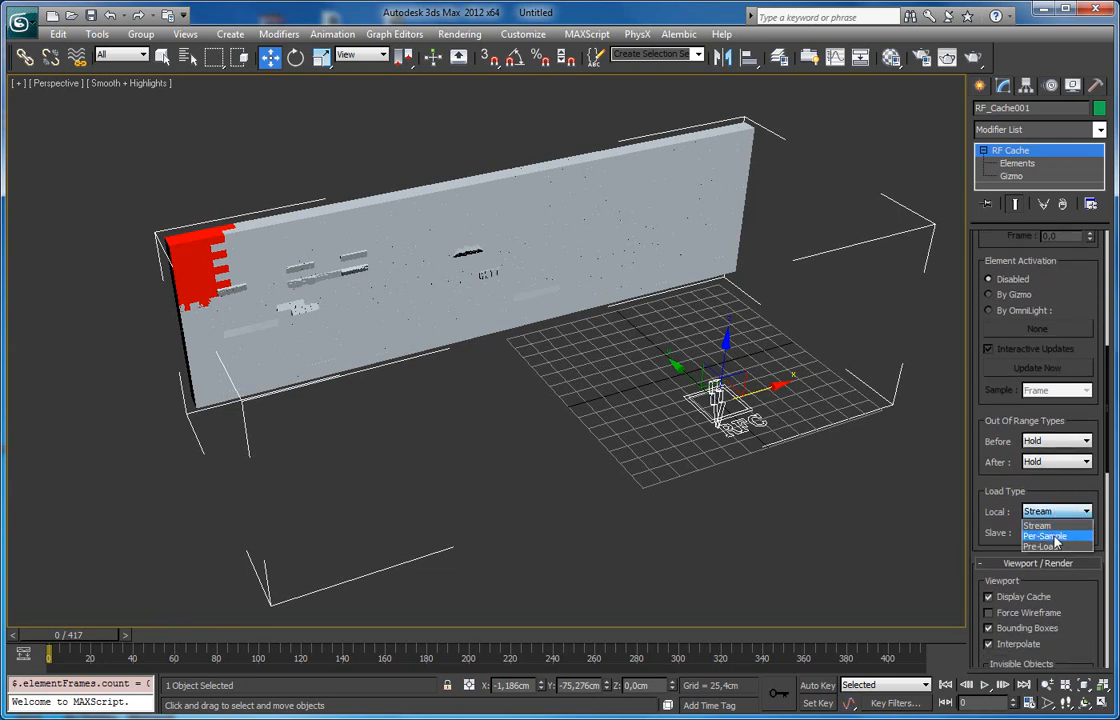
{"action": "left_click", "coordinate": [1055, 540]}
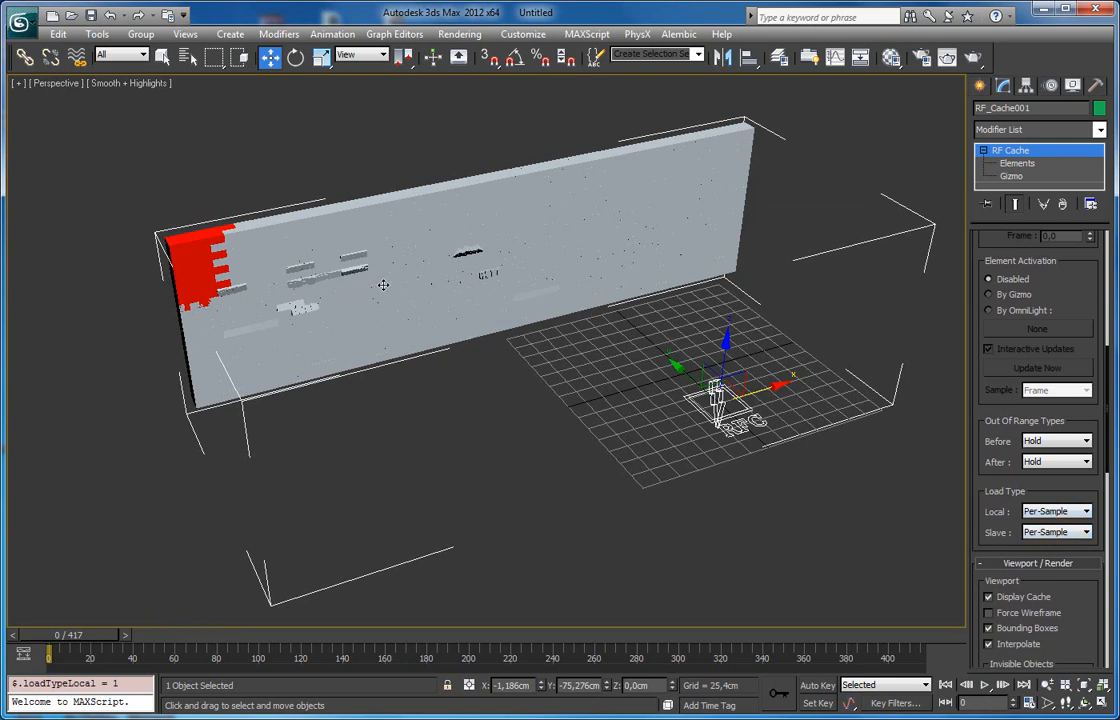
Set the Local load type to Pre-Load and review the Slave load options, leaving Per-Sample selected.
{"action": "left_click", "coordinate": [1050, 511]}
{"action": "left_click", "coordinate": [1050, 511]}
{"action": "left_click", "coordinate": [1050, 511]}
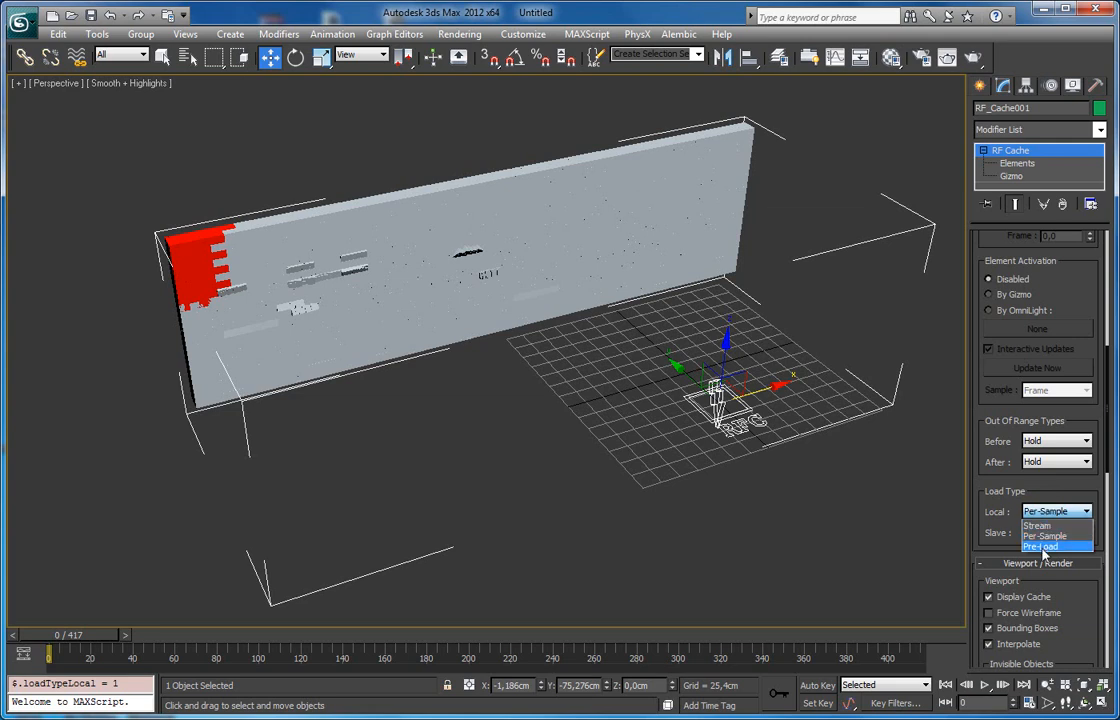
{"action": "left_click", "coordinate": [1042, 548]}
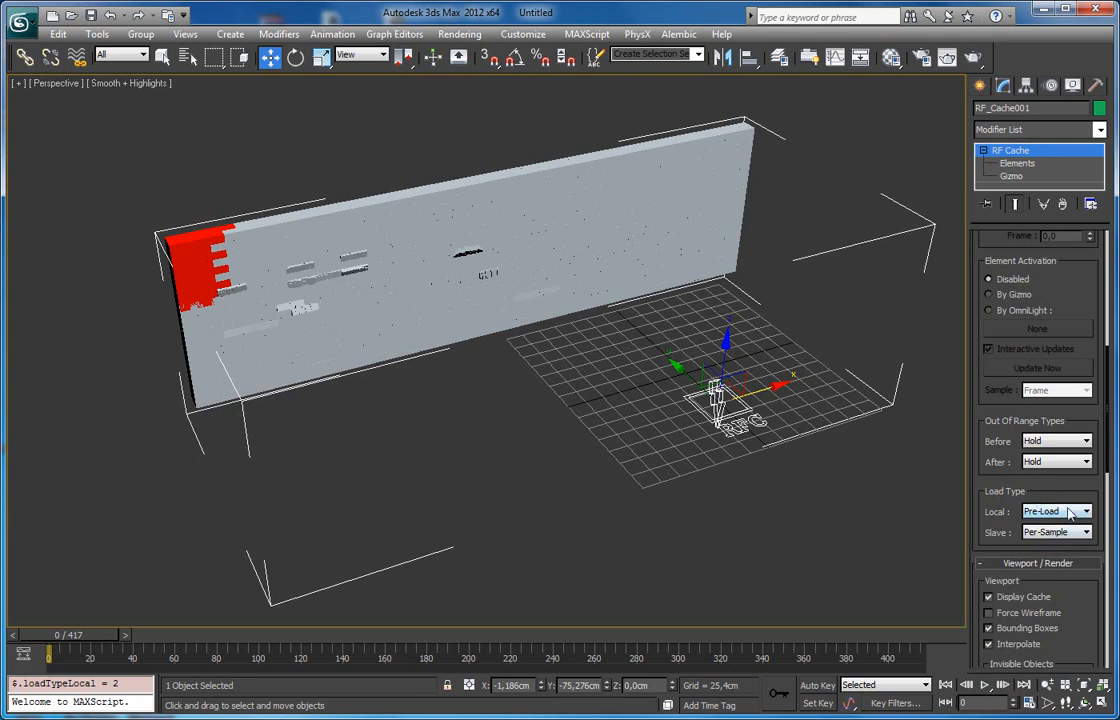
{"action": "scroll", "coordinate": [1045, 515], "scroll_direction": "down", "scroll_amount": 1}
{"action": "left_click", "coordinate": [1042, 512]}
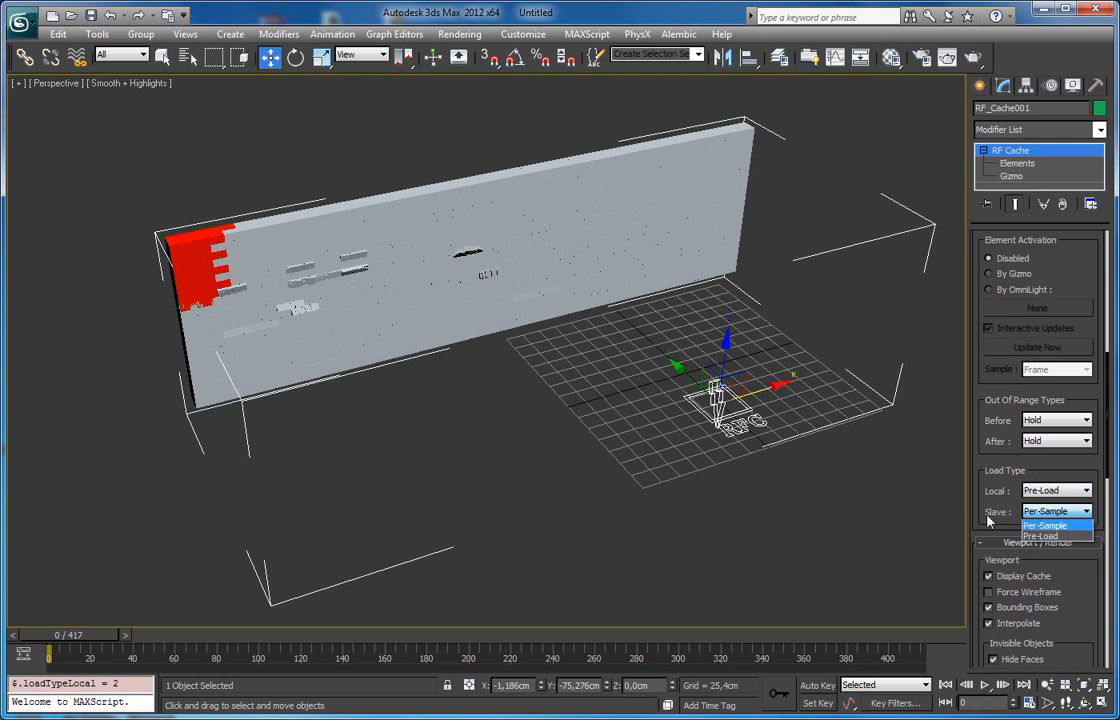
{"action": "left_click", "coordinate": [991, 467]}
Collapse the Playback and Viewport / Render settings and examine the Per-Element Control options.
{"action": "scroll", "coordinate": [988, 452], "scroll_direction": "up", "scroll_amount": 8}
{"action": "scroll", "coordinate": [1000, 310], "scroll_direction": "up", "scroll_amount": 1}
{"action": "left_click", "coordinate": [1008, 286]}
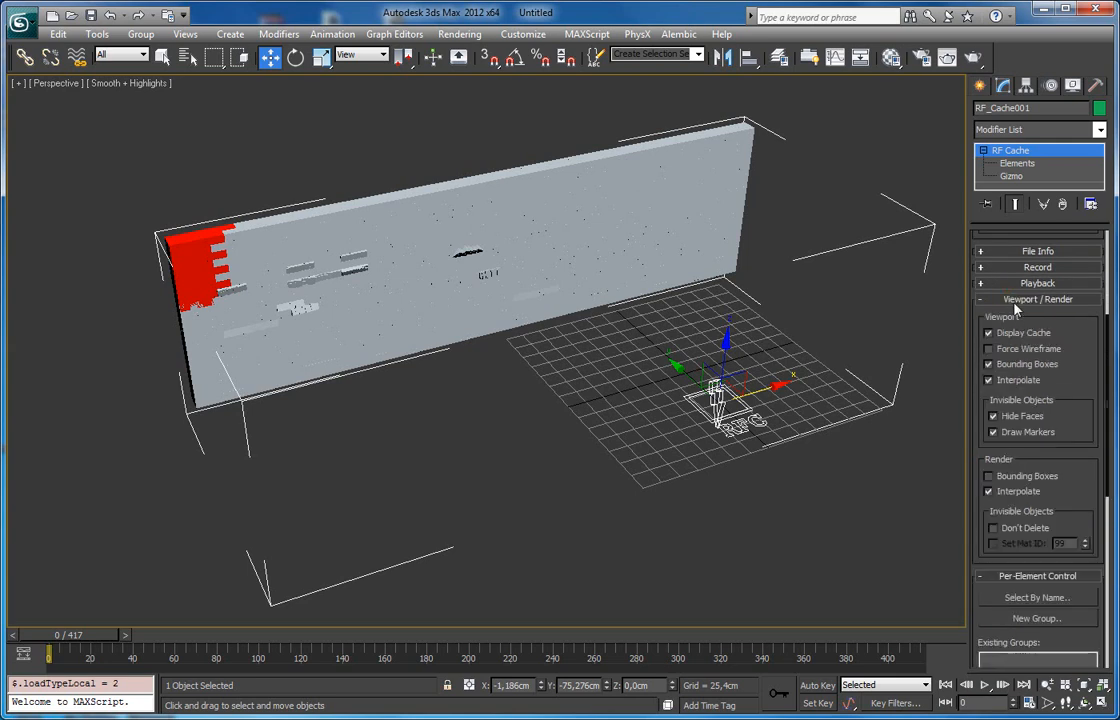
{"action": "left_click", "coordinate": [1018, 300]}
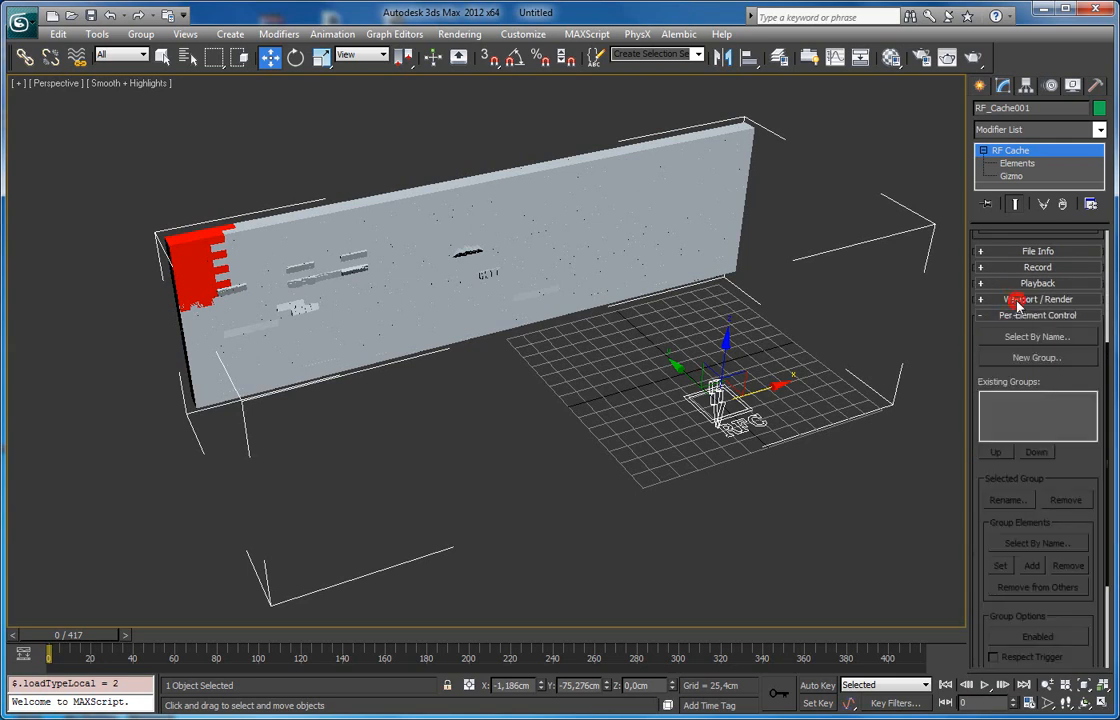
{"action": "left_click_drag", "start_coordinate": [975, 330], "coordinate": [1057, 346]}
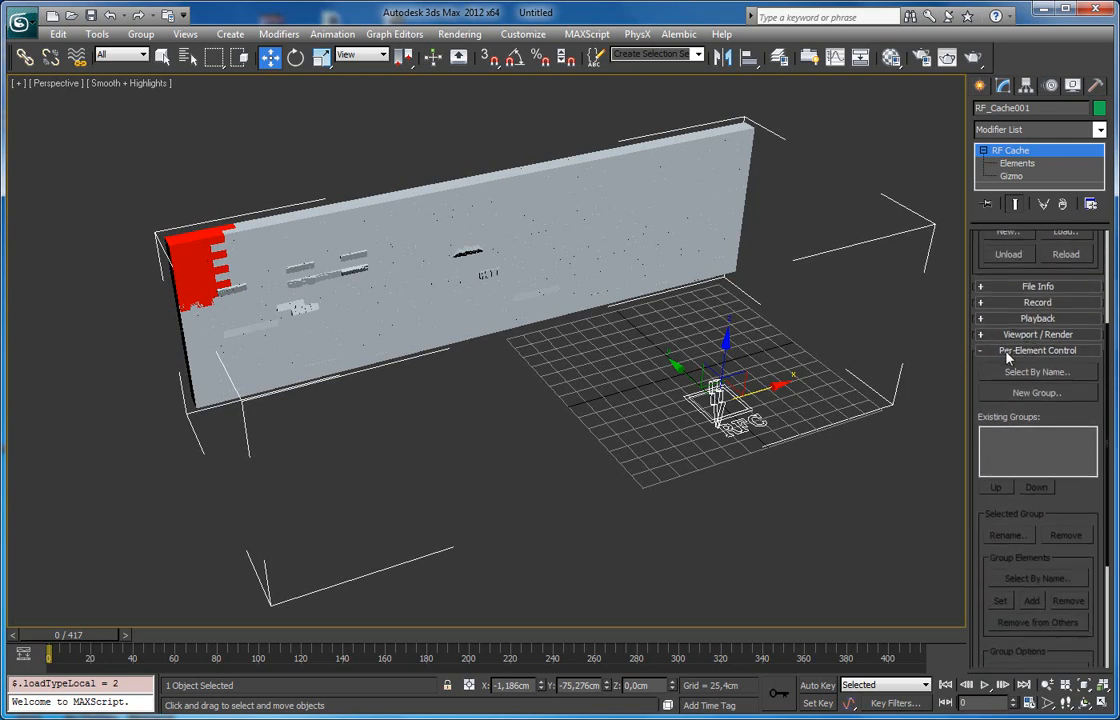
{"action": "scroll", "coordinate": [1062, 357], "scroll_direction": "down", "scroll_amount": 3}
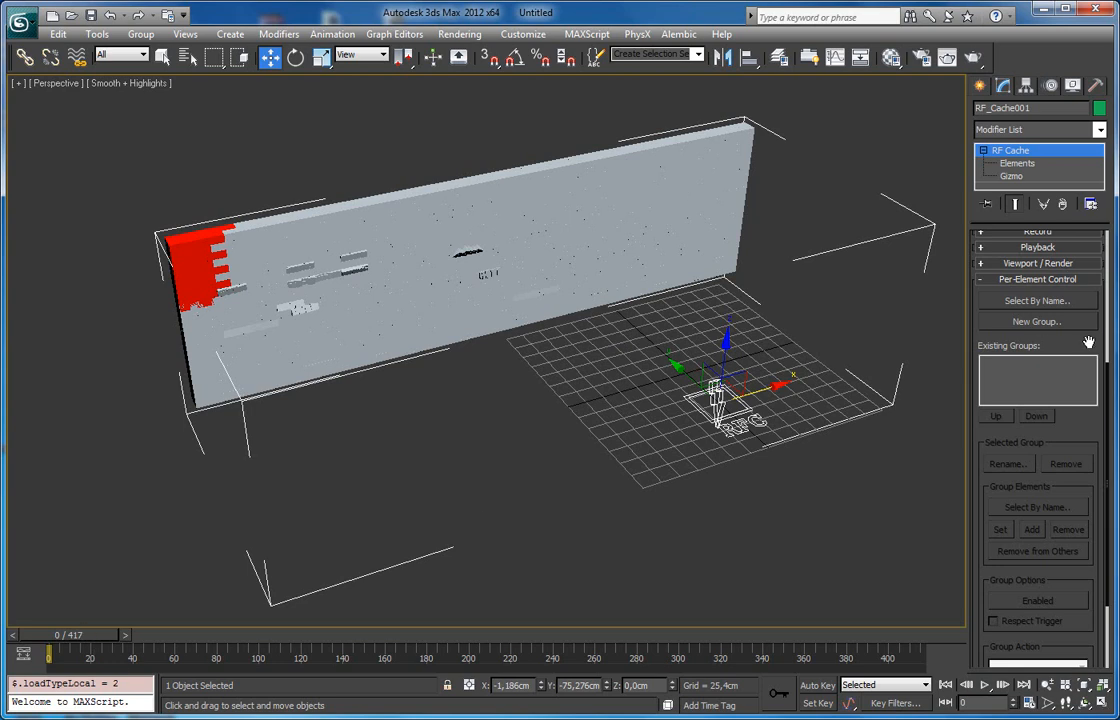
{"action": "left_click_drag", "start_coordinate": [1088, 342], "coordinate": [1080, 358]}
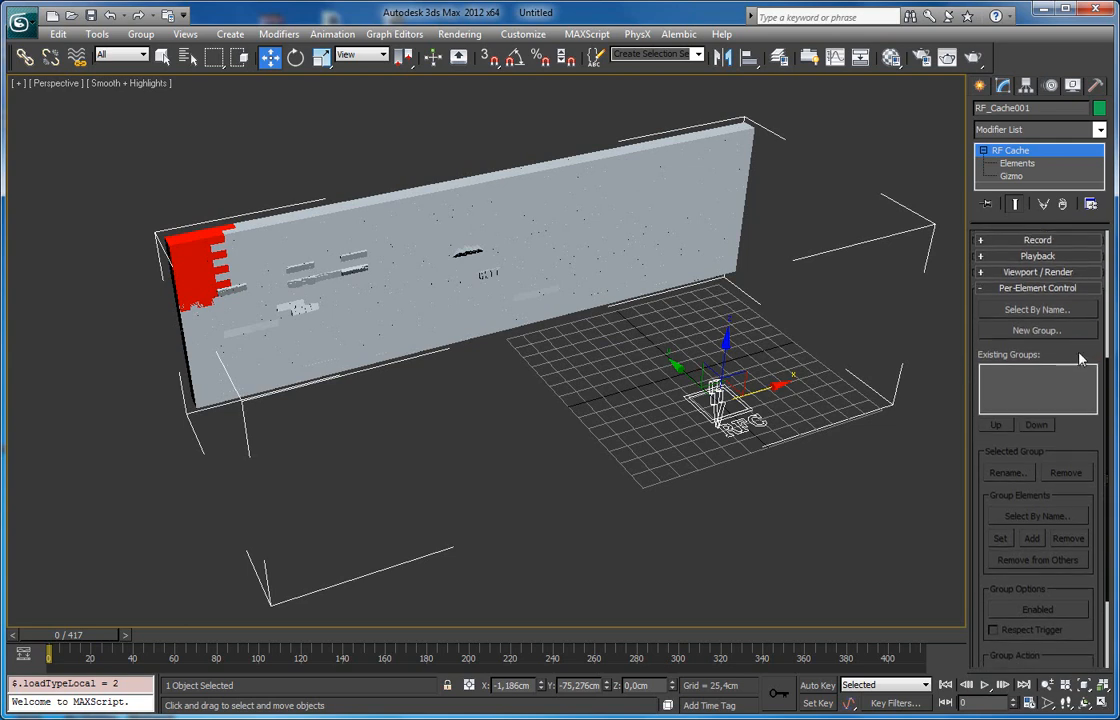
Enter the RF Cache's Elements sub-object level and examine the wall's element outlines around the red bricks up close.
{"action": "left_click", "coordinate": [1018, 164]}
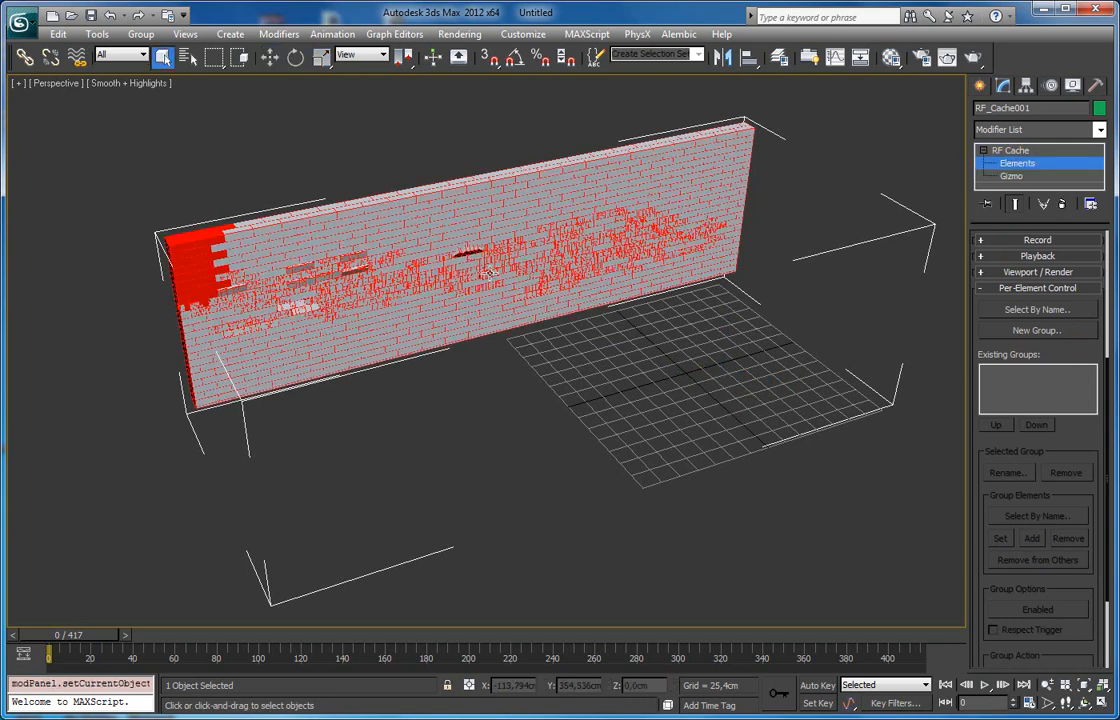
{"action": "scroll", "coordinate": [568, 349], "scroll_direction": "up", "scroll_amount": 5}
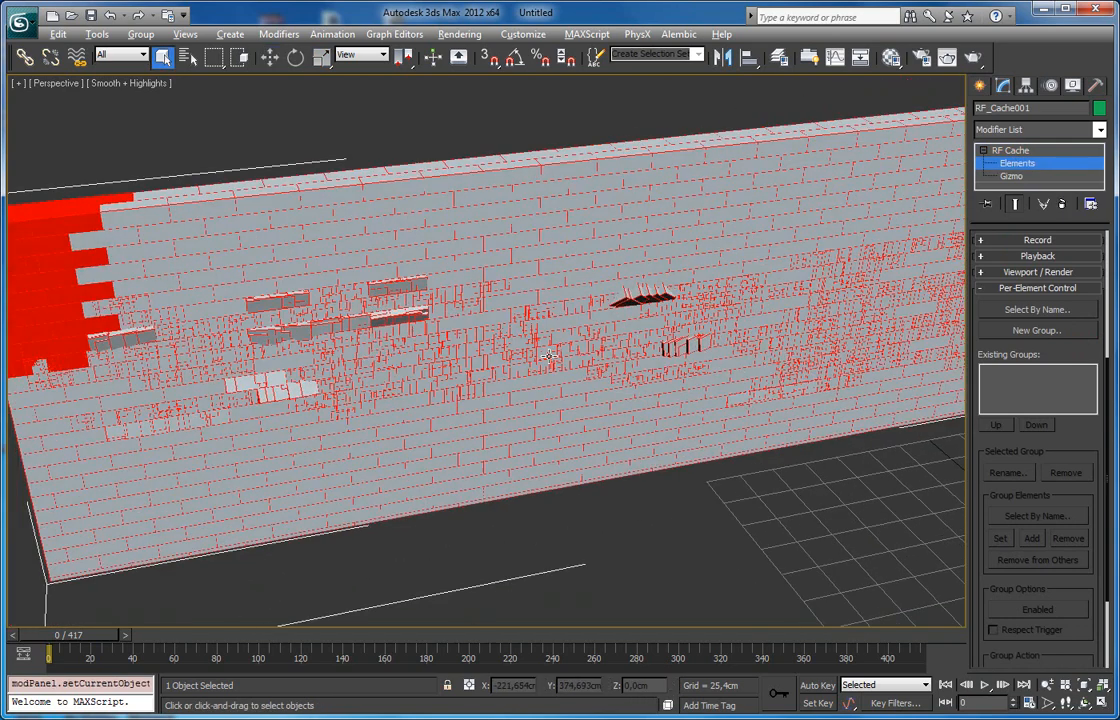
{"action": "middle_click_drag", "start_coordinate": [426, 381], "coordinate": [446, 344]}
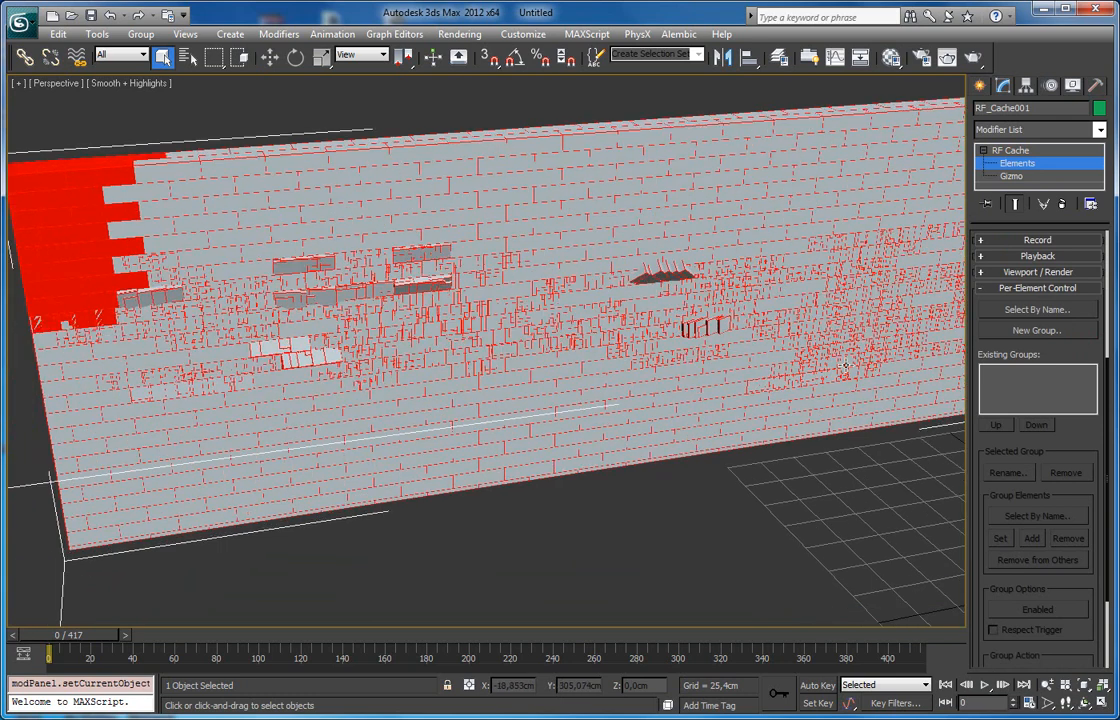
{"action": "middle_click_drag", "start_coordinate": [331, 321], "coordinate": [470, 265], "text": "alt"}
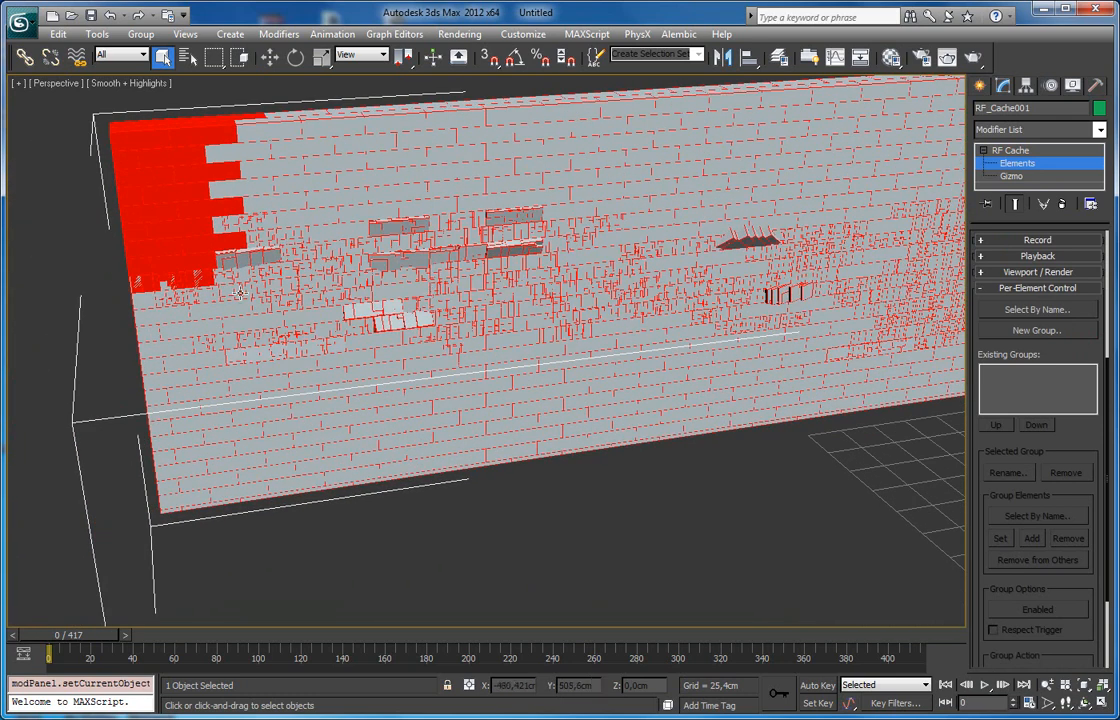
Select all of the wall's elements and create an element group from them named Hold In.
{"action": "left_click_drag", "start_coordinate": [97, 109], "coordinate": [320, 578]}
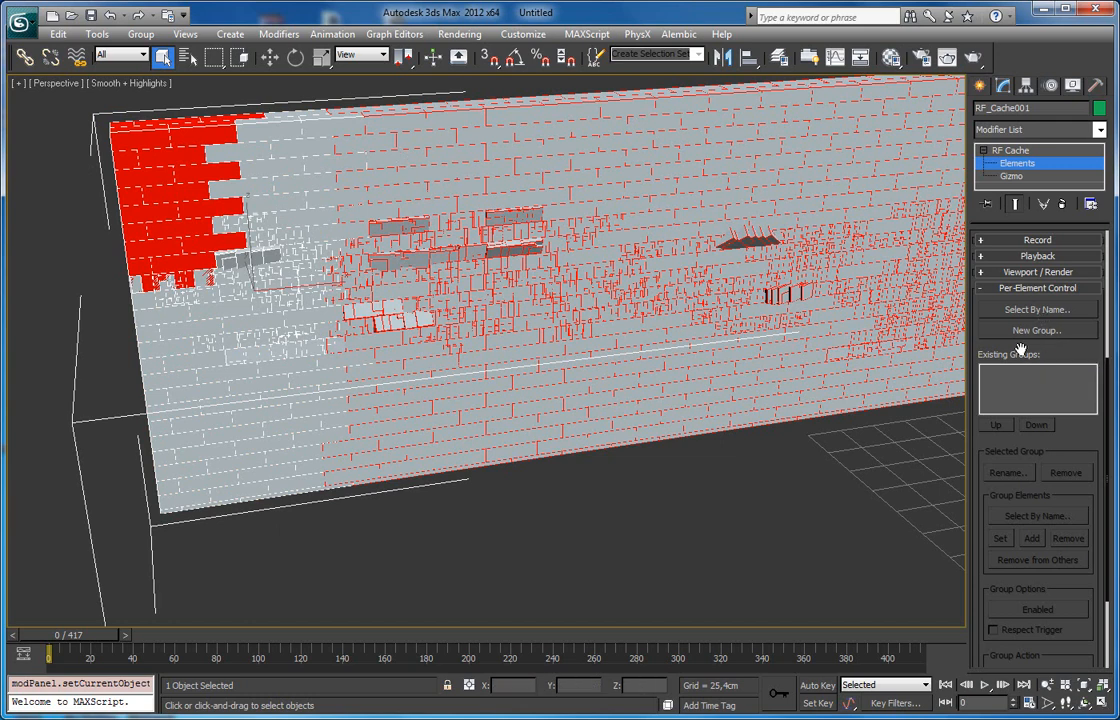
{"action": "left_click", "coordinate": [520, 518]}
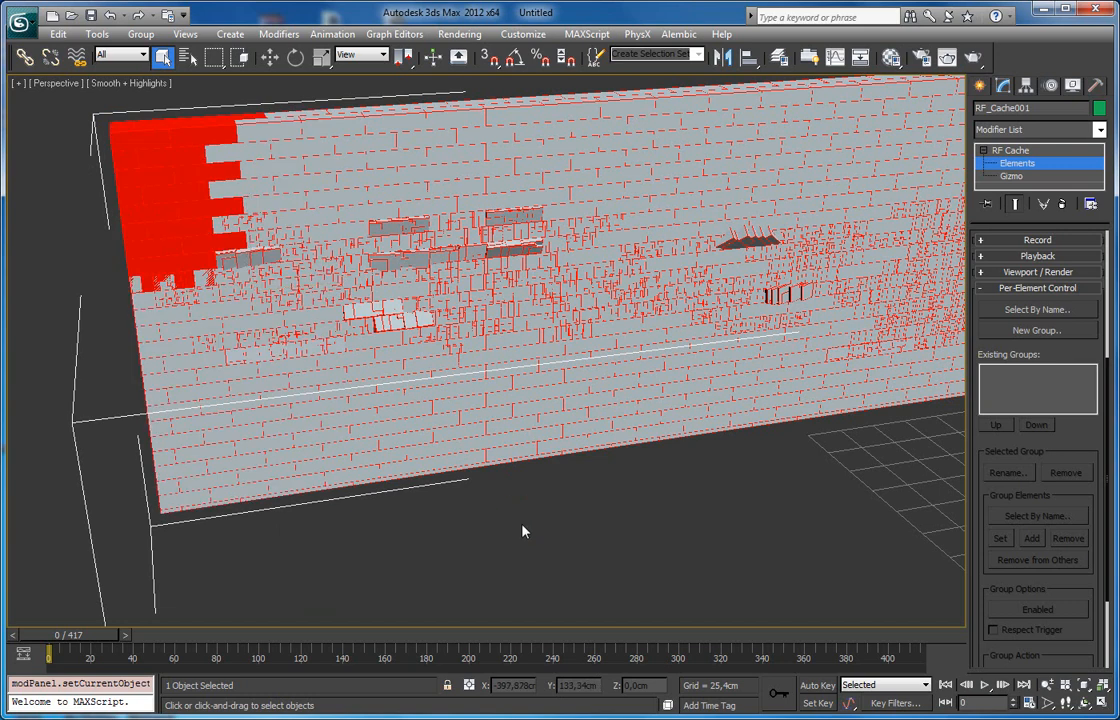
{"action": "scroll", "coordinate": [522, 531], "scroll_direction": "down", "scroll_amount": 3}
{"action": "scroll", "coordinate": [522, 531], "scroll_direction": "down", "scroll_amount": 2}
{"action": "left_click_drag", "start_coordinate": [271, 155], "coordinate": [918, 475]}
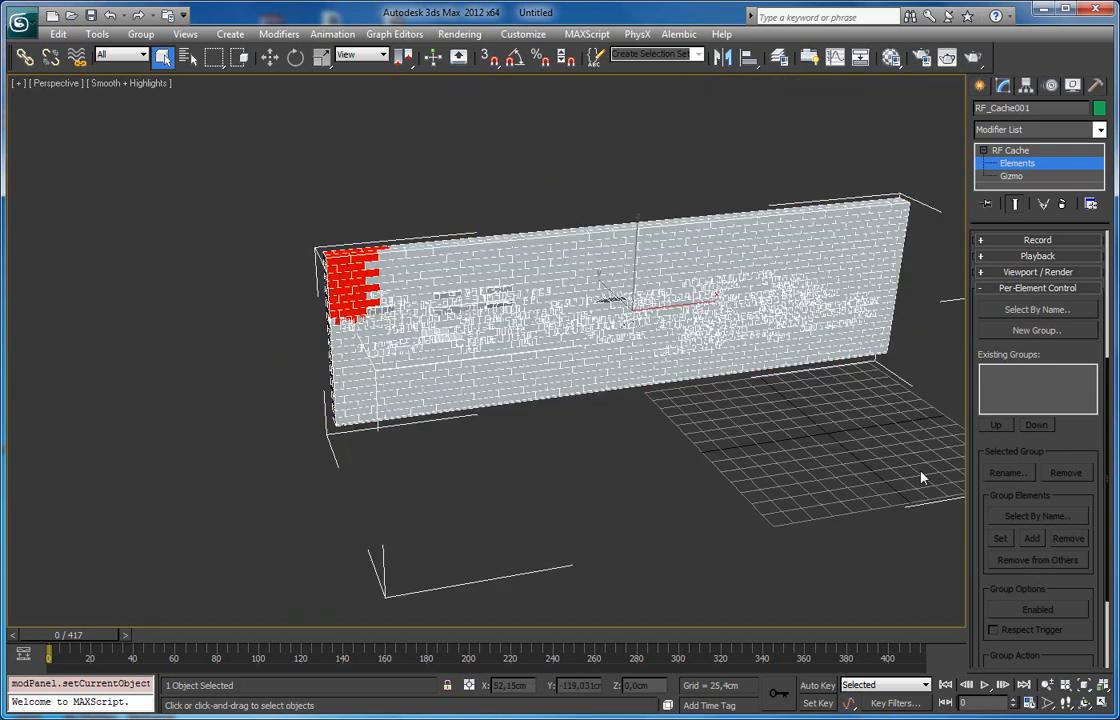
{"action": "left_click", "coordinate": [1038, 331]}
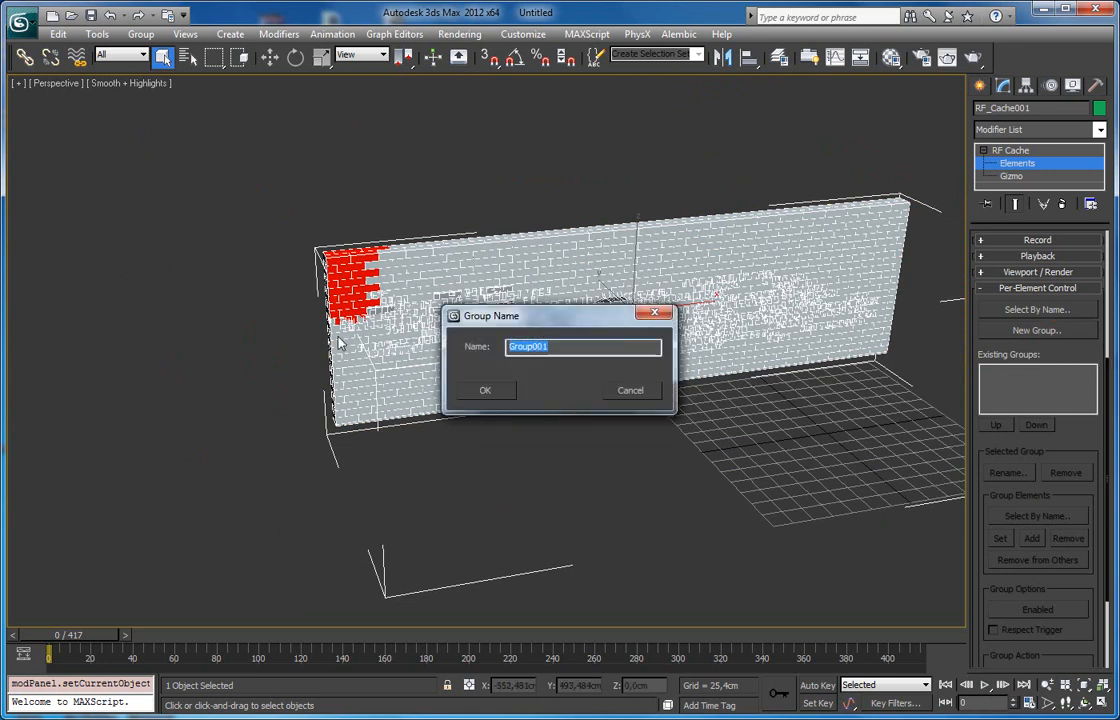
{"action": "type", "text": "Hold In"}
{"action": "key", "text": "Return"}
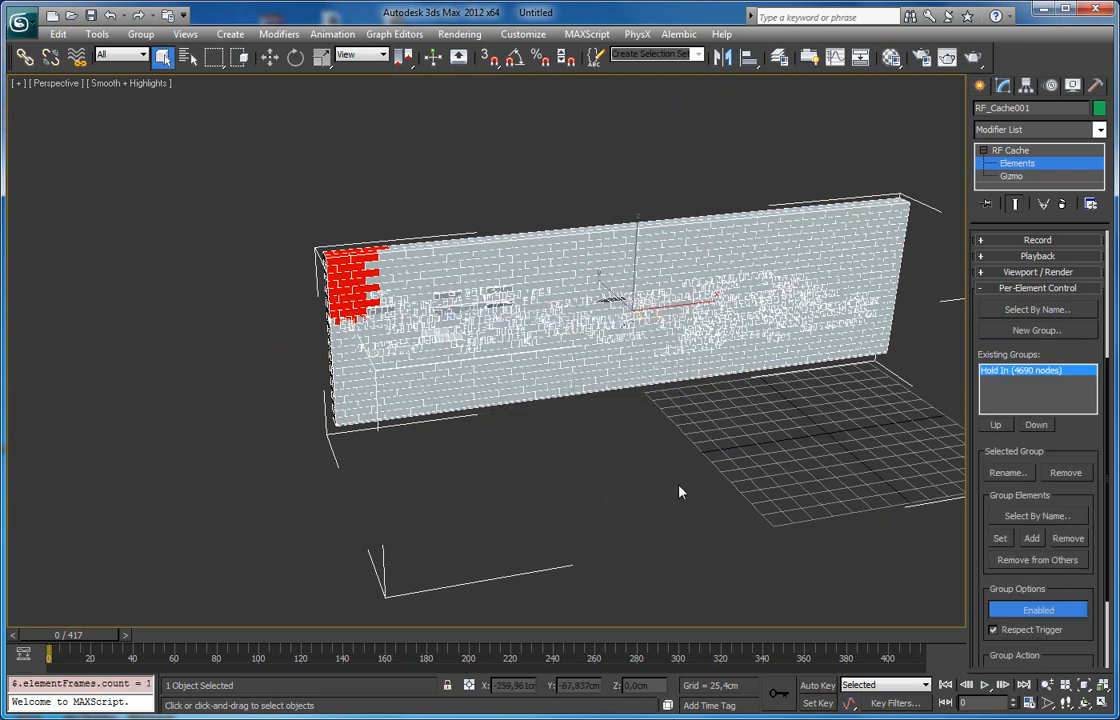
Review the group action choices for the Hold In group and choose Hold In.
{"action": "scroll", "coordinate": [1011, 338], "scroll_direction": "down", "scroll_amount": 1}
{"action": "scroll", "coordinate": [1011, 338], "scroll_direction": "down", "scroll_amount": 1}
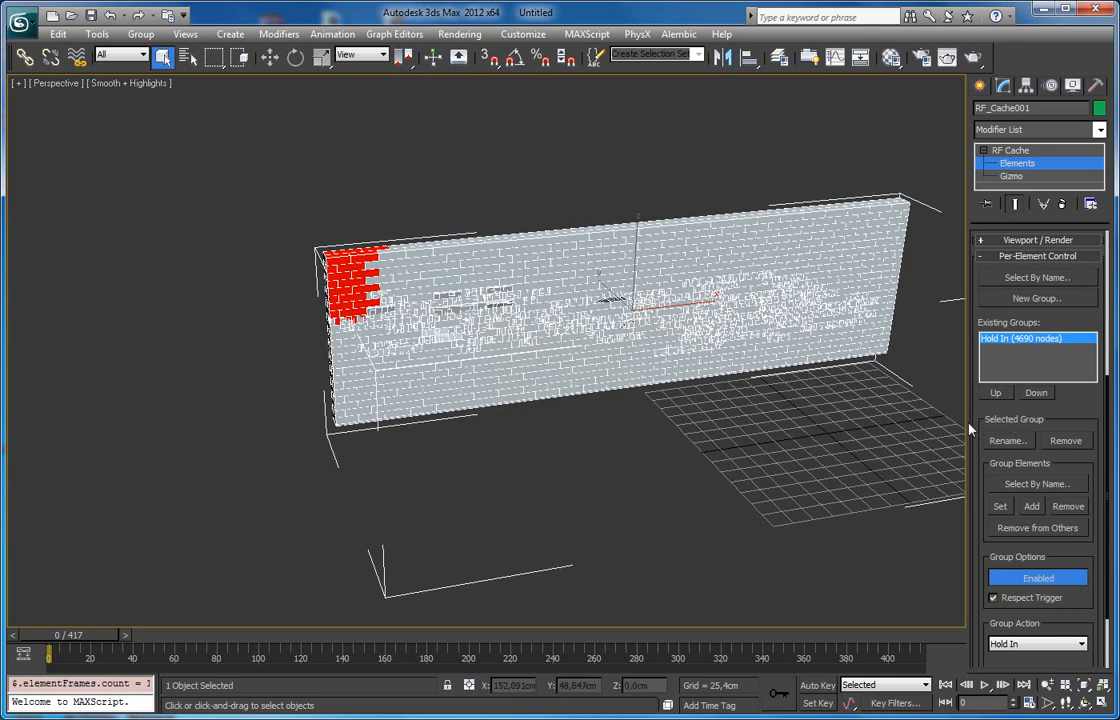
{"action": "left_click_drag", "start_coordinate": [1070, 395], "coordinate": [1070, 302]}
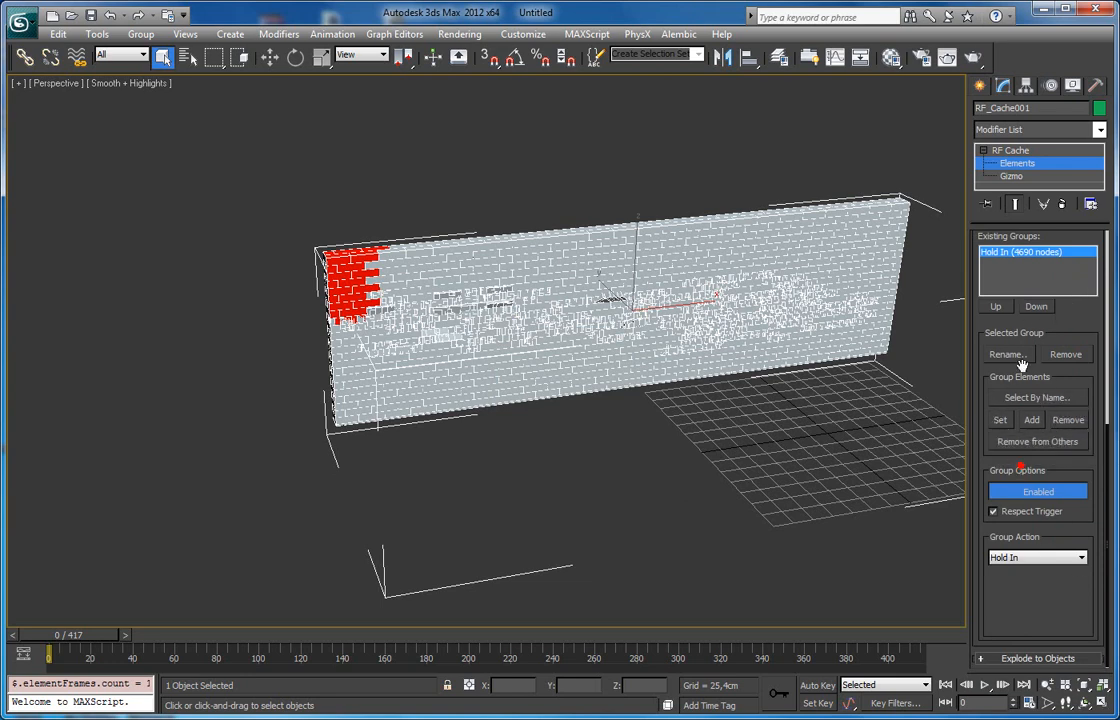
{"action": "left_click", "coordinate": [1020, 562]}
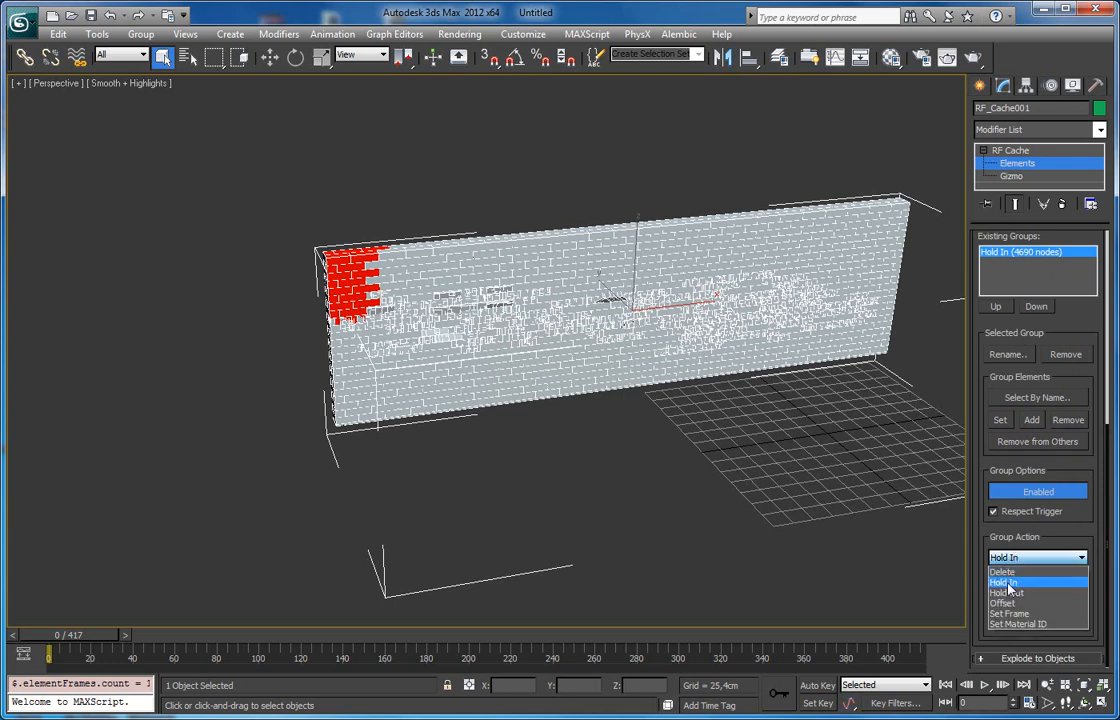
{"action": "left_click", "coordinate": [1006, 583]}
Scrub the animation to frame 86 and back to frame 0 to check the held wall.
{"action": "left_click_drag", "start_coordinate": [97, 640], "coordinate": [230, 645]}
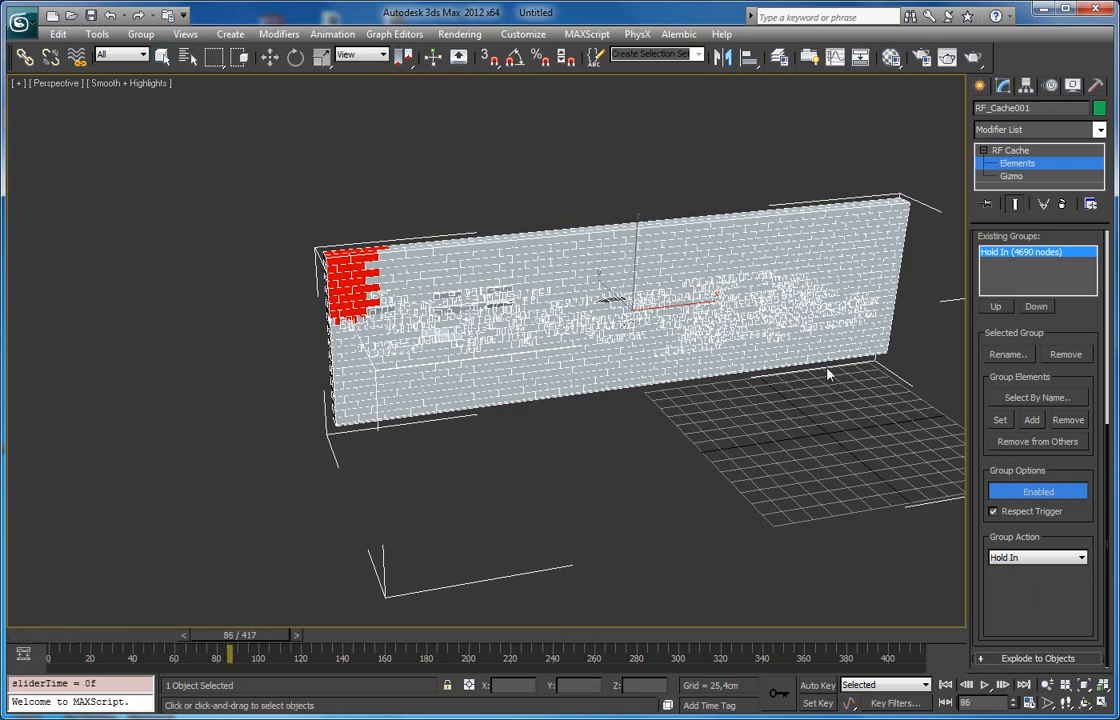
{"action": "key", "text": "q"}
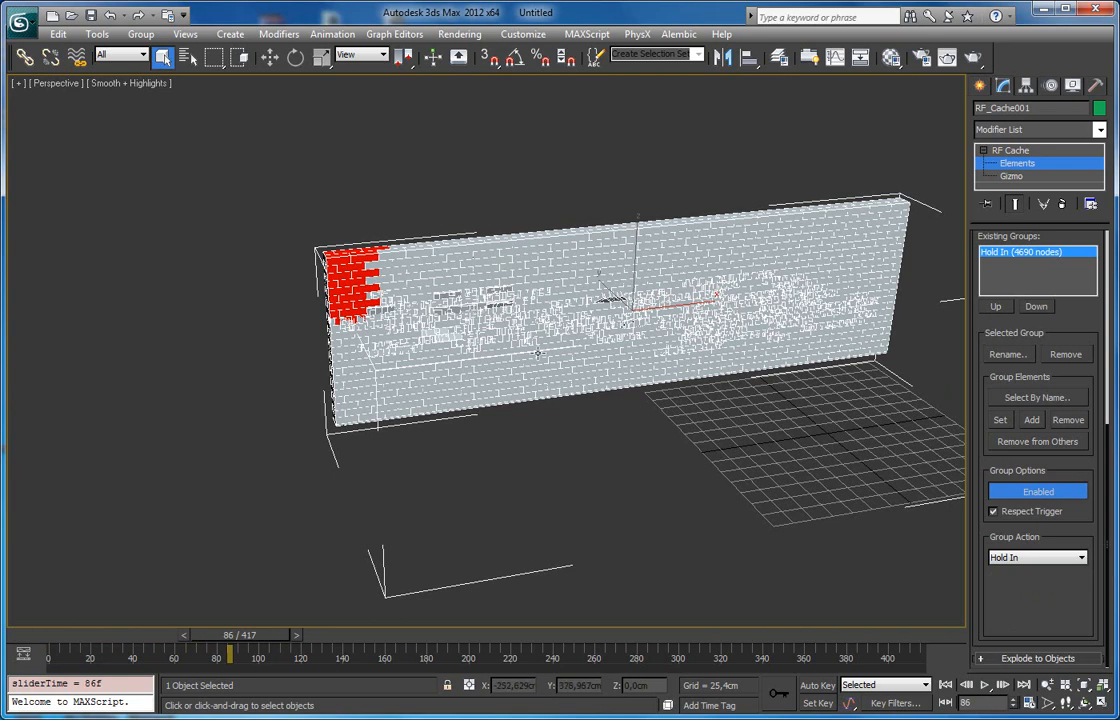
{"action": "left_click_drag", "start_coordinate": [245, 635], "coordinate": [72, 636]}
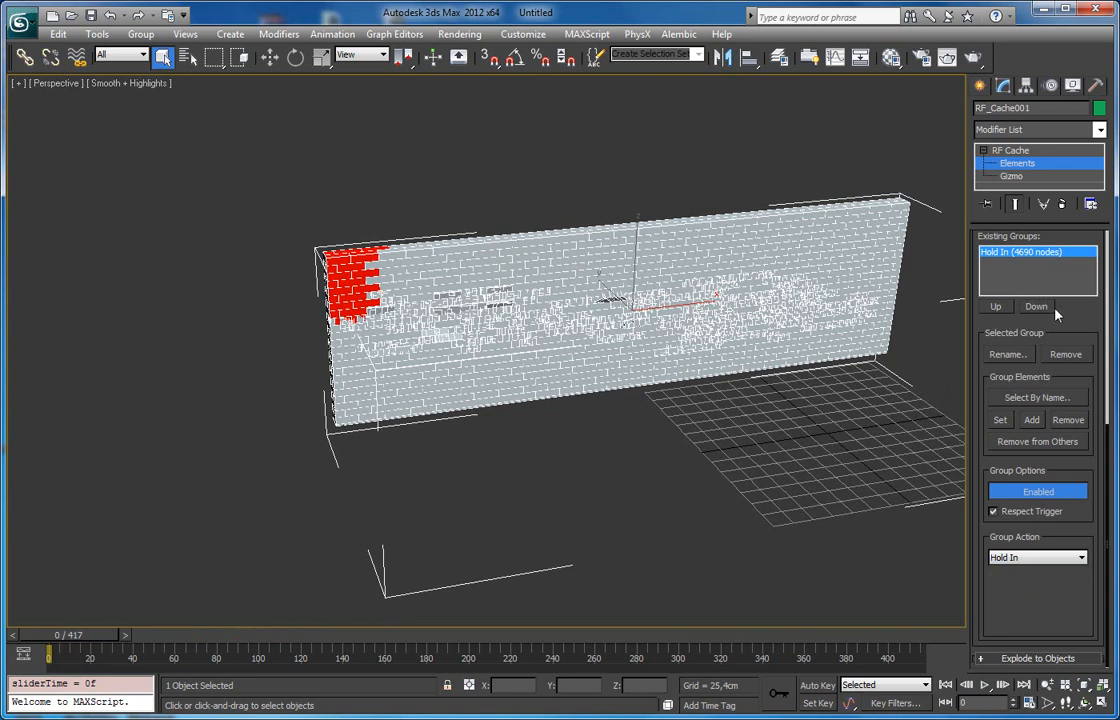
Select a full-height strip of wall elements between the red bricks and the wall's centre and group them as Offset 15.
{"action": "left_click_drag", "start_coordinate": [622, 354], "coordinate": [620, 436]}
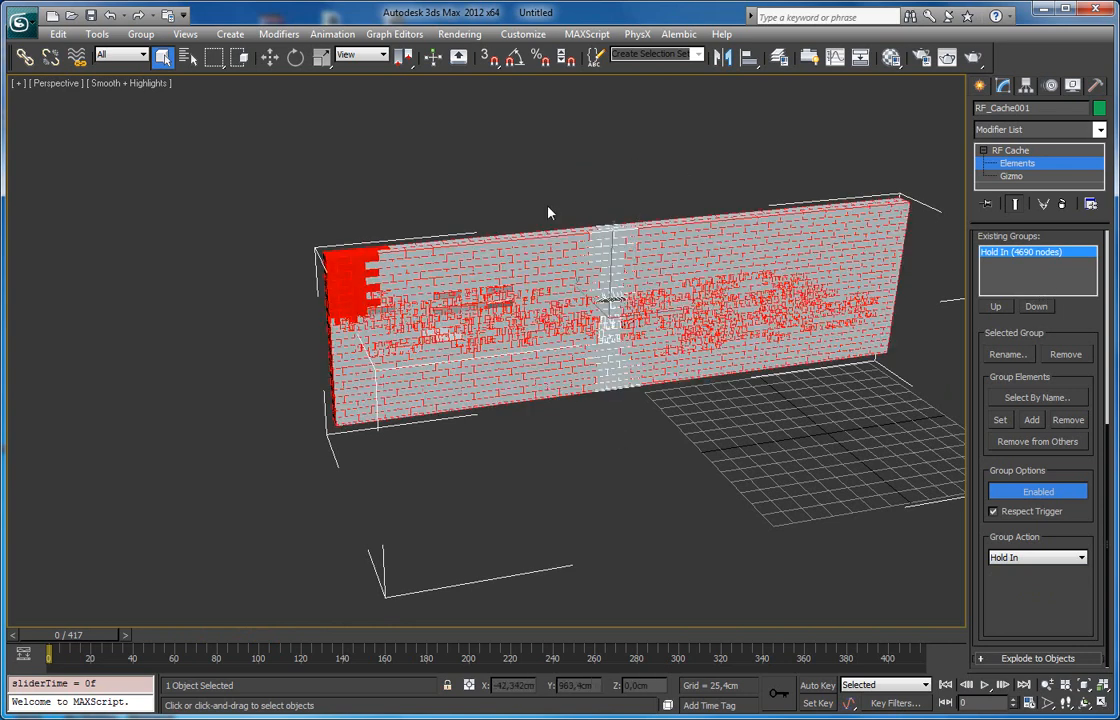
{"action": "left_click_drag", "start_coordinate": [464, 195], "coordinate": [537, 450]}
{"action": "left_click_drag", "start_coordinate": [989, 326], "coordinate": [992, 388]}
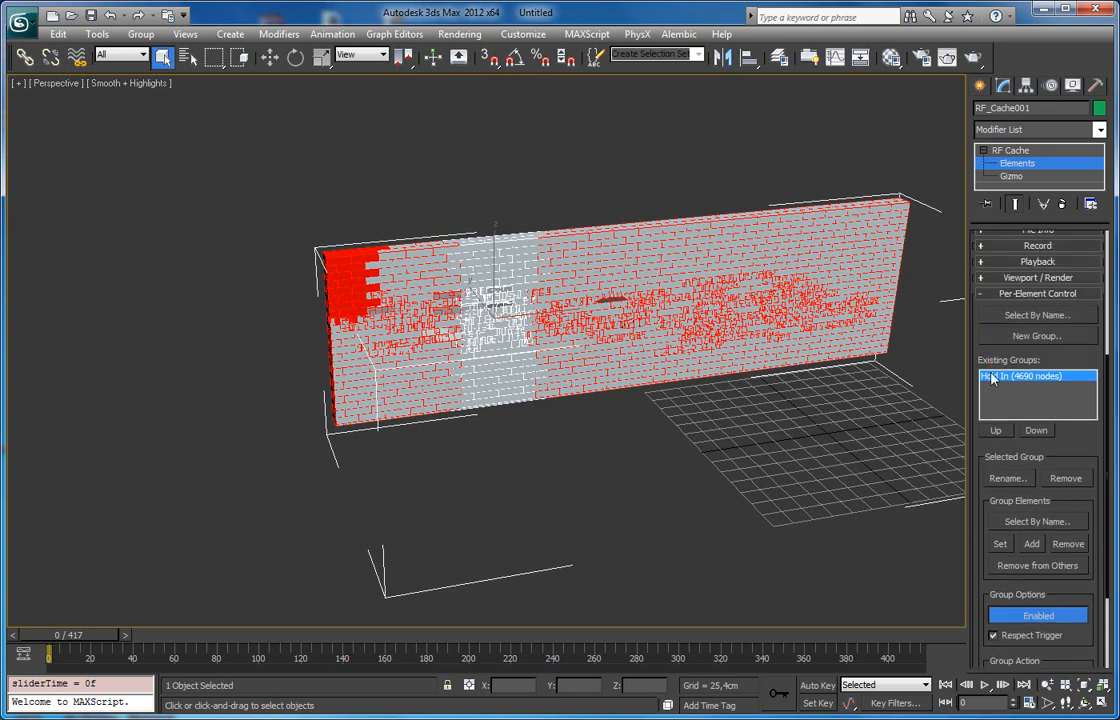
{"action": "left_click", "coordinate": [1002, 336]}
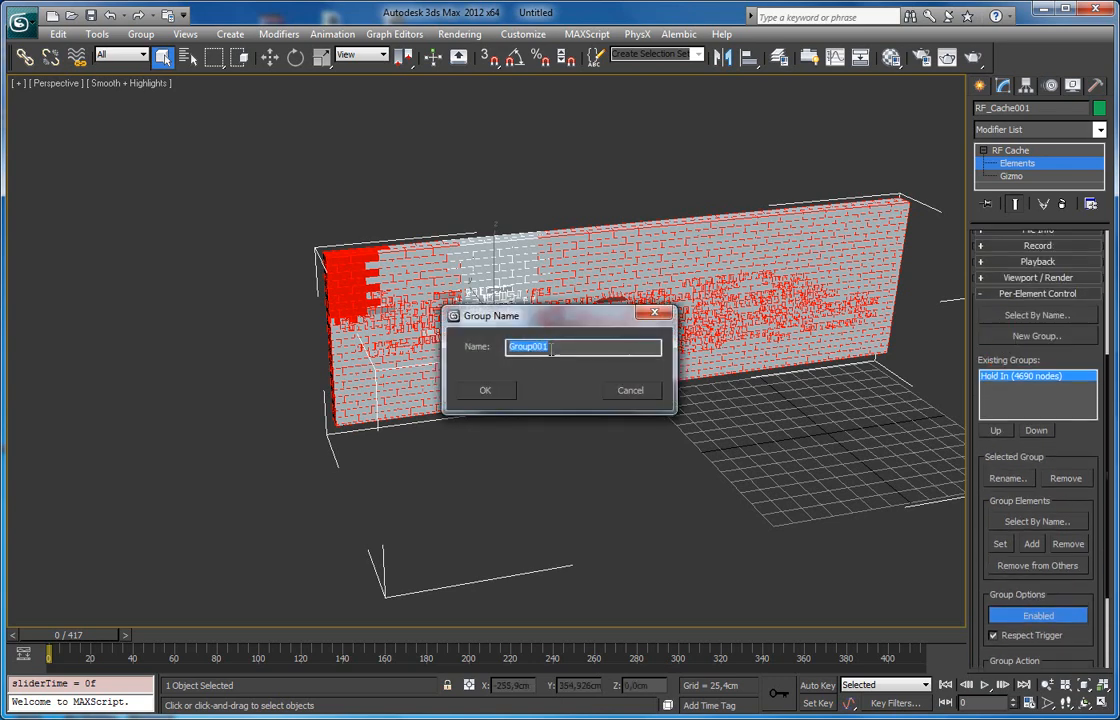
{"action": "type", "text": "Of"}
{"action": "key", "text": "Return"}
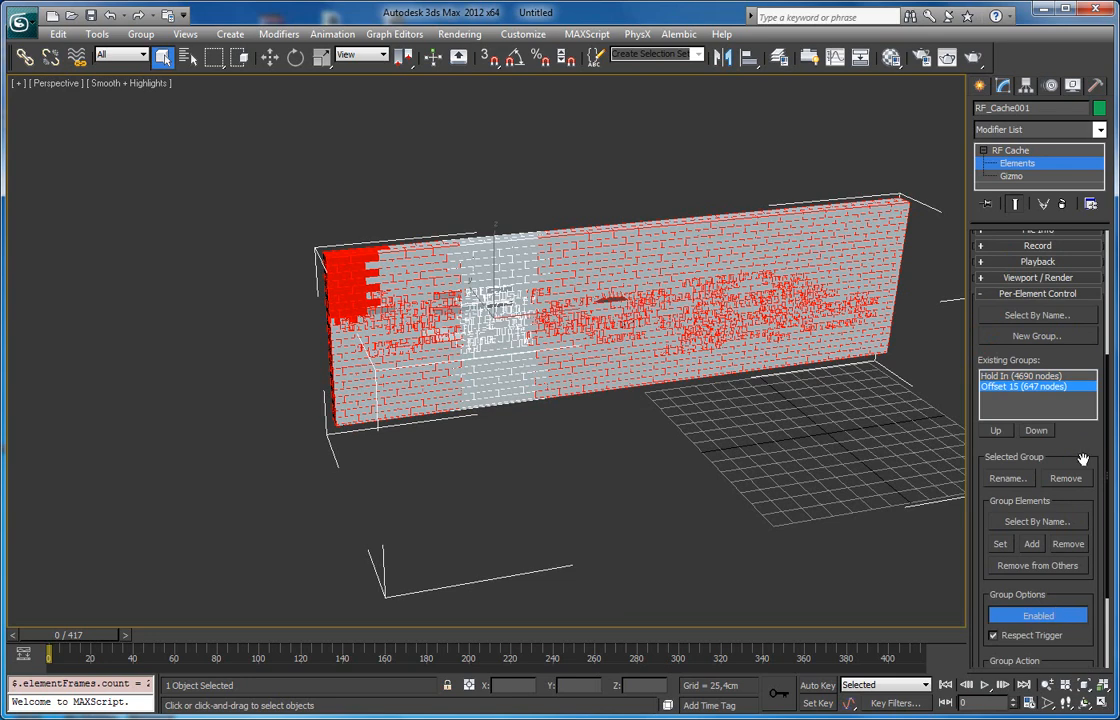
Set the Offset 15 group's action to Offset with a value of 15 and scrub to frame 42.
{"action": "scroll", "coordinate": [1080, 457], "scroll_direction": "down", "scroll_amount": 4}
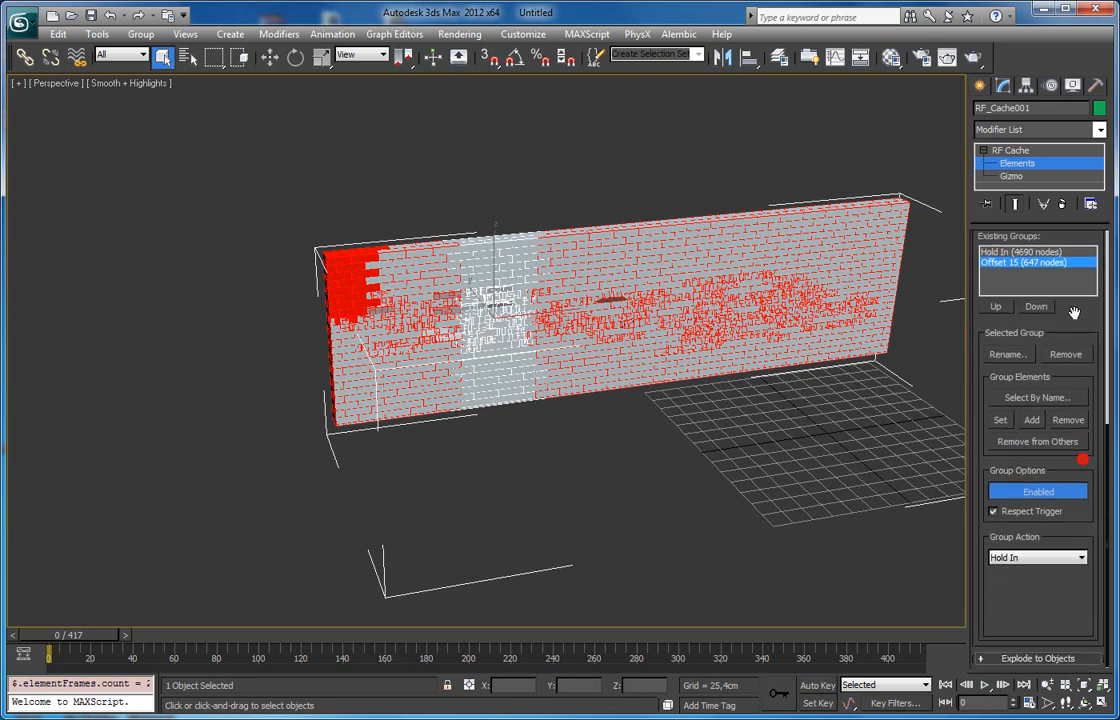
{"action": "left_click", "coordinate": [1040, 560]}
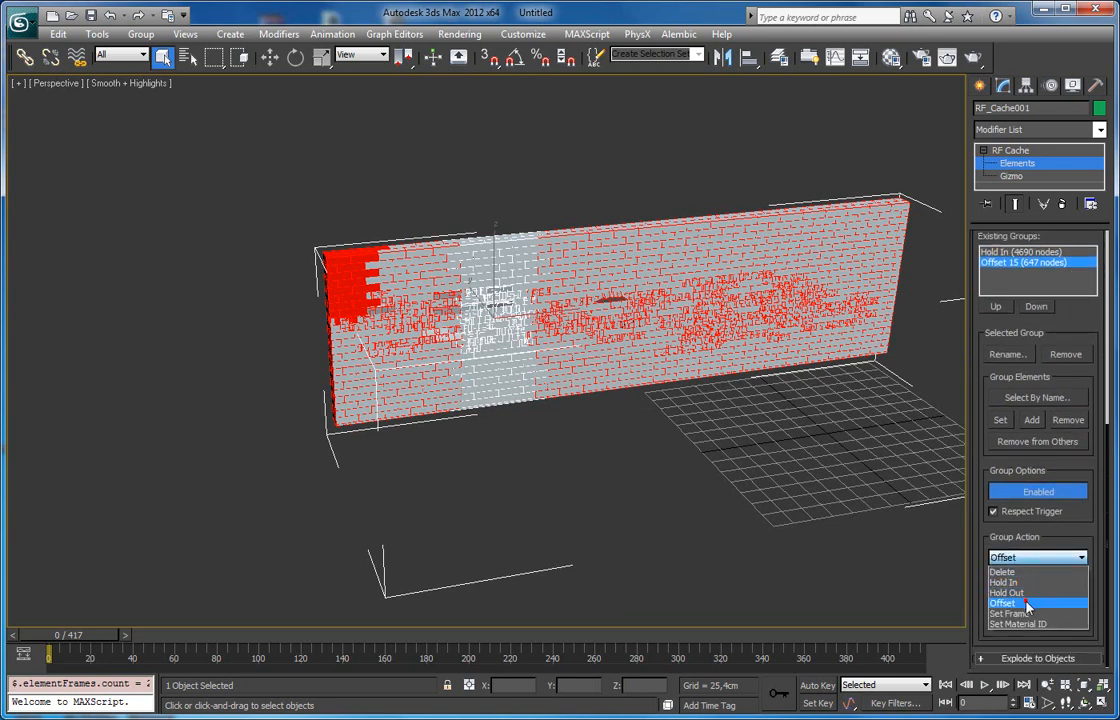
{"action": "left_click", "coordinate": [1024, 600]}
{"action": "left_click_drag", "start_coordinate": [1043, 577], "coordinate": [979, 577]}
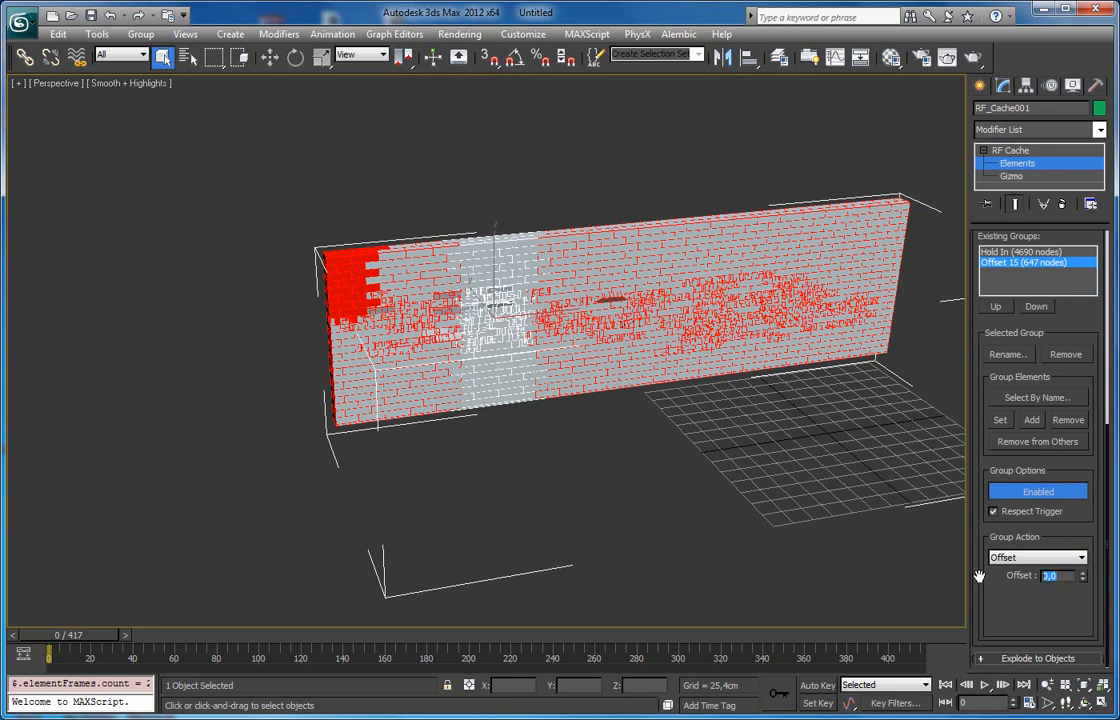
{"action": "type", "text": "15"}
{"action": "key", "text": "Return"}
{"action": "left_click_drag", "start_coordinate": [99, 641], "coordinate": [178, 637]}
Select a full-height strip of elements near the wall end opposite the red bricks and group them as Offset 30.
{"action": "key", "text": "q"}
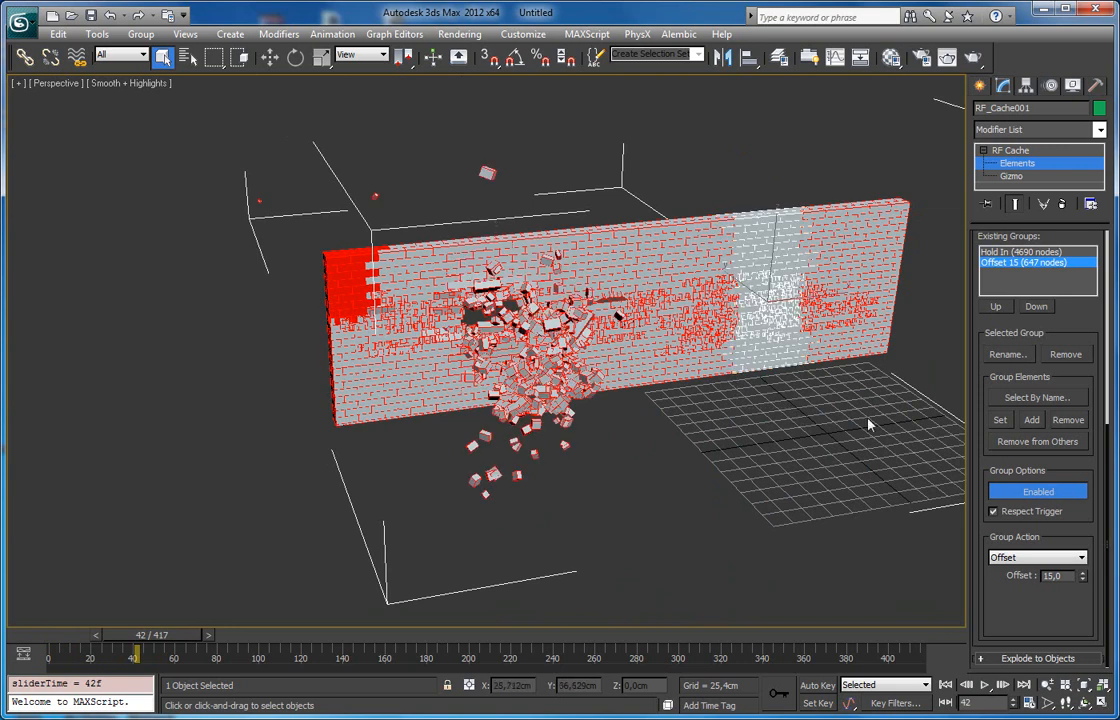
{"action": "scroll", "coordinate": [1003, 330], "scroll_direction": "up", "scroll_amount": 3}
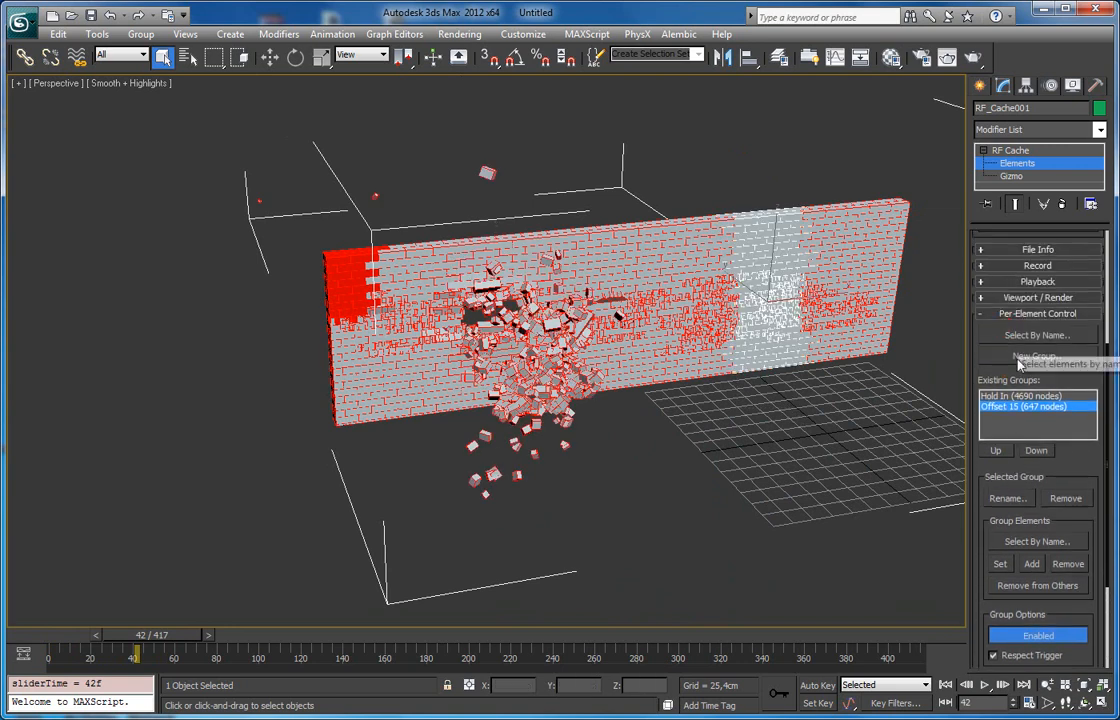
{"action": "left_click", "coordinate": [1018, 358]}
{"action": "type", "text": "Offset 30"}
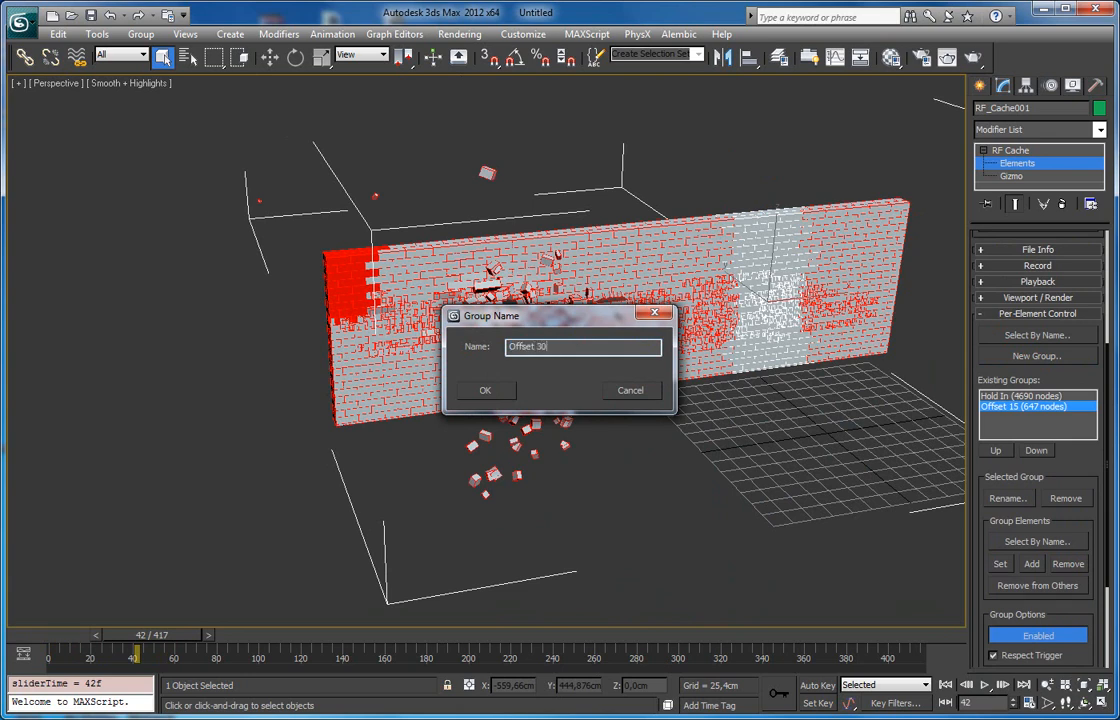
{"action": "key", "text": "Return"}
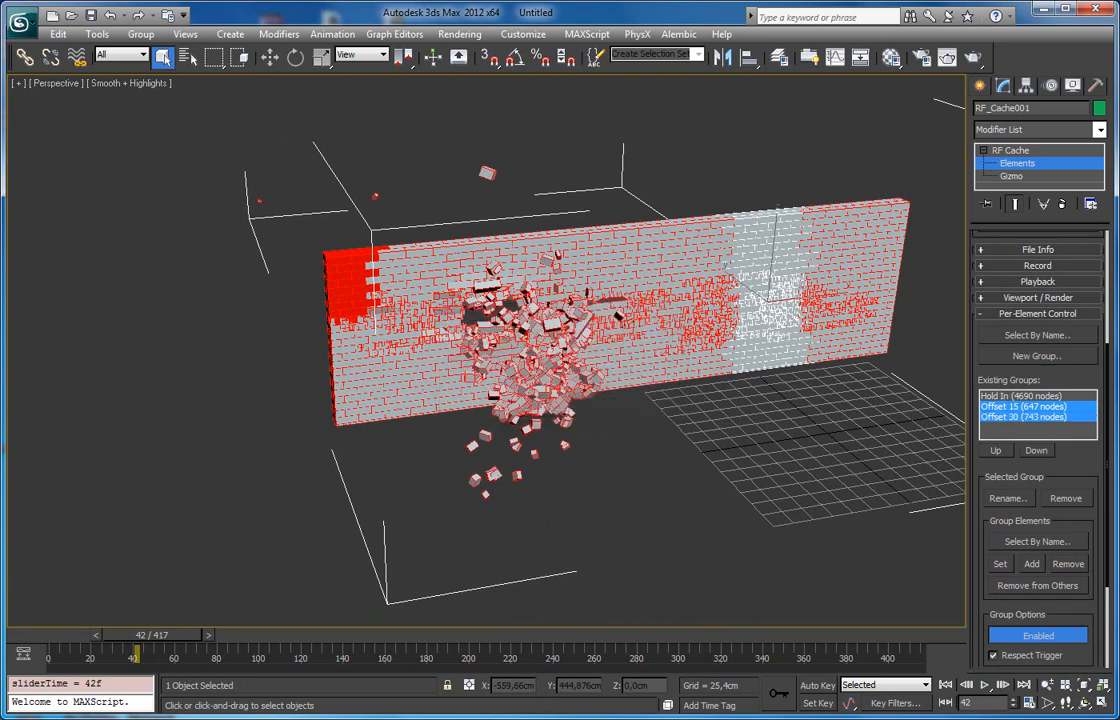
Set the Offset 30 group's action to Offset with a value of 30.
{"action": "left_click_drag", "start_coordinate": [1000, 610], "coordinate": [1002, 467]}
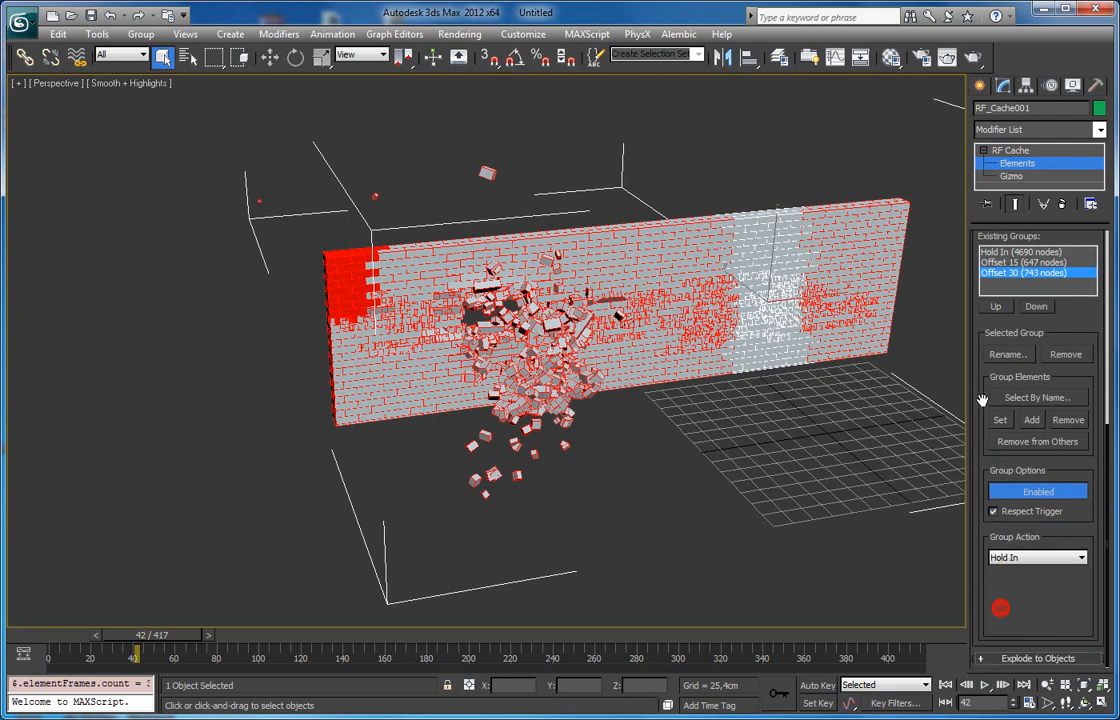
{"action": "left_click", "coordinate": [1024, 557]}
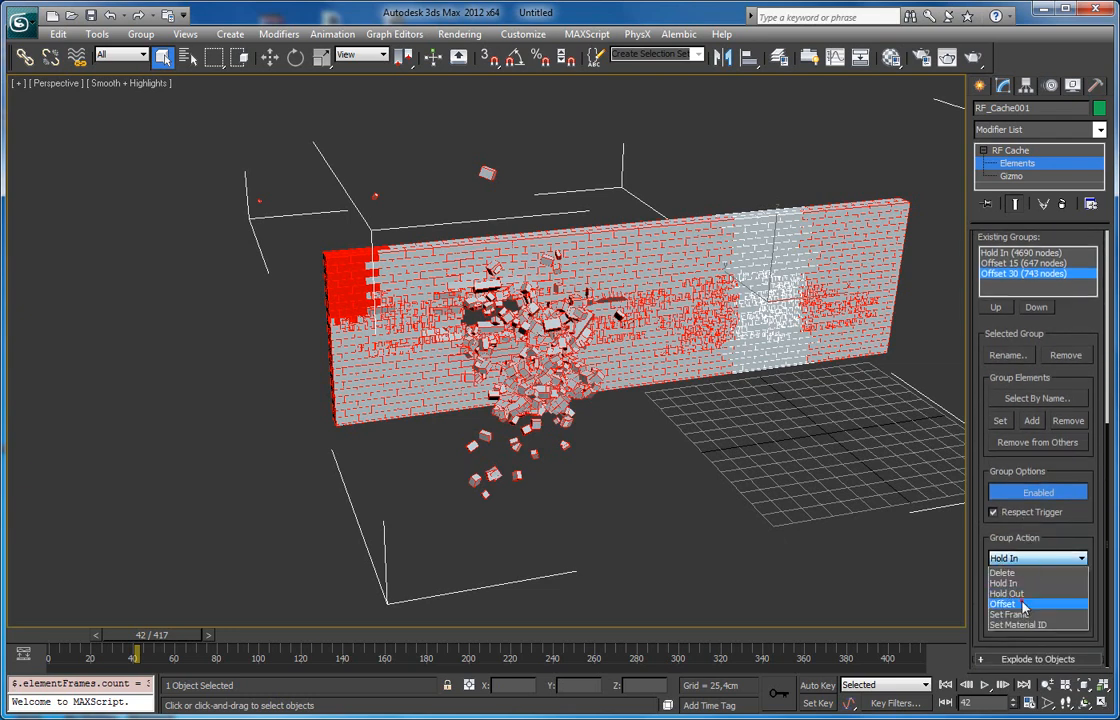
{"action": "left_click", "coordinate": [1022, 603]}
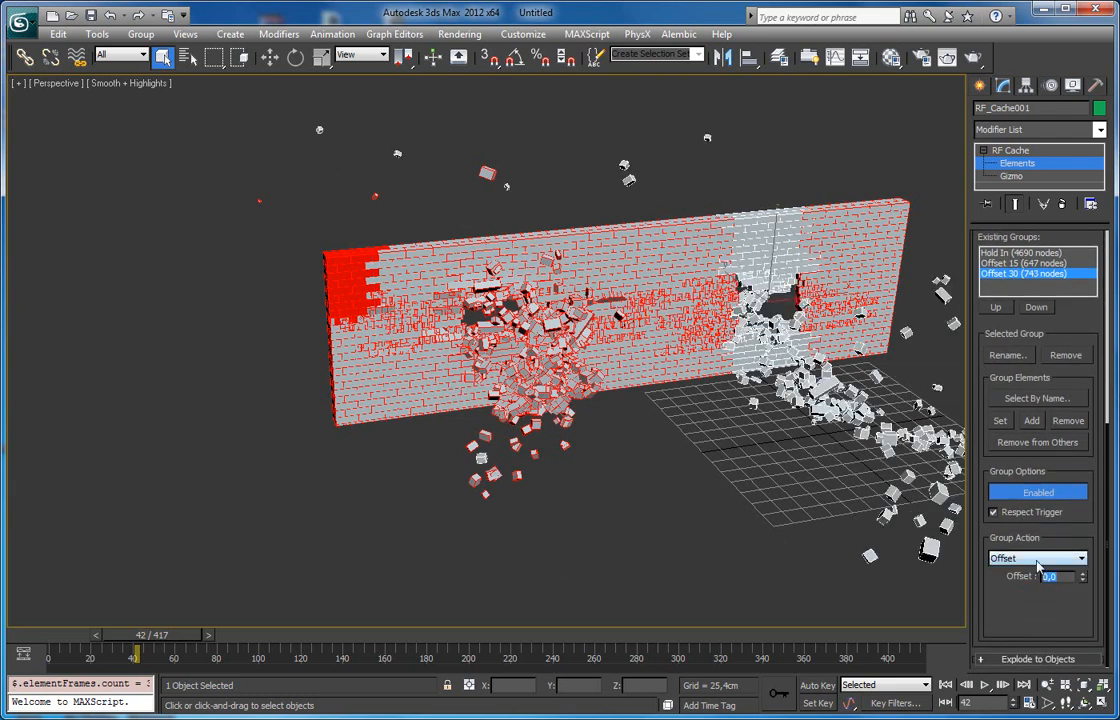
{"action": "type", "text": "30"}
{"action": "key", "text": "Return"}
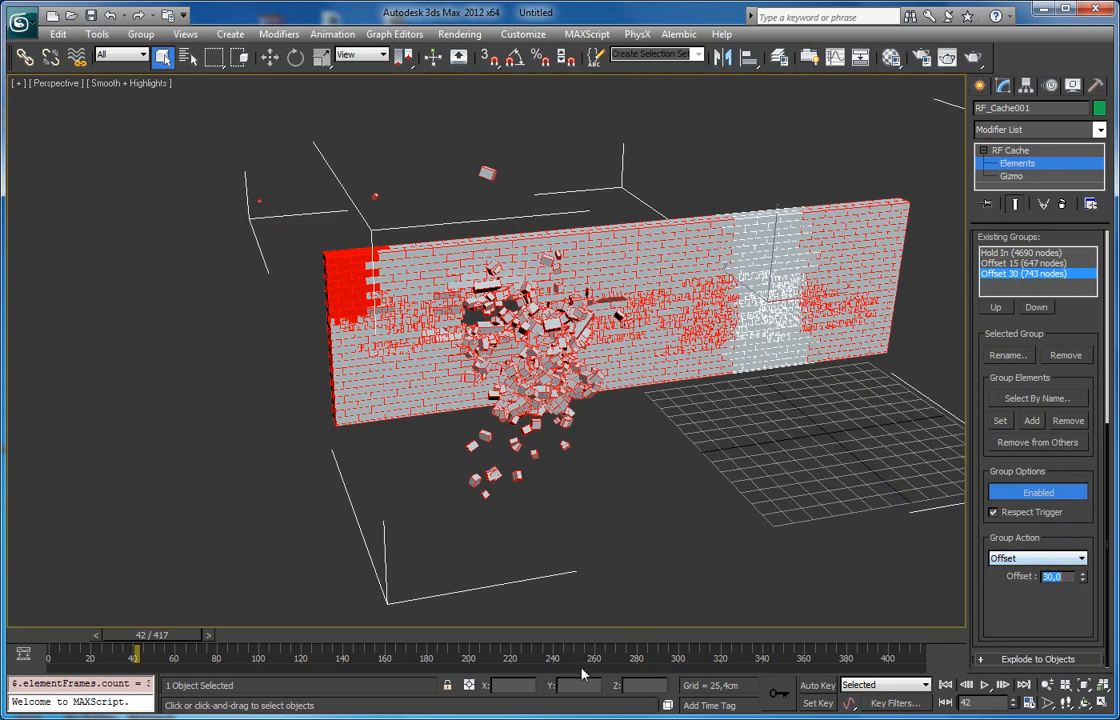
Scrub the animation to frames 79, 63 and 90 to compare how the two offset groups break out of the wall.
{"action": "left_click_drag", "start_coordinate": [101, 641], "coordinate": [216, 648]}
{"action": "middle_click_drag", "start_coordinate": [672, 390], "coordinate": [534, 352]}
{"action": "left_click", "coordinate": [162, 57]}
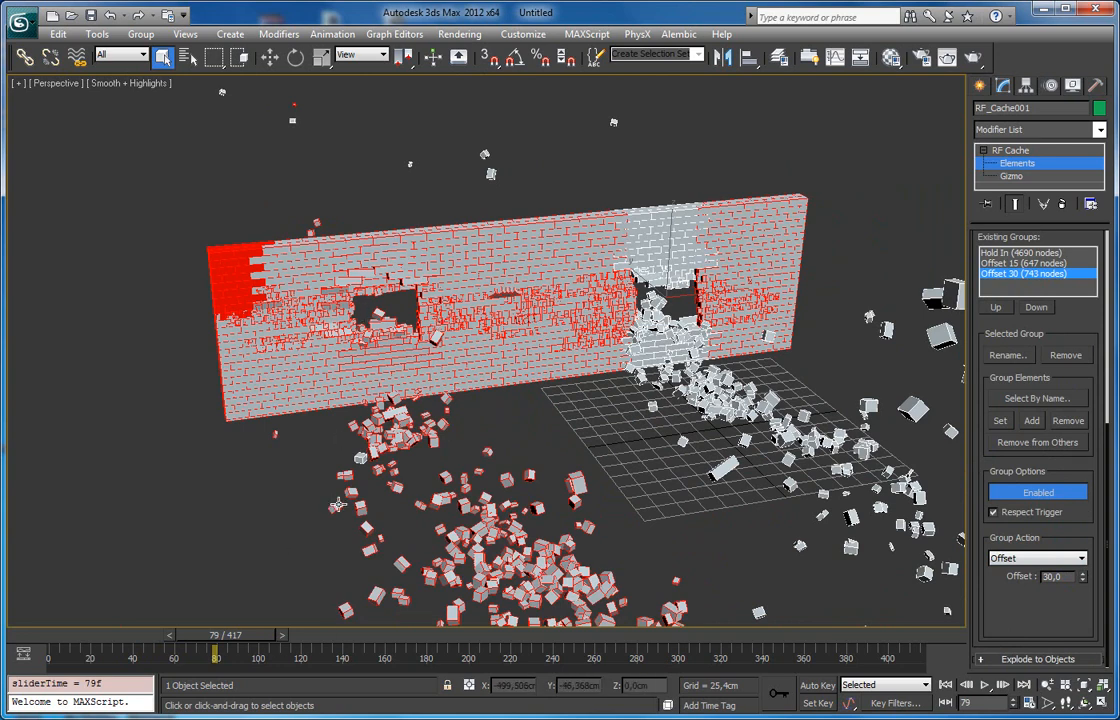
{"action": "left_click_drag", "start_coordinate": [997, 522], "coordinate": [982, 400]}
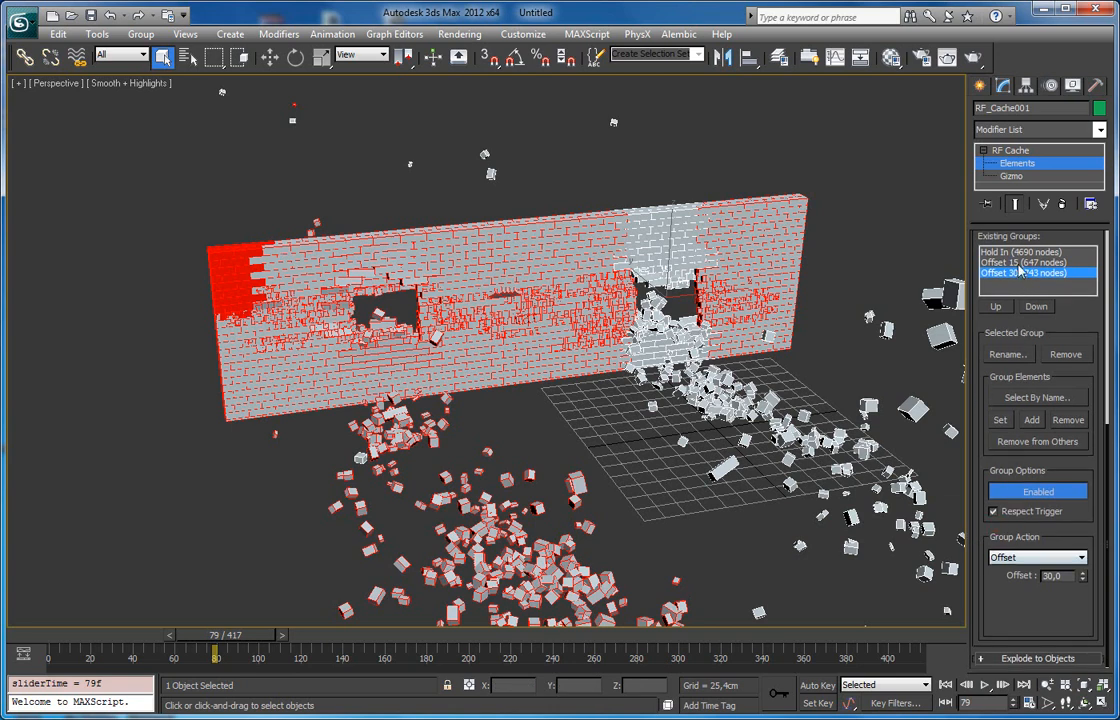
{"action": "left_click_drag", "start_coordinate": [212, 637], "coordinate": [180, 647]}
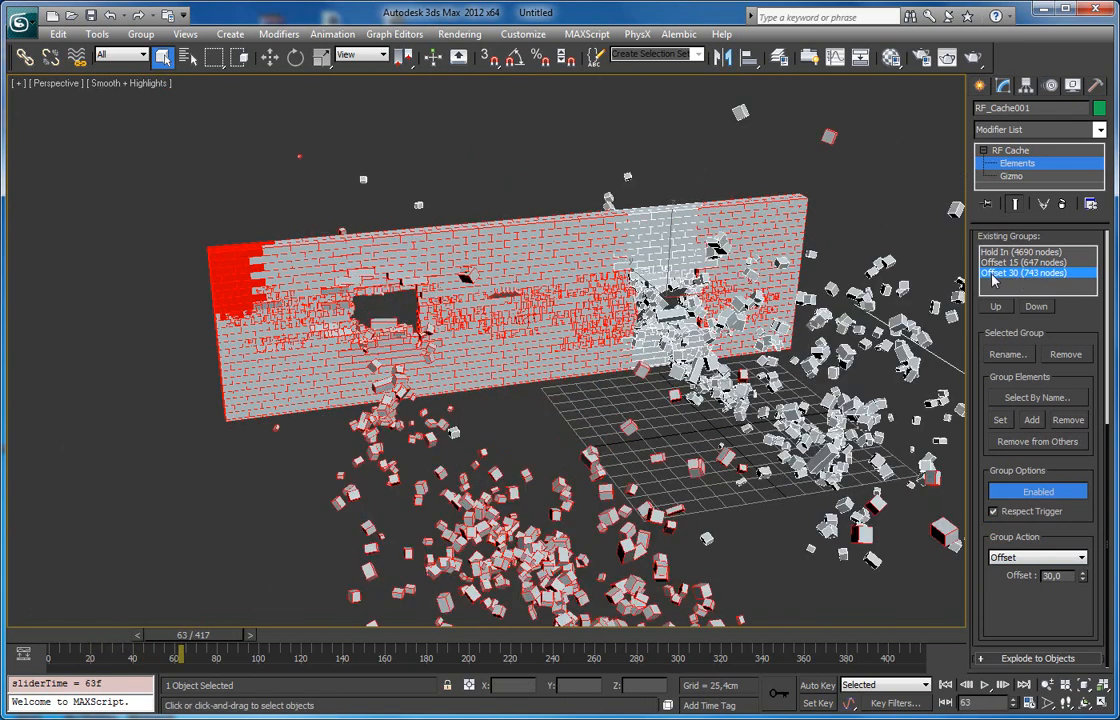
{"action": "left_click_drag", "start_coordinate": [193, 641], "coordinate": [252, 642]}
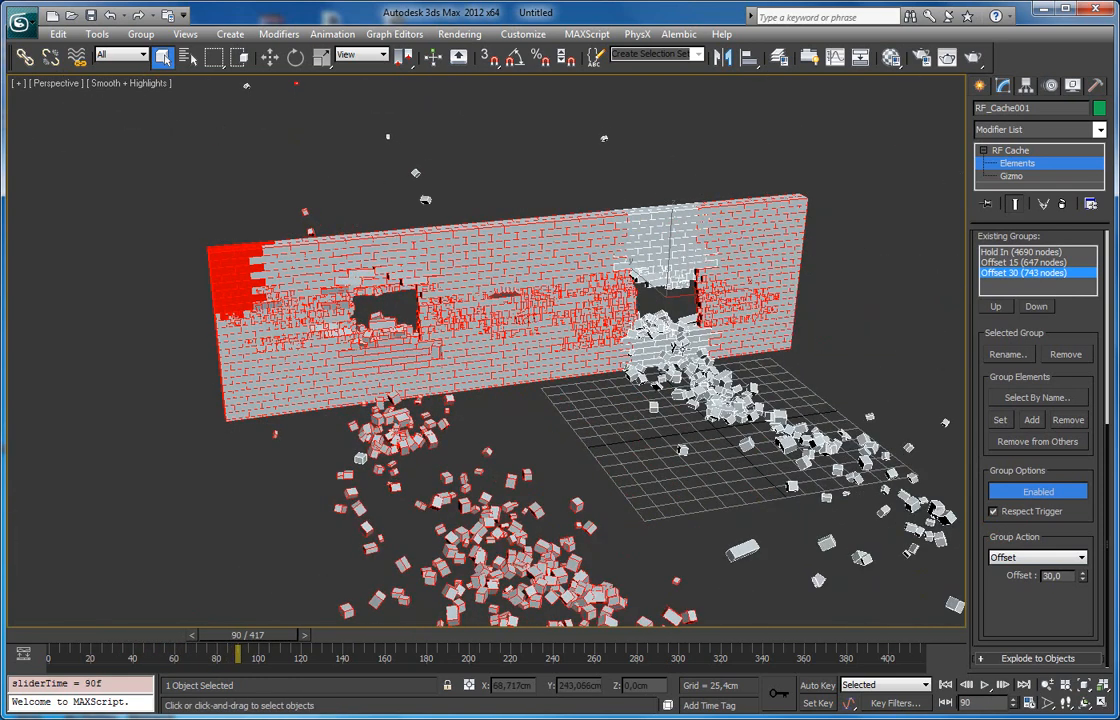
Select the small fractured pieces in the middle of the wall between the two holes and group them as Hold out.
{"action": "scroll", "coordinate": [555, 265], "scroll_direction": "up", "scroll_amount": 5}
{"action": "middle_click_drag", "start_coordinate": [615, 353], "coordinate": [610, 393]}
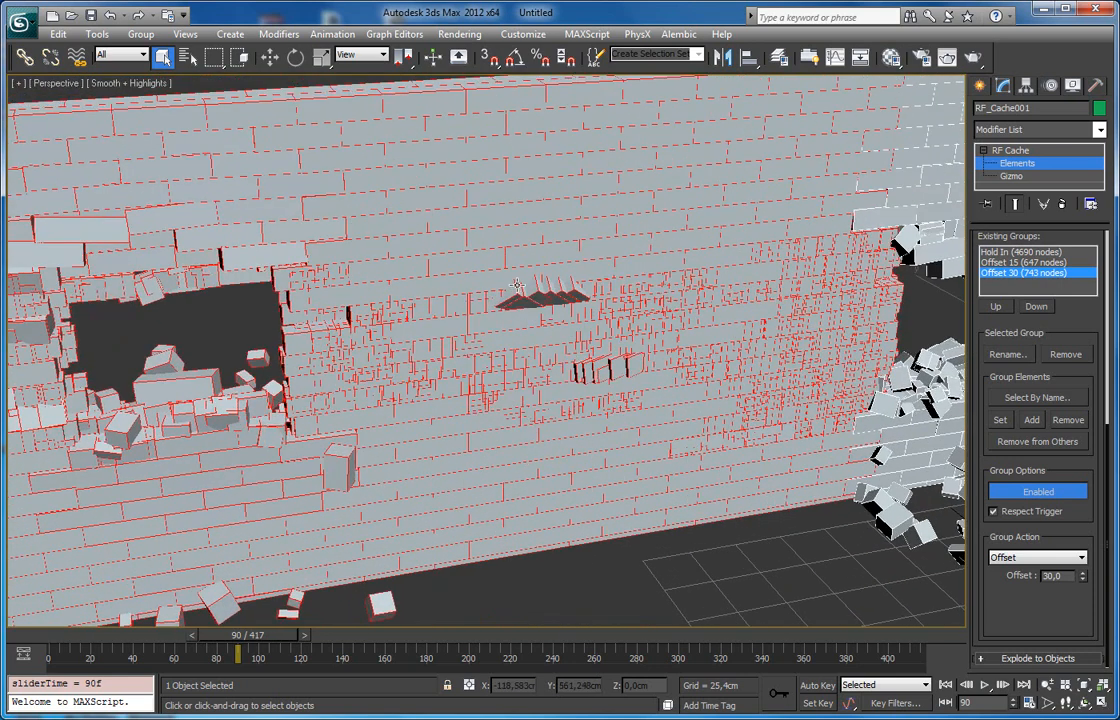
{"action": "left_click", "coordinate": [503, 265]}
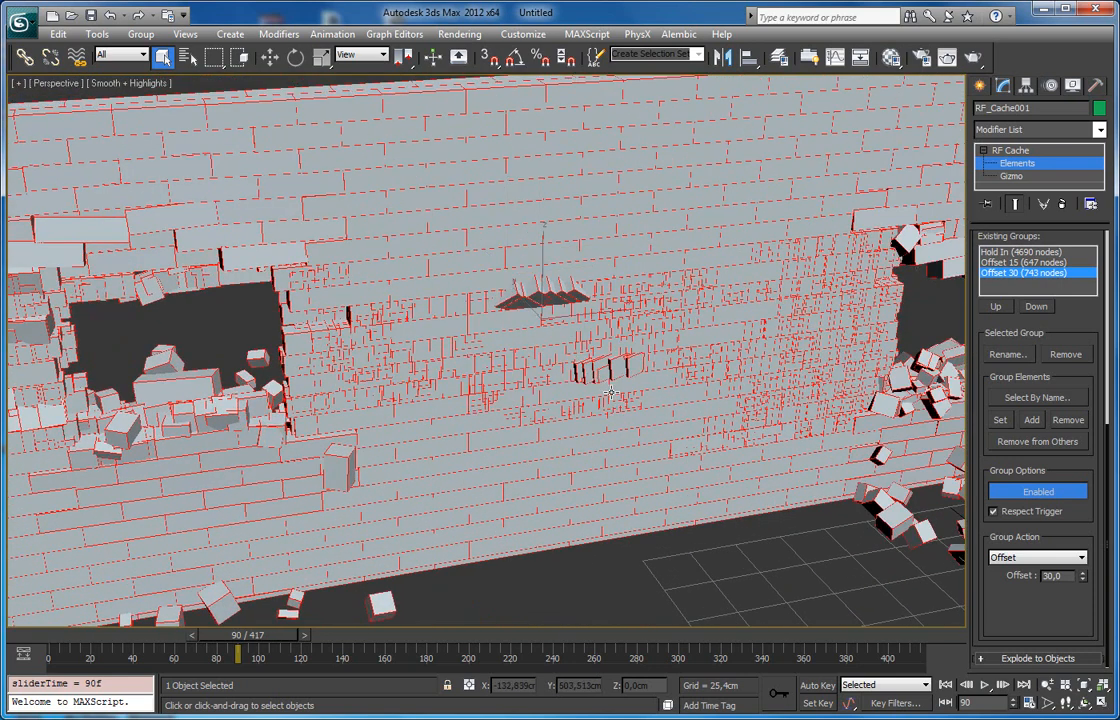
{"action": "left_click_drag", "start_coordinate": [534, 298], "coordinate": [611, 392]}
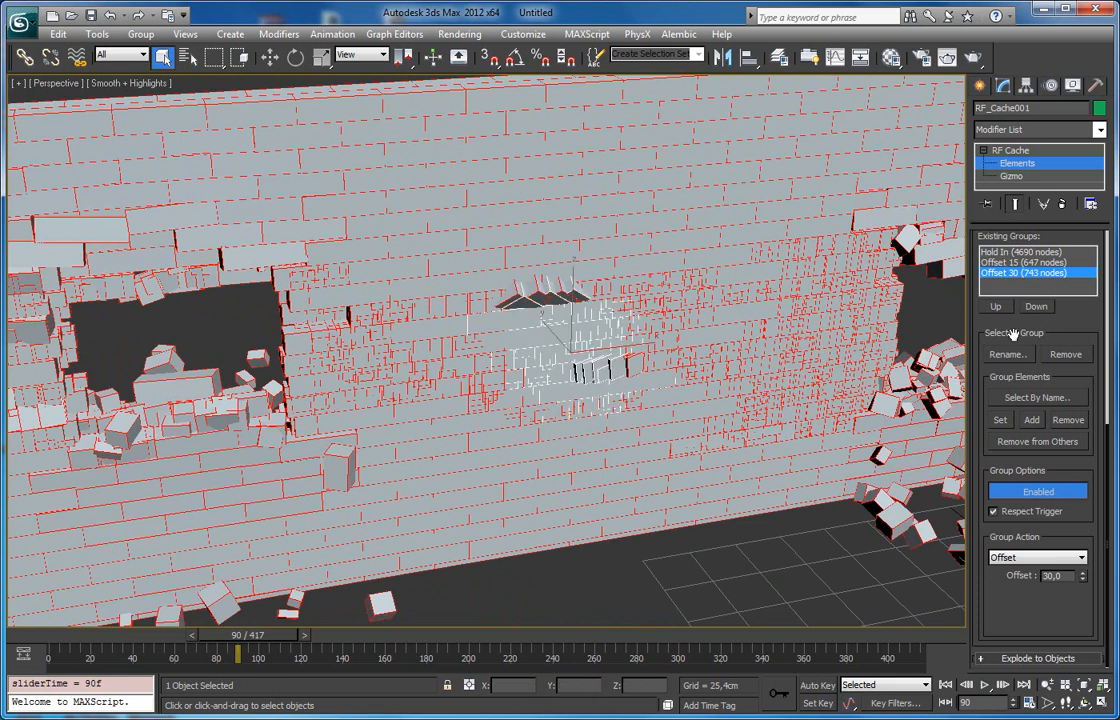
{"action": "scroll", "coordinate": [1014, 334], "scroll_direction": "up", "scroll_amount": 5}
{"action": "left_click", "coordinate": [1036, 388]}
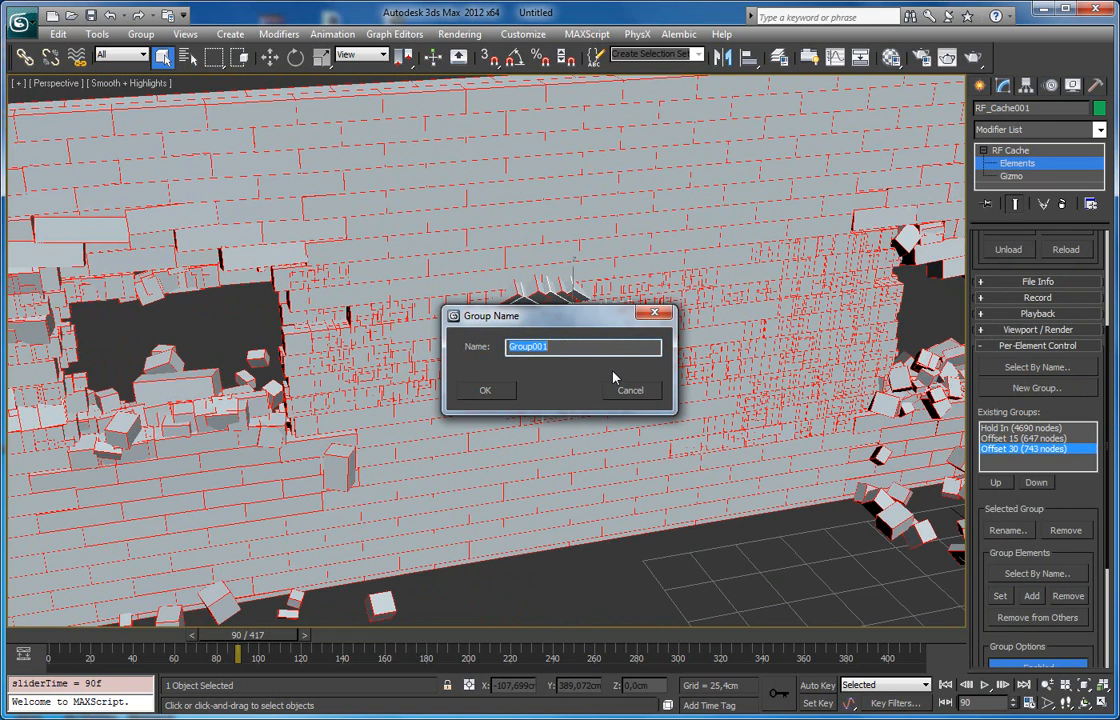
{"action": "type", "text": "Hold out"}
{"action": "key", "text": "Return"}
{"action": "left_click_drag", "start_coordinate": [1005, 510], "coordinate": [1015, 332]}
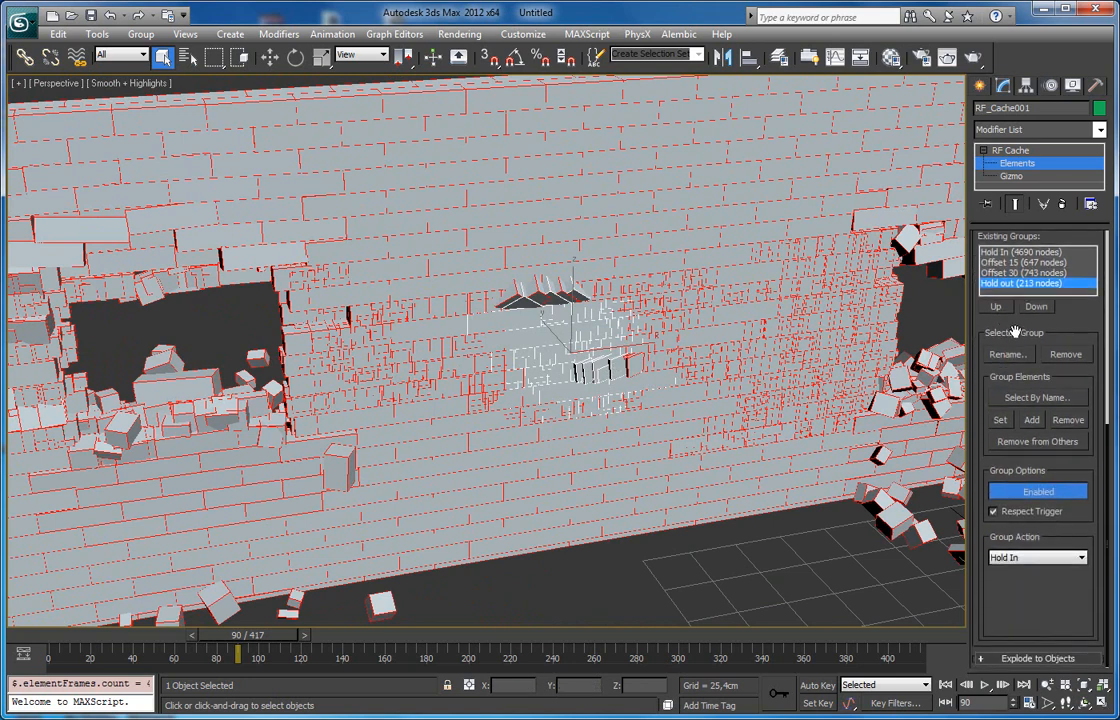
Set the Hold out group's action to Hold Out.
{"action": "left_click", "coordinate": [1022, 566]}
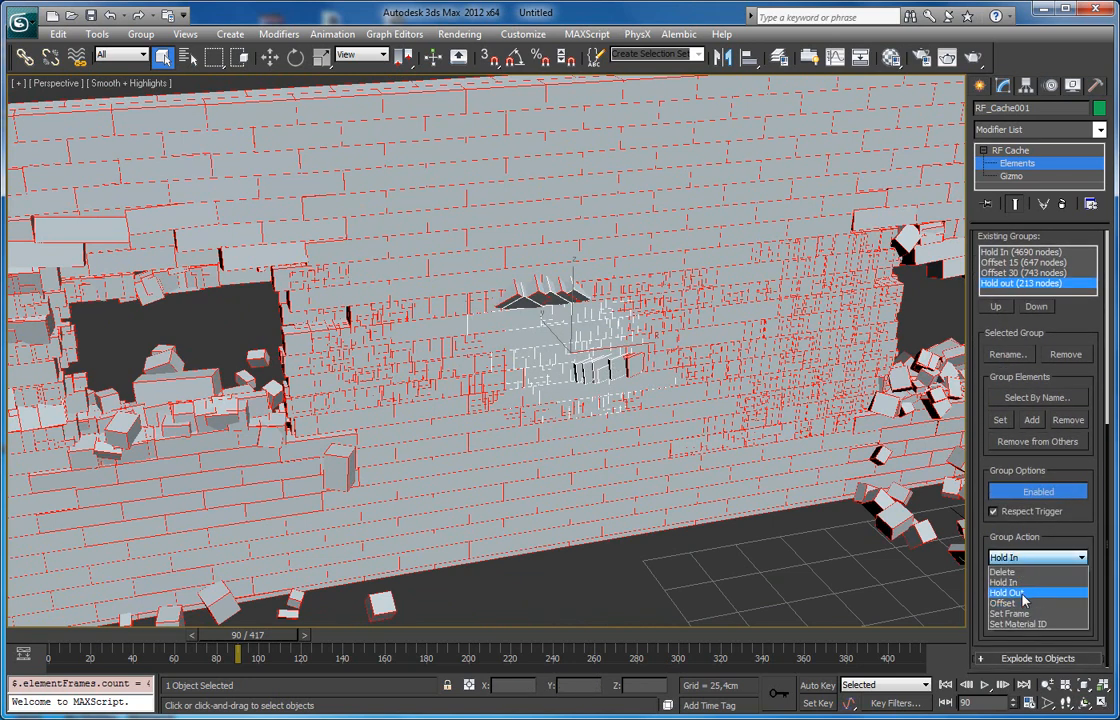
{"action": "left_click", "coordinate": [1022, 598]}
{"action": "middle_click_drag", "start_coordinate": [622, 366], "coordinate": [560, 253]}
{"action": "scroll", "coordinate": [573, 474], "scroll_direction": "down", "scroll_amount": 2}
{"action": "middle_click_drag", "start_coordinate": [563, 425], "coordinate": [500, 367]}
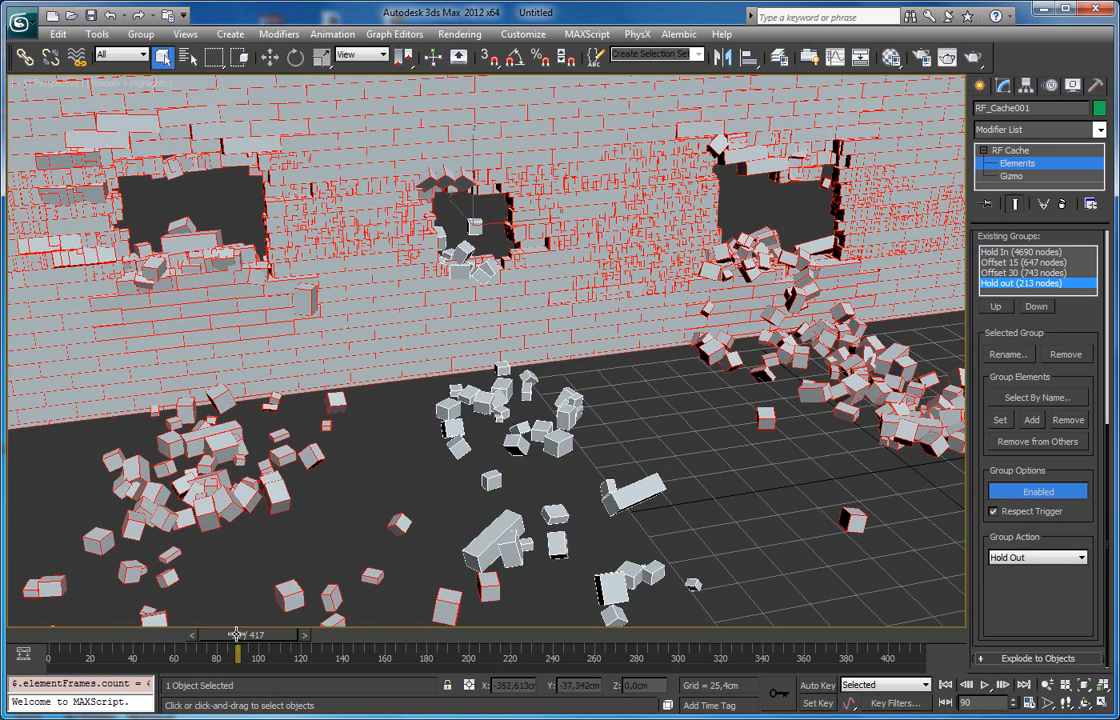
Deselect the elements and scrub the animation between frames 0 and 110 to compare how all the groups behave.
{"action": "left_click_drag", "start_coordinate": [250, 635], "coordinate": [30, 640]}
{"action": "key", "text": "q"}
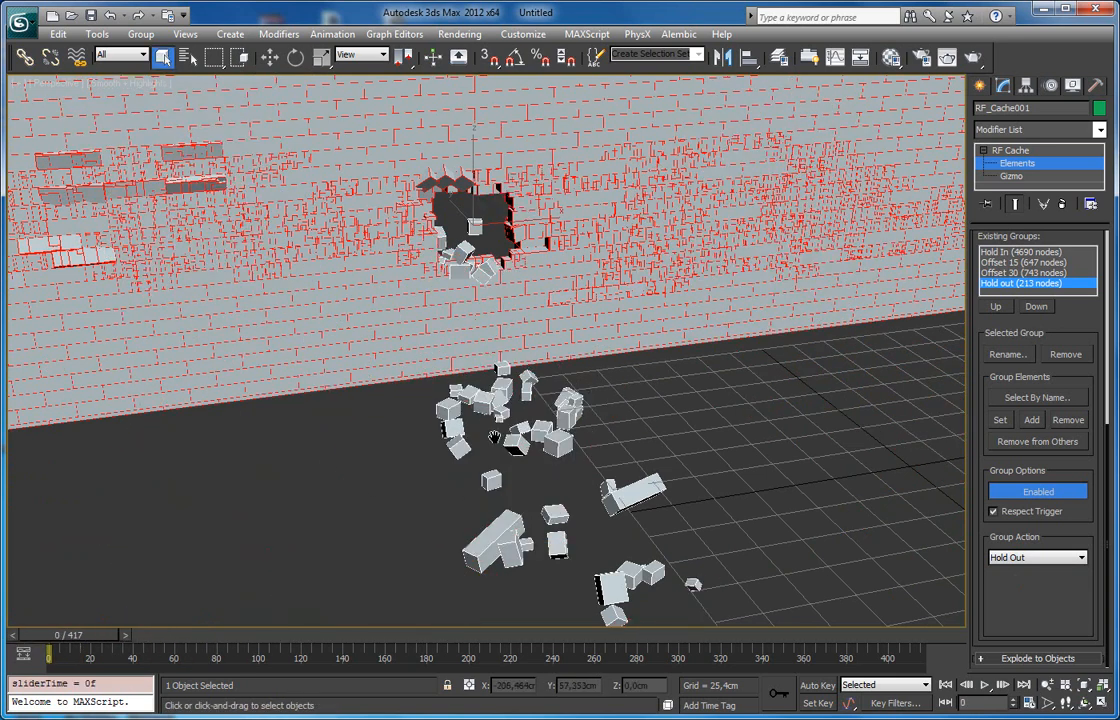
{"action": "middle_click_drag", "start_coordinate": [507, 447], "coordinate": [452, 420]}
{"action": "scroll", "coordinate": [413, 437], "scroll_direction": "down", "scroll_amount": 2}
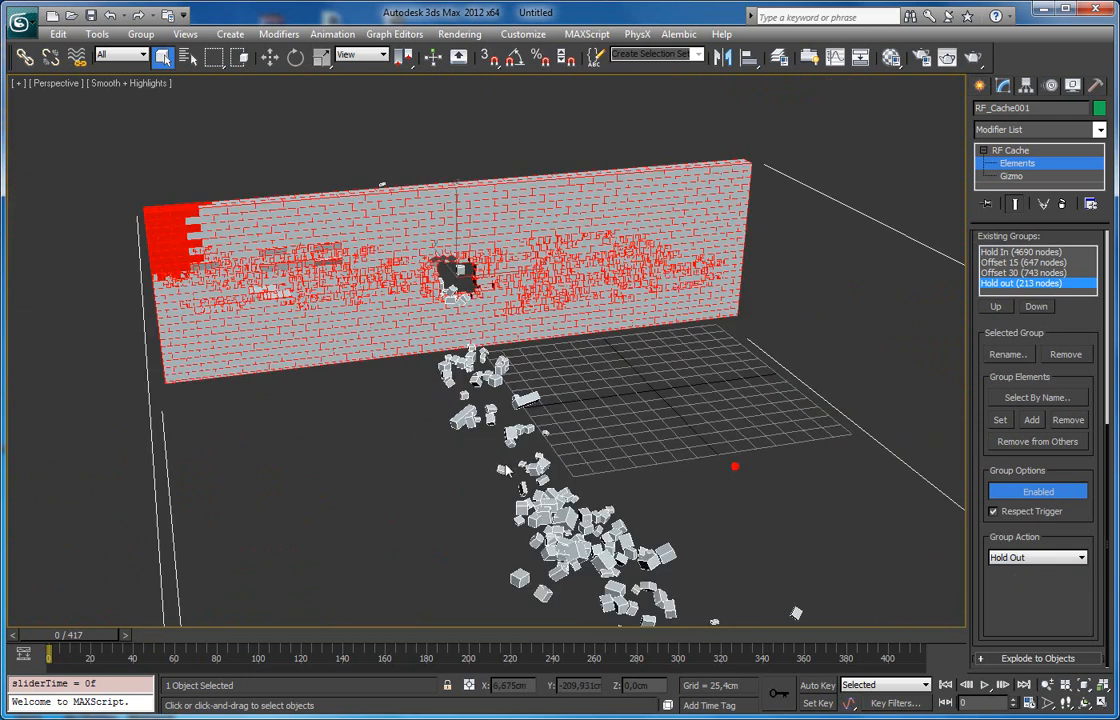
{"action": "left_click", "coordinate": [524, 466]}
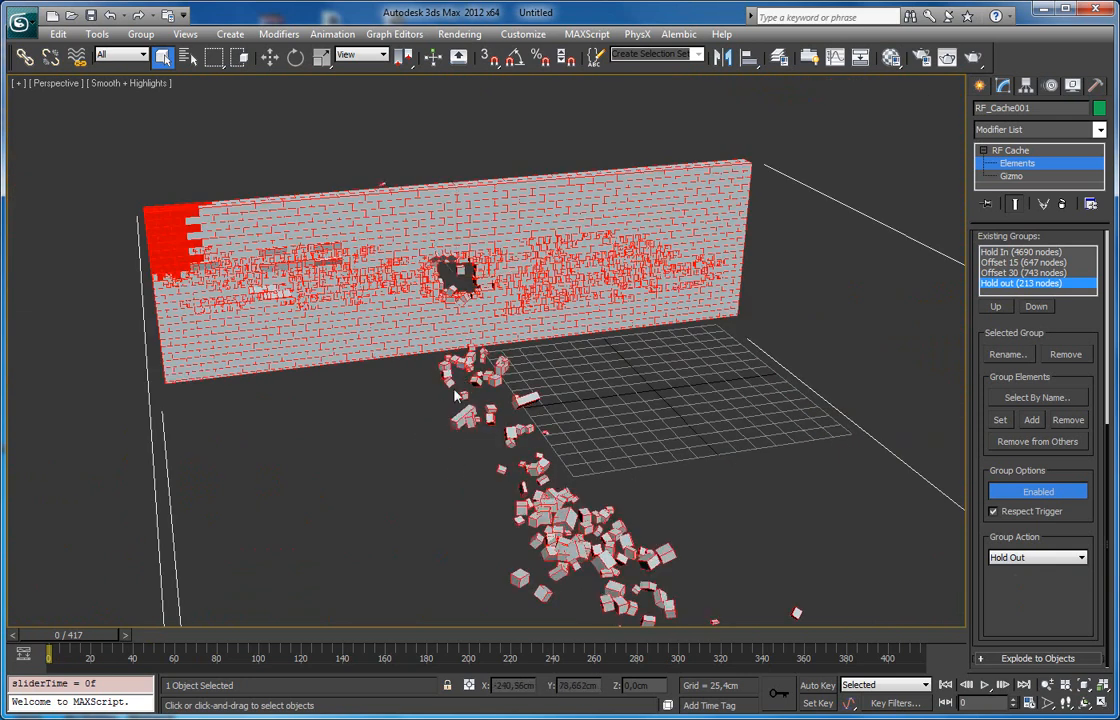
{"action": "left_click_drag", "start_coordinate": [108, 635], "coordinate": [320, 635]}
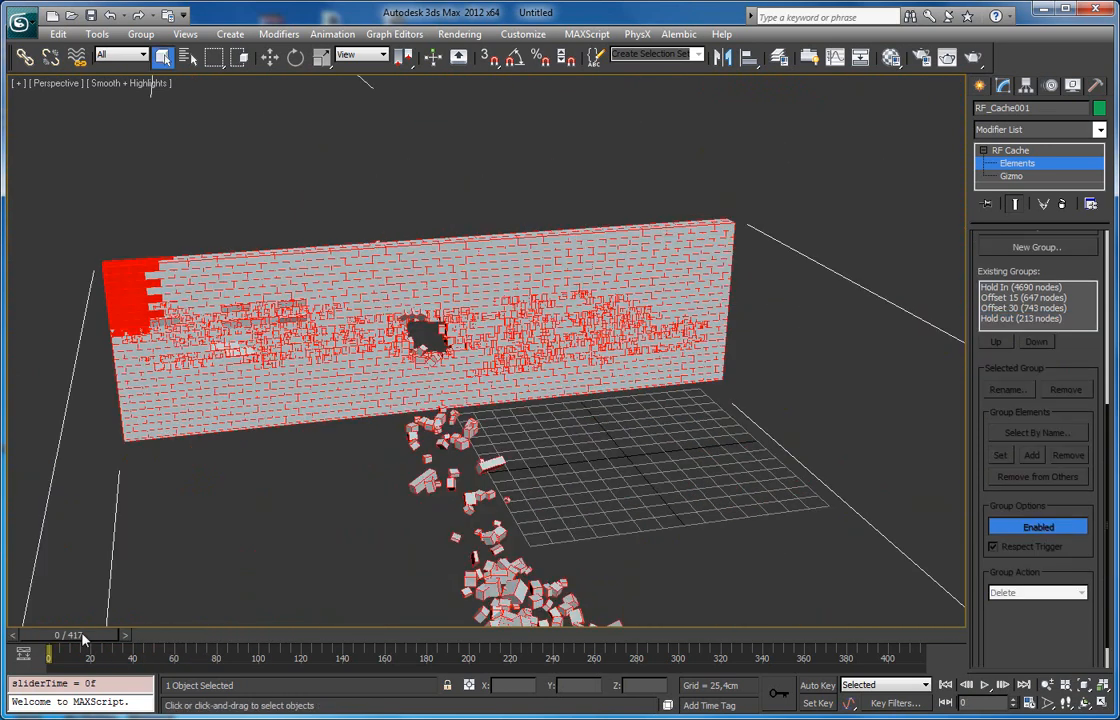
{"action": "left_click_drag", "start_coordinate": [120, 640], "coordinate": [335, 640]}
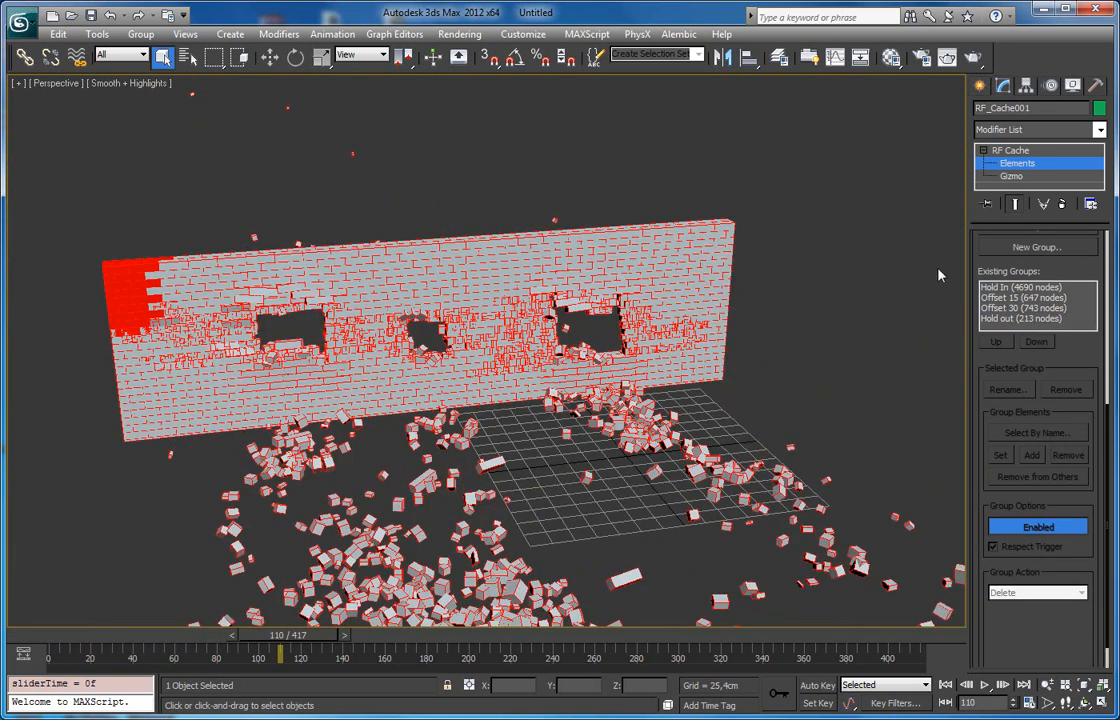
{"action": "left_click_drag", "start_coordinate": [978, 270], "coordinate": [972, 483]}
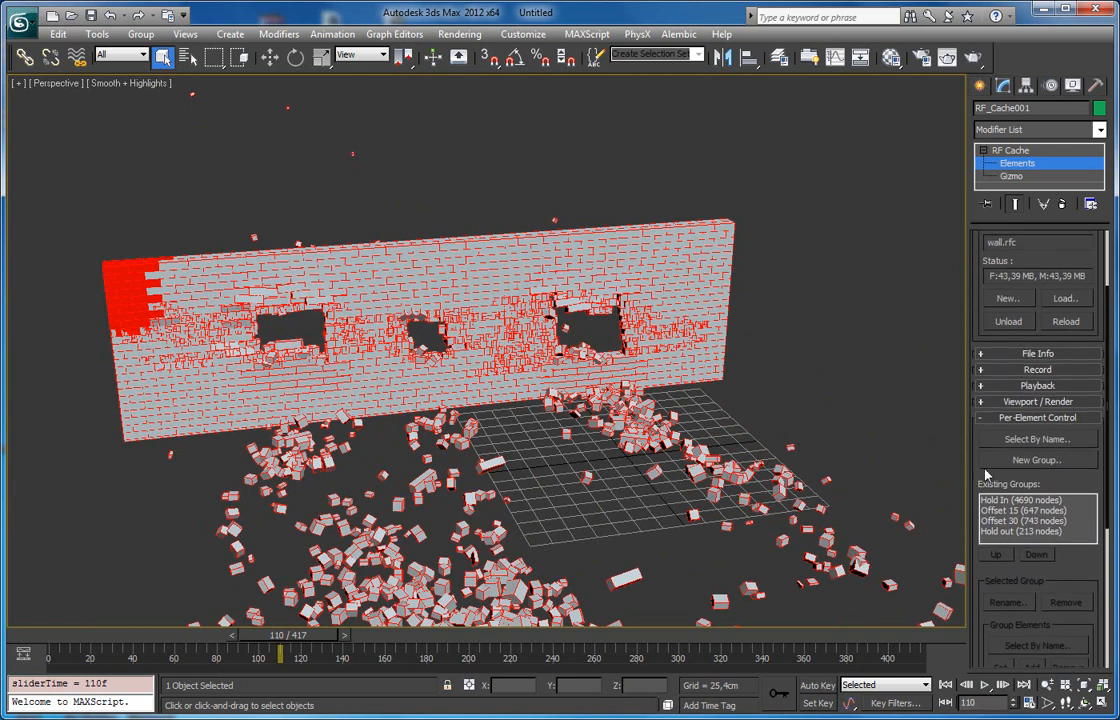
{"action": "left_click_drag", "start_coordinate": [1068, 470], "coordinate": [1062, 350]}
Return to the RF Cache object level and clone the wall cache as a copy beside the original along X.
{"action": "middle_click_drag", "start_coordinate": [620, 312], "coordinate": [649, 321]}
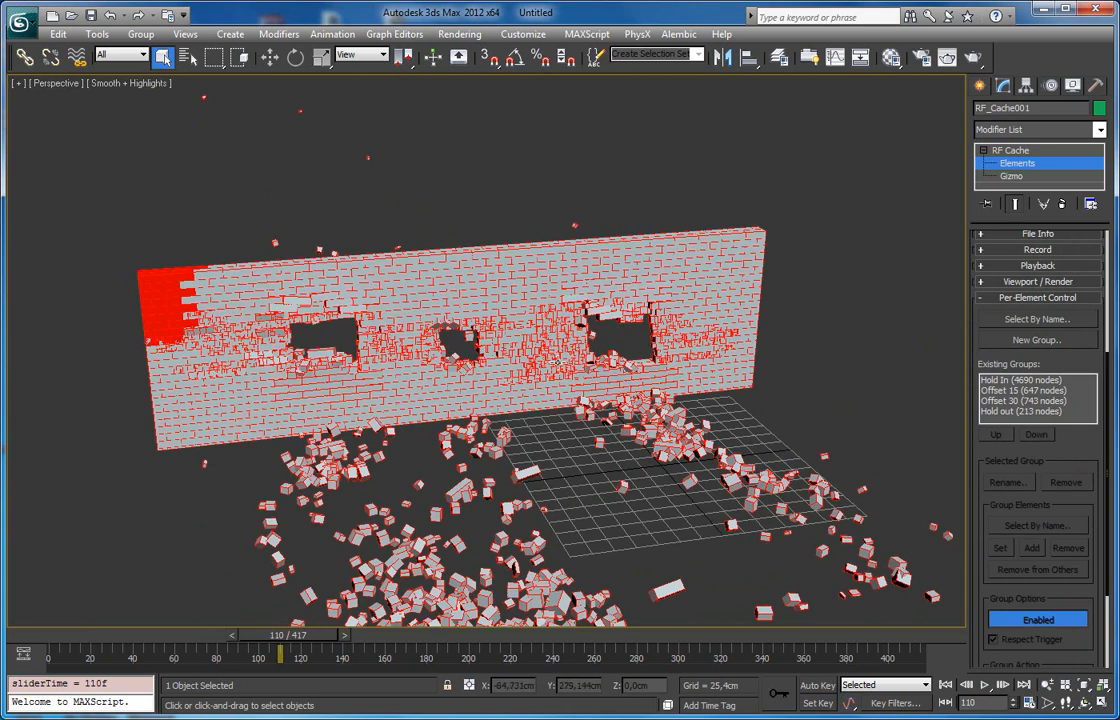
{"action": "middle_click_drag", "start_coordinate": [603, 392], "coordinate": [513, 390]}
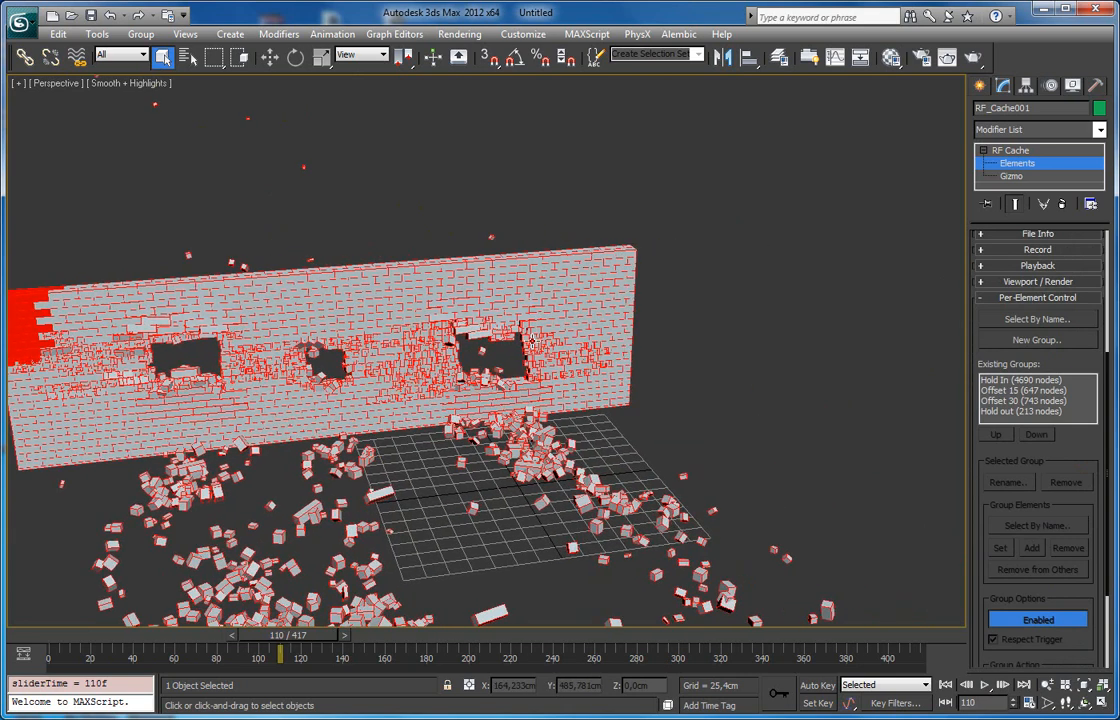
{"action": "scroll", "coordinate": [527, 338], "scroll_direction": "down", "scroll_amount": 4}
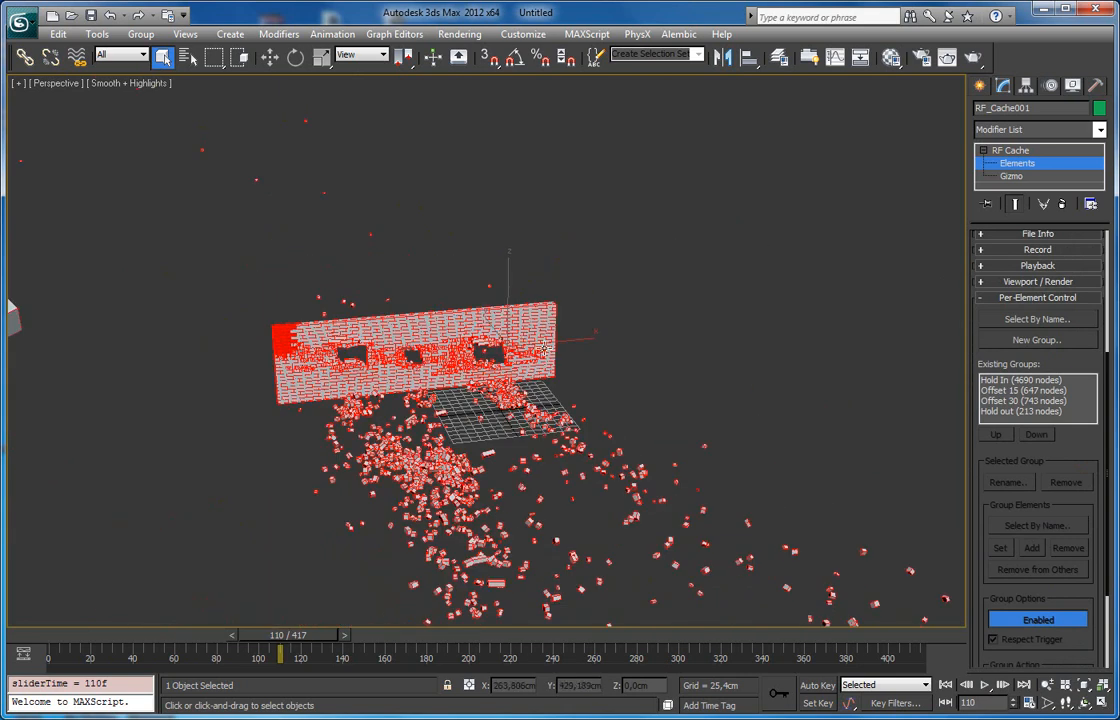
{"action": "left_click", "coordinate": [1056, 165]}
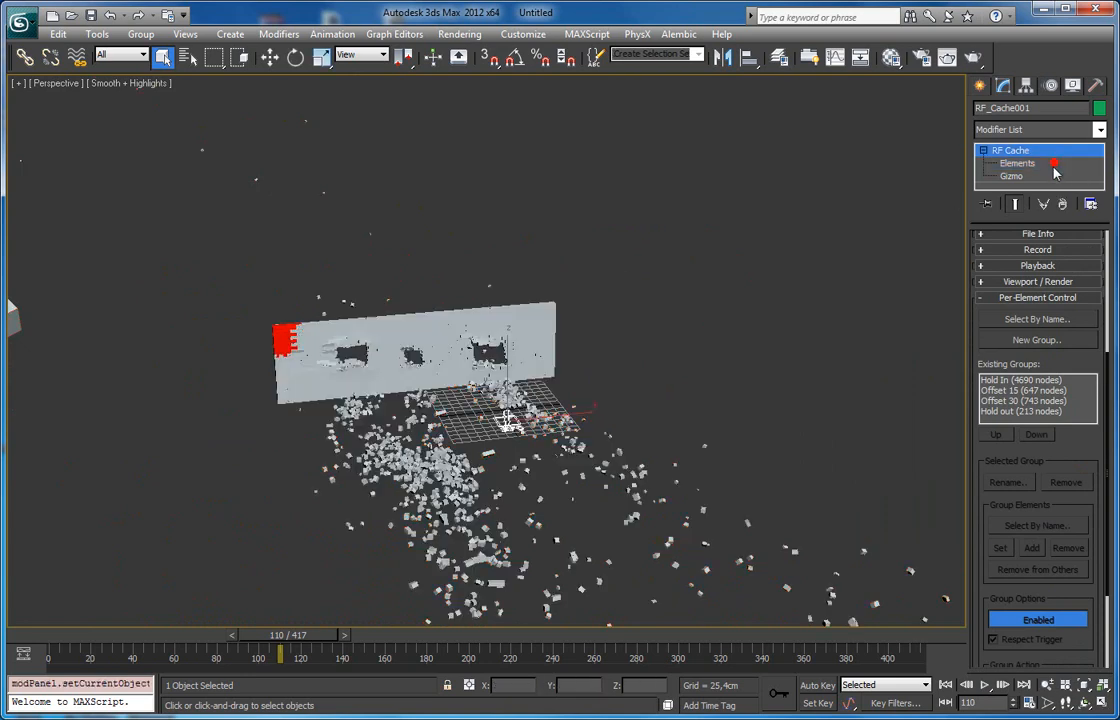
{"action": "key", "text": "w"}
{"action": "left_click_drag", "start_coordinate": [548, 417], "coordinate": [826, 390], "text": "shift"}
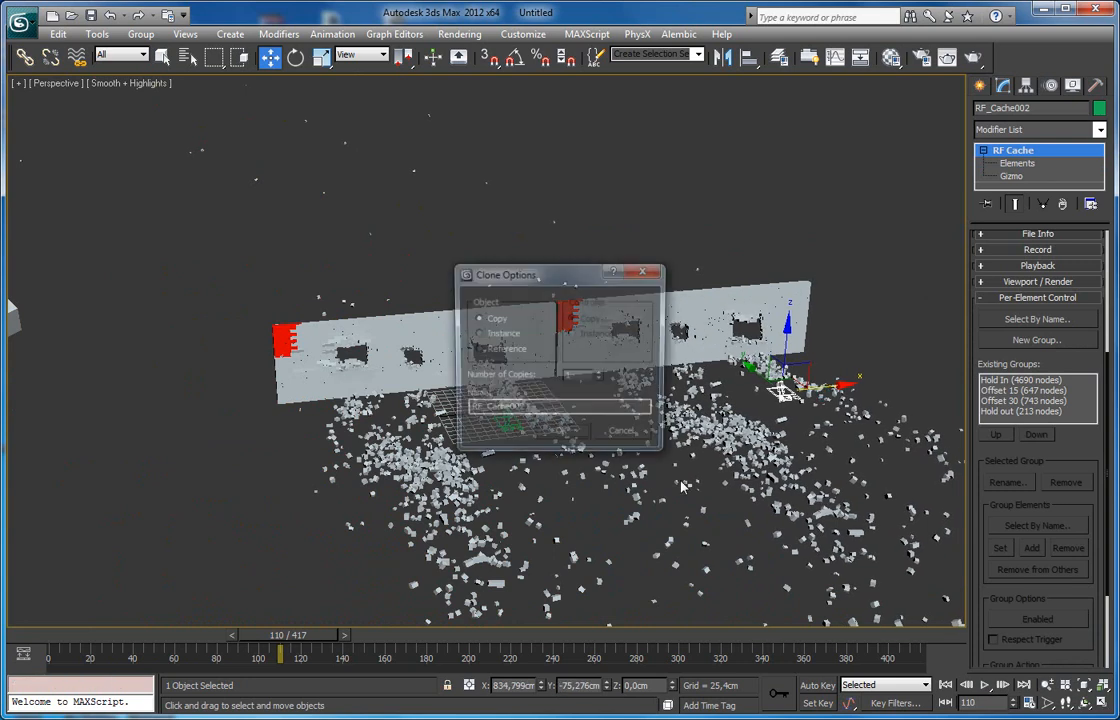
{"action": "left_click", "coordinate": [560, 438]}
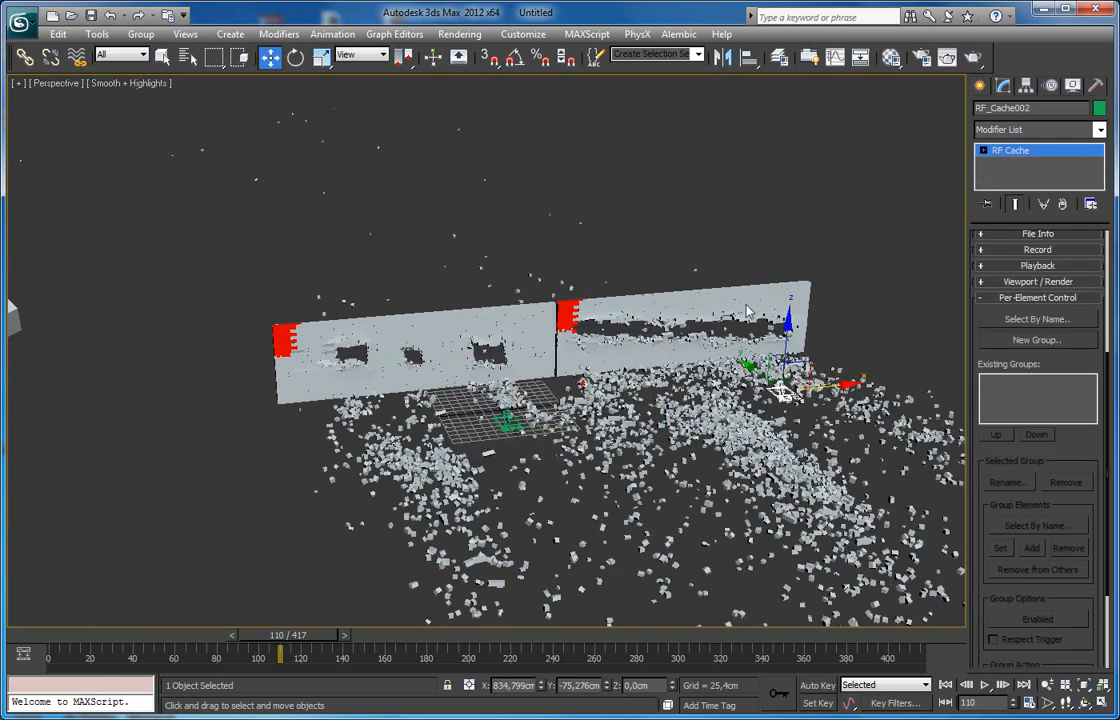
Rewind the animation to frame 0 and examine the copied wall cache's per-element control settings.
{"action": "middle_click_drag", "start_coordinate": [715, 327], "coordinate": [668, 327]}
{"action": "left_click_drag", "start_coordinate": [282, 636], "coordinate": [55, 648]}
{"action": "mouse_move", "coordinate": [979, 348]}
{"action": "left_mouse_down"}
{"action": "mouse_move", "coordinate": [971, 288]}
{"action": "mouse_move", "coordinate": [1003, 316]}
{"action": "left_mouse_up"}
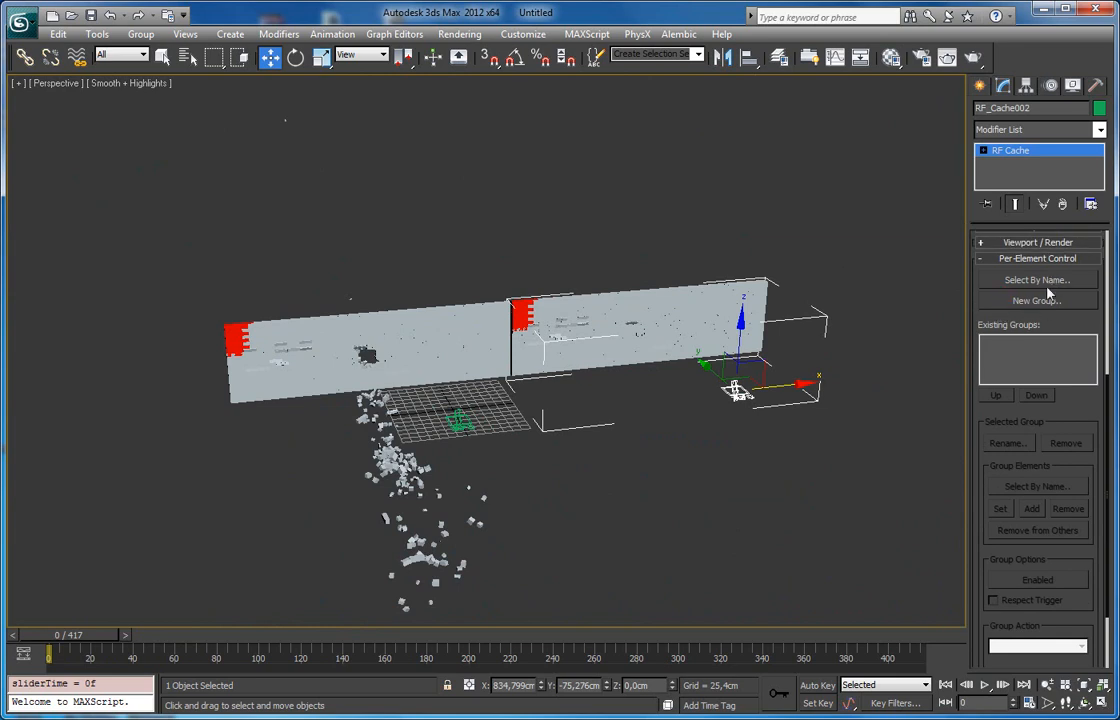
{"action": "left_click_drag", "start_coordinate": [1056, 323], "coordinate": [1055, 288]}
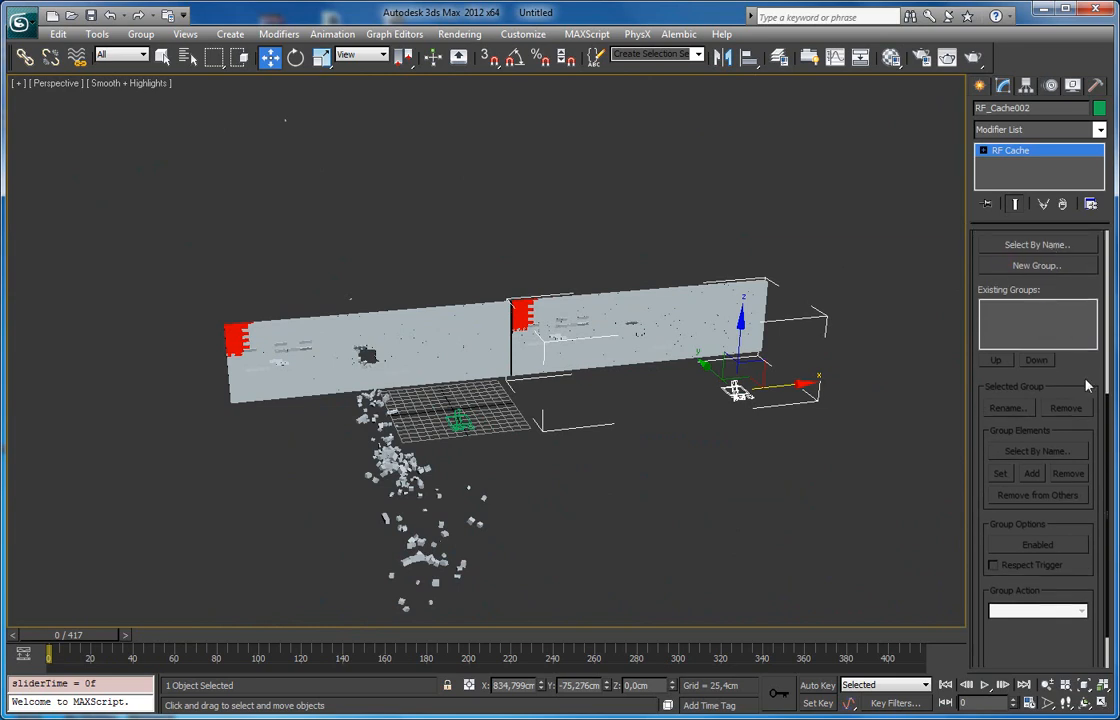
{"action": "left_click_drag", "start_coordinate": [1042, 521], "coordinate": [1008, 399]}
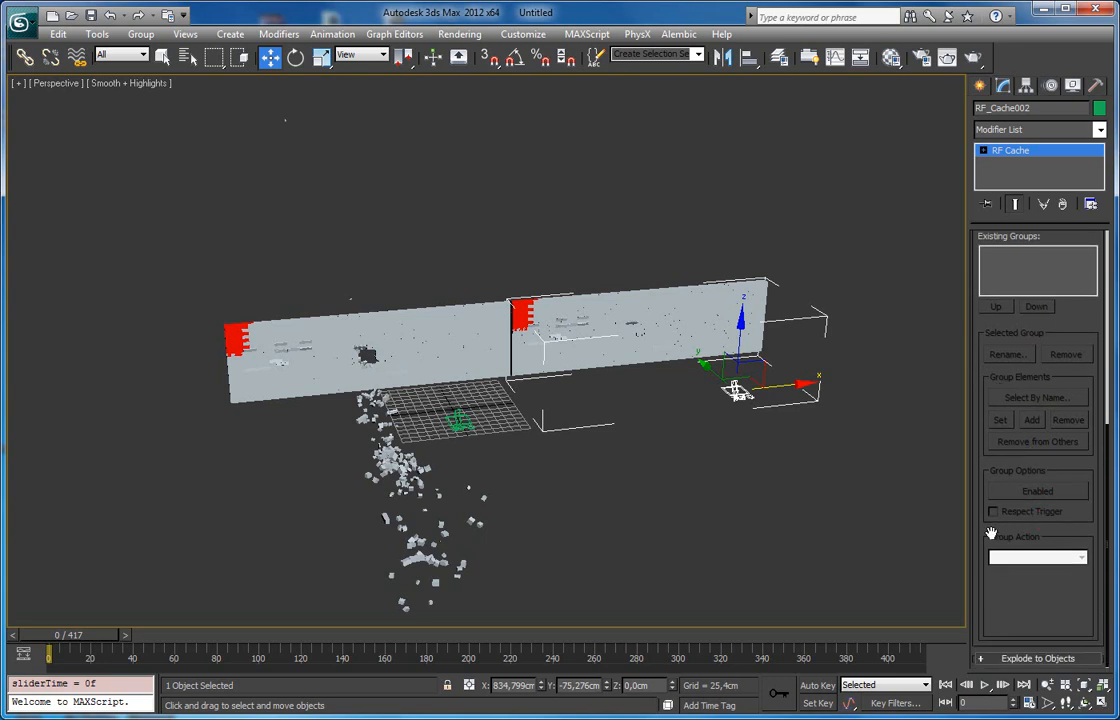
{"action": "left_click_drag", "start_coordinate": [1040, 330], "coordinate": [1022, 578]}
Delete the copied wall cache.
{"action": "left_click", "coordinate": [686, 386]}
{"action": "left_click", "coordinate": [721, 310]}
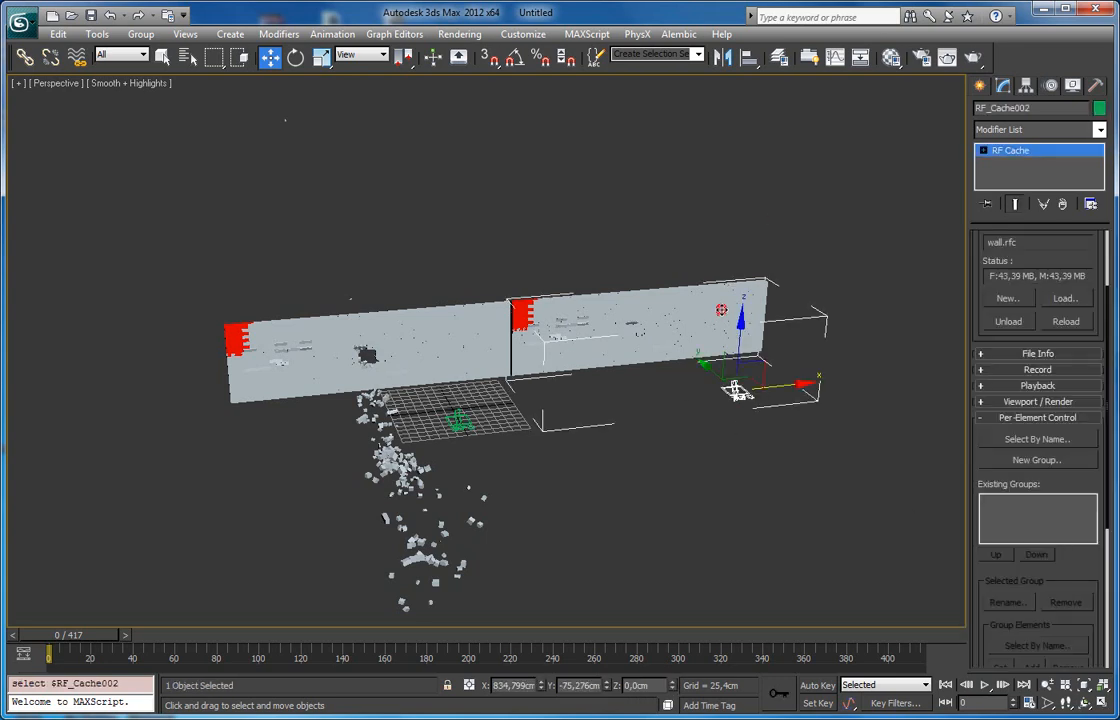
{"action": "key", "text": "Delete"}
Select the original wall cache, expand its Explode to Objects settings and reset its X and Y positions to 0.
{"action": "left_click", "coordinate": [493, 335]}
{"action": "key", "text": "z"}
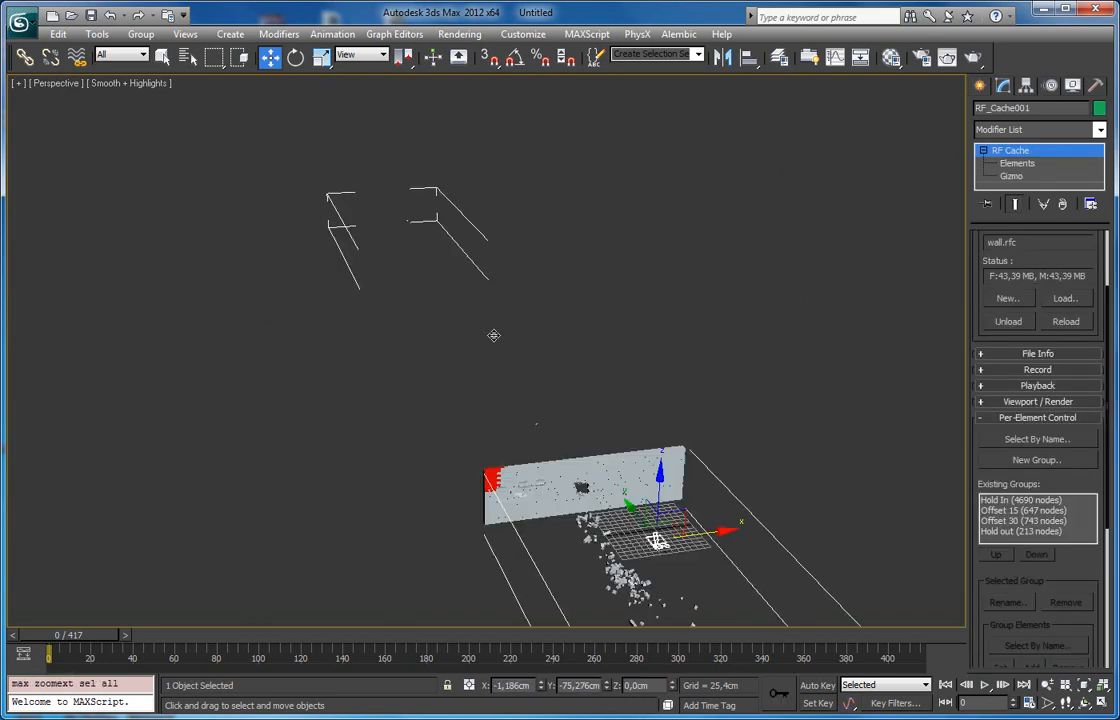
{"action": "scroll", "coordinate": [718, 527], "scroll_direction": "down", "scroll_amount": 3}
{"action": "middle_click_drag", "start_coordinate": [700, 507], "coordinate": [628, 425]}
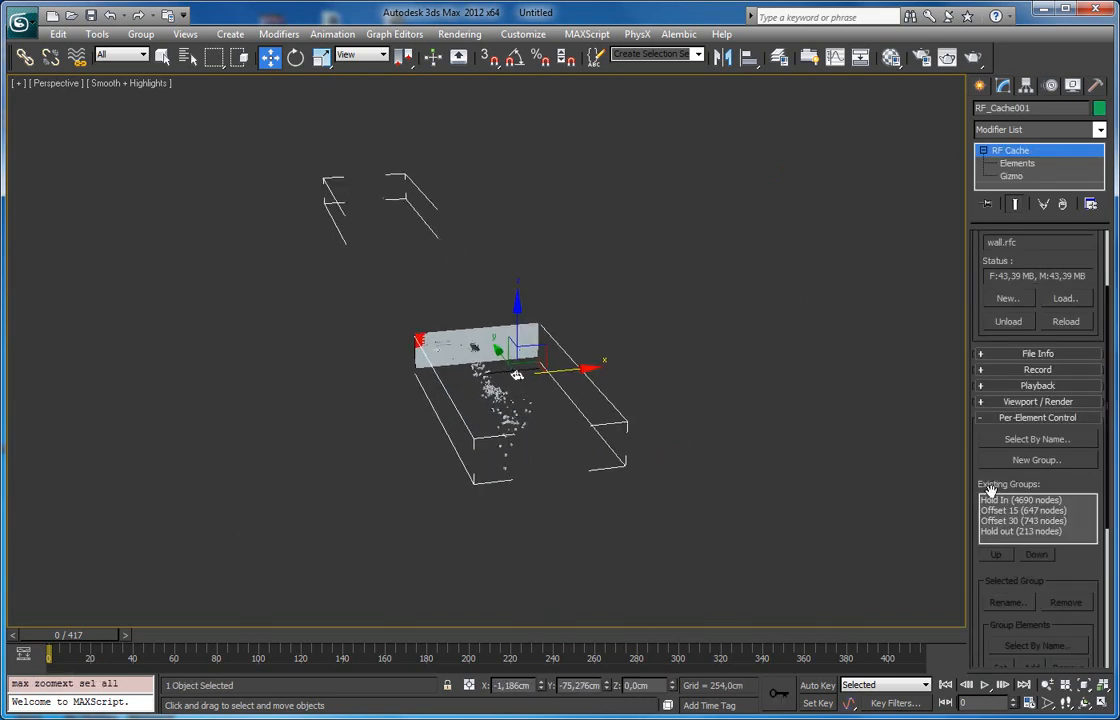
{"action": "scroll", "coordinate": [992, 490], "scroll_direction": "down", "scroll_amount": 5}
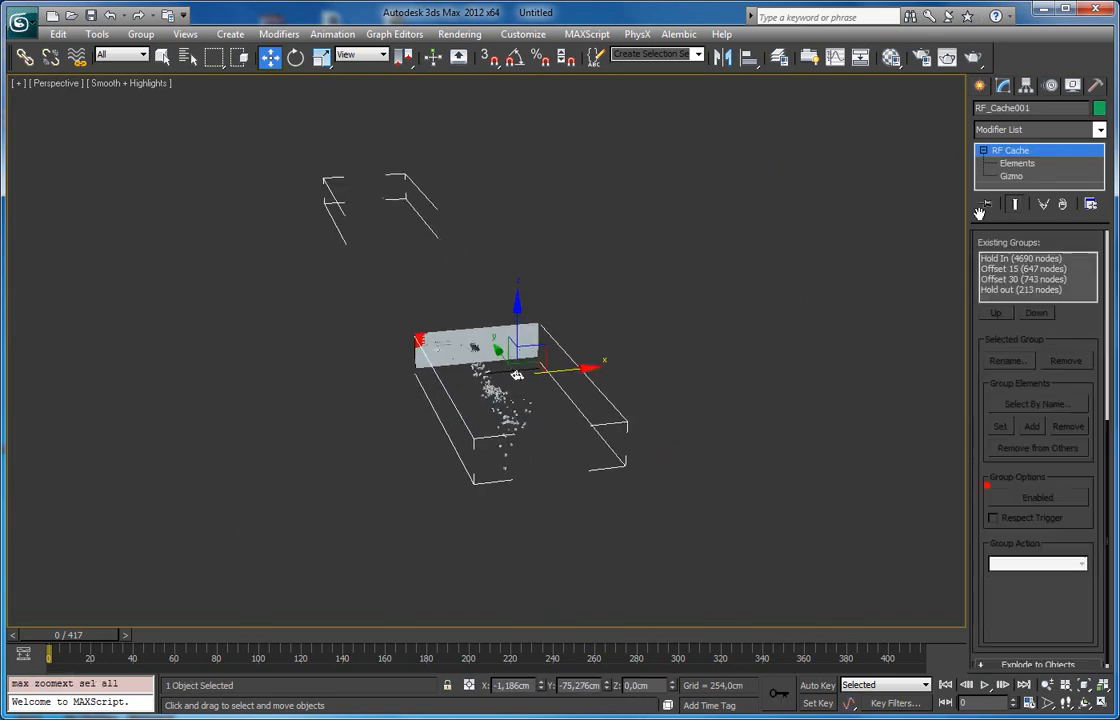
{"action": "left_click", "coordinate": [1010, 660]}
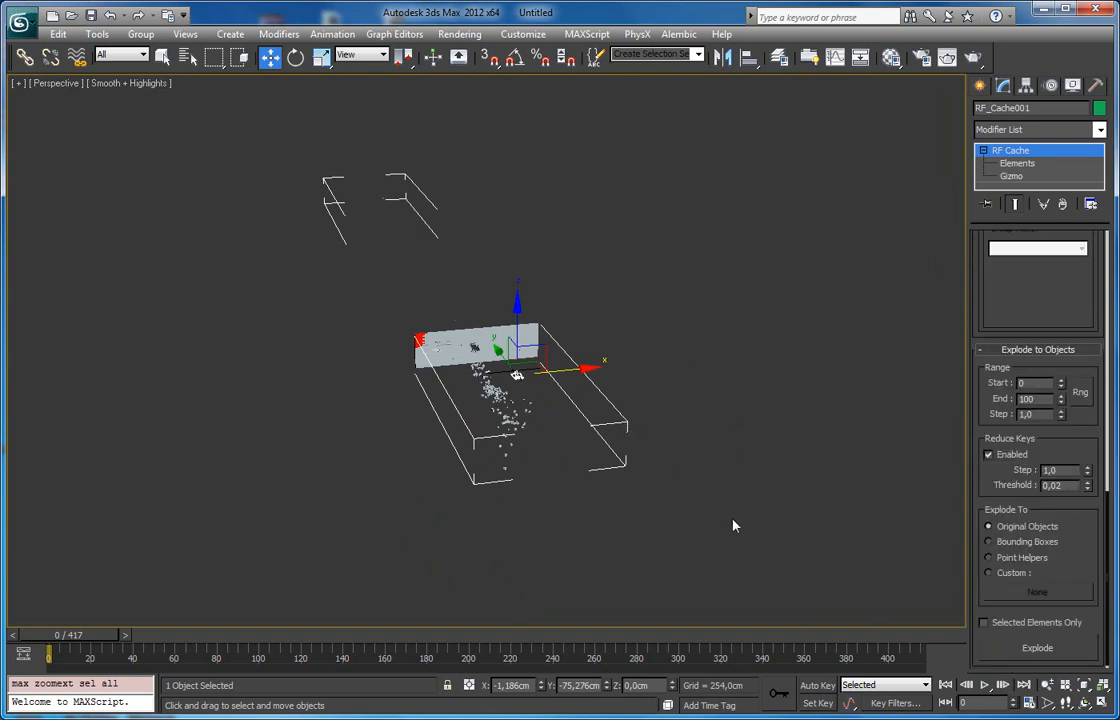
{"action": "right_click", "coordinate": [606, 686]}
{"action": "right_click", "coordinate": [541, 688]}
{"action": "key", "text": "z"}
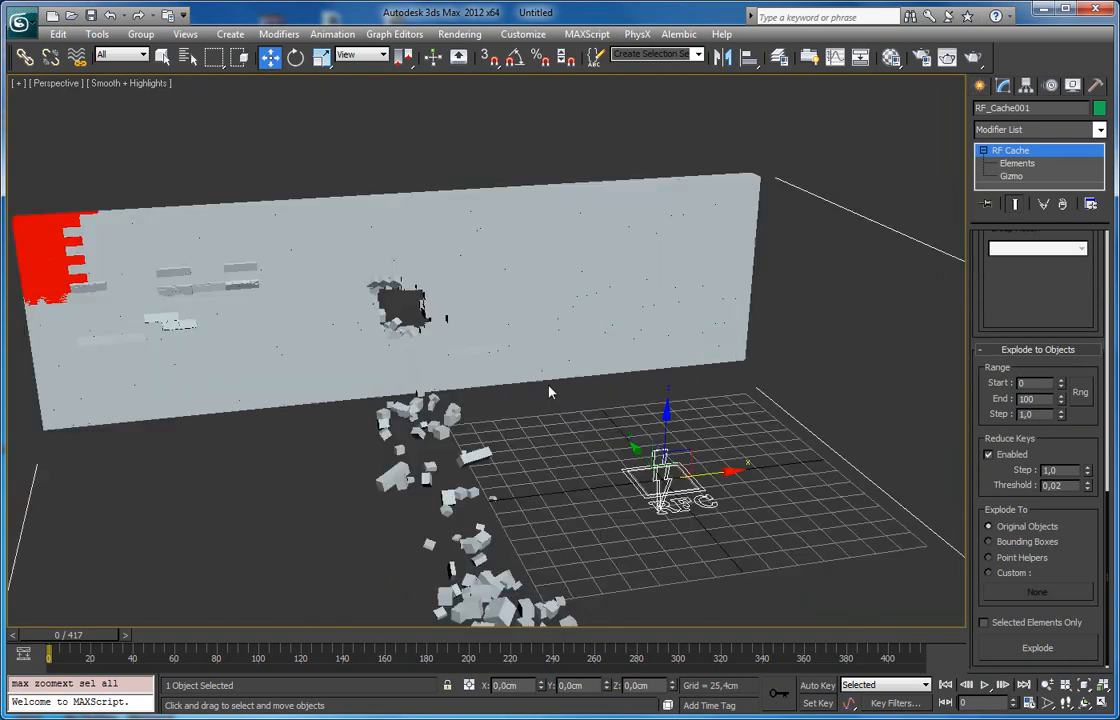
{"action": "scroll", "coordinate": [550, 392], "scroll_direction": "down", "scroll_amount": 2}
{"action": "mouse_move", "coordinate": [989, 488]}
{"action": "left_mouse_down"}
{"action": "mouse_move", "coordinate": [984, 547]}
{"action": "mouse_move", "coordinate": [981, 475]}
{"action": "left_mouse_up"}
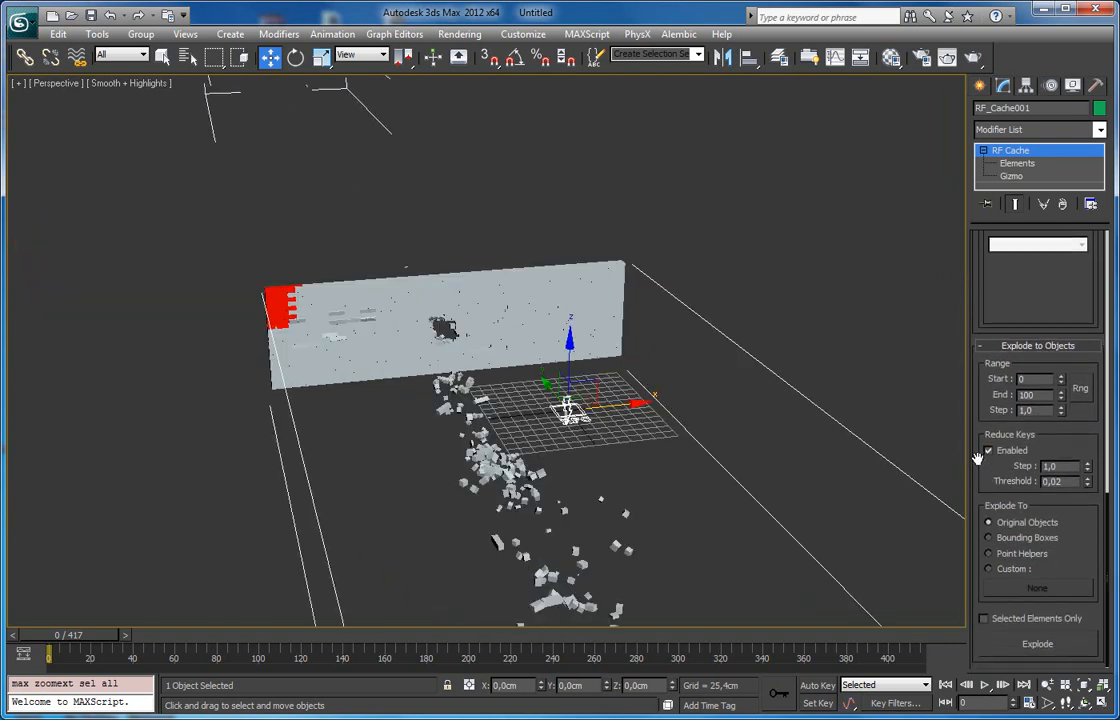
Remove all the existing per-element groups from the wall cache.
{"action": "left_click_drag", "start_coordinate": [64, 632], "coordinate": [106, 632]}
{"action": "key", "text": "w"}
{"action": "left_click_drag", "start_coordinate": [991, 280], "coordinate": [976, 538]}
{"action": "left_click_drag", "start_coordinate": [976, 352], "coordinate": [975, 345]}
{"action": "left_click", "coordinate": [1020, 297]}
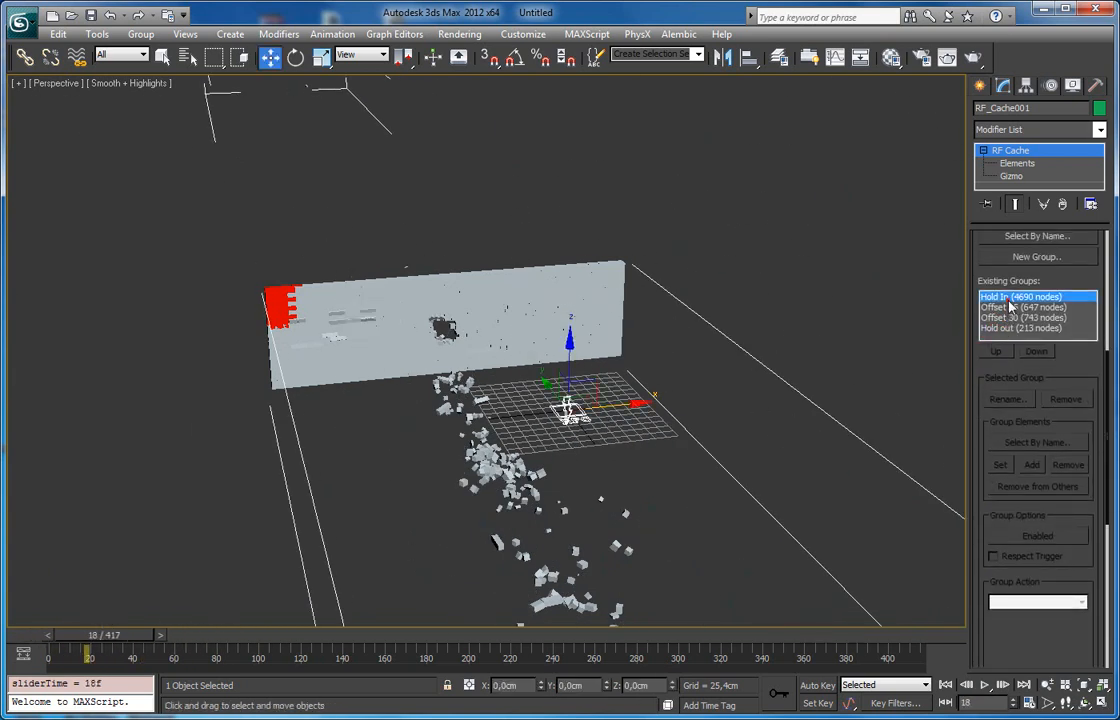
{"action": "mouse_move", "coordinate": [1042, 280]}
{"action": "left_mouse_down"}
{"action": "mouse_move", "coordinate": [1040, 321]}
{"action": "mouse_move", "coordinate": [1040, 294]}
{"action": "left_mouse_up"}
{"action": "left_click", "coordinate": [1052, 418]}
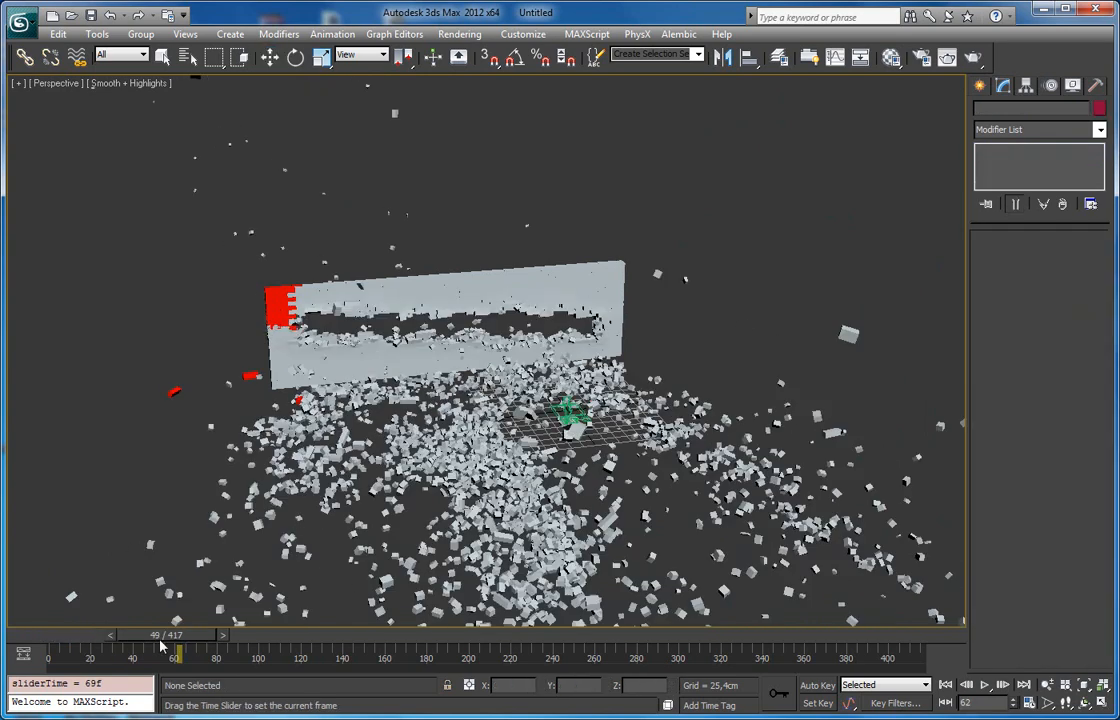
Go to frame 7, reselect the wall cache and restrict Explode to Objects to selected elements only.
{"action": "left_click_drag", "start_coordinate": [160, 647], "coordinate": [82, 645]}
{"action": "key", "text": "w"}
{"action": "left_click", "coordinate": [448, 362]}
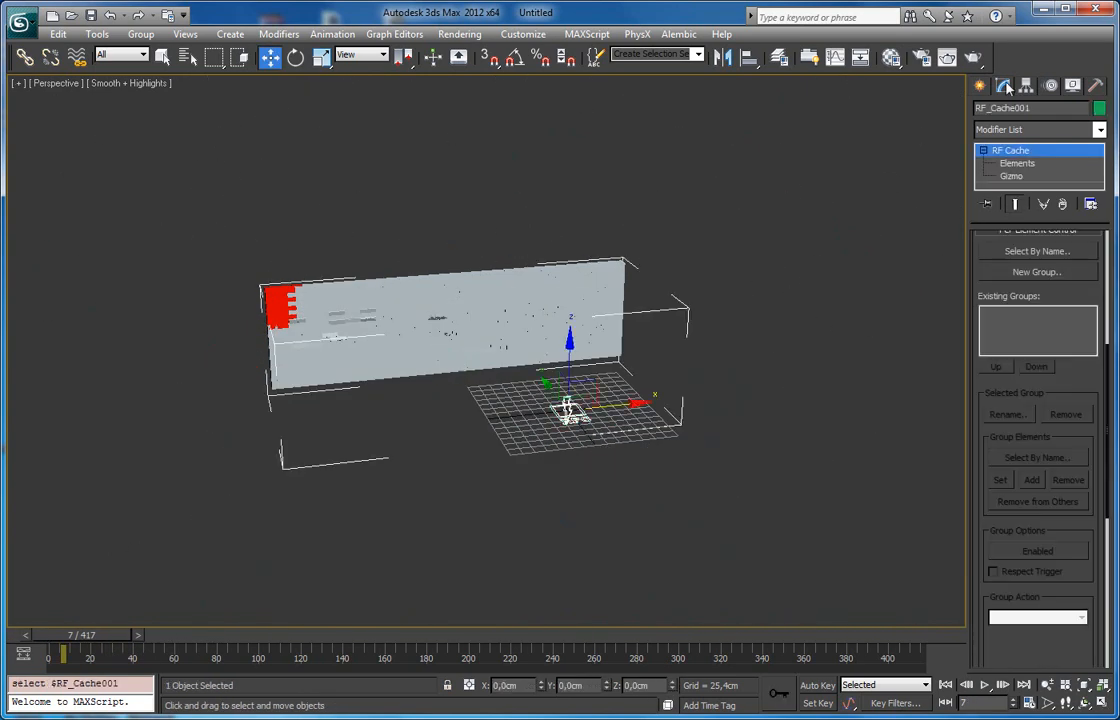
{"action": "scroll", "coordinate": [995, 285], "scroll_direction": "up", "scroll_amount": 3}
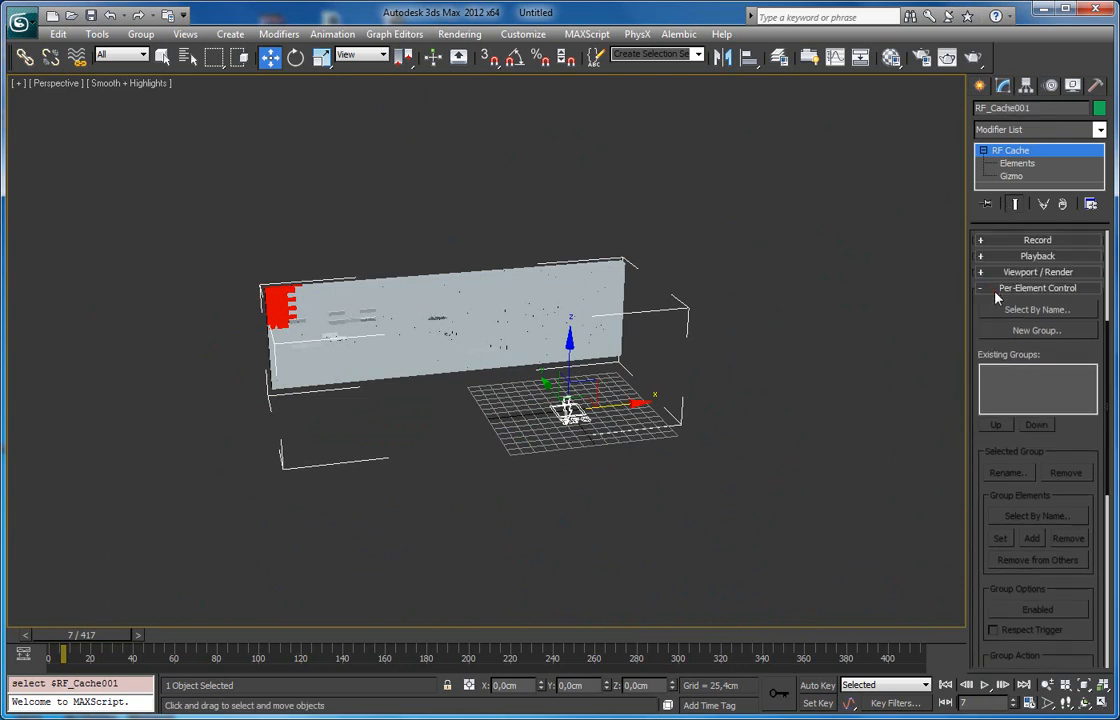
{"action": "left_click", "coordinate": [998, 291]}
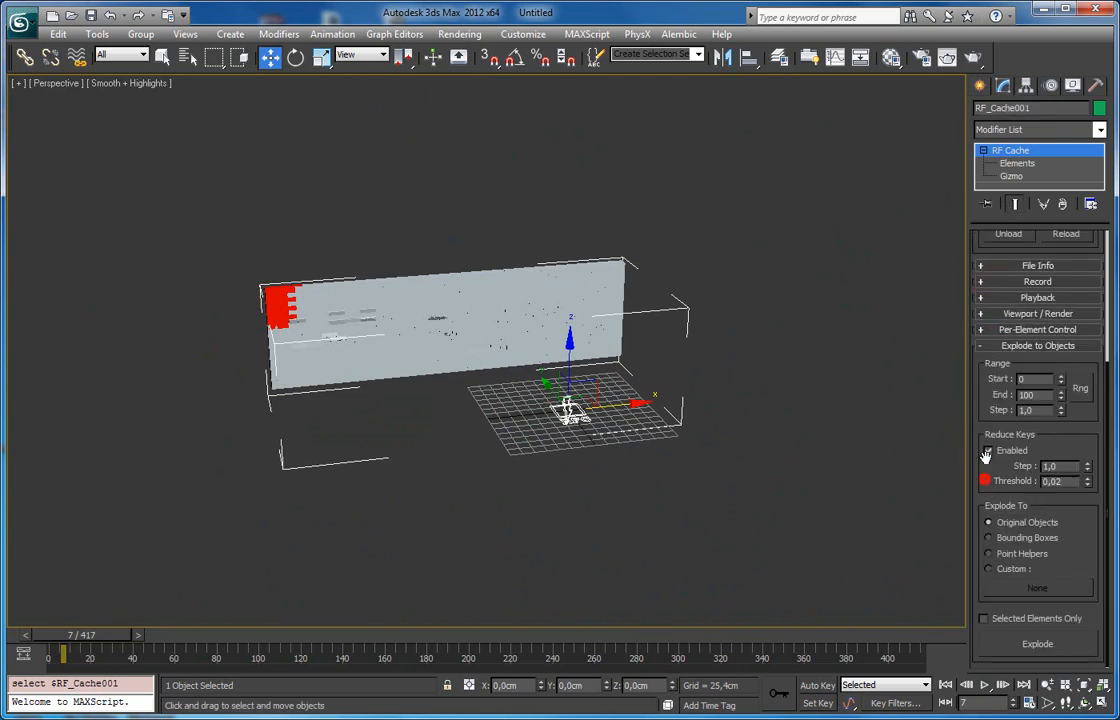
{"action": "left_click", "coordinate": [985, 618]}
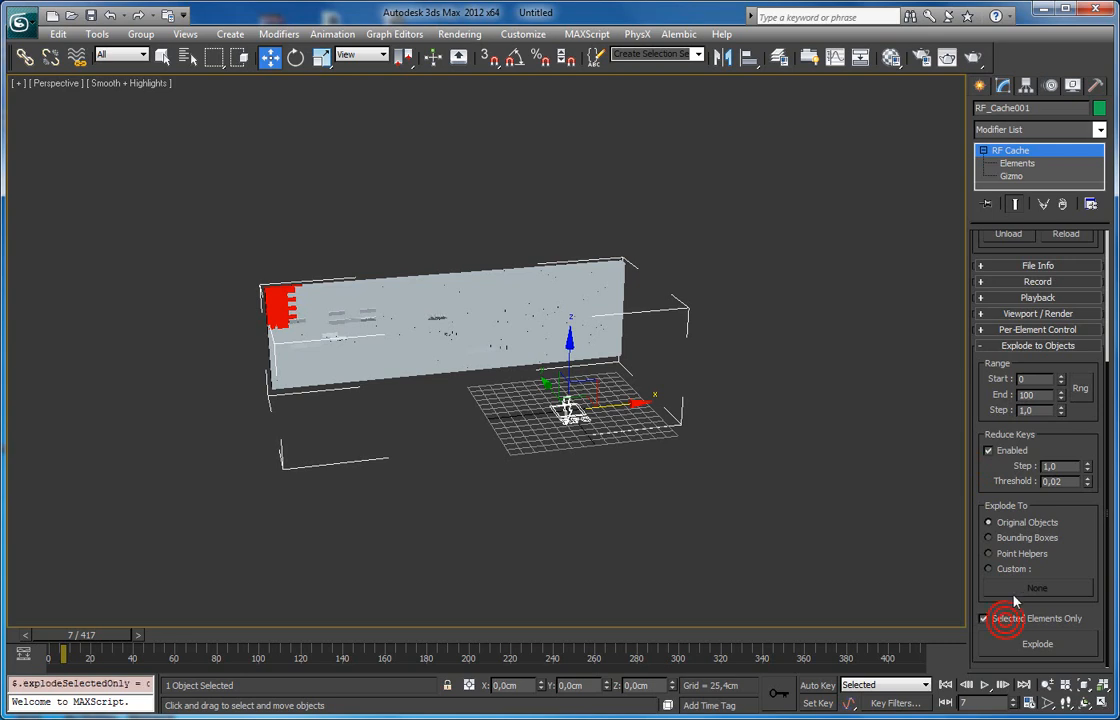
Select a narrow full-height strip of elements in the middle of the wall.
{"action": "left_click", "coordinate": [1017, 163]}
{"action": "key", "text": "q"}
{"action": "left_click_drag", "start_coordinate": [198, 229], "coordinate": [300, 458]}
{"action": "left_click_drag", "start_coordinate": [448, 246], "coordinate": [497, 453]}
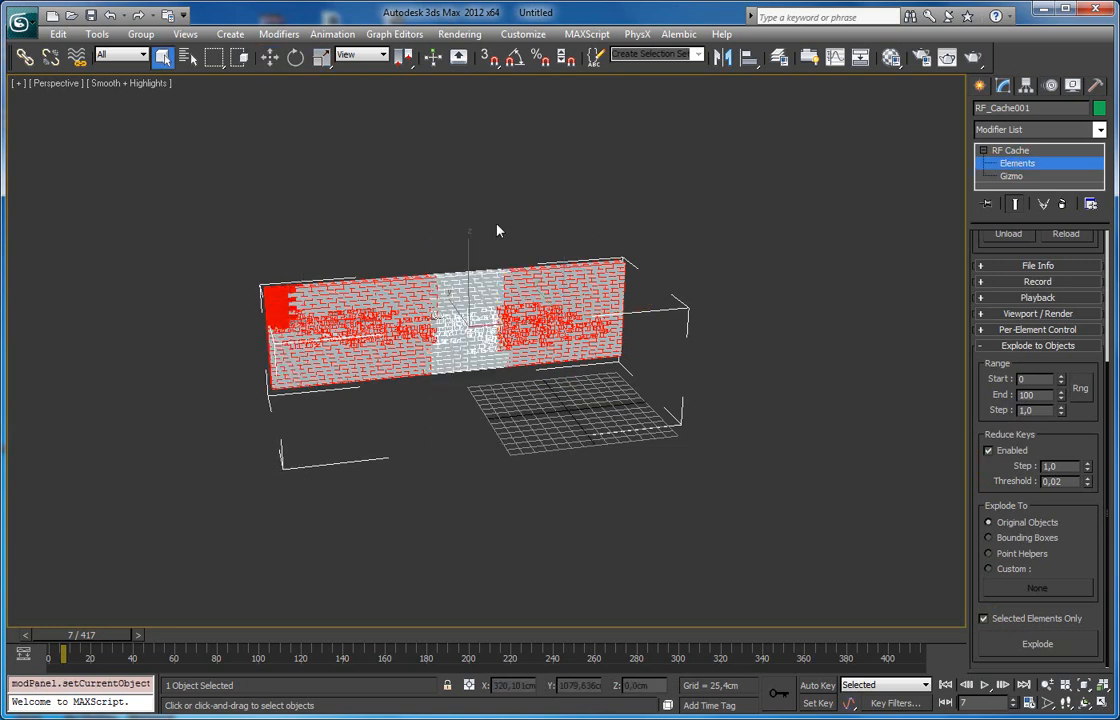
{"action": "left_click_drag", "start_coordinate": [437, 230], "coordinate": [465, 415]}
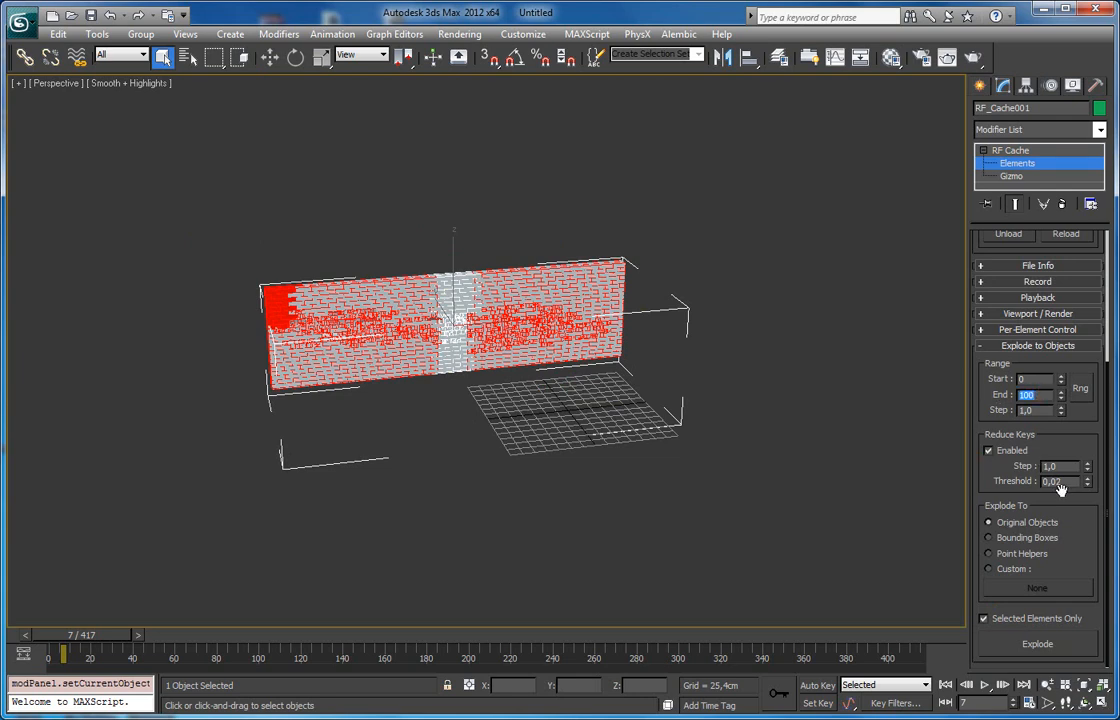
Explode the selected strip of elements to original objects and return to the object level.
{"action": "left_click", "coordinate": [983, 476]}
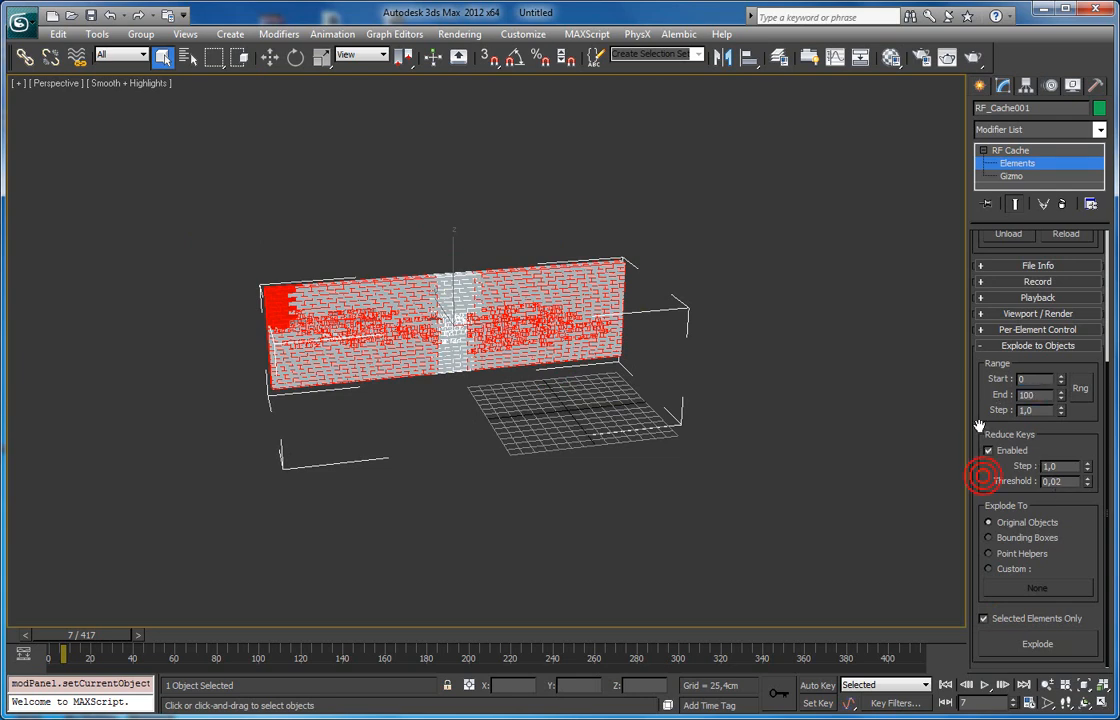
{"action": "left_click", "coordinate": [1040, 645]}
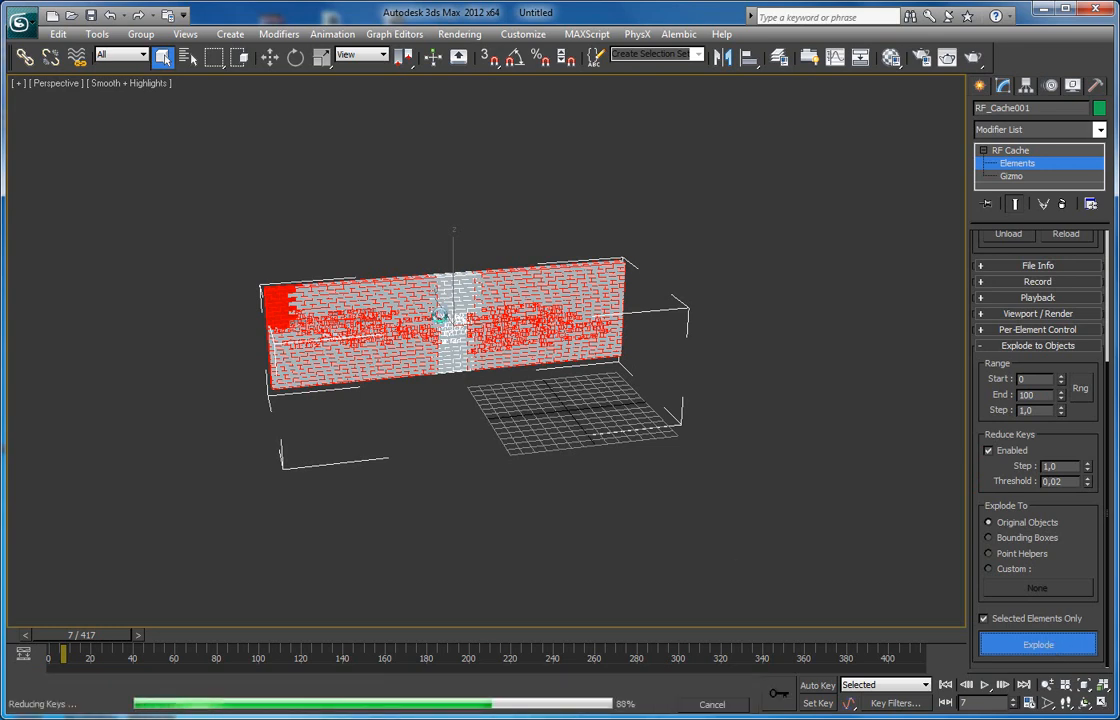
{"action": "key", "text": "w"}
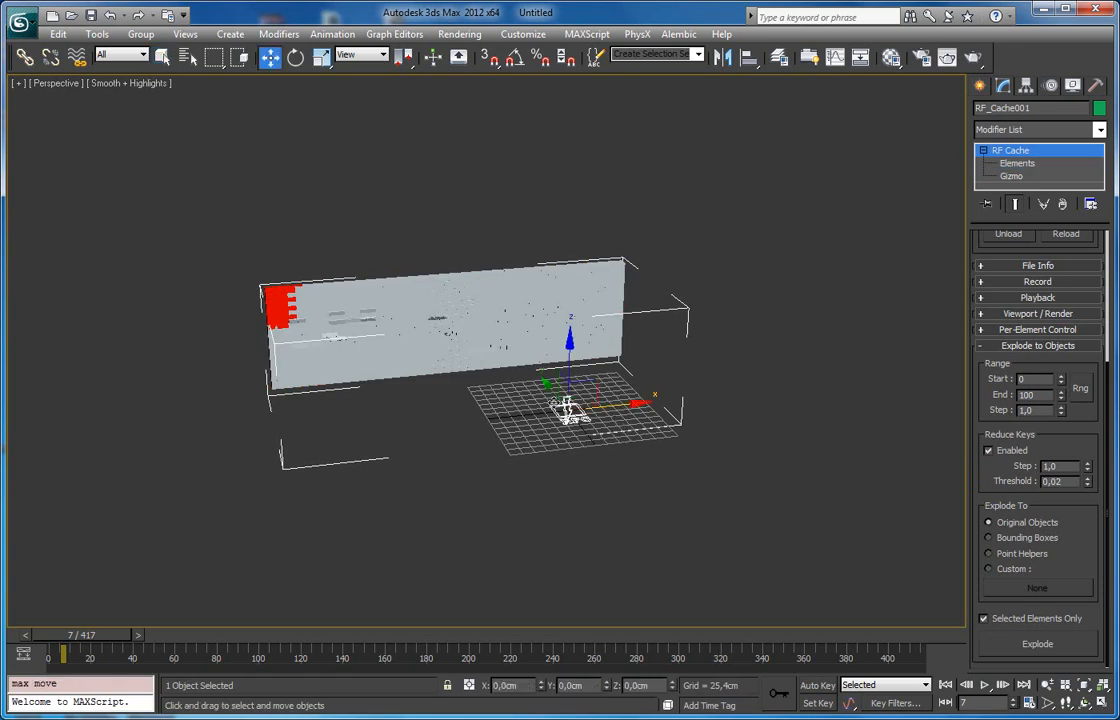
Move the wall cache away from the exploded strip along Y and select a single exploded brick.
{"action": "left_click_drag", "start_coordinate": [546, 384], "coordinate": [518, 452]}
{"action": "key", "text": "z"}
{"action": "middle_click_drag", "start_coordinate": [516, 440], "coordinate": [479, 339]}
{"action": "left_click", "coordinate": [790, 402]}
{"action": "scroll", "coordinate": [790, 402], "scroll_direction": "up", "scroll_amount": 6}
{"action": "left_click", "coordinate": [780, 342]}
{"action": "scroll", "coordinate": [702, 370], "scroll_direction": "down", "scroll_amount": 15}
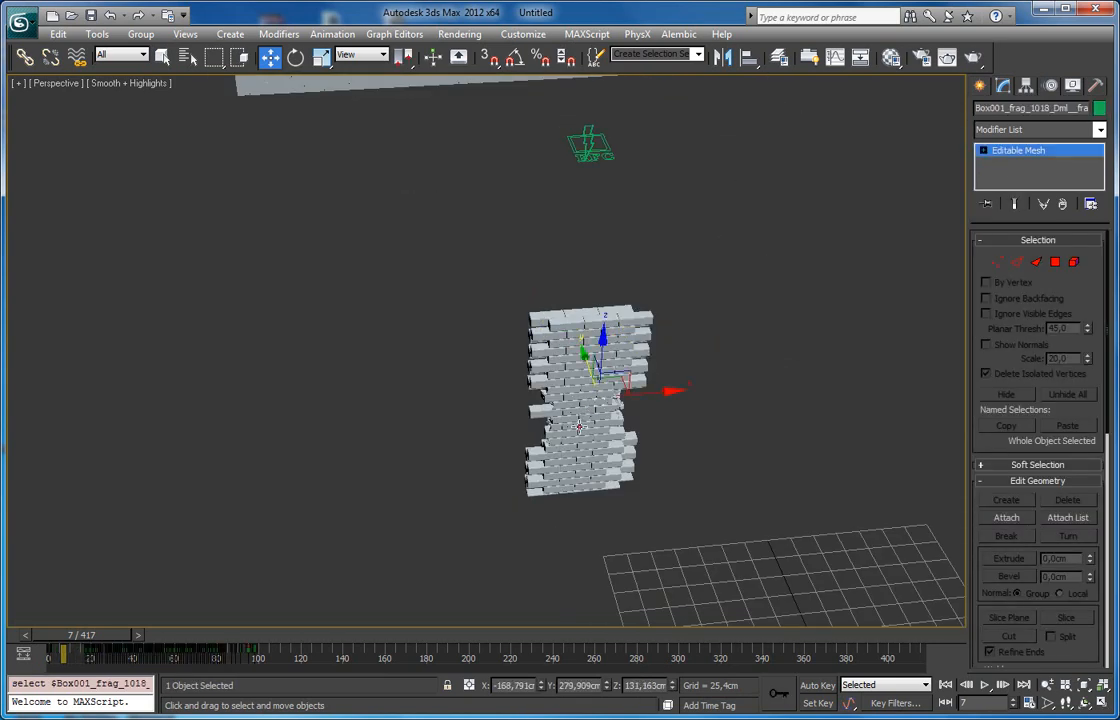
Select all the exploded fragments and scrub the timeline to frame 30 to examine their keyframed motion.
{"action": "mouse_move", "coordinate": [84, 635]}
{"action": "left_mouse_down"}
{"action": "mouse_move", "coordinate": [143, 645]}
{"action": "mouse_move", "coordinate": [75, 645]}
{"action": "left_mouse_up"}
{"action": "key", "text": "w"}
{"action": "middle_click_drag", "start_coordinate": [483, 490], "coordinate": [592, 492], "text": "alt"}
{"action": "left_click_drag", "start_coordinate": [522, 258], "coordinate": [591, 546]}
{"action": "middle_click_drag", "start_coordinate": [591, 546], "coordinate": [570, 512], "text": "alt"}
{"action": "left_click_drag", "start_coordinate": [545, 407], "coordinate": [797, 512]}
{"action": "middle_click_drag", "start_coordinate": [750, 486], "coordinate": [455, 362]}
{"action": "left_click_drag", "start_coordinate": [96, 632], "coordinate": [154, 643]}
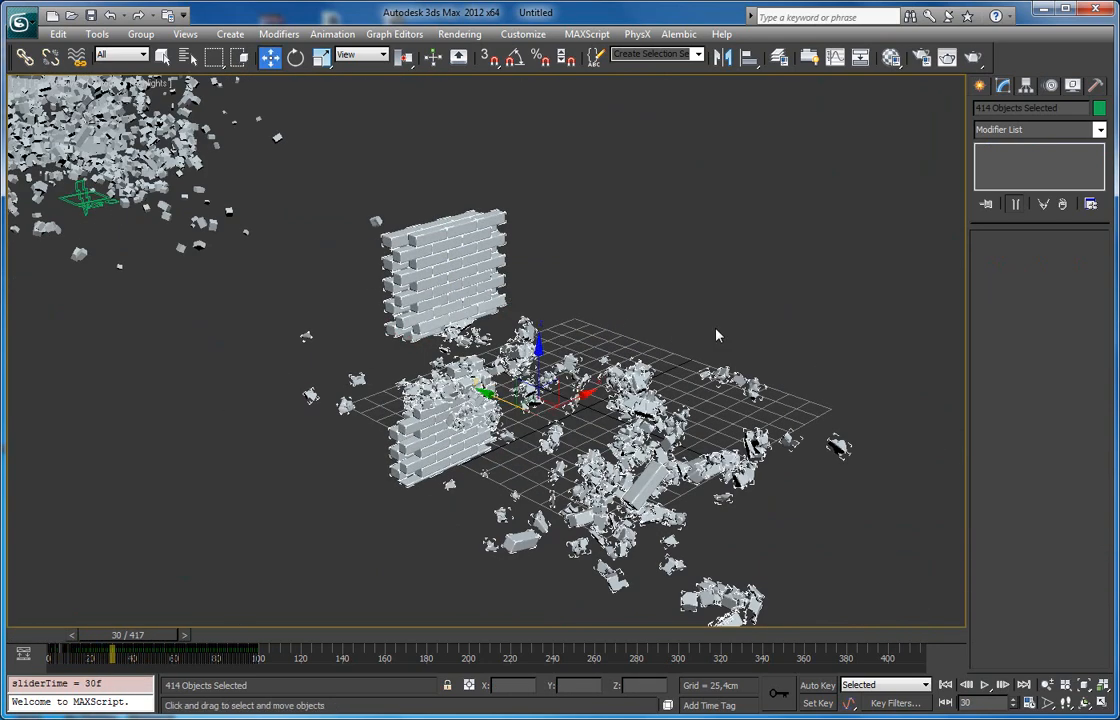
Try moving a single piece of exploded debris at frame 30, then undo it.
{"action": "left_click", "coordinate": [709, 339]}
{"action": "left_click", "coordinate": [619, 378]}
{"action": "scroll", "coordinate": [645, 422], "scroll_direction": "down", "scroll_amount": 4}
{"action": "left_click", "coordinate": [624, 516]}
{"action": "left_click_drag", "start_coordinate": [627, 519], "coordinate": [680, 581]}
{"action": "scroll", "coordinate": [670, 570], "scroll_direction": "down", "scroll_amount": 4}
{"action": "key", "text": "ctrl+z"}
Inspect individual exploded fragments and return the timeline to frame 0.
{"action": "middle_click_drag", "start_coordinate": [403, 422], "coordinate": [460, 402]}
{"action": "left_click", "coordinate": [362, 245]}
{"action": "left_click", "coordinate": [343, 327]}
{"action": "left_click", "coordinate": [343, 327]}
{"action": "middle_click_drag", "start_coordinate": [343, 327], "coordinate": [198, 633], "text": "alt"}
{"action": "left_click_drag", "start_coordinate": [165, 634], "coordinate": [62, 637]}
{"action": "key", "text": "w"}
{"action": "left_click", "coordinate": [251, 379]}
{"action": "scroll", "coordinate": [251, 379], "scroll_direction": "down", "scroll_amount": 6}
{"action": "middle_click_drag", "start_coordinate": [250, 370], "coordinate": [475, 449], "text": "alt"}
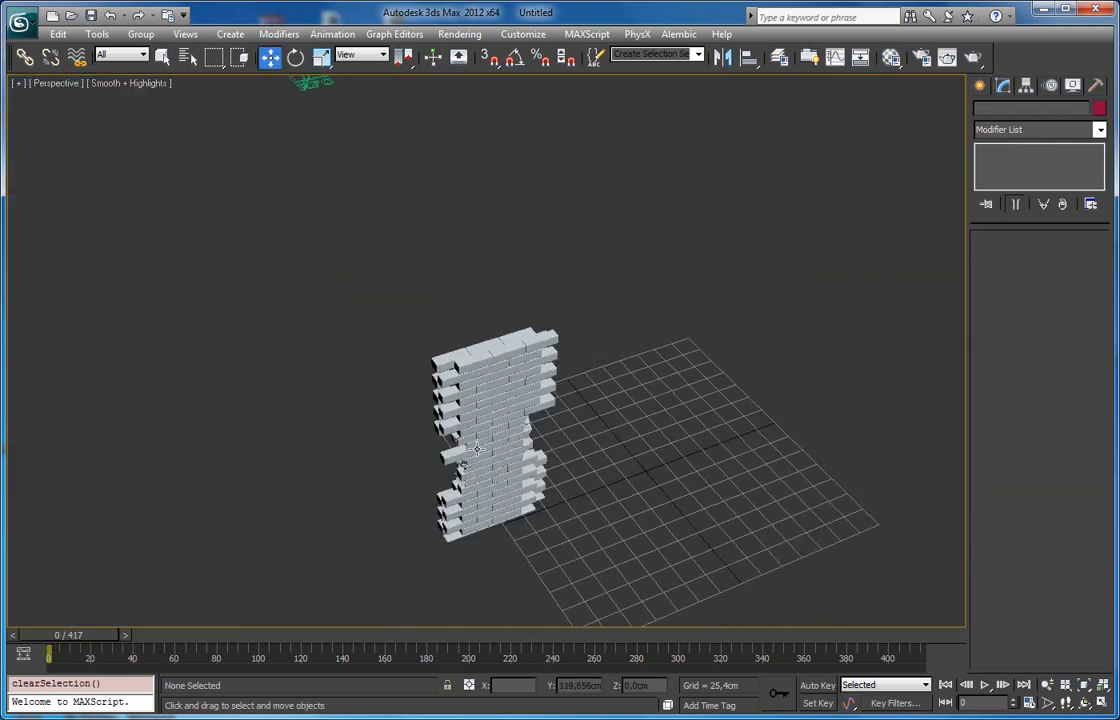
Examine the whole exploded strip beside the wall cache at frame 0, selecting and deselecting its fragments.
{"action": "scroll", "coordinate": [472, 453], "scroll_direction": "down", "scroll_amount": 5}
{"action": "left_click_drag", "start_coordinate": [439, 296], "coordinate": [510, 432]}
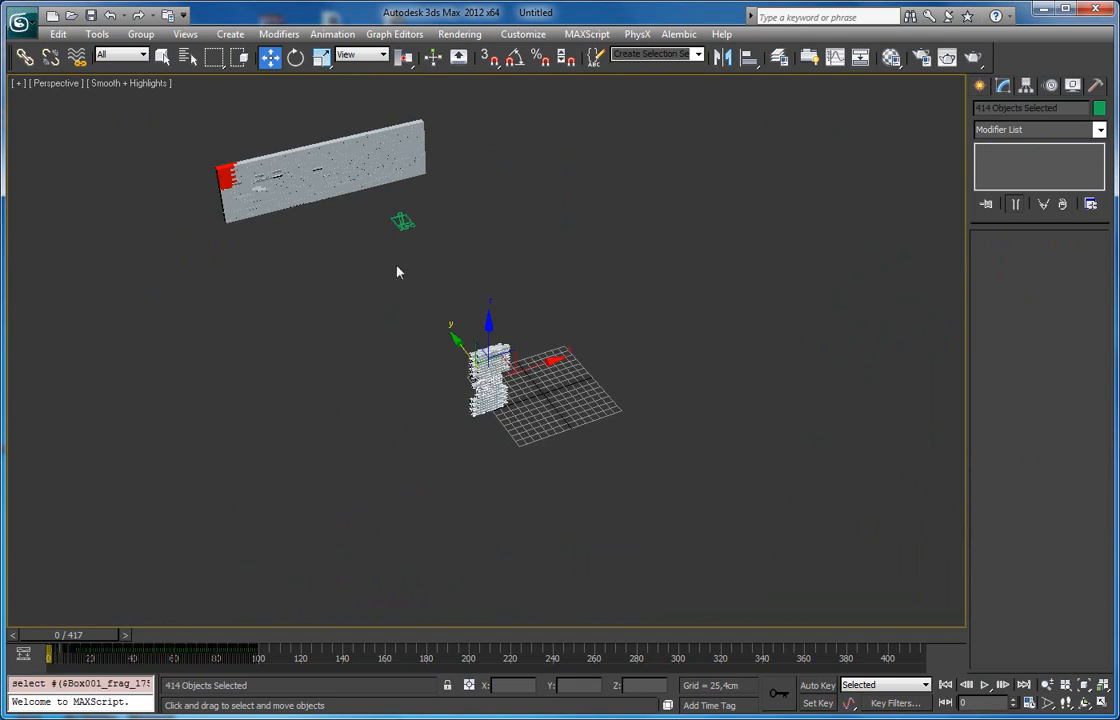
{"action": "left_click", "coordinate": [550, 305]}
{"action": "scroll", "coordinate": [551, 309], "scroll_direction": "up", "scroll_amount": 6}
{"action": "left_click_drag", "start_coordinate": [367, 266], "coordinate": [612, 628]}
{"action": "middle_click_drag", "start_coordinate": [637, 555], "coordinate": [718, 424], "text": "alt"}
{"action": "left_click", "coordinate": [718, 424]}
{"action": "scroll", "coordinate": [717, 419], "scroll_direction": "down", "scroll_amount": 5}
{"action": "scroll", "coordinate": [695, 410], "scroll_direction": "up", "scroll_amount": 2}
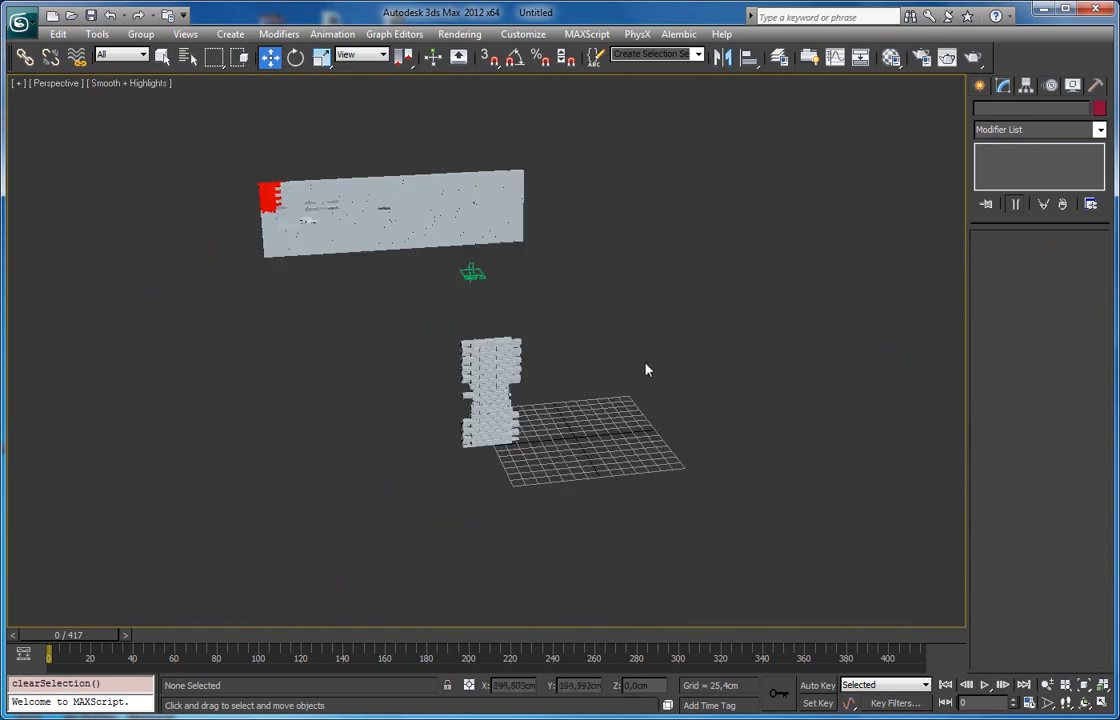
Delete the wall cache and the exploded fragments, and open the RayFire geometry creation category.
{"action": "left_click", "coordinate": [472, 274]}
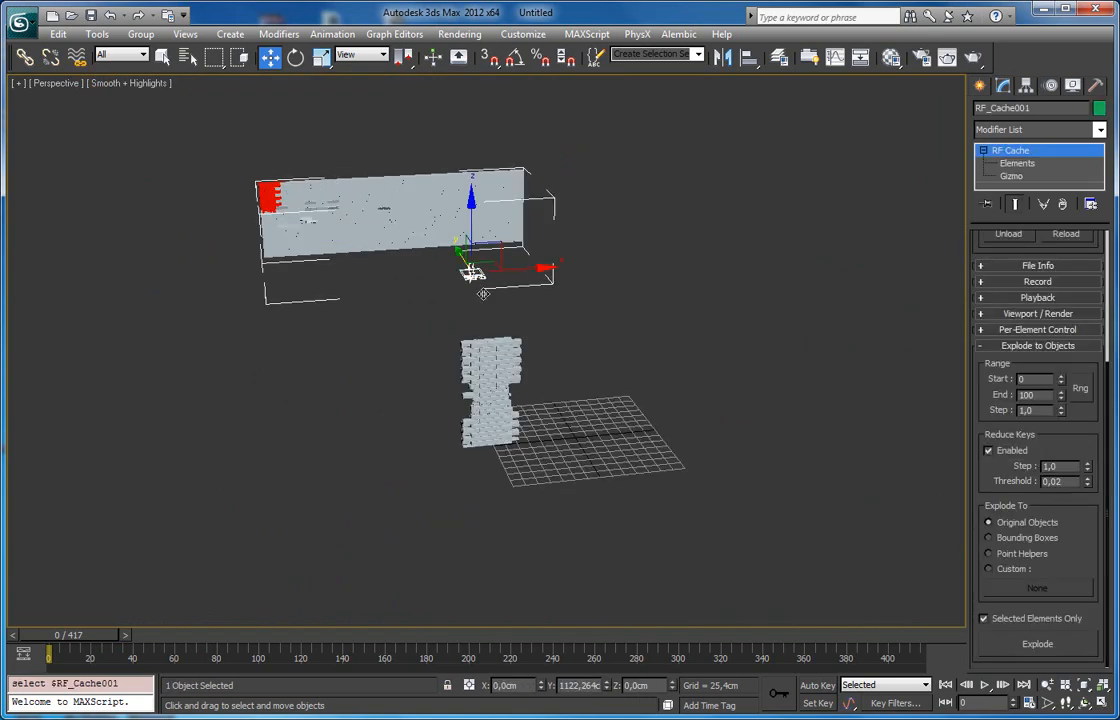
{"action": "key", "text": "Delete"}
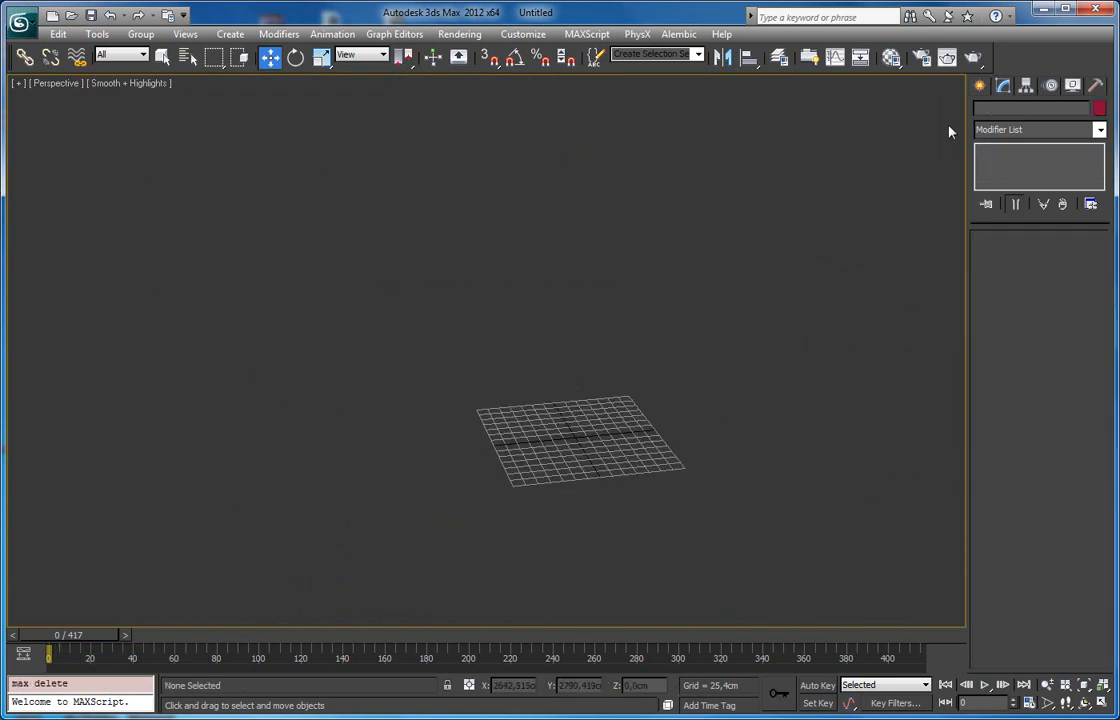
{"action": "left_click", "coordinate": [980, 87]}
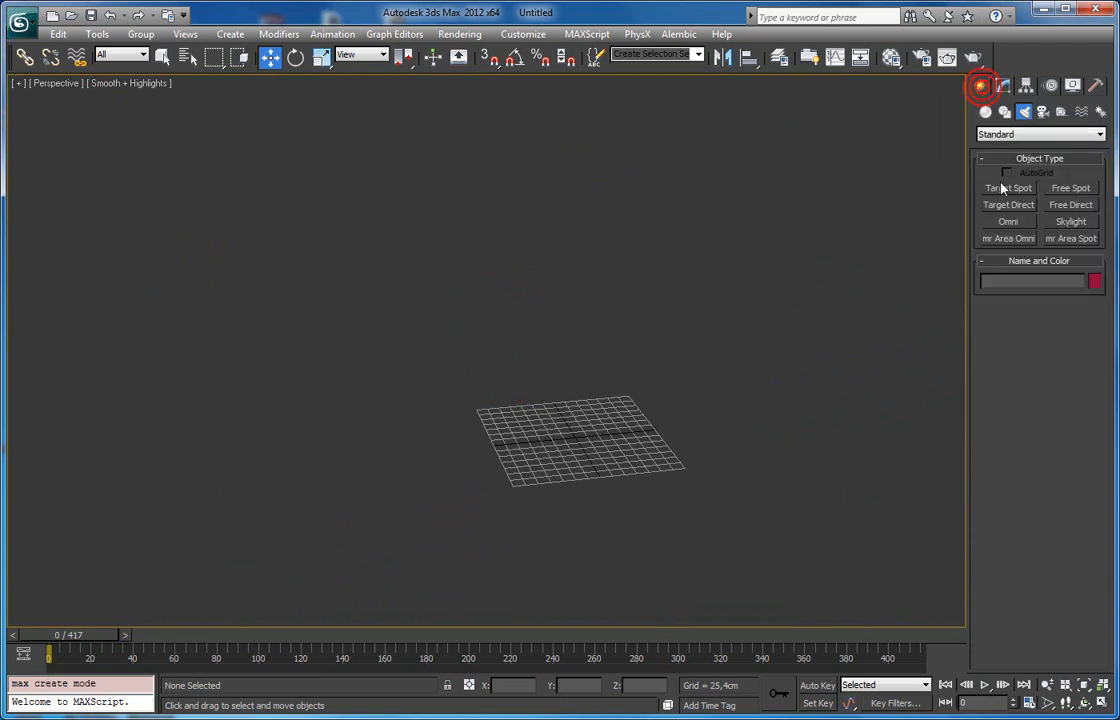
{"action": "left_click", "coordinate": [985, 113]}
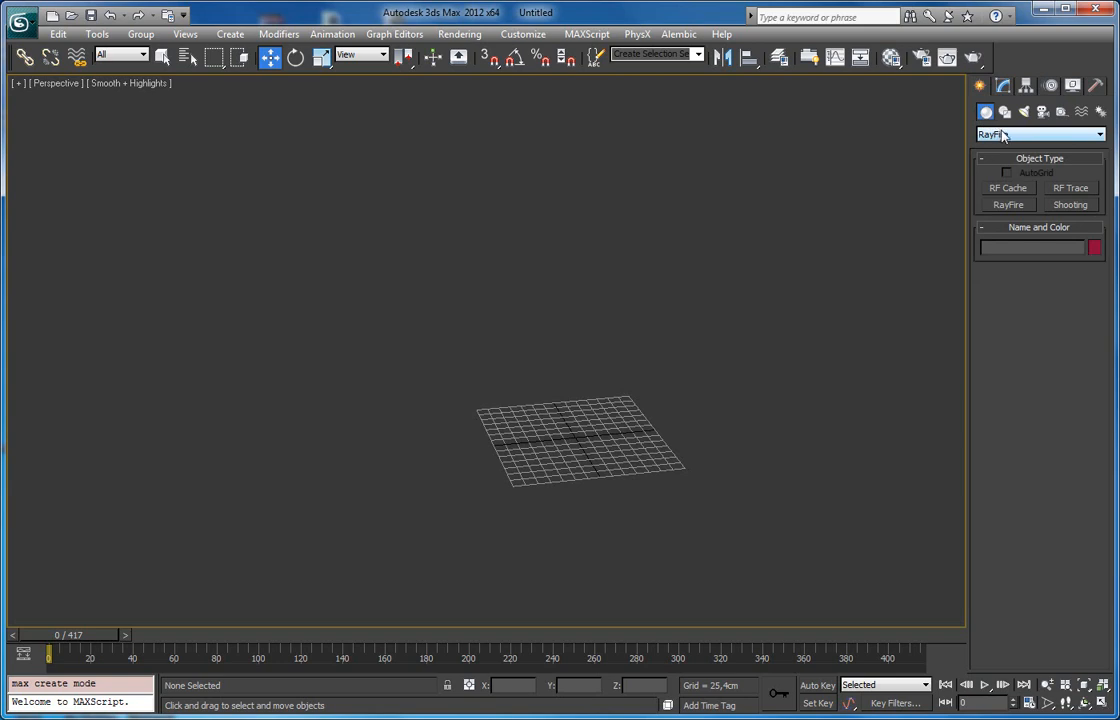
{"action": "left_click", "coordinate": [1040, 134]}
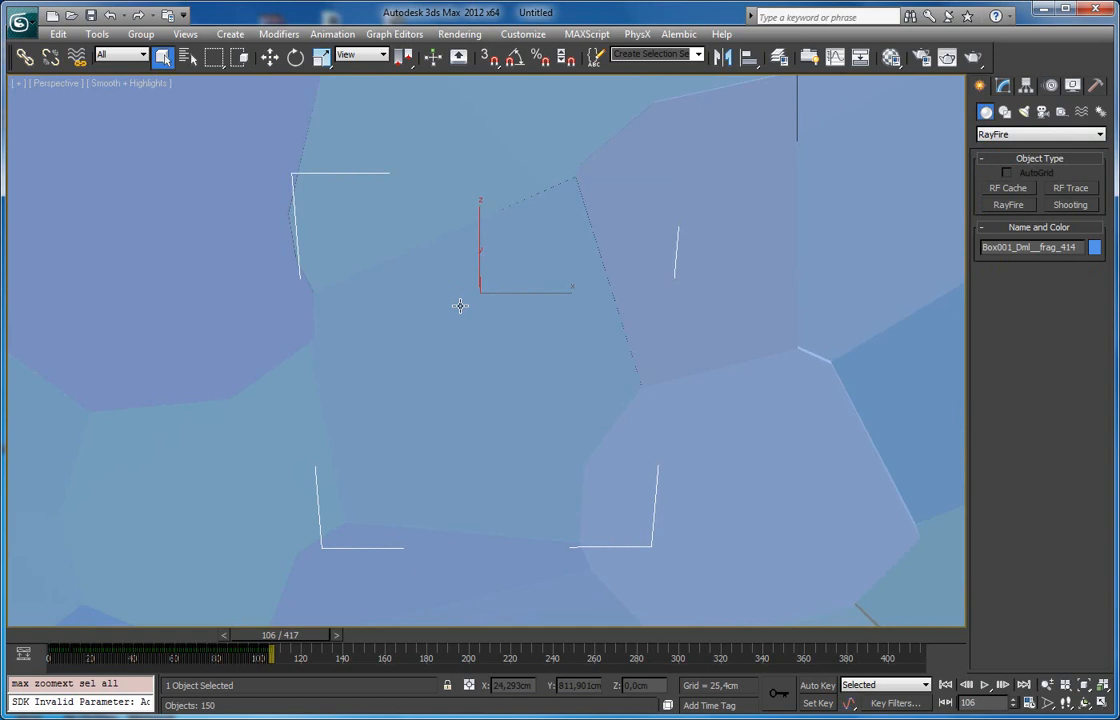
Display edged faces on the fractured wall and return the timeline to frame 0.
{"action": "scroll", "coordinate": [460, 305], "scroll_direction": "down", "scroll_amount": 6}
{"action": "mouse_move", "coordinate": [498, 302]}
{"action": "middle_mouse_down", "text": "alt"}
{"action": "mouse_move", "coordinate": [475, 305]}
{"action": "mouse_move", "coordinate": [365, 252]}
{"action": "mouse_move", "coordinate": [340, 285]}
{"action": "mouse_move", "coordinate": [418, 282]}
{"action": "mouse_move", "coordinate": [440, 305]}
{"action": "mouse_move", "coordinate": [479, 305]}
{"action": "middle_mouse_up", "text": "alt"}
{"action": "key", "text": "F4"}
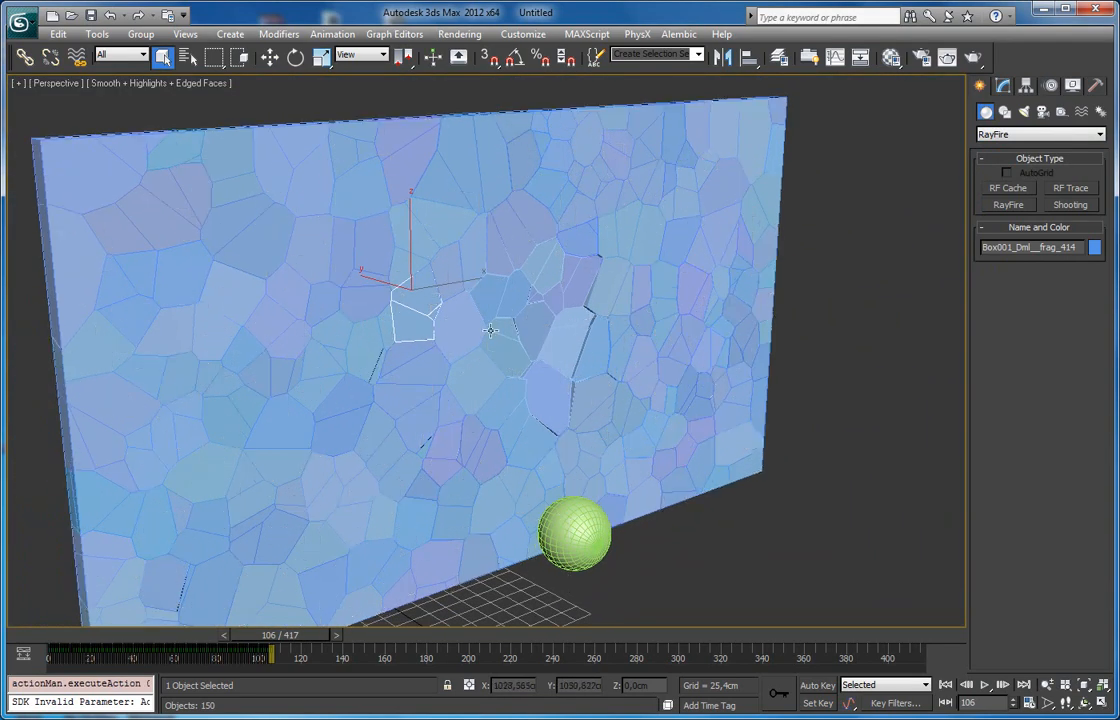
{"action": "left_click_drag", "start_coordinate": [278, 636], "coordinate": [20, 633]}
{"action": "key", "text": "q"}
Select all the wall fragments and assign them the 02 - Default material with its opacity set to 47.
{"action": "left_click_drag", "start_coordinate": [378, 322], "coordinate": [397, 331]}
{"action": "scroll", "coordinate": [390, 322], "scroll_direction": "down", "scroll_amount": 7}
{"action": "left_click_drag", "start_coordinate": [311, 212], "coordinate": [635, 460]}
{"action": "key", "text": "m"}
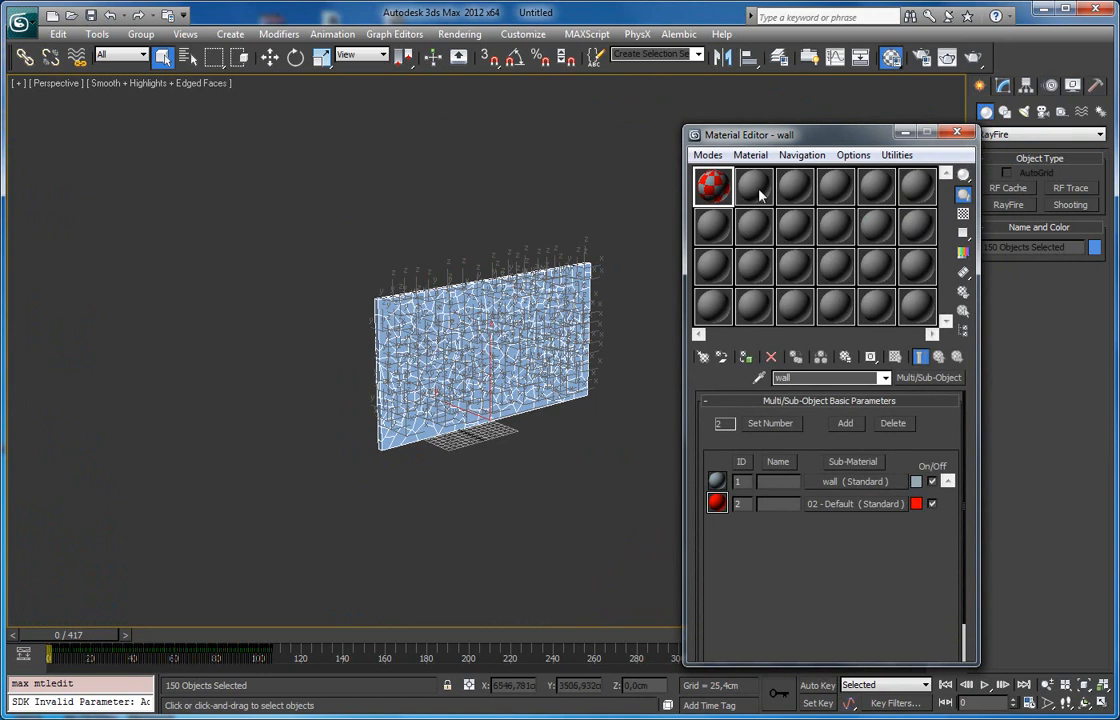
{"action": "left_click", "coordinate": [766, 200]}
{"action": "left_click_drag", "start_coordinate": [920, 517], "coordinate": [921, 555]}
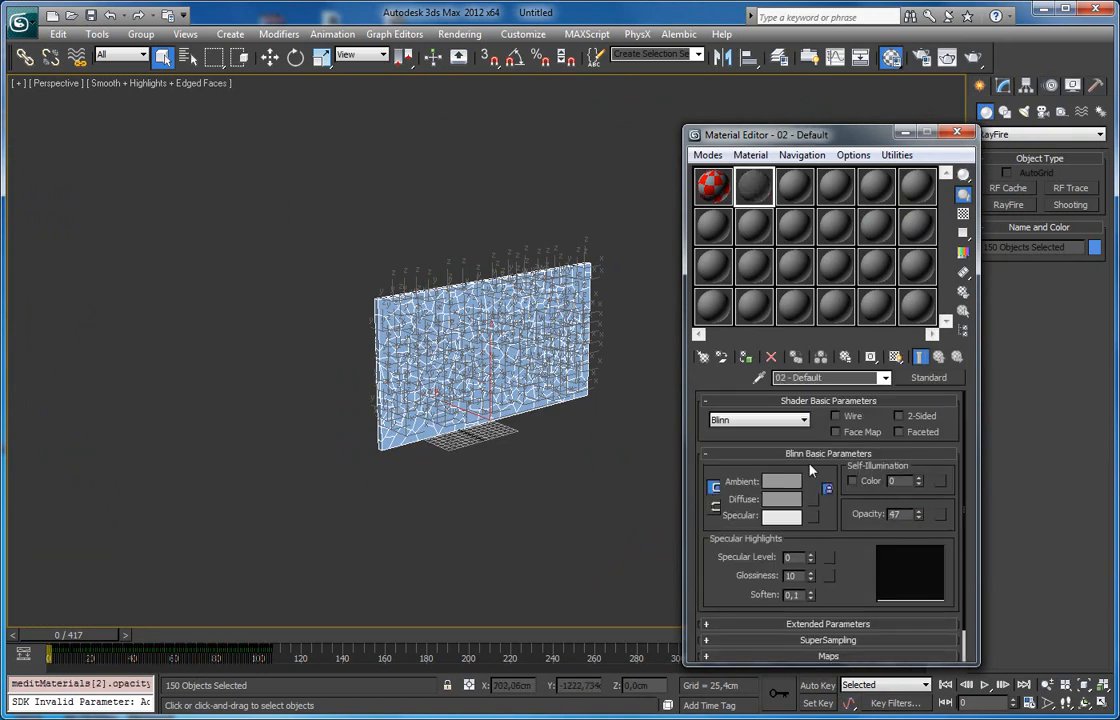
{"action": "left_click", "coordinate": [745, 357]}
{"action": "left_click", "coordinate": [958, 136]}
{"action": "left_click", "coordinate": [918, 210]}
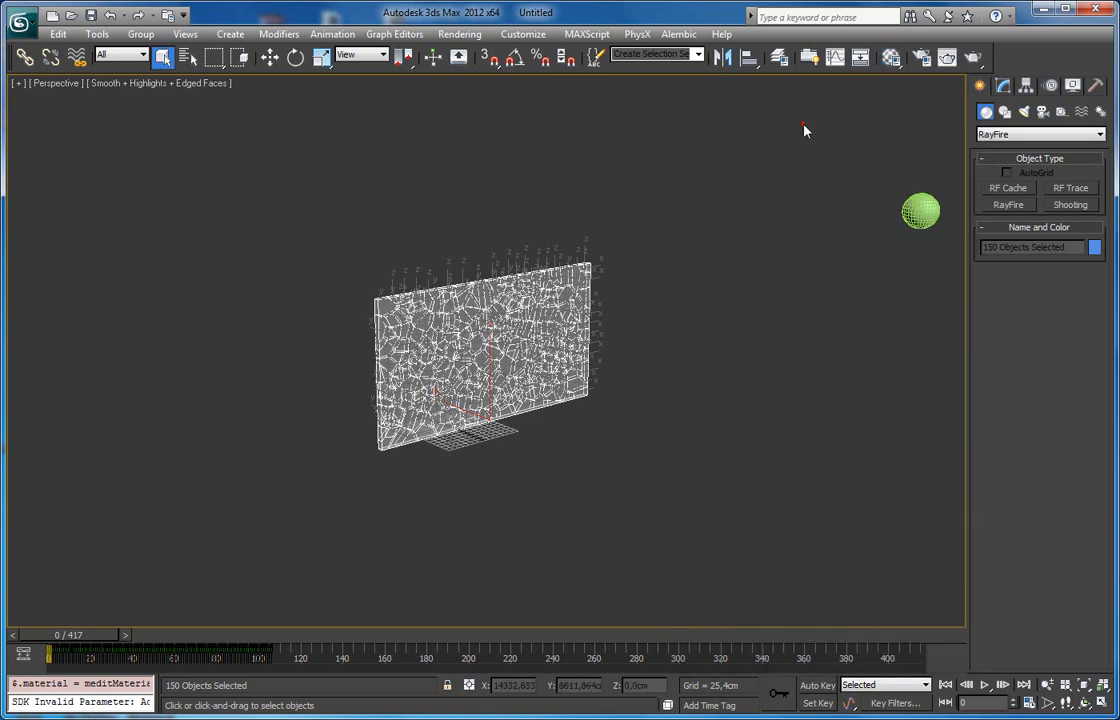
Select the intact solid wall surrounding the fragments and activate the Move tool.
{"action": "key", "text": "z"}
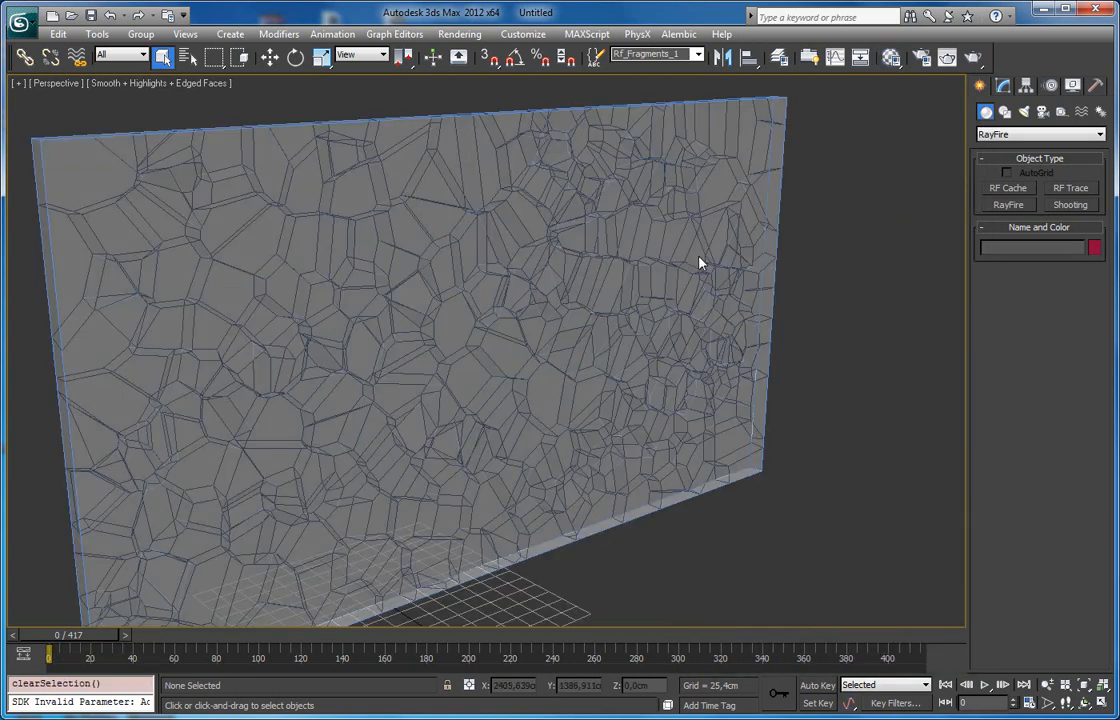
{"action": "left_click", "coordinate": [778, 200]}
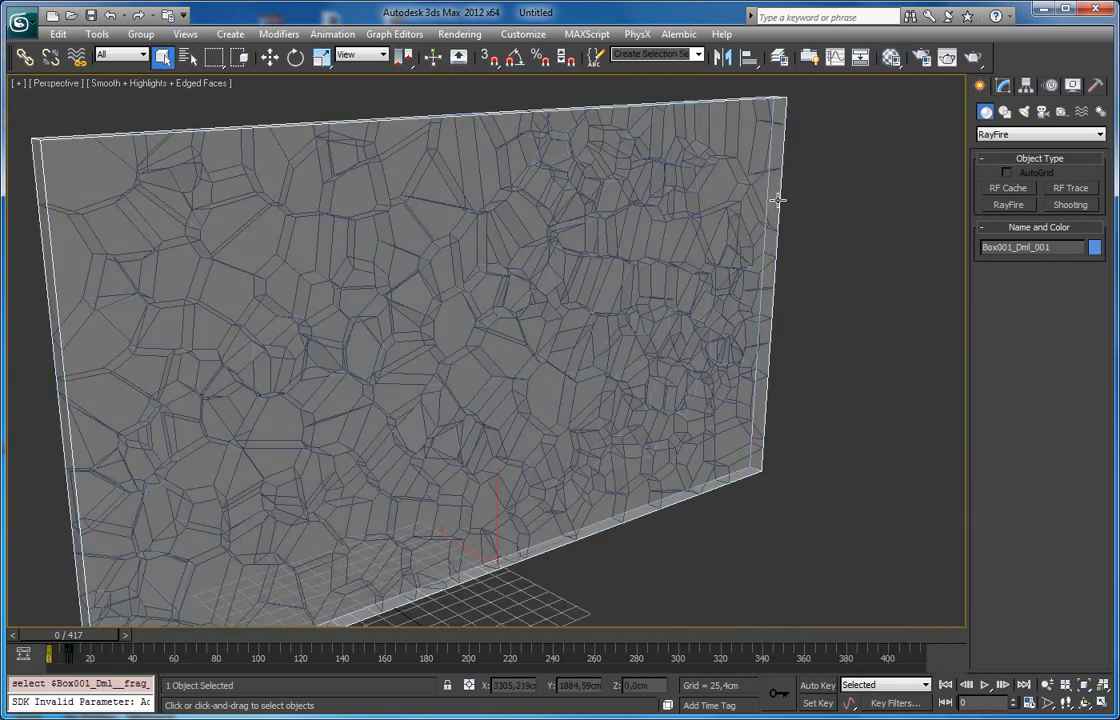
{"action": "scroll", "coordinate": [778, 200], "scroll_direction": "down", "scroll_amount": 5}
{"action": "key", "text": "w"}
{"action": "middle_click_drag", "start_coordinate": [609, 300], "coordinate": [641, 316], "text": "alt"}
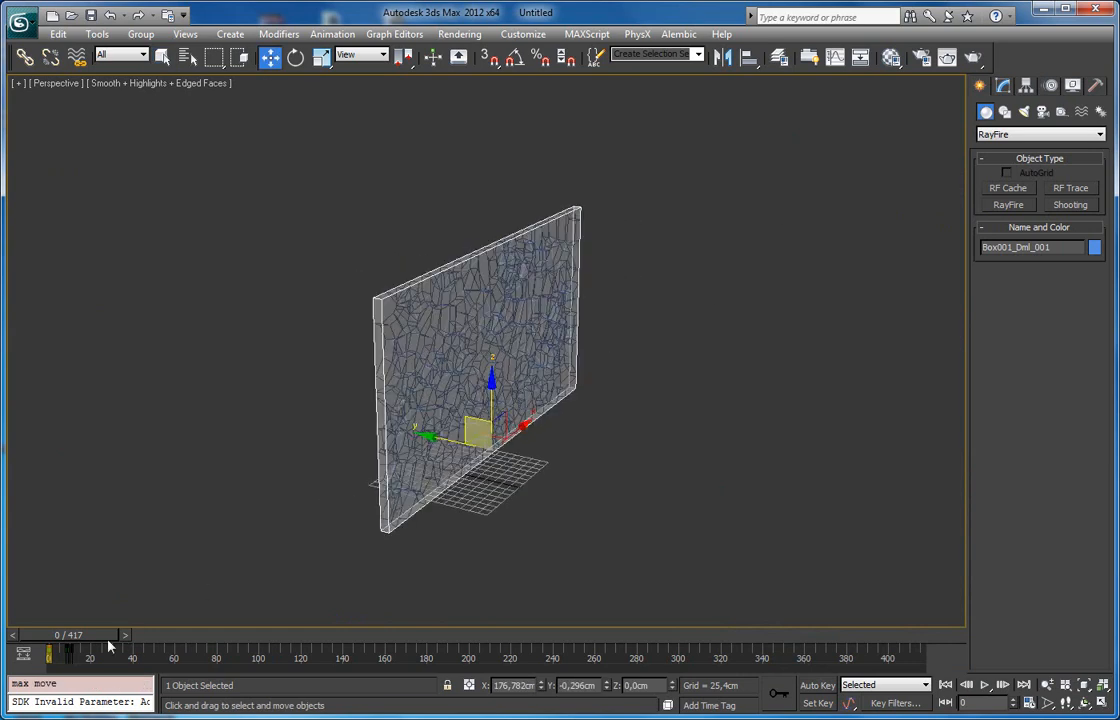
{"action": "middle_click_drag", "start_coordinate": [352, 480], "coordinate": [313, 482], "text": "alt"}
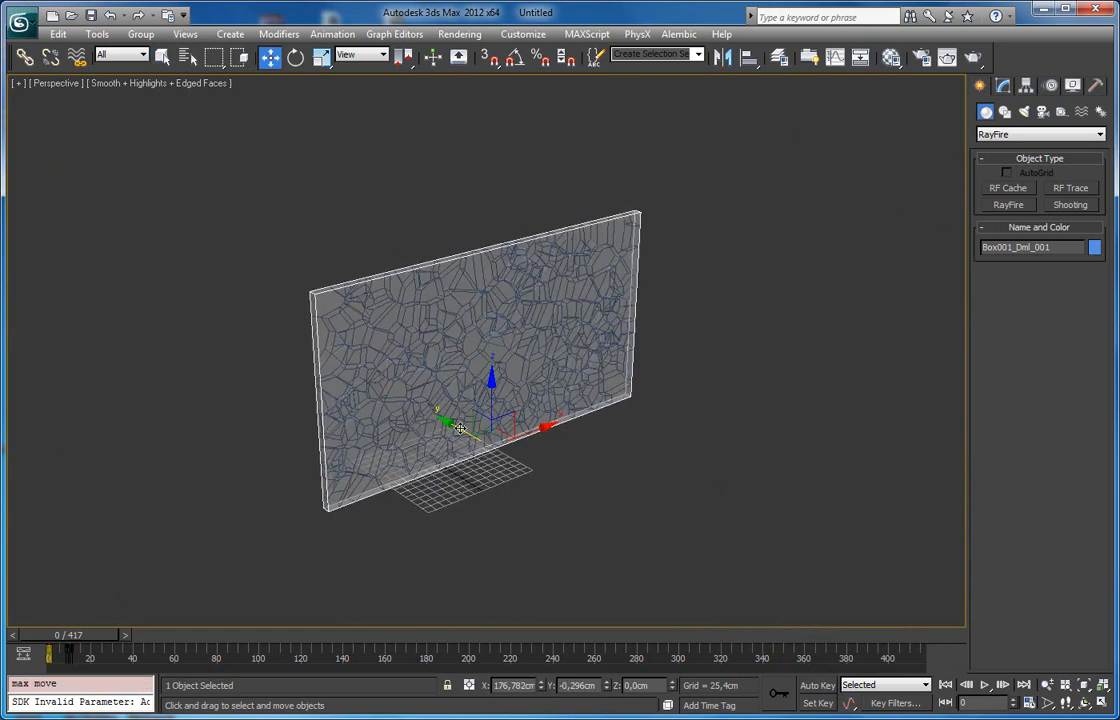
{"action": "left_click_drag", "start_coordinate": [455, 427], "coordinate": [337, 358]}
{"action": "key", "text": "ctrl+z"}
{"action": "key", "text": "ctrl+z"}
Move the intact wall along Y to about 782.5 cm and shorten the timeline to end at frame 121.
{"action": "left_click_drag", "start_coordinate": [452, 426], "coordinate": [298, 333]}
{"action": "middle_click_drag", "start_coordinate": [317, 320], "coordinate": [354, 335], "text": "alt"}
{"action": "right_click_drag", "start_coordinate": [145, 654], "coordinate": [386, 660], "text": "ctrl+alt"}
Scrub to frame 10 and render the perspective view to check which wall is visible before the impact.
{"action": "left_click_drag", "start_coordinate": [92, 634], "coordinate": [148, 636]}
{"action": "middle_click_drag", "start_coordinate": [388, 398], "coordinate": [396, 357]}
{"action": "scroll", "coordinate": [399, 420], "scroll_direction": "up", "scroll_amount": 1}
{"action": "scroll", "coordinate": [400, 422], "scroll_direction": "up", "scroll_amount": 1}
{"action": "scroll", "coordinate": [393, 450], "scroll_direction": "down", "scroll_amount": 1}
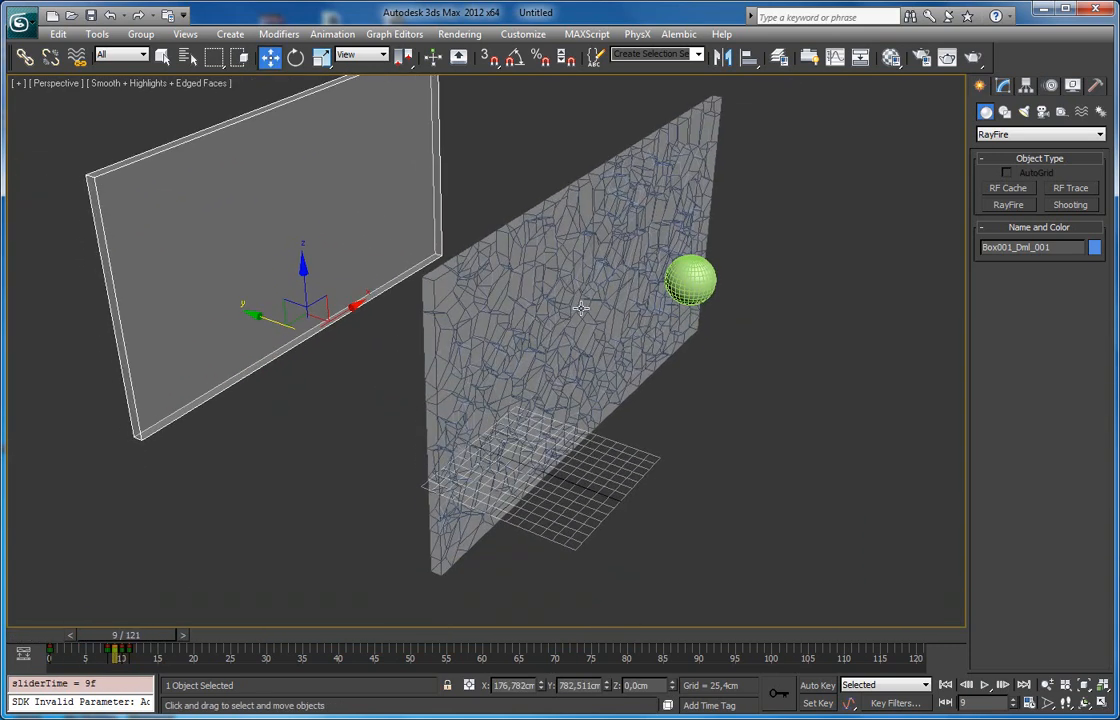
{"action": "left_click_drag", "start_coordinate": [140, 645], "coordinate": [168, 640]}
{"action": "middle_click_drag", "start_coordinate": [753, 188], "coordinate": [783, 207]}
{"action": "key", "text": "shift+q"}
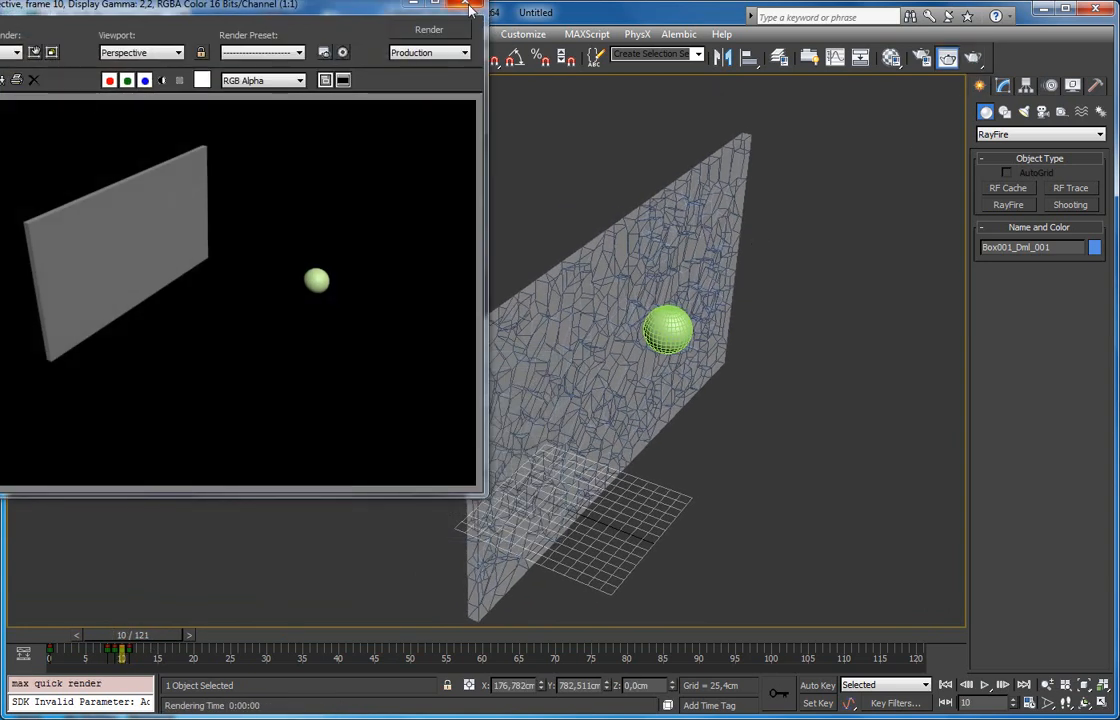
{"action": "left_click", "coordinate": [467, 5]}
Advance to frame 11 and render the perspective view to compare the wall's visibility.
{"action": "left_click", "coordinate": [188, 636]}
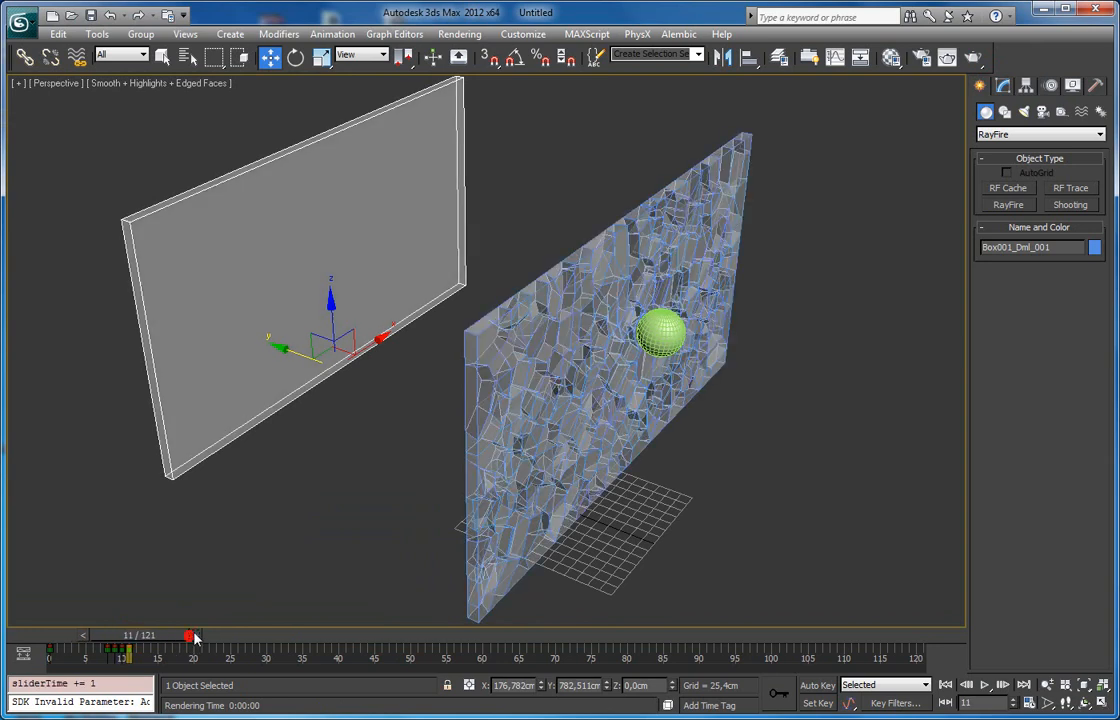
{"action": "left_click", "coordinate": [975, 56]}
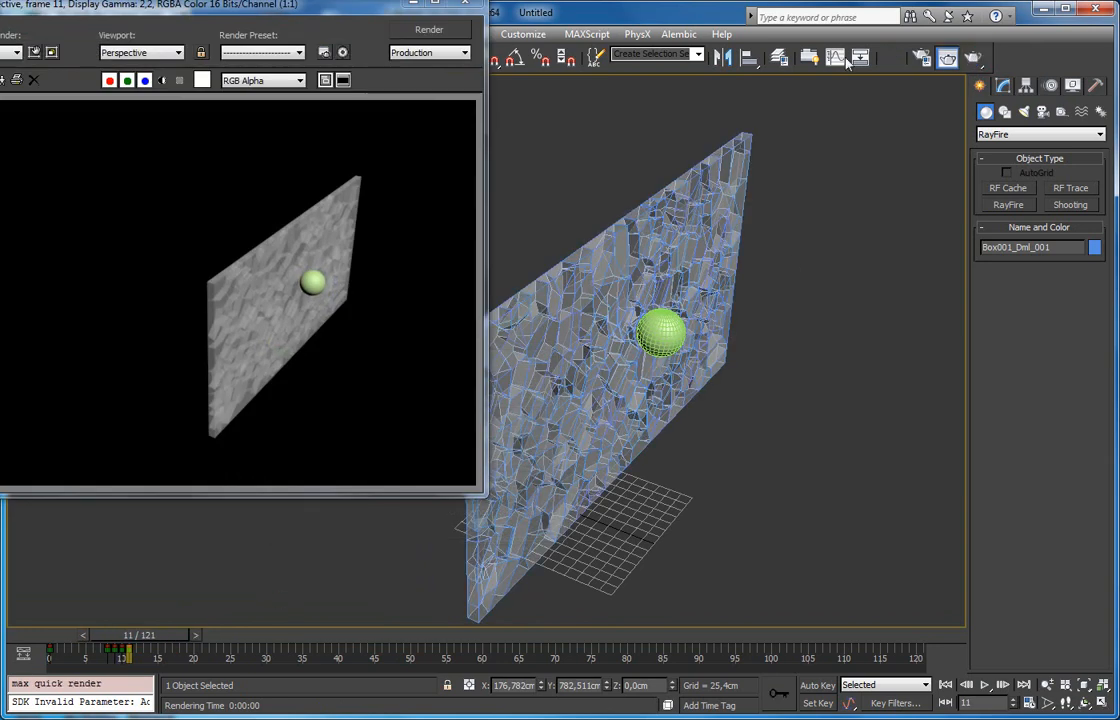
{"action": "left_click", "coordinate": [465, 5]}
Examine the wall fragments up close and render a close-up of them at frame 11.
{"action": "left_click", "coordinate": [601, 283]}
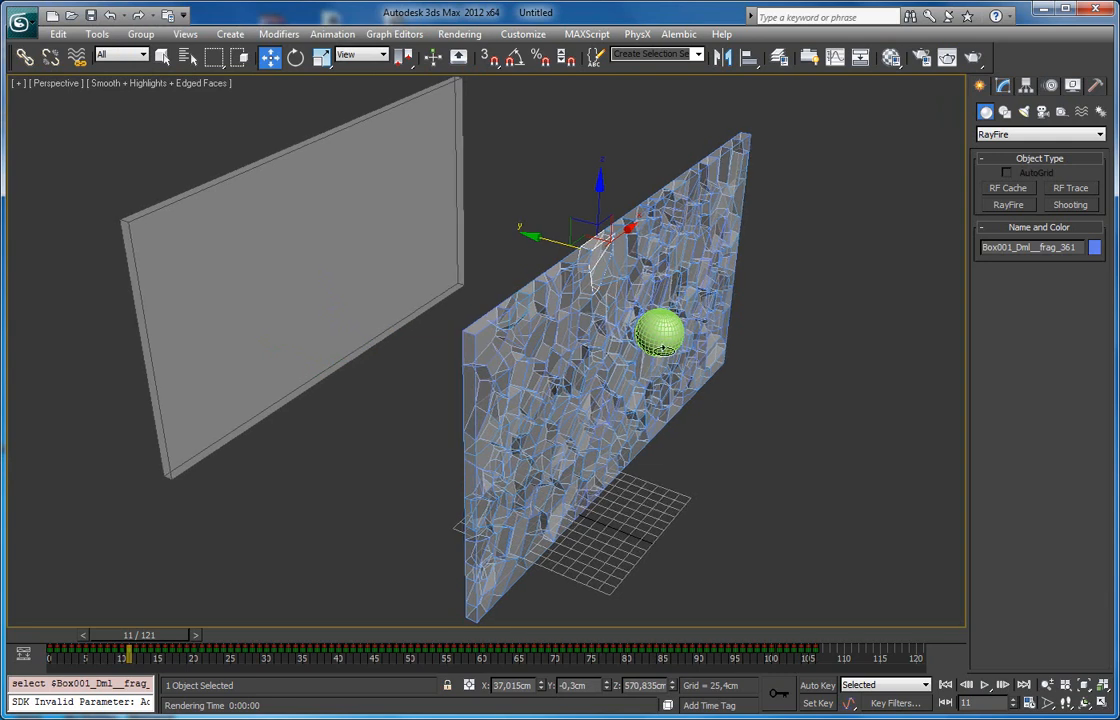
{"action": "scroll", "coordinate": [560, 430], "scroll_direction": "up", "scroll_amount": 8}
{"action": "middle_click_drag", "start_coordinate": [545, 325], "coordinate": [575, 405]}
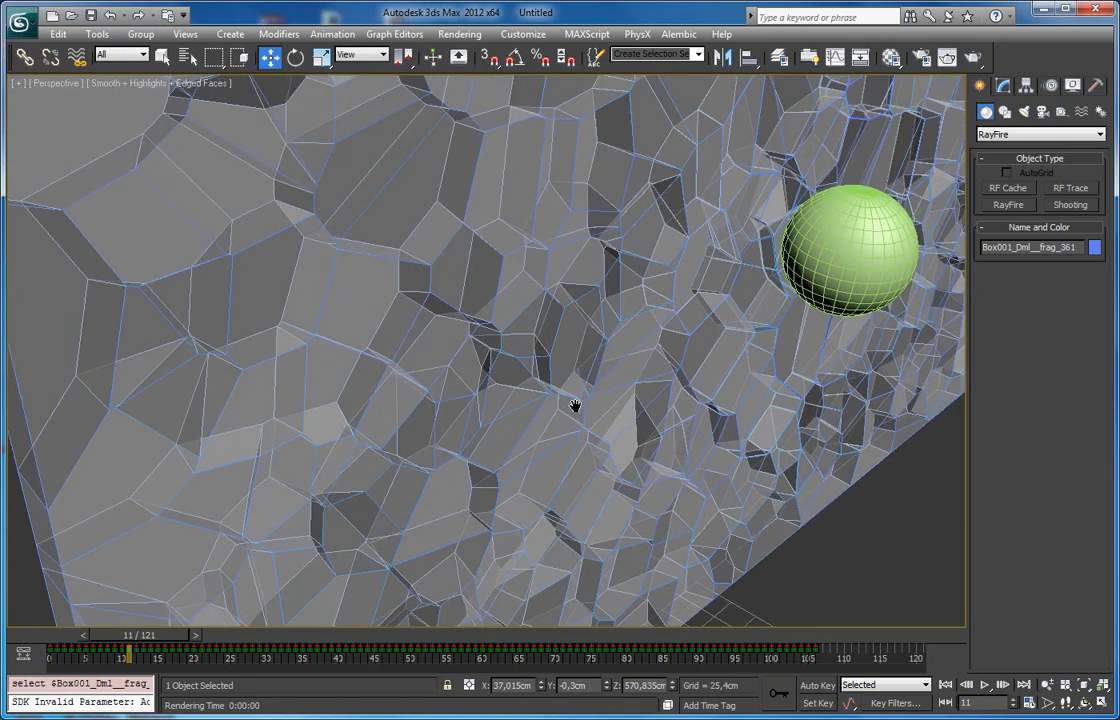
{"action": "scroll", "coordinate": [309, 269], "scroll_direction": "down", "scroll_amount": 3}
{"action": "middle_click_drag", "start_coordinate": [464, 383], "coordinate": [426, 290], "text": "alt"}
{"action": "left_click", "coordinate": [973, 57]}
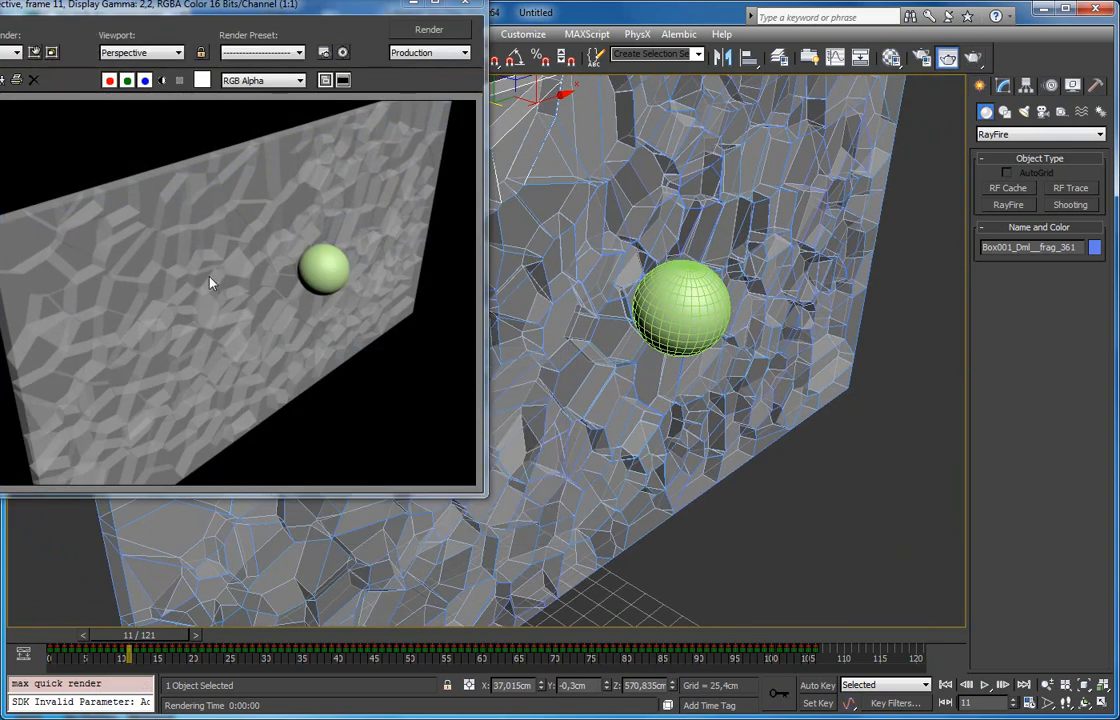
{"action": "left_click", "coordinate": [465, 3]}
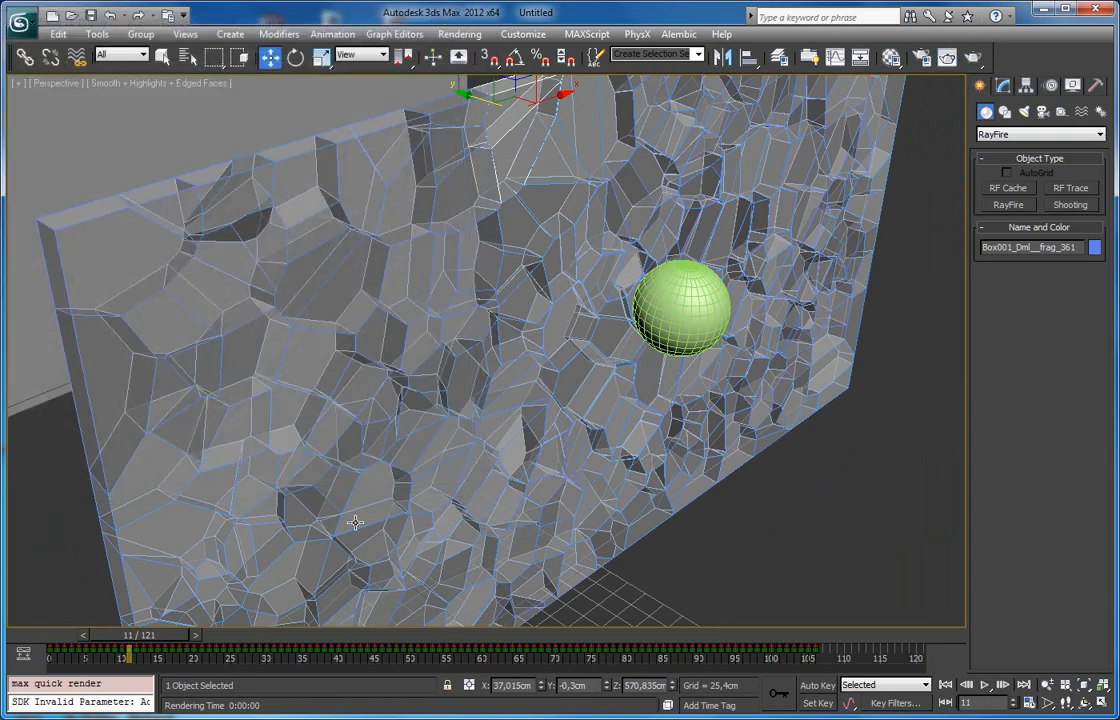
Move the intact wall back along Y until it coincides with the fractured wall.
{"action": "left_click", "coordinate": [385, 374]}
{"action": "scroll", "coordinate": [385, 373], "scroll_direction": "down", "scroll_amount": 3}
{"action": "left_click", "coordinate": [292, 300]}
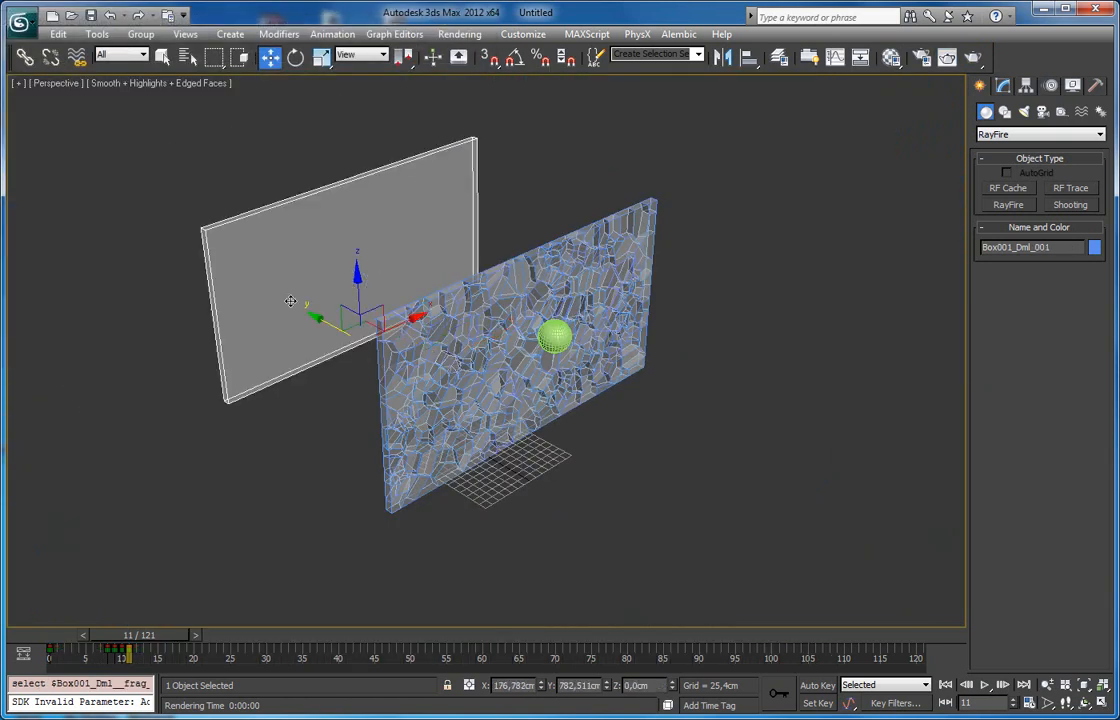
{"action": "scroll", "coordinate": [281, 326], "scroll_direction": "up", "scroll_amount": 2}
{"action": "middle_click_drag", "start_coordinate": [240, 322], "coordinate": [322, 321], "text": "alt"}
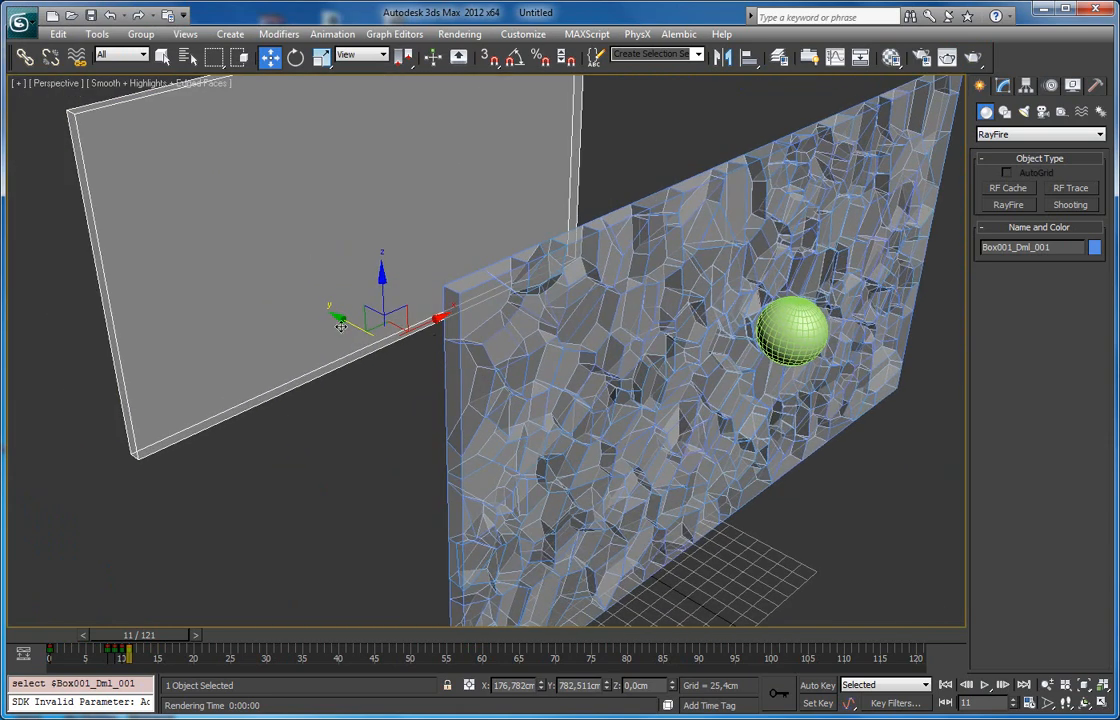
{"action": "left_click_drag", "start_coordinate": [348, 325], "coordinate": [651, 467]}
{"action": "left_click", "coordinate": [522, 292]}
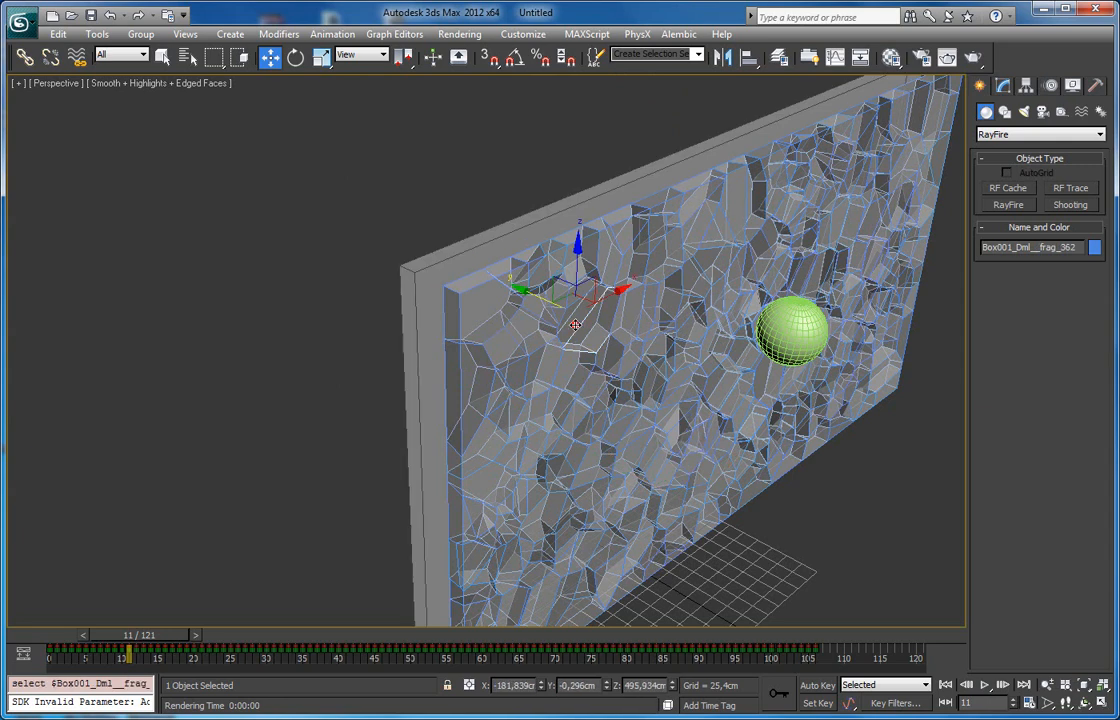
{"action": "middle_click_drag", "start_coordinate": [598, 315], "coordinate": [527, 205]}
{"action": "left_click", "coordinate": [239, 174]}
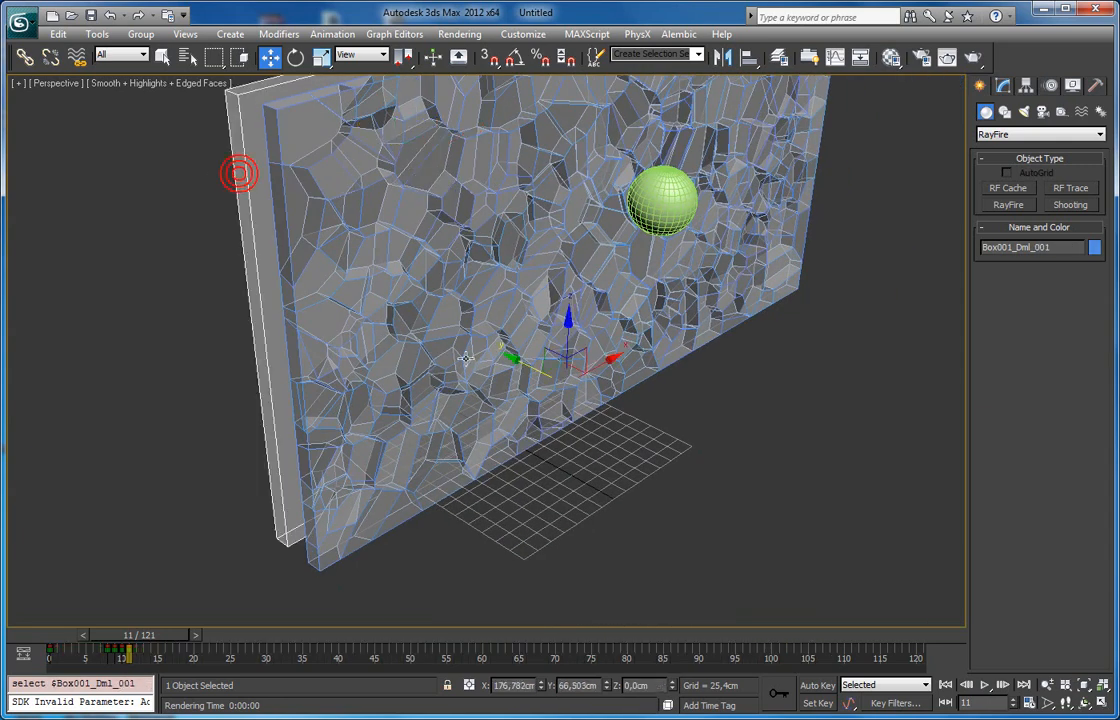
{"action": "left_click_drag", "start_coordinate": [516, 363], "coordinate": [549, 378]}
Select the sphere and assign it the 07 - Default material.
{"action": "left_click", "coordinate": [660, 200]}
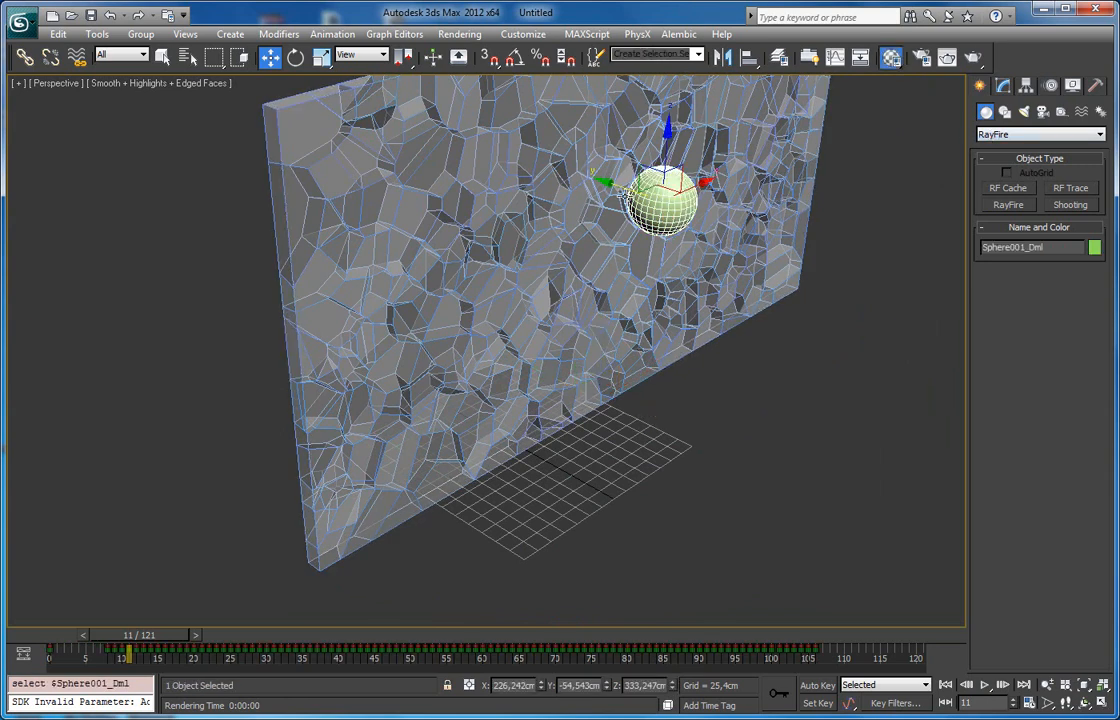
{"action": "key", "text": "m"}
{"action": "left_click", "coordinate": [720, 231]}
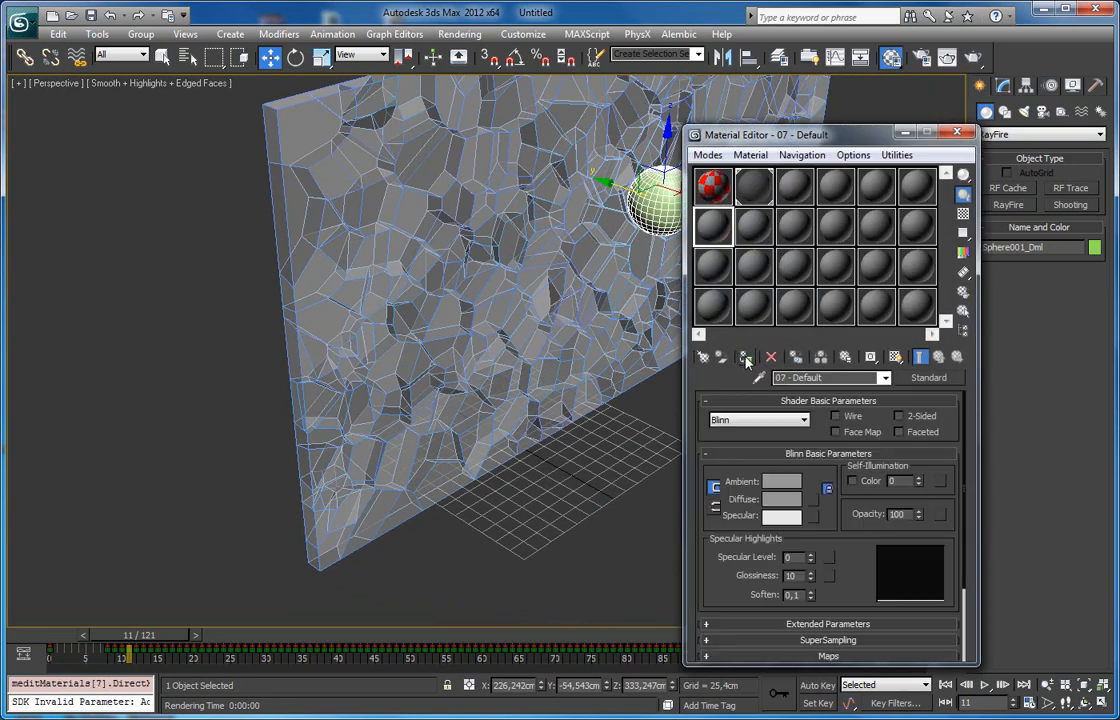
{"action": "left_click", "coordinate": [746, 358]}
{"action": "left_click", "coordinate": [957, 134]}
Create an RF Cache object from the RayFire category on the ground behind the fractured wall.
{"action": "left_click", "coordinate": [1000, 134]}
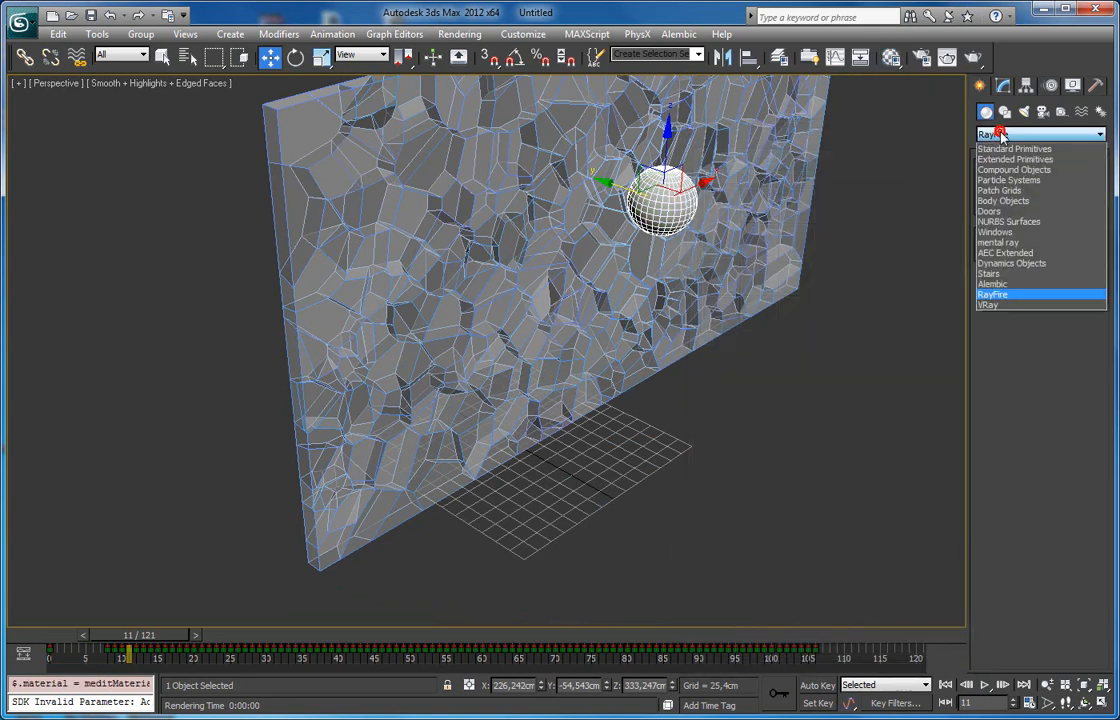
{"action": "left_click", "coordinate": [996, 296]}
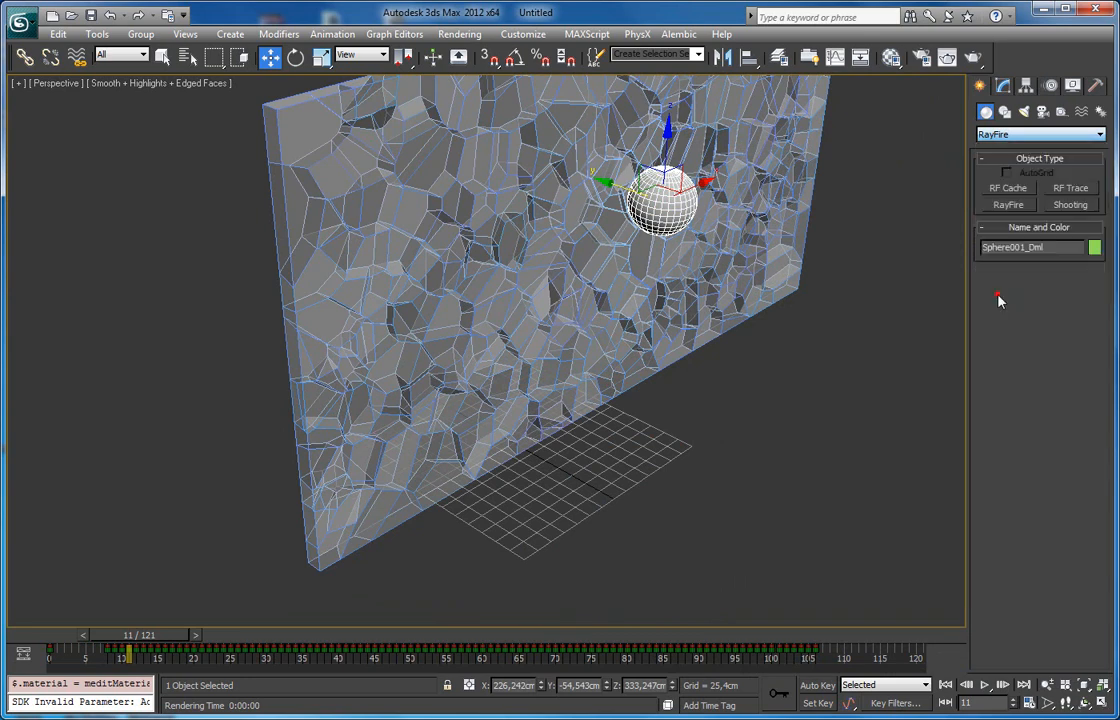
{"action": "left_click", "coordinate": [1012, 191]}
{"action": "left_click_drag", "start_coordinate": [120, 313], "coordinate": [122, 299]}
{"action": "middle_click_drag", "start_coordinate": [422, 258], "coordinate": [460, 330]}
{"action": "scroll", "coordinate": [445, 270], "scroll_direction": "down", "scroll_amount": 5}
{"action": "right_click", "coordinate": [430, 180]}
{"action": "middle_click_drag", "start_coordinate": [447, 241], "coordinate": [500, 256], "text": "alt"}
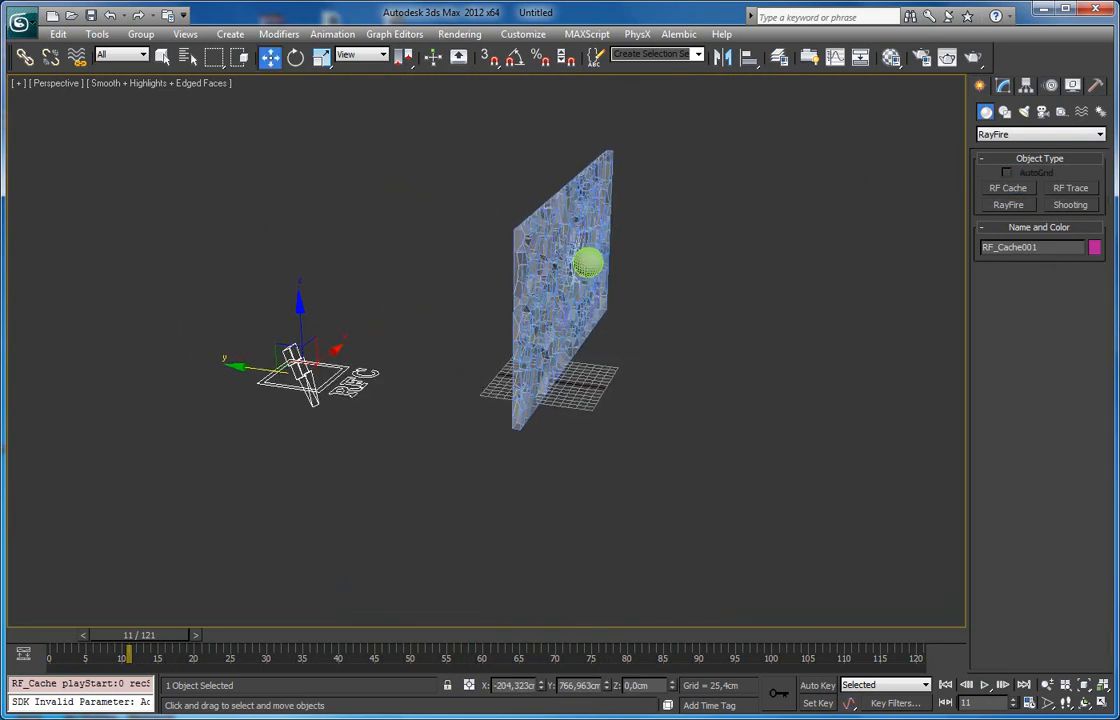
Add the sphere, the intact wall and all wall fragments to the RF Cache record nodes.
{"action": "left_click", "coordinate": [1004, 86]}
{"action": "left_click_drag", "start_coordinate": [995, 382], "coordinate": [990, 455]}
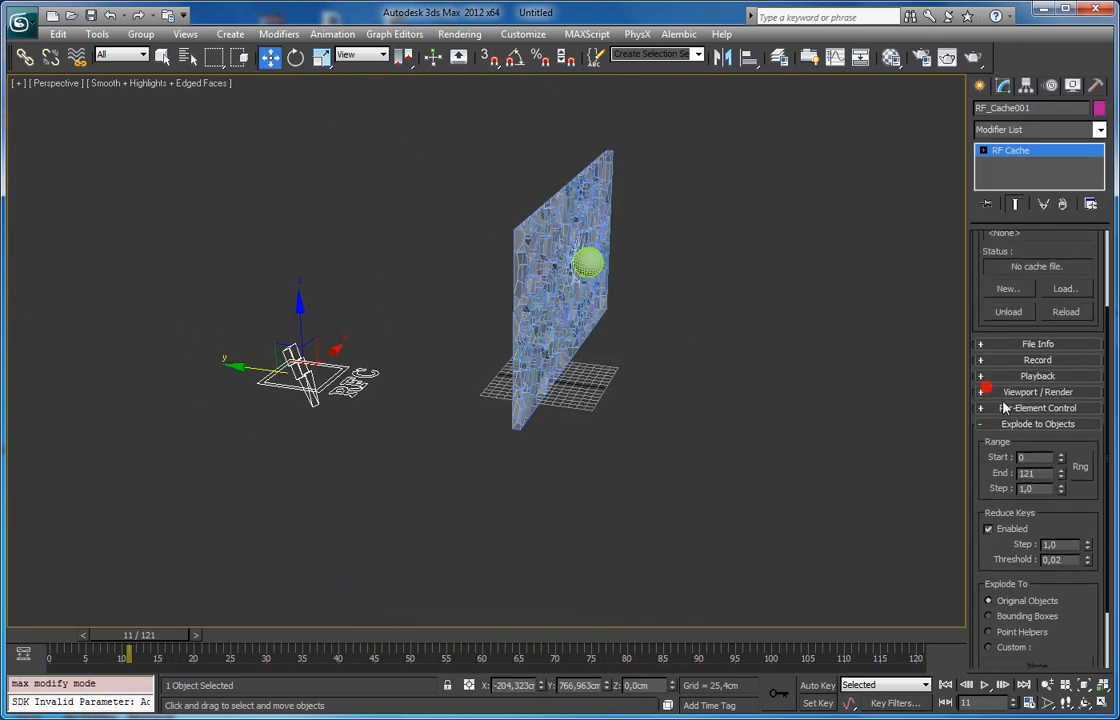
{"action": "left_click", "coordinate": [1030, 360]}
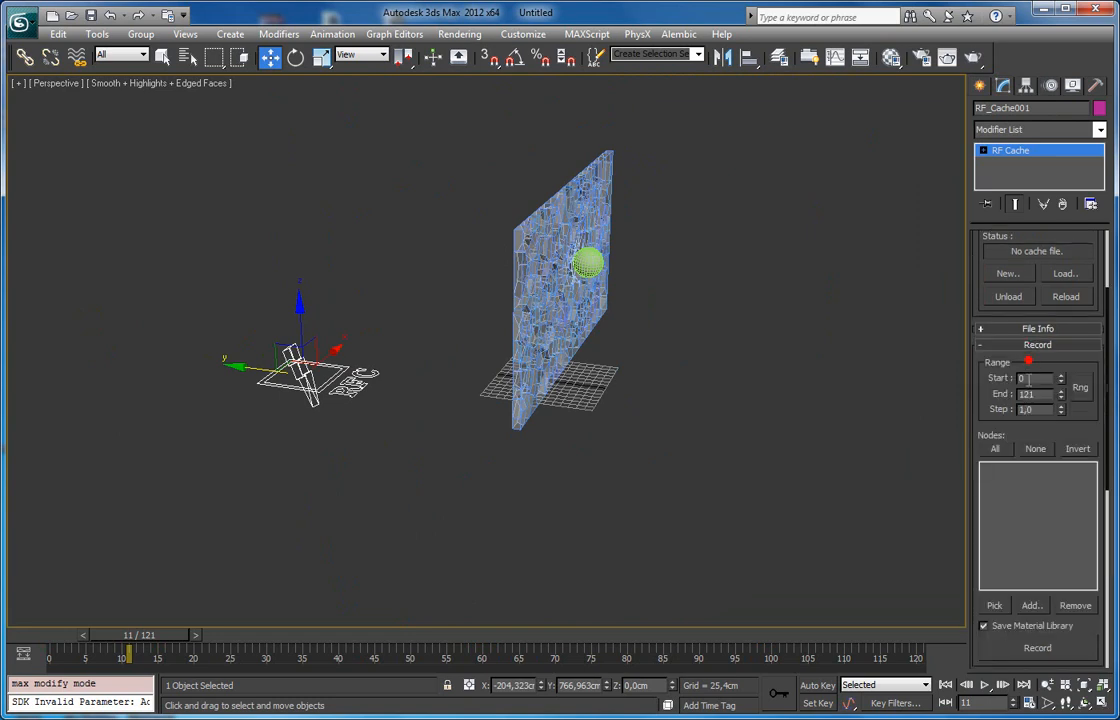
{"action": "left_click", "coordinate": [1030, 606]}
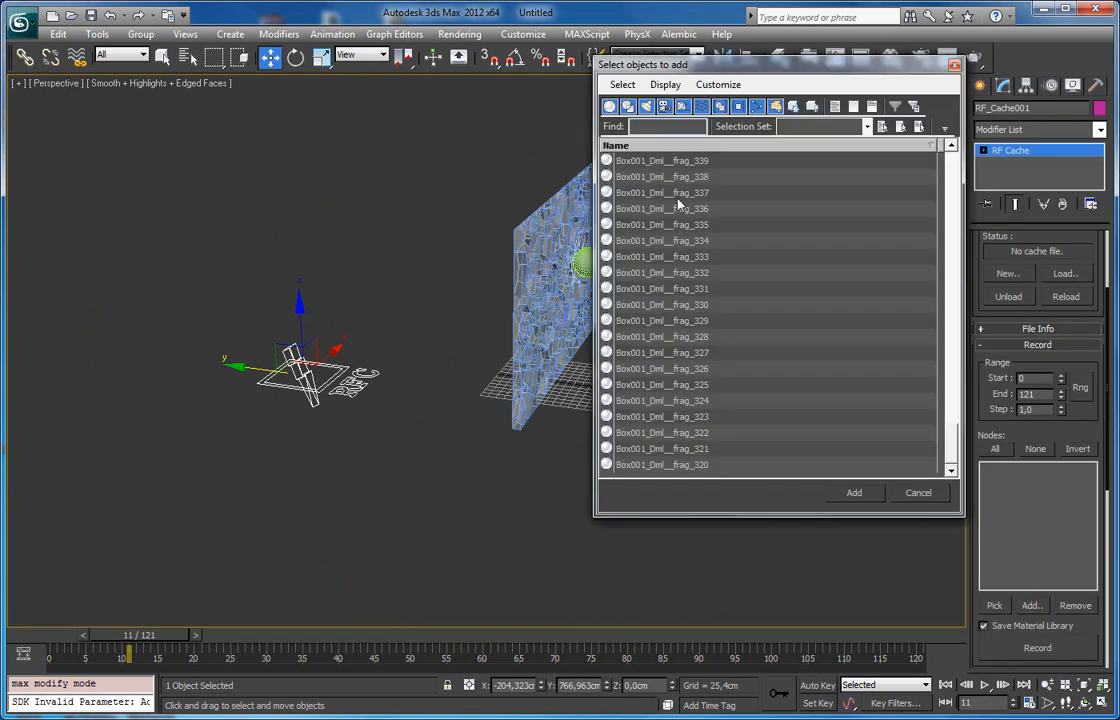
{"action": "left_click", "coordinate": [694, 466], "text": "shift"}
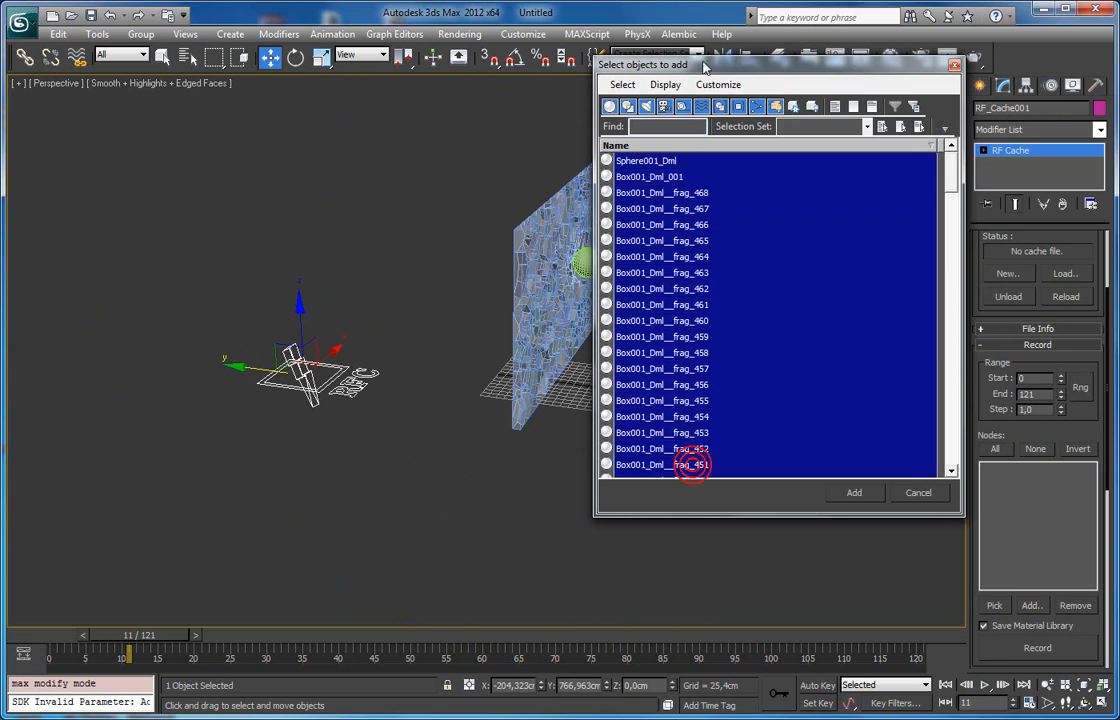
{"action": "left_click", "coordinate": [667, 165], "text": "ctrl"}
{"action": "left_click", "coordinate": [666, 167], "text": "ctrl"}
{"action": "left_click", "coordinate": [666, 167], "text": "ctrl"}
{"action": "left_click", "coordinate": [665, 166], "text": "ctrl"}
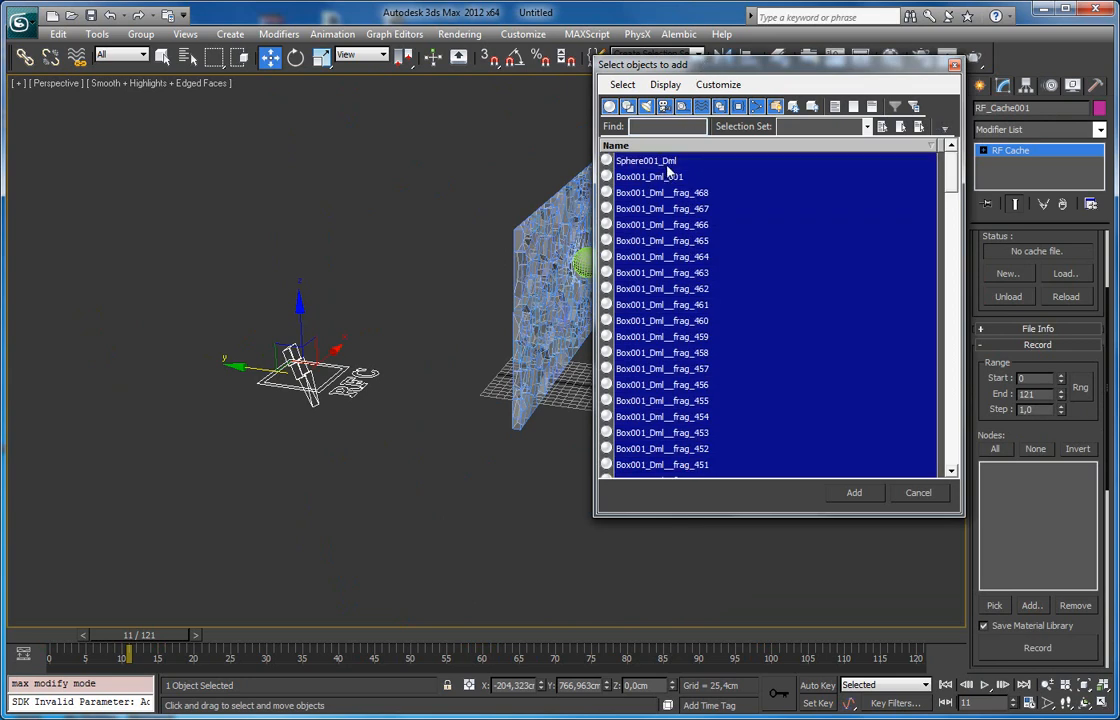
{"action": "left_click", "coordinate": [854, 493]}
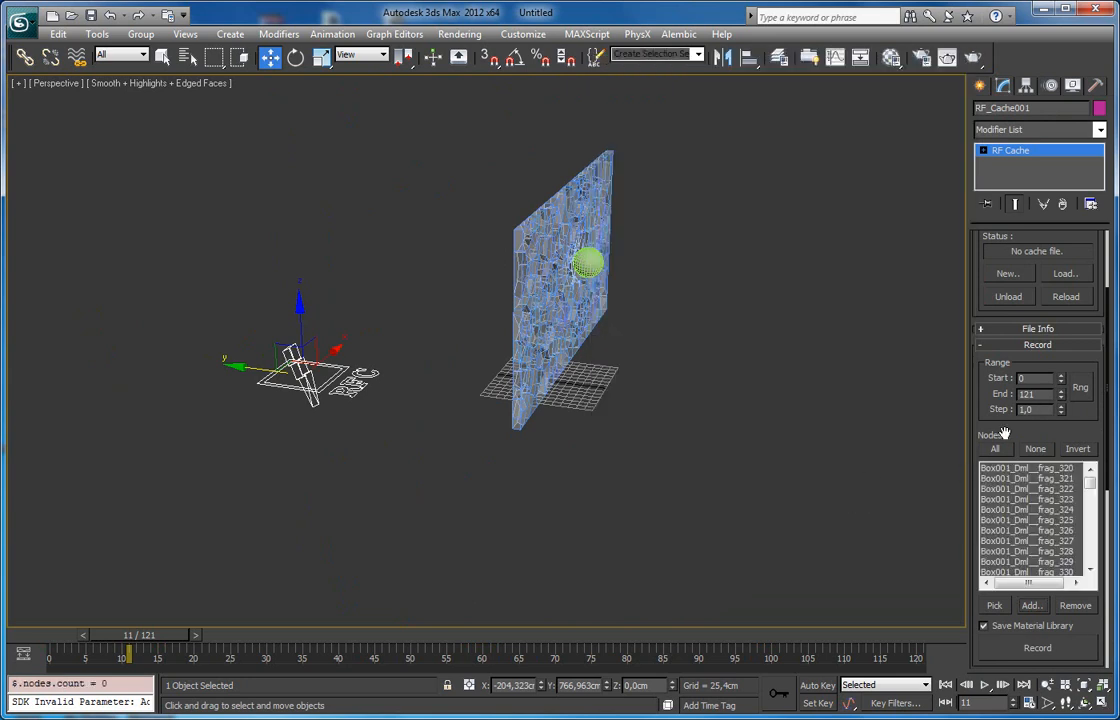
Record the listed nodes from frame 0 to 121 into a cache file named glass.
{"action": "left_click_drag", "start_coordinate": [987, 420], "coordinate": [995, 220]}
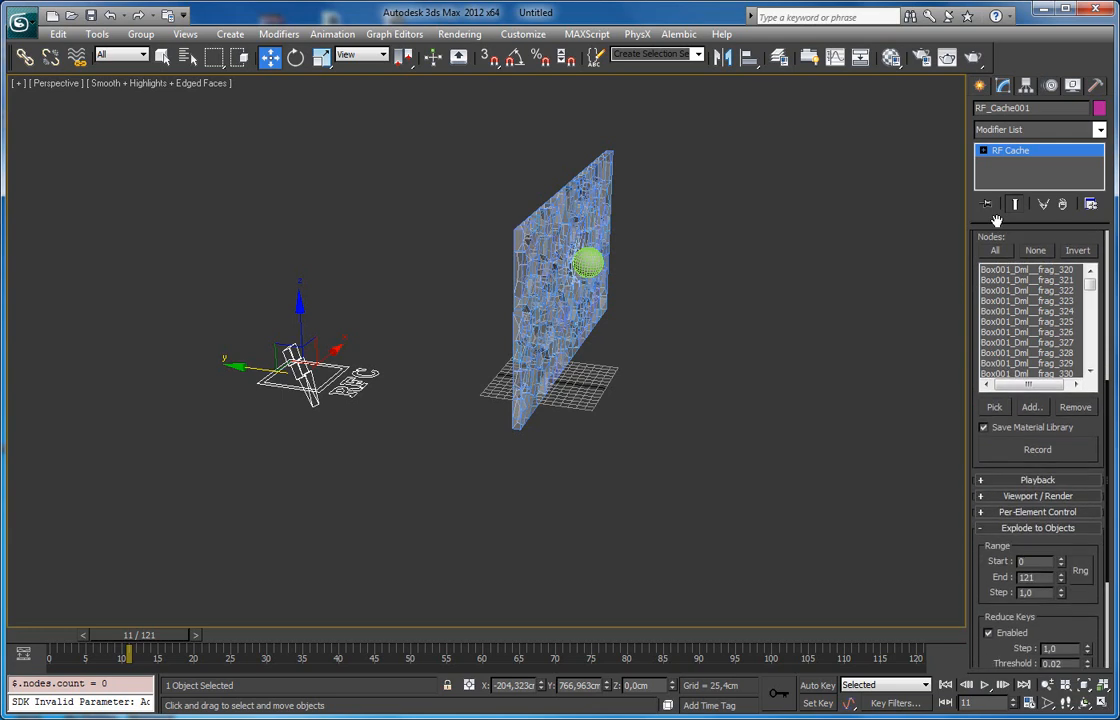
{"action": "left_click", "coordinate": [1038, 455]}
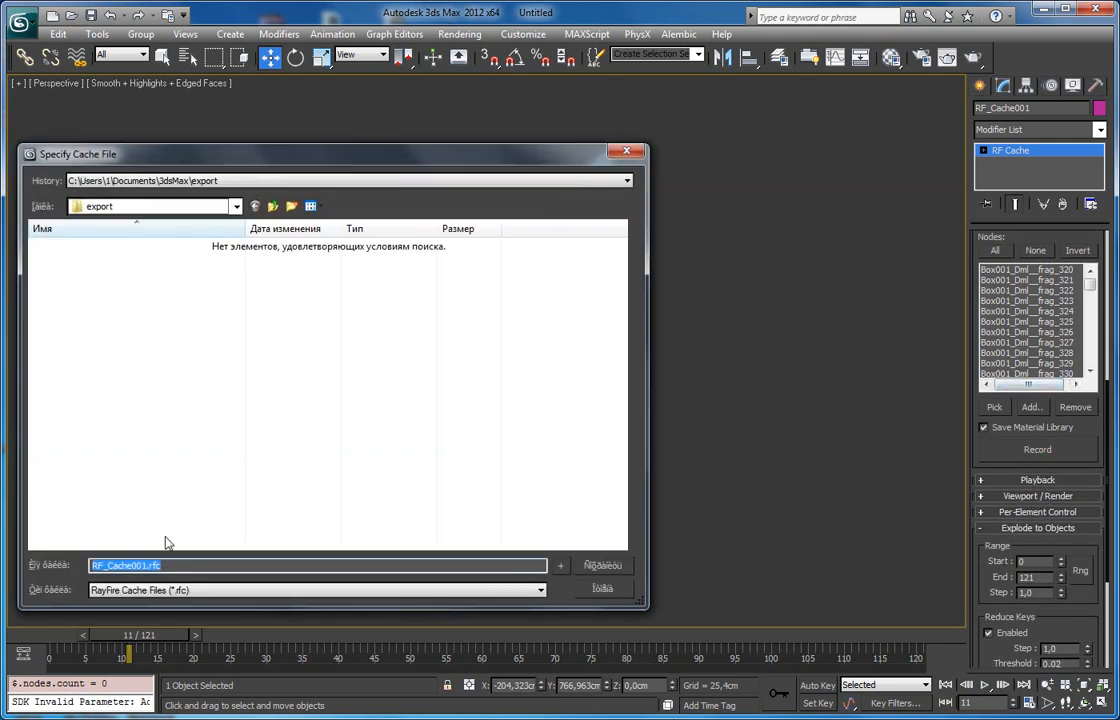
{"action": "type", "text": "glas"}
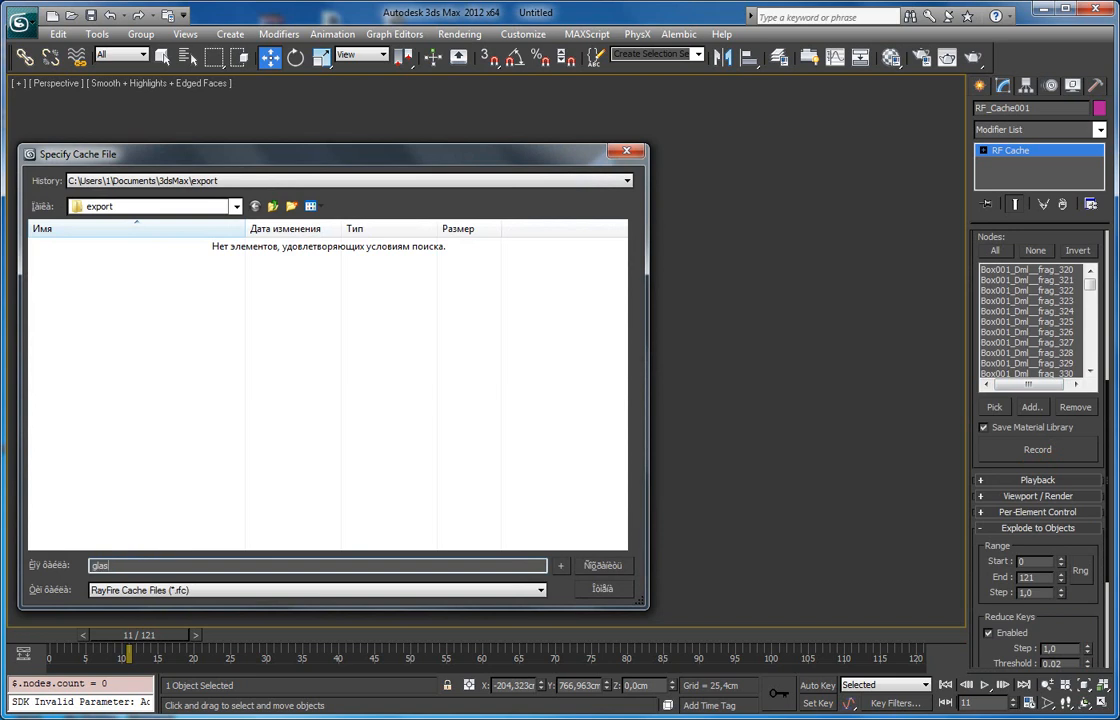
{"action": "type", "text": "s"}
{"action": "key", "text": "Return"}
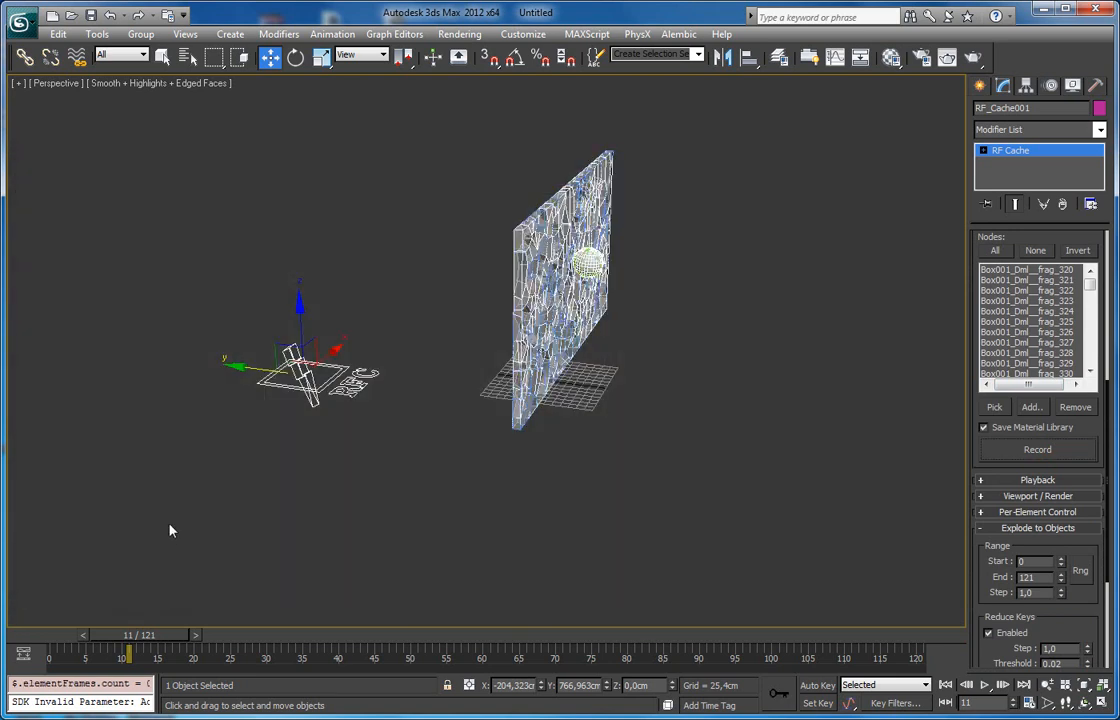
Move the RF Cache object along X to about 1097 cm, clear of the original wall.
{"action": "key", "text": "w"}
{"action": "middle_click_drag", "start_coordinate": [620, 299], "coordinate": [540, 342], "text": "alt"}
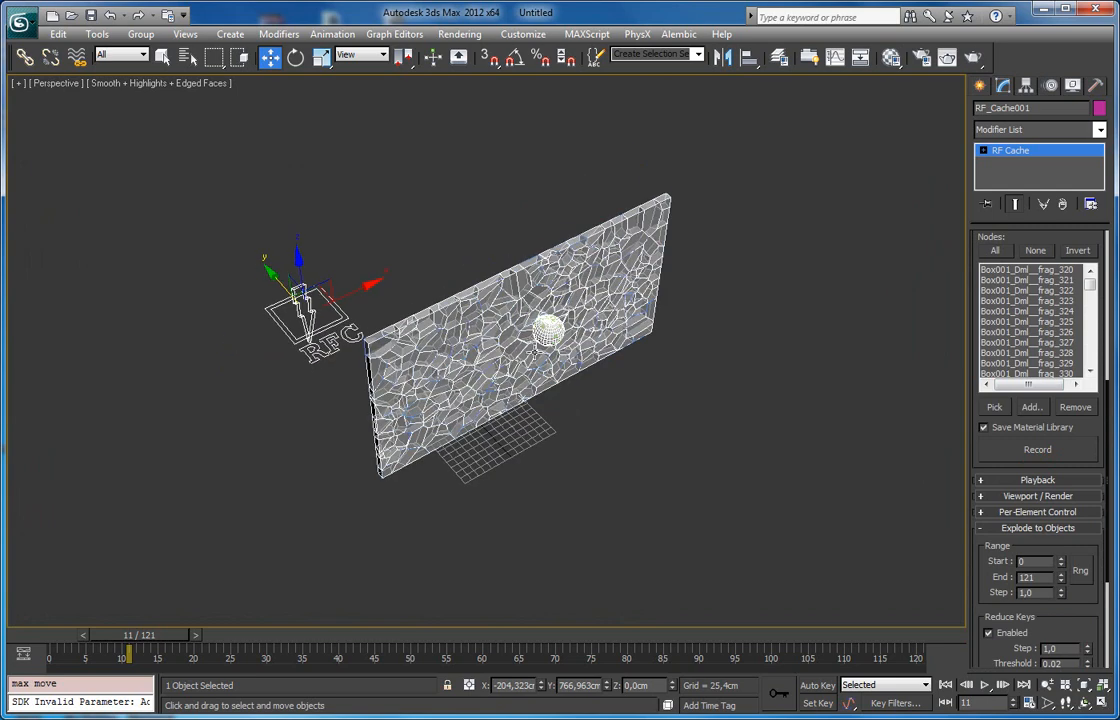
{"action": "left_click_drag", "start_coordinate": [340, 288], "coordinate": [622, 166]}
{"action": "middle_click_drag", "start_coordinate": [707, 242], "coordinate": [541, 315]}
{"action": "scroll", "coordinate": [541, 315], "scroll_direction": "up", "scroll_amount": 4}
{"action": "left_click", "coordinate": [783, 445]}
{"action": "middle_click_drag", "start_coordinate": [703, 265], "coordinate": [605, 215], "text": "alt"}
{"action": "middle_click_drag", "start_coordinate": [605, 215], "coordinate": [500, 268]}
{"action": "left_click", "coordinate": [574, 450]}
{"action": "key", "text": "z"}
{"action": "key", "text": "z"}
{"action": "key", "text": "z"}
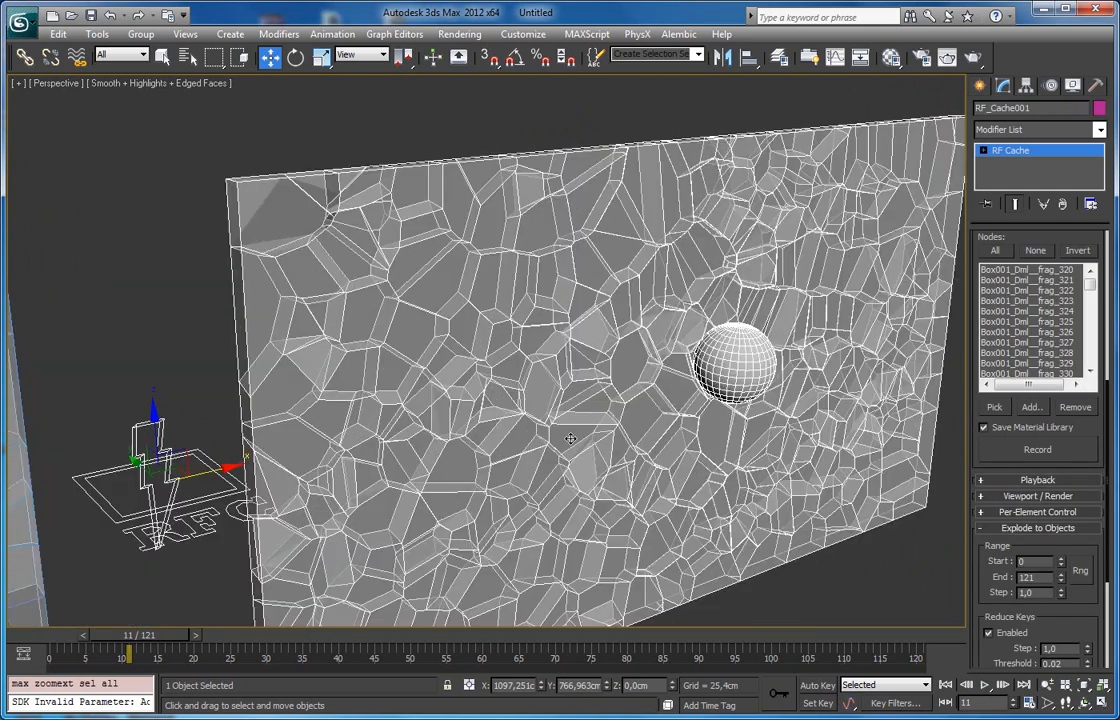
Isolate the RF Cache object and go to frame 5.
{"action": "key", "text": "alt+q"}
{"action": "left_click_drag", "start_coordinate": [203, 152], "coordinate": [78, 107]}
{"action": "left_click", "coordinate": [400, 162]}
{"action": "scroll", "coordinate": [438, 258], "scroll_direction": "up", "scroll_amount": 4}
{"action": "middle_click_drag", "start_coordinate": [438, 258], "coordinate": [412, 196], "text": "alt"}
{"action": "left_click_drag", "start_coordinate": [147, 638], "coordinate": [109, 639]}
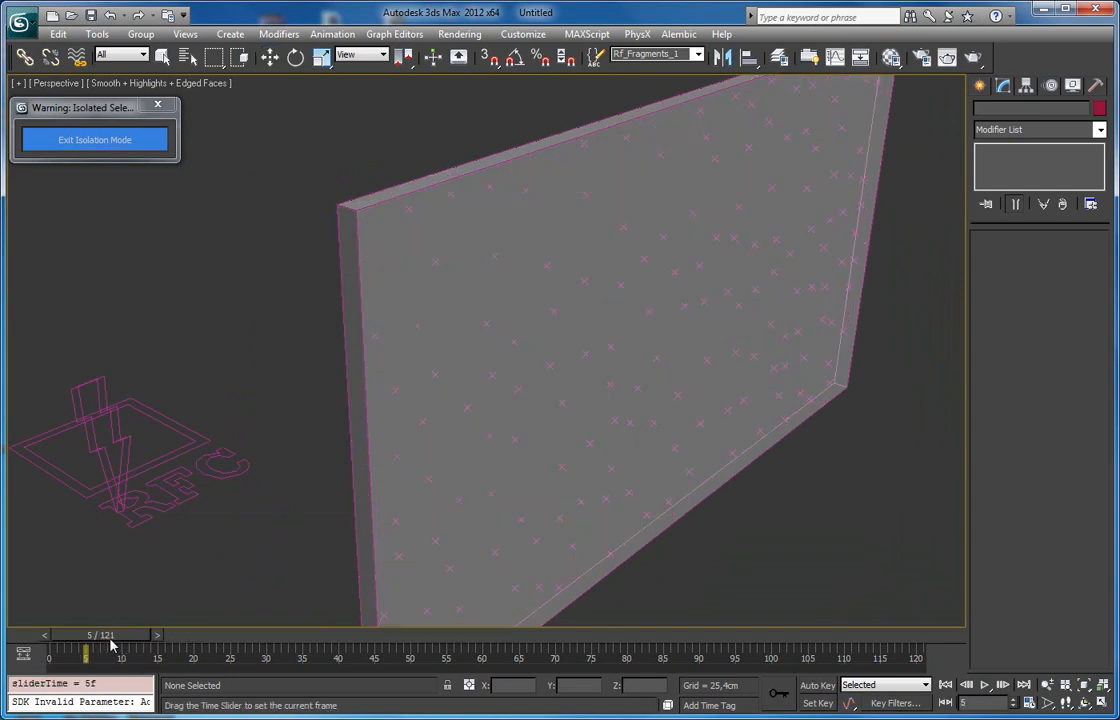
Select the RF Cache object and turn off Draw Markers for invisible objects in the viewport.
{"action": "left_click", "coordinate": [404, 406]}
{"action": "scroll", "coordinate": [352, 430], "scroll_direction": "down", "scroll_amount": 5}
{"action": "middle_click_drag", "start_coordinate": [350, 432], "coordinate": [437, 370]}
{"action": "middle_click_drag", "start_coordinate": [525, 355], "coordinate": [443, 350]}
{"action": "scroll", "coordinate": [432, 408], "scroll_direction": "up", "scroll_amount": 5}
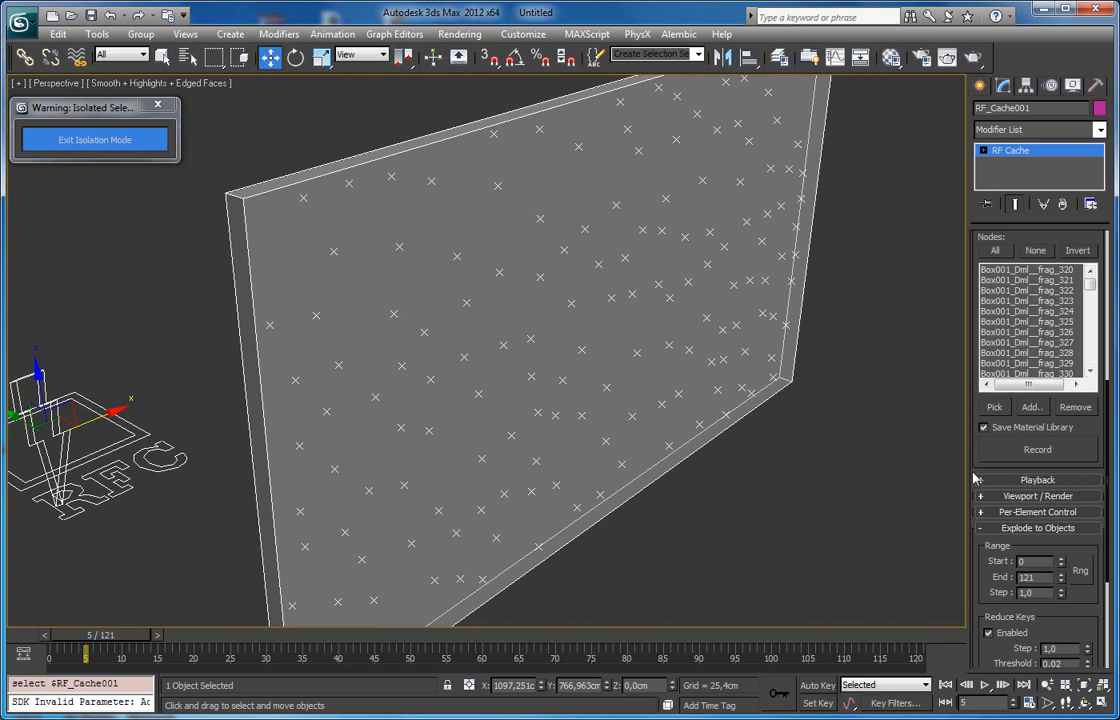
{"action": "left_click_drag", "start_coordinate": [976, 463], "coordinate": [966, 224]}
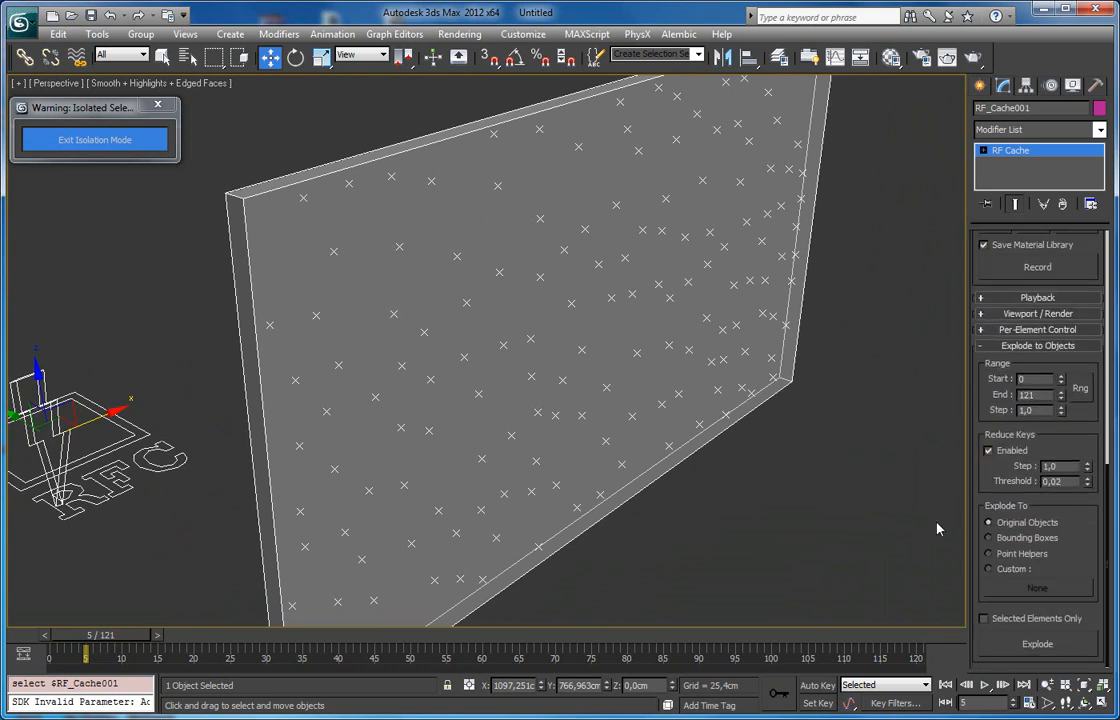
{"action": "left_click_drag", "start_coordinate": [982, 403], "coordinate": [977, 491]}
{"action": "left_click", "coordinate": [1000, 398]}
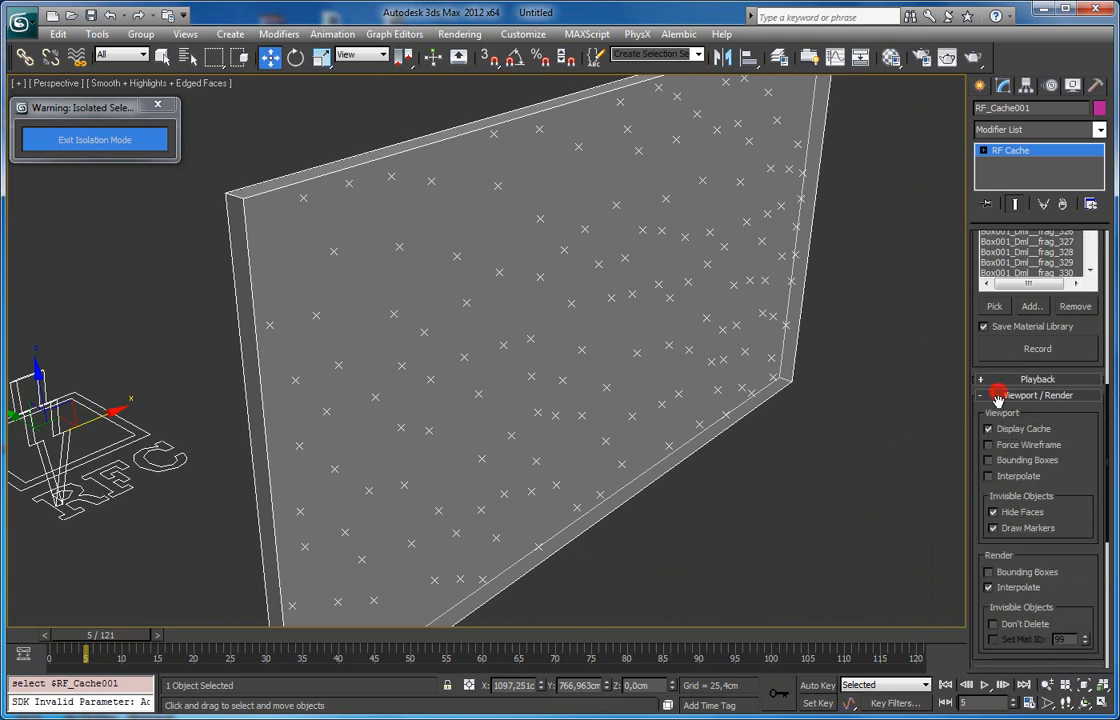
{"action": "left_click", "coordinate": [1028, 533]}
{"action": "left_click", "coordinate": [1031, 533]}
{"action": "left_click", "coordinate": [1035, 533]}
{"action": "scroll", "coordinate": [645, 412], "scroll_direction": "down", "scroll_amount": 3}
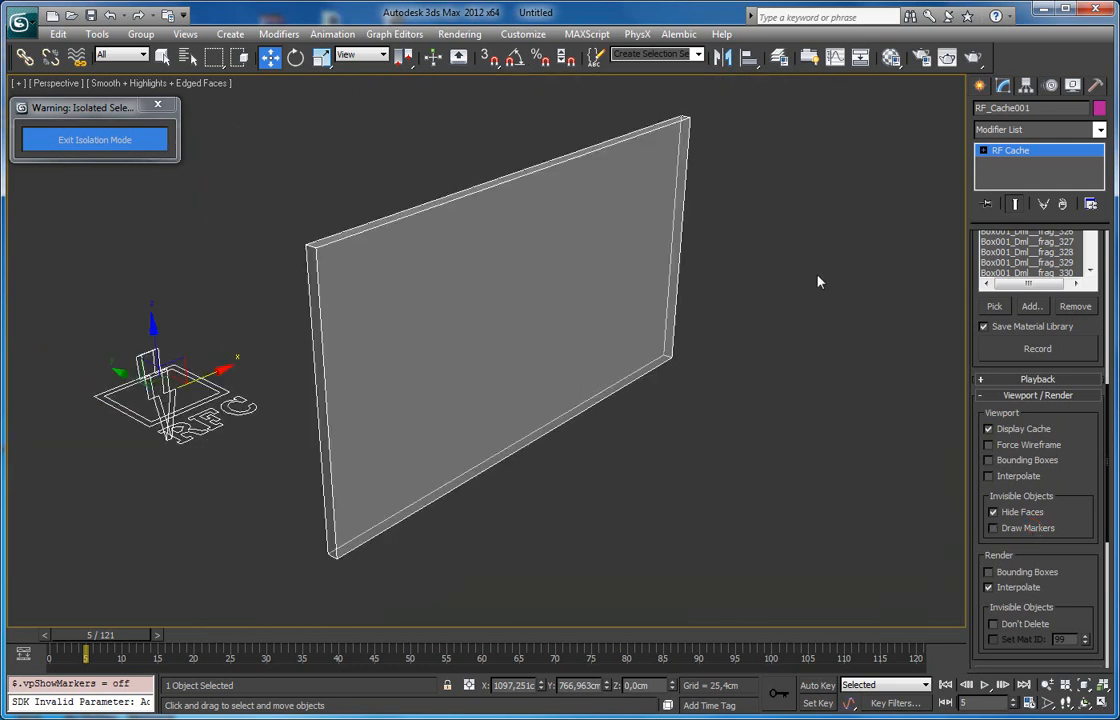
Render the cached wall at frame 5 and close the rendered image.
{"action": "middle_click_drag", "start_coordinate": [451, 301], "coordinate": [444, 325]}
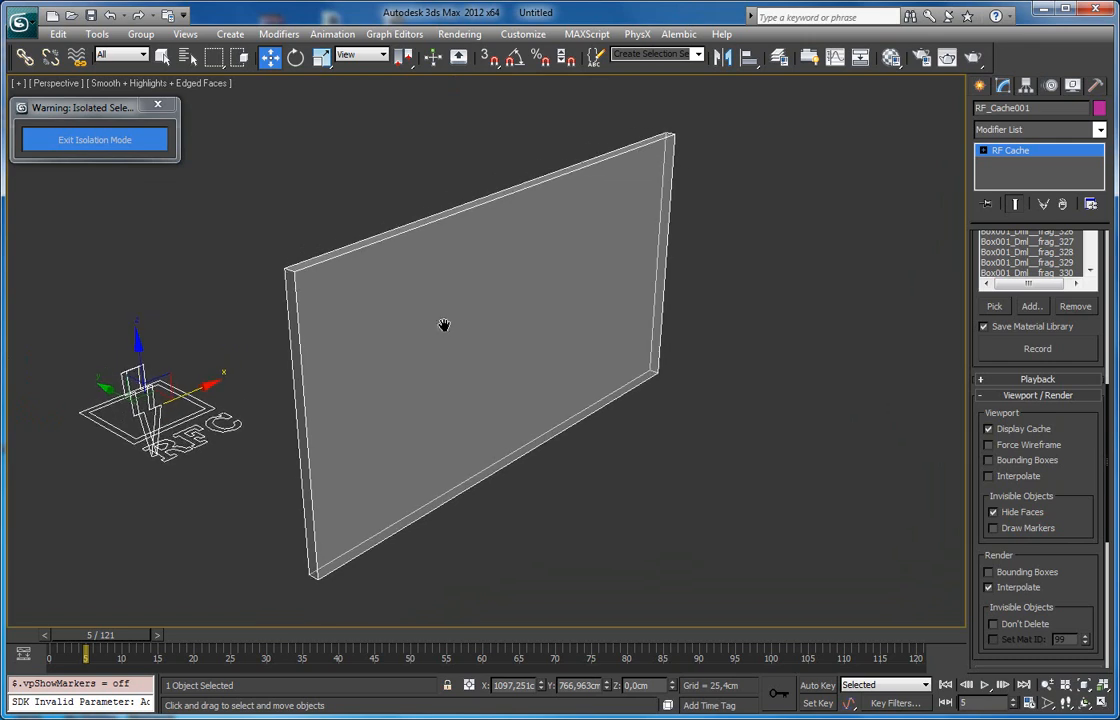
{"action": "left_click", "coordinate": [974, 62]}
{"action": "left_click", "coordinate": [465, 6]}
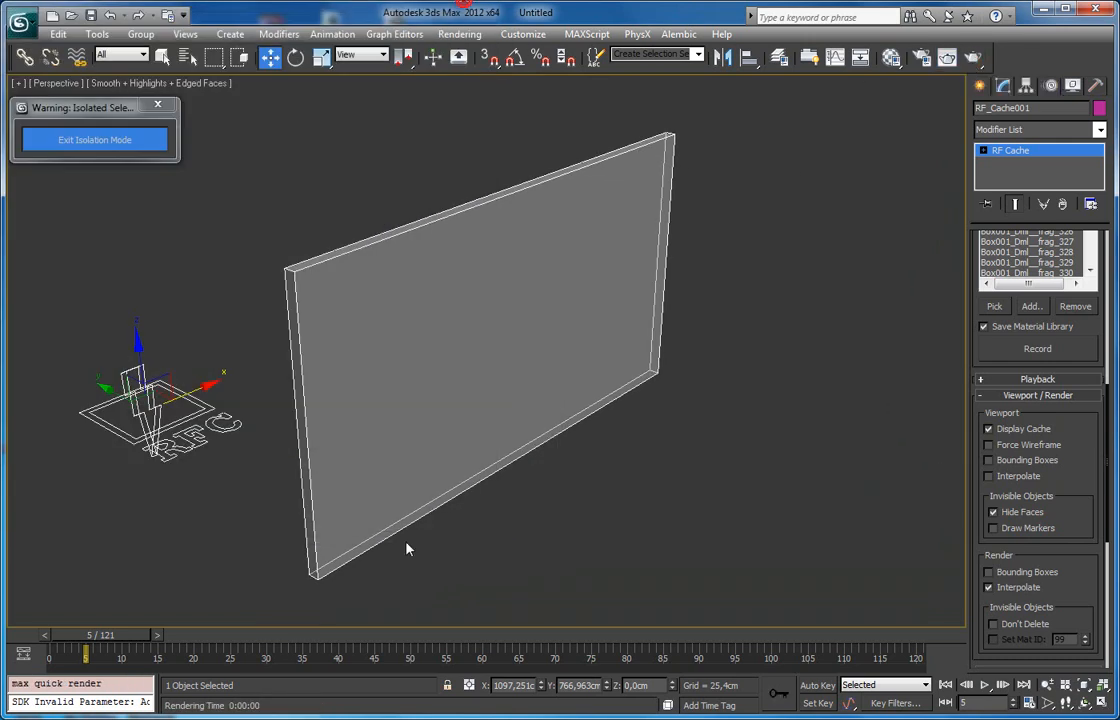
Go to frame 19 and render the fractured wall with the sphere, including a closer view.
{"action": "left_click_drag", "start_coordinate": [122, 645], "coordinate": [184, 651]}
{"action": "key", "text": "w"}
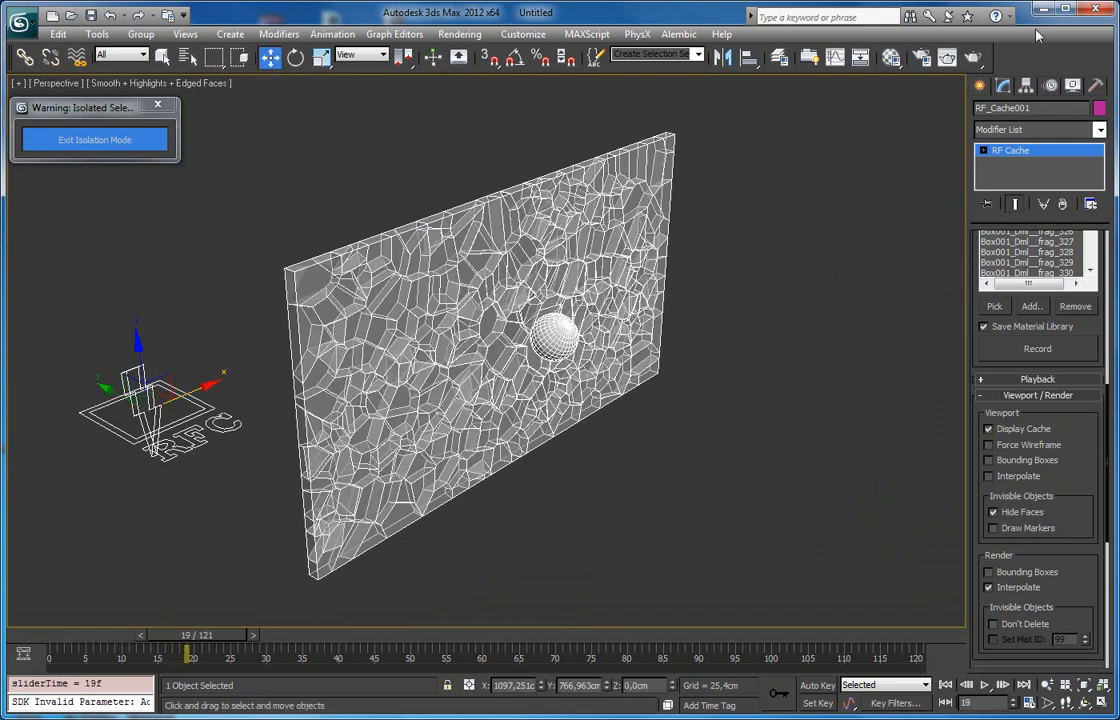
{"action": "left_click", "coordinate": [976, 57]}
{"action": "scroll", "coordinate": [726, 208], "scroll_direction": "up", "scroll_amount": 3}
{"action": "middle_click_drag", "start_coordinate": [714, 211], "coordinate": [774, 224], "text": "alt"}
{"action": "left_click", "coordinate": [976, 58]}
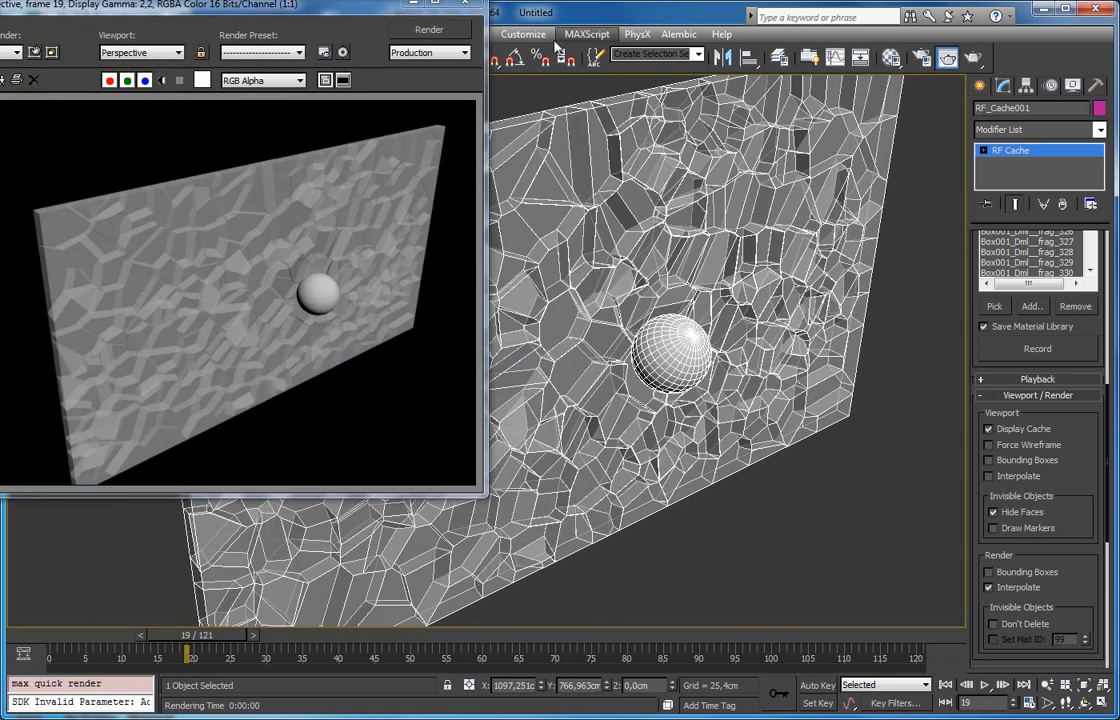
{"action": "left_click", "coordinate": [464, 3]}
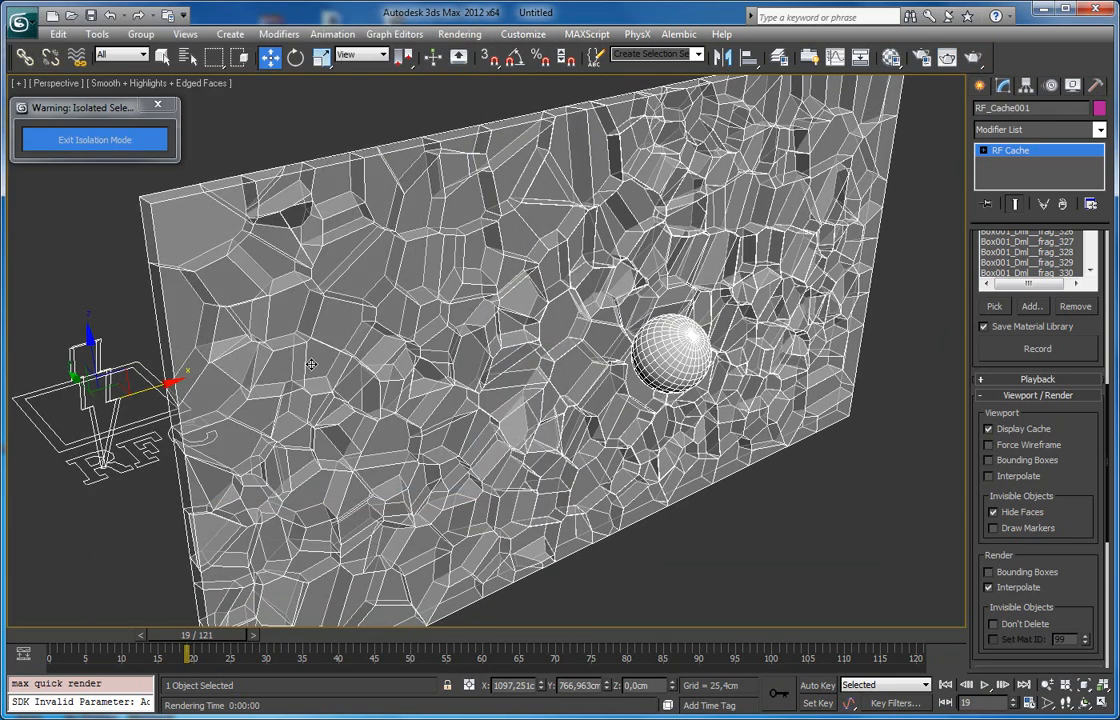
At frame 33, add an Edit Mesh modifier to the RF Cache and enter its polygon level.
{"action": "left_click_drag", "start_coordinate": [210, 640], "coordinate": [287, 645]}
{"action": "key", "text": "w"}
{"action": "scroll", "coordinate": [414, 449], "scroll_direction": "down", "scroll_amount": 4}
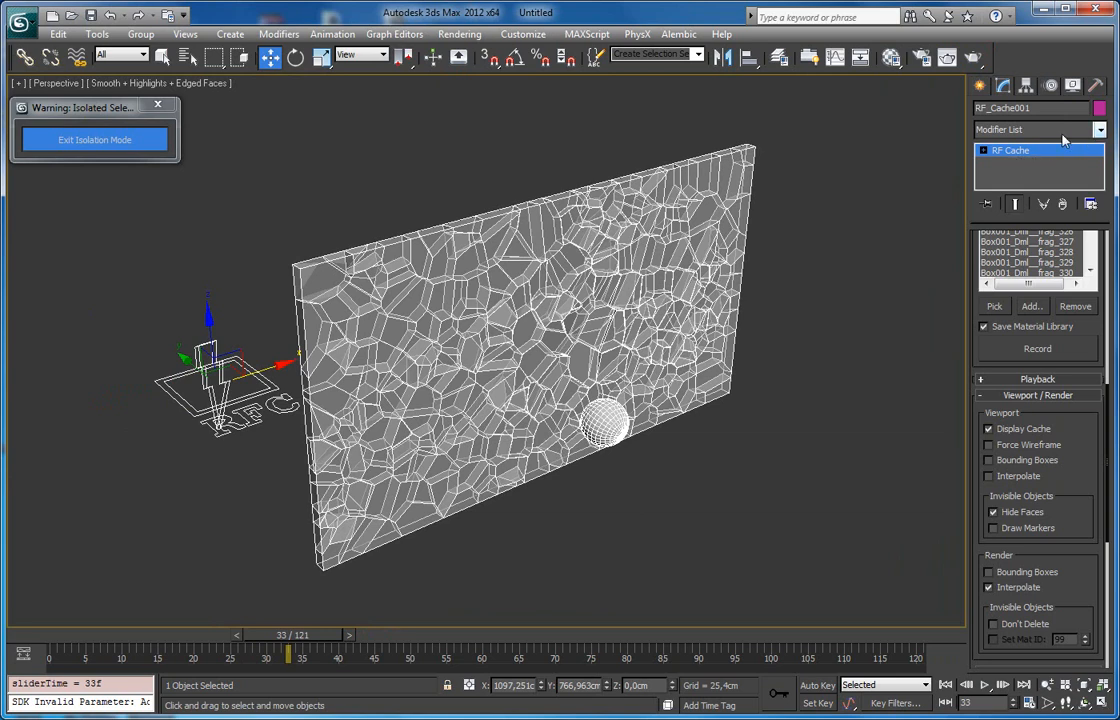
{"action": "left_click", "coordinate": [1100, 131]}
{"action": "scroll", "coordinate": [1040, 400], "scroll_direction": "down", "scroll_amount": 10}
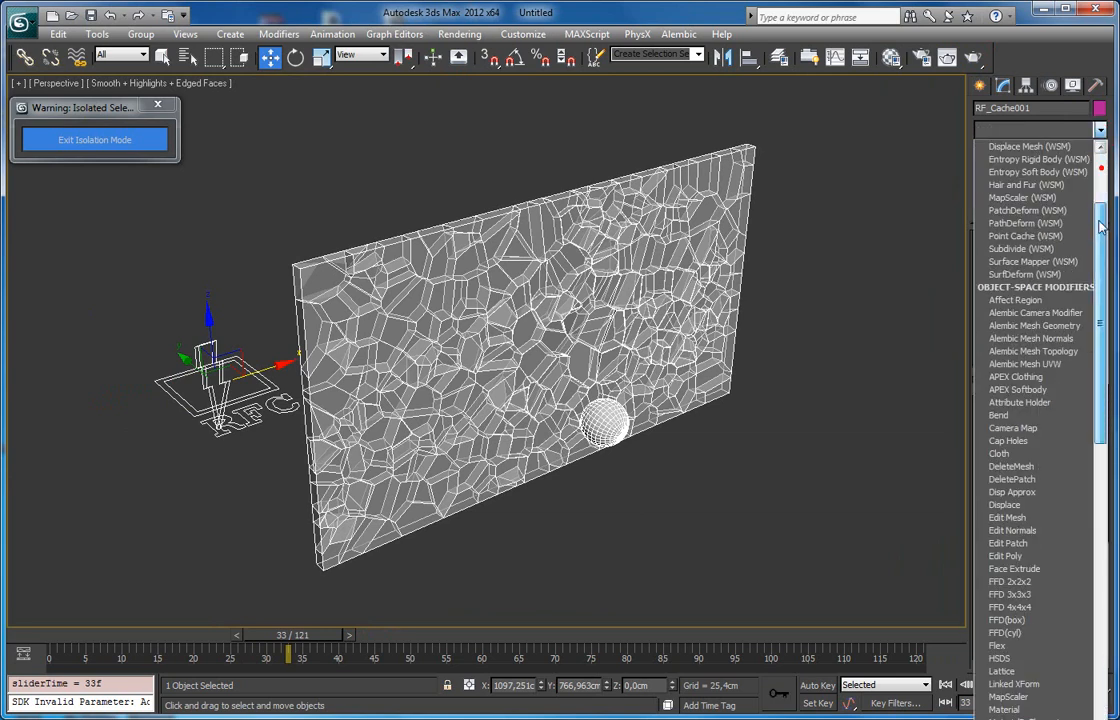
{"action": "left_click", "coordinate": [1010, 441]}
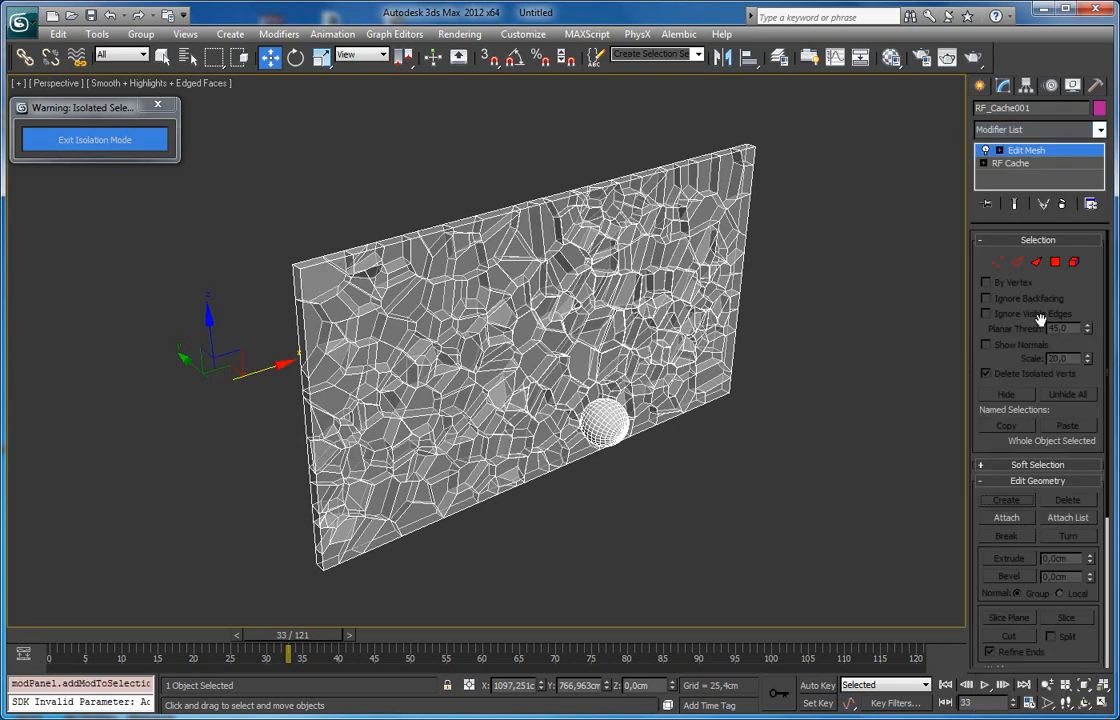
{"action": "left_click", "coordinate": [1056, 266]}
Examine the selected inner faces of the fragments up close, switching the view to wireframe.
{"action": "middle_click_drag", "start_coordinate": [545, 338], "coordinate": [500, 358], "text": "alt"}
{"action": "middle_click_drag", "start_coordinate": [119, 367], "coordinate": [465, 367]}
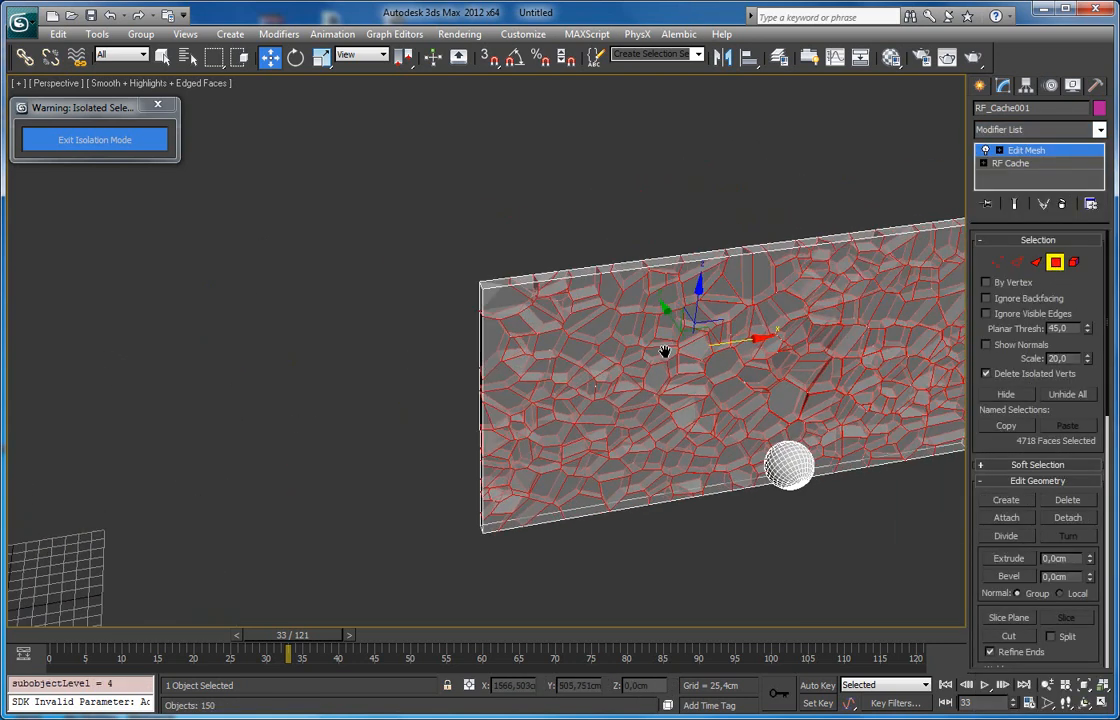
{"action": "scroll", "coordinate": [642, 351], "scroll_direction": "up", "scroll_amount": 8}
{"action": "scroll", "coordinate": [573, 342], "scroll_direction": "up", "scroll_amount": 3}
{"action": "scroll", "coordinate": [574, 338], "scroll_direction": "down", "scroll_amount": 6}
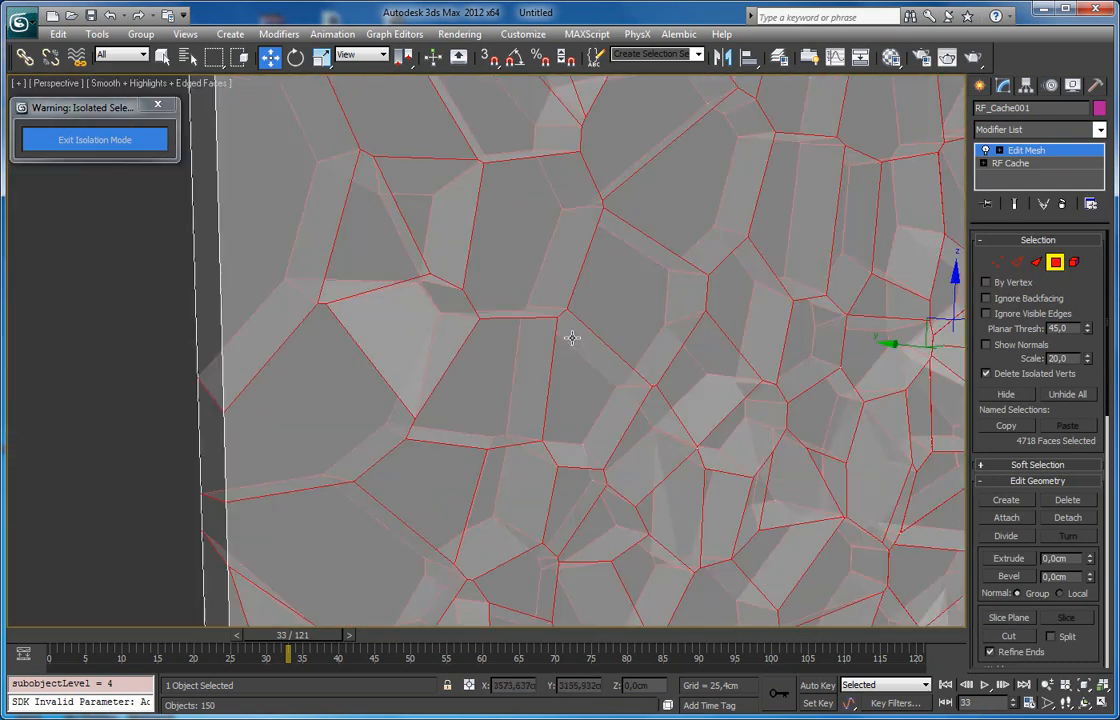
{"action": "key", "text": "F3"}
{"action": "middle_click_drag", "start_coordinate": [622, 252], "coordinate": [503, 291]}
{"action": "scroll", "coordinate": [510, 300], "scroll_direction": "down", "scroll_amount": 6}
{"action": "scroll", "coordinate": [590, 350], "scroll_direction": "up", "scroll_amount": 4}
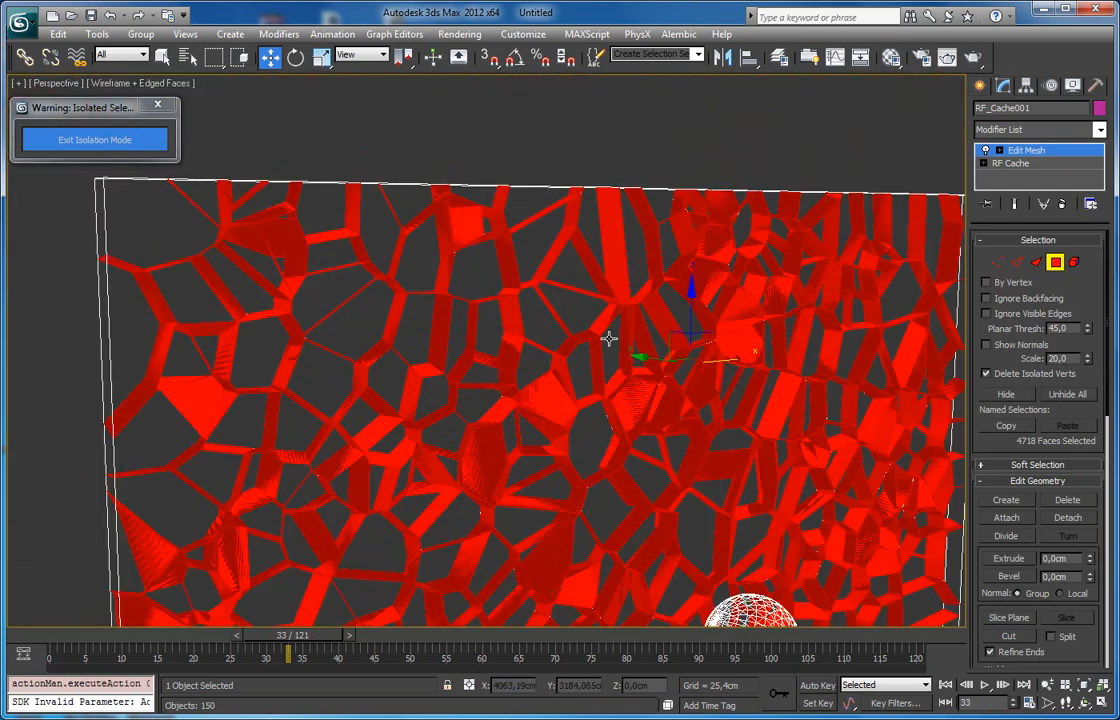
Remove the Edit Mesh modifier from the RF Cache and add a RayFire Cracks modifier in its place.
{"action": "left_click", "coordinate": [1055, 262]}
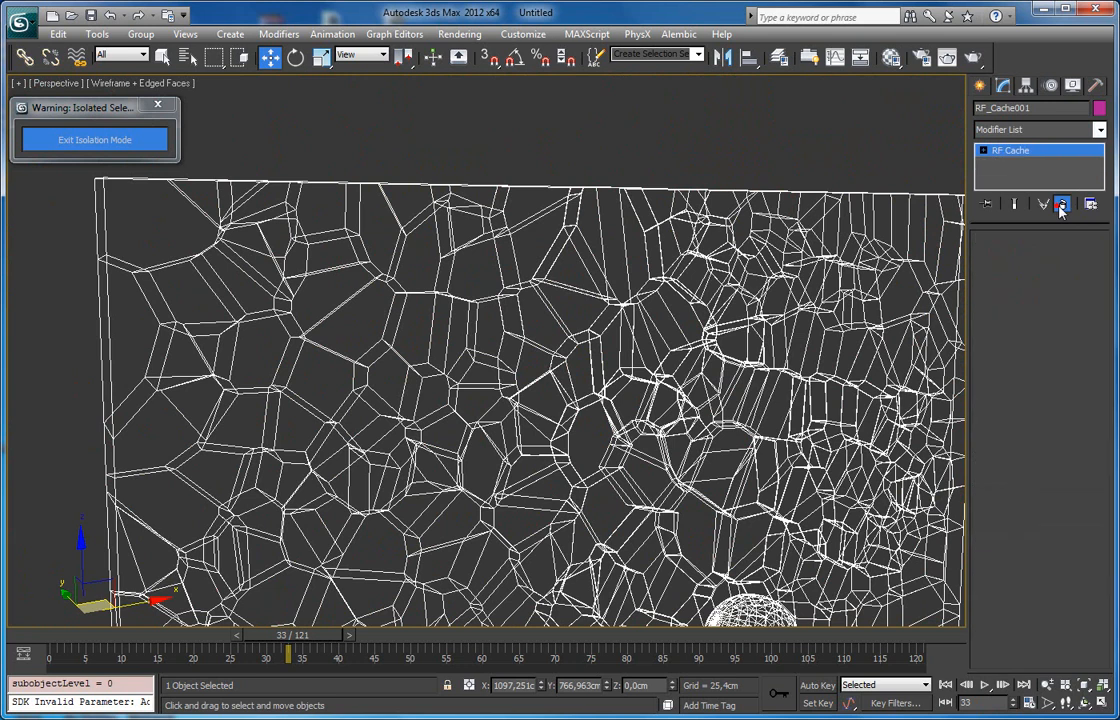
{"action": "left_click", "coordinate": [1062, 204]}
{"action": "left_click", "coordinate": [1099, 129]}
{"action": "scroll", "coordinate": [1088, 366], "scroll_direction": "down", "scroll_amount": 10}
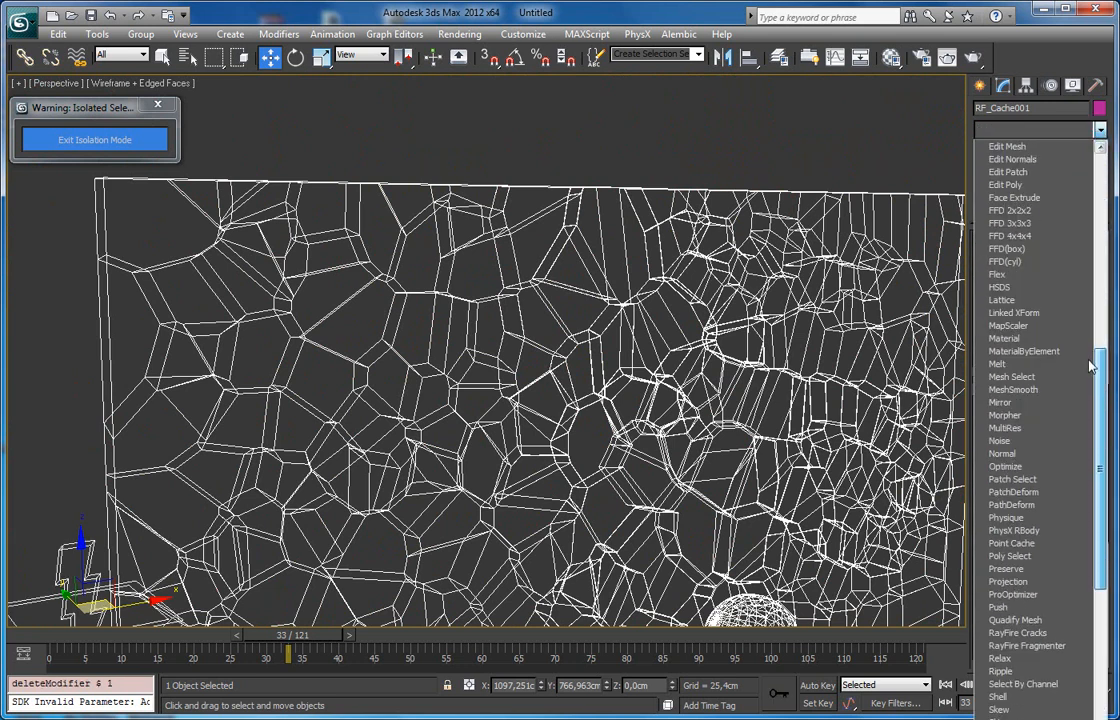
{"action": "scroll", "coordinate": [1089, 400], "scroll_direction": "down", "scroll_amount": 5}
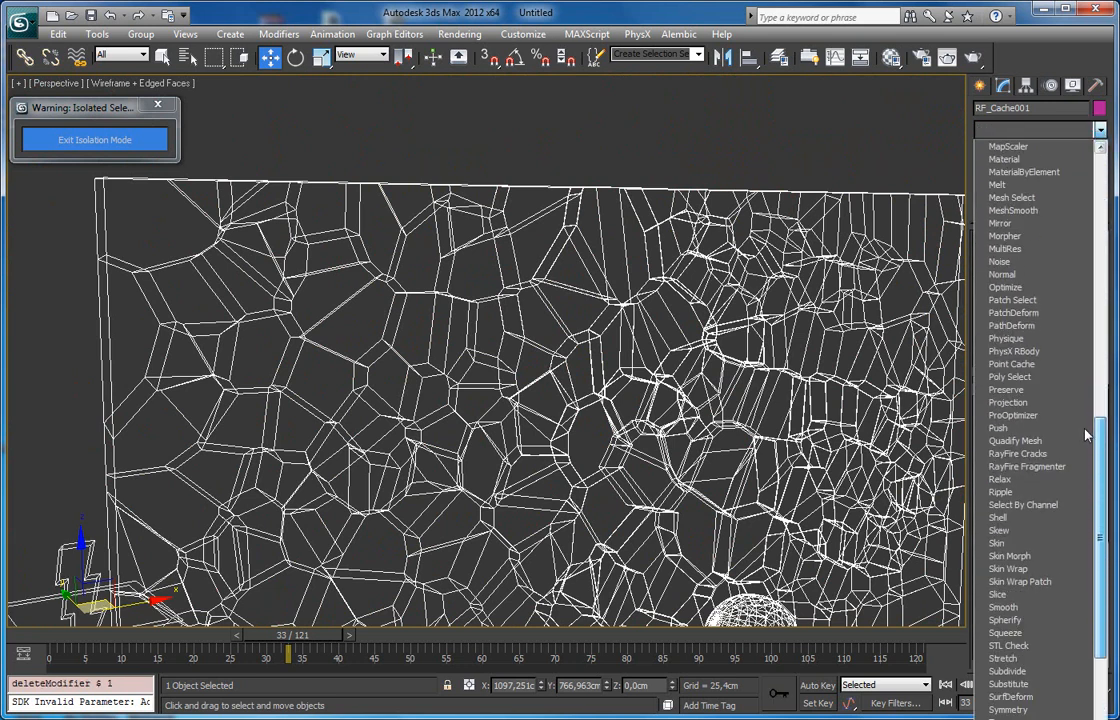
{"action": "left_click", "coordinate": [1025, 453]}
Compare the RayFire Cracks face selection on the wall at frames 10 and 11.
{"action": "scroll", "coordinate": [720, 340], "scroll_direction": "down", "scroll_amount": 5}
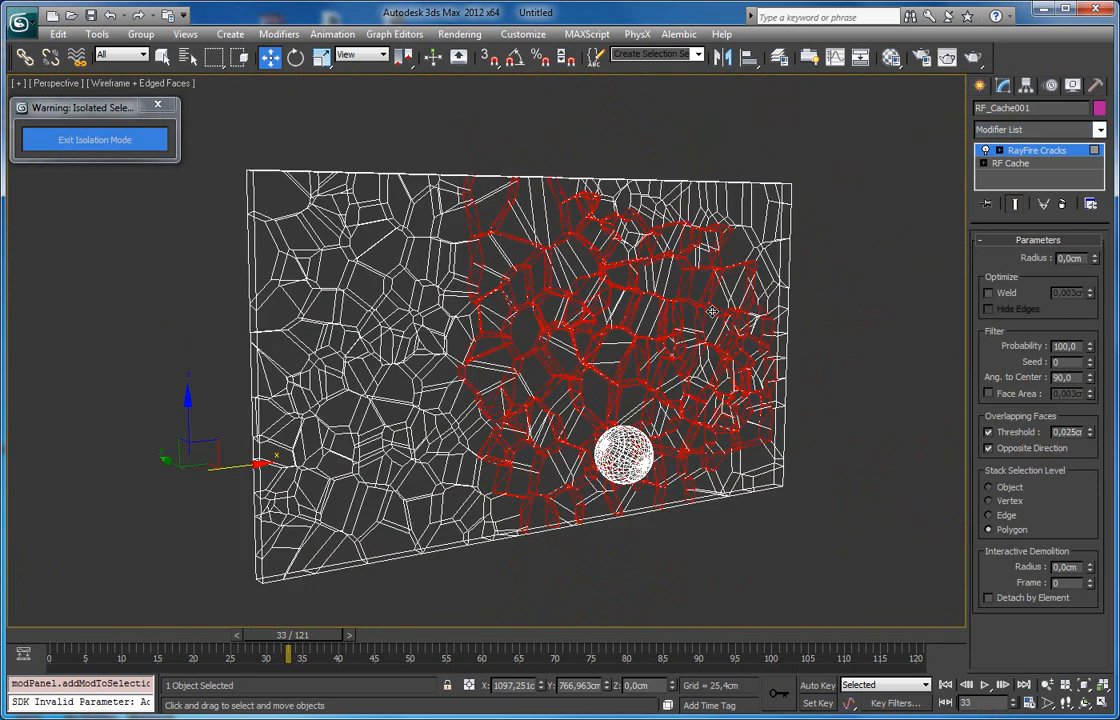
{"action": "middle_click_drag", "start_coordinate": [711, 312], "coordinate": [445, 641], "text": "alt"}
{"action": "left_click_drag", "start_coordinate": [316, 644], "coordinate": [158, 648]}
{"action": "key", "text": "w"}
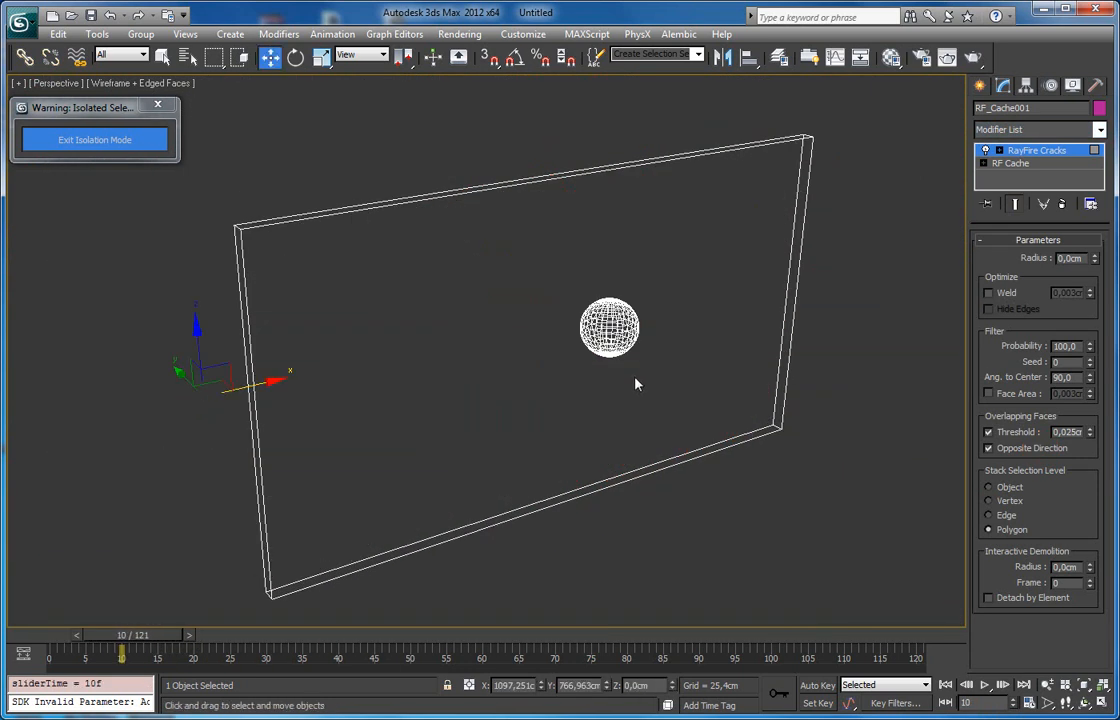
{"action": "middle_click_drag", "start_coordinate": [638, 383], "coordinate": [566, 365]}
{"action": "left_click_drag", "start_coordinate": [141, 639], "coordinate": [148, 641]}
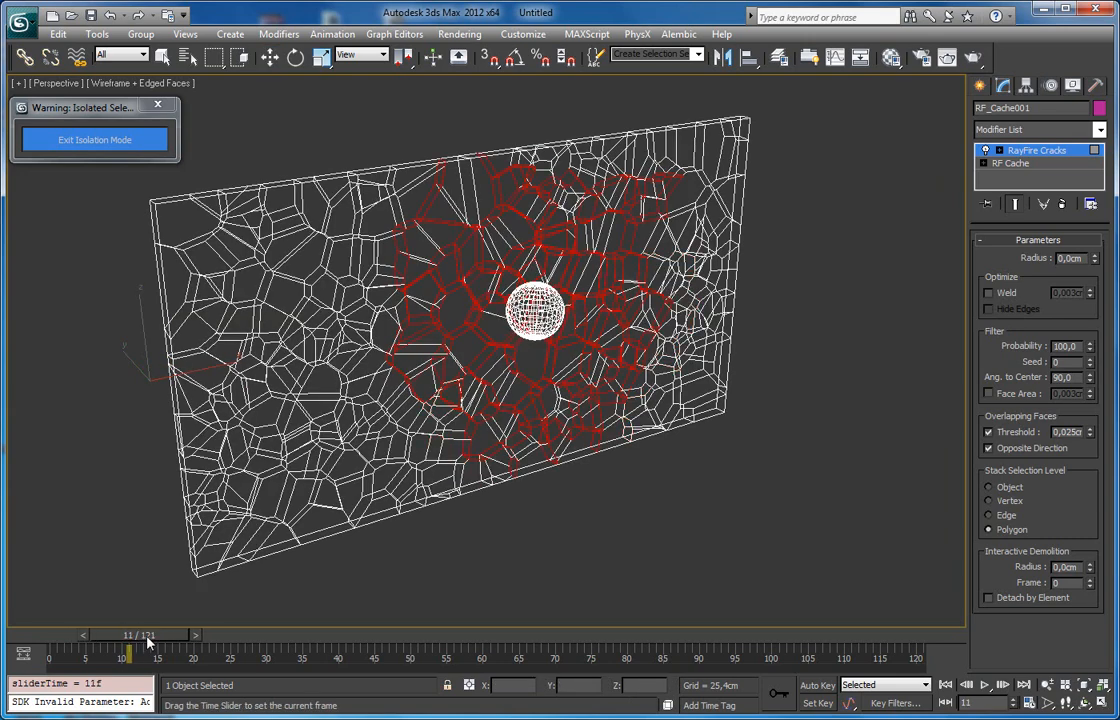
{"action": "key", "text": "w"}
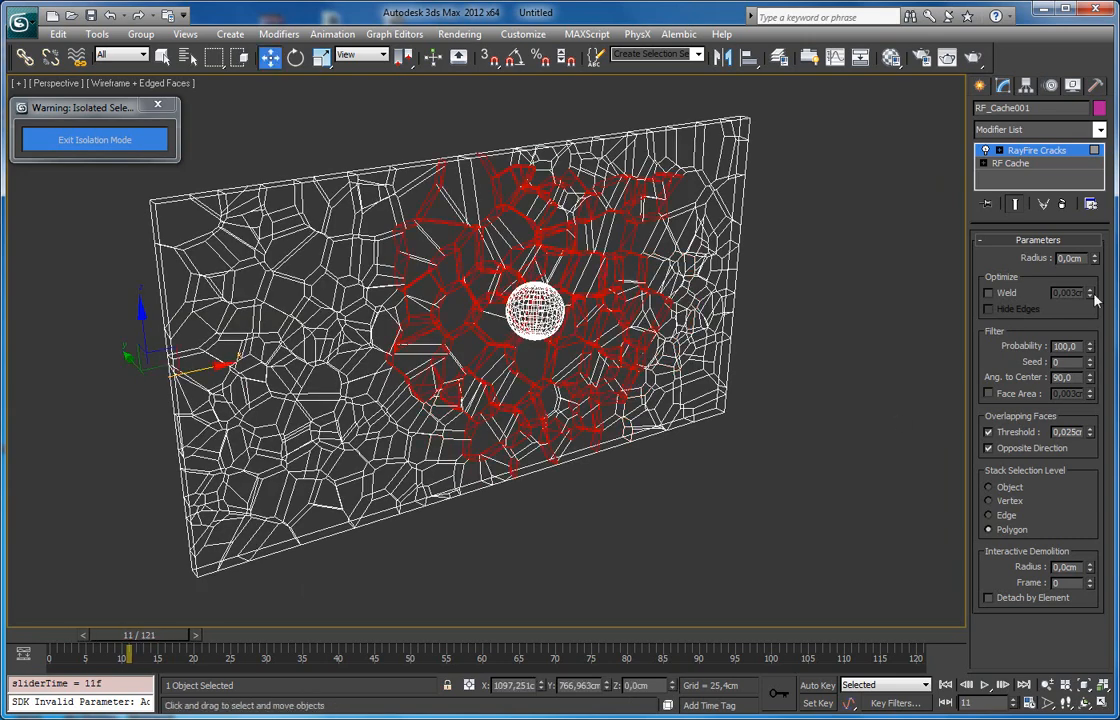
Enable Weld and Hide Edges in the RayFire Cracks modifier and switch the perspective view to smooth shading without edged faces.
{"action": "left_click", "coordinate": [989, 293]}
{"action": "left_click", "coordinate": [989, 309]}
{"action": "middle_click_drag", "start_coordinate": [592, 220], "coordinate": [600, 247]}
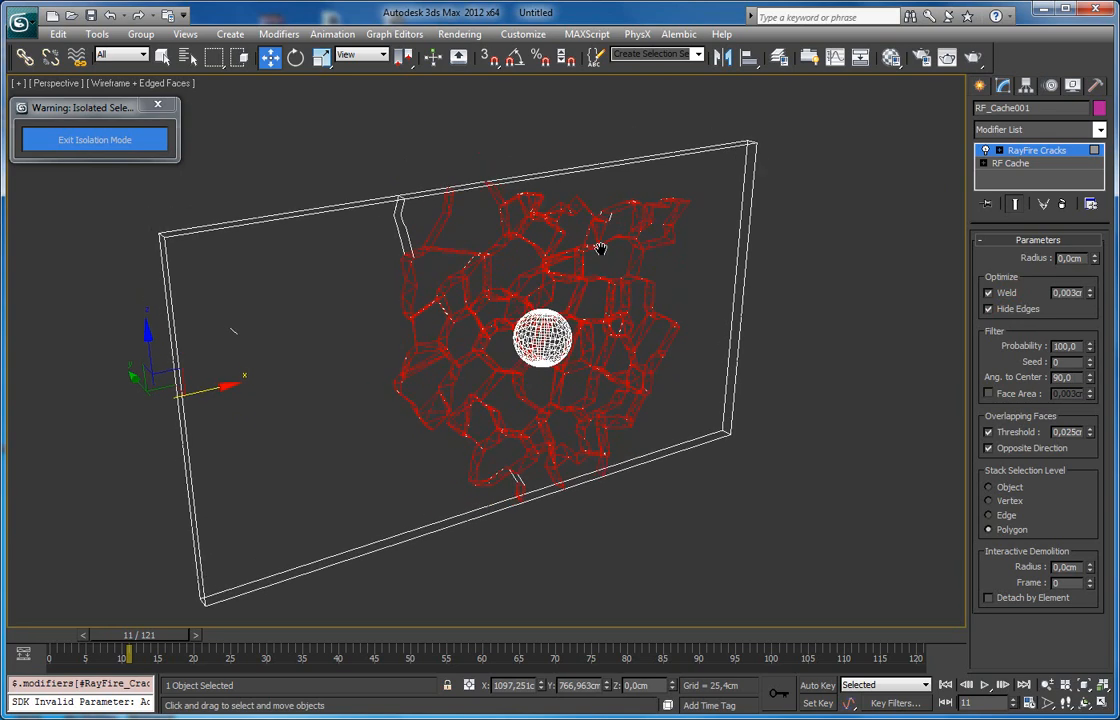
{"action": "key", "text": "F3"}
{"action": "key", "text": "F4"}
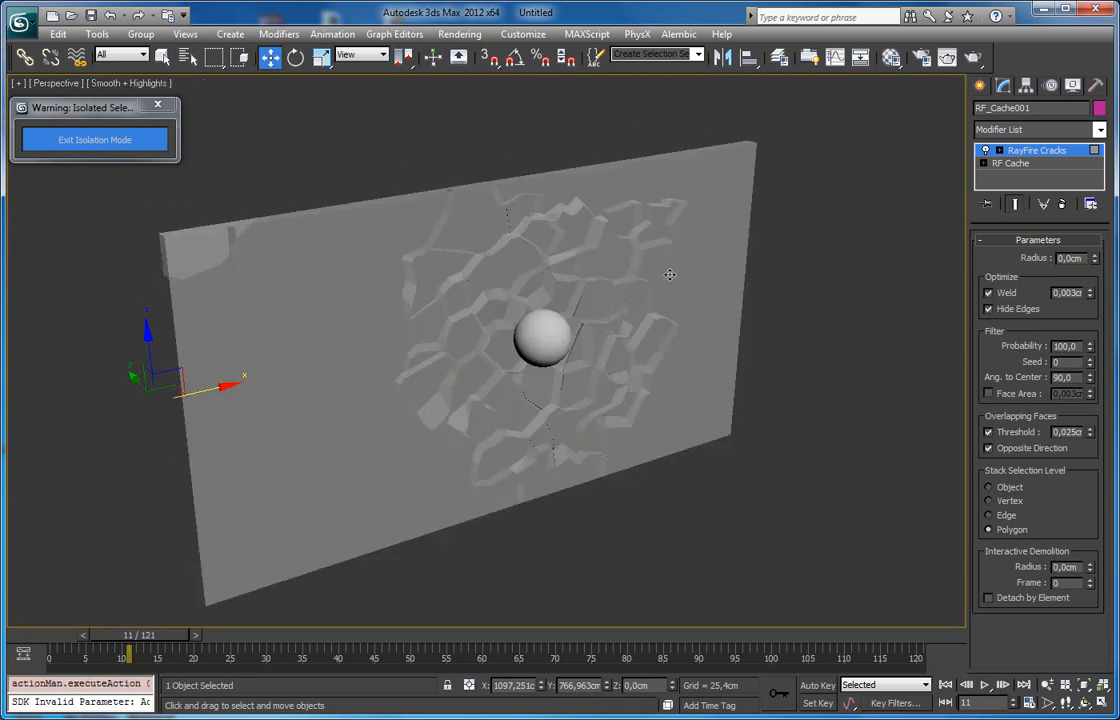
Examine the shaded crack pattern around the sphere on the wall up close and from several angles at frame 11.
{"action": "scroll", "coordinate": [669, 274], "scroll_direction": "up", "scroll_amount": 3}
{"action": "scroll", "coordinate": [665, 264], "scroll_direction": "down", "scroll_amount": 4}
{"action": "middle_click_drag", "start_coordinate": [595, 250], "coordinate": [617, 255]}
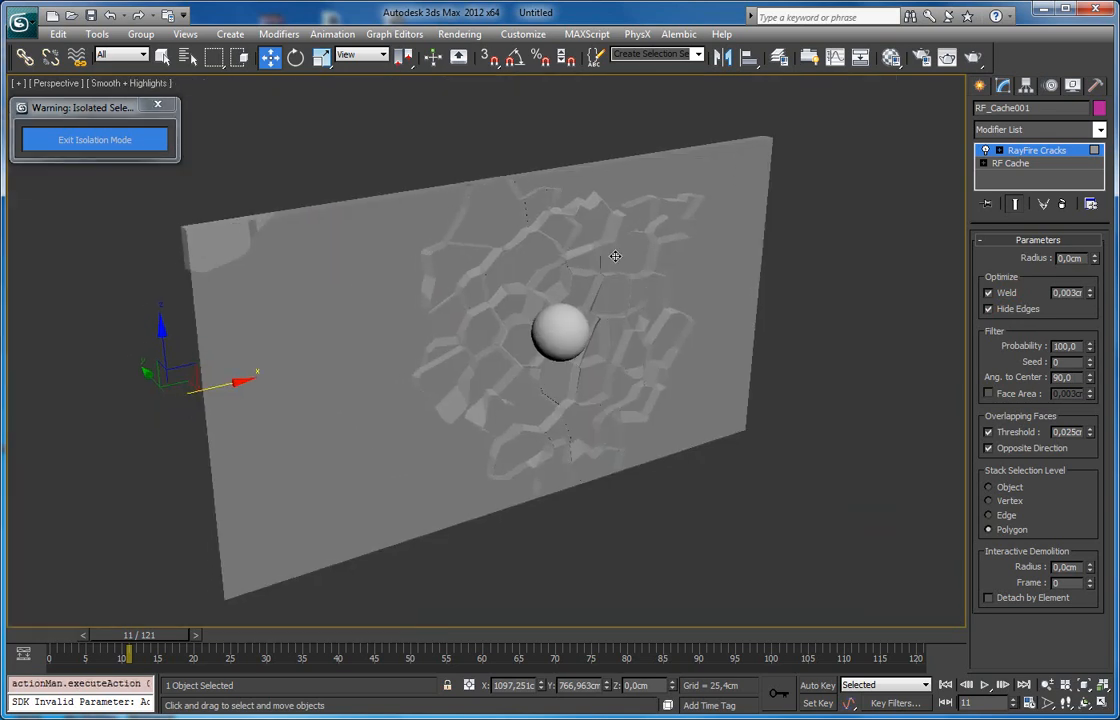
{"action": "left_click_drag", "start_coordinate": [184, 638], "coordinate": [164, 650]}
{"action": "key", "text": "w"}
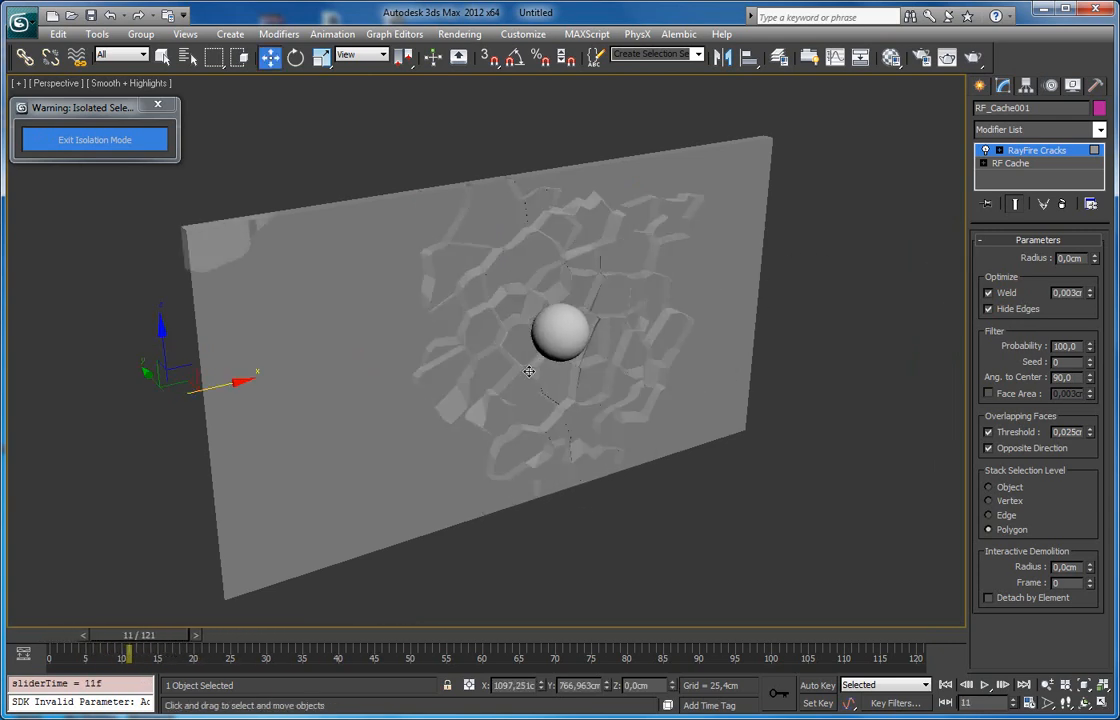
{"action": "scroll", "coordinate": [505, 386], "scroll_direction": "up", "scroll_amount": 5}
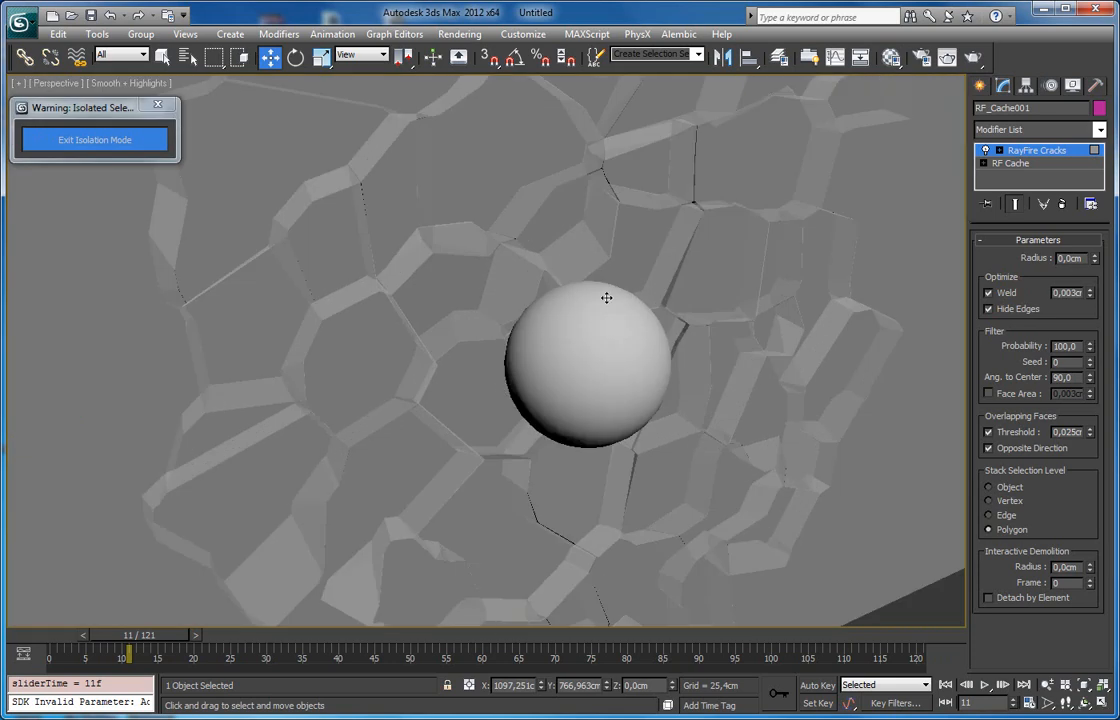
{"action": "middle_click_drag", "start_coordinate": [629, 297], "coordinate": [410, 222], "text": "alt"}
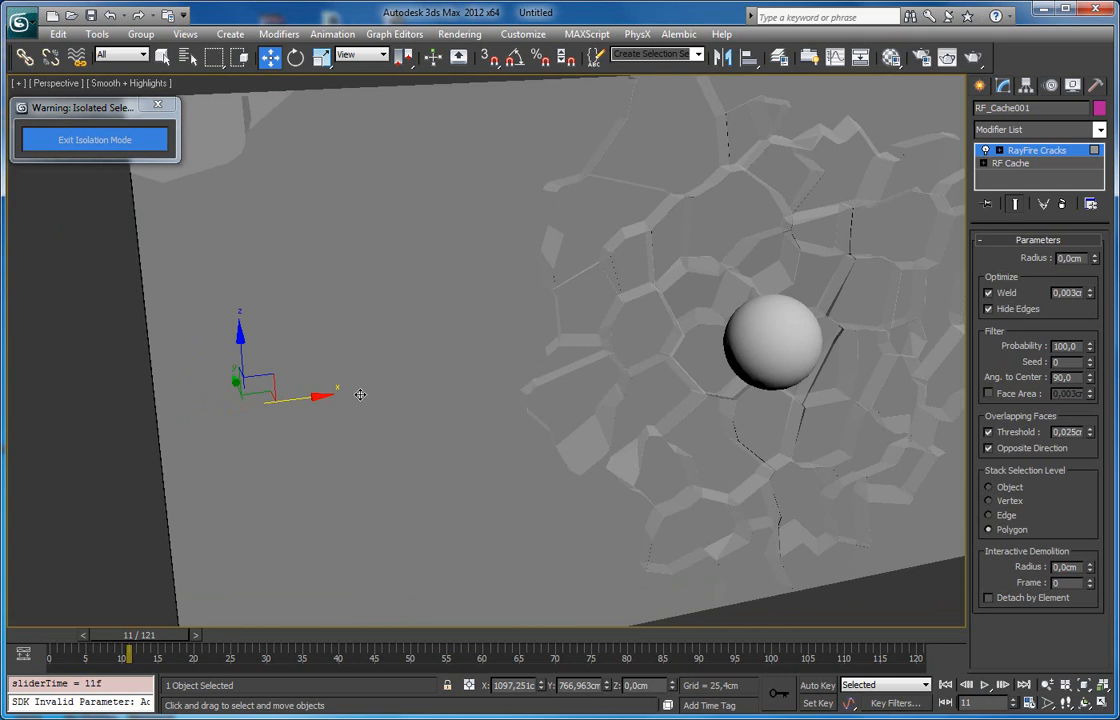
{"action": "middle_click_drag", "start_coordinate": [394, 434], "coordinate": [298, 328], "text": "alt"}
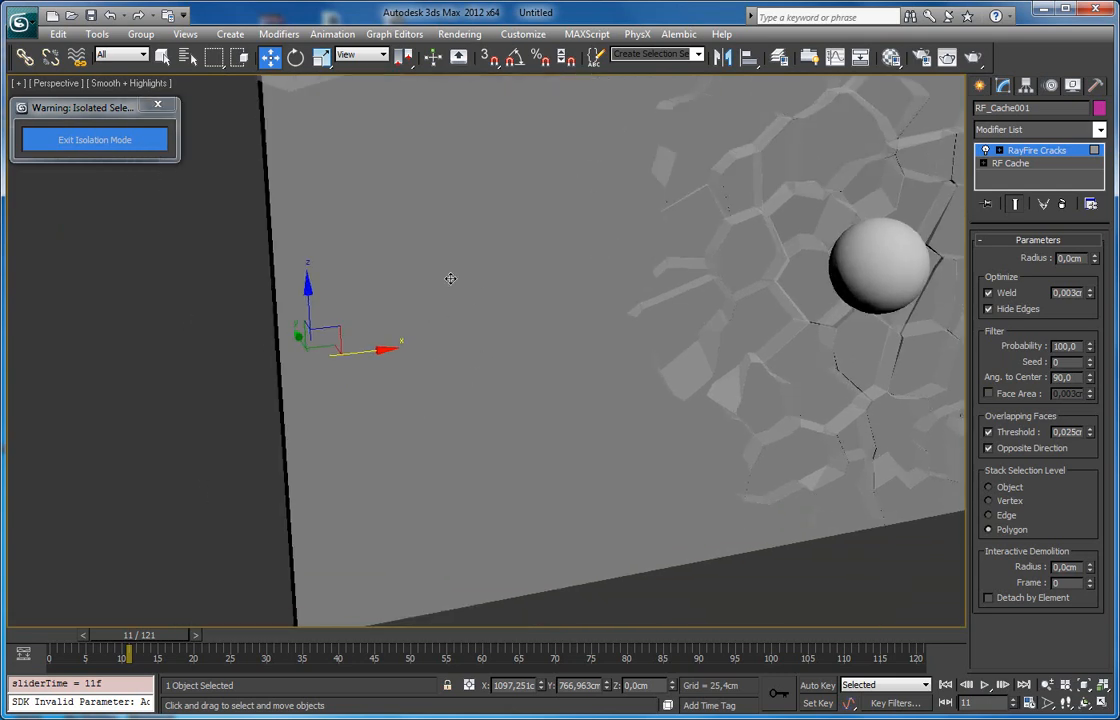
{"action": "middle_click_drag", "start_coordinate": [447, 239], "coordinate": [461, 286], "text": "alt"}
{"action": "middle_click_drag", "start_coordinate": [503, 363], "coordinate": [526, 343], "text": "alt"}
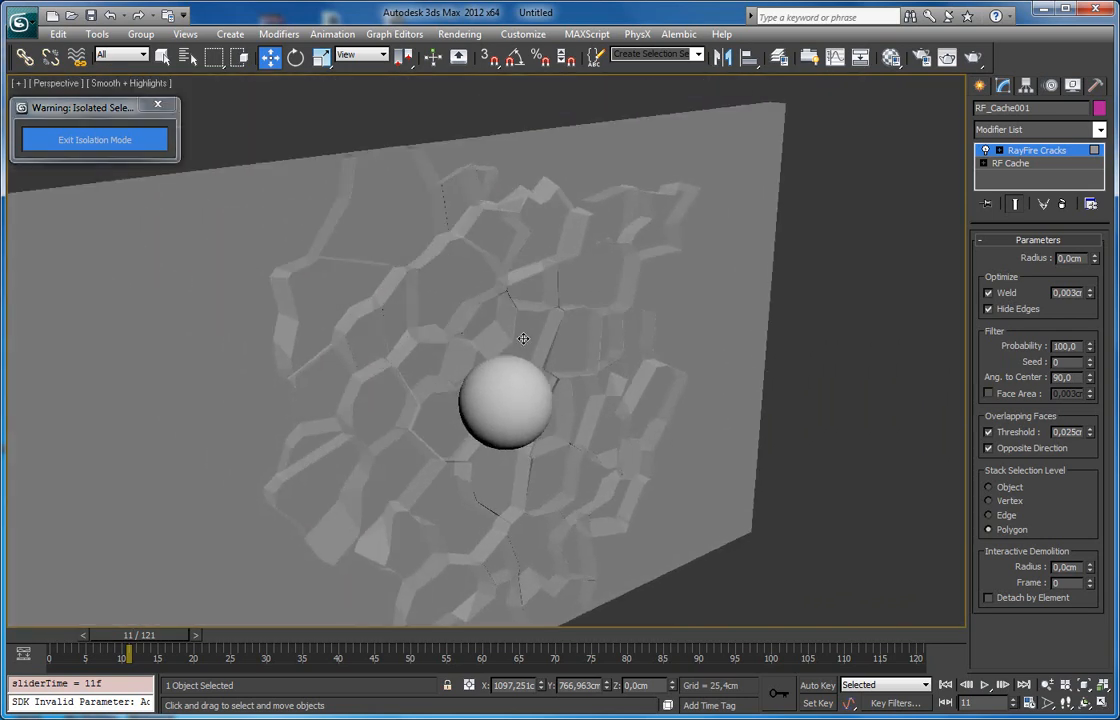
{"action": "middle_click_drag", "start_coordinate": [497, 413], "coordinate": [616, 356], "text": "alt"}
{"action": "scroll", "coordinate": [609, 350], "scroll_direction": "down", "scroll_amount": 4}
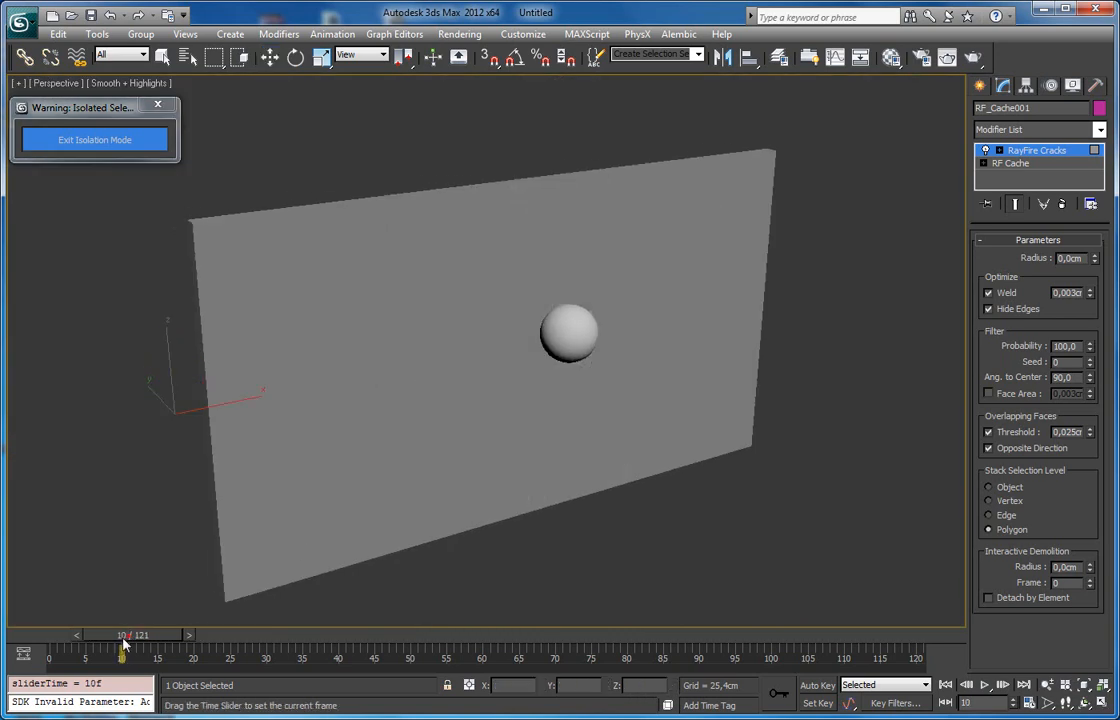